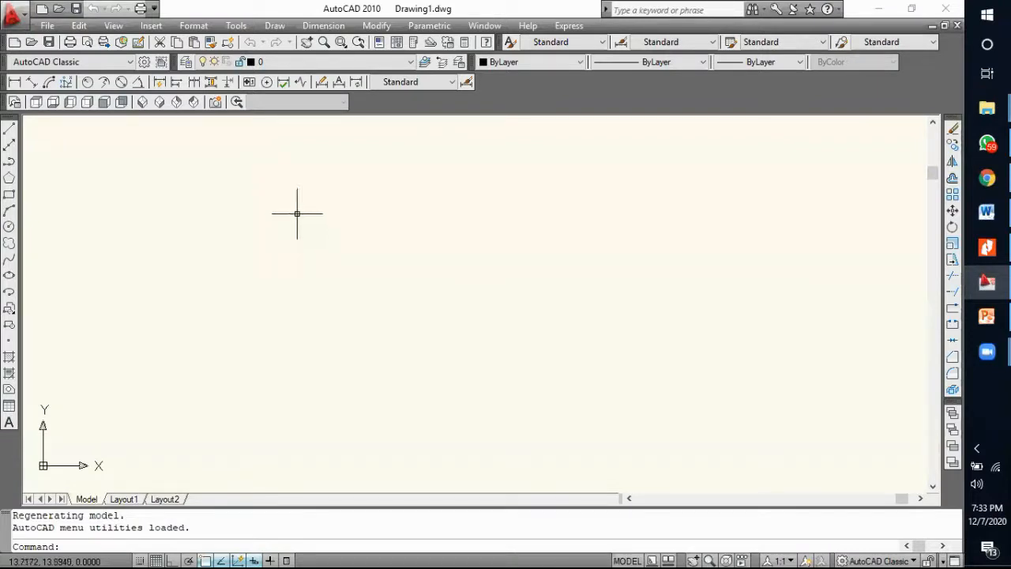
click(298, 62)
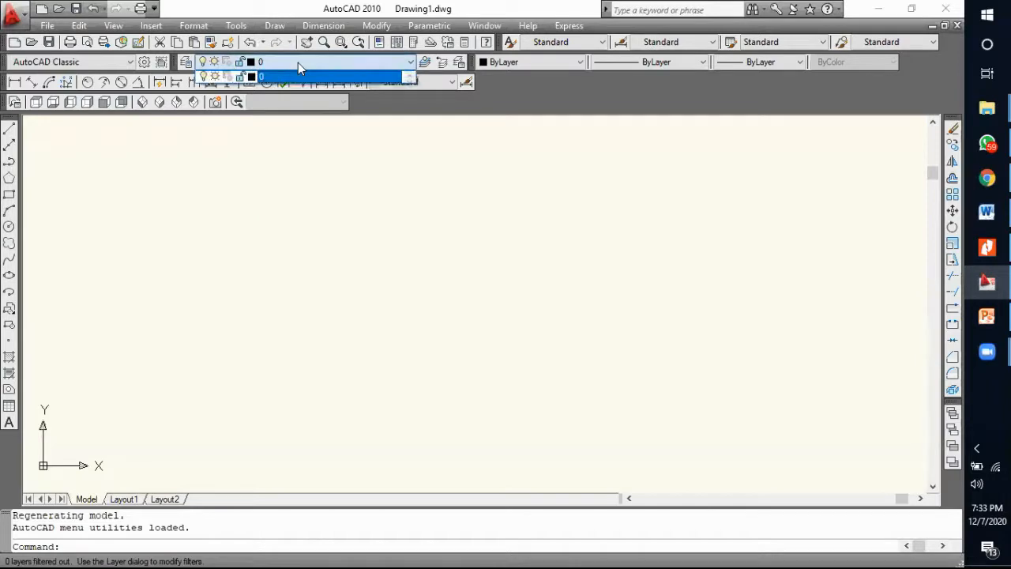
click(389, 64)
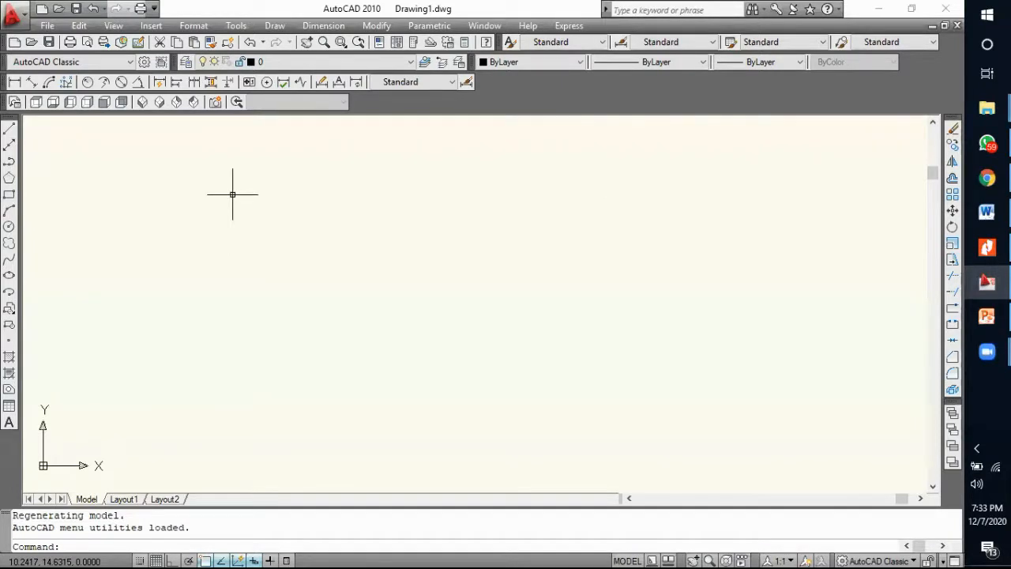
Step: Open the model's page setup for modification and switch the plot scale unit to mm
click(47, 25)
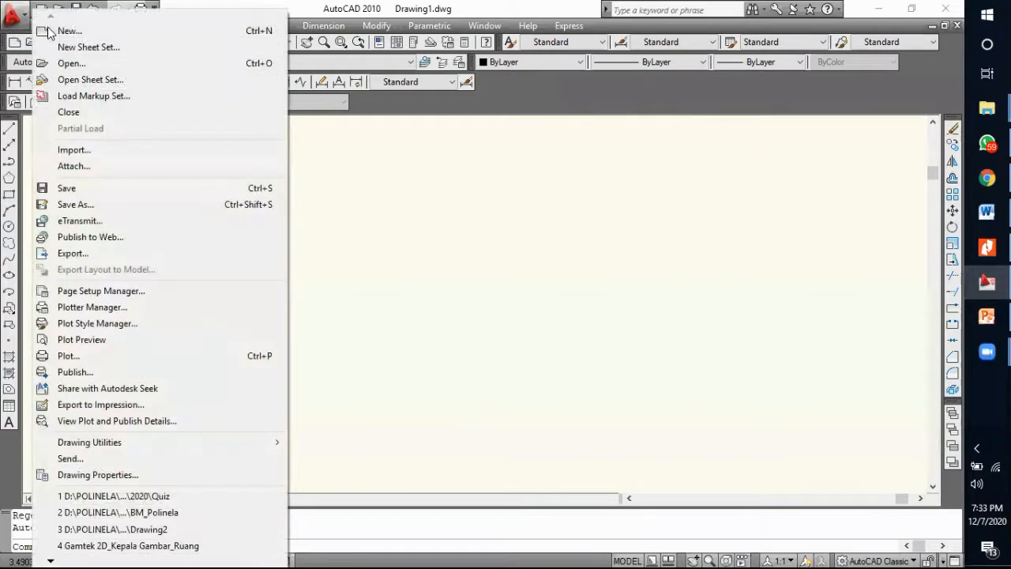
click(124, 291)
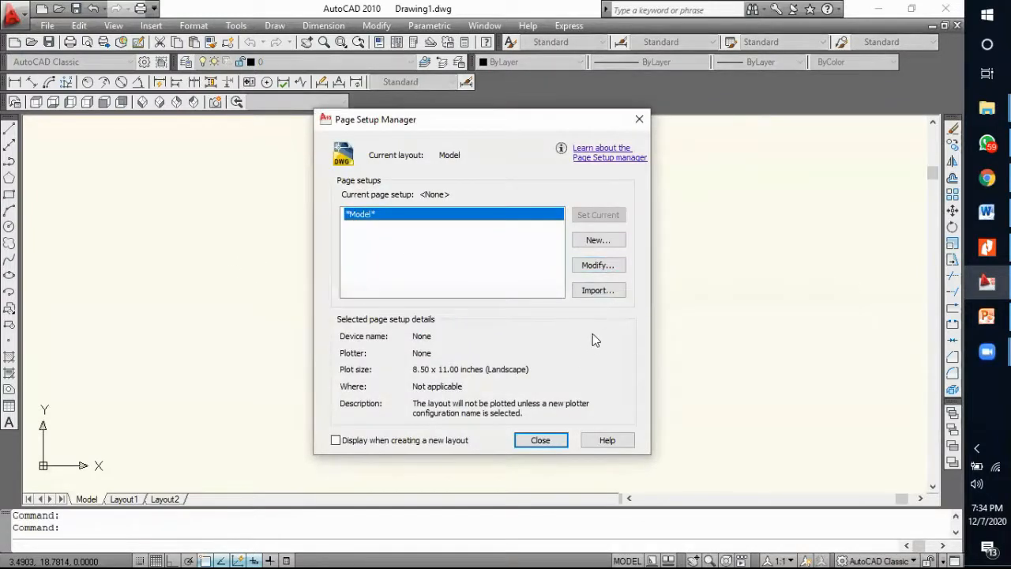
click(598, 240)
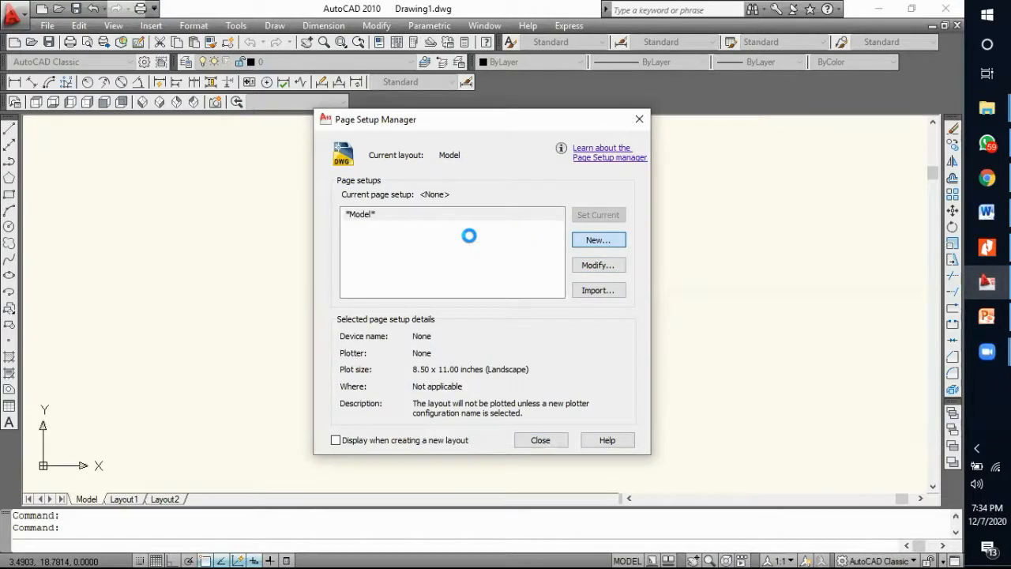
click(499, 373)
click(585, 267)
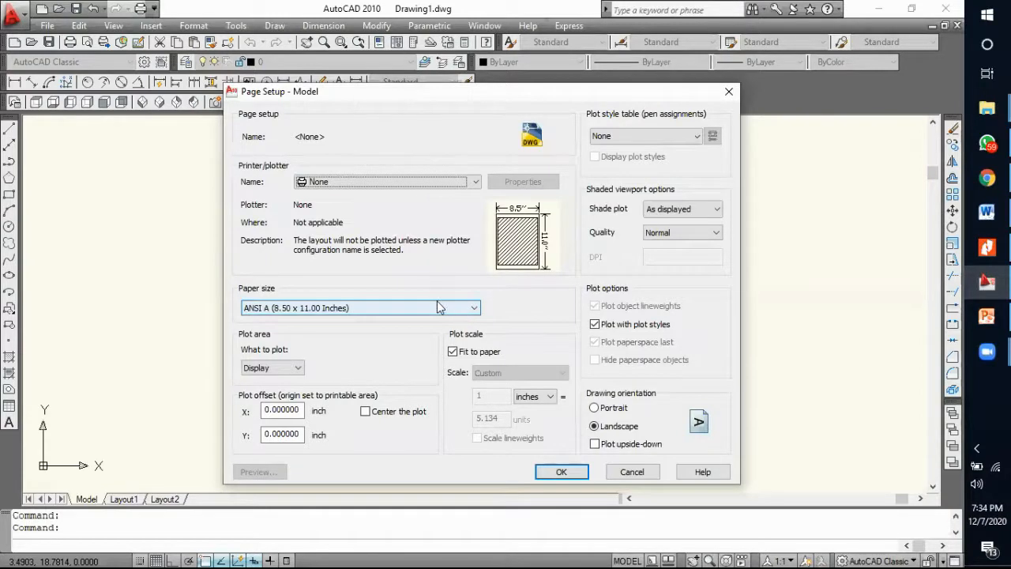
click(525, 396)
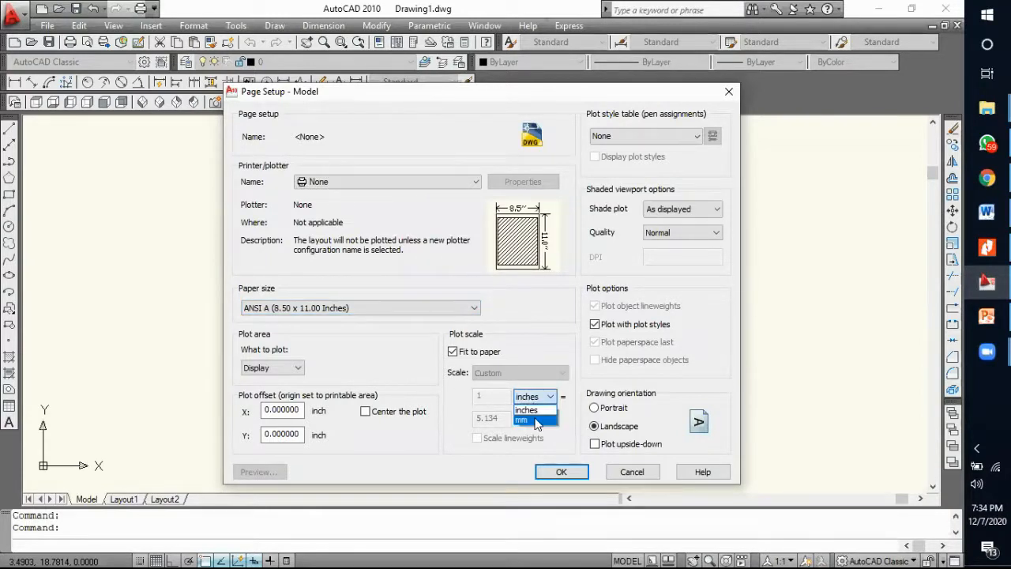
click(526, 419)
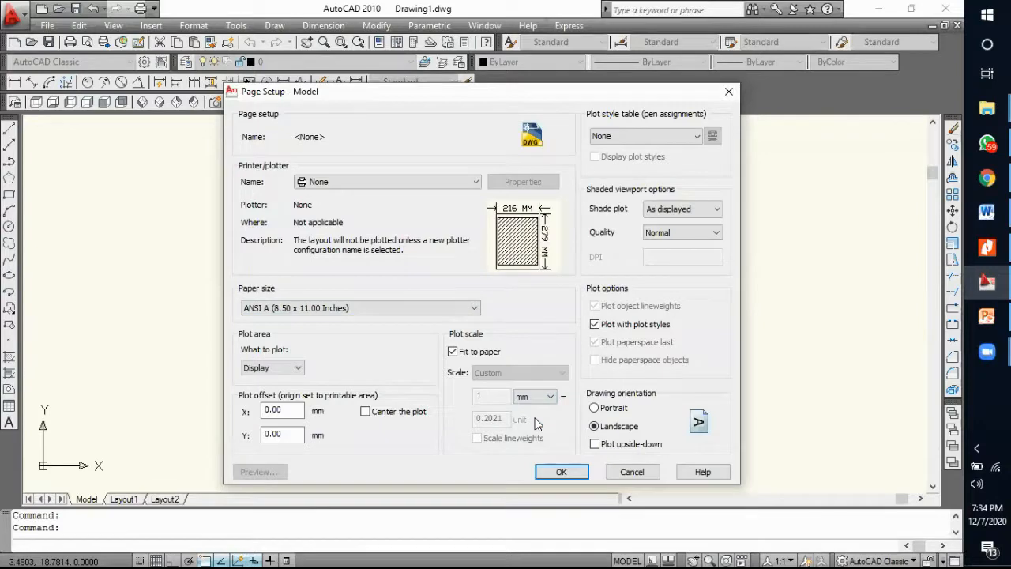
Step: Examine the ISO entries in the page setup's paper size list, especially A4, and close the page setup without saving changes
click(396, 309)
scroll(346, 204, up, 1)
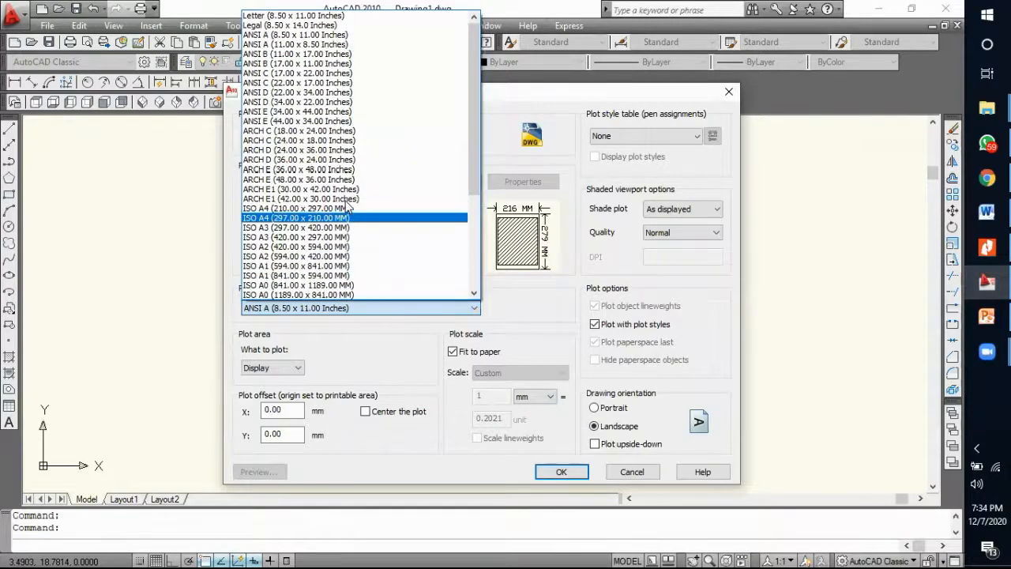
scroll(345, 207, down, 1)
scroll(346, 205, down, 3)
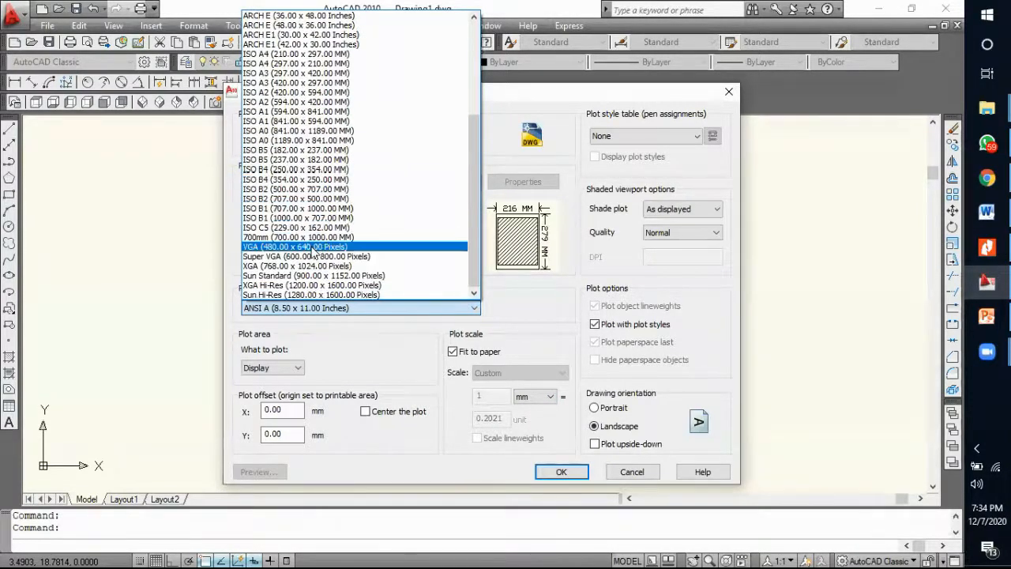
scroll(313, 252, up, 5)
scroll(313, 253, down, 1)
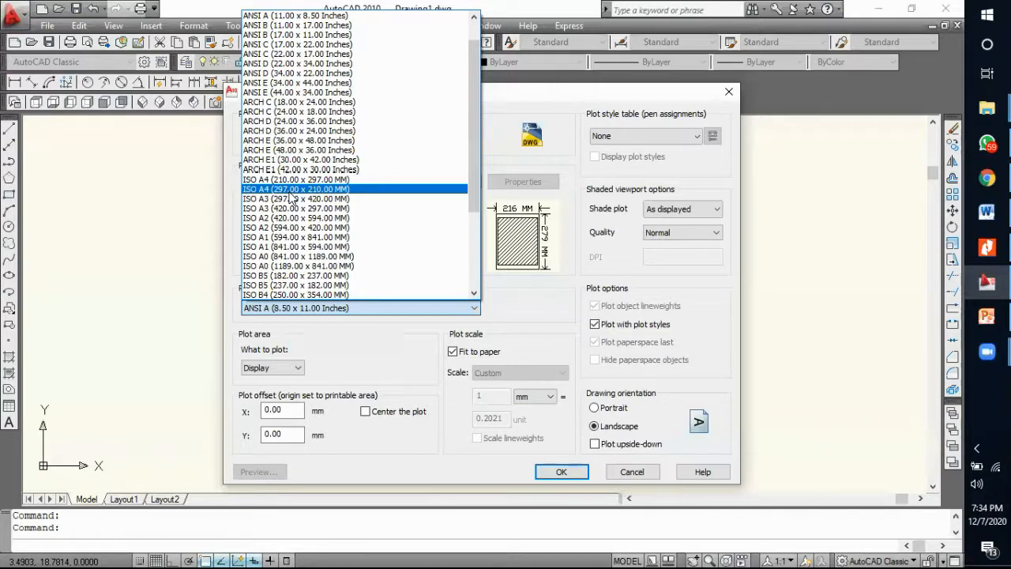
click(635, 474)
click(636, 476)
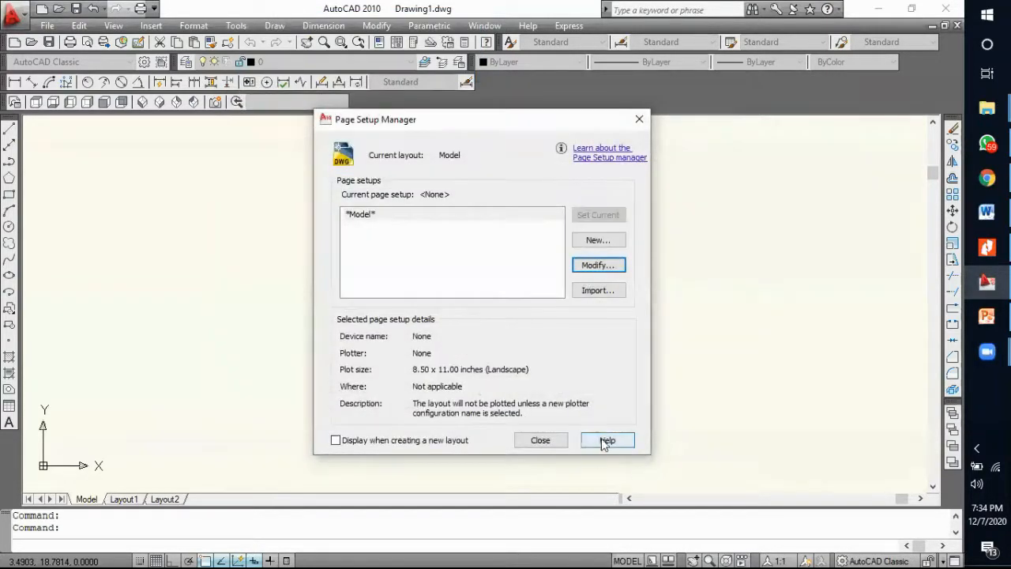
click(553, 441)
Step: Draw a horizontal line 297 units long with Ortho turned on
click(9, 130)
click(207, 215)
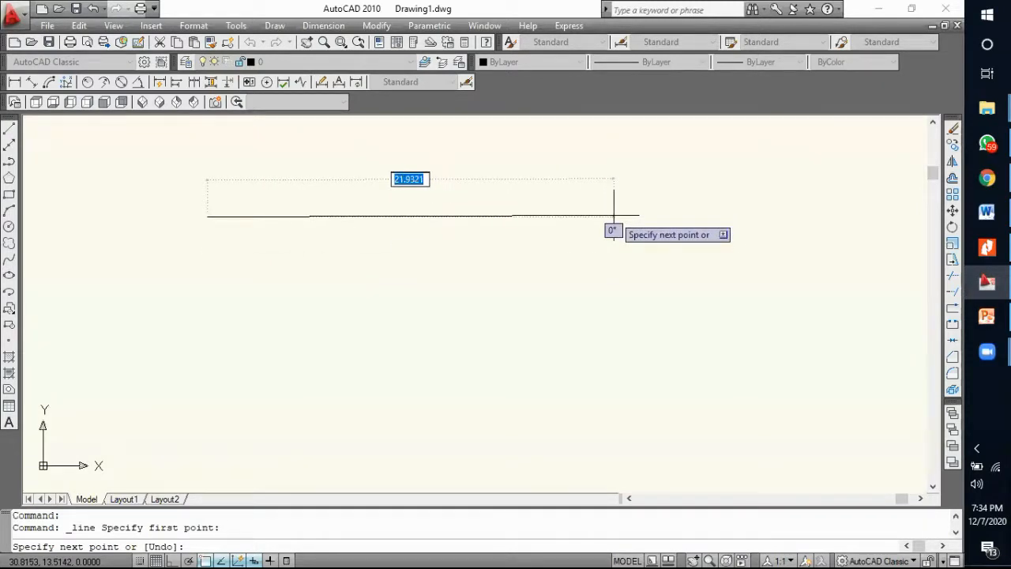
click(175, 552)
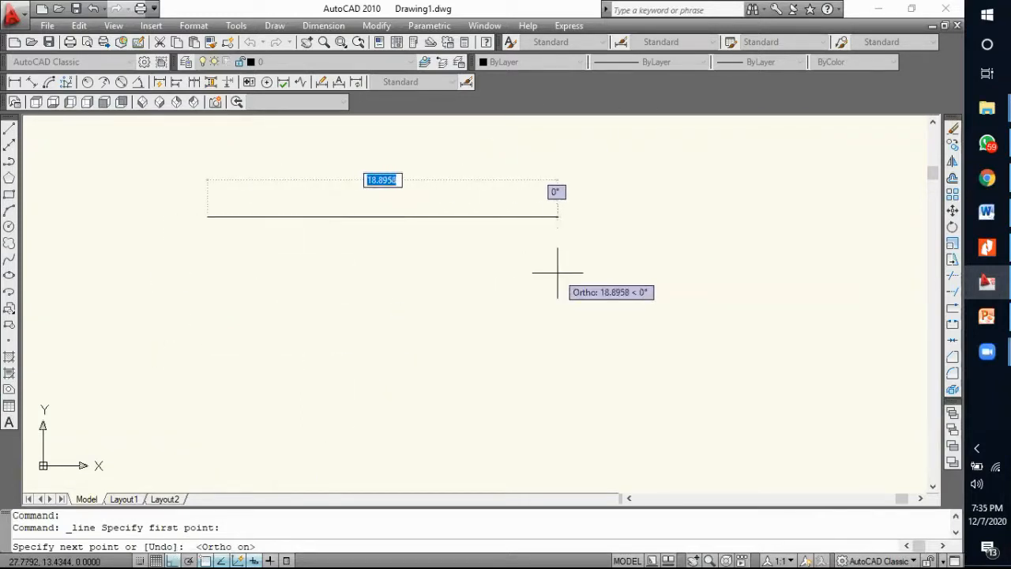
text(297)
key(Return)
key(Return)
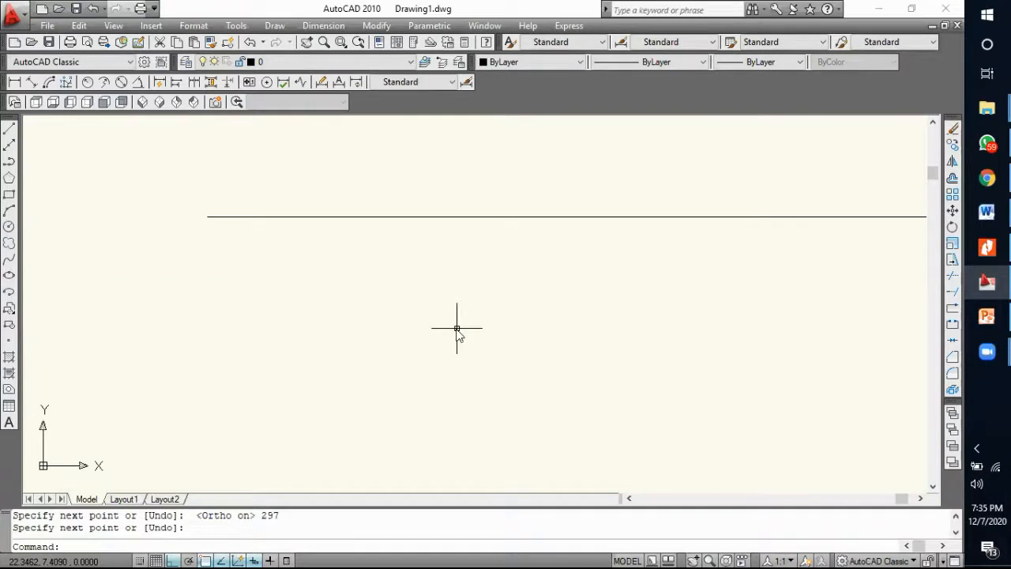
Step: Draw a vertical line 210 units long downward from the right end of the horizontal line
key(Return)
text(e)
key(Return)
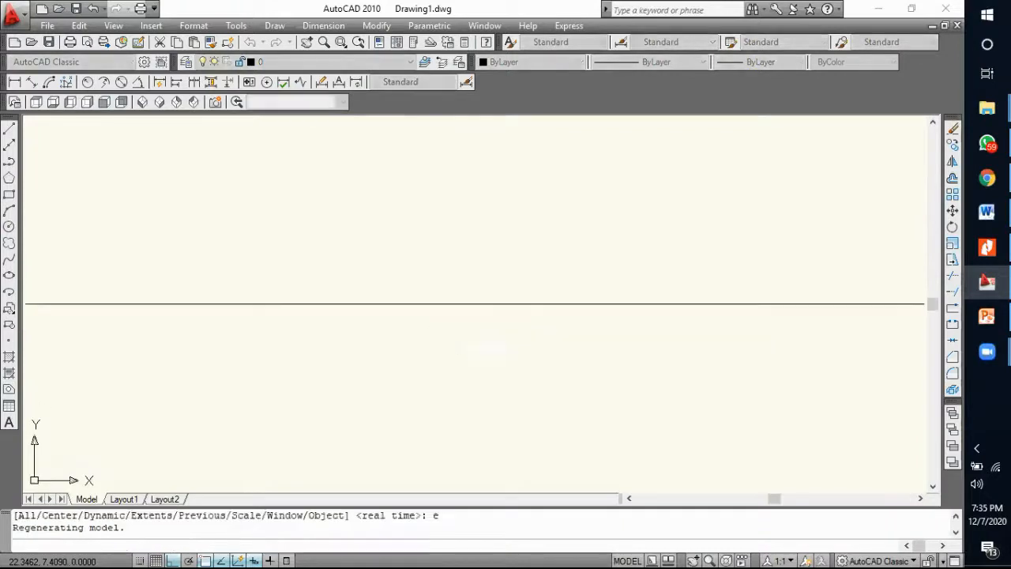
scroll(461, 255, down, 2)
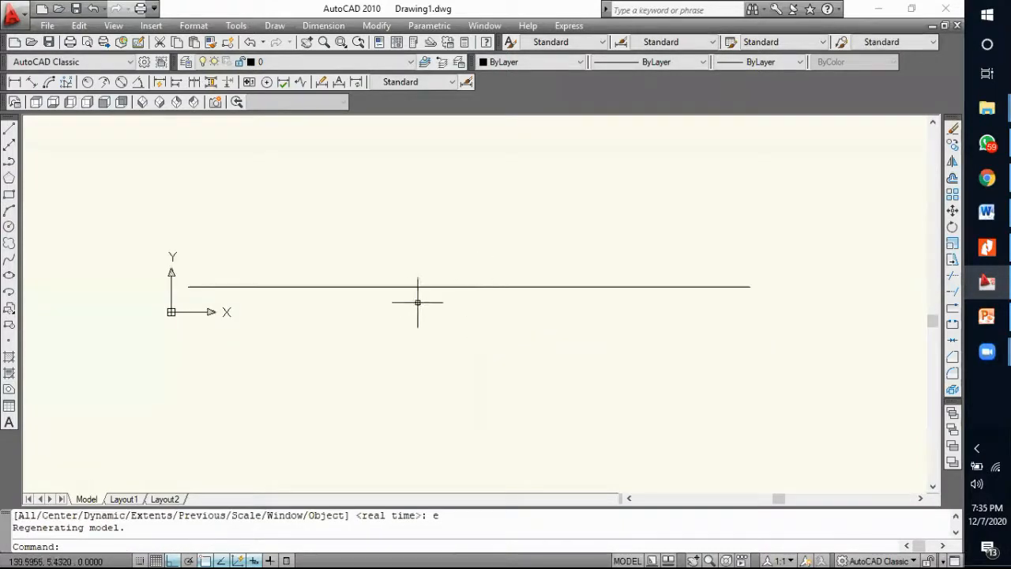
middle_drag(438, 321, 438, 241)
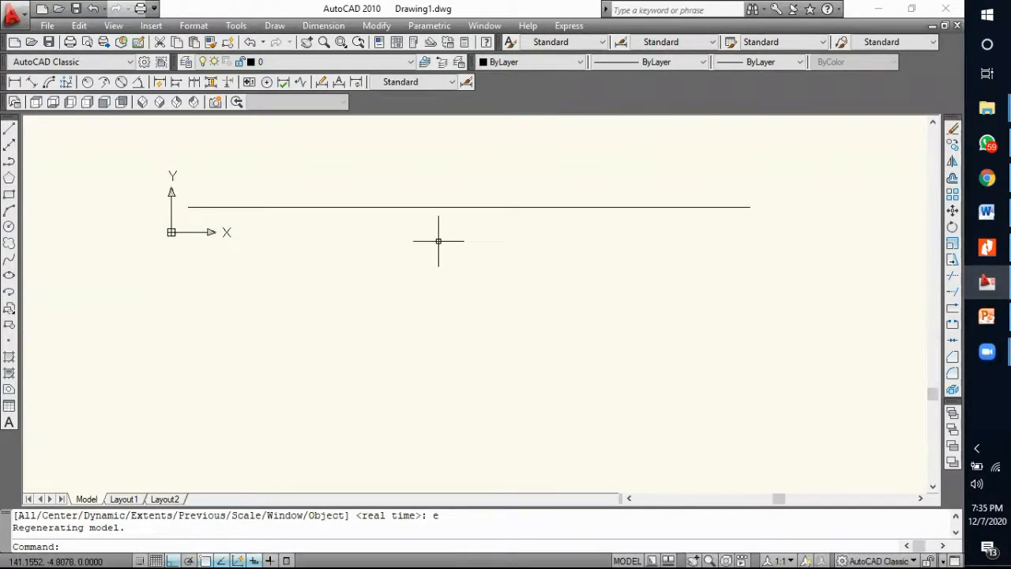
click(9, 128)
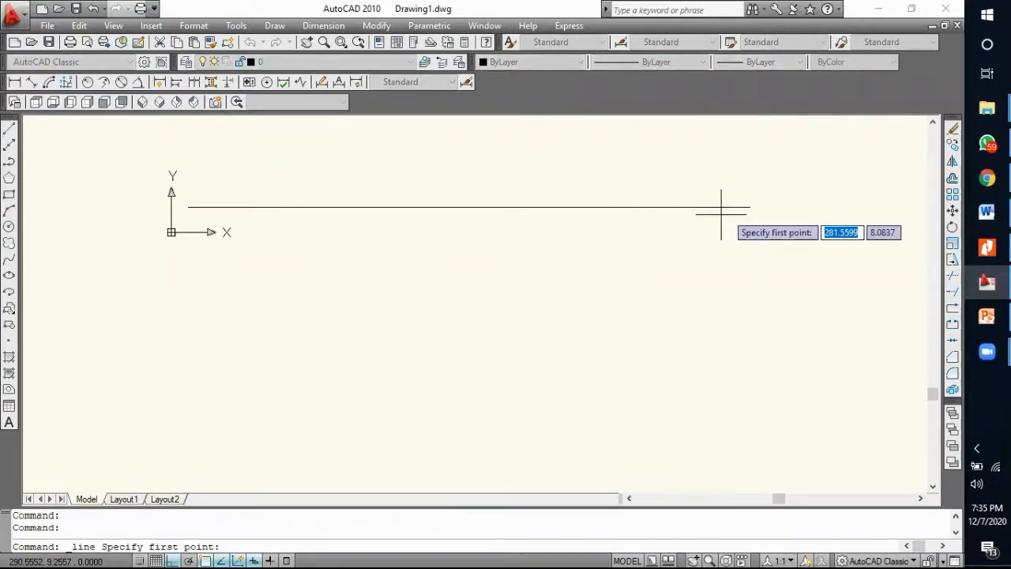
click(748, 208)
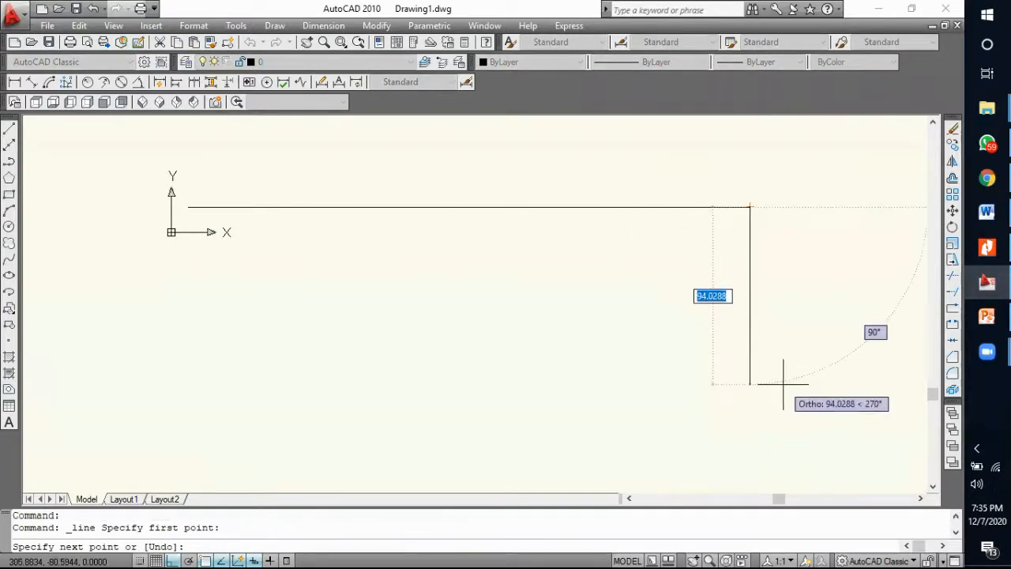
text(21)
key(Return)
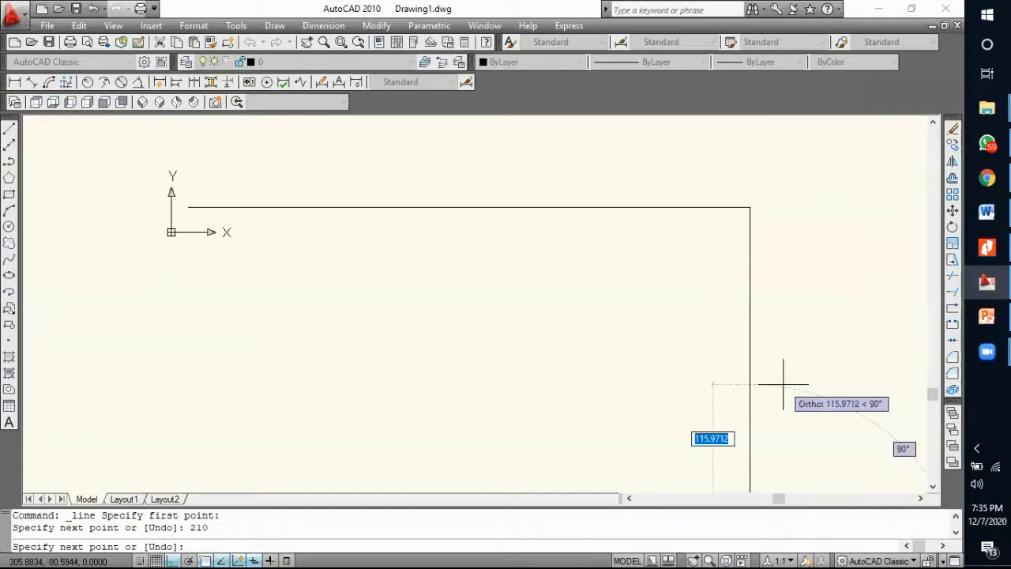
scroll(790, 391, down, 4)
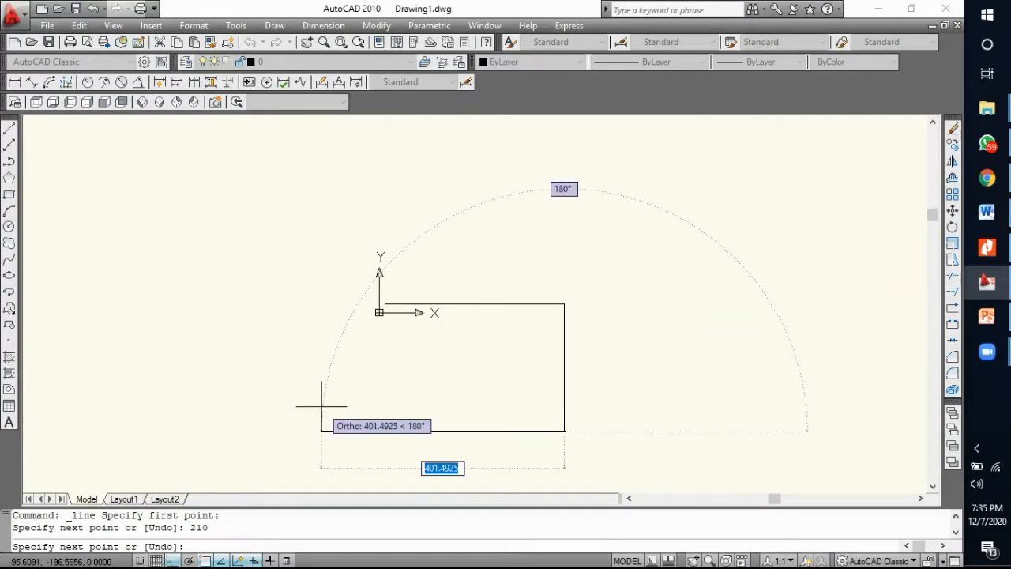
key(Escape)
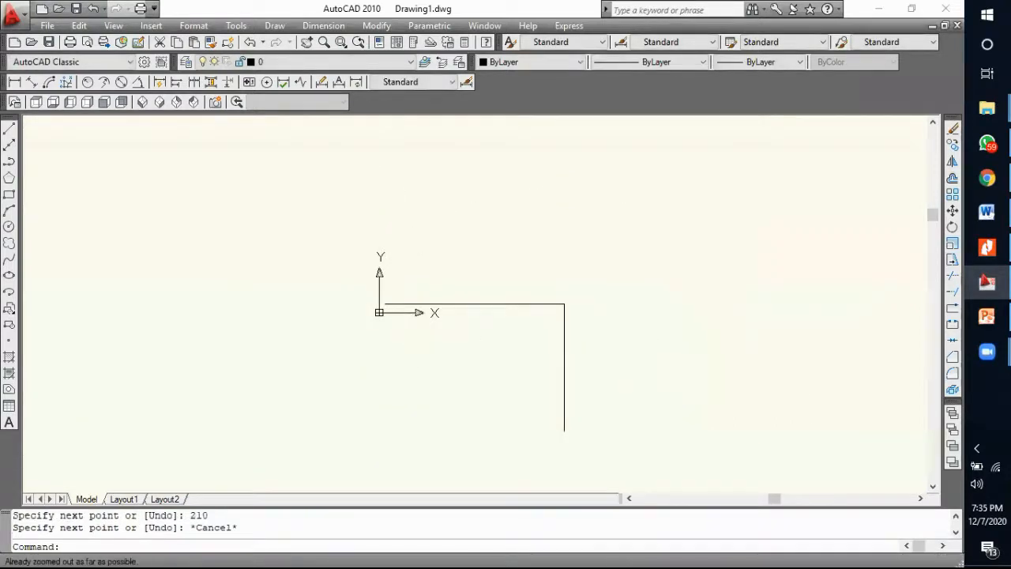
click(758, 351)
click(552, 299)
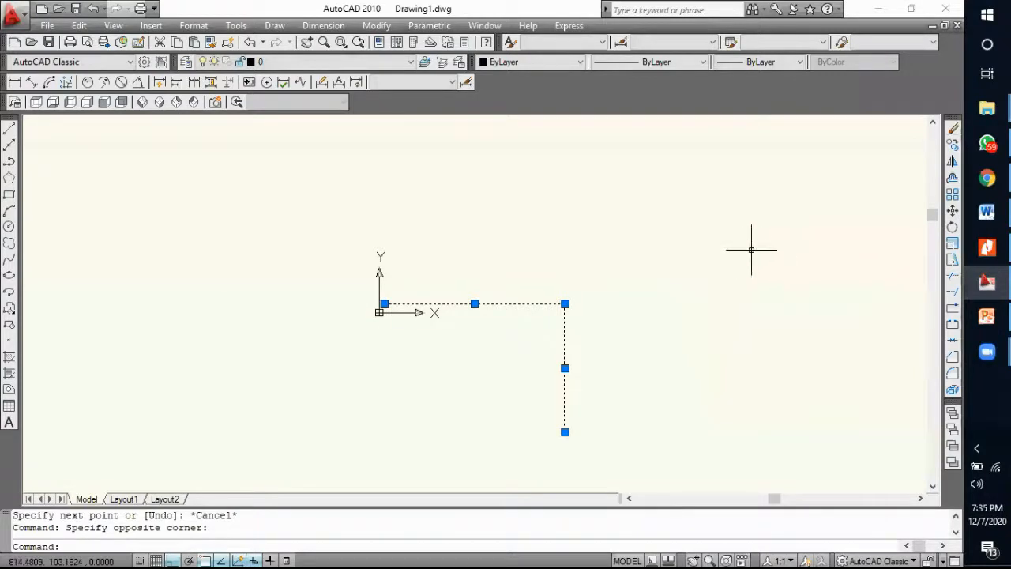
key(Escape)
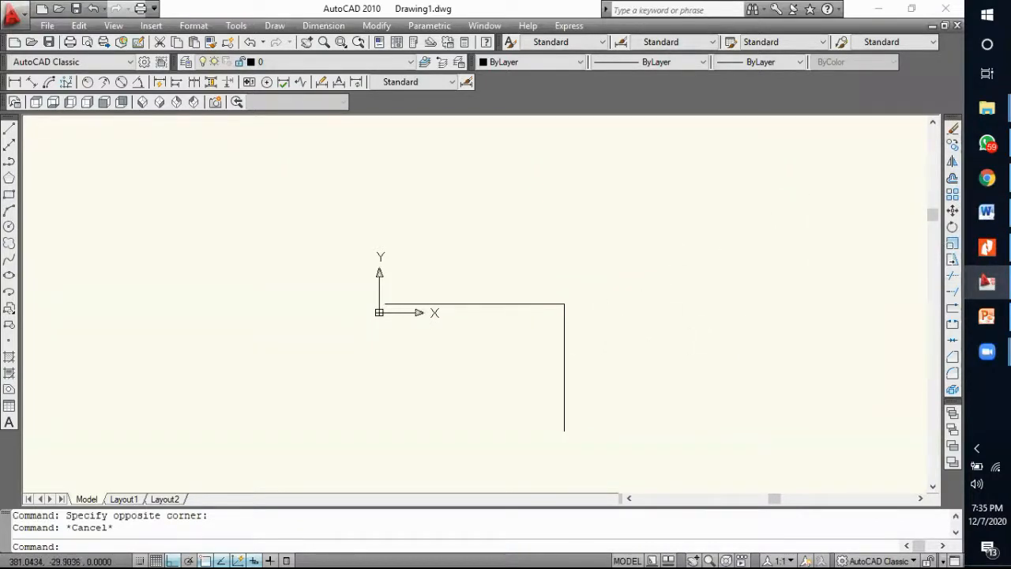
Step: Move both lines together horizontally in the positive X direction, clear of the coordinate origin
click(608, 332)
click(522, 259)
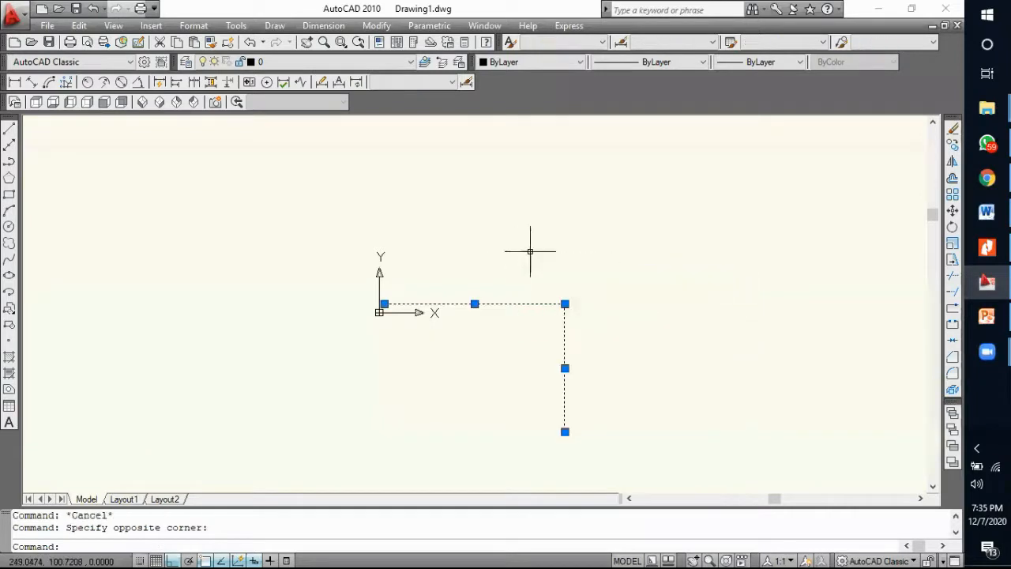
click(952, 211)
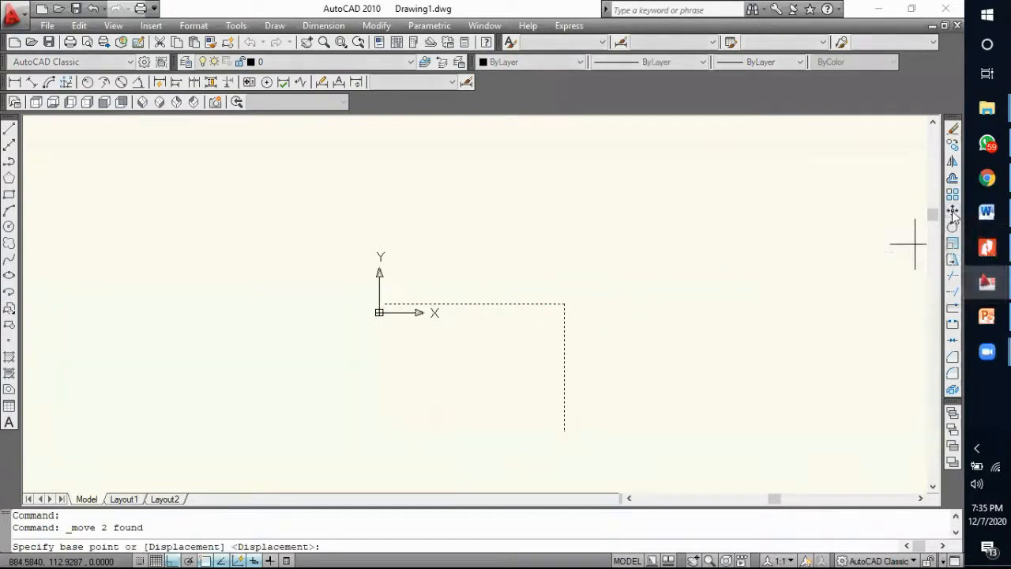
click(595, 260)
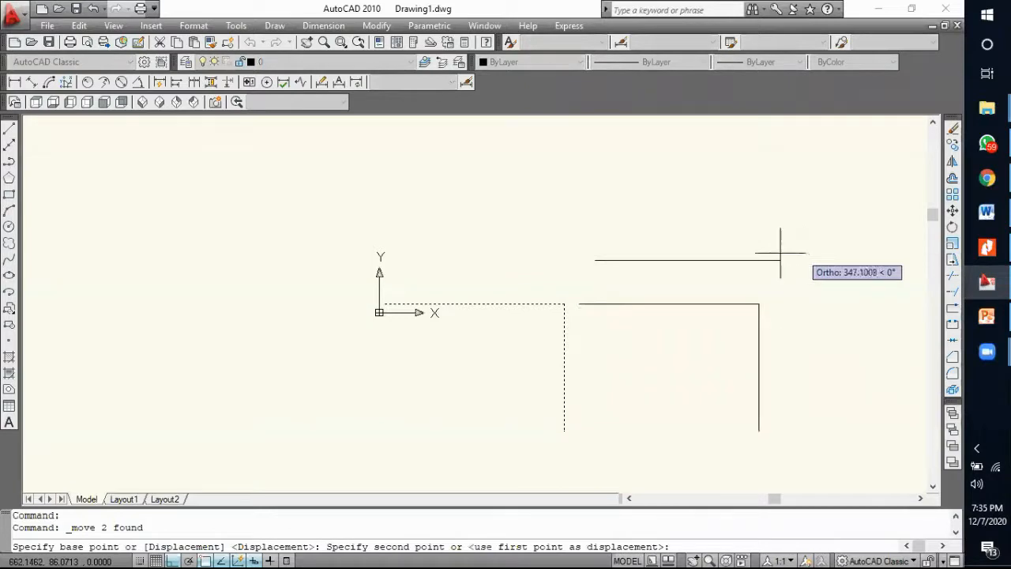
click(780, 260)
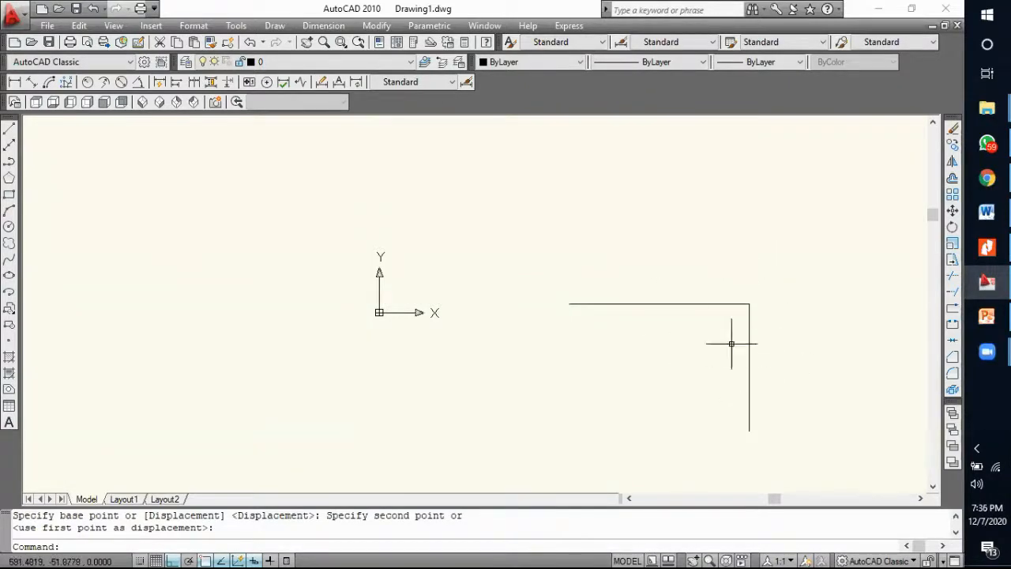
Step: Copy the horizontal line from its right end to the lower end of the vertical line
click(722, 303)
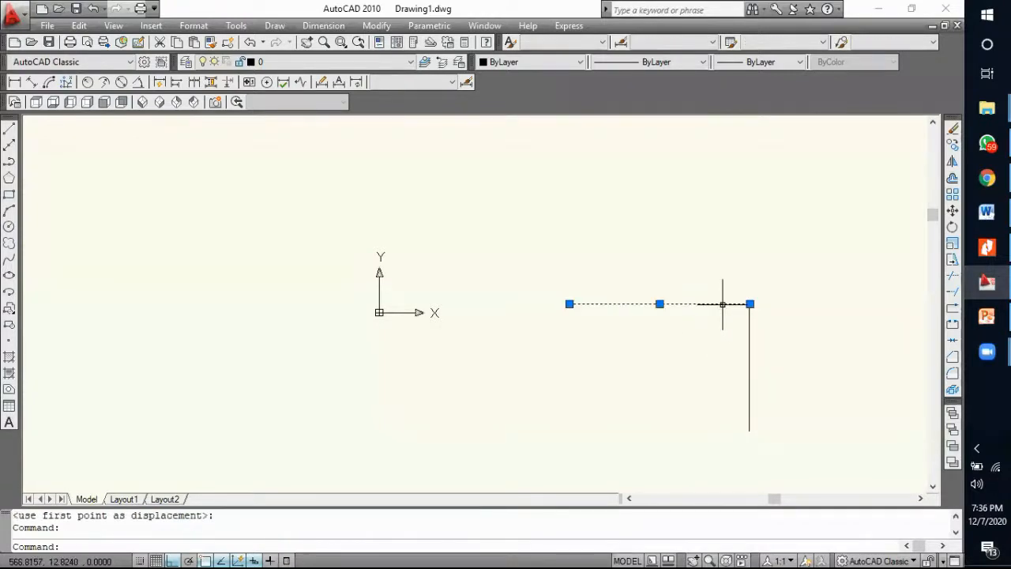
click(952, 149)
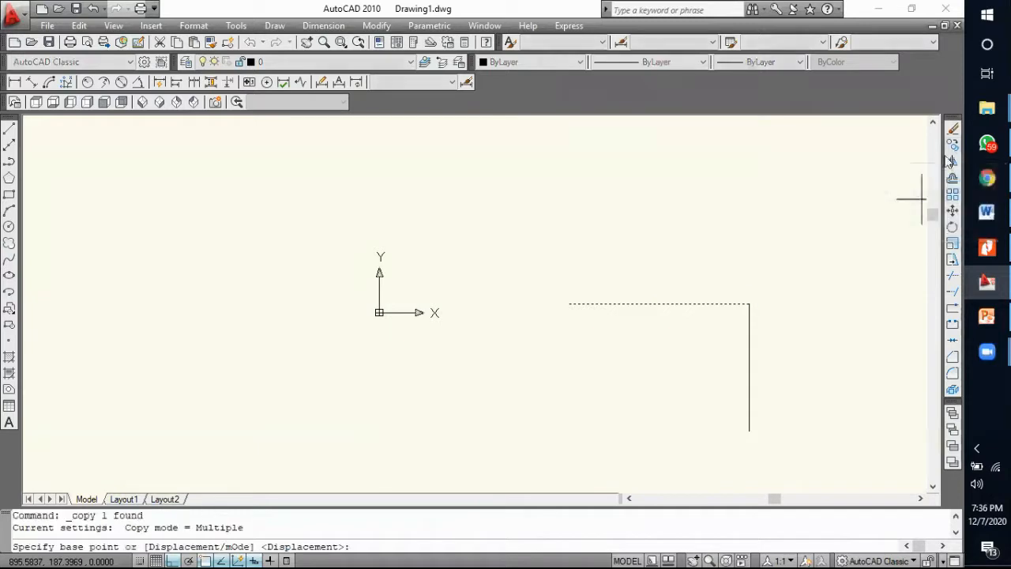
click(749, 303)
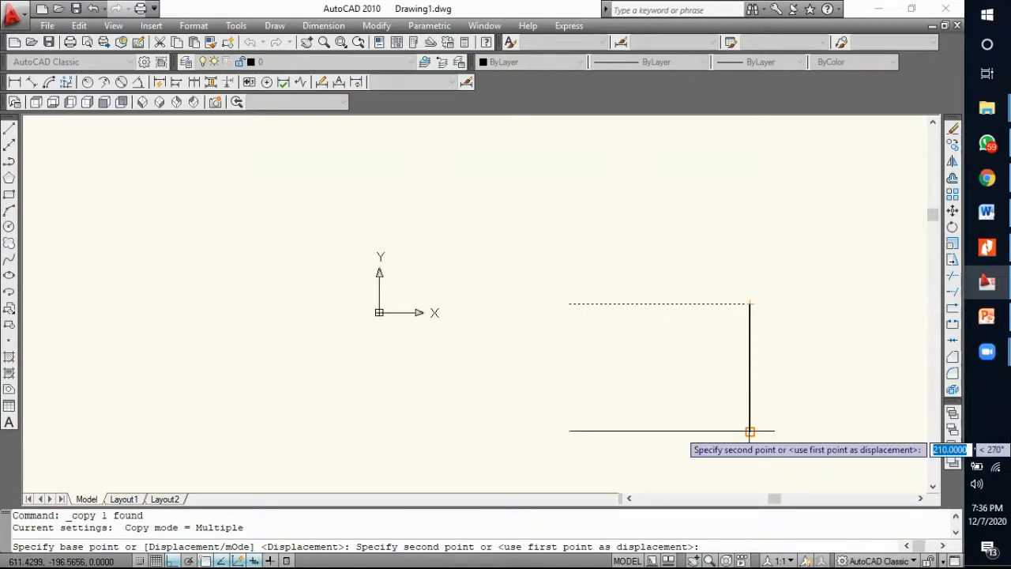
click(749, 431)
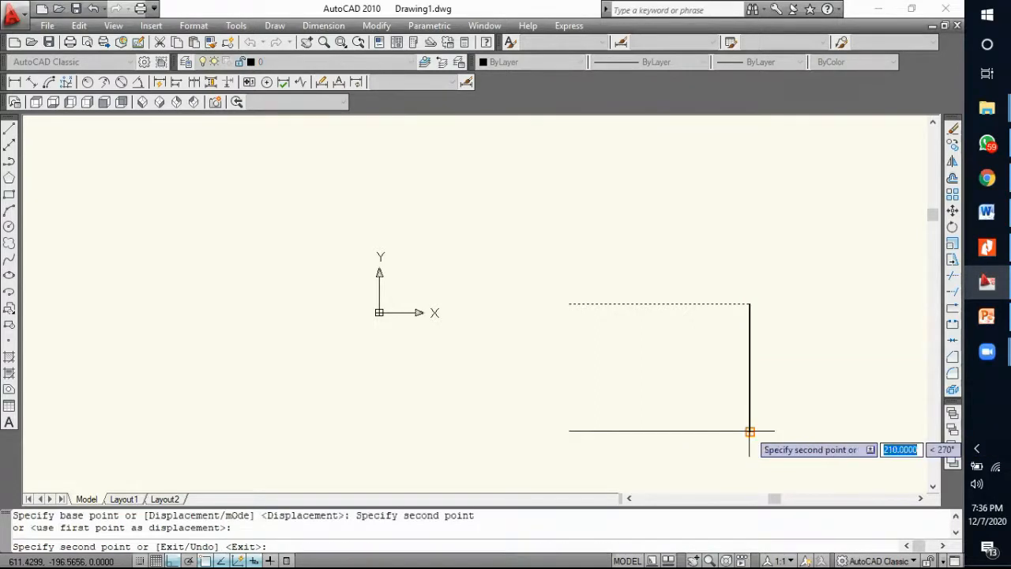
key(Return)
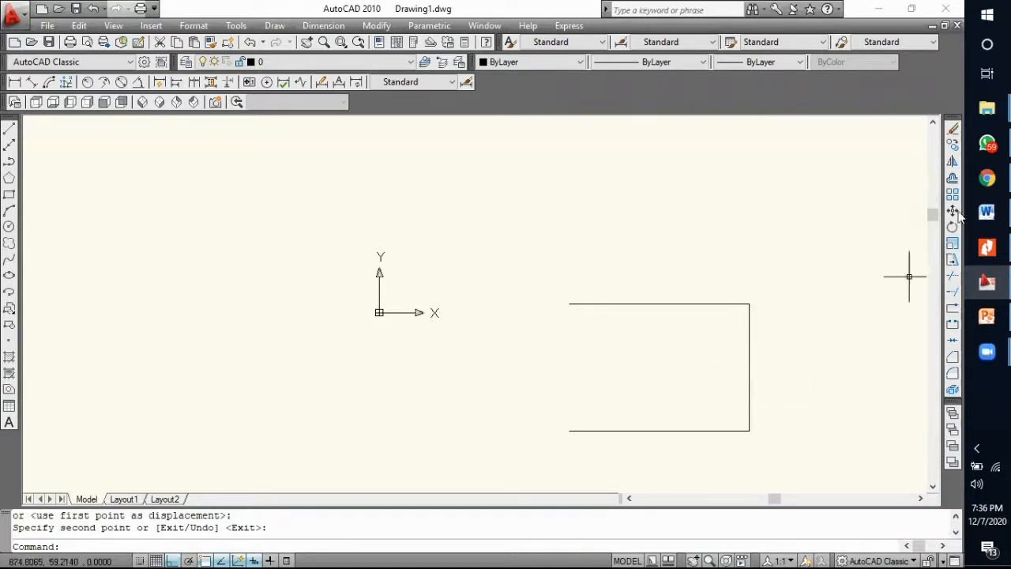
Step: Copy the vertical line from its upper end to the free end of the upper horizontal line, closing the sheet outline
click(767, 355)
click(727, 348)
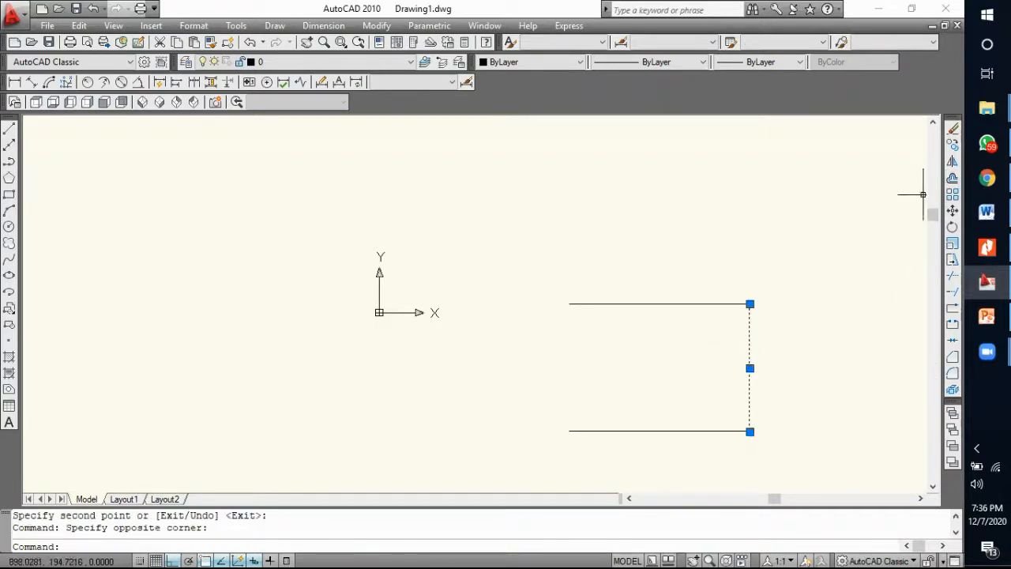
click(952, 146)
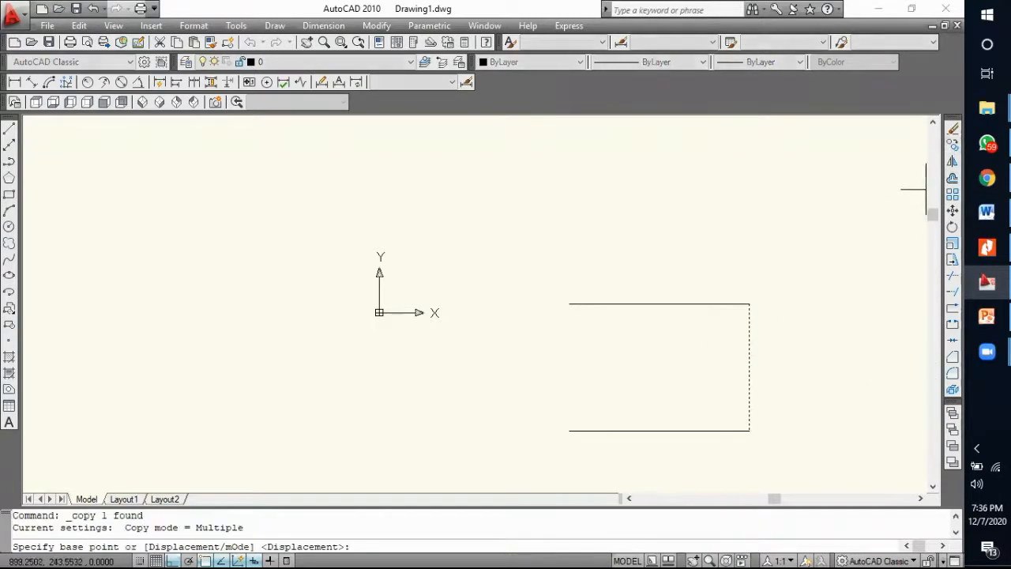
click(750, 303)
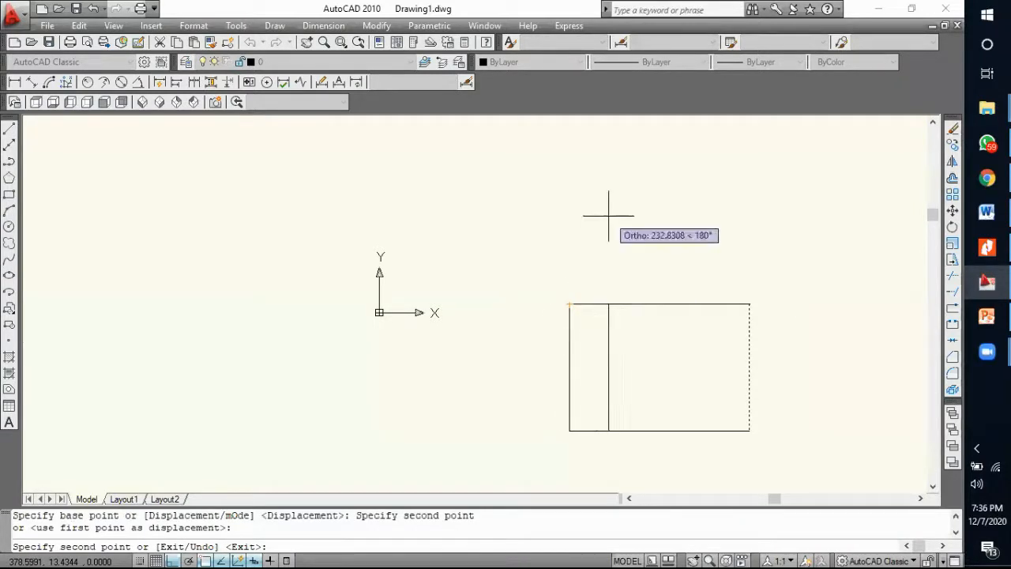
key(Return)
Step: Create a new layer named Batas Kertas
scroll(549, 248, up, 2)
scroll(629, 289, up, 5)
scroll(608, 253, down, 4)
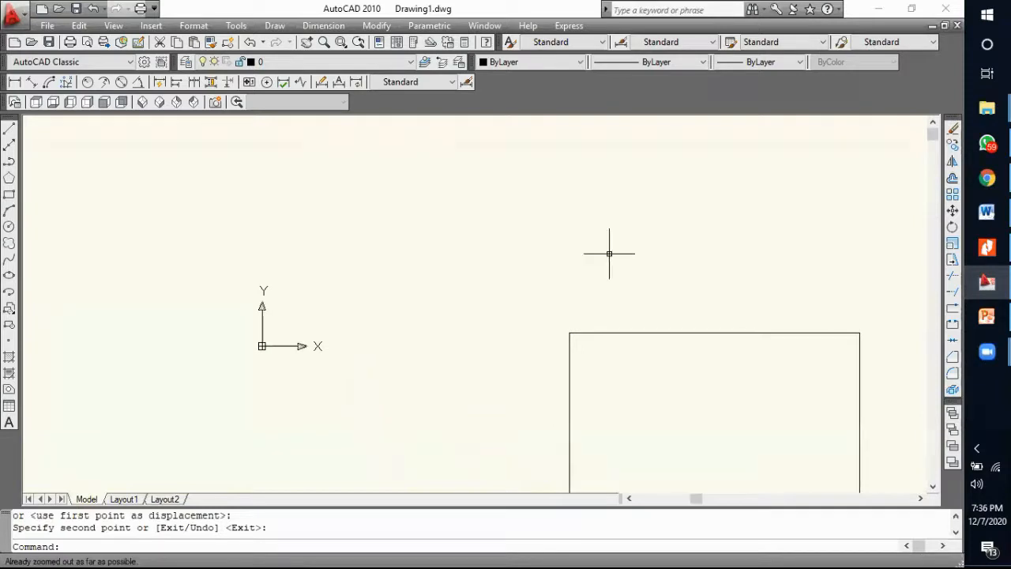
text(z)
key(Return)
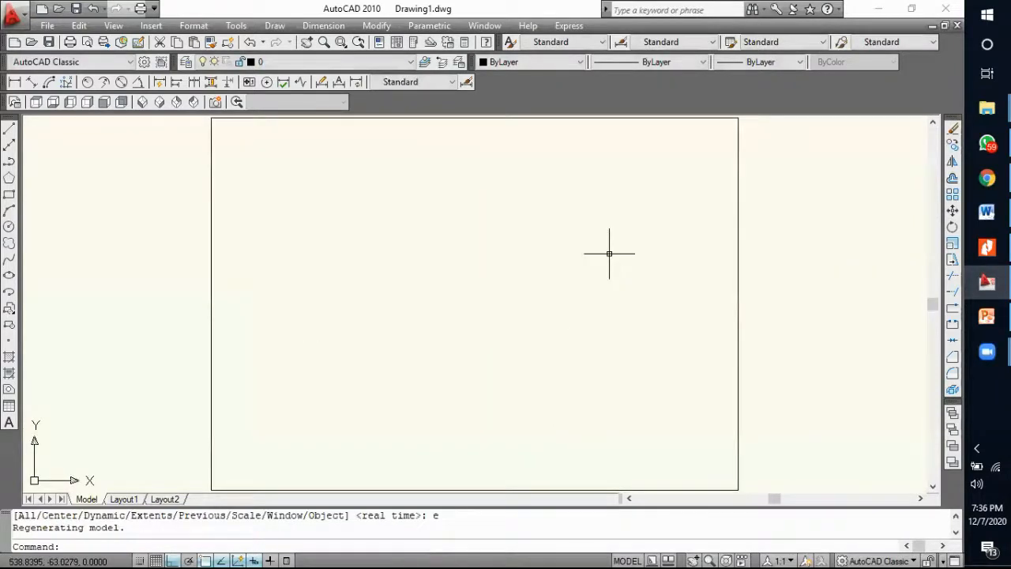
scroll(392, 188, down, 2)
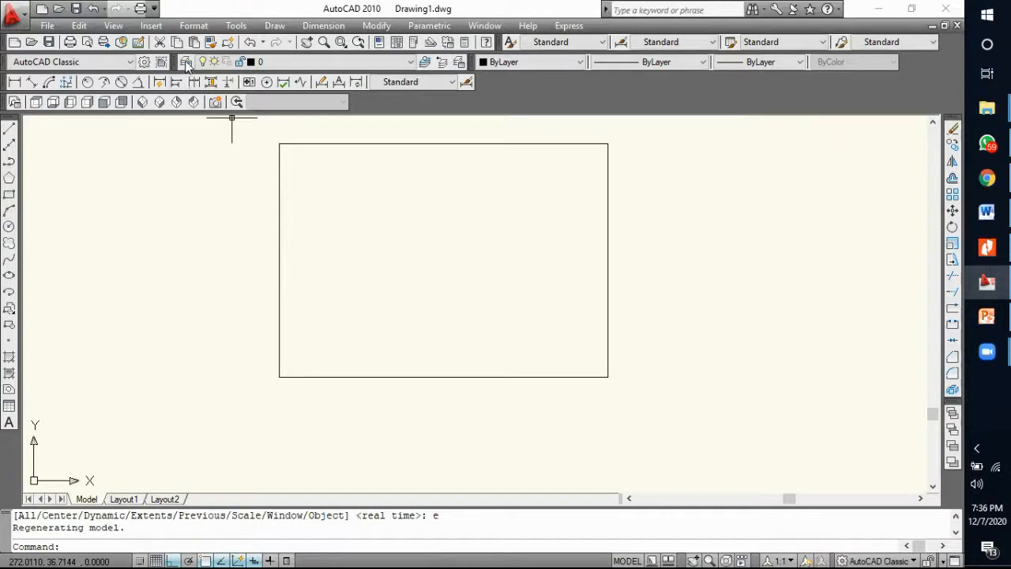
click(285, 65)
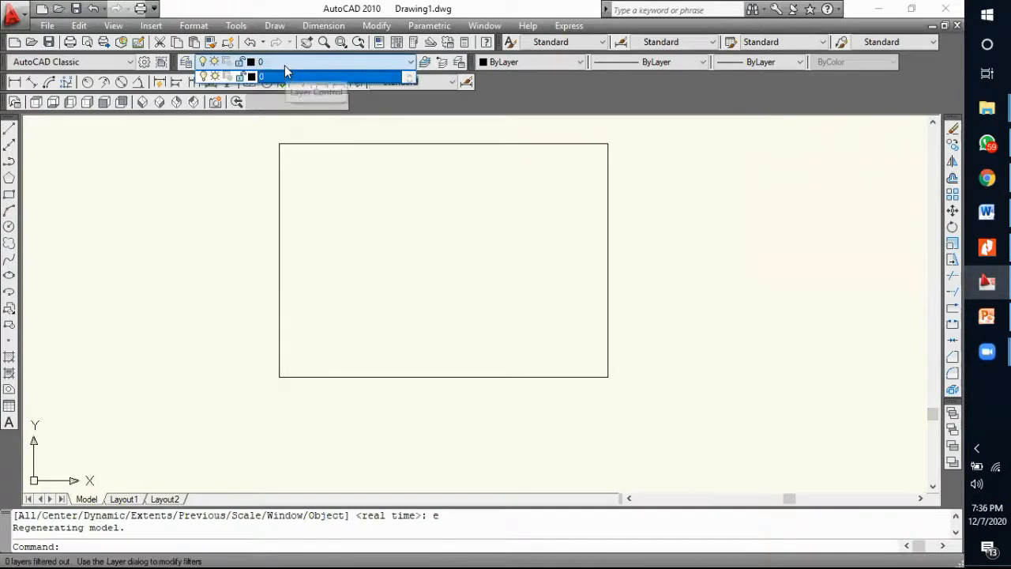
click(281, 75)
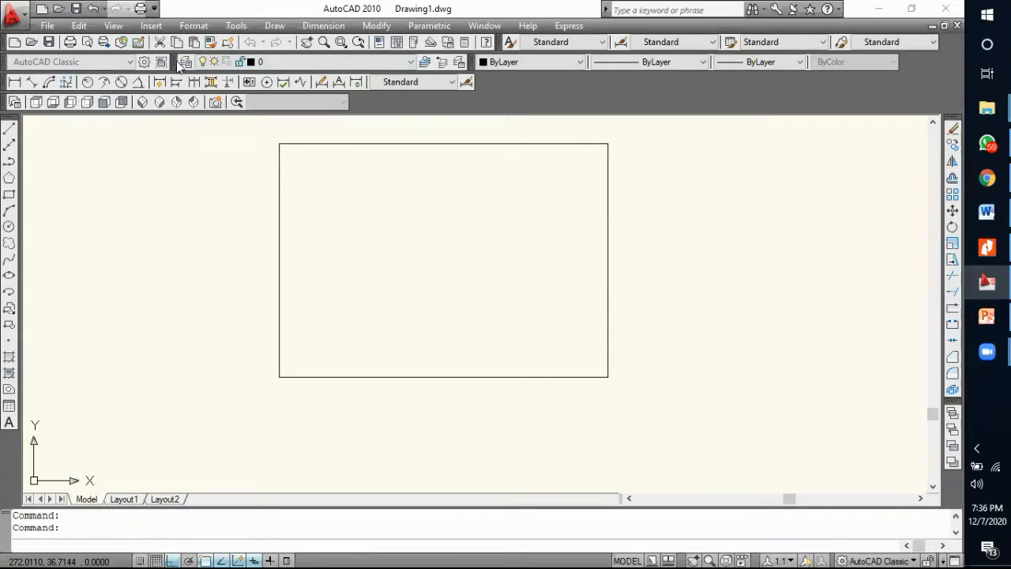
click(180, 64)
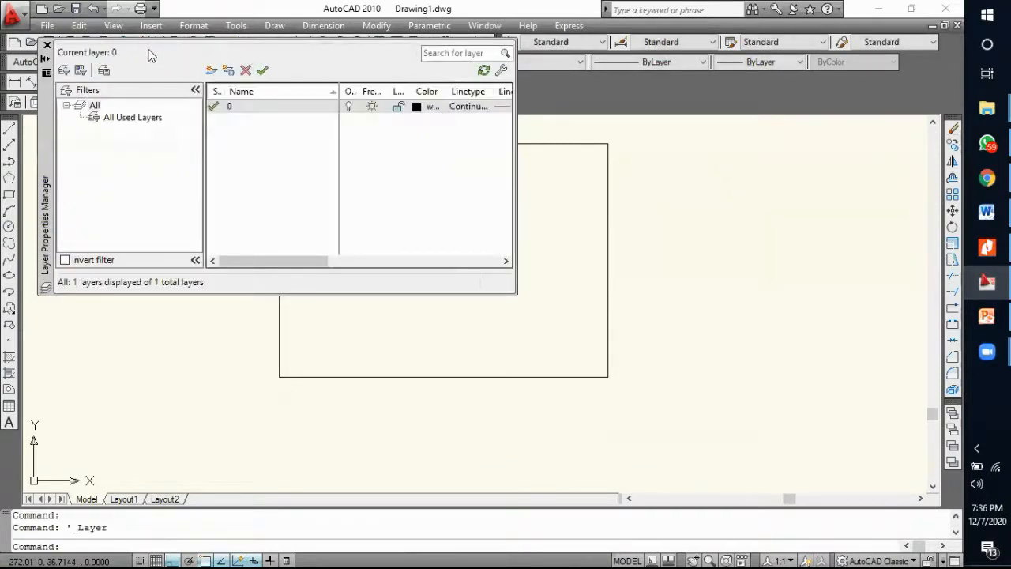
click(210, 71)
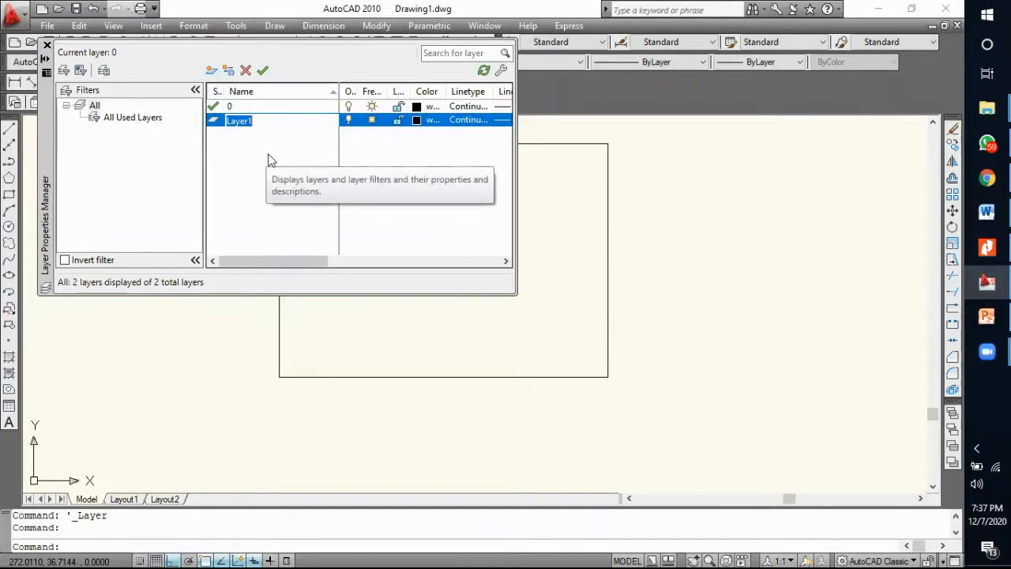
text(Batas Kertas)
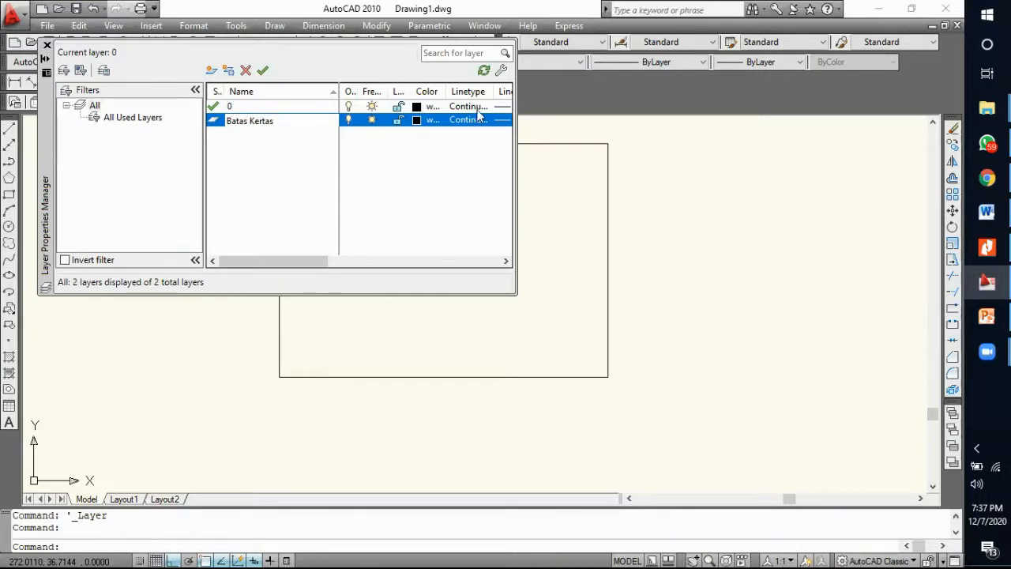
key(Return)
Step: Set the Batas Kertas layer's color to index color 230
click(415, 124)
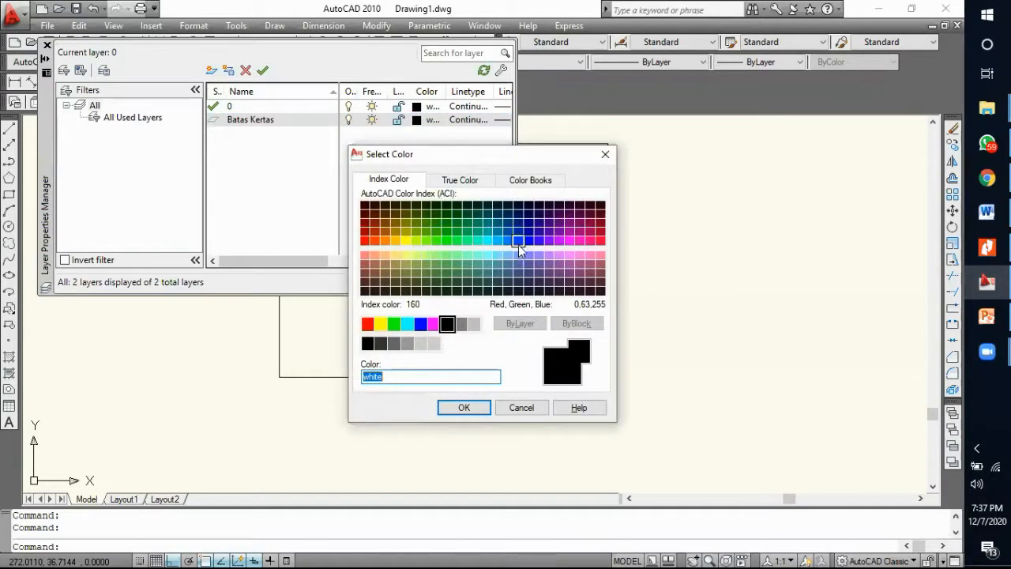
click(518, 241)
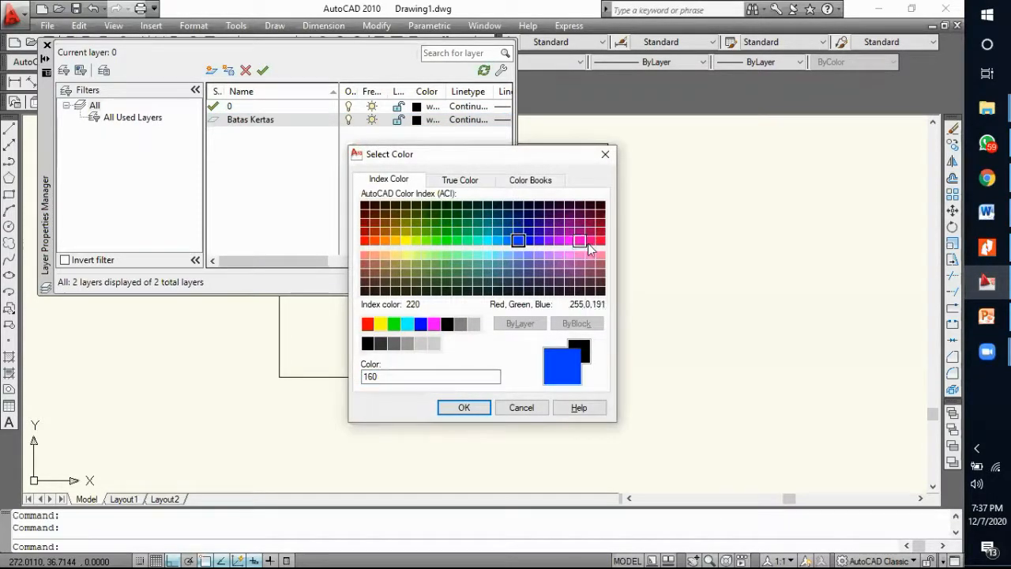
click(589, 241)
click(463, 406)
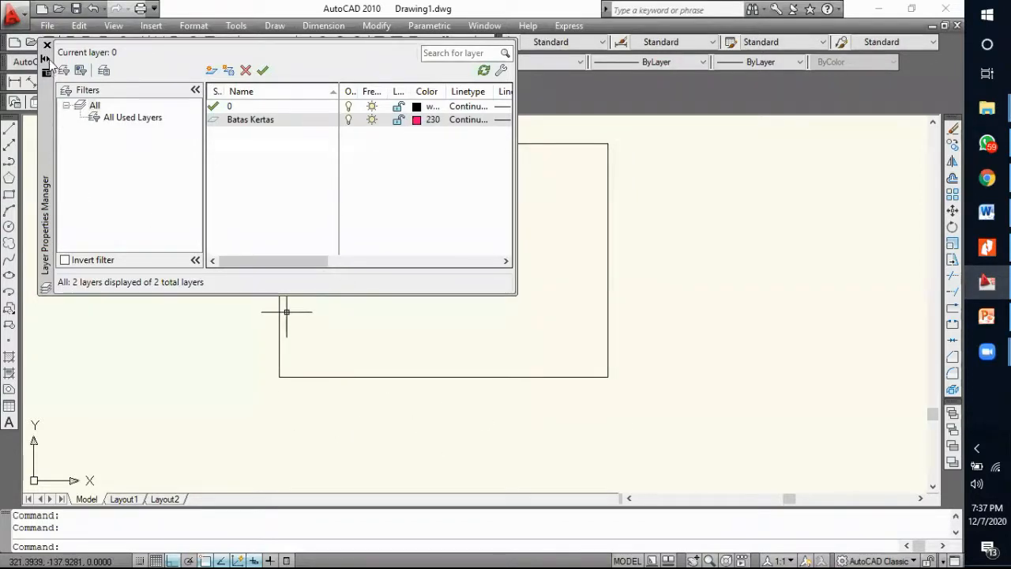
Step: Create a second layer named Kepala Gambar with index color 99 and close the layer manager
click(210, 71)
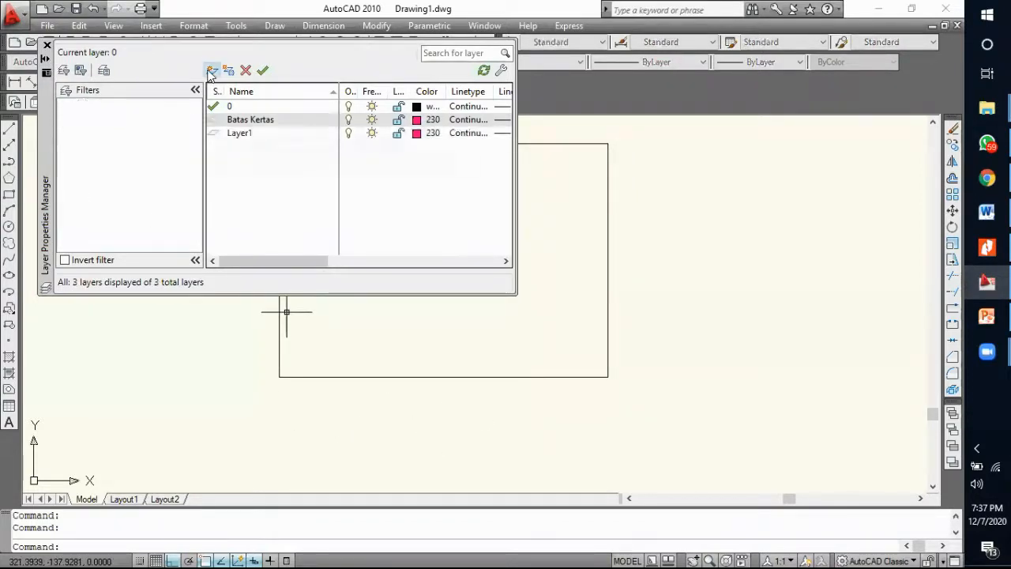
text(Ke)
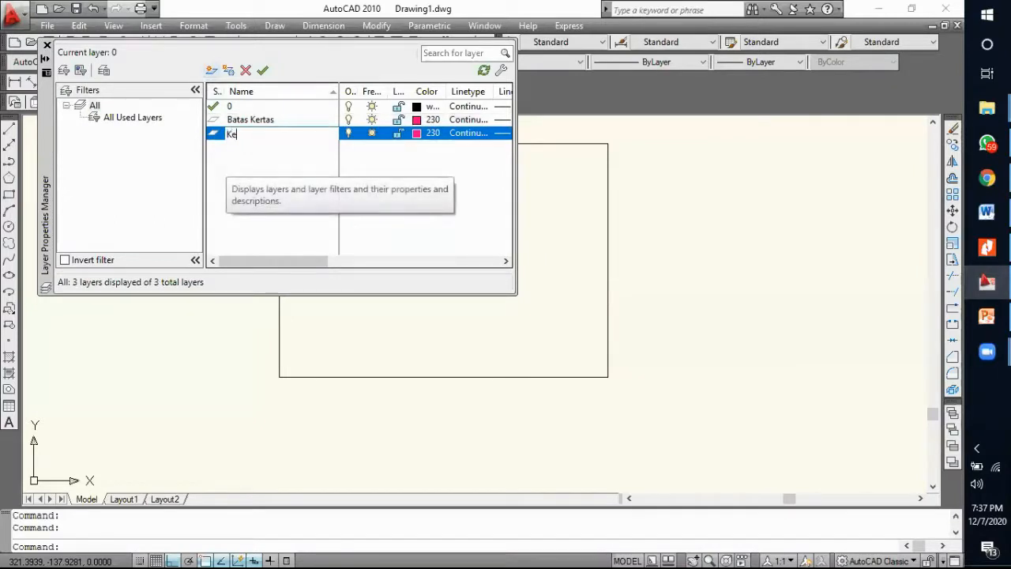
text(pala Gambar)
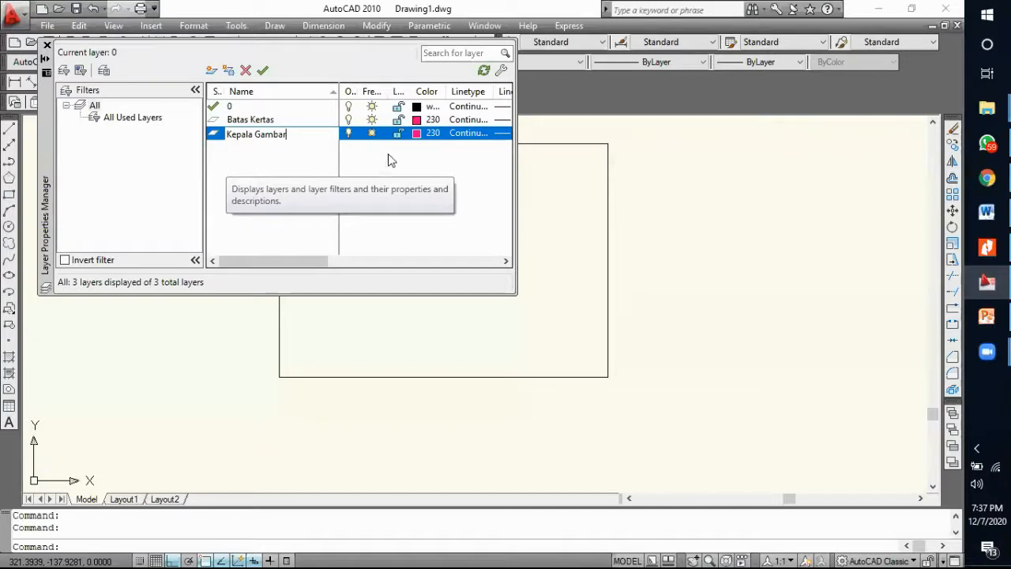
click(416, 133)
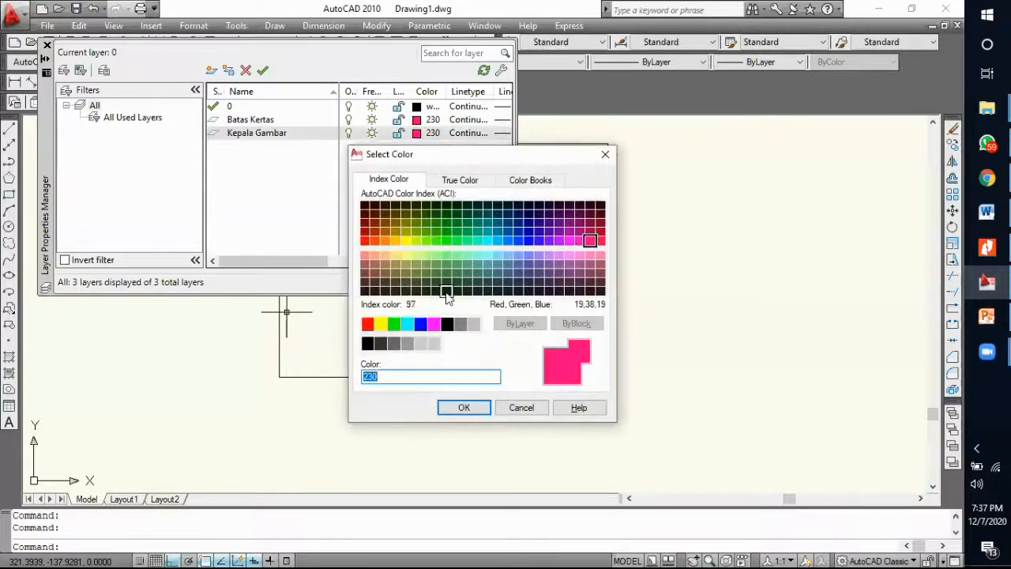
click(446, 291)
click(464, 407)
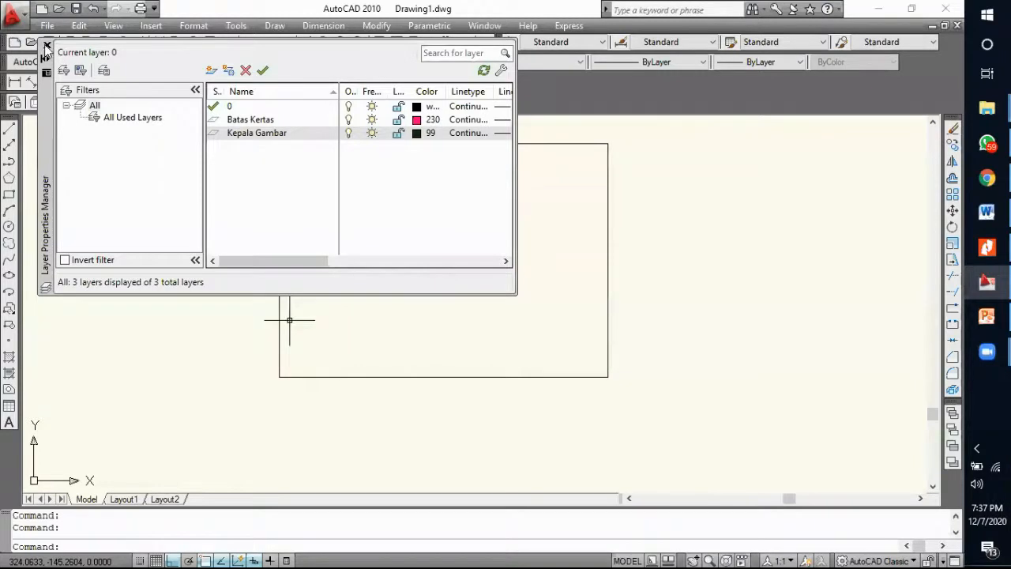
click(46, 46)
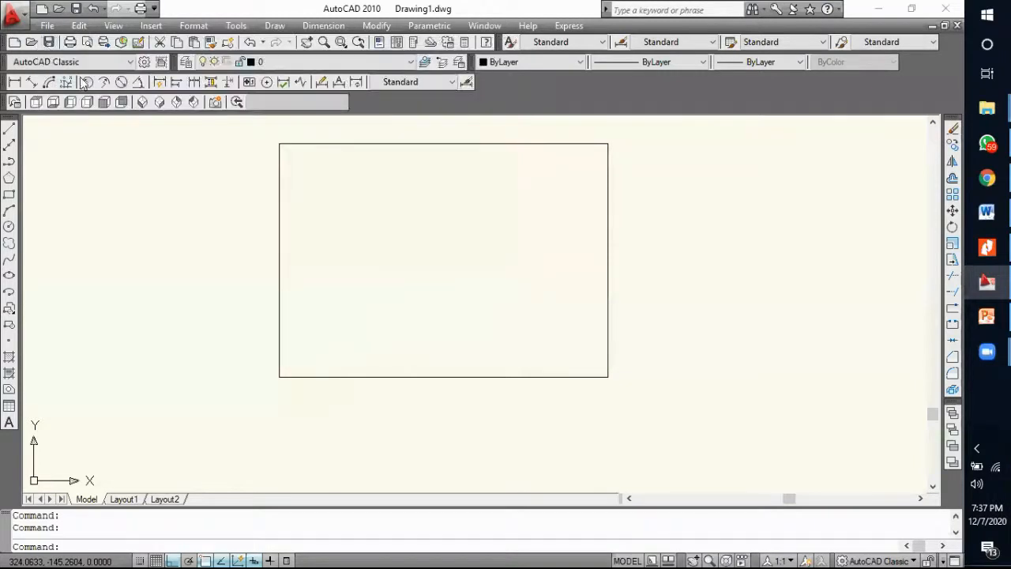
Step: Assign all four lines of the sheet outline to the Batas Kertas layer and clear the selection
click(259, 131)
click(715, 448)
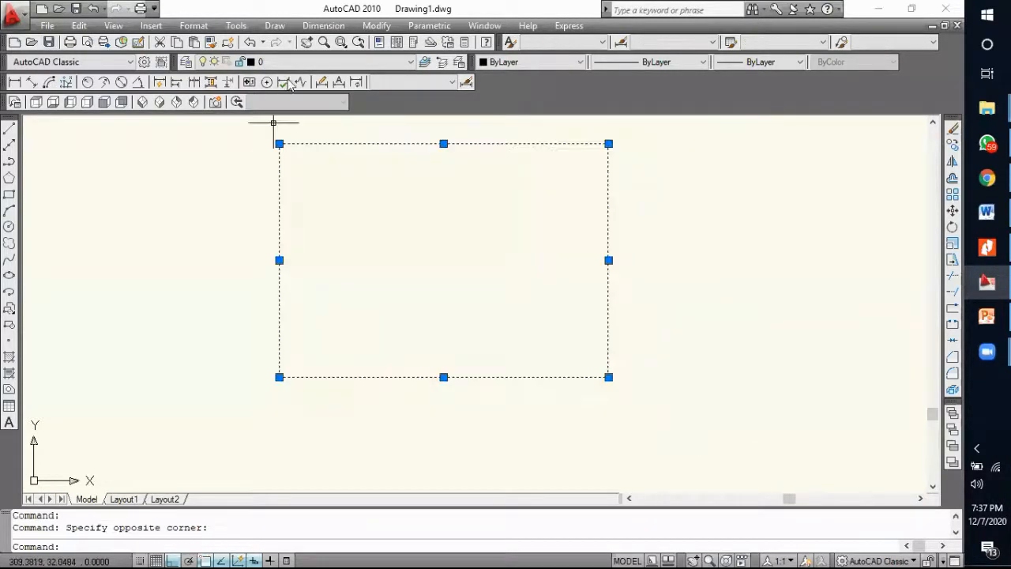
click(312, 62)
click(305, 90)
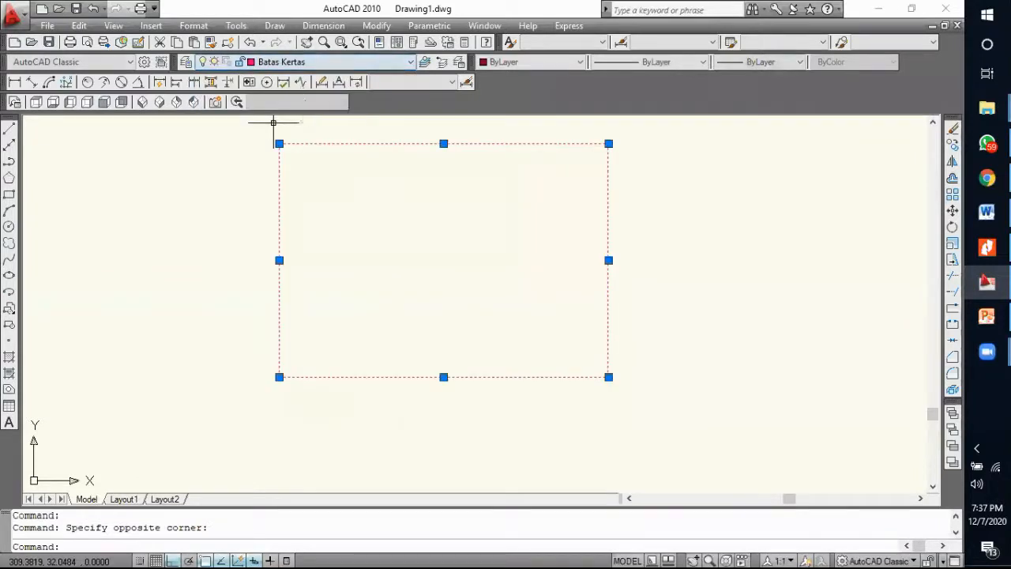
key(Escape)
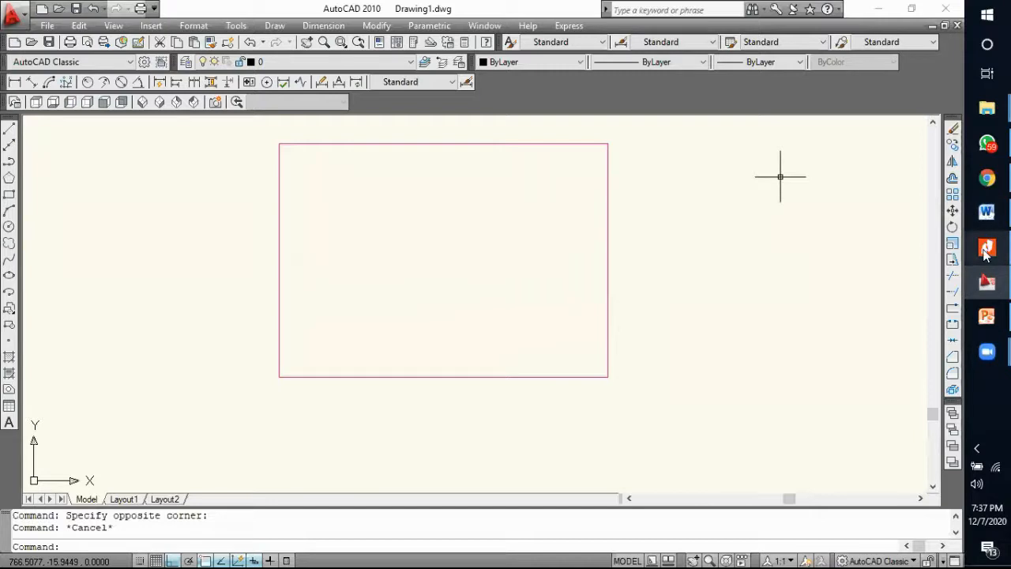
Step: Examine the sheet borders and title blocks in the Quiz_Perspektif_Isometri PDF in Nitro Pro and the PowerPoint slide, and return to AutoCAD
mouse_move(985, 251)
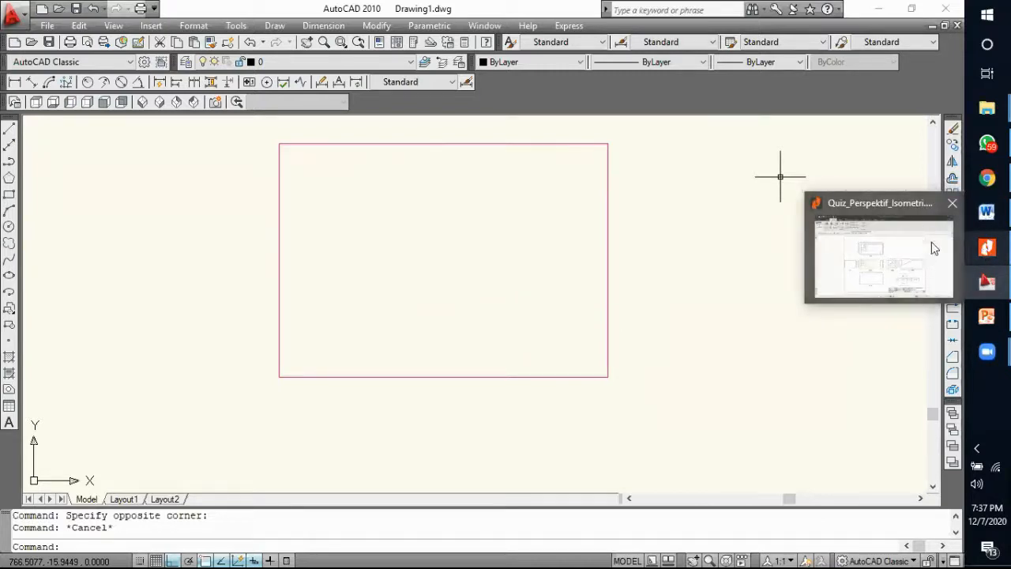
click(920, 284)
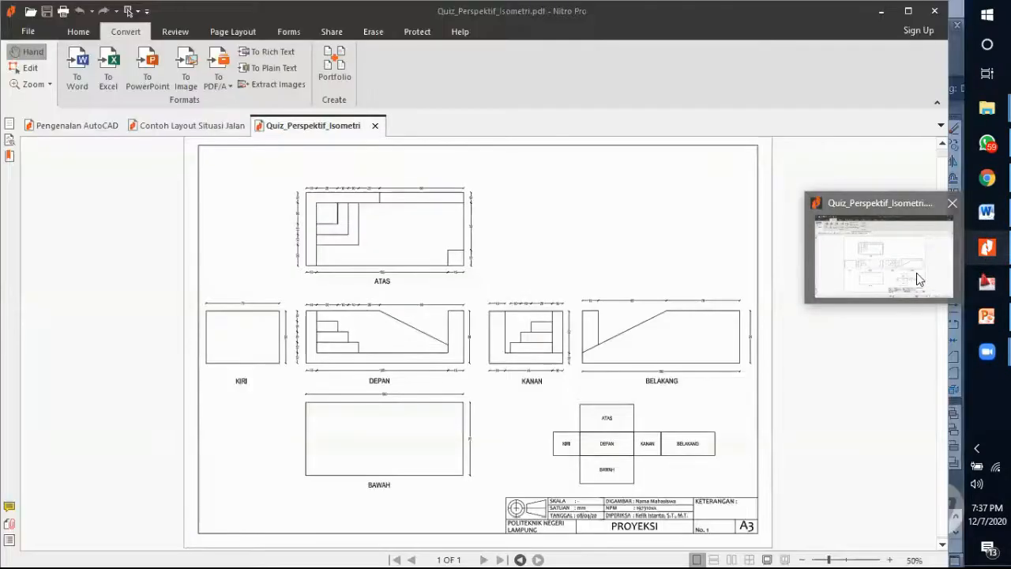
scroll(567, 217, up, 1)
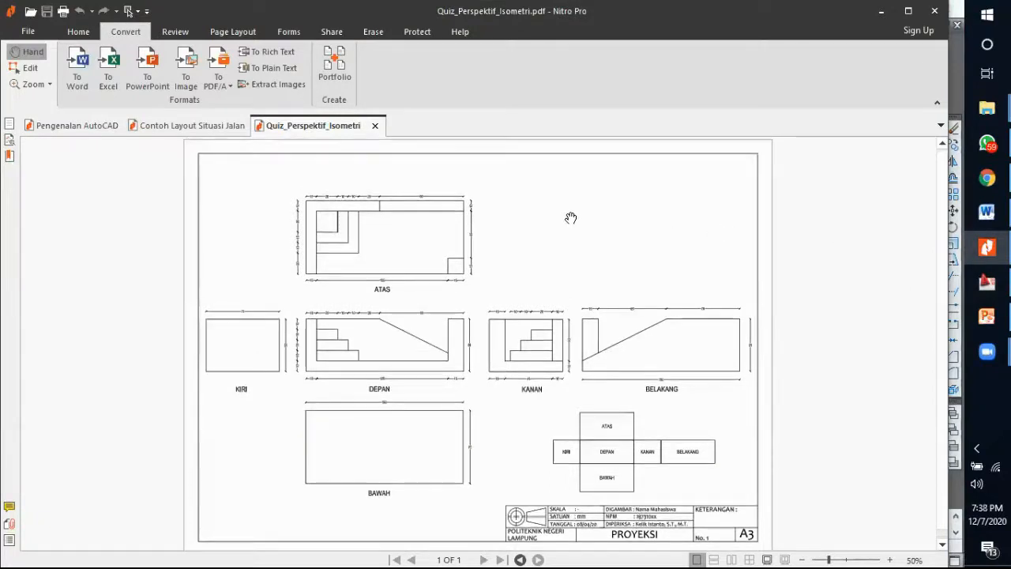
click(986, 315)
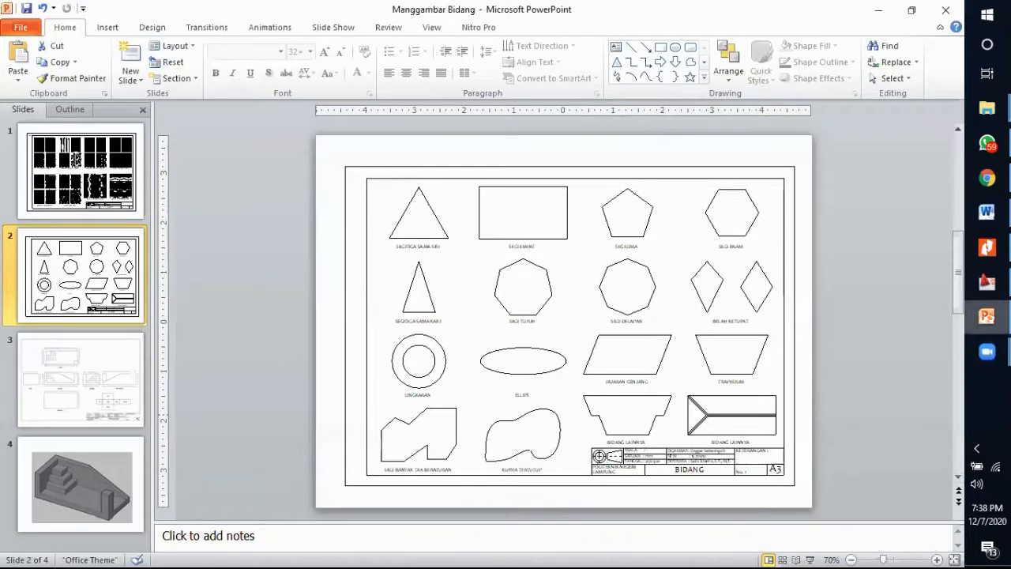
click(986, 247)
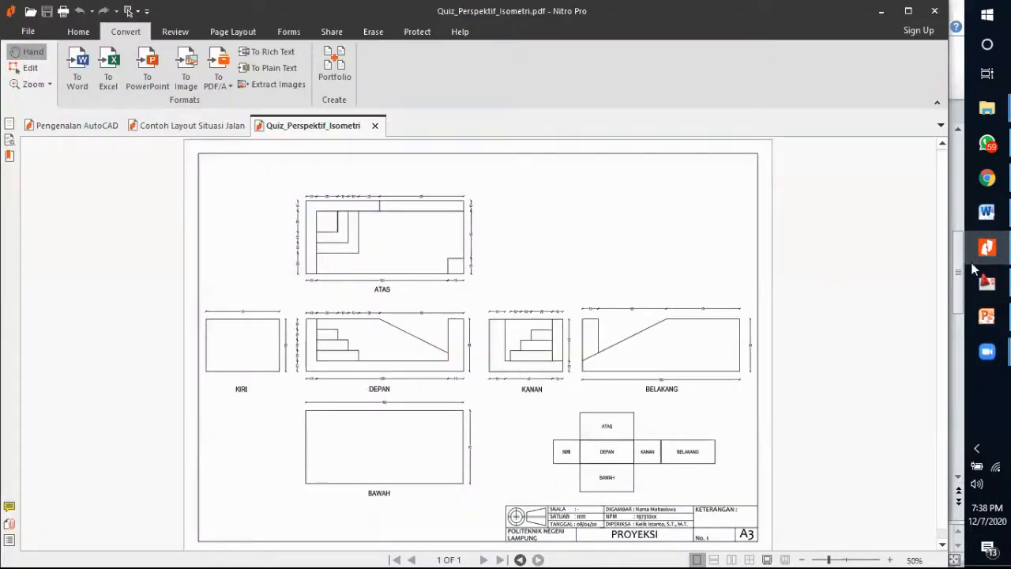
click(986, 282)
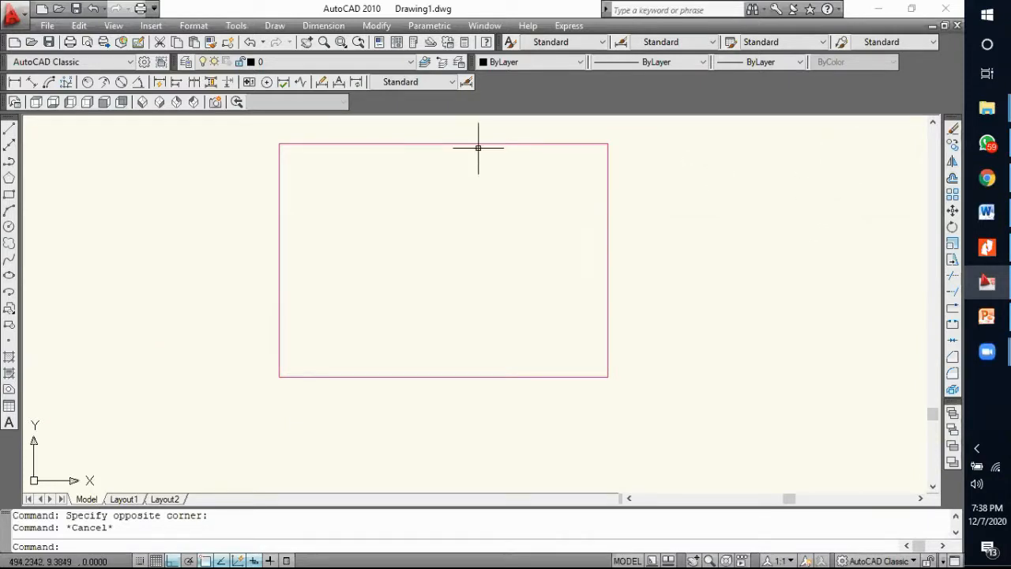
Step: Offset the right, top and bottom lines of the sheet outline 10 units inward
click(953, 182)
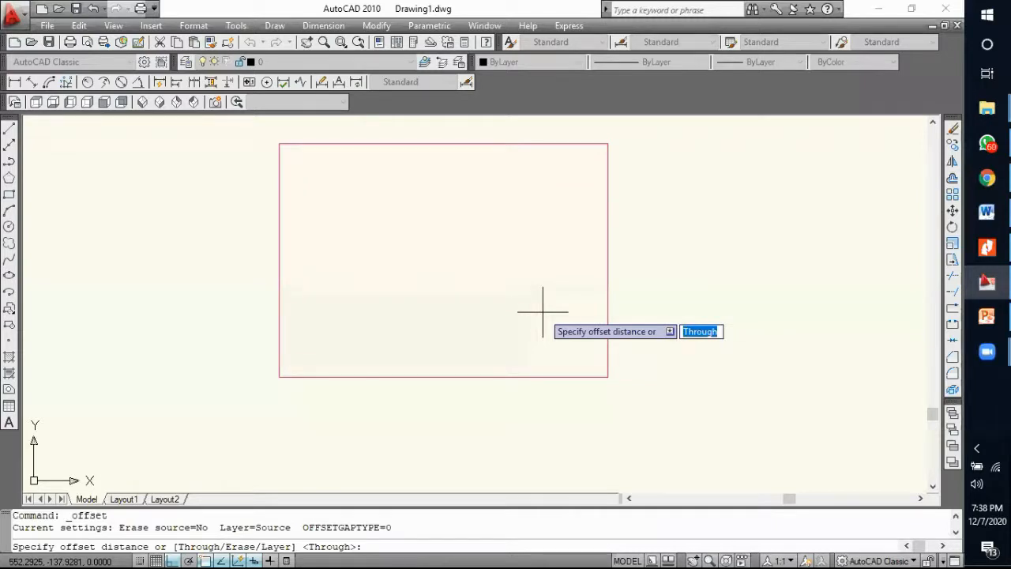
text(10)
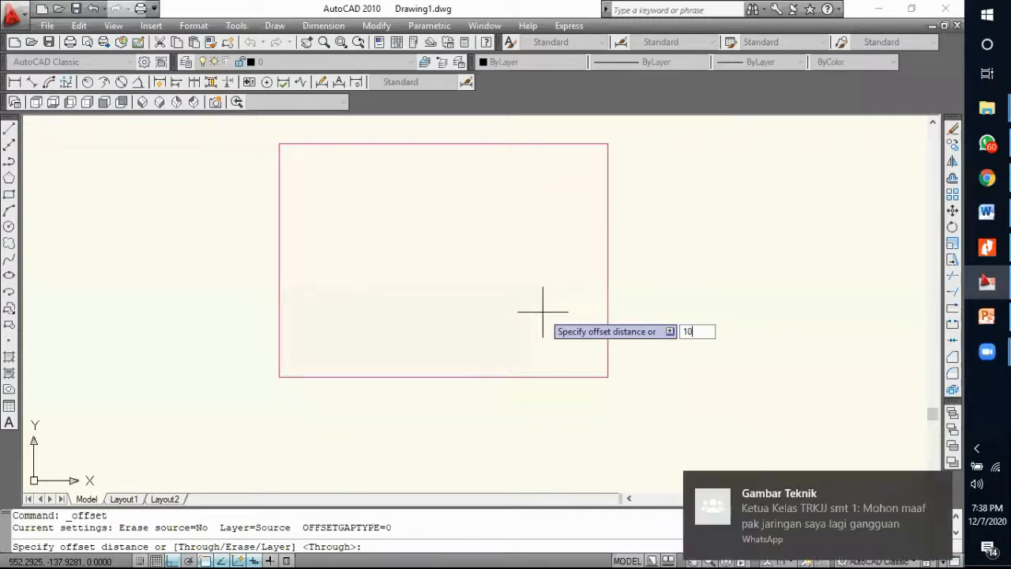
key(Return)
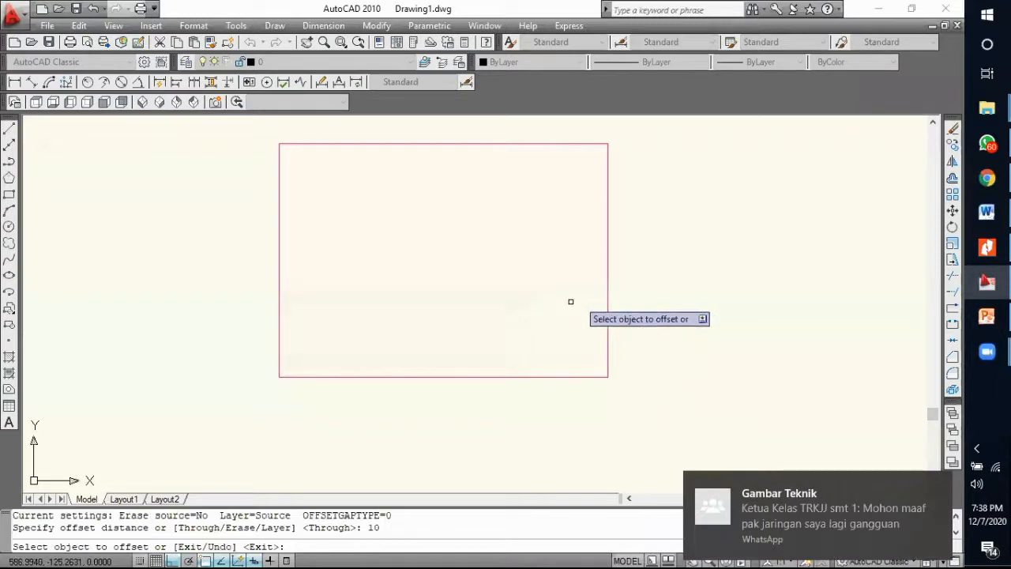
click(607, 290)
click(594, 287)
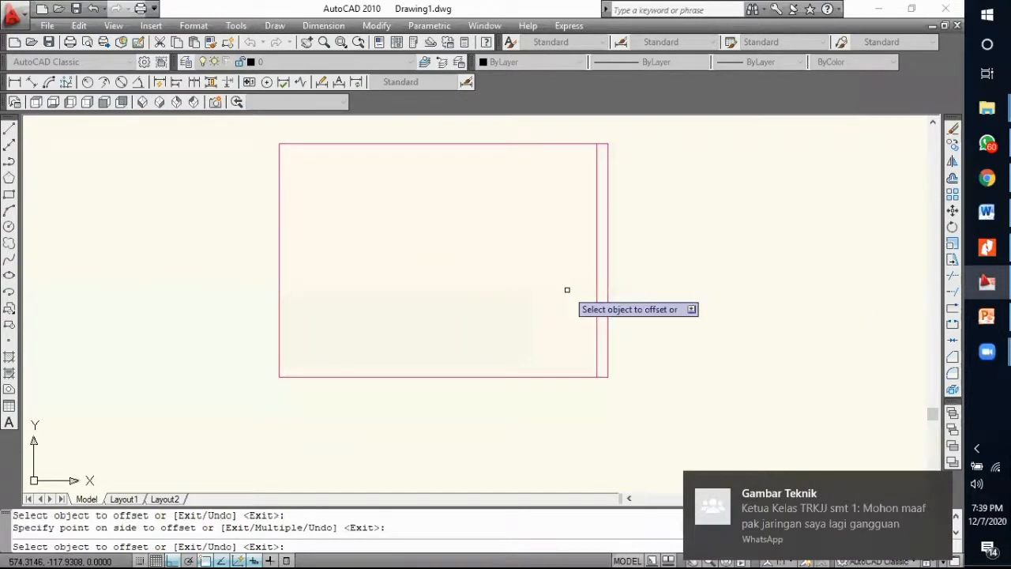
click(518, 145)
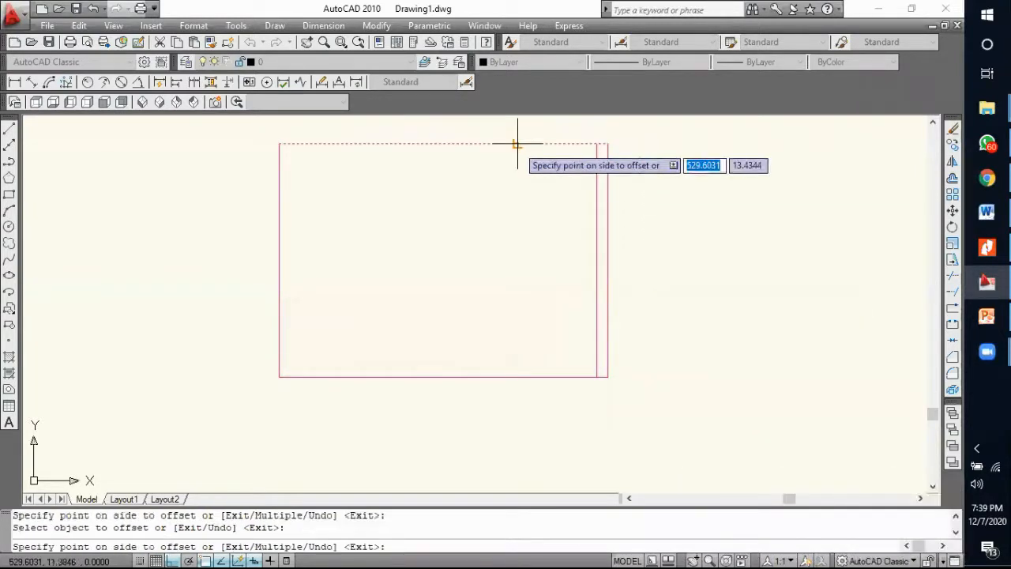
click(518, 212)
click(499, 377)
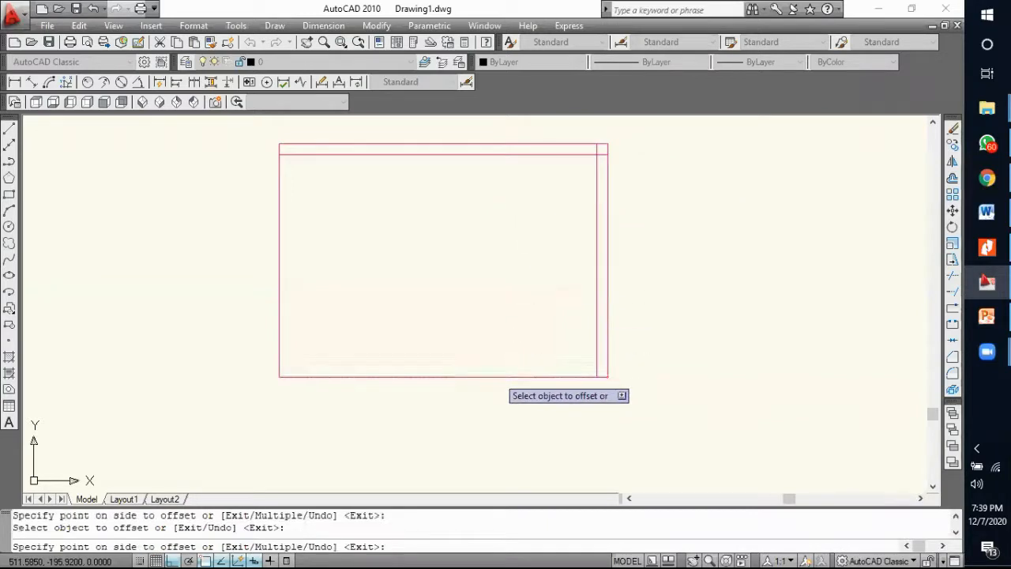
click(495, 347)
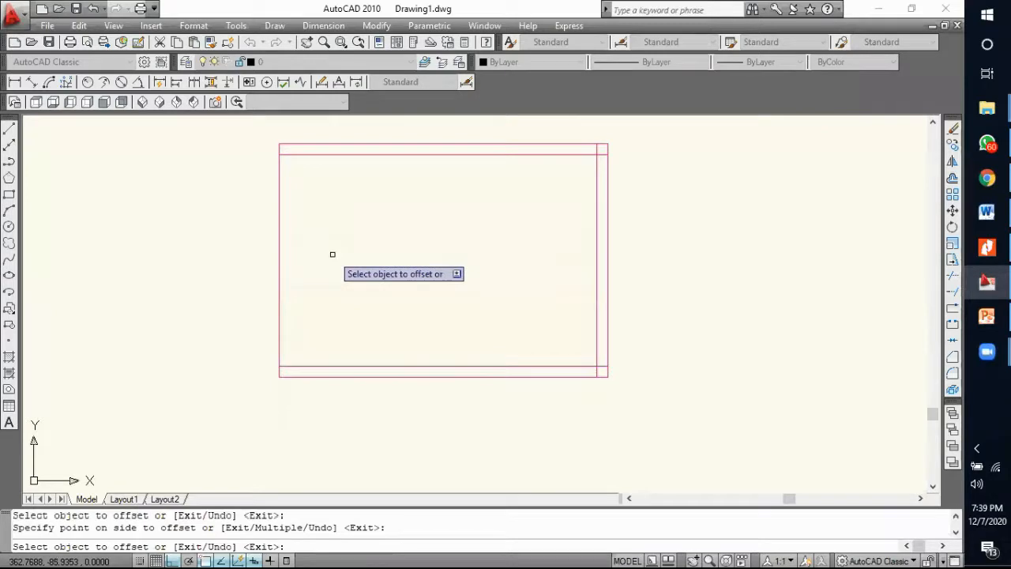
key(Return)
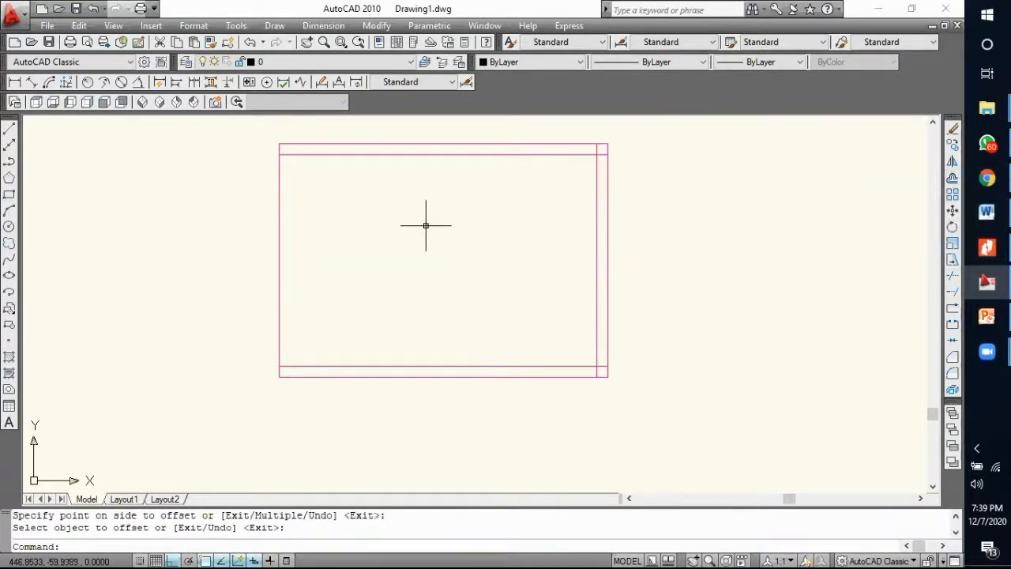
Step: Offset the left line of the sheet outline 20 units inward and end the command
key(Return)
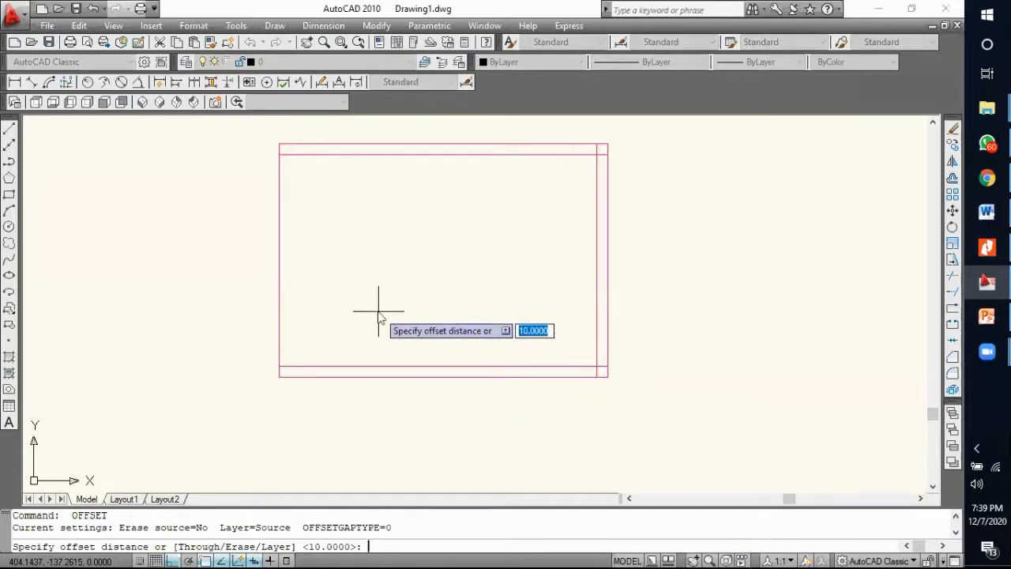
text(20)
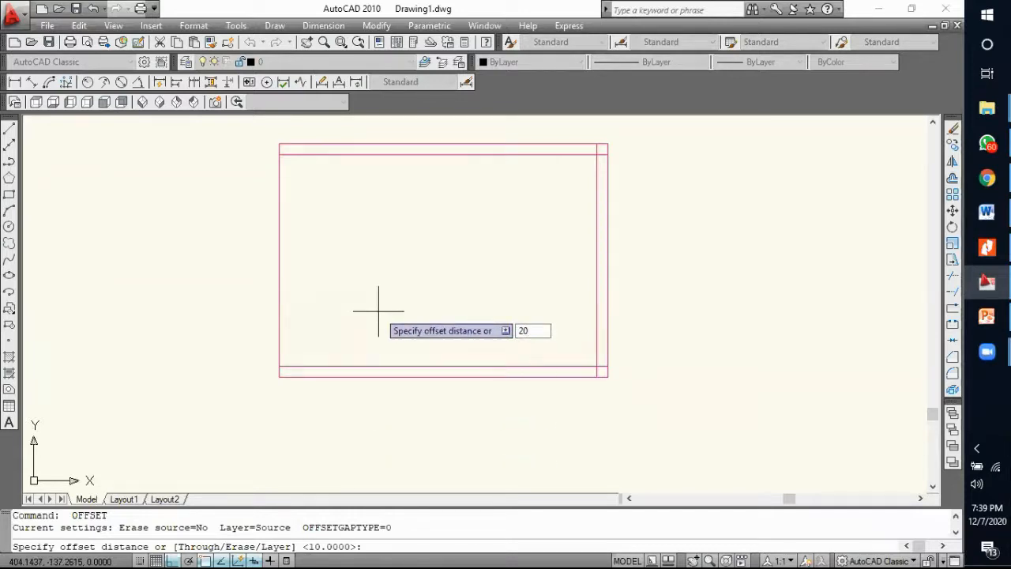
key(Return)
click(279, 301)
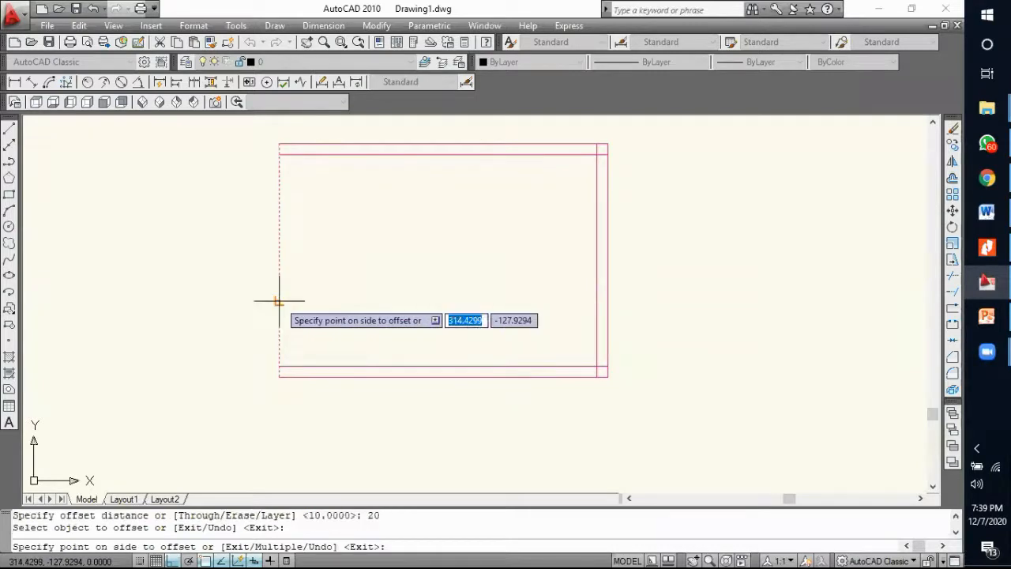
click(365, 289)
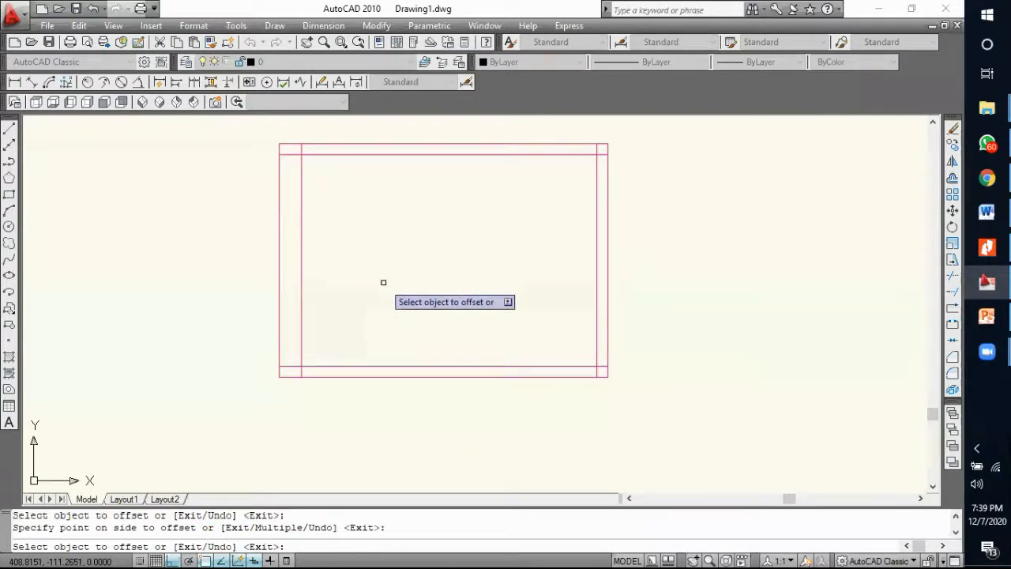
key(Escape)
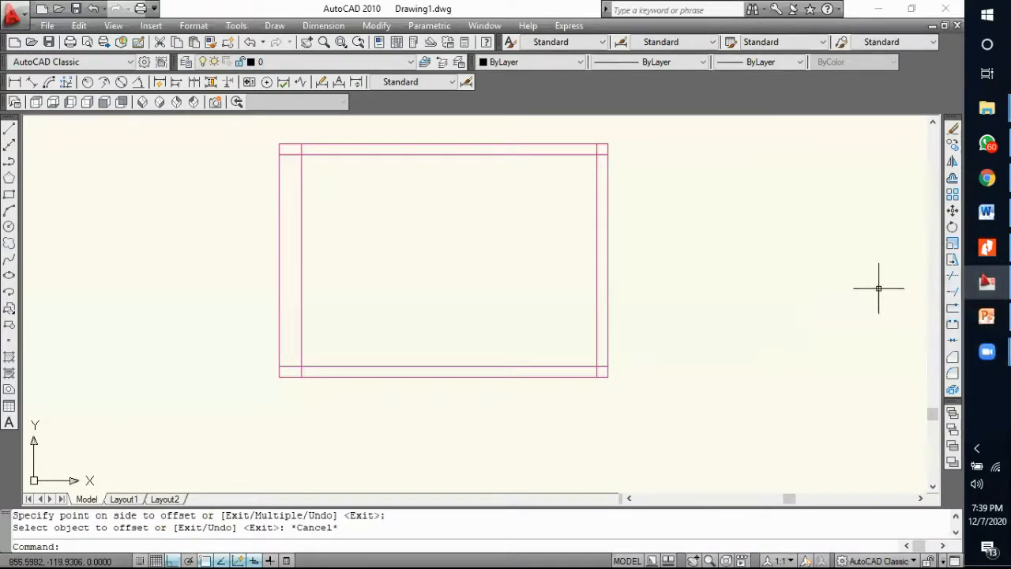
click(953, 278)
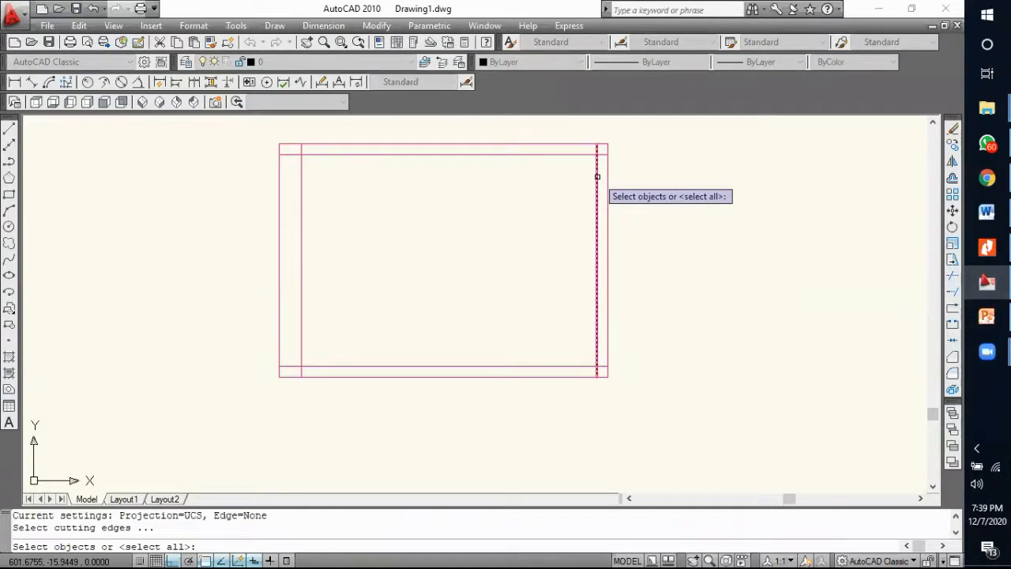
click(597, 176)
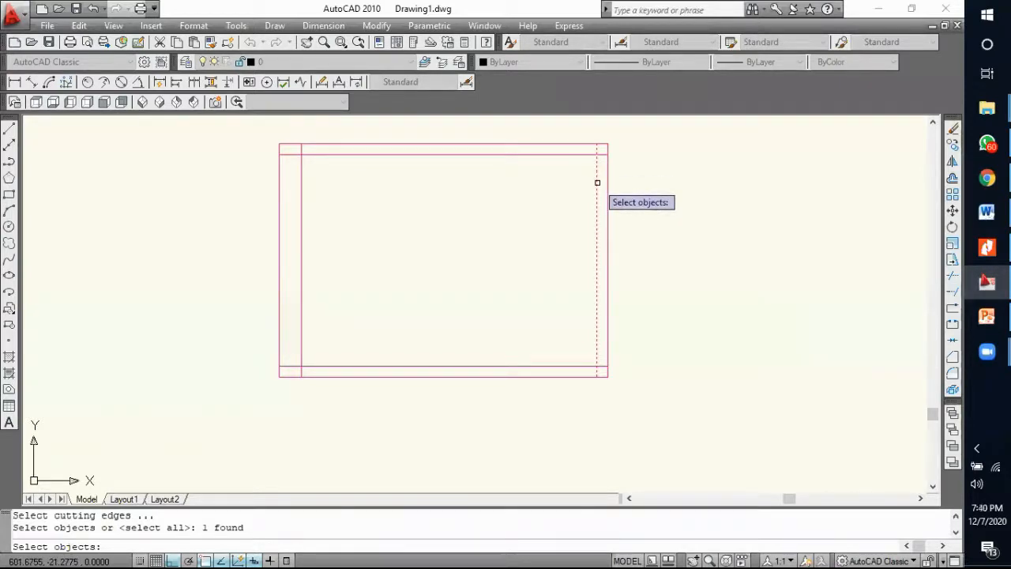
key(Return)
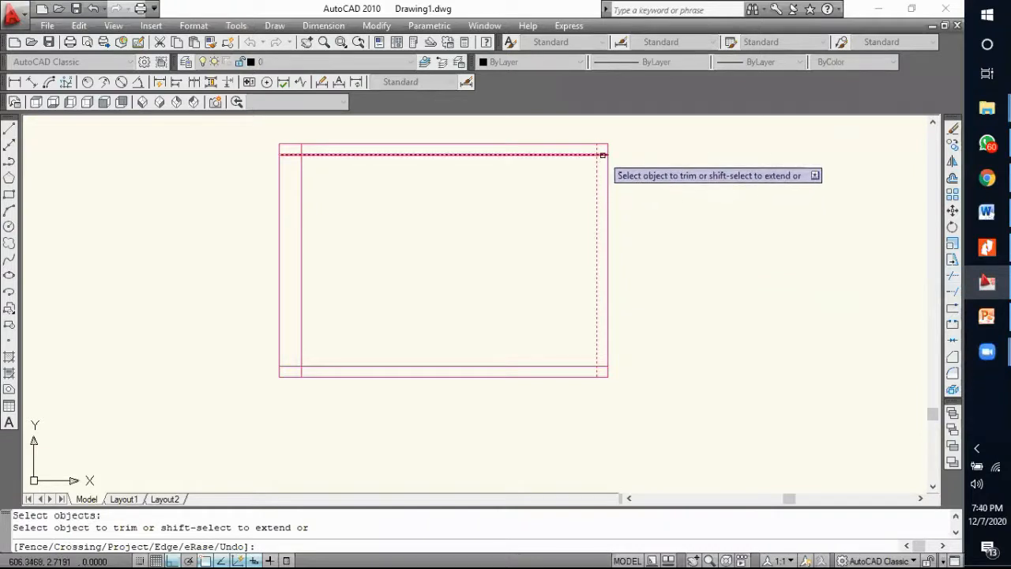
scroll(597, 150, up, 10)
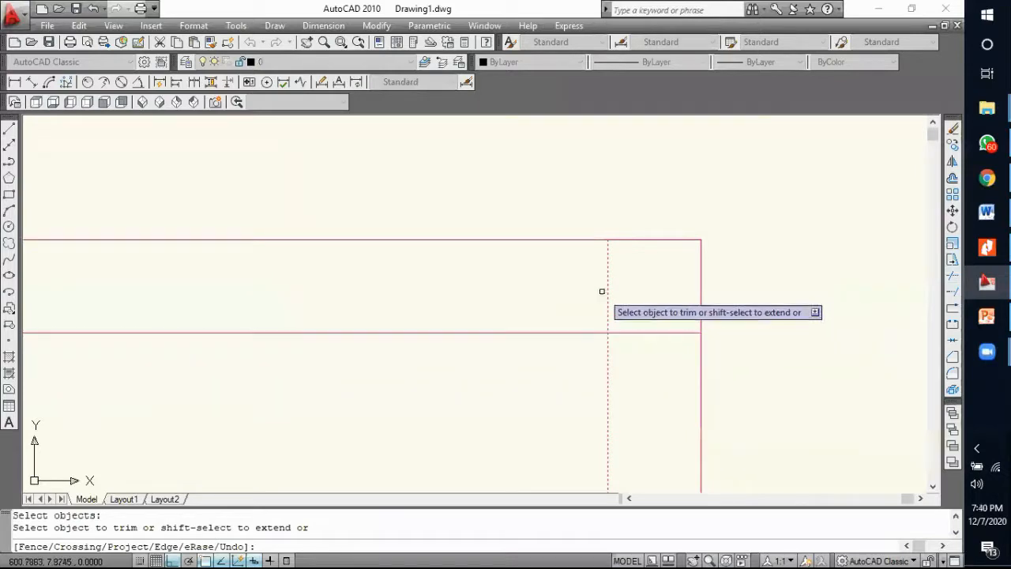
click(607, 286)
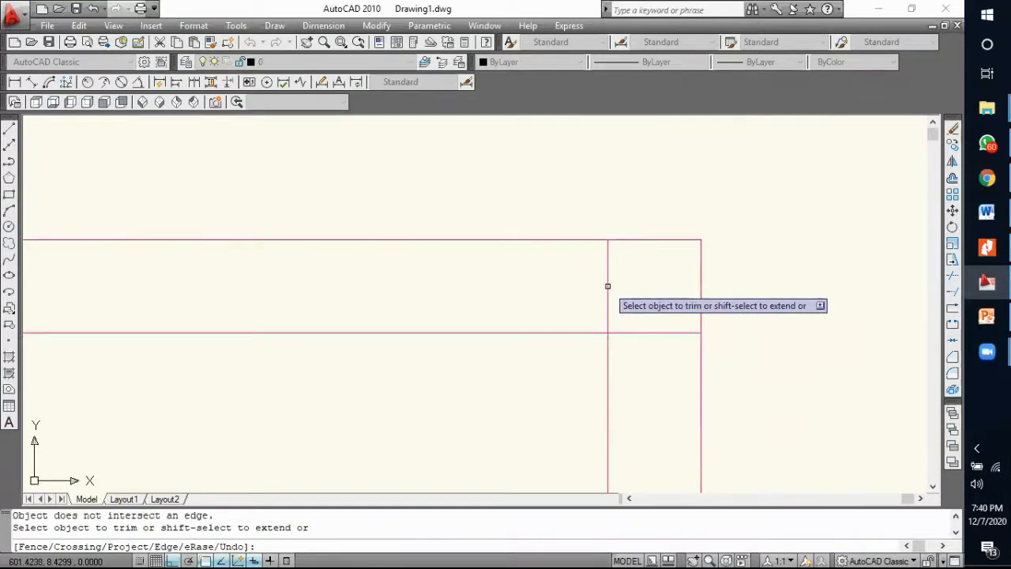
key(Escape)
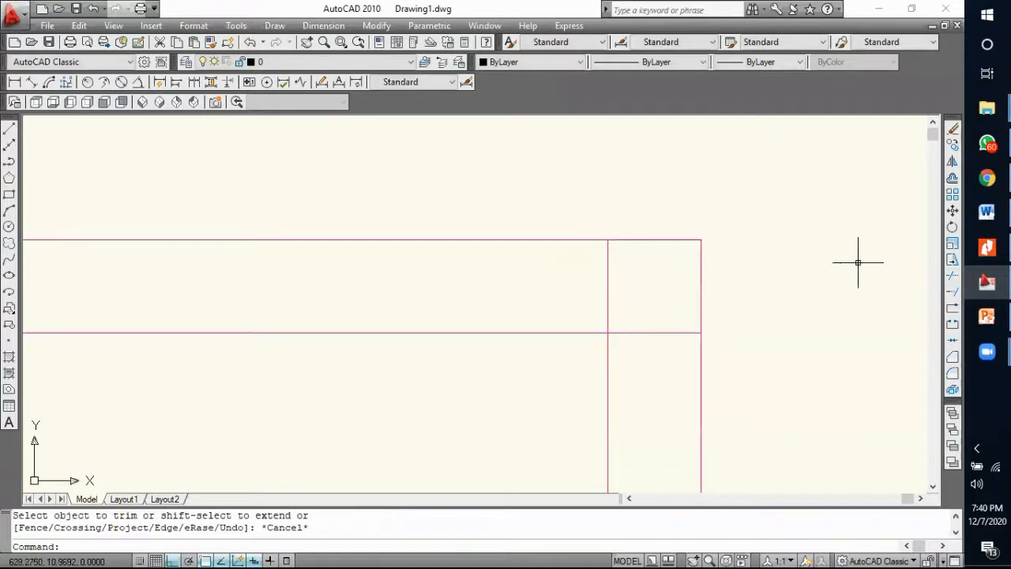
Step: Trim the upper inner line's end beyond the right inner line and undo that trim
key(Return)
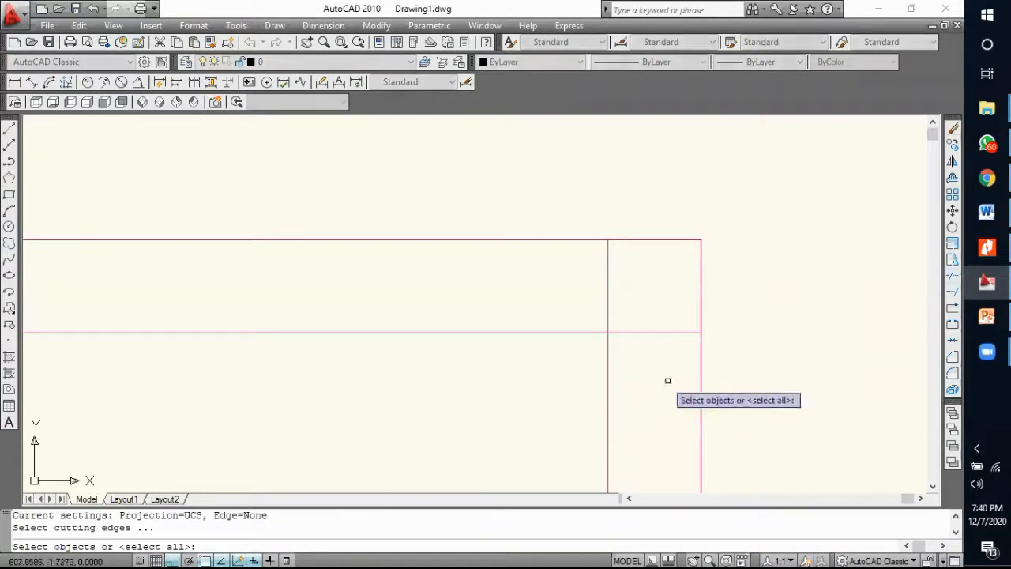
click(607, 377)
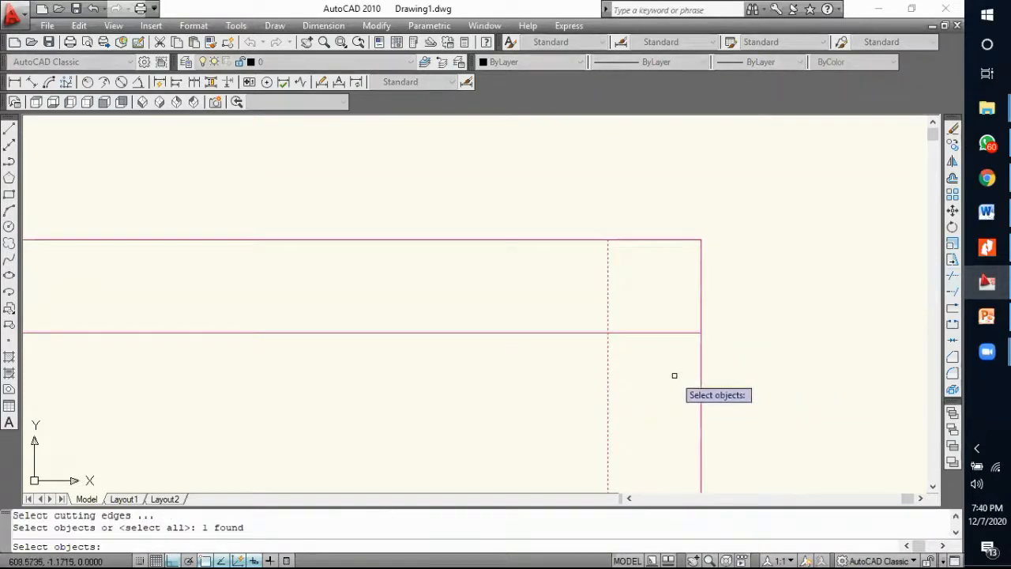
click(660, 332)
key(Return)
key(Return)
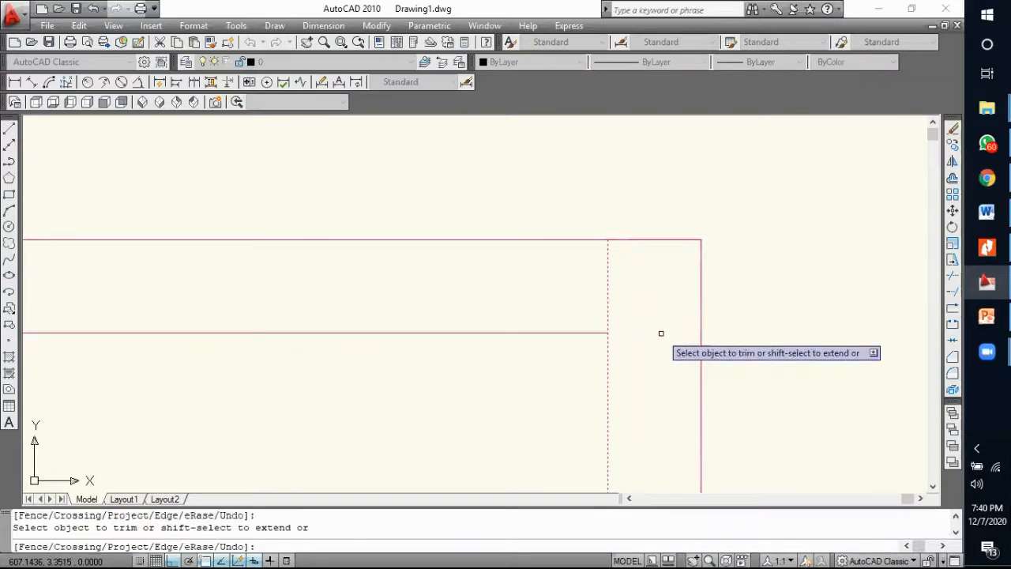
scroll(609, 163, down, 5)
scroll(634, 233, up, 3)
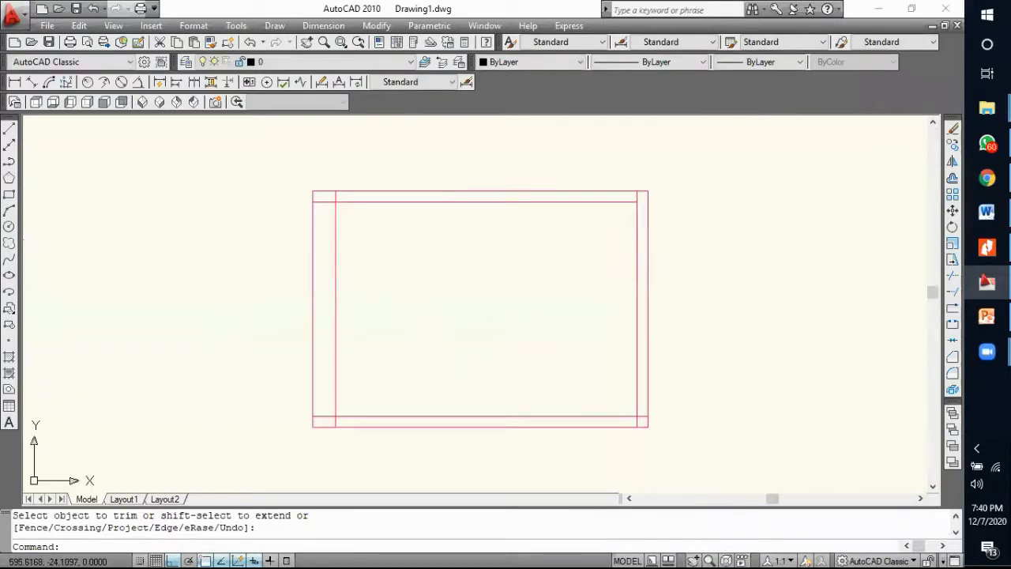
key(ctrl+z)
key(ctrl+z)
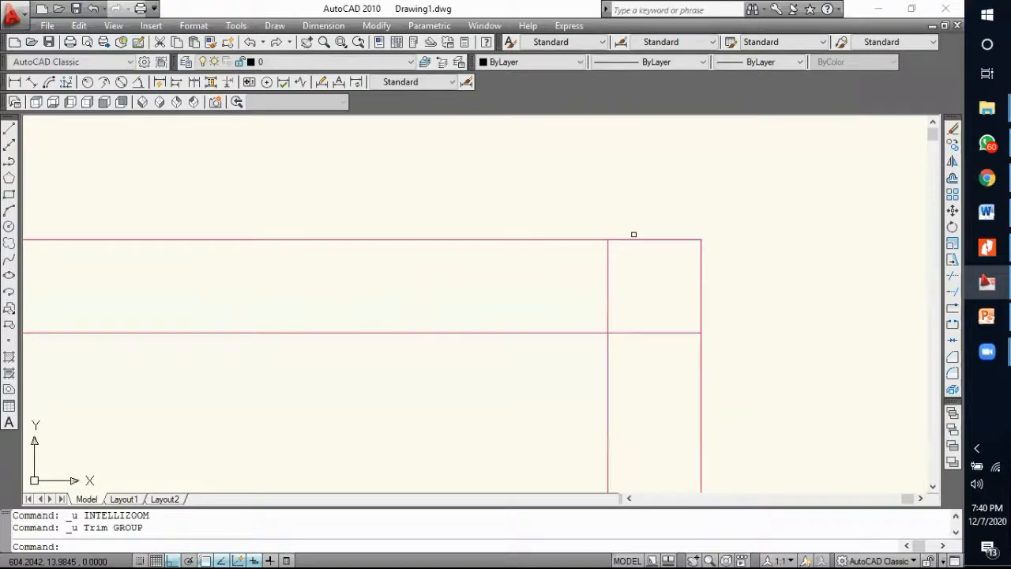
Step: Trim the overhanging ends of the inner border lines at the upper-right and lower-right corners, using the six lines crossing the right side as cutting edges
scroll(661, 266, down, 3)
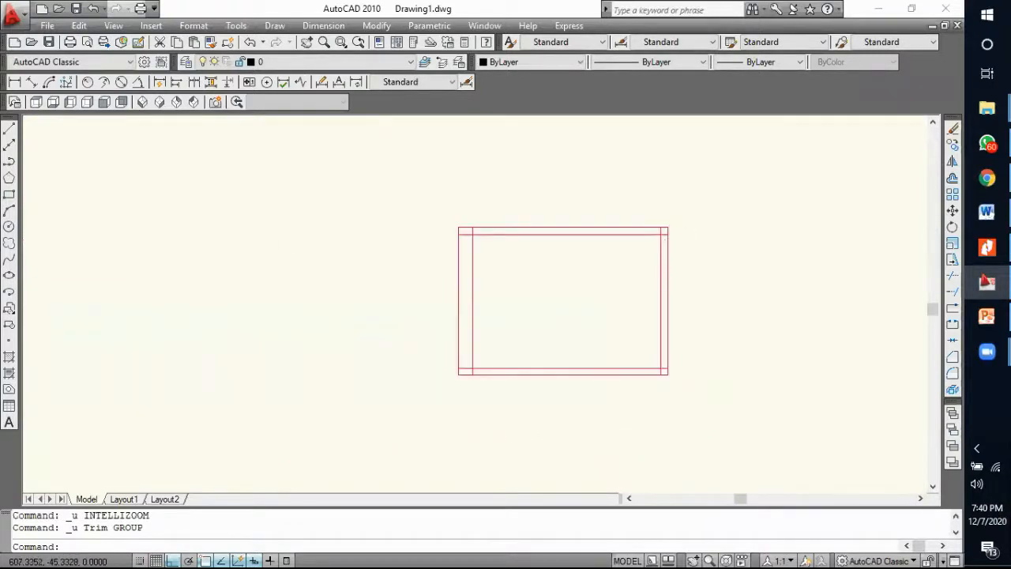
scroll(661, 295, up, 2)
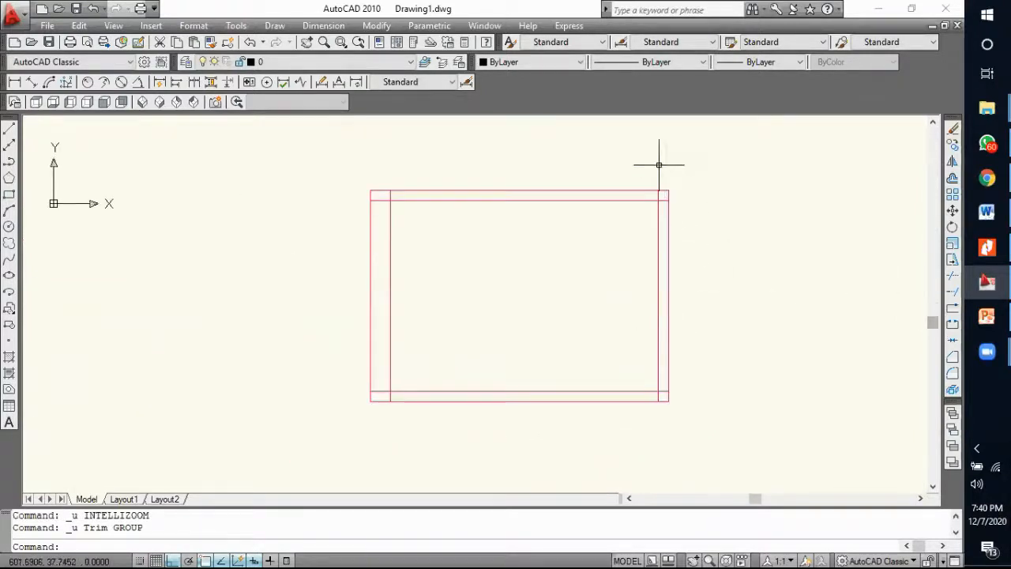
click(951, 280)
click(728, 428)
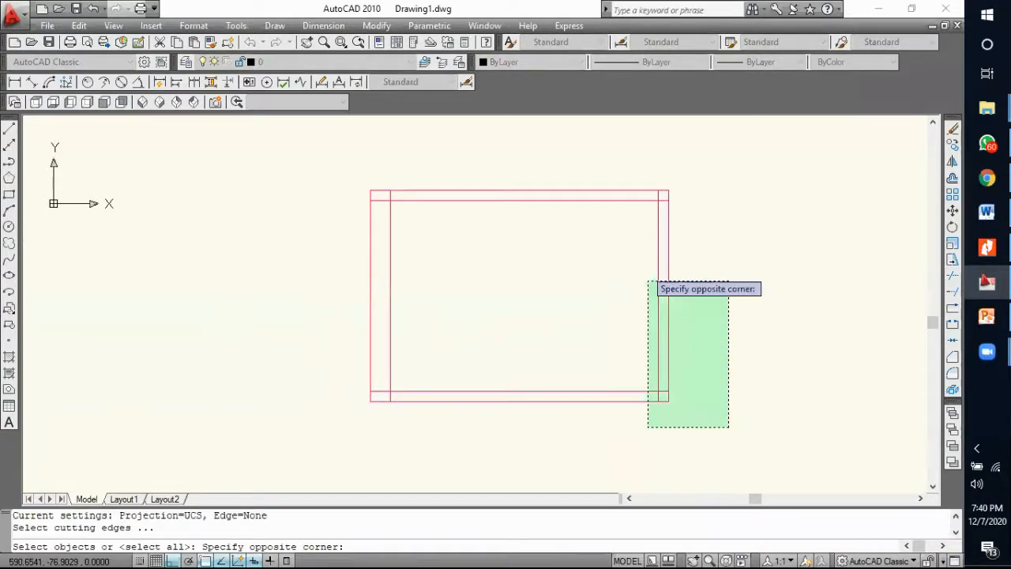
click(623, 147)
scroll(668, 212, up, 3)
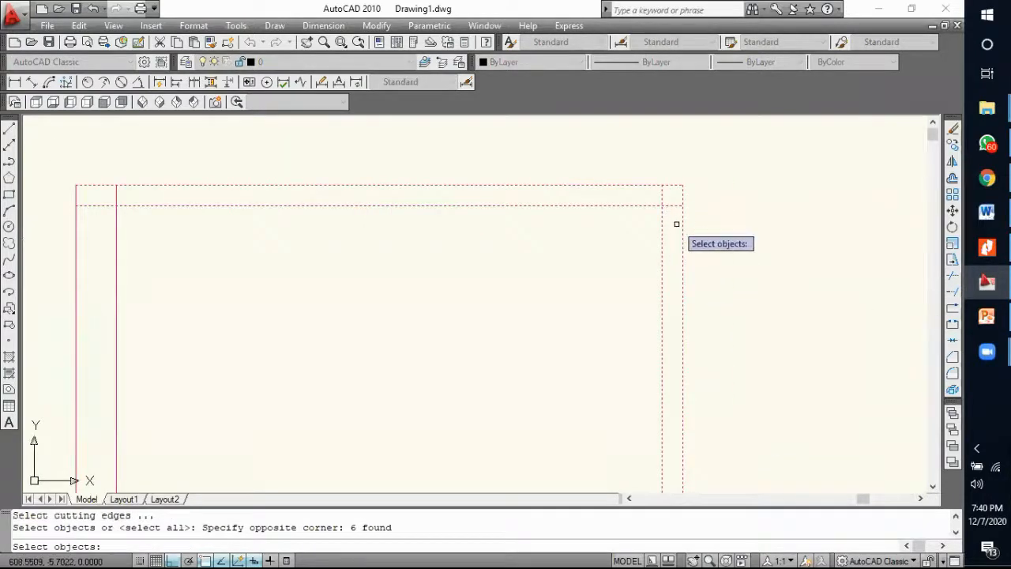
key(Return)
scroll(643, 152, down, 3)
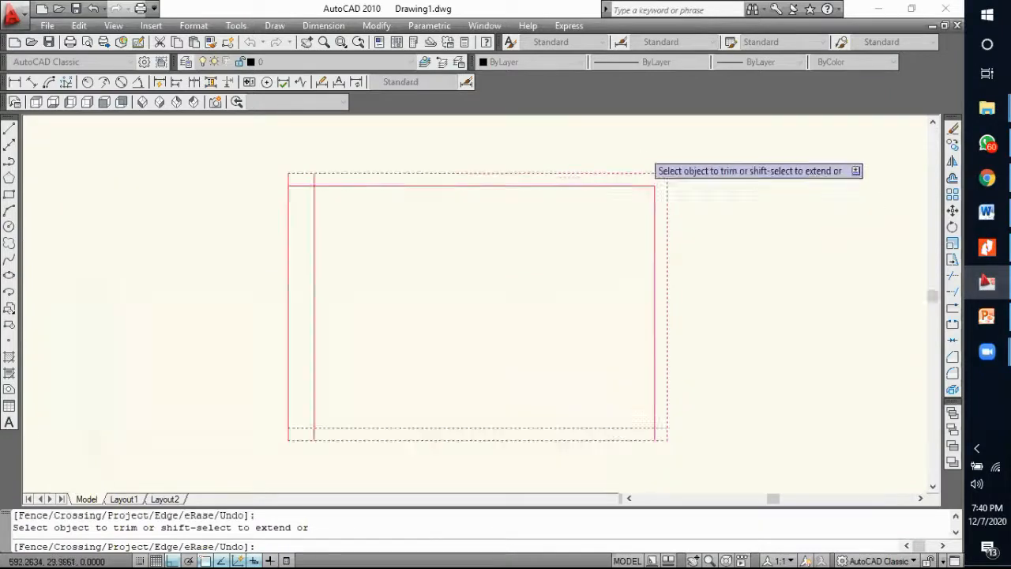
scroll(653, 297, up, 3)
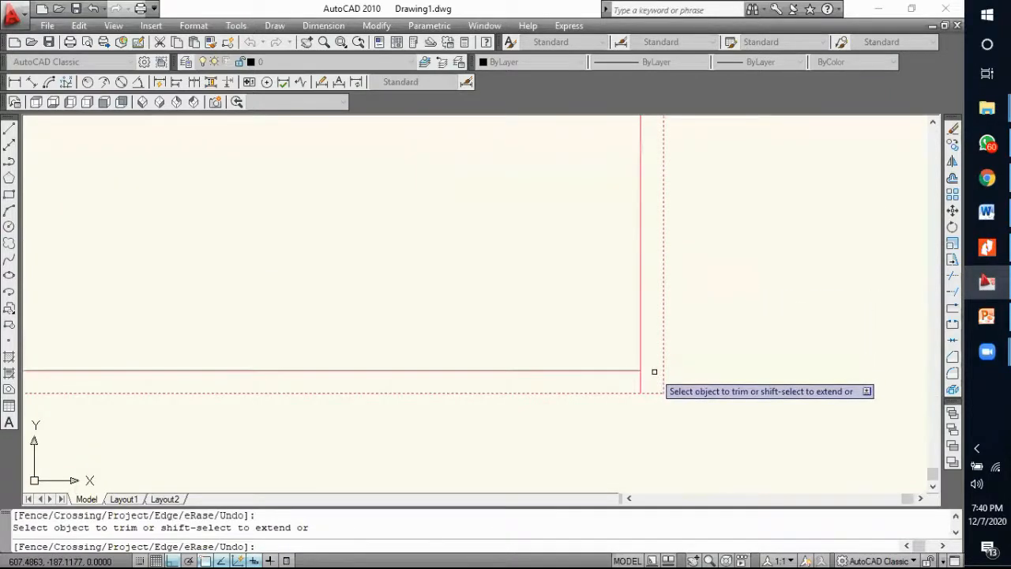
key(Return)
scroll(663, 339, down, 3)
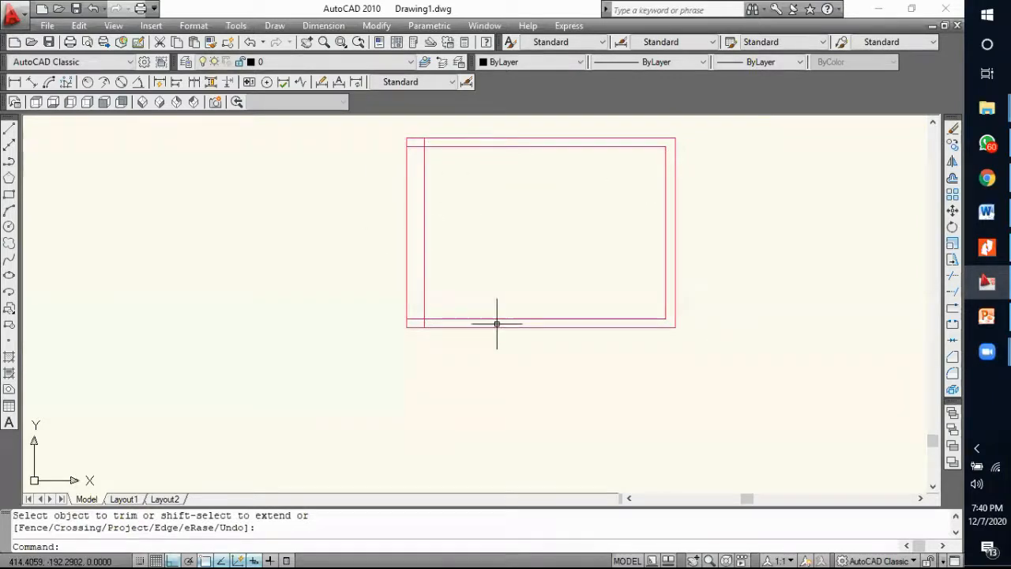
Step: Fillet the inner border's lower-left corner with a 5-unit radius
click(954, 379)
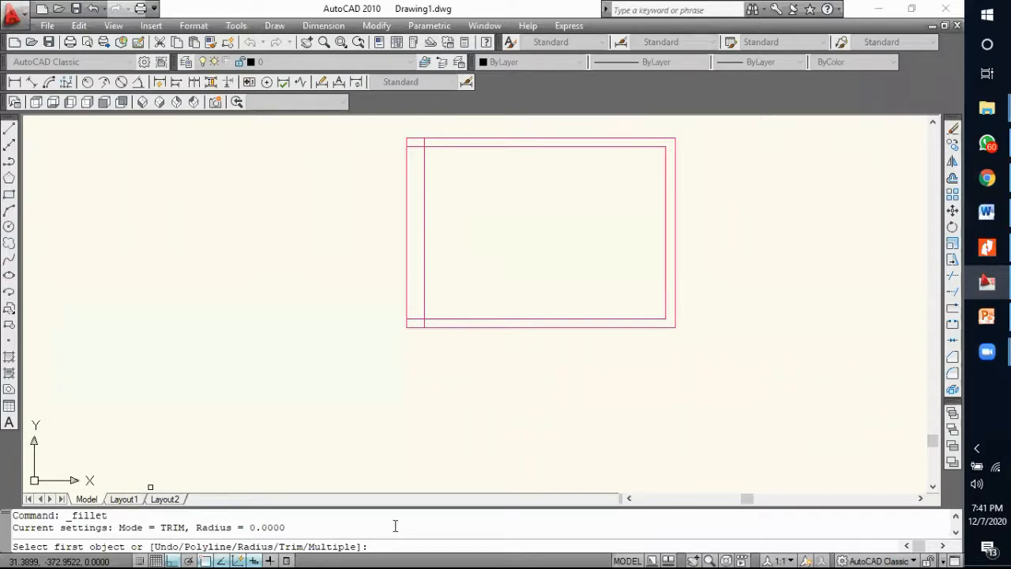
key(Return)
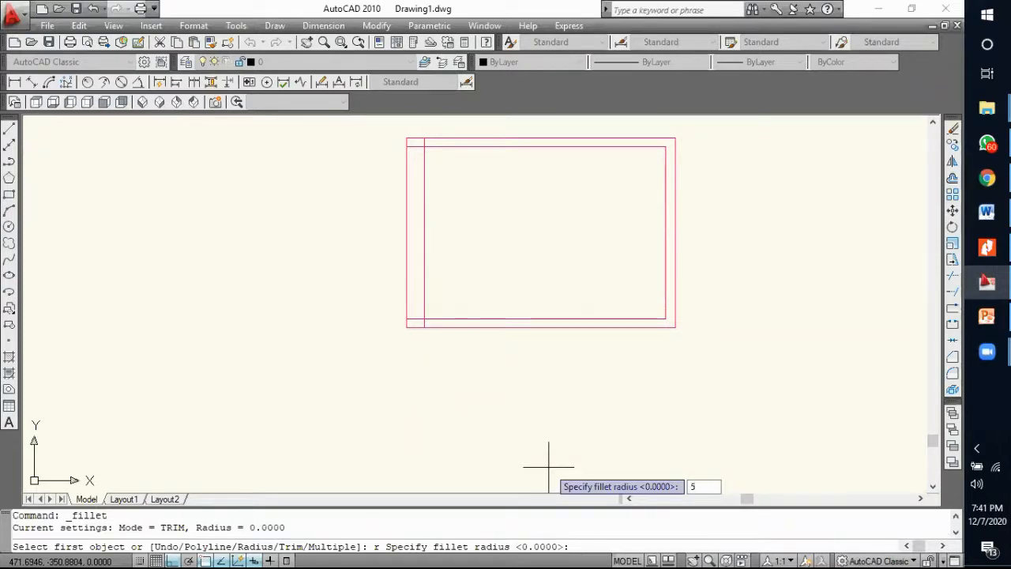
key(Return)
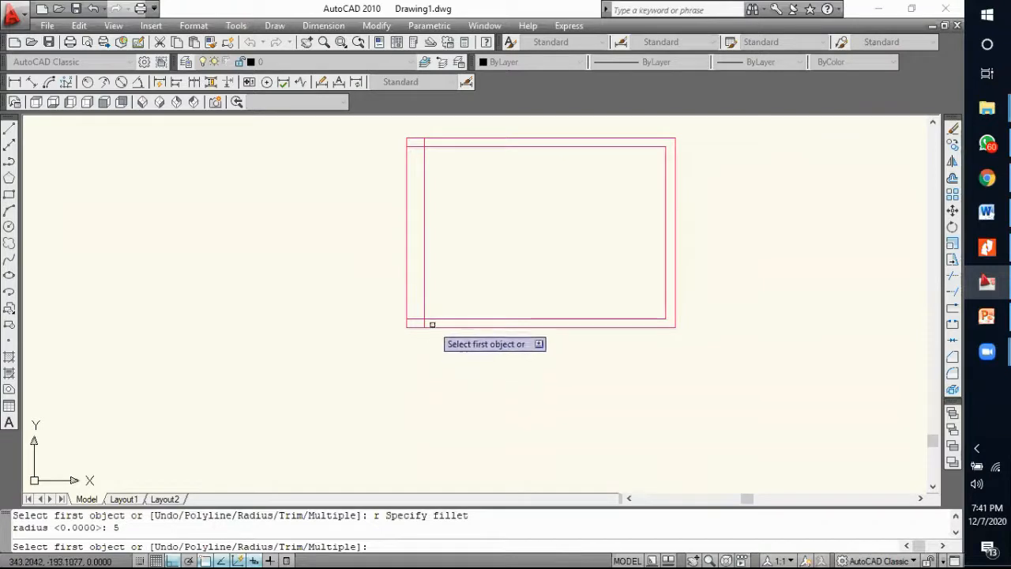
scroll(434, 326, up, 10)
click(367, 259)
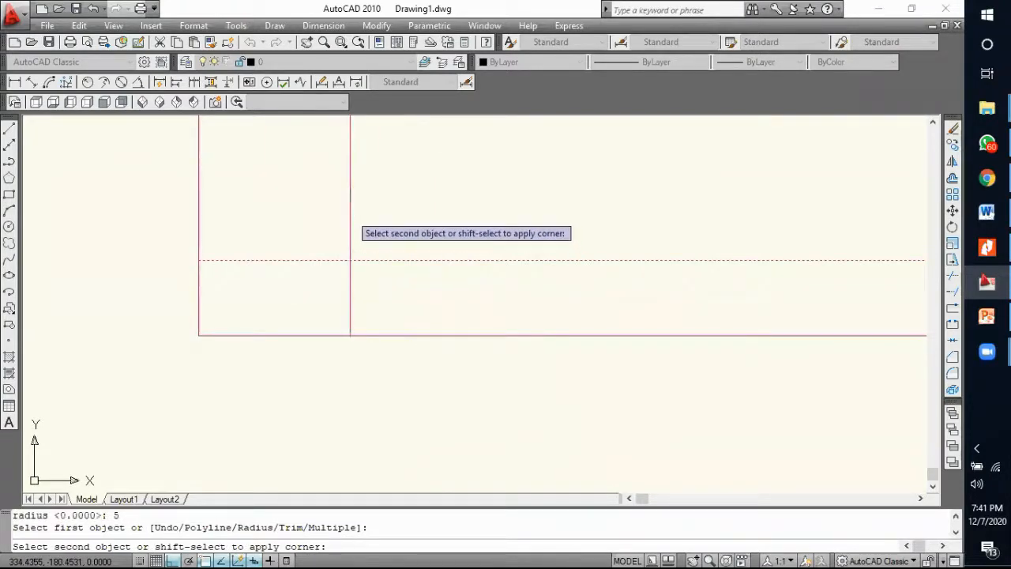
click(349, 215)
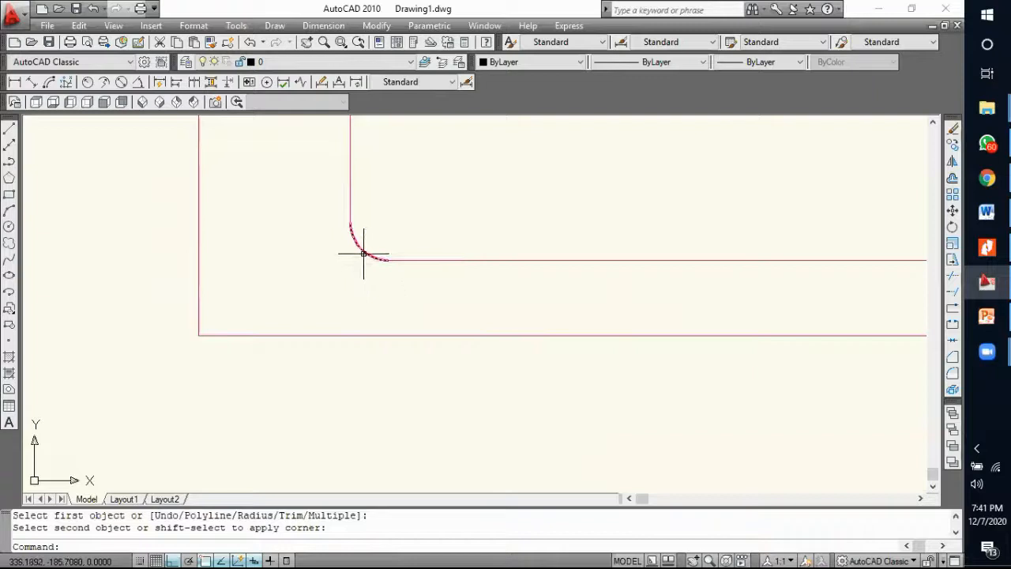
scroll(349, 311, down, 2)
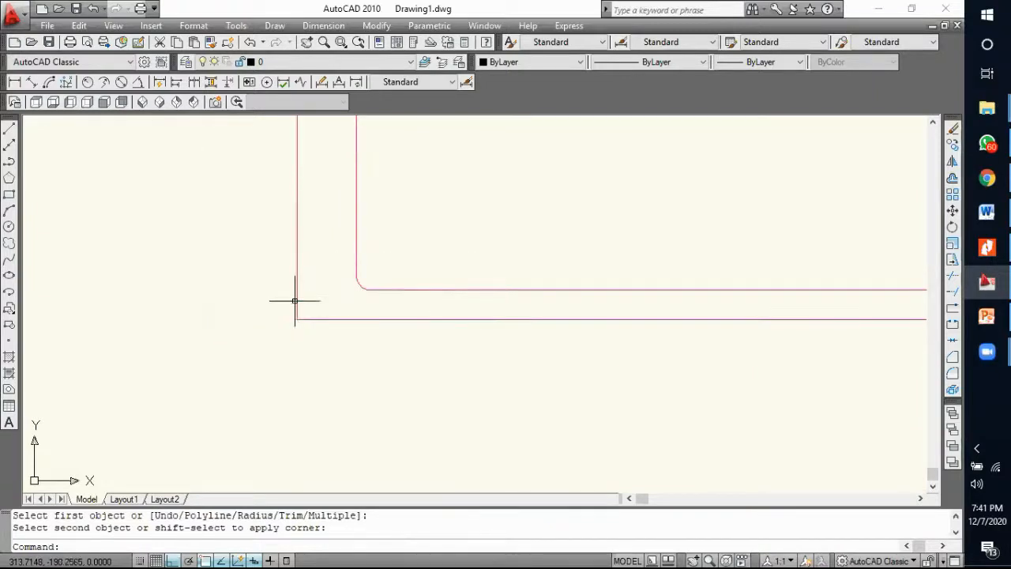
scroll(377, 289, up, 2)
scroll(367, 289, down, 3)
scroll(345, 299, up, 2)
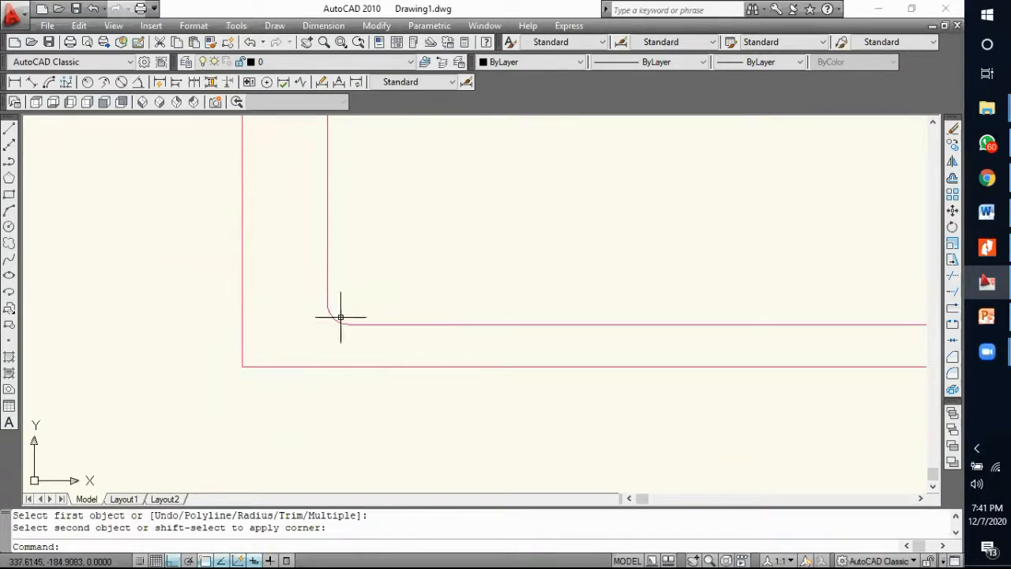
Step: Erase the fillet arc at the inner border's lower-left corner
click(335, 321)
key(Delete)
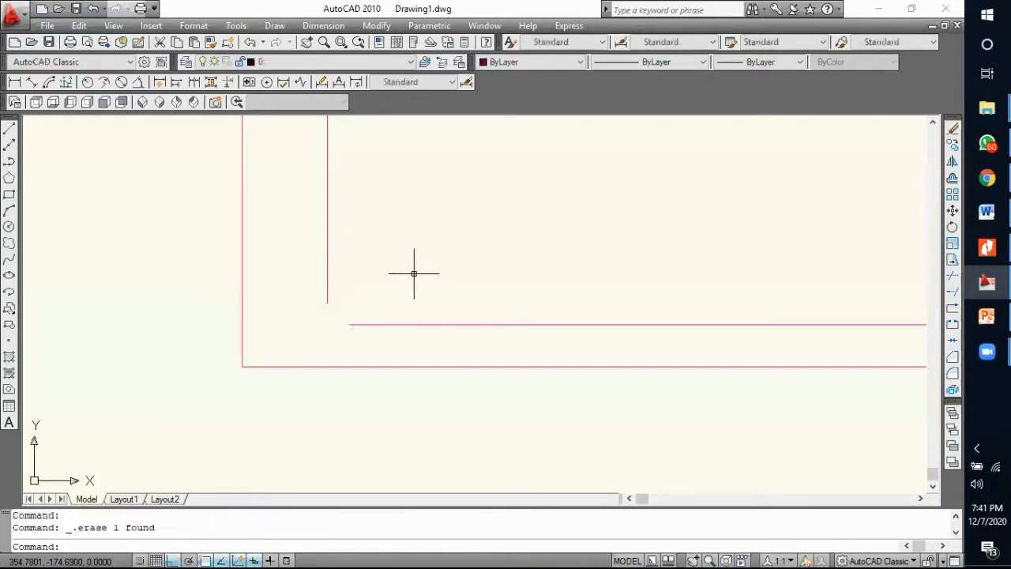
scroll(308, 364, down, 5)
scroll(325, 368, up, 5)
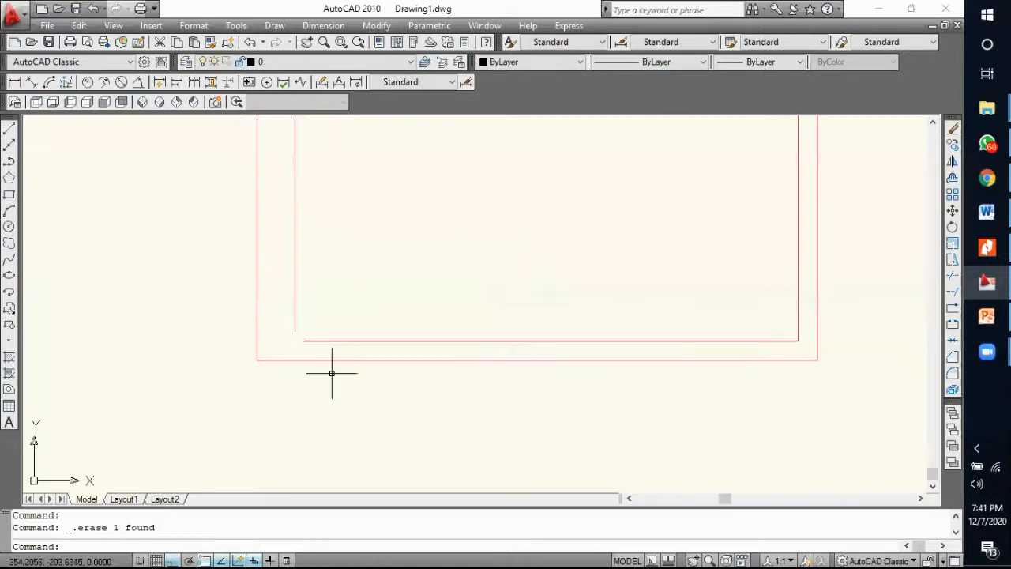
Step: Undo the arc's erasure and the 5-unit fillet at the inner border's lower-left corner
key(ctrl+z)
key(ctrl+z)
key(ctrl+z)
key(ctrl+z)
key(ctrl+z)
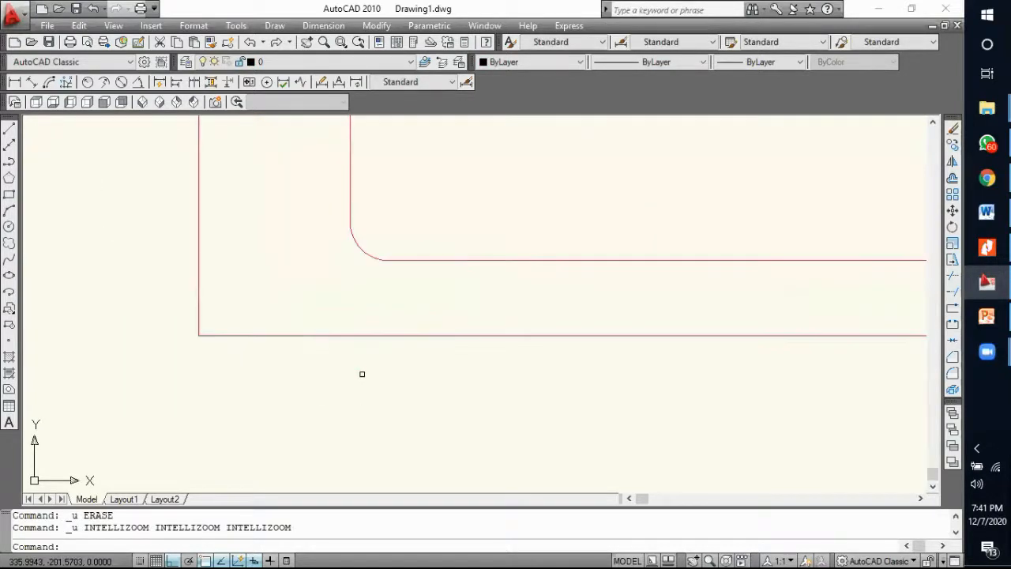
scroll(442, 355, down, 5)
scroll(381, 356, up, 4)
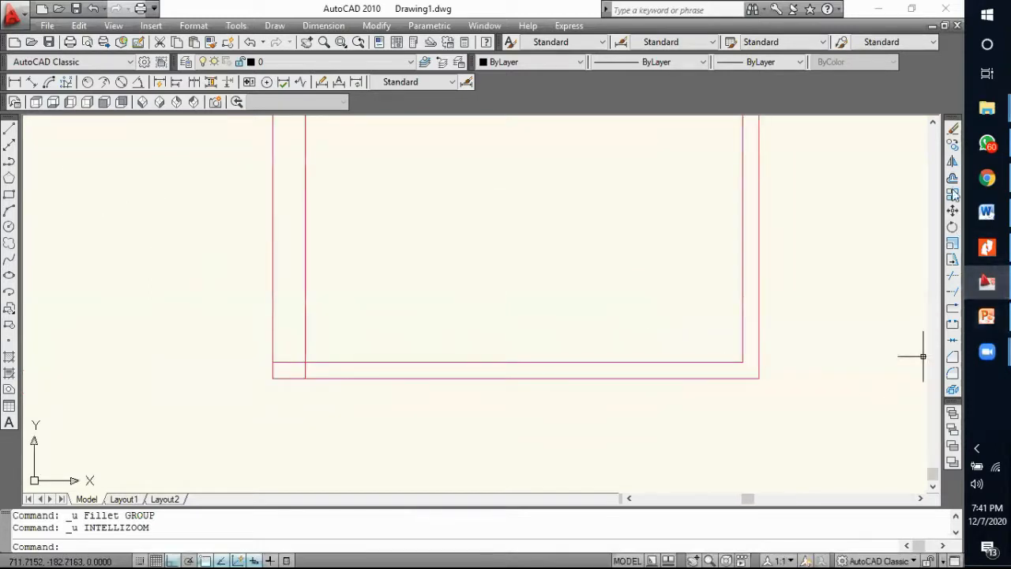
Step: Fillet the lower and left inner border lines with radius 0 to make a sharp lower-left corner
click(952, 376)
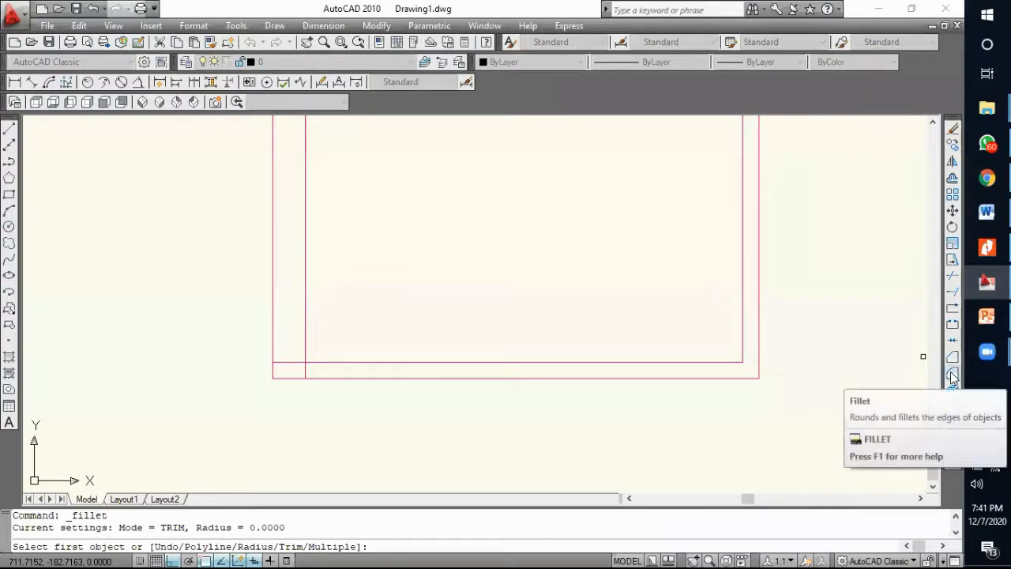
text(r)
key(Return)
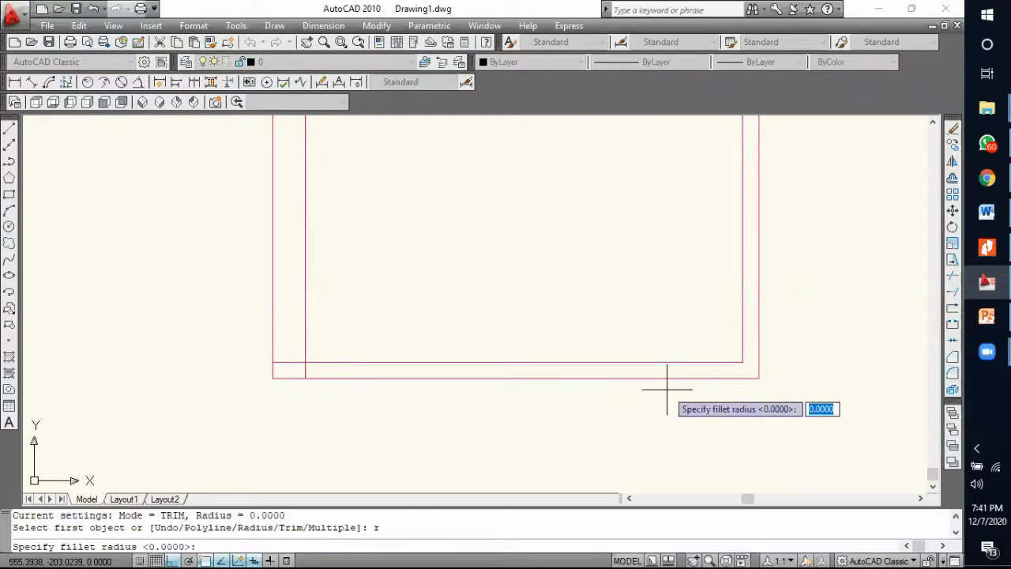
text(0)
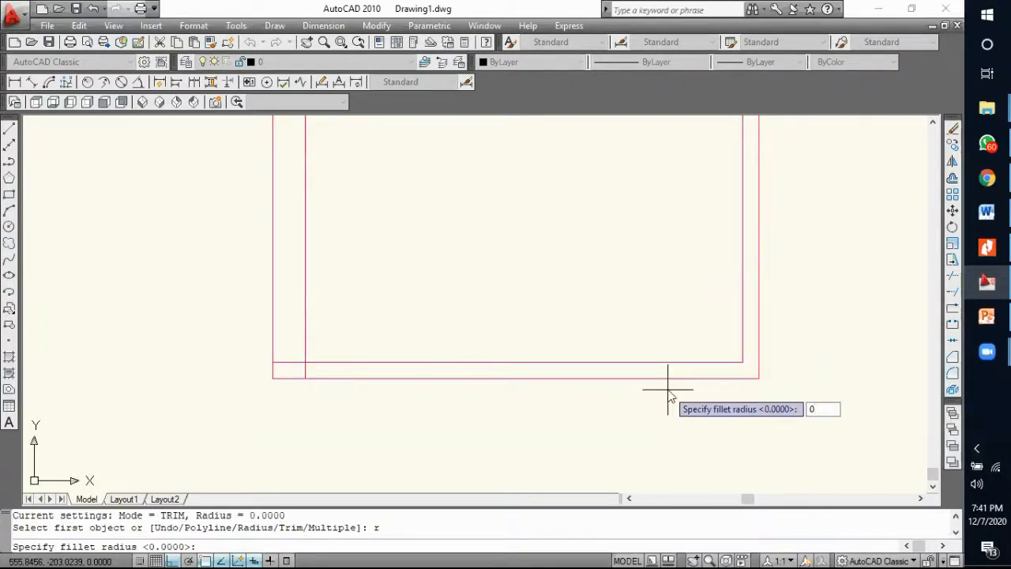
key(Return)
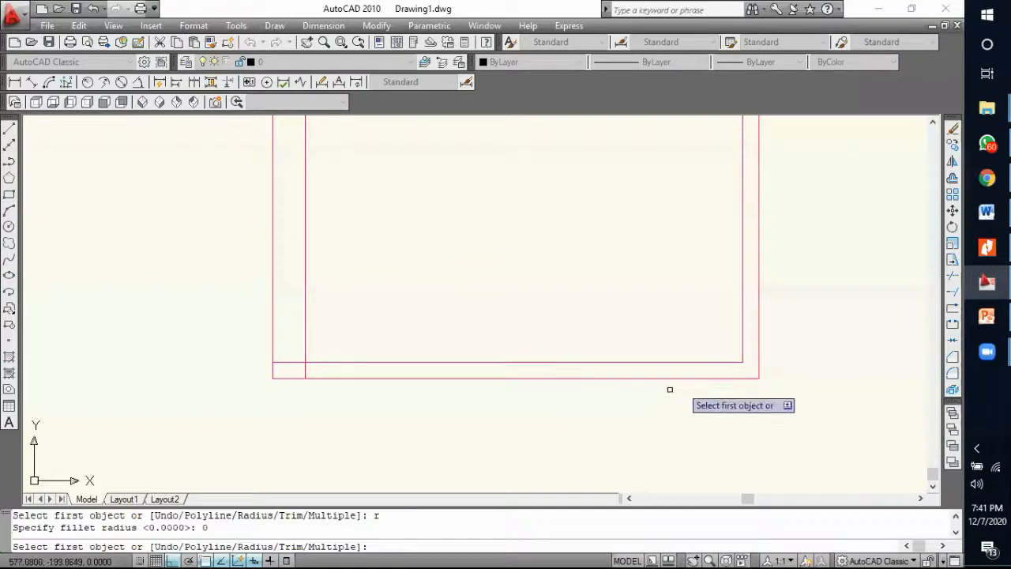
click(314, 360)
click(306, 350)
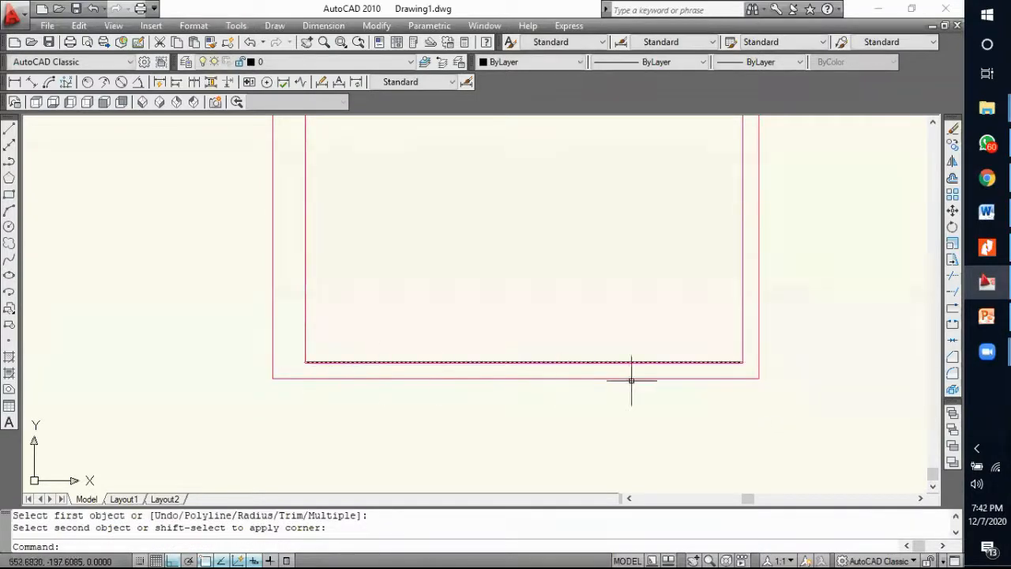
Step: Fillet the upper and left inner border lines into a sharp upper-left corner with the same zero radius
scroll(395, 337, down, 5)
scroll(379, 284, up, 8)
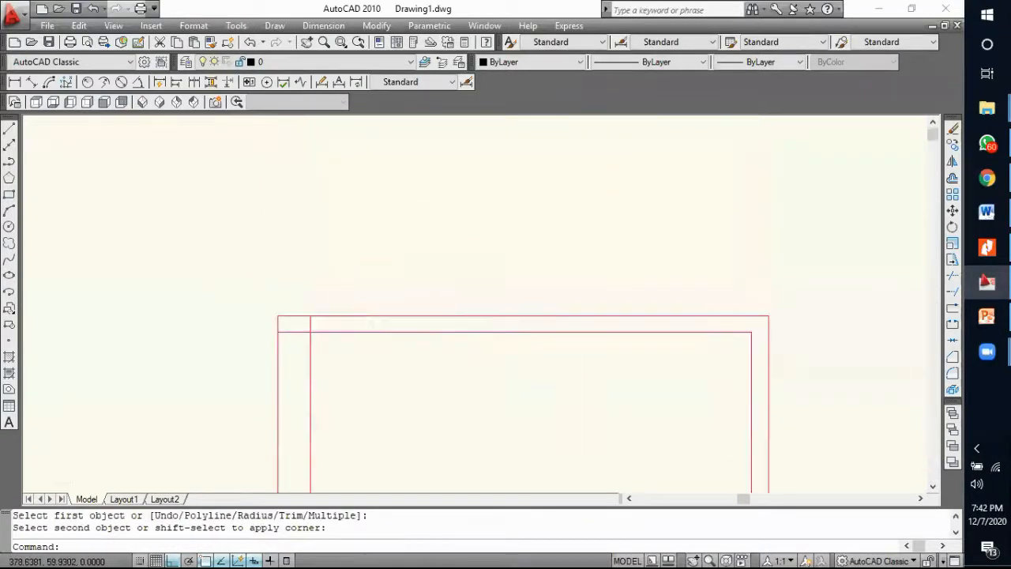
key(Return)
click(259, 390)
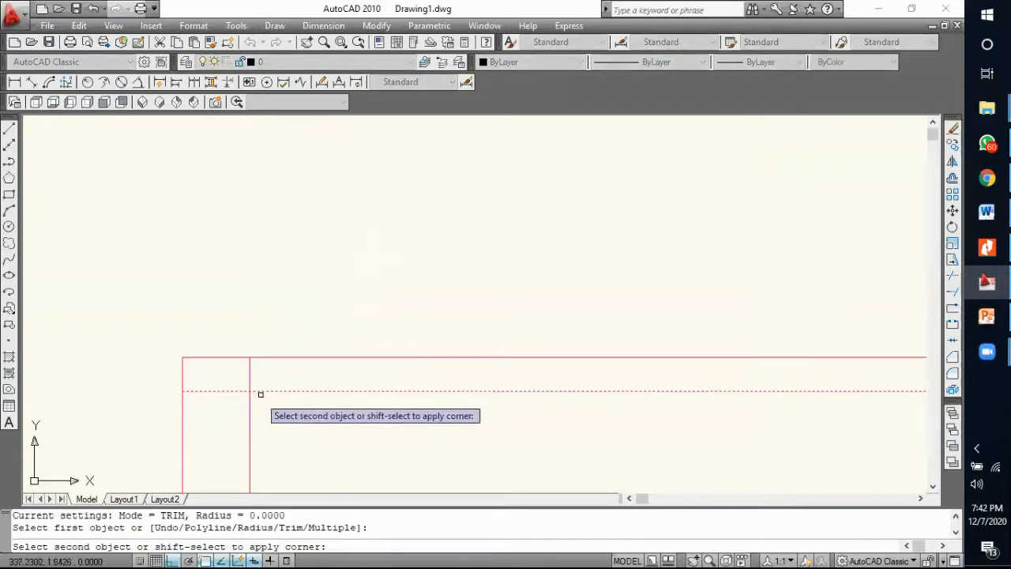
click(250, 402)
scroll(307, 220, down, 5)
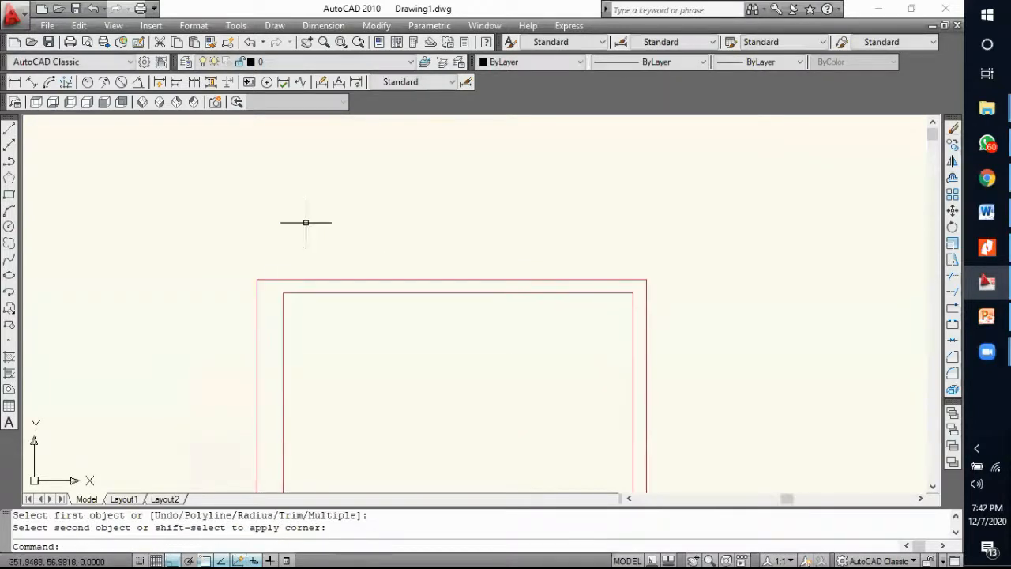
scroll(329, 319, up, 2)
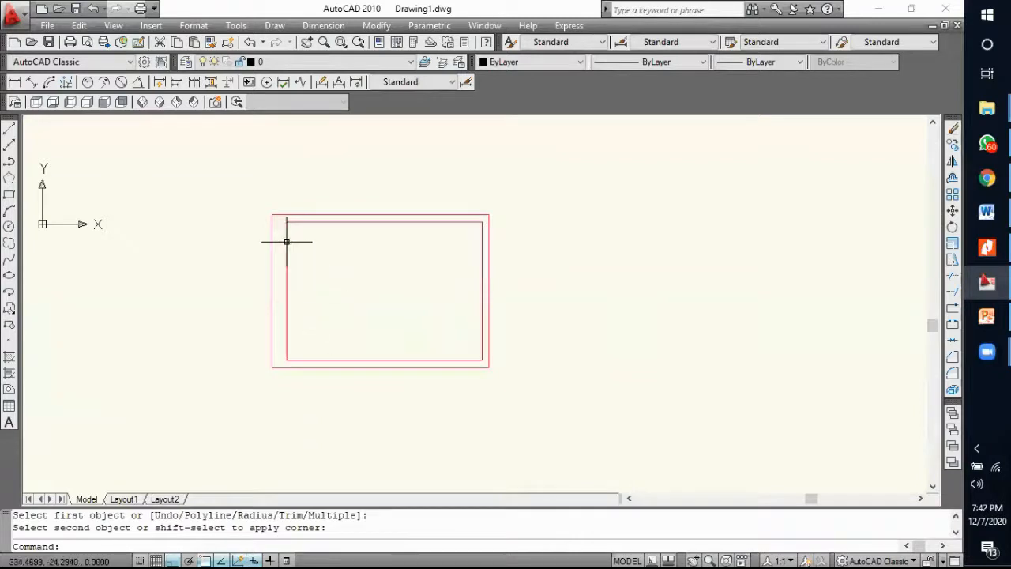
click(279, 207)
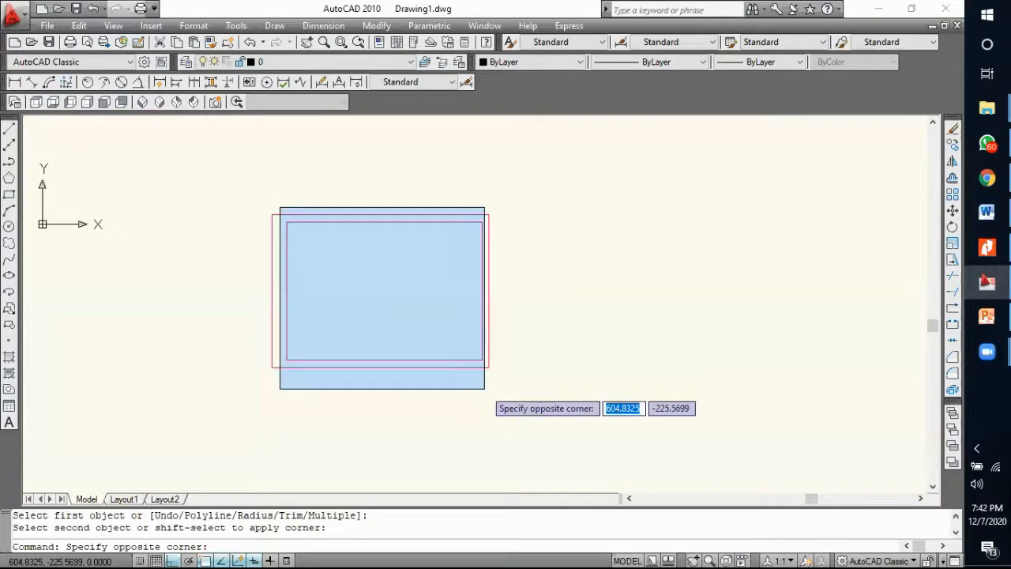
key(Escape)
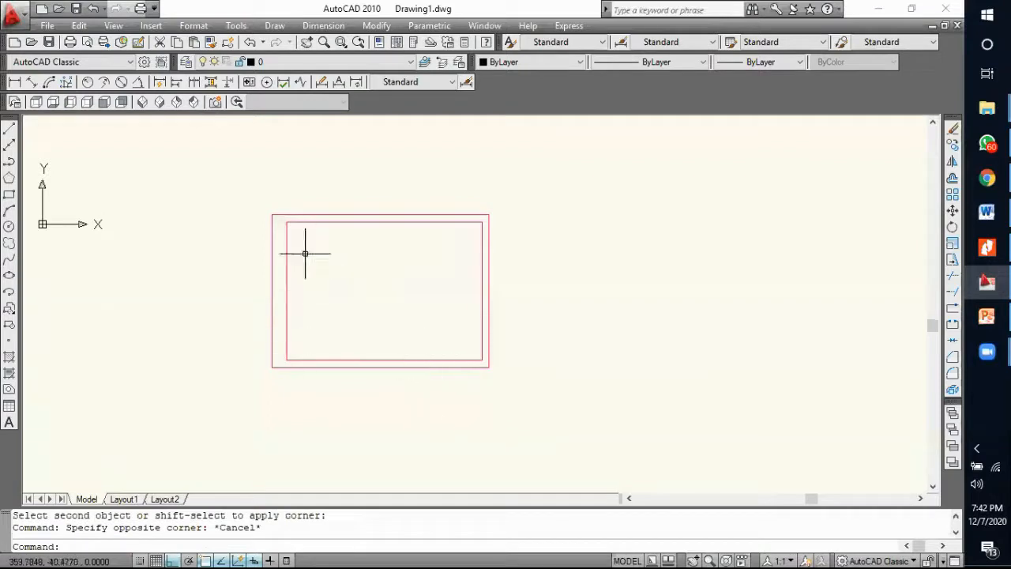
click(486, 382)
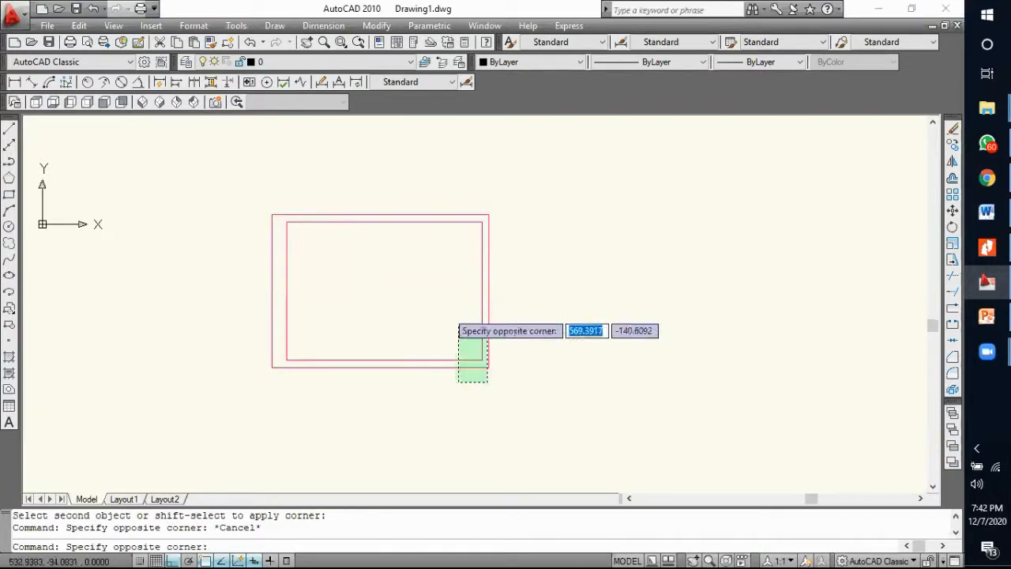
click(280, 168)
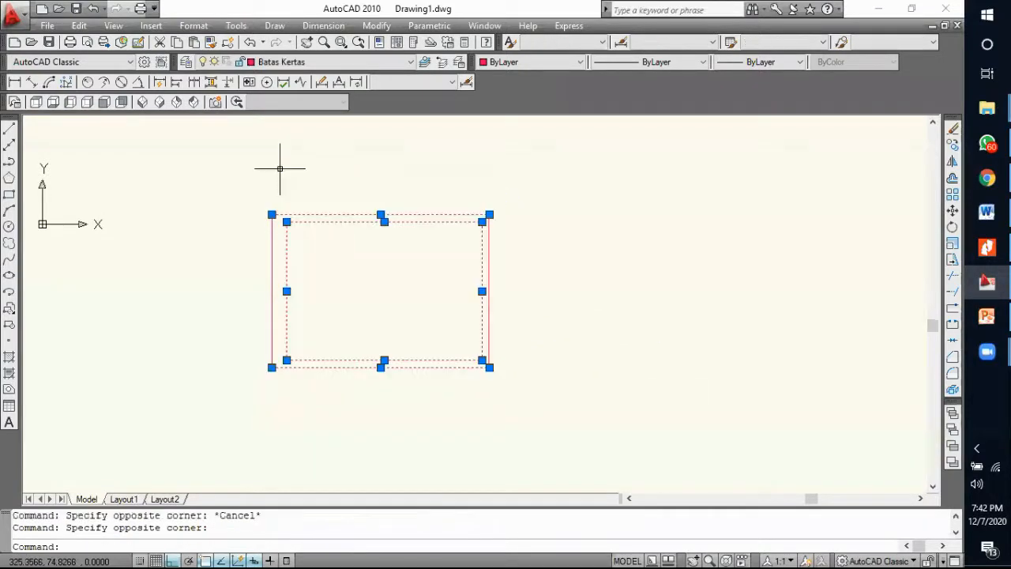
key(Escape)
Step: Assign the four inner border lines to the Kepala Gambar layer and clear the selection
click(279, 196)
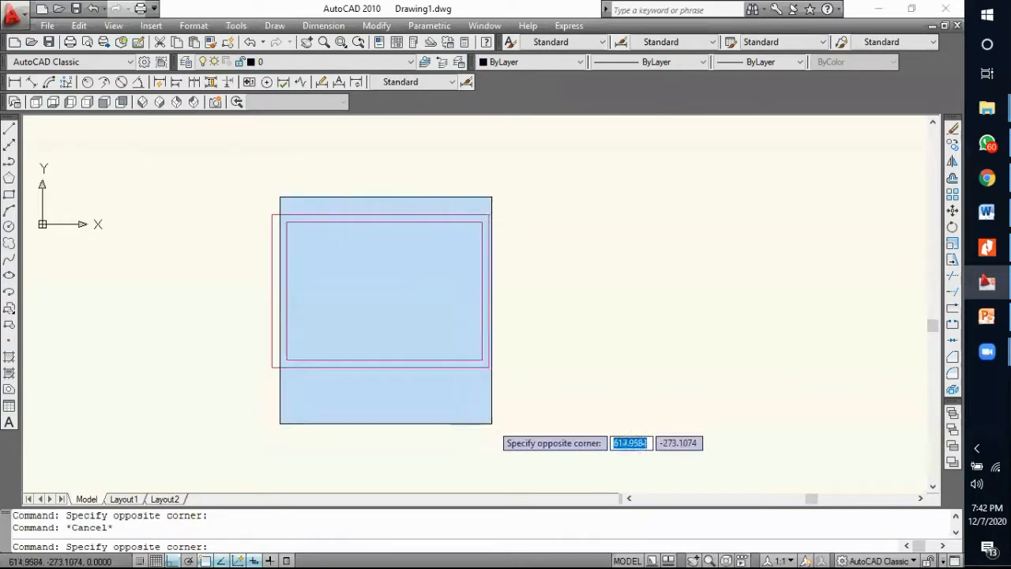
click(487, 422)
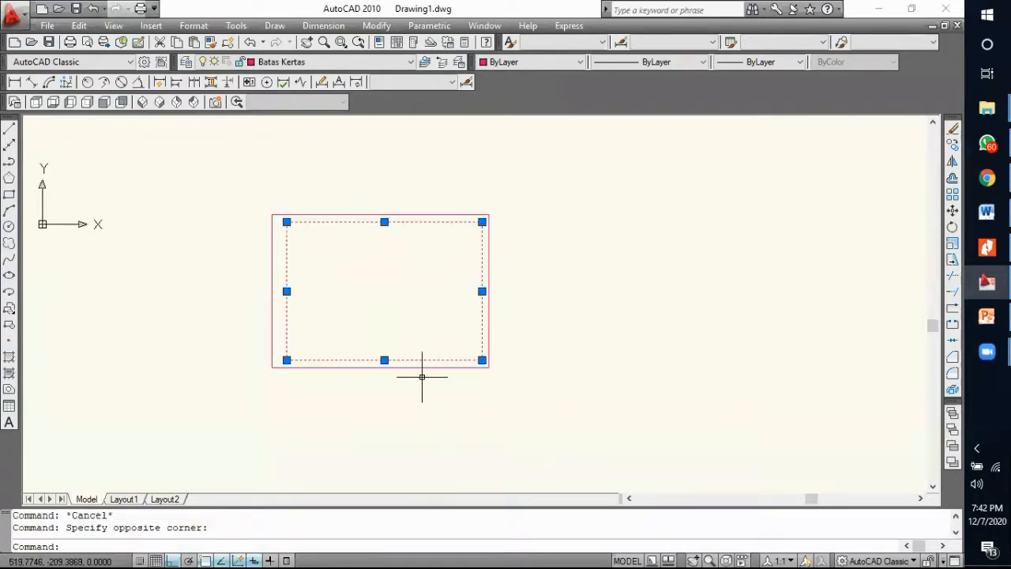
click(324, 62)
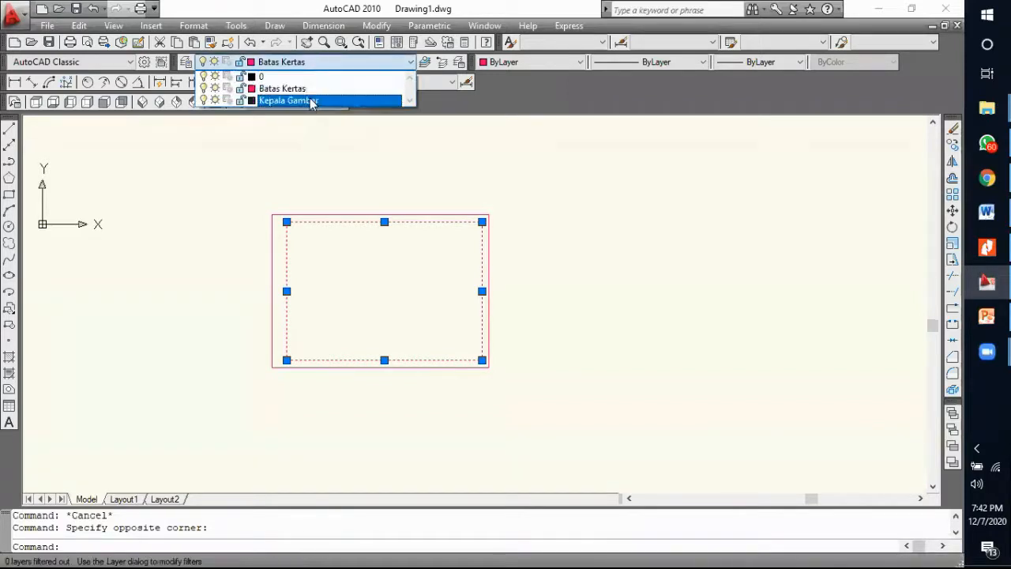
click(312, 101)
key(Escape)
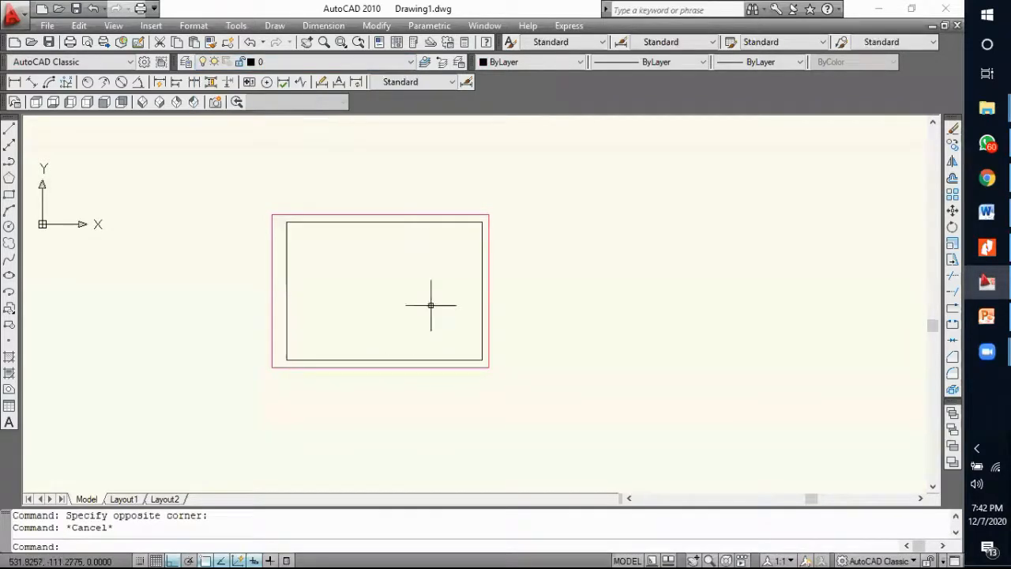
scroll(477, 383, up, 2)
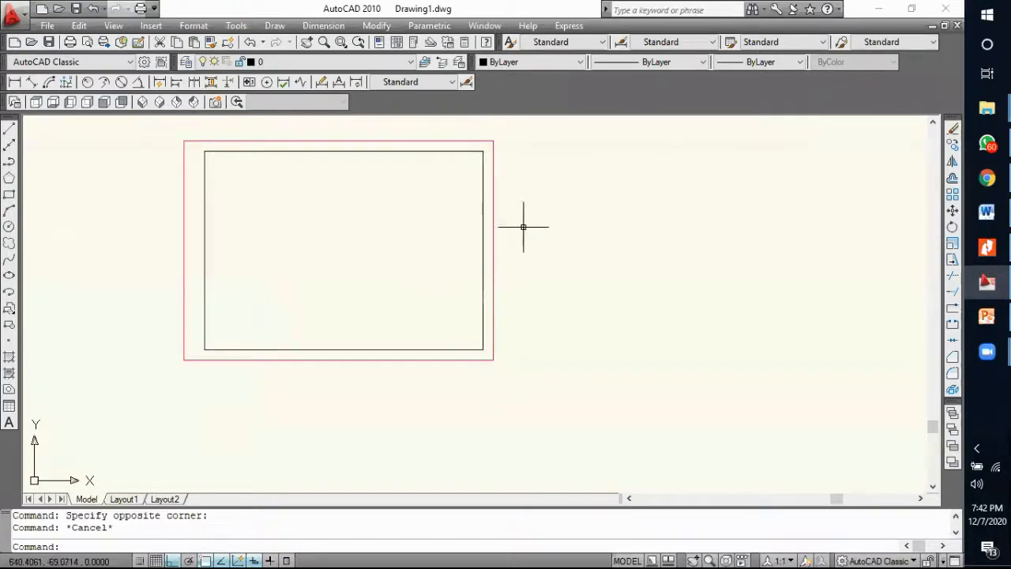
Step: Switch to PowerPoint and Nitro Pro to examine the title block layouts on the sample drawing sheets
click(986, 317)
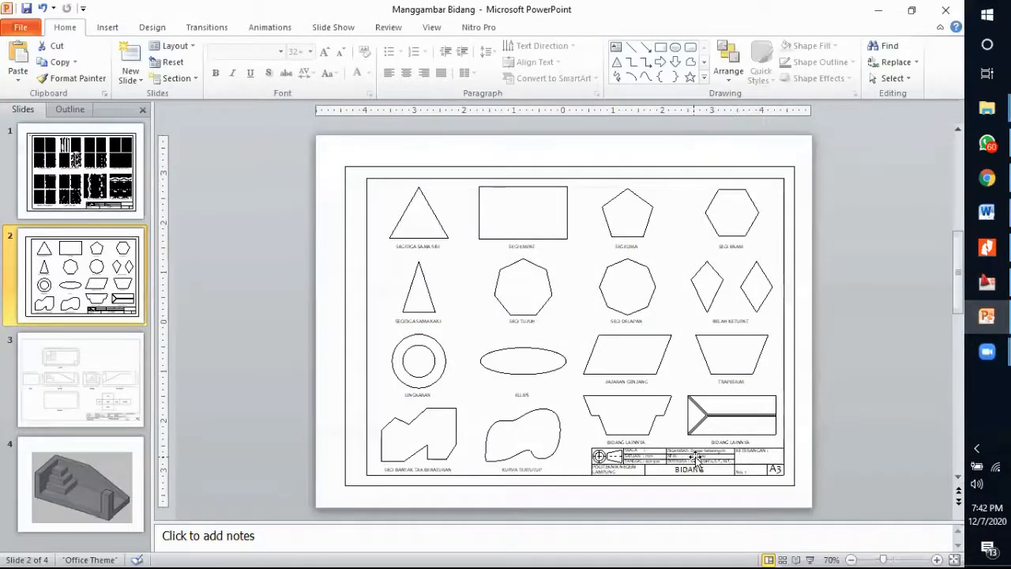
click(987, 247)
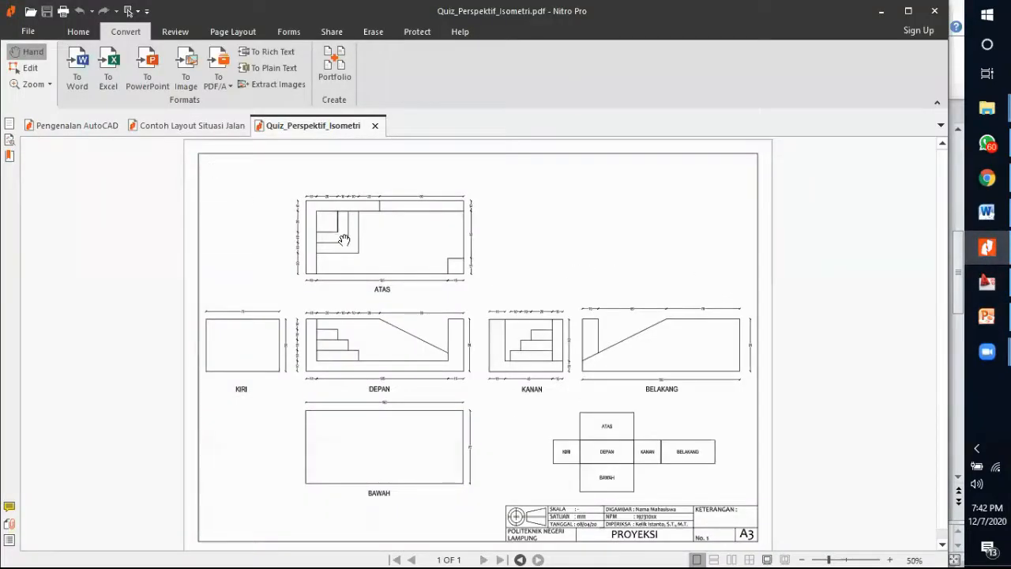
click(207, 129)
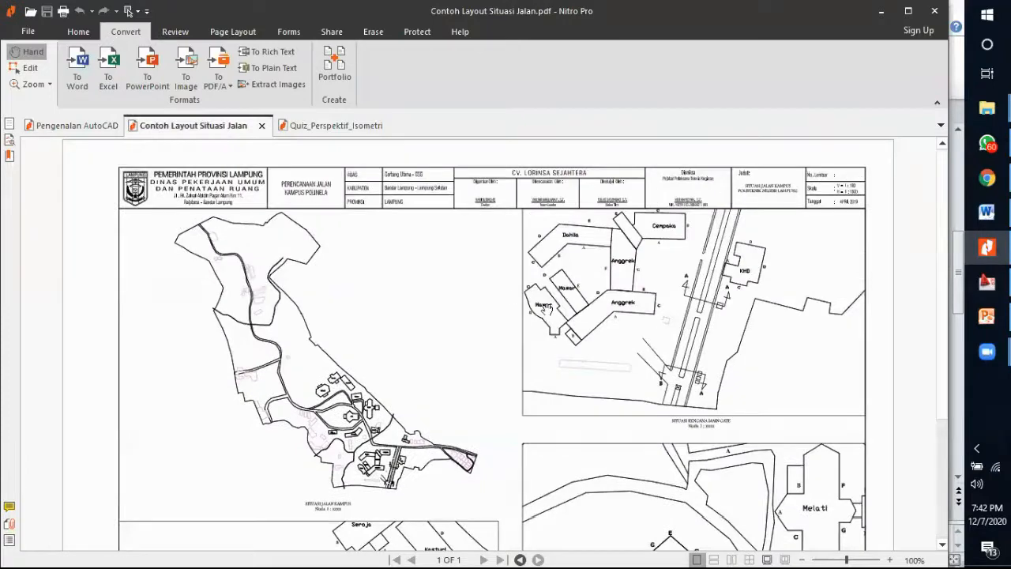
scroll(547, 310, down, 3)
scroll(447, 266, up, 4)
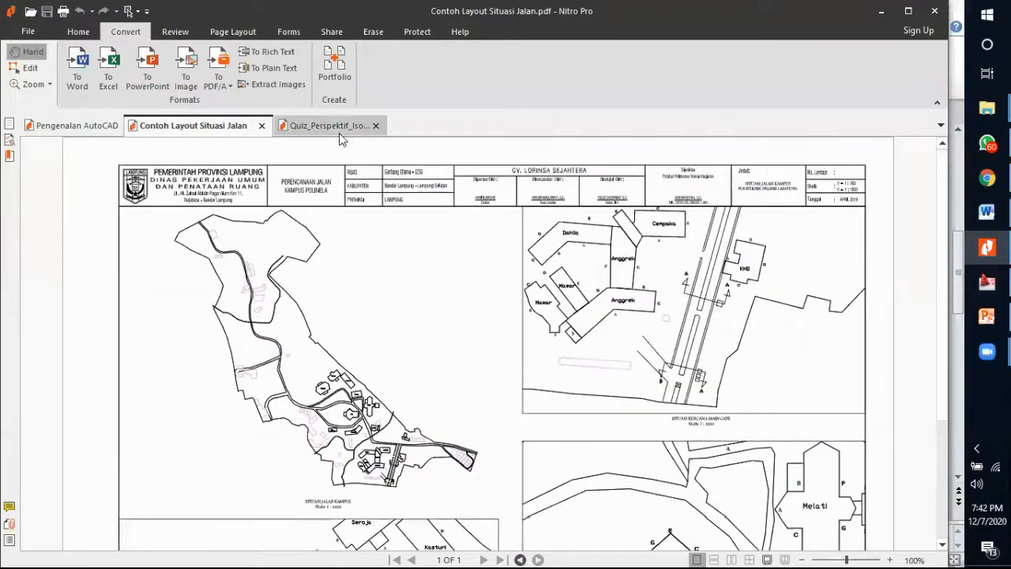
click(342, 139)
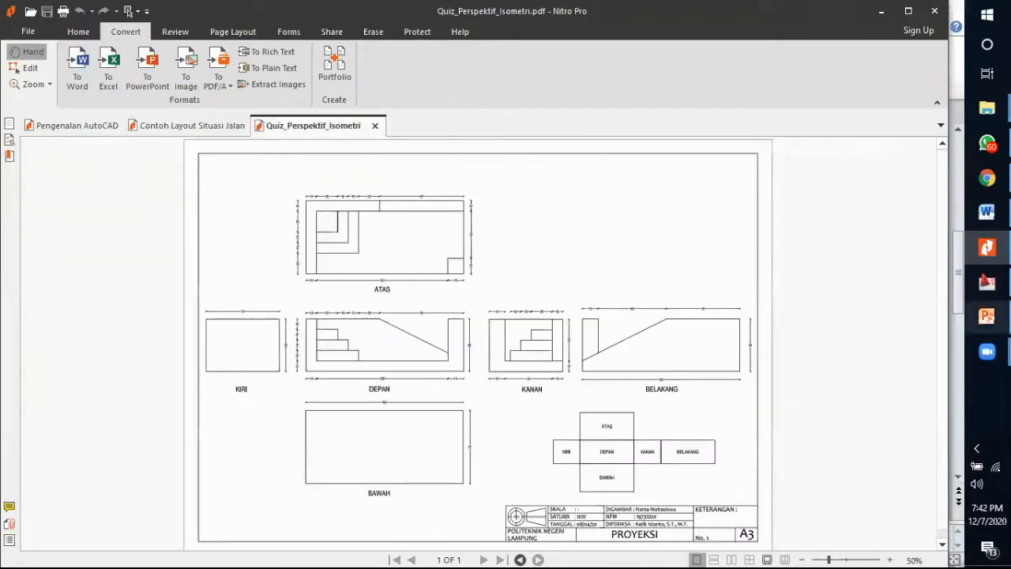
click(987, 316)
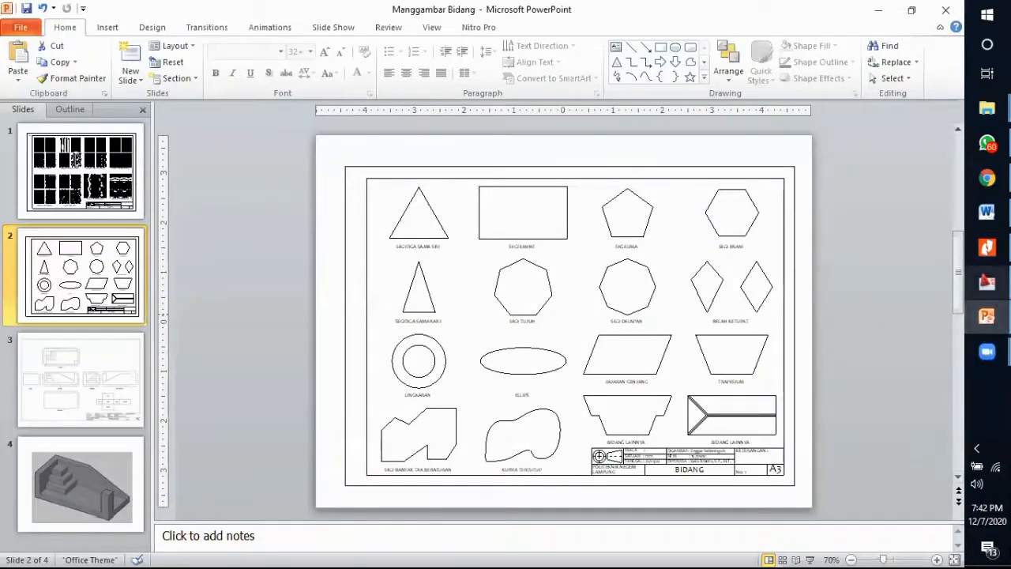
Step: Check the sample sheet in PowerPoint once more and bring up Gamtek 2D_Kepala Gambar_Ruang.dwg in AutoCAD at its title block
click(986, 285)
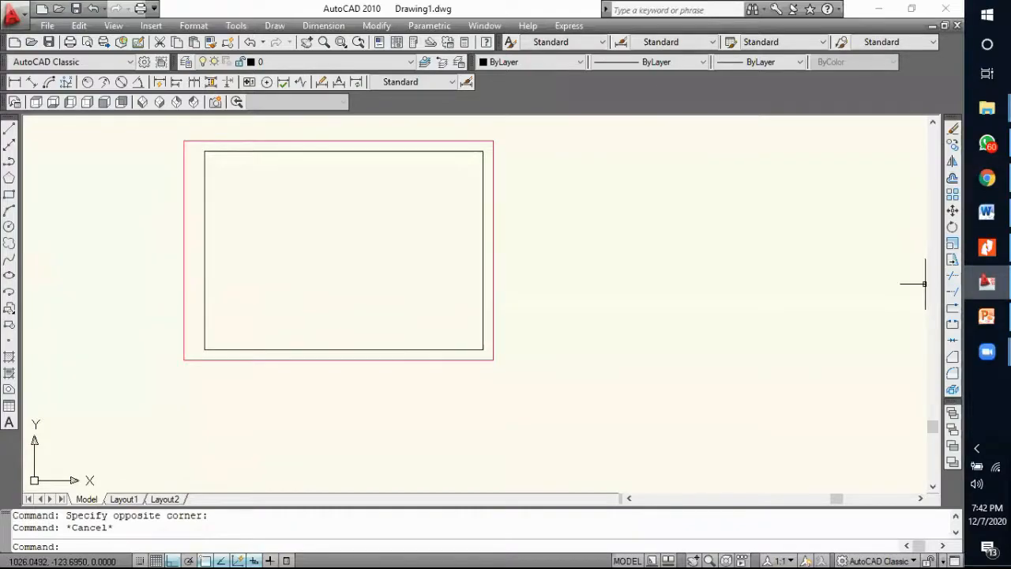
click(987, 315)
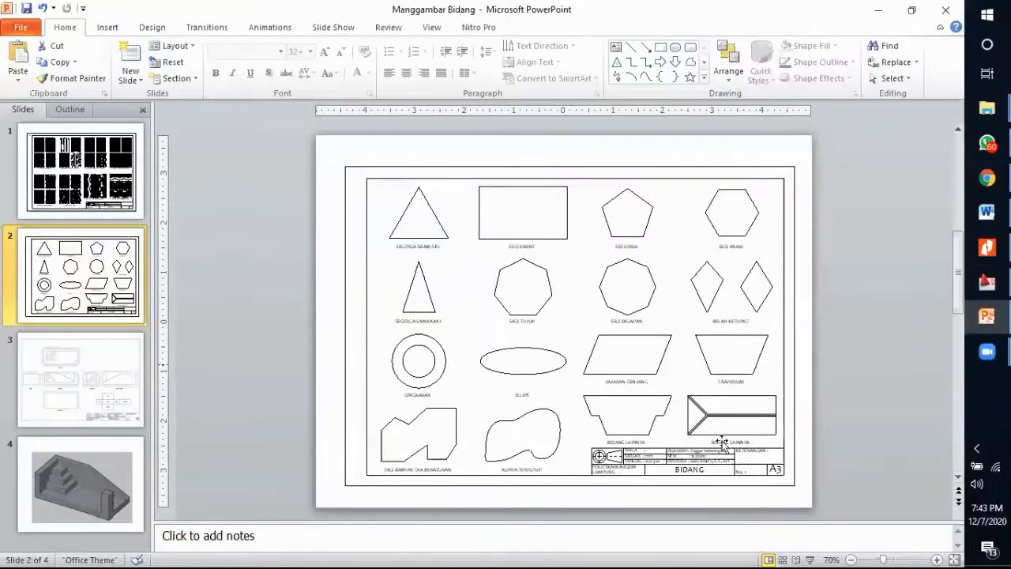
click(987, 282)
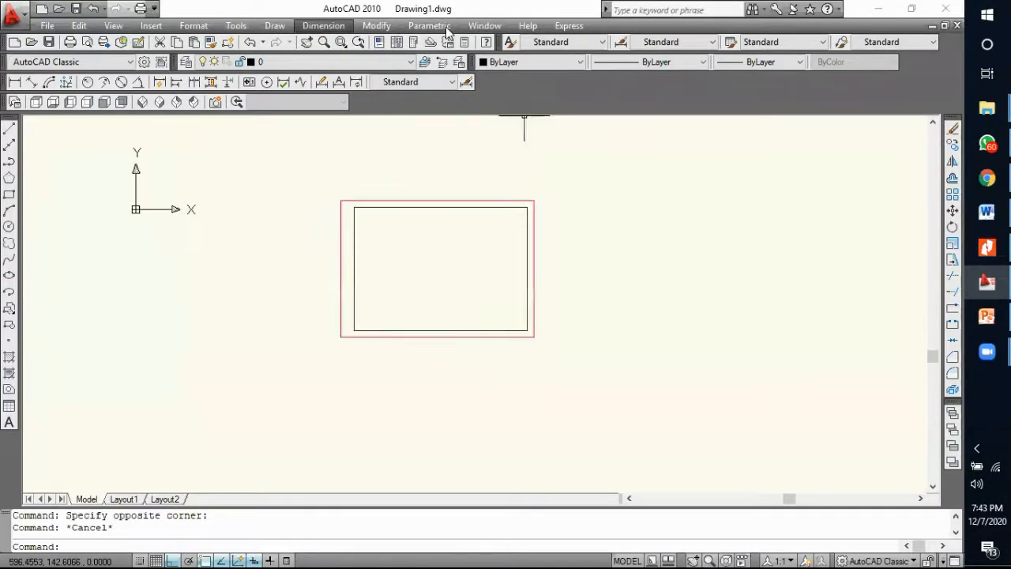
click(481, 26)
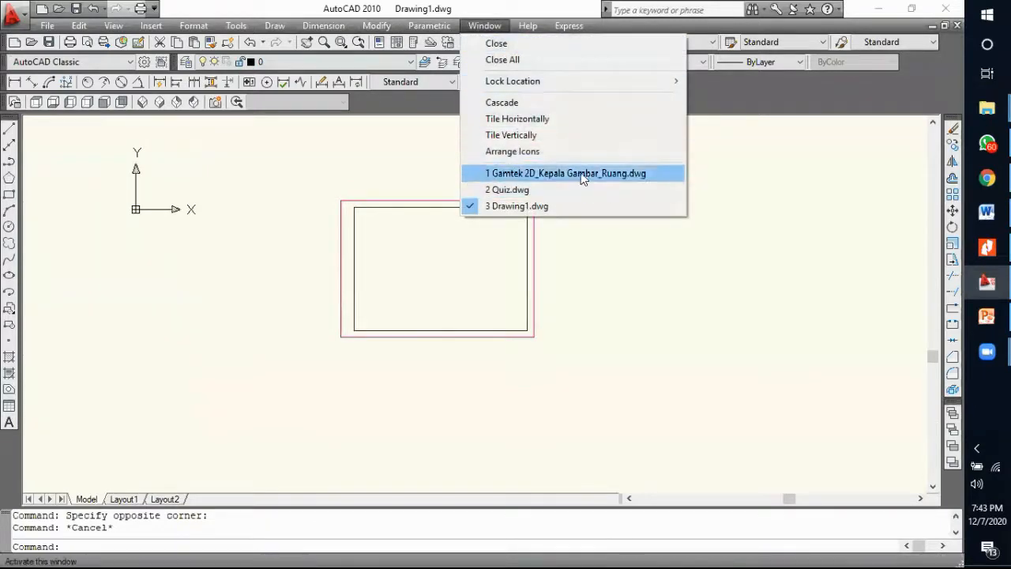
click(581, 175)
scroll(580, 299, up, 6)
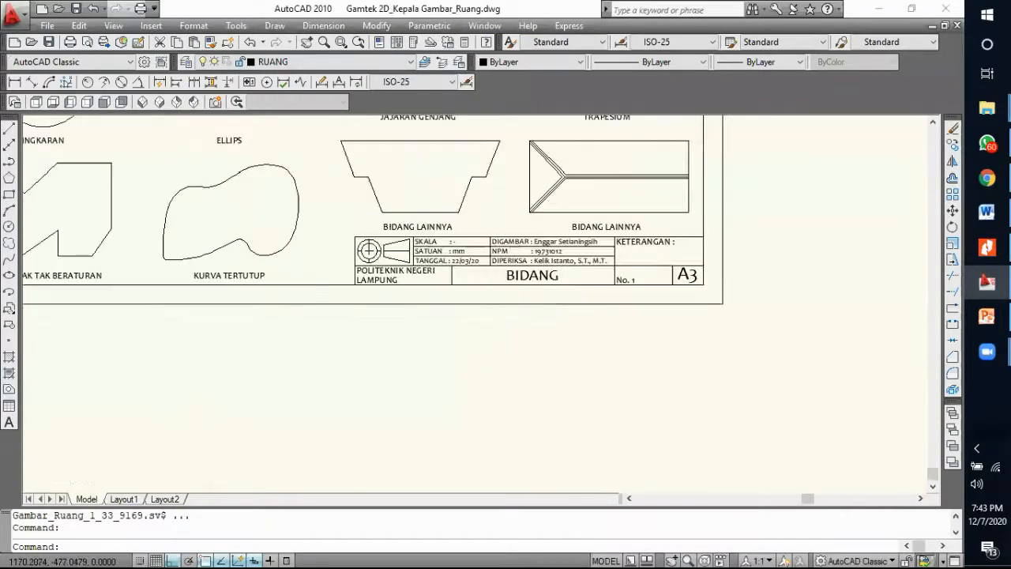
Step: Measure the overall width of the sample title block with a linear dimension, without placing it
scroll(548, 293, up, 2)
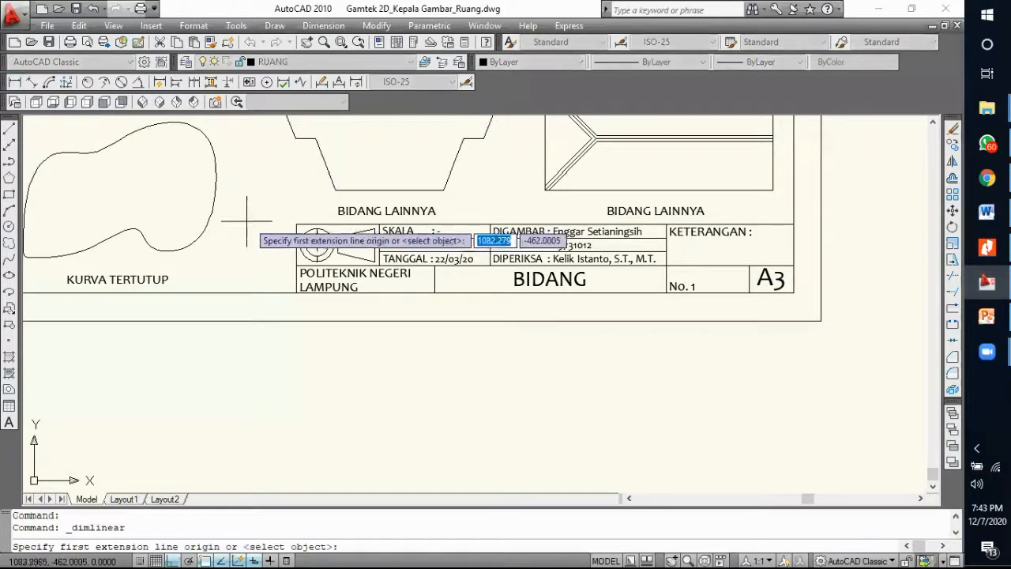
click(296, 225)
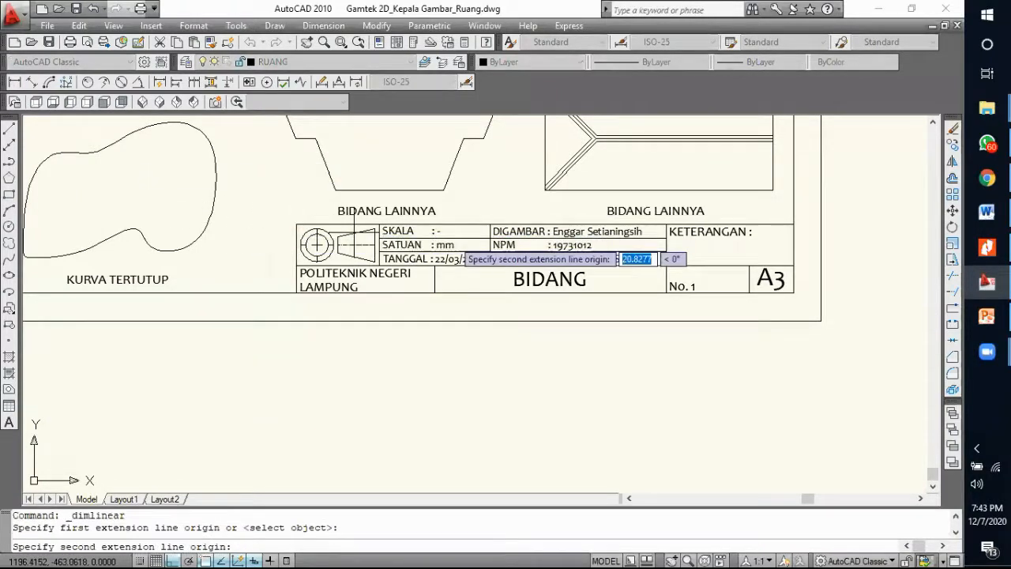
click(793, 224)
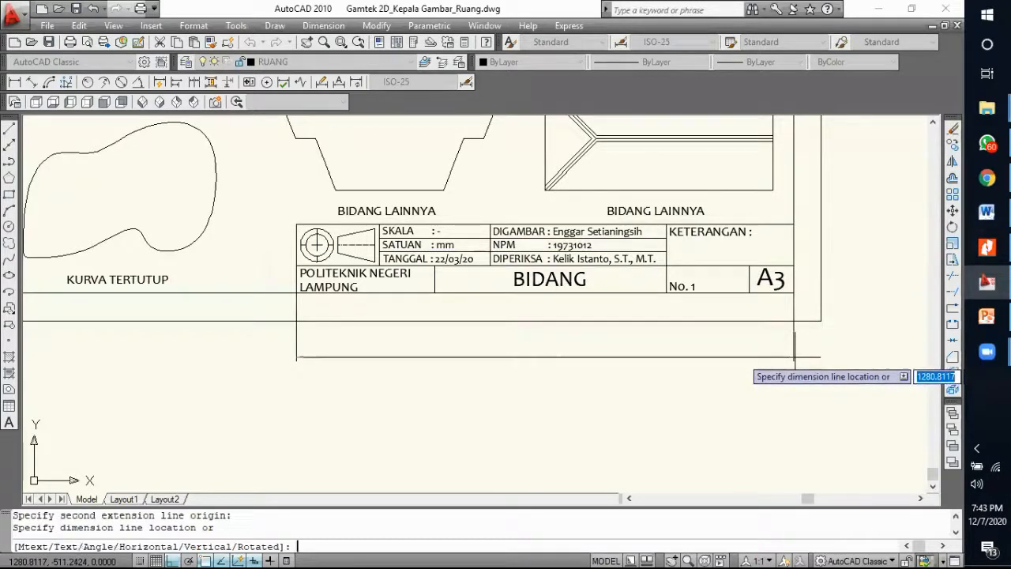
key(Escape)
Step: Measure the height of the sample title block along its left edge with a linear dimension, without placing it
click(15, 83)
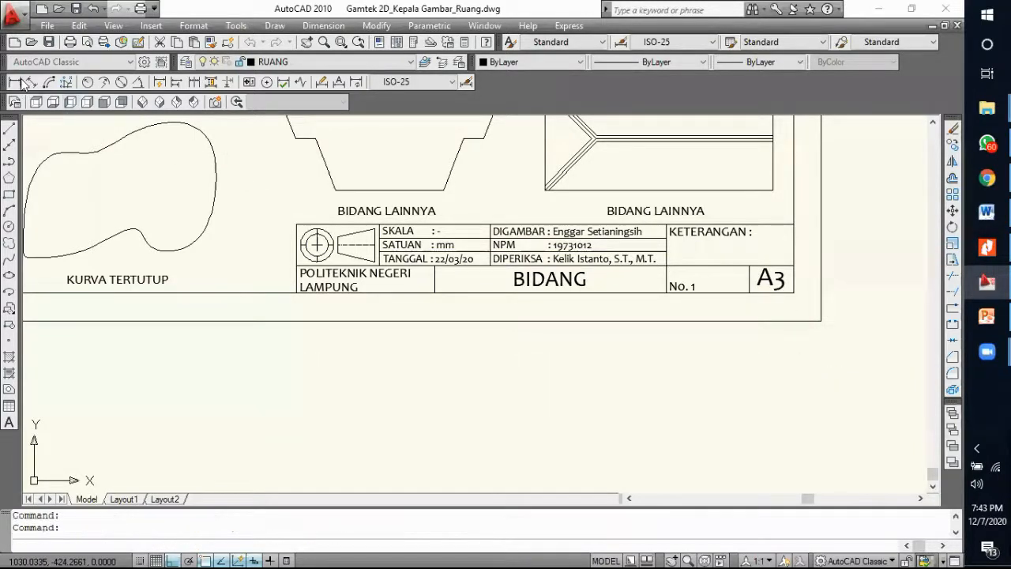
click(296, 225)
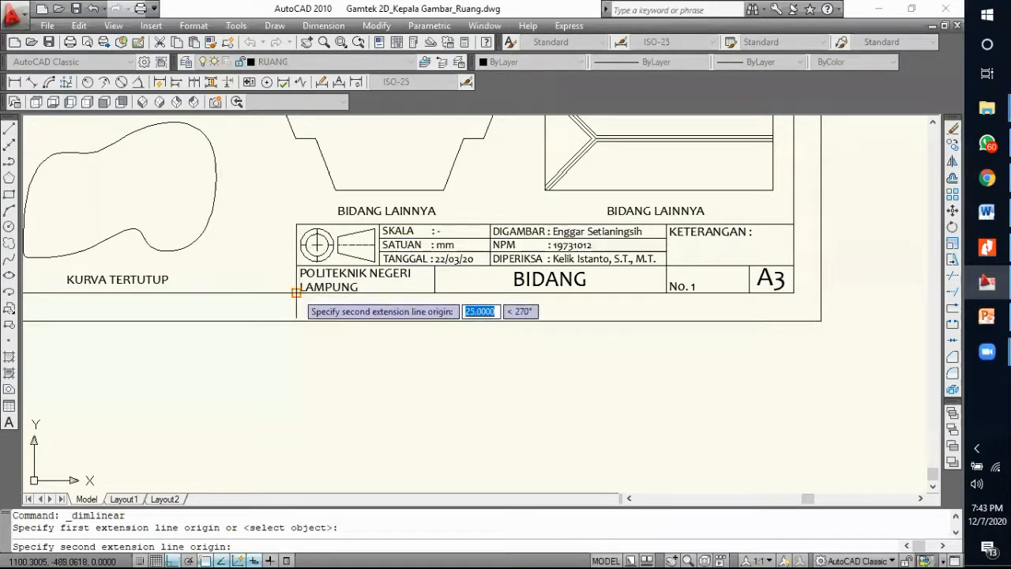
click(296, 292)
scroll(229, 293, up, 4)
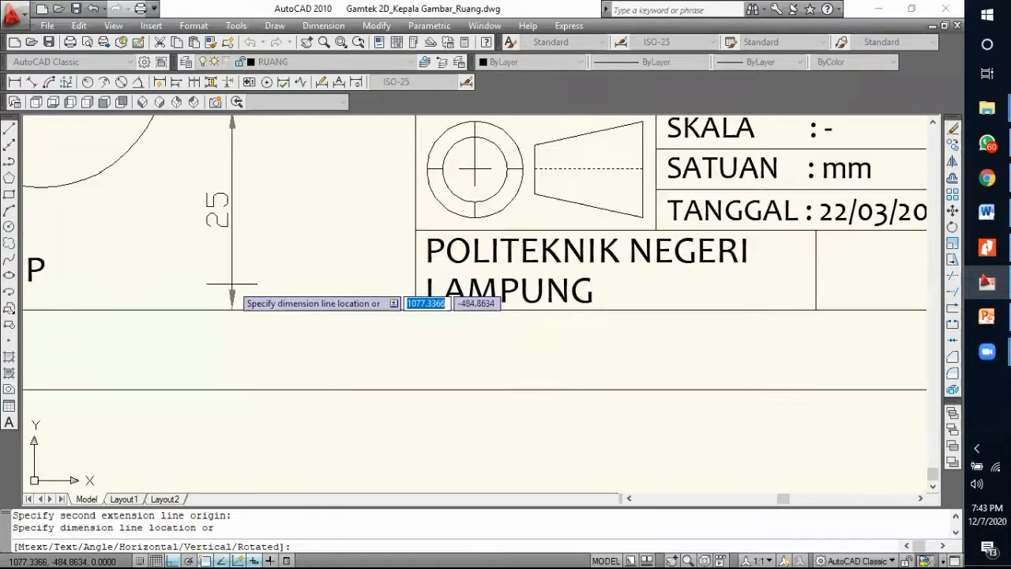
scroll(237, 282, down, 3)
key(Escape)
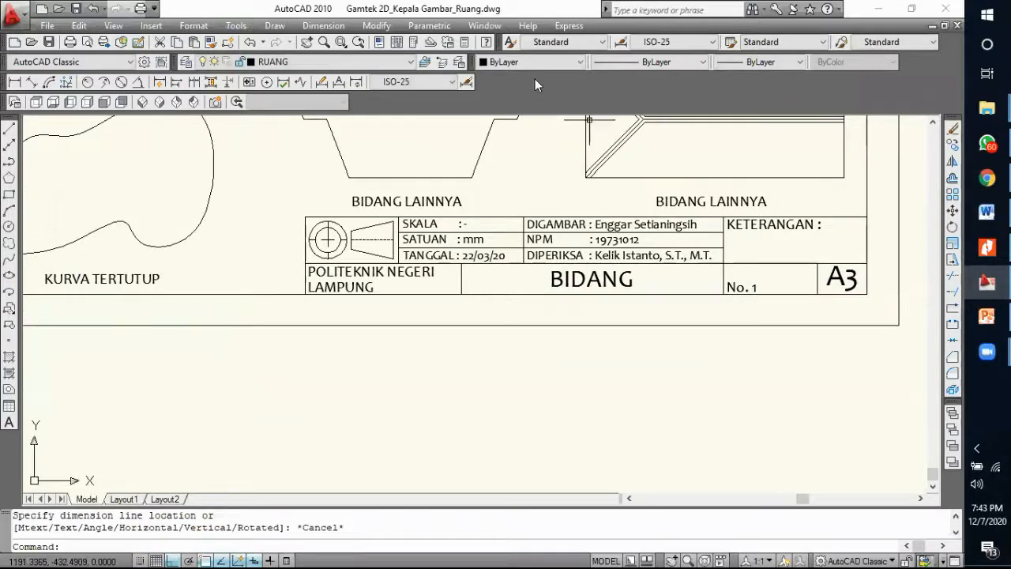
Step: Return to Drawing1.dwg and offset the right inner border line 180 inward for the title block's left edge
click(484, 25)
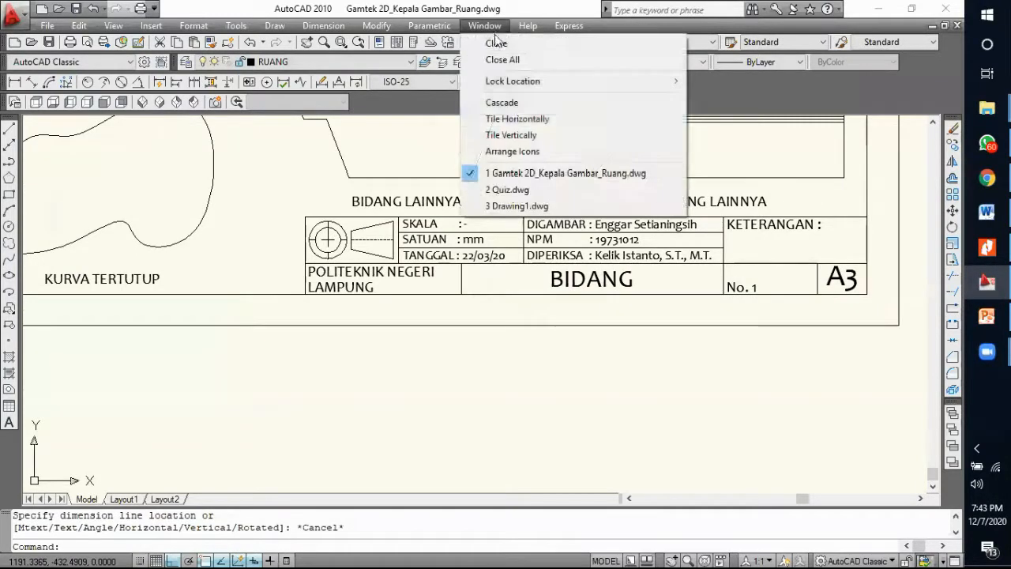
click(522, 204)
scroll(505, 334, up, 3)
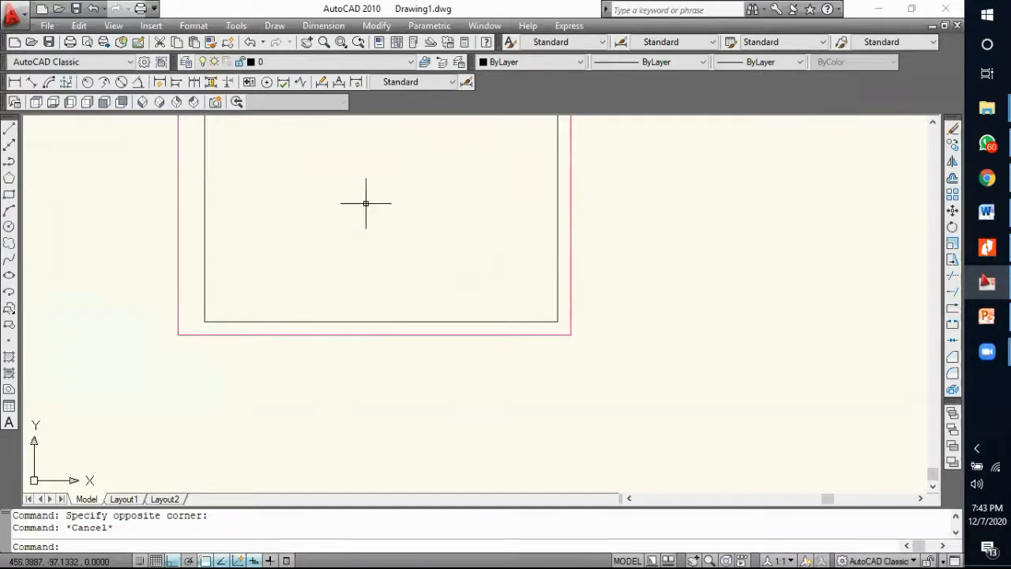
click(953, 180)
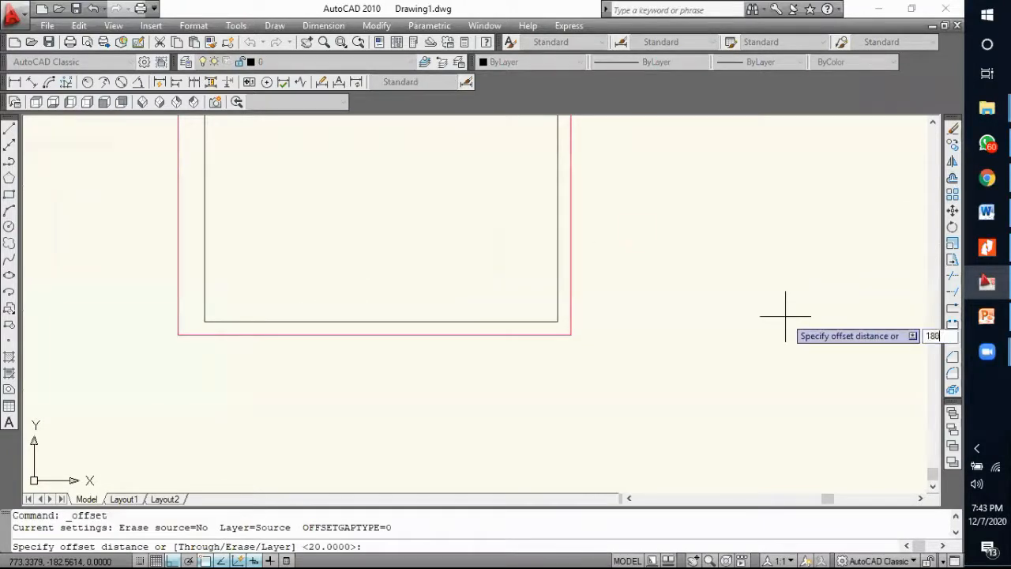
key(Return)
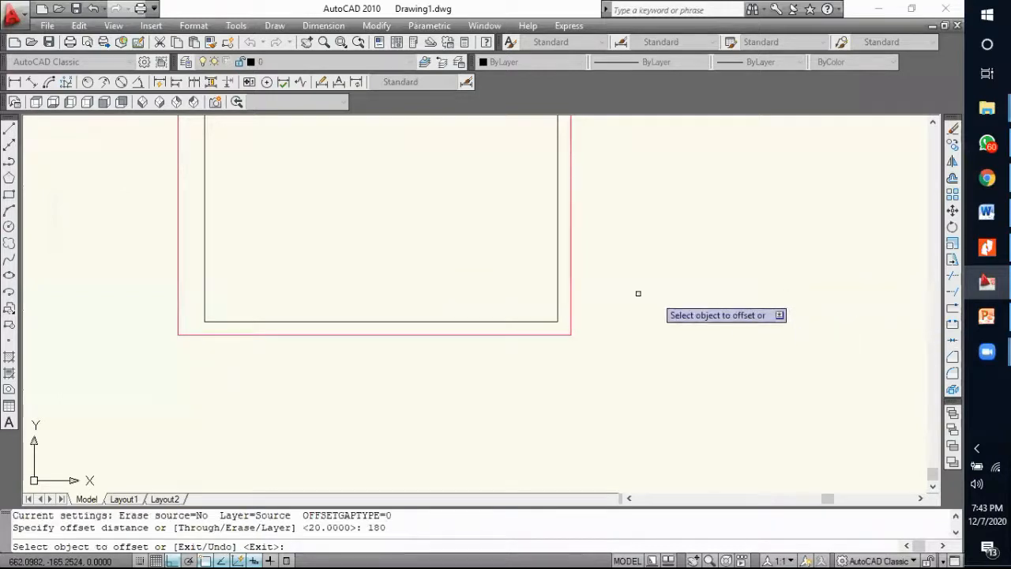
click(556, 260)
click(458, 241)
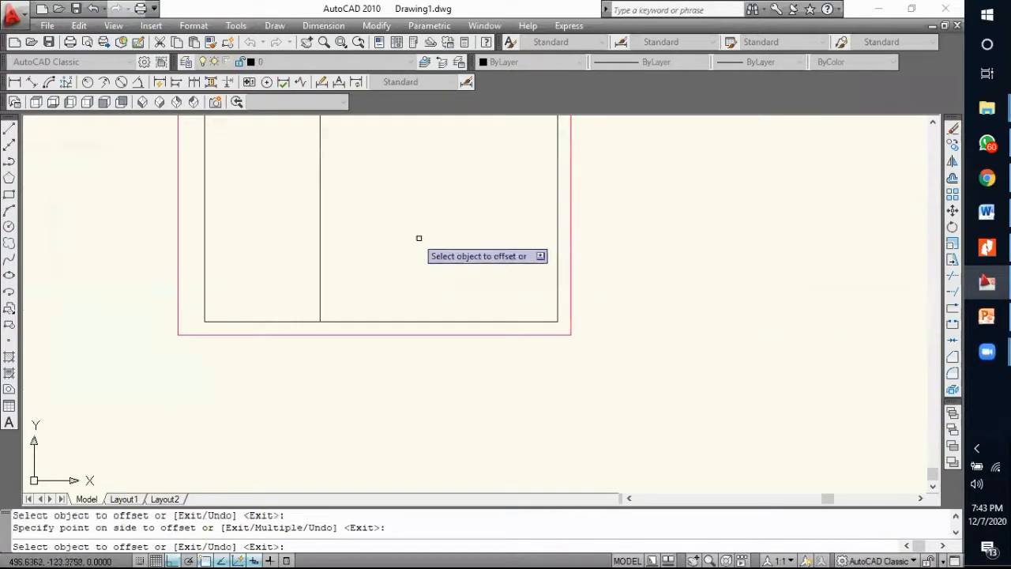
key(Return)
Step: Offset the lower inner border line 25 upward for the title block's top edge
key(Return)
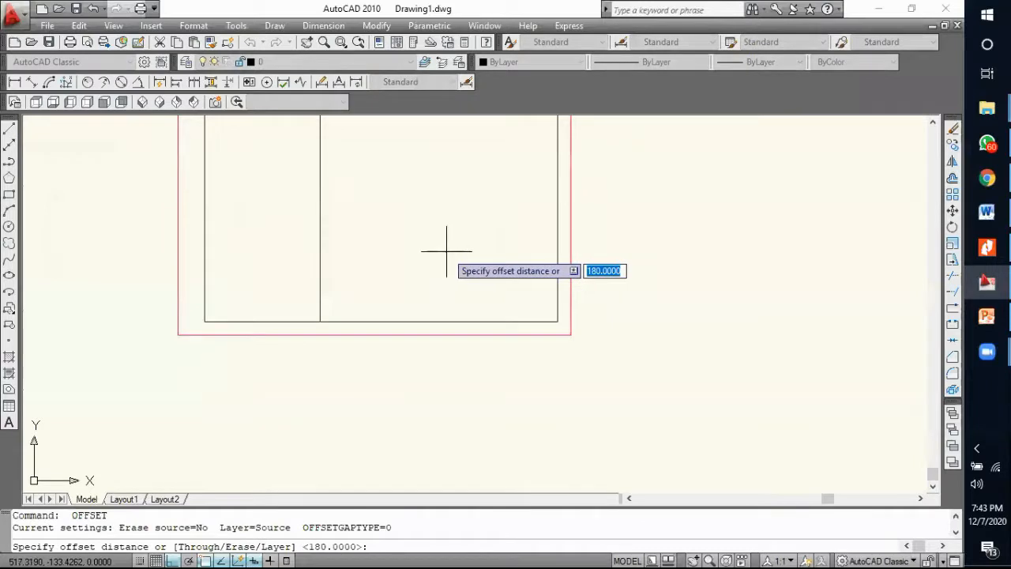
key(Return)
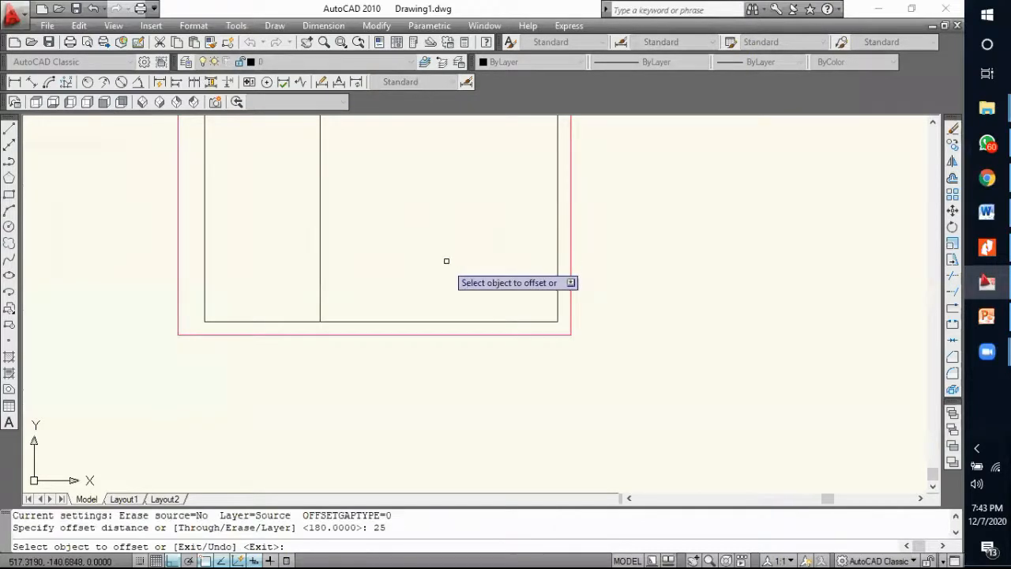
click(451, 321)
click(451, 268)
key(Escape)
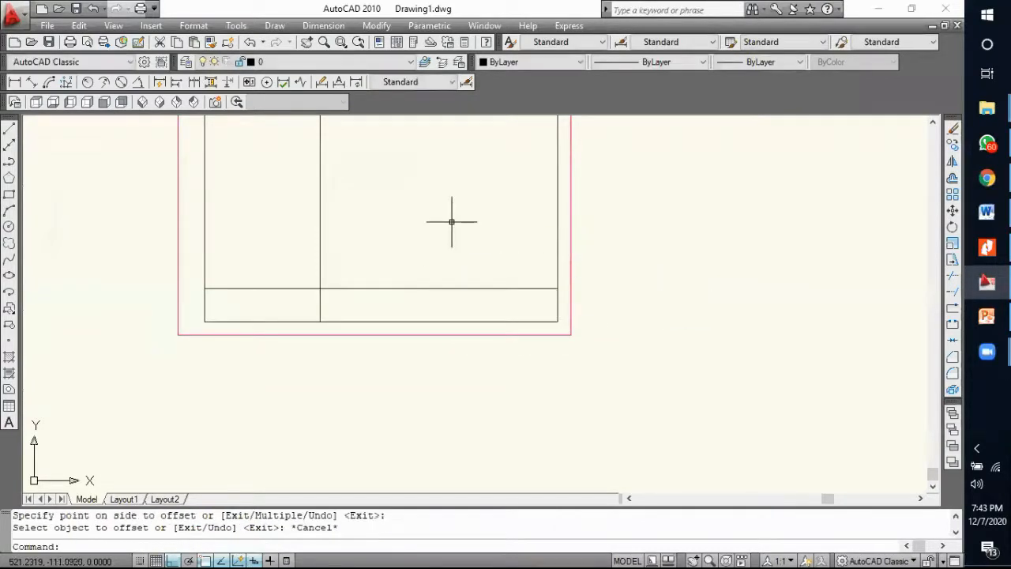
scroll(465, 295, down, 4)
scroll(476, 295, up, 2)
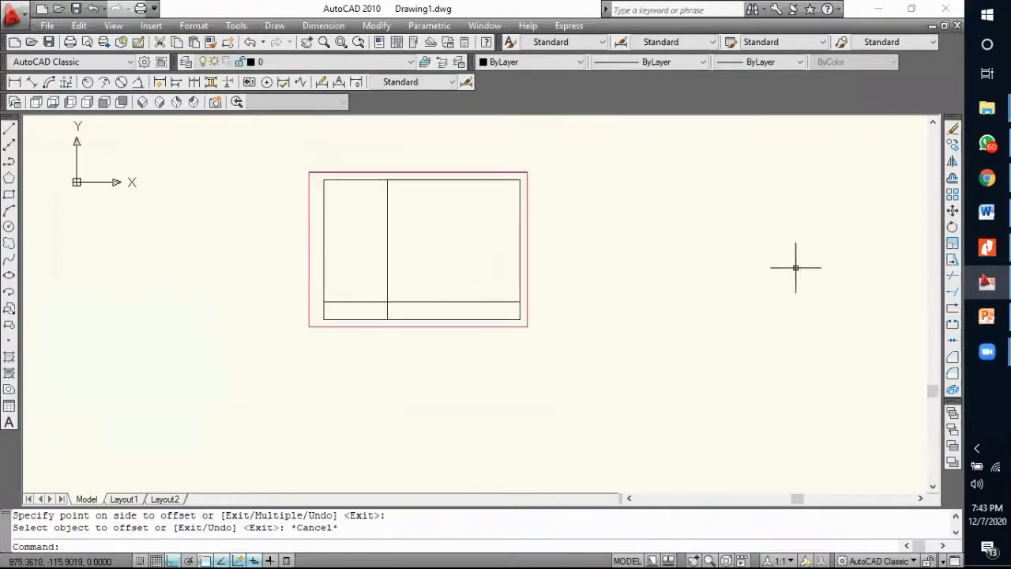
scroll(404, 305, up, 2)
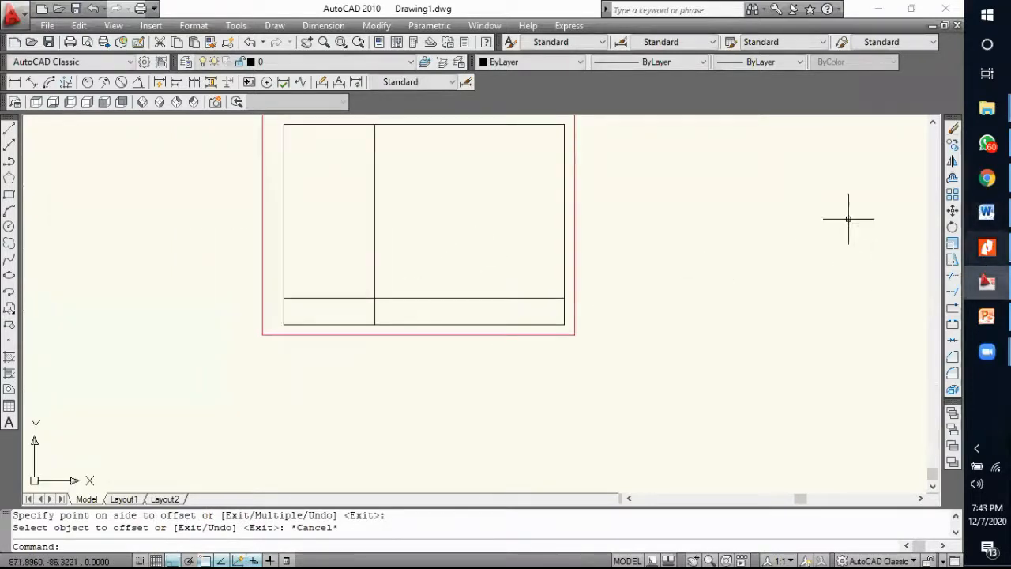
Step: Switch to Gamtek 2D_Kepala Gambar_Ruang.dwg and recheck the title block's width against the whole sheet using an unplaced linear dimension
click(484, 25)
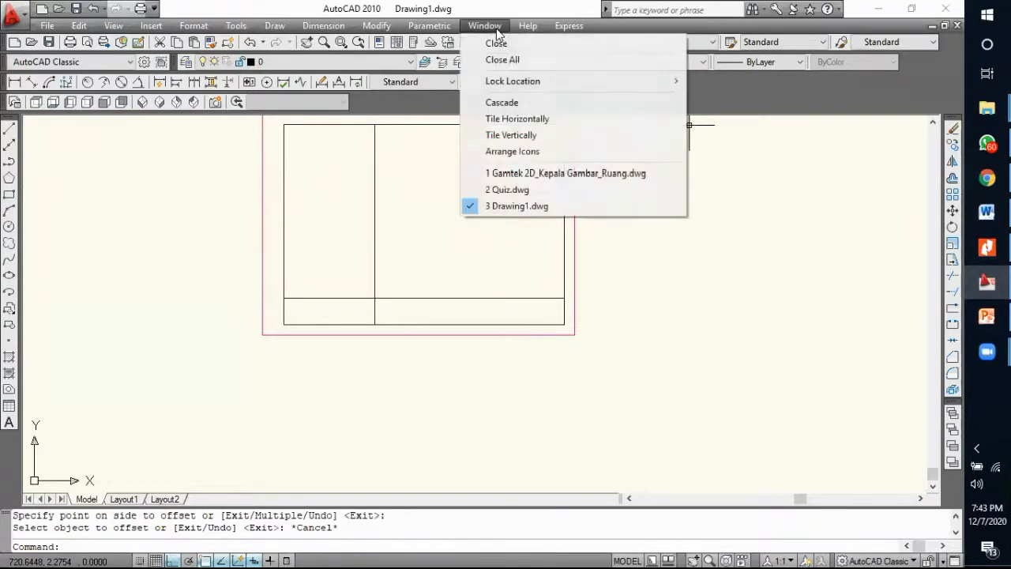
click(524, 174)
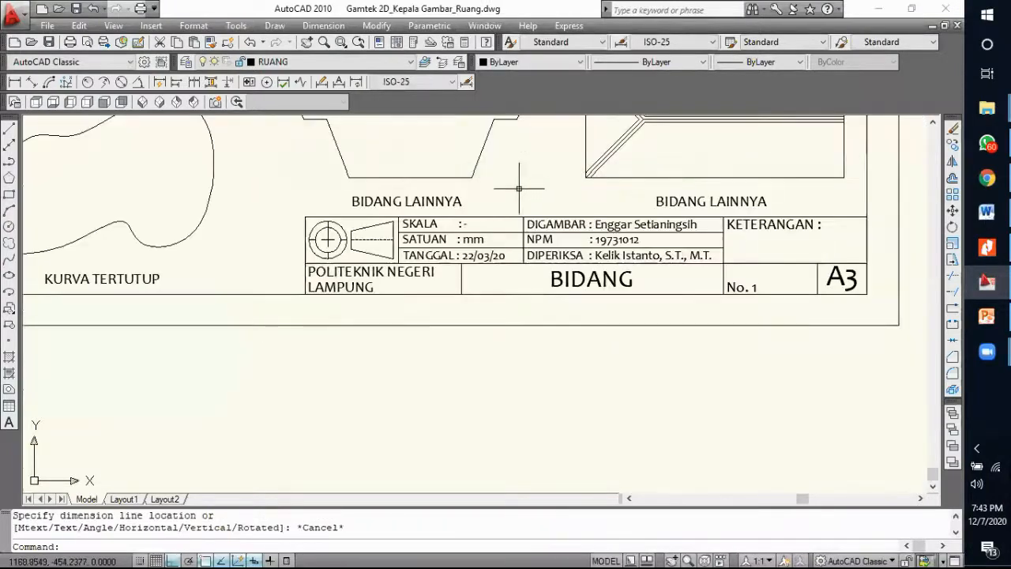
click(15, 82)
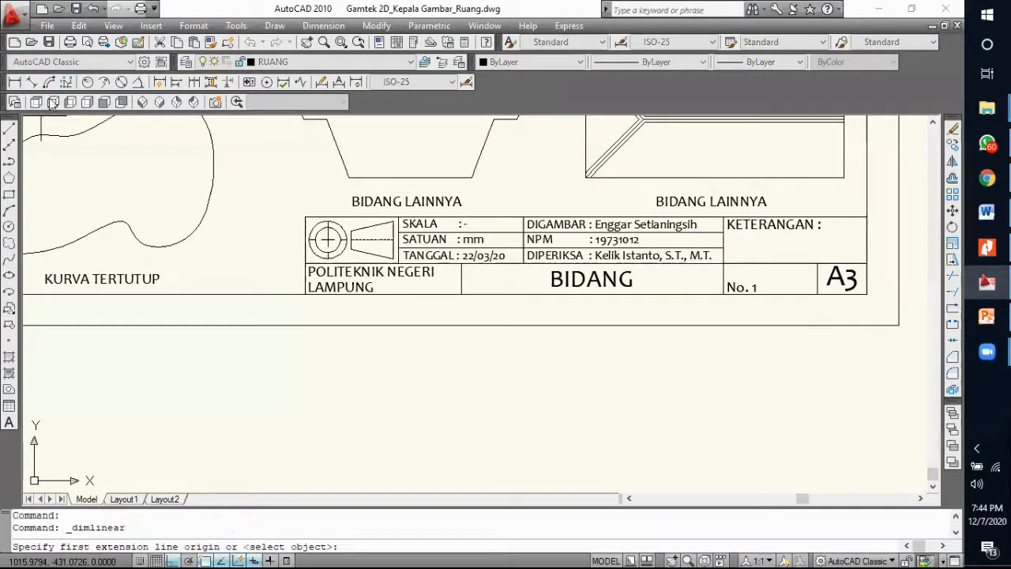
click(306, 218)
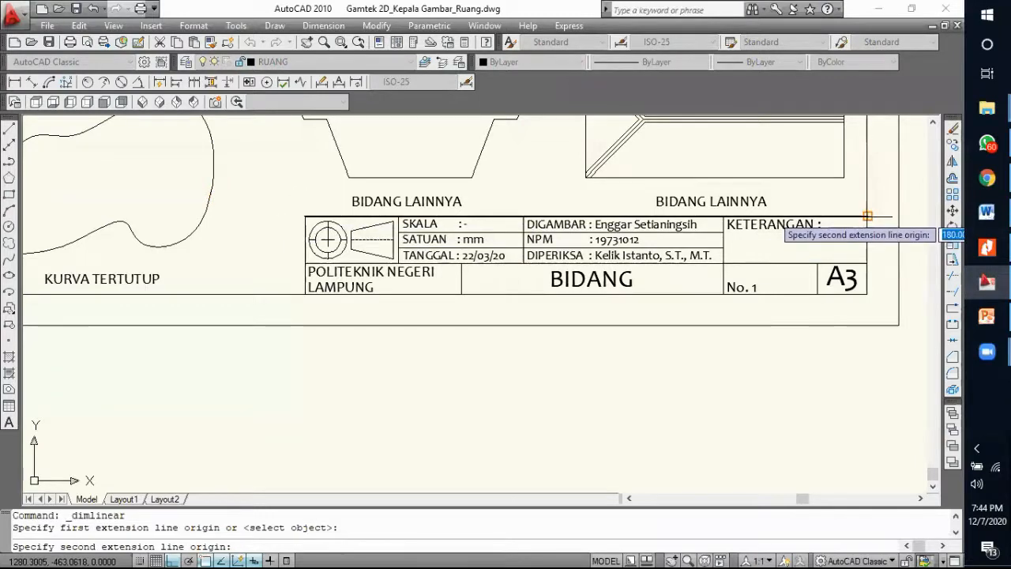
click(867, 216)
scroll(641, 382, up, 5)
scroll(639, 382, down, 5)
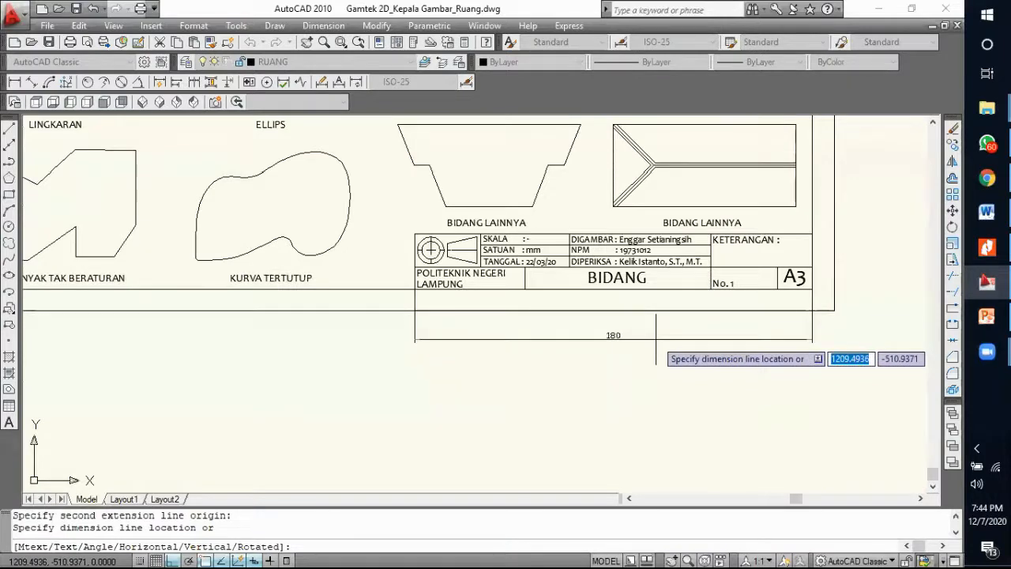
scroll(656, 359, down, 2)
scroll(656, 354, up, 2)
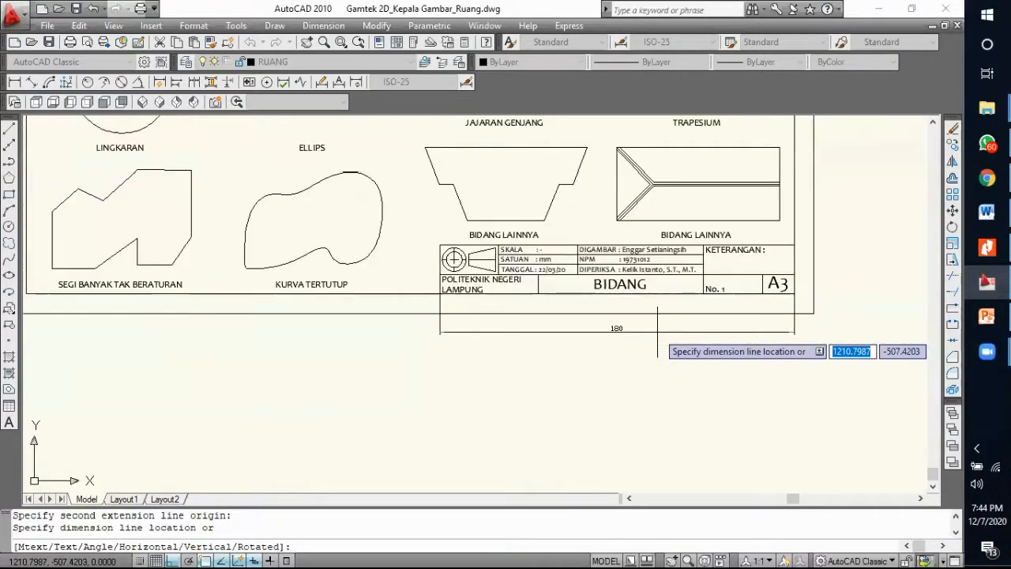
scroll(657, 332, down, 6)
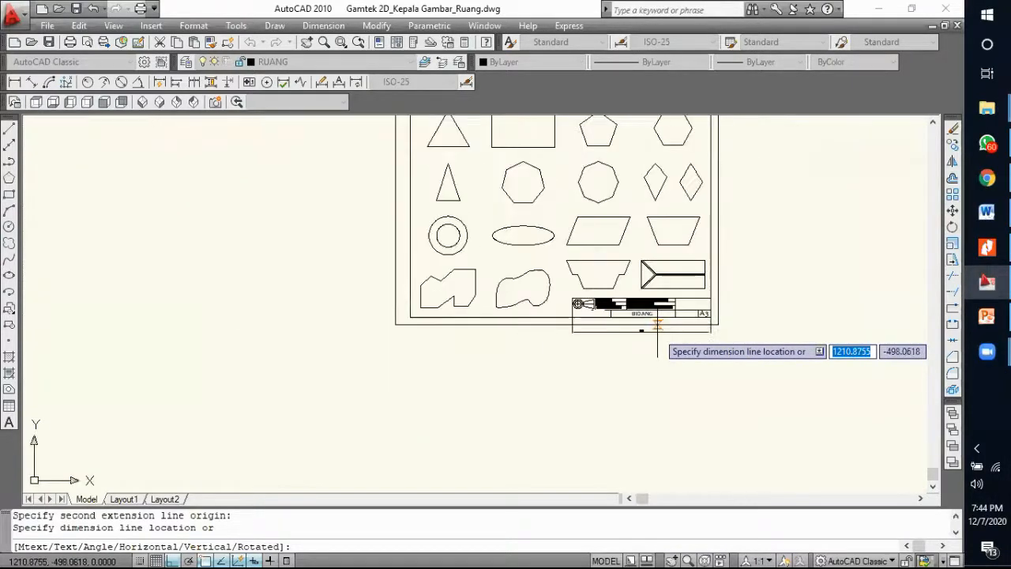
scroll(657, 331, up, 2)
key(Escape)
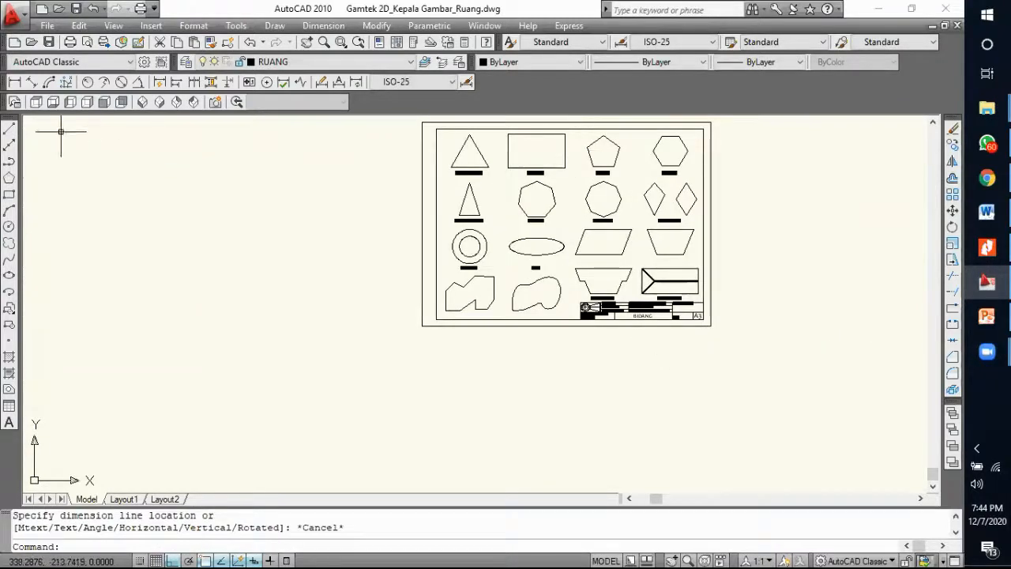
Step: Measure the width of the sample sheet's outer paper edge with a linear dimension, without placing it
click(14, 83)
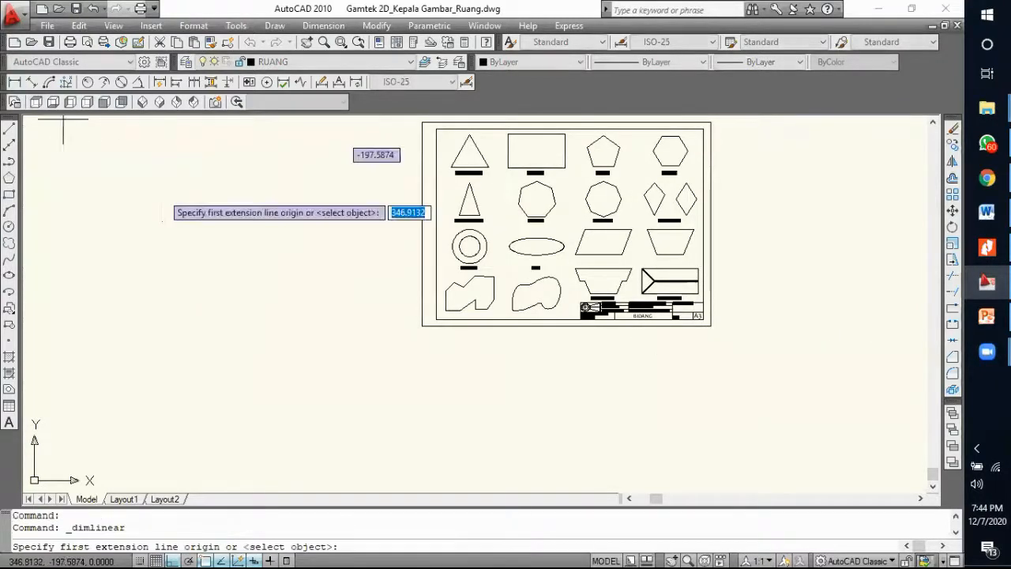
click(422, 324)
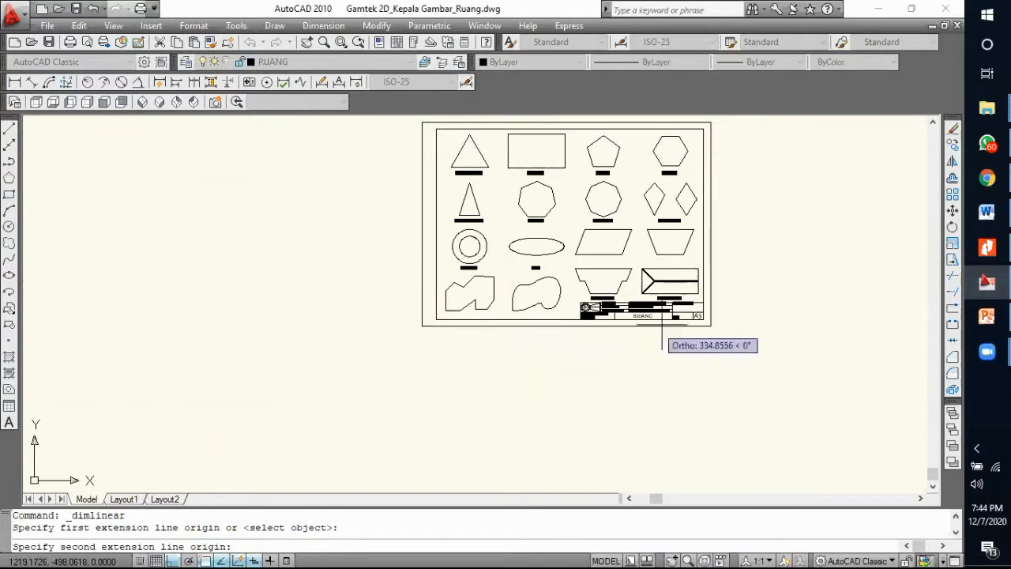
click(710, 323)
scroll(681, 392, up, 3)
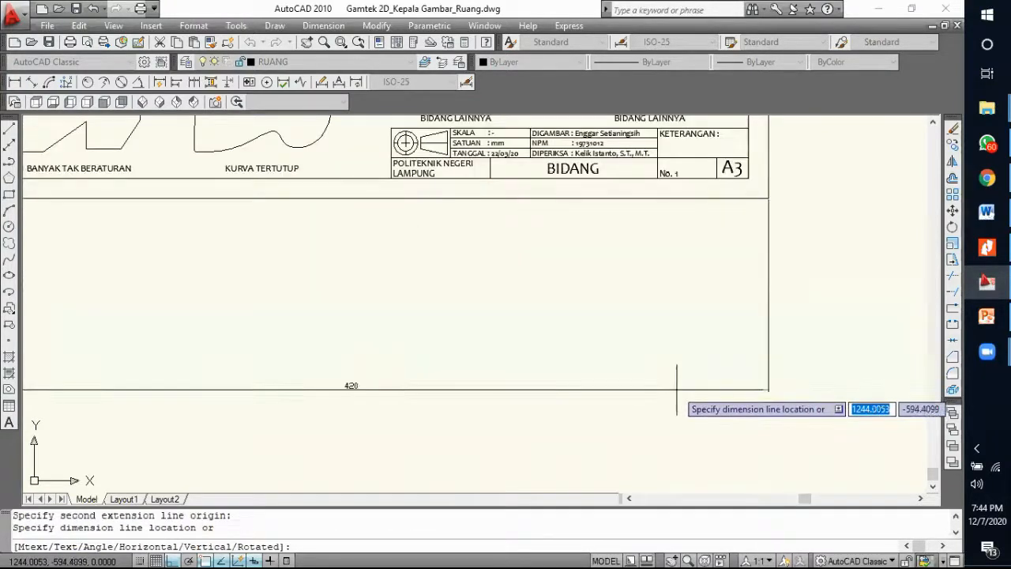
scroll(677, 383, down, 3)
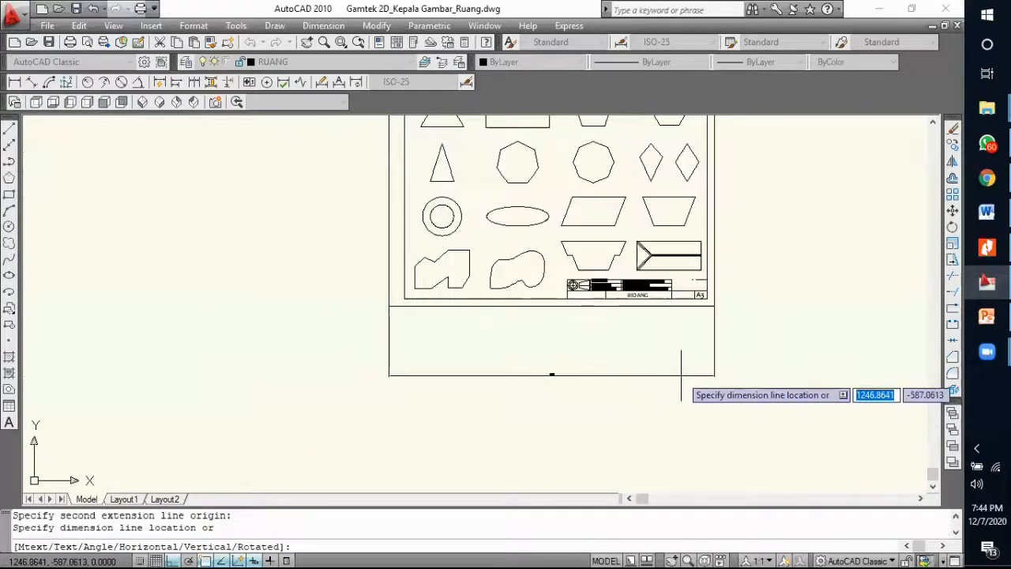
key(Escape)
click(987, 282)
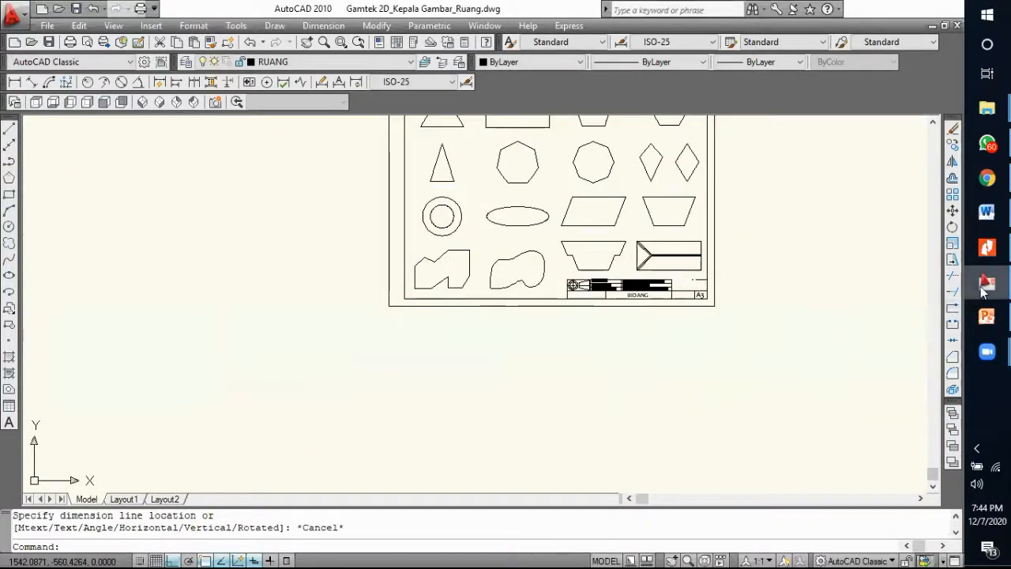
Step: Return to Drawing1.dwg and measure from the inner border's left side to the title block's vertical edge line, using an unplaced linear dimension
click(986, 282)
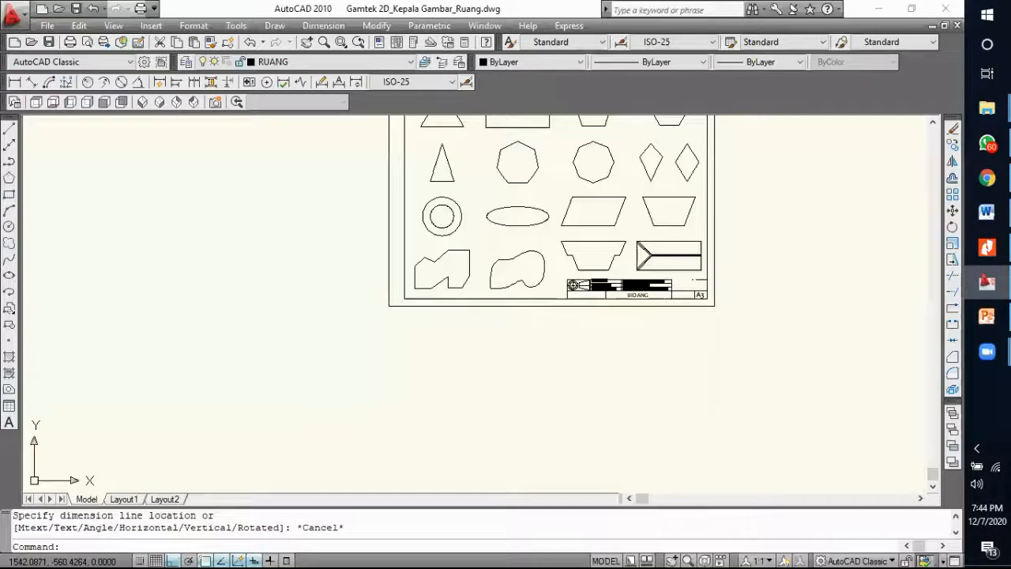
click(484, 26)
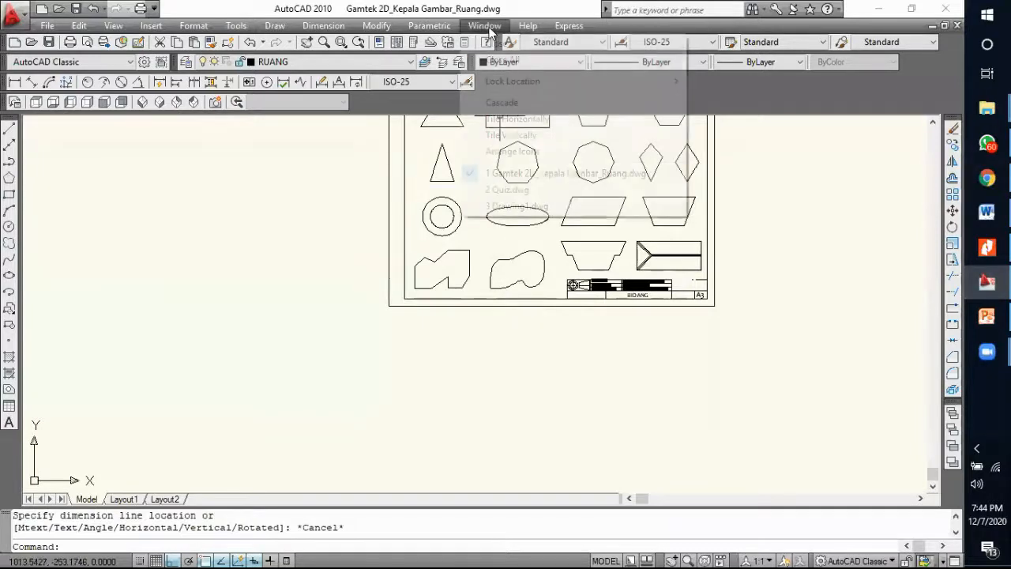
click(517, 206)
scroll(539, 359, down, 2)
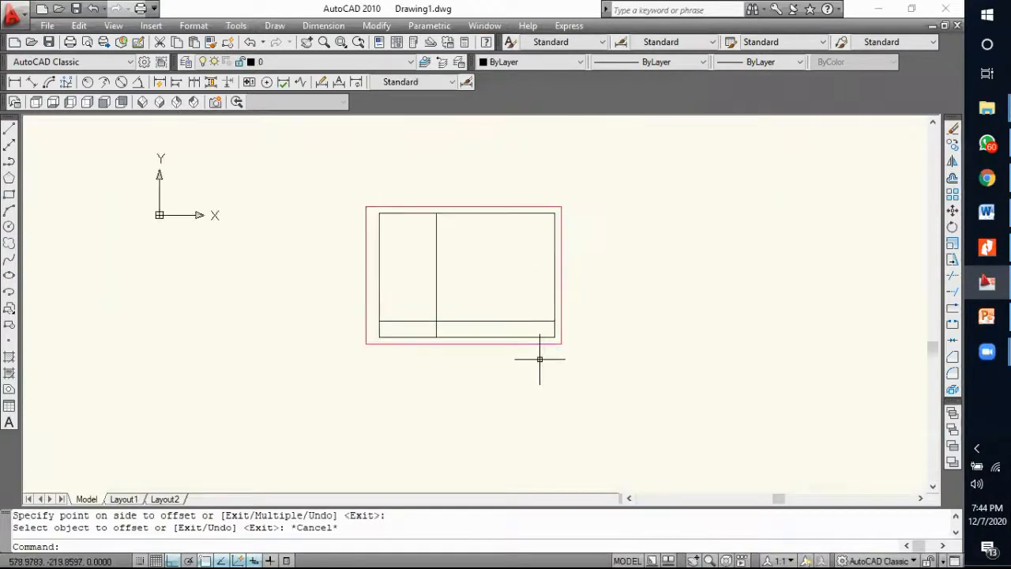
scroll(503, 345, up, 3)
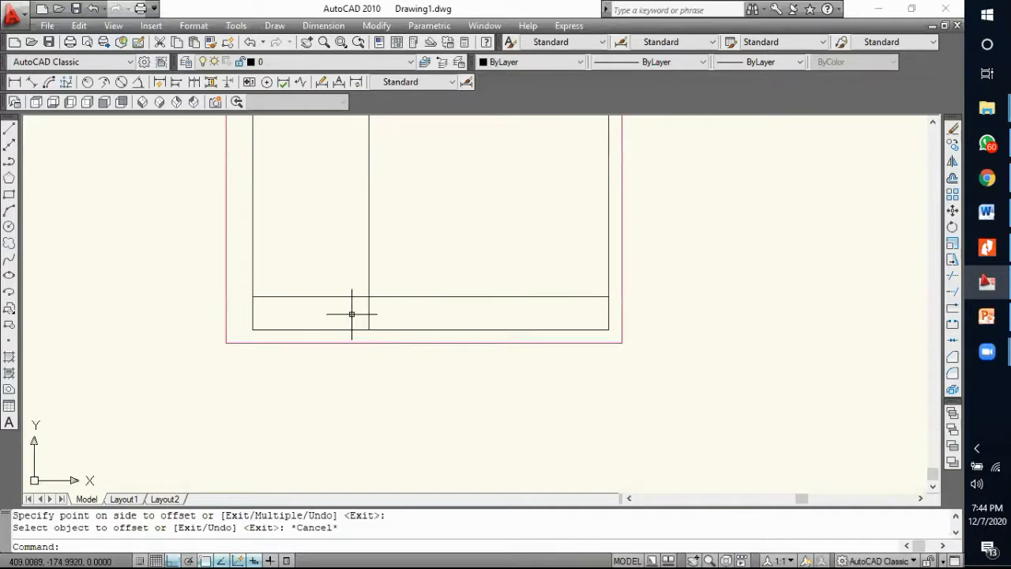
click(14, 82)
click(253, 297)
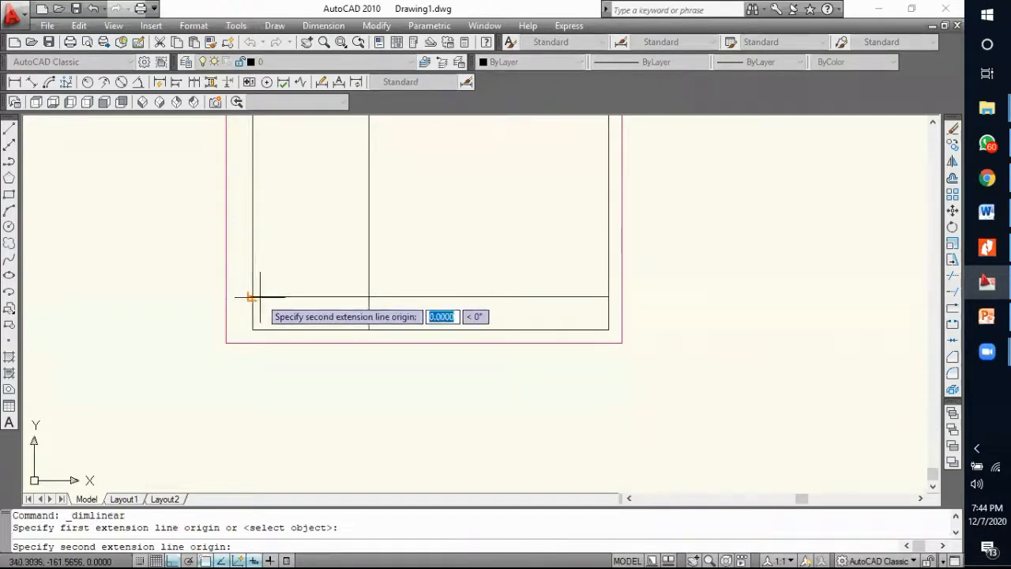
click(368, 297)
scroll(351, 391, up, 3)
scroll(356, 339, up, 3)
scroll(98, 328, up, 6)
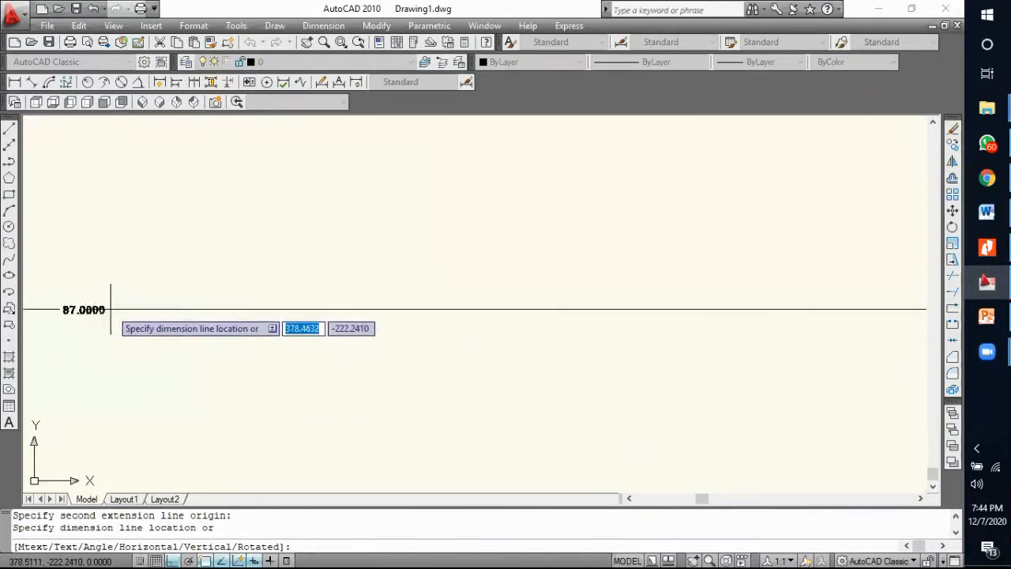
key(Escape)
Step: Delete the vertical line that marks the title block's left edge
scroll(347, 305, down, 5)
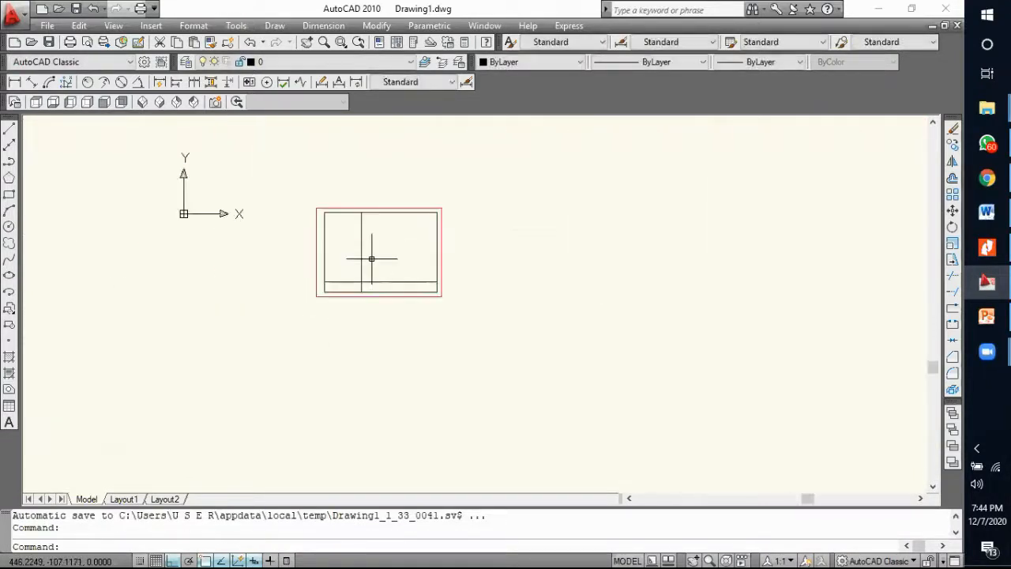
drag(371, 259, 348, 248)
key(Delete)
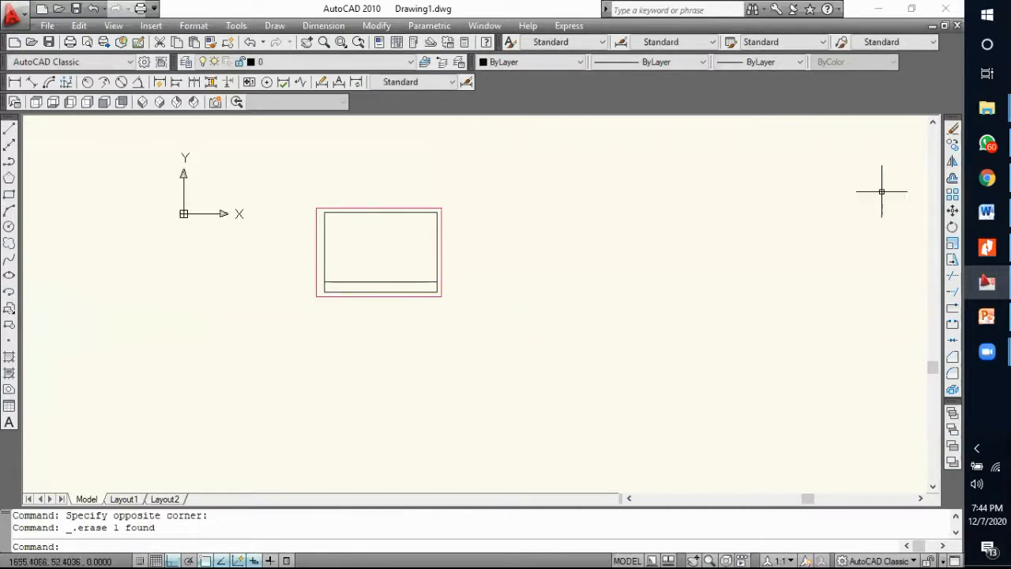
Step: Offset the right inner border line 90 inward for the title block's left edge
click(955, 179)
text(9)
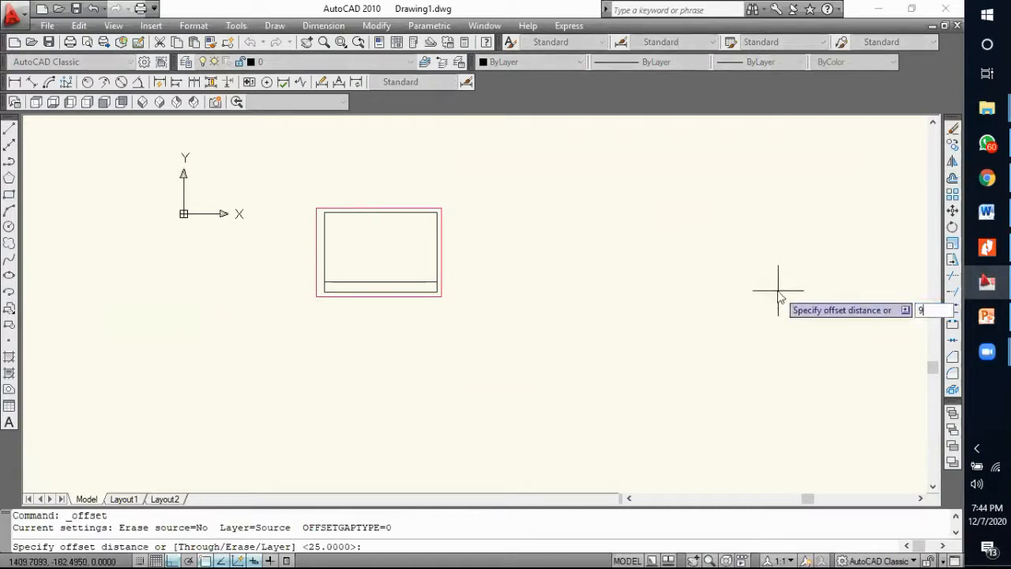
text(0)
key(Return)
scroll(372, 289, up, 3)
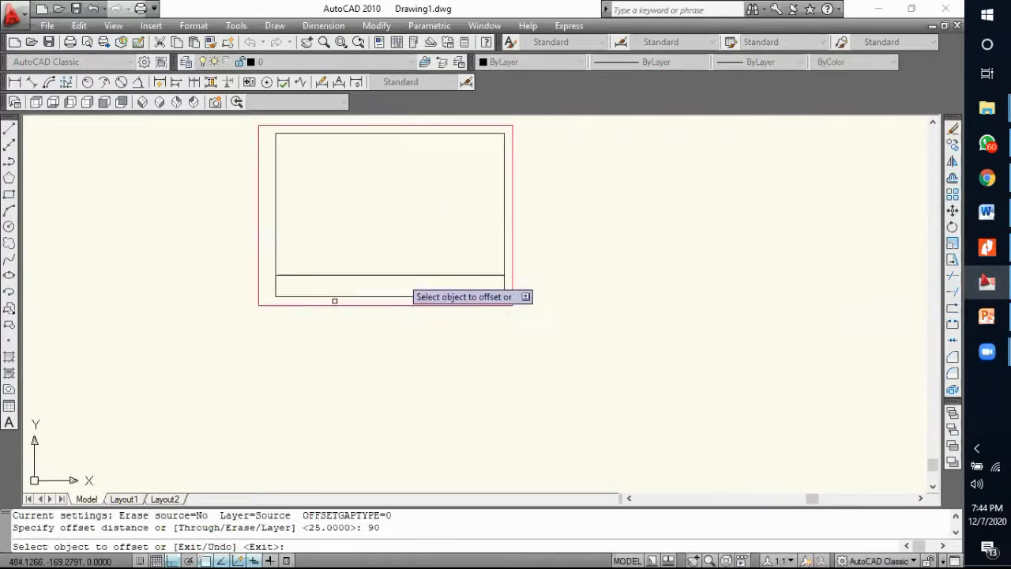
click(501, 257)
click(454, 252)
key(Escape)
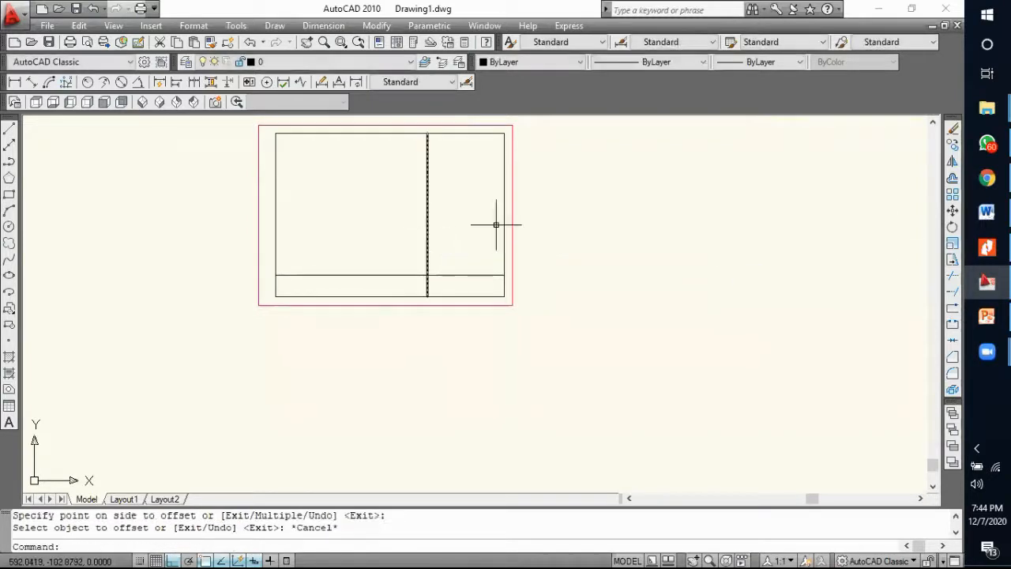
Step: Trim the two offset lines against each other so only the title block rectangle in the lower right corner remains
scroll(429, 276, up, 2)
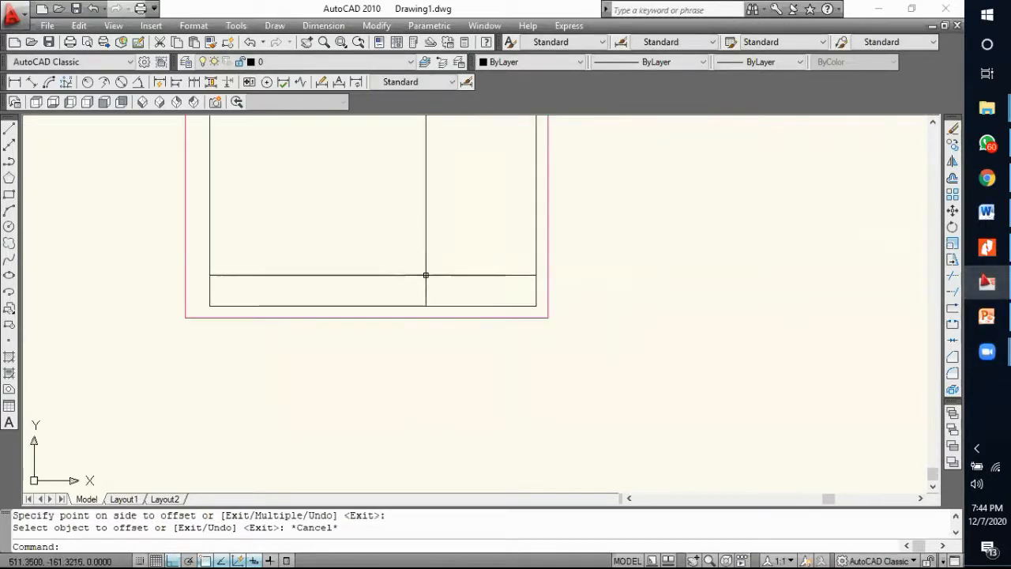
click(954, 276)
click(444, 293)
click(374, 198)
key(Return)
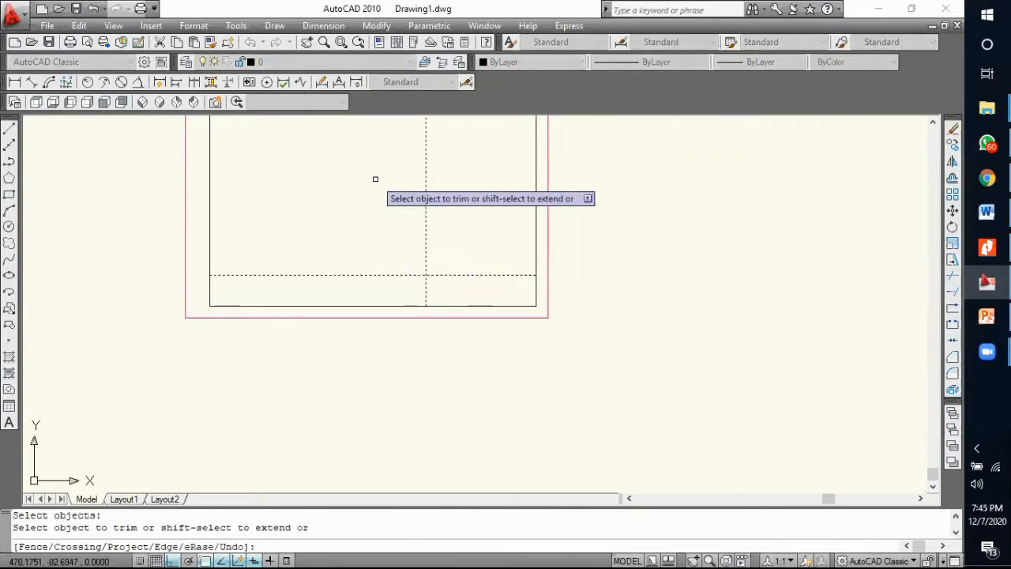
click(425, 238)
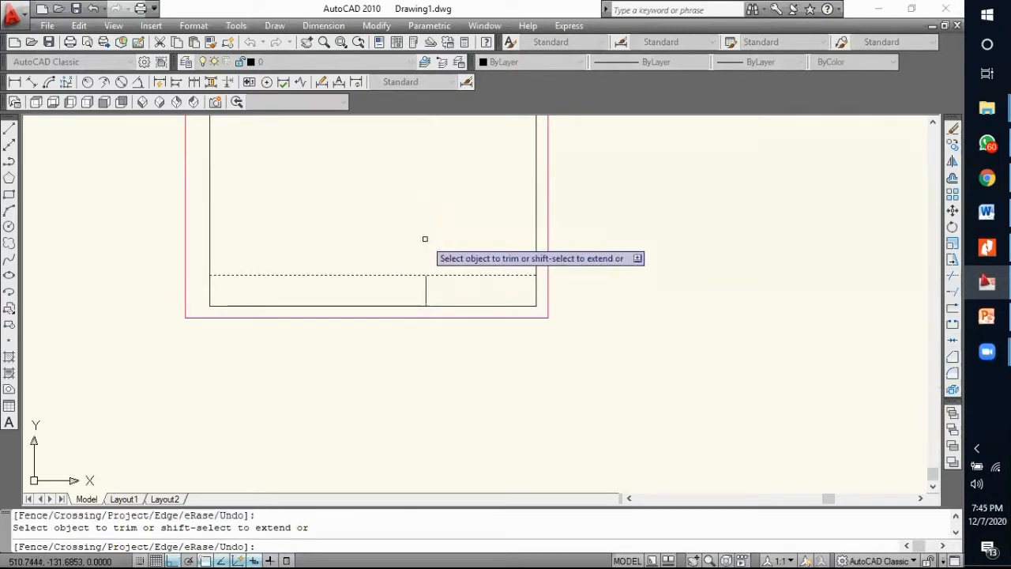
click(406, 276)
key(Return)
scroll(485, 314, down, 3)
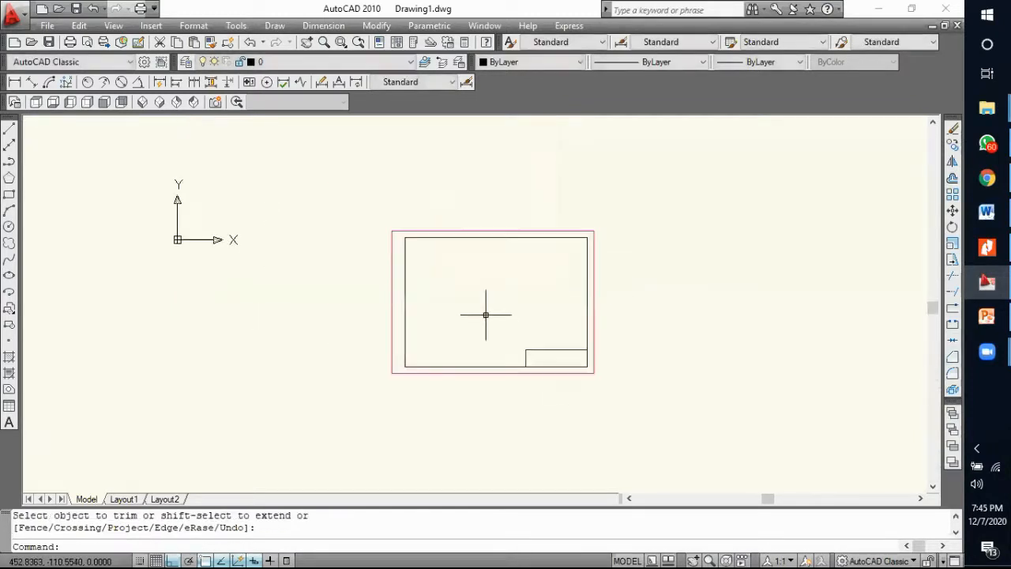
Step: Examine the new sheet layout, look at the sample sheet of plane shapes in the PowerPoint file Manggambar Bidang, and return to AutoCAD
scroll(486, 314, up, 2)
scroll(552, 264, up, 3)
scroll(590, 248, down, 4)
scroll(609, 343, up, 3)
middle_drag(585, 317, 622, 376)
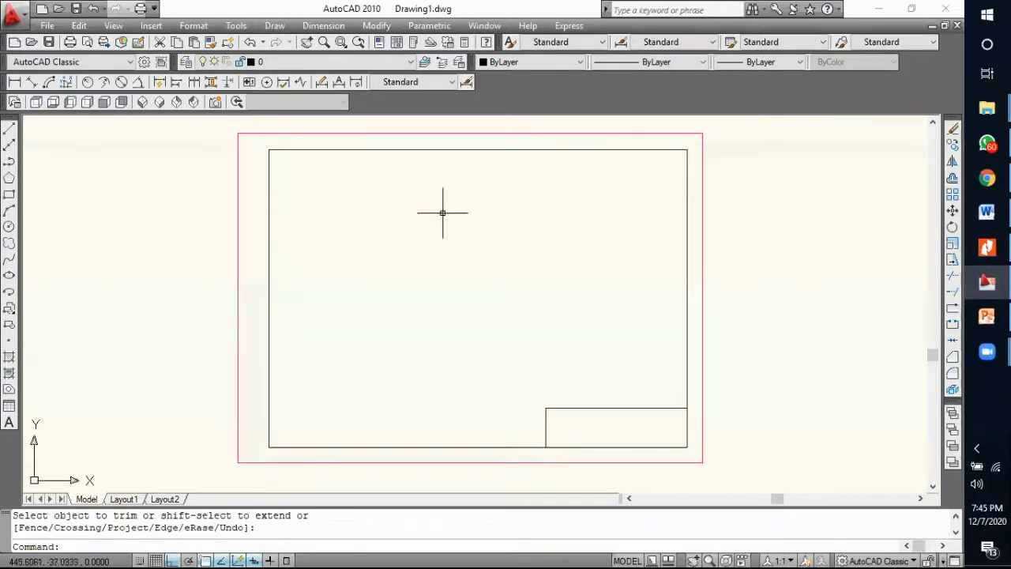
click(986, 315)
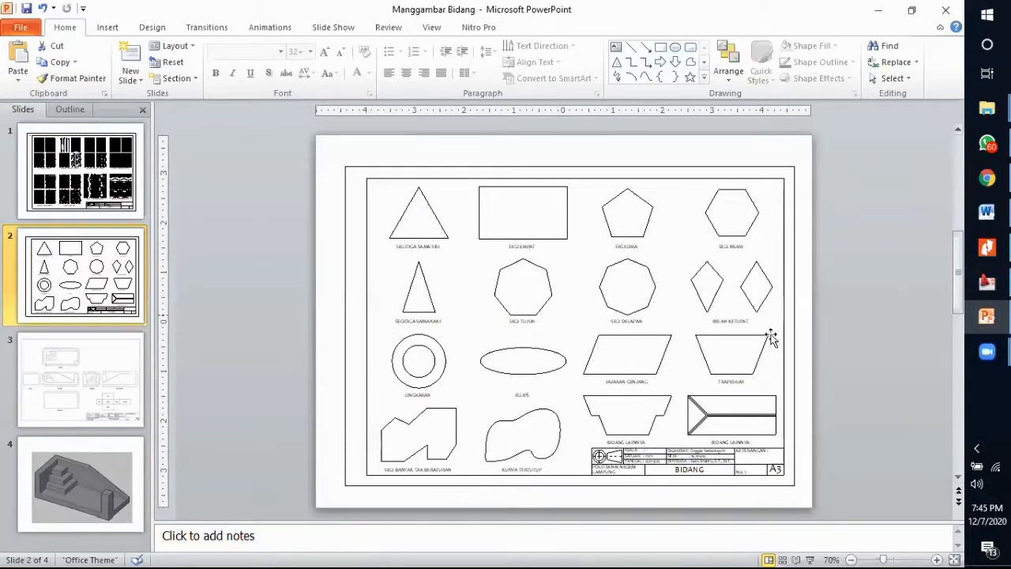
click(988, 277)
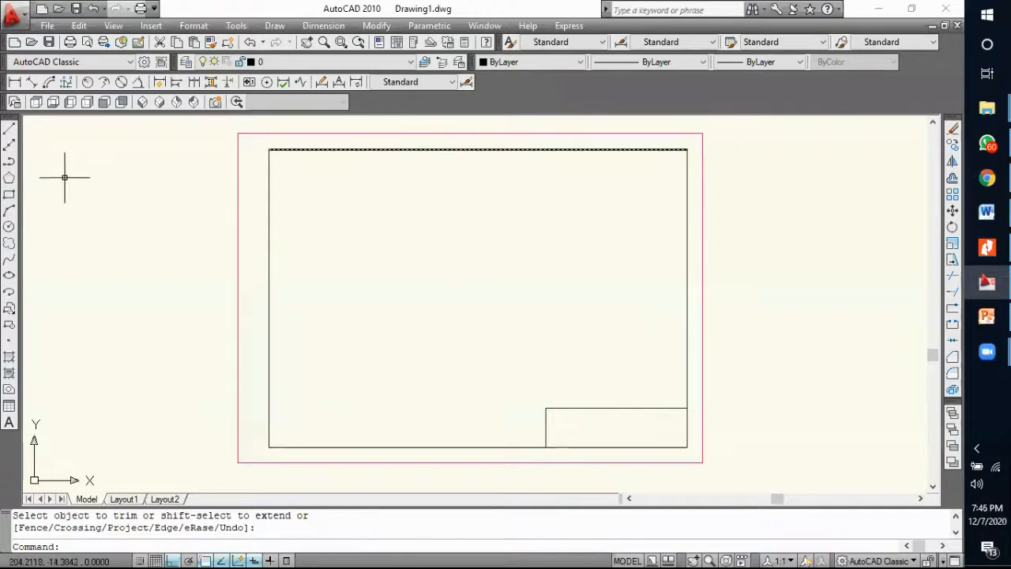
Step: Start a line and review the object snap modes in Drafting Settings, including Midpoint
click(10, 131)
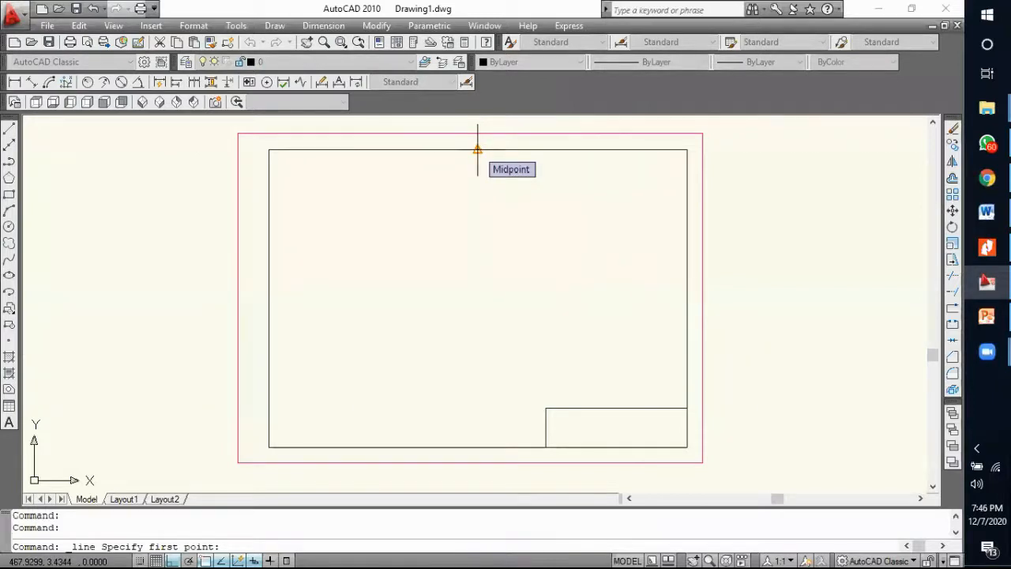
right_click(207, 560)
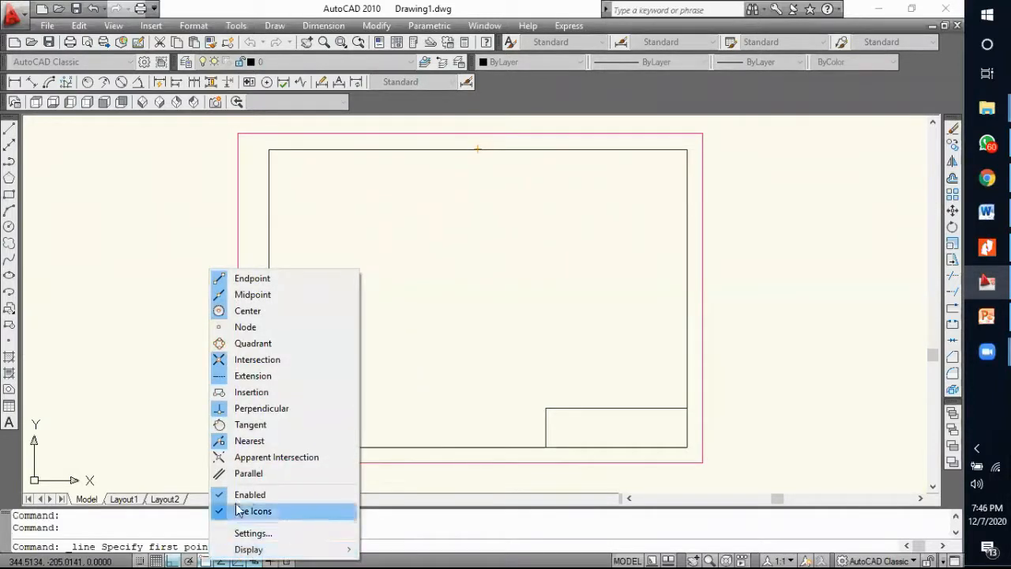
click(263, 533)
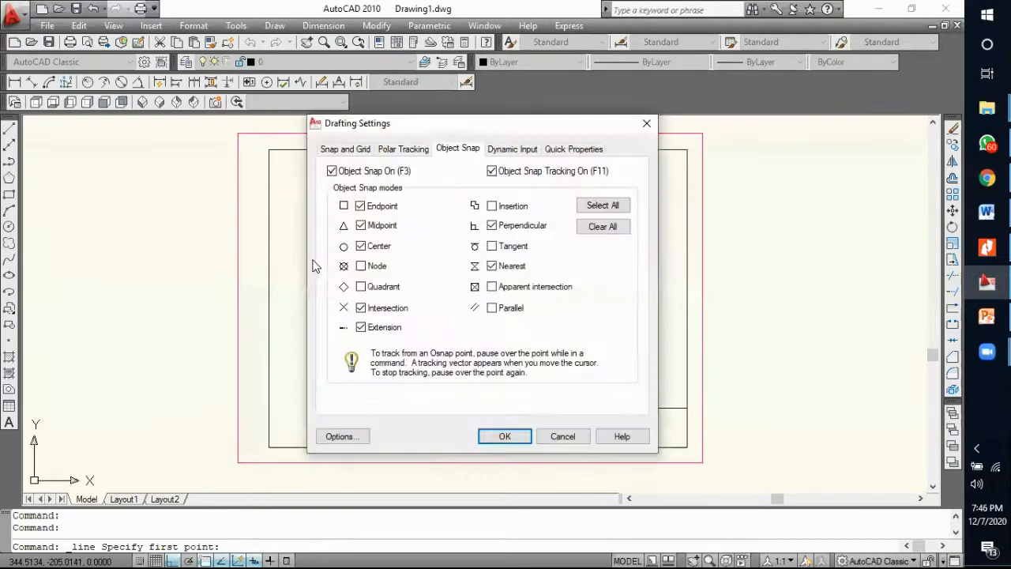
click(490, 440)
Step: With Midpoint snap enabled, draw a vertical line from the midpoint of the upper inner border to the lower inner border
click(9, 128)
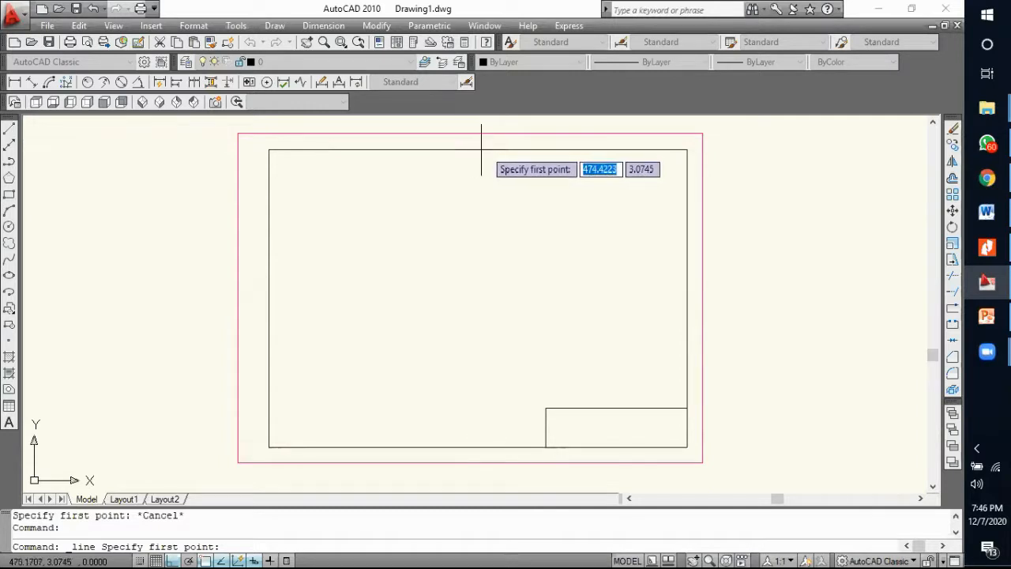
right_click(203, 550)
click(243, 539)
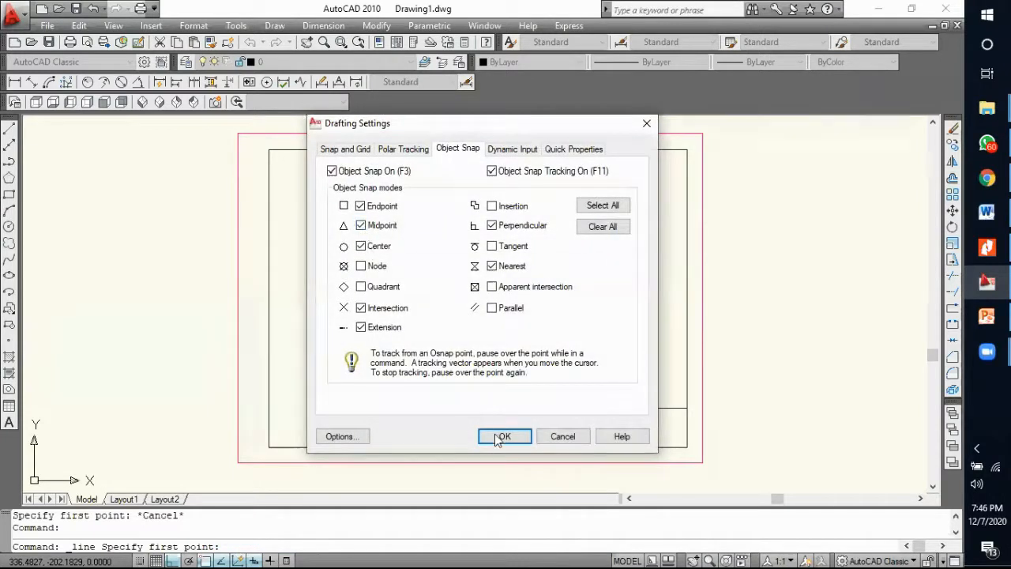
click(499, 437)
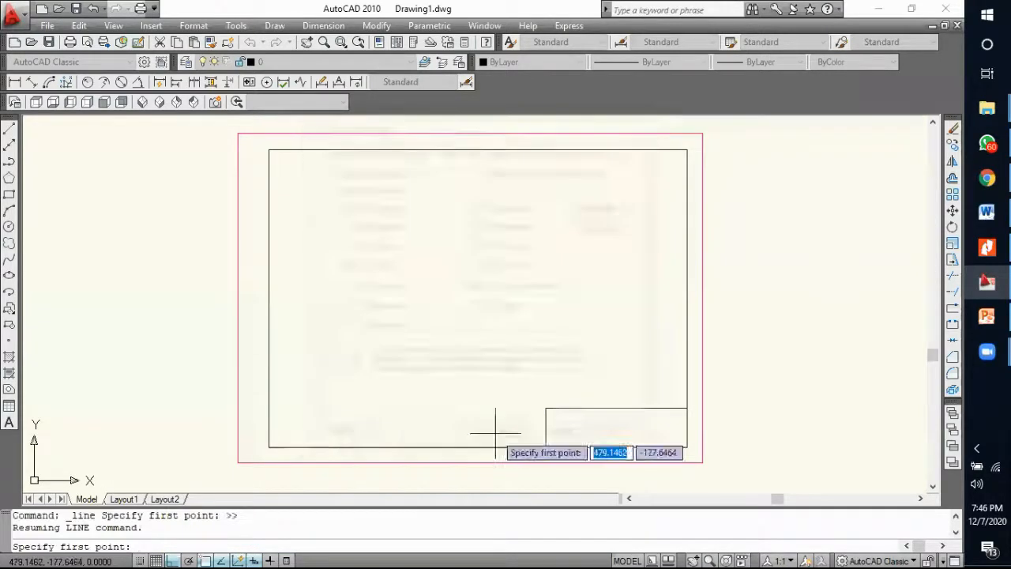
click(477, 150)
click(477, 447)
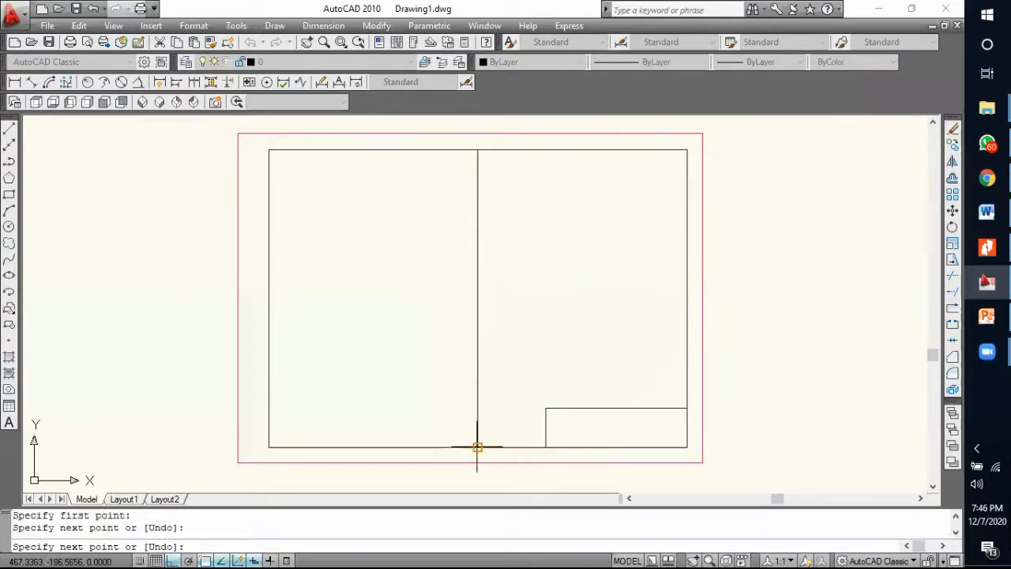
click(508, 290)
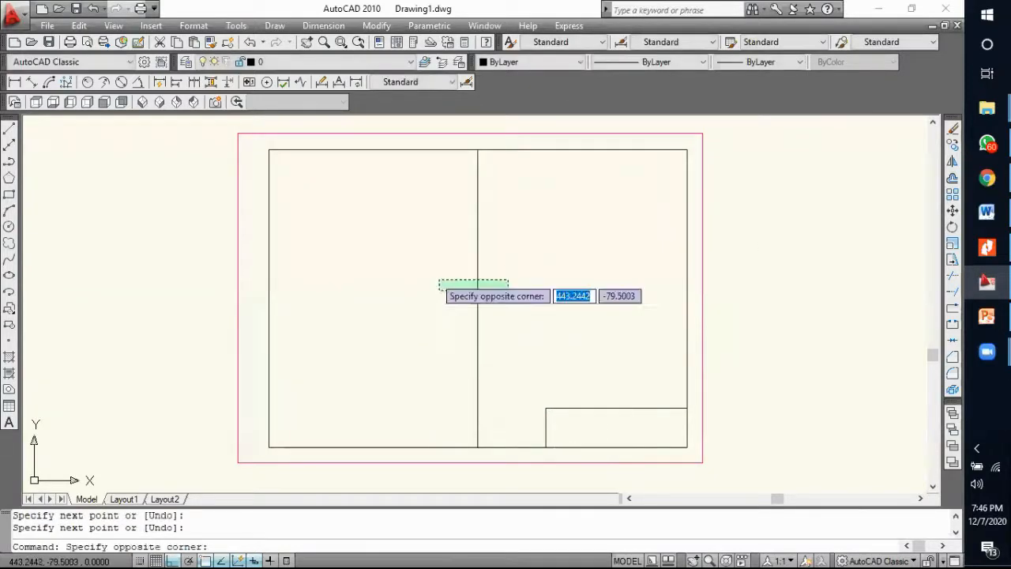
click(371, 257)
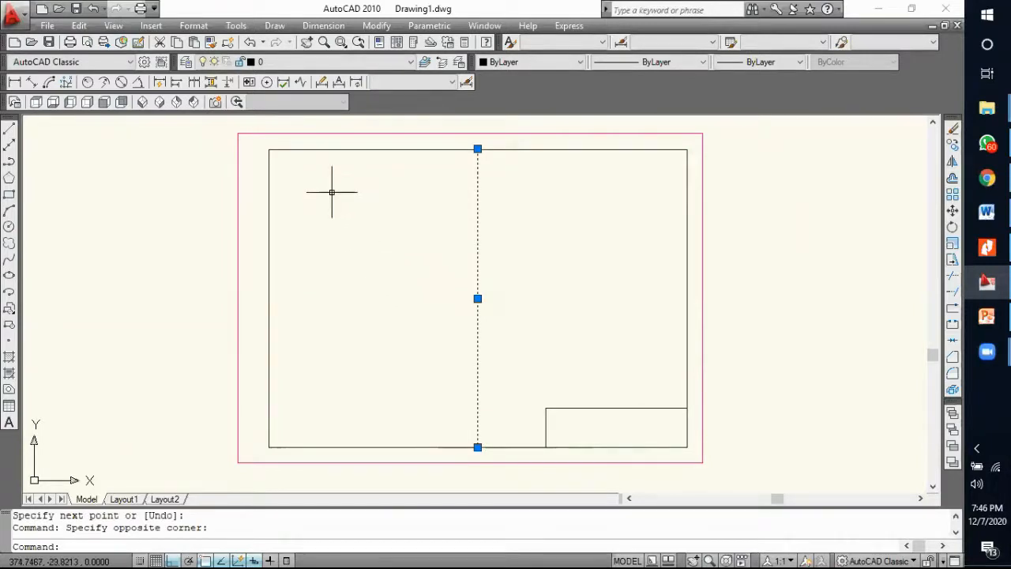
key(Escape)
click(273, 215)
click(262, 207)
key(Escape)
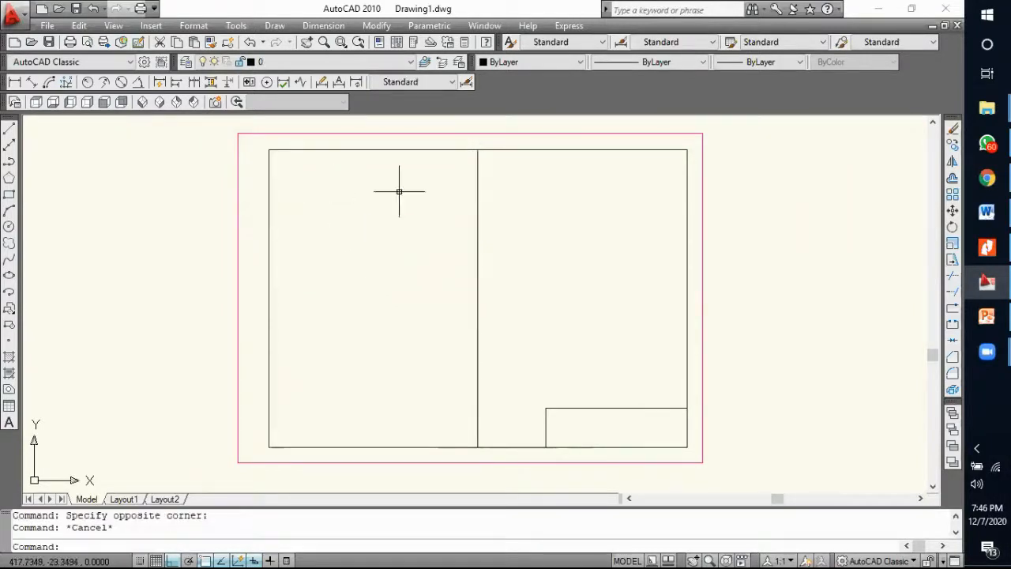
Step: Create a new layer named Garis Bantu and set its colour to cyan, index 130
click(188, 63)
click(211, 70)
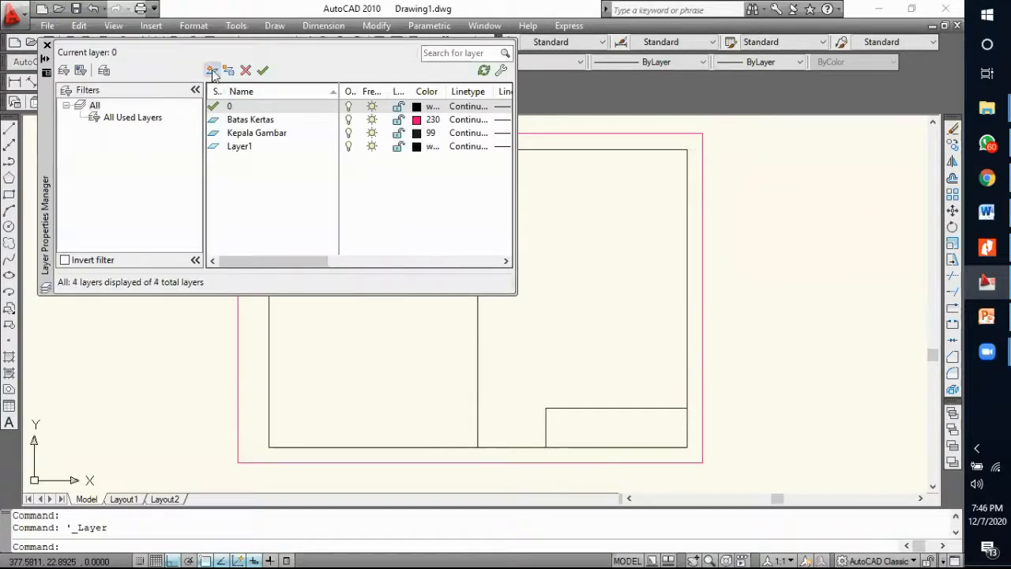
text(Garis Ban)
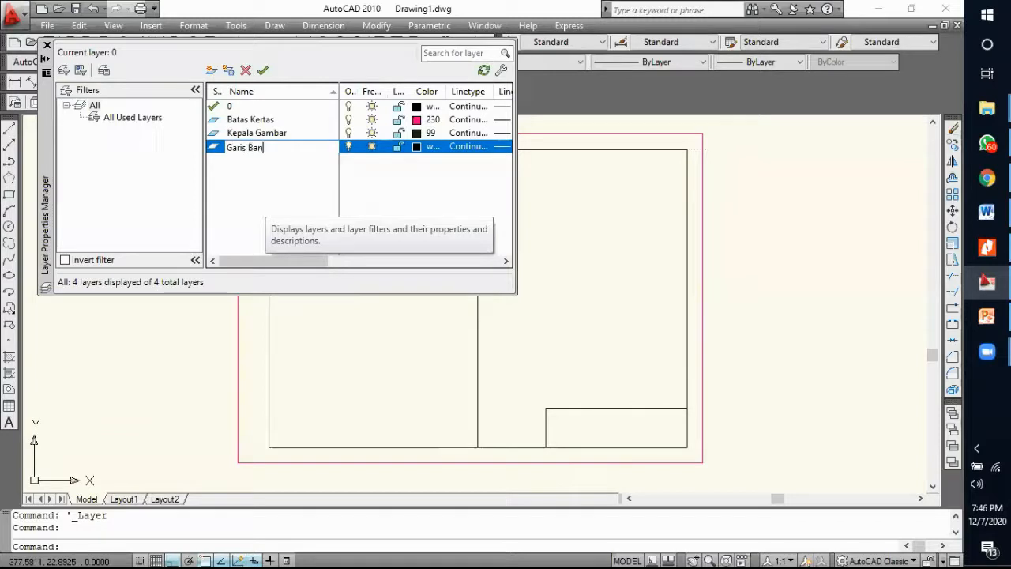
key(Return)
click(416, 147)
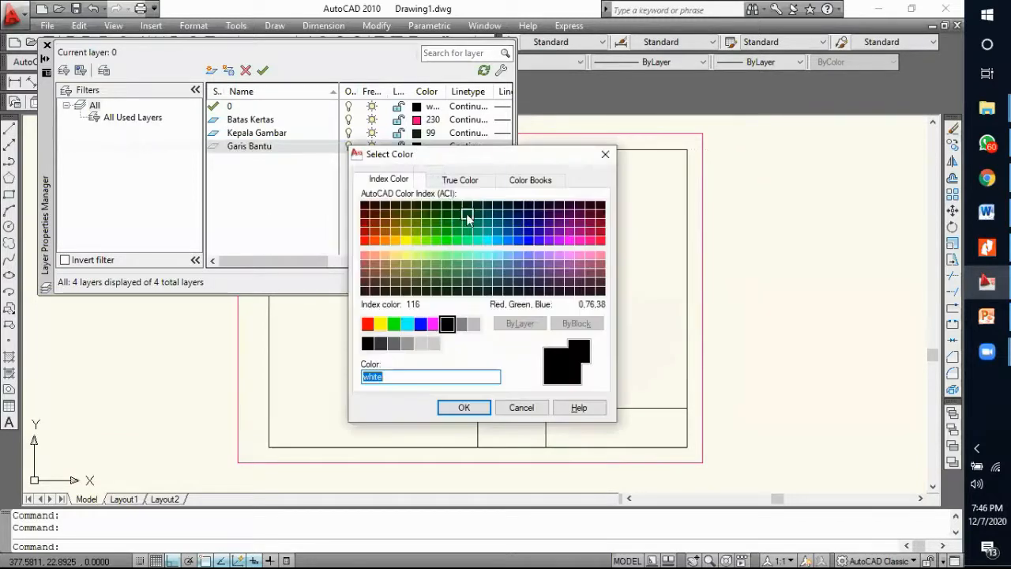
click(488, 241)
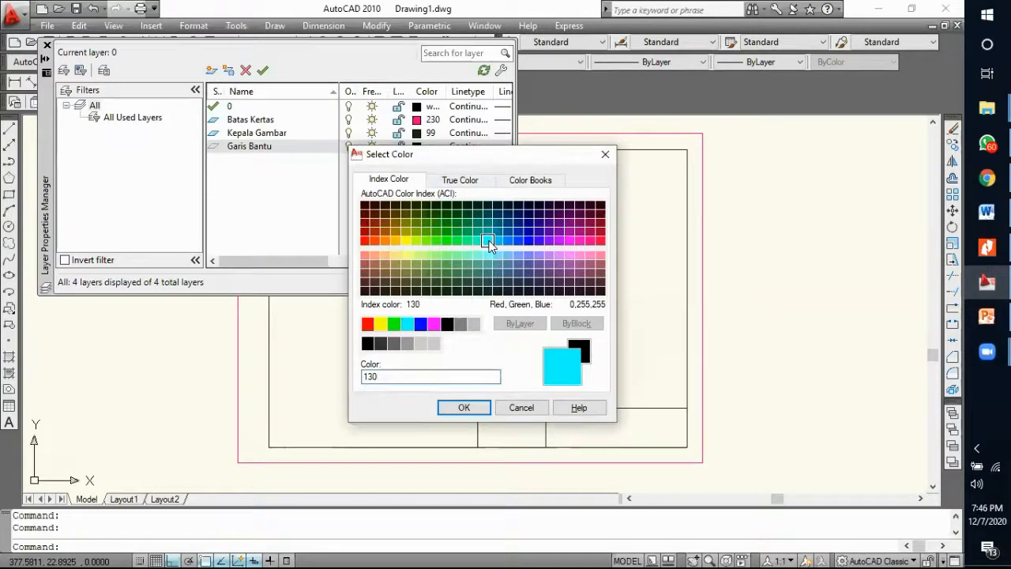
click(464, 407)
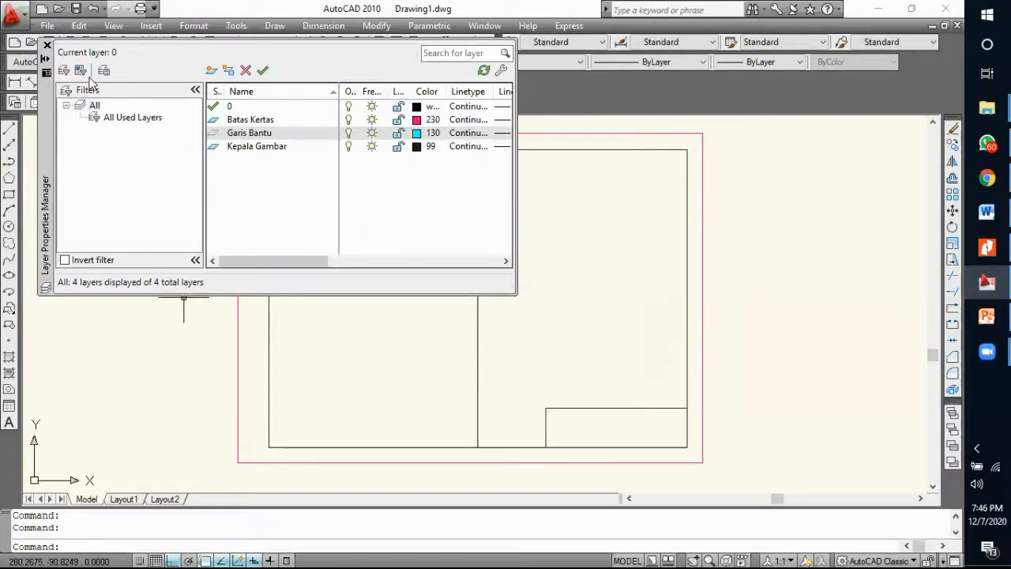
click(46, 45)
Step: Move the vertical centre line to the Garis Bantu layer
click(476, 226)
click(368, 204)
click(317, 62)
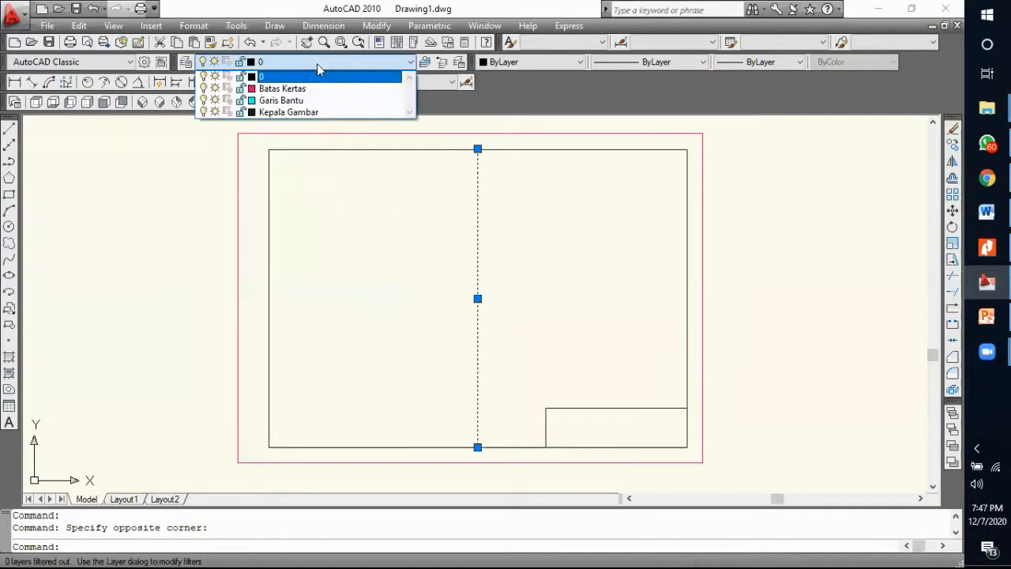
click(310, 103)
key(Escape)
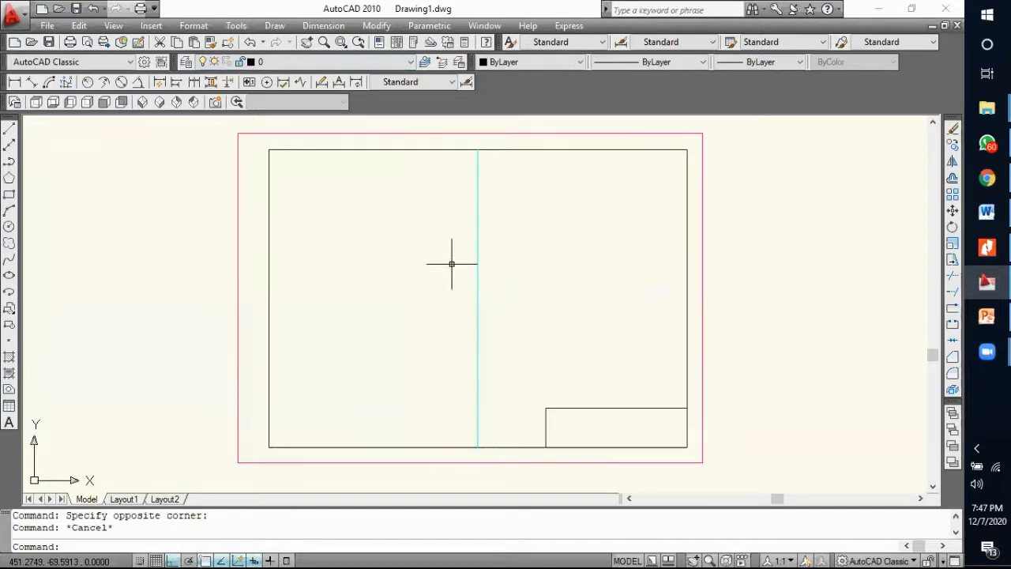
Step: Make Garis Bantu the current layer
click(274, 61)
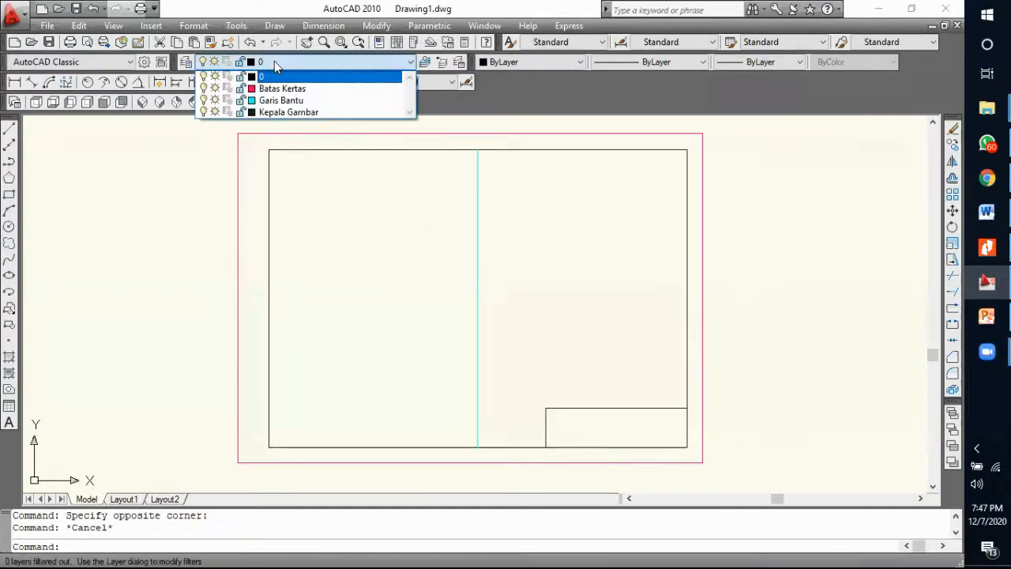
click(280, 100)
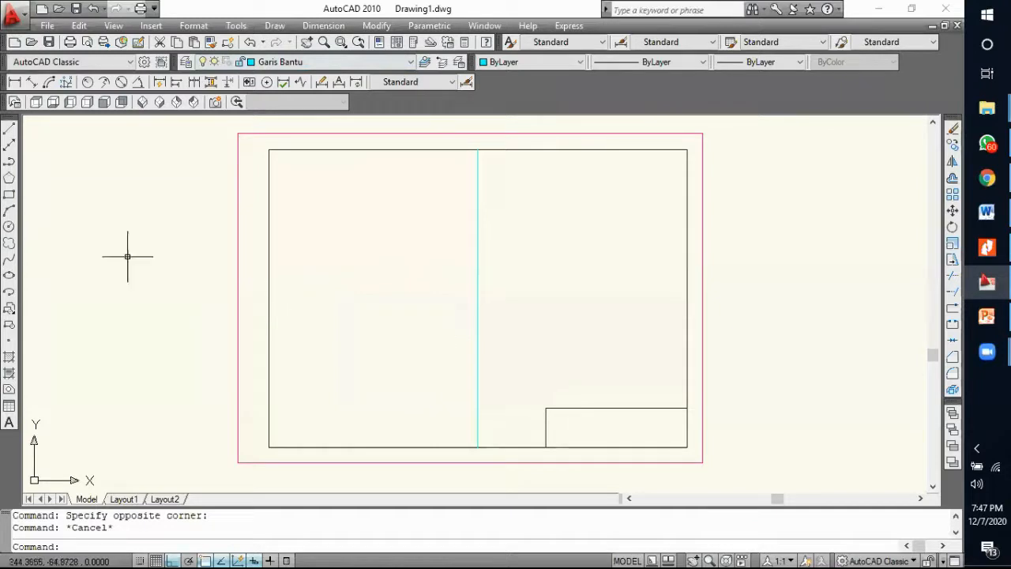
Step: Draw a horizontal line from the upper part of the vertical centre line to the right inner border, and erase it
click(9, 128)
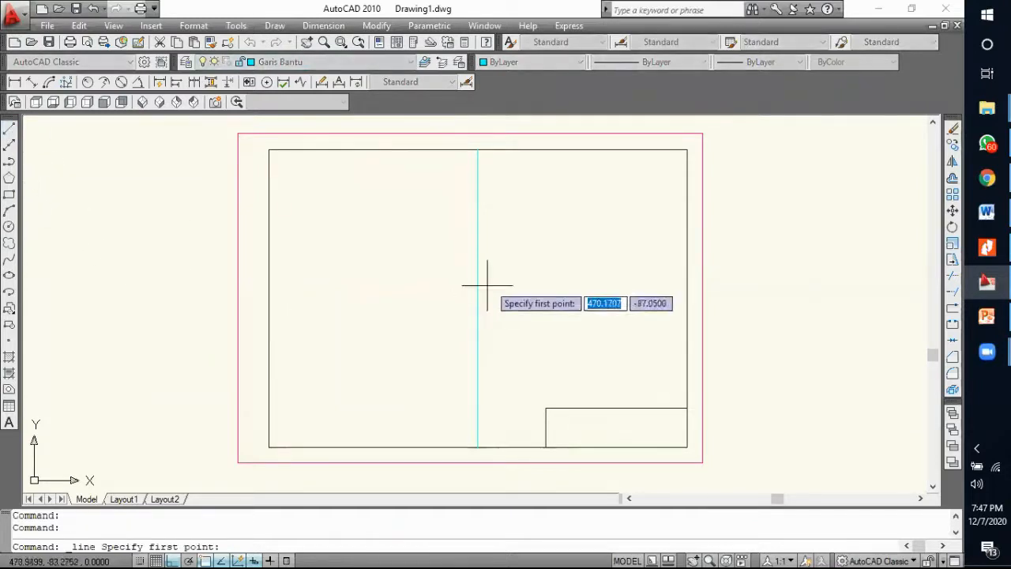
click(477, 208)
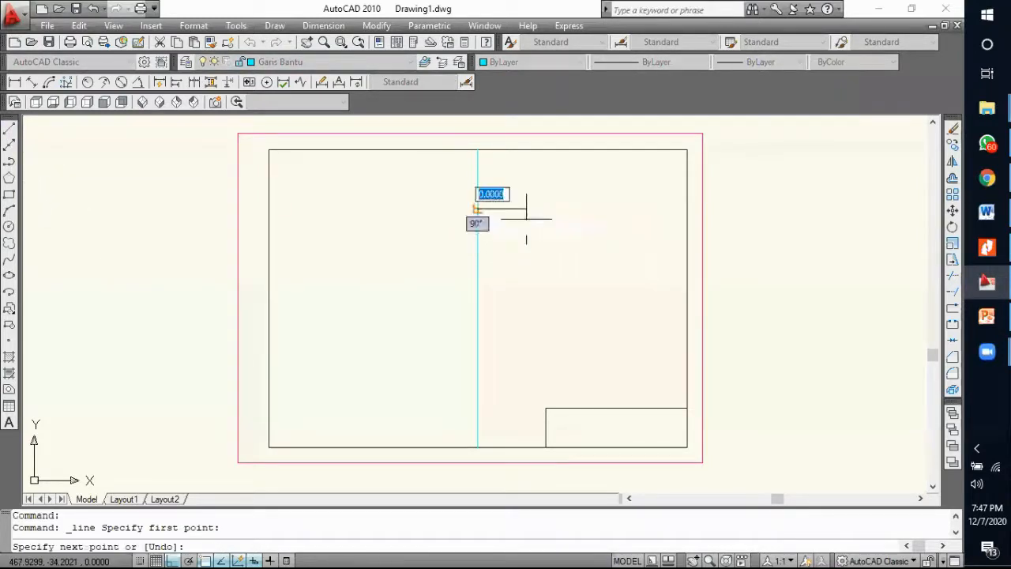
click(687, 209)
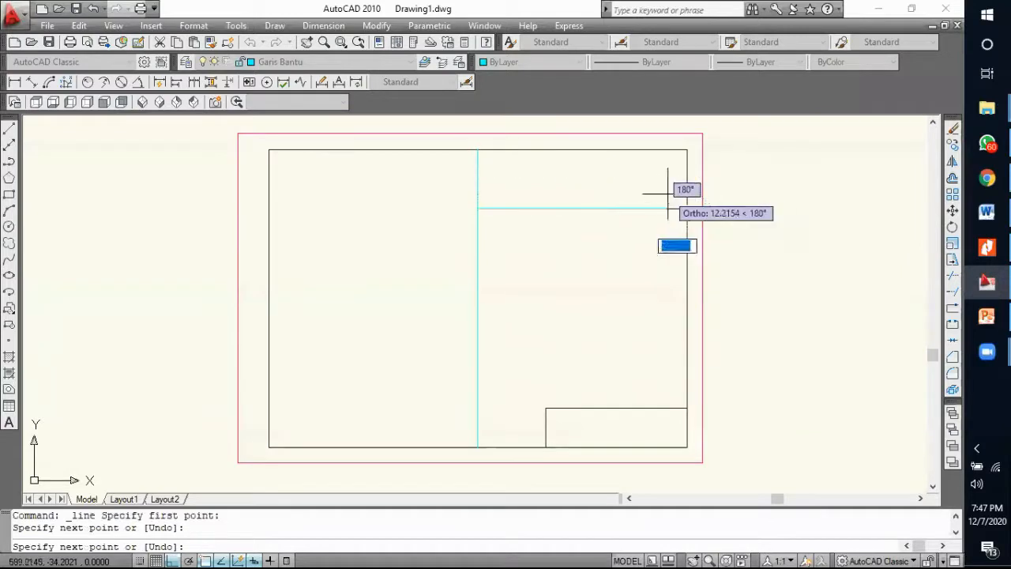
key(Return)
click(628, 220)
click(615, 198)
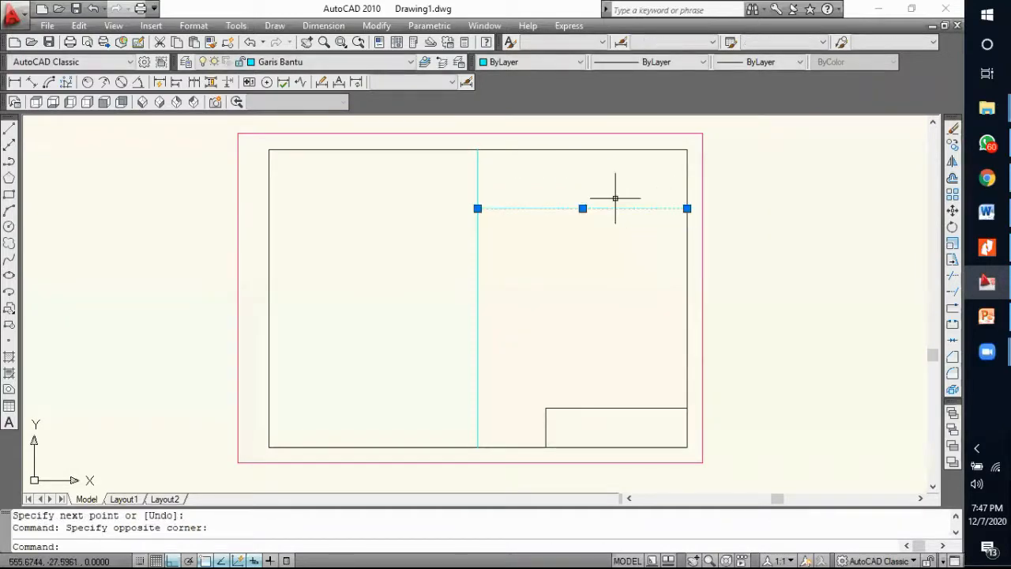
key(Delete)
Step: Draw a temporary horizontal line in the upper right half, from the vertical centre line to the right inner border
click(10, 129)
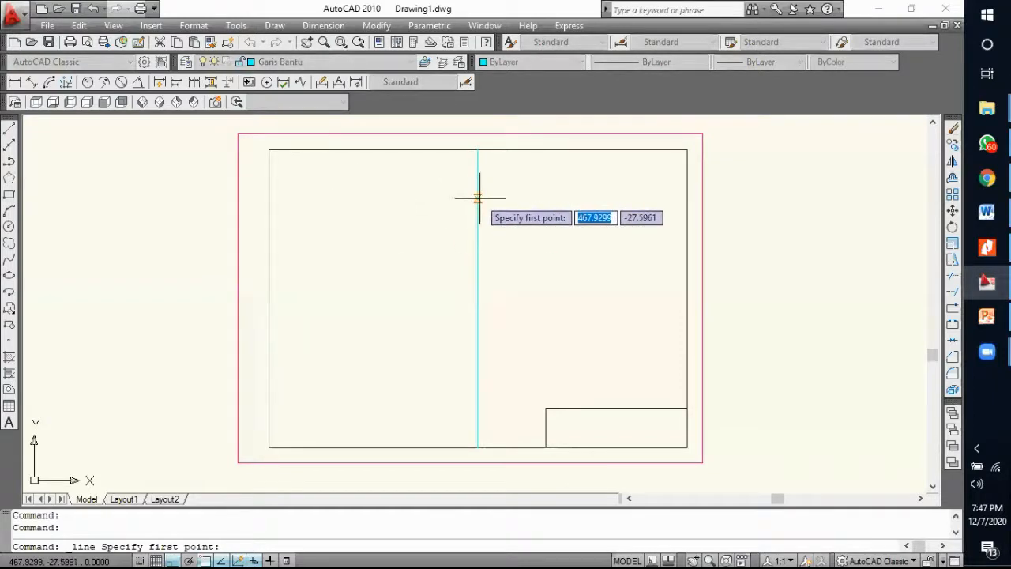
click(478, 197)
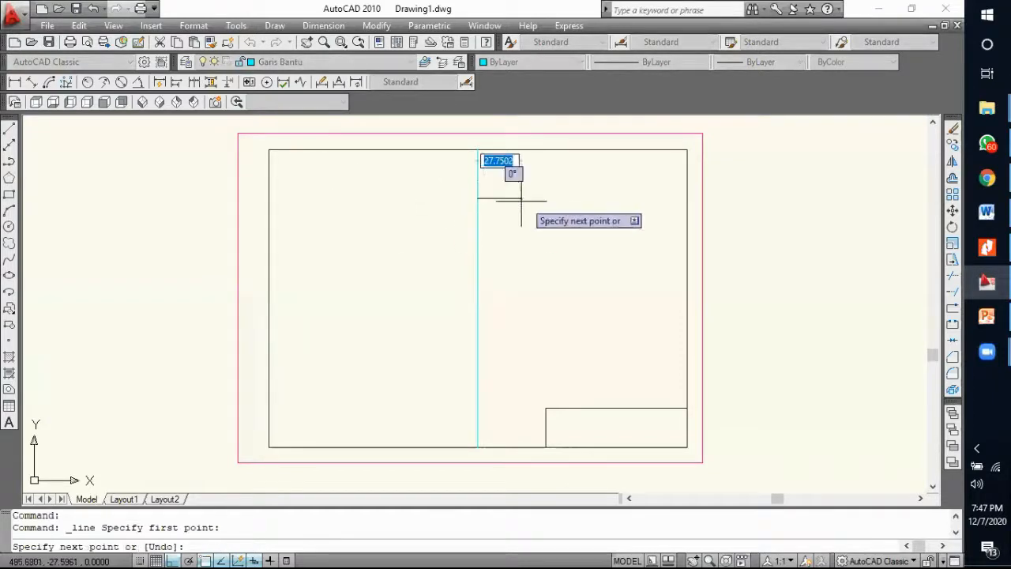
click(685, 198)
key(Return)
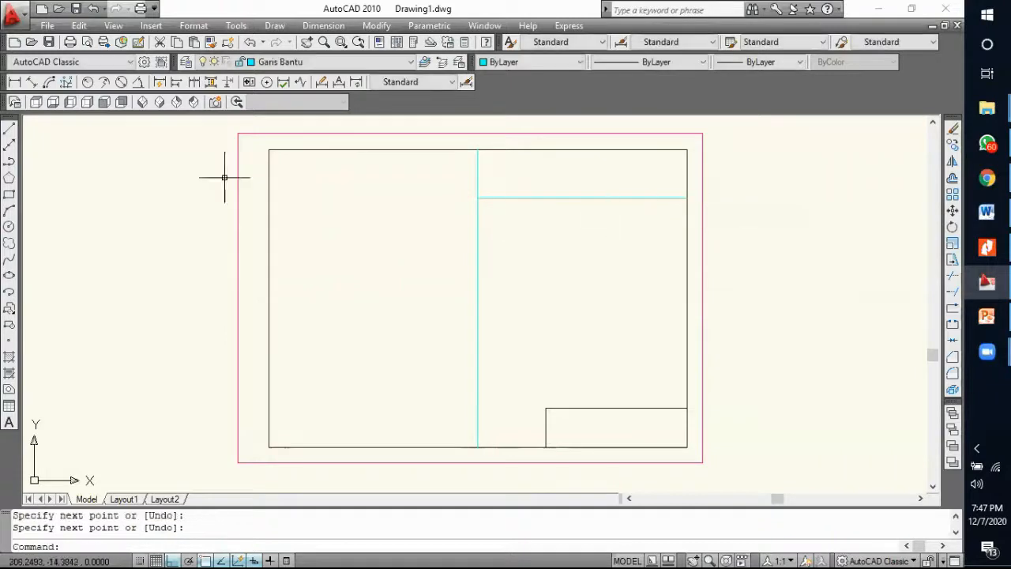
Step: Copy the vertical centre line from its intersection with the temporary horizontal line to that line's midpoint
click(477, 228)
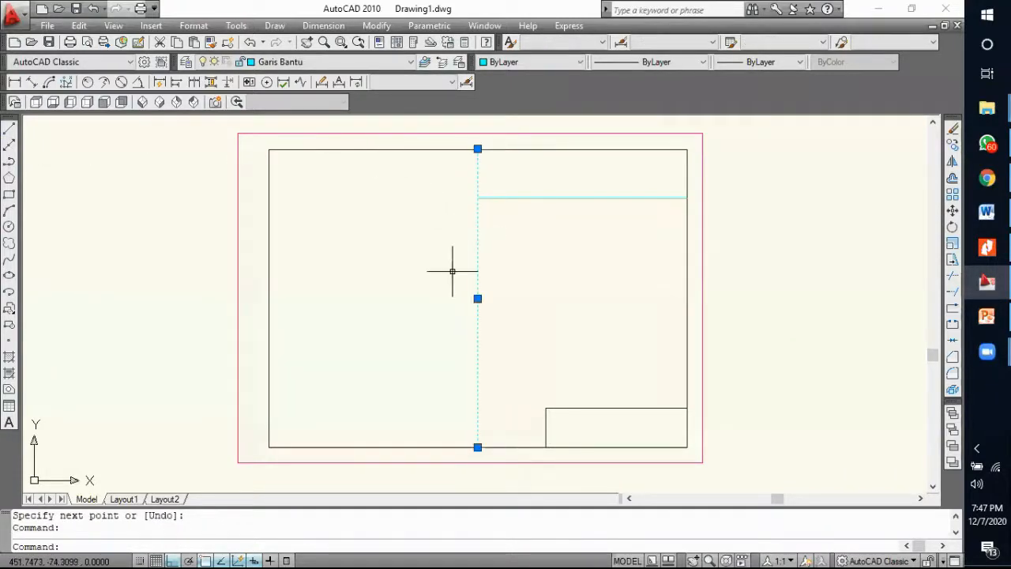
text(co)
key(Return)
click(477, 198)
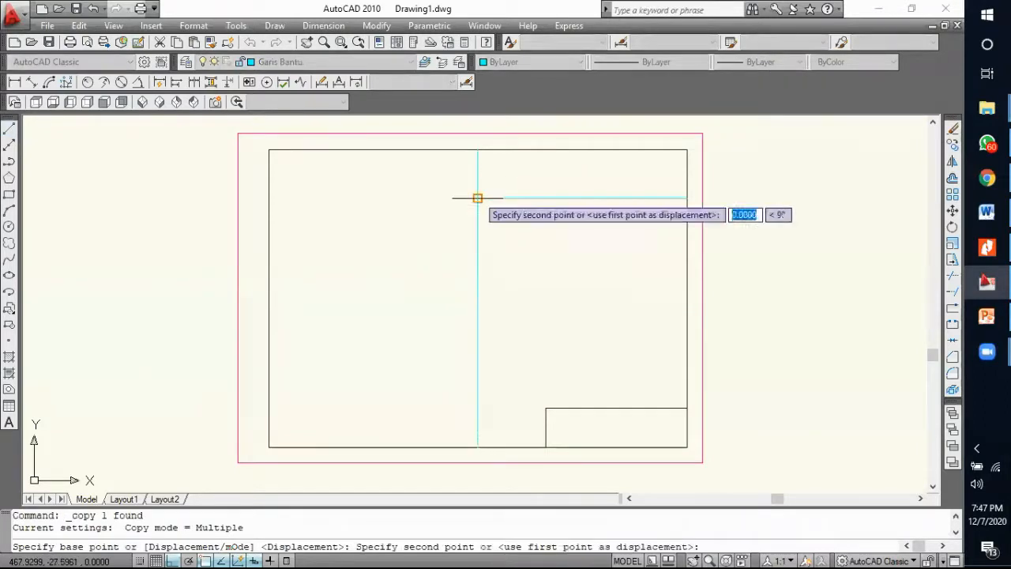
click(582, 198)
key(Return)
Step: Erase the temporary horizontal line in the right half of the frame
click(627, 221)
click(604, 181)
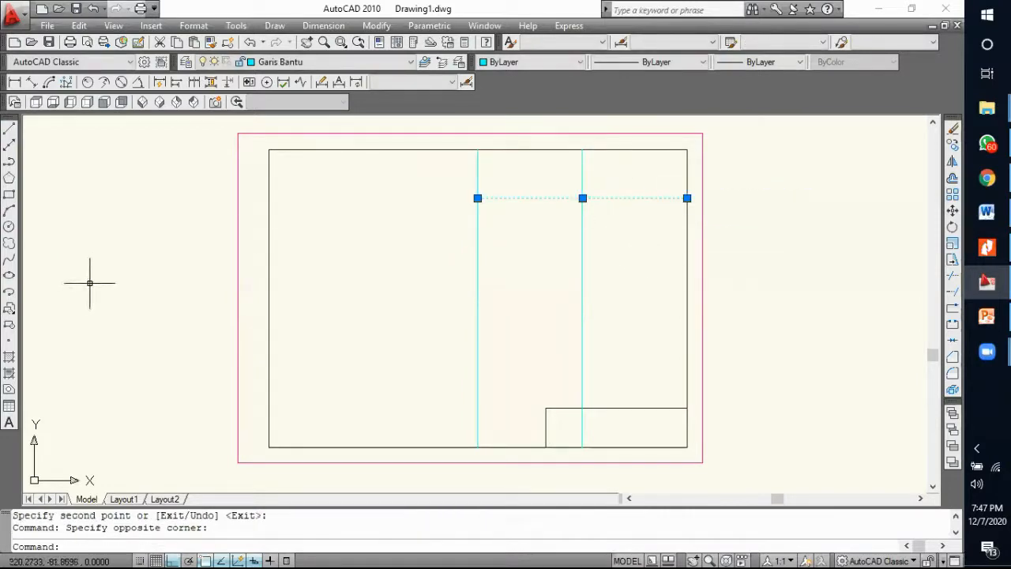
key(Delete)
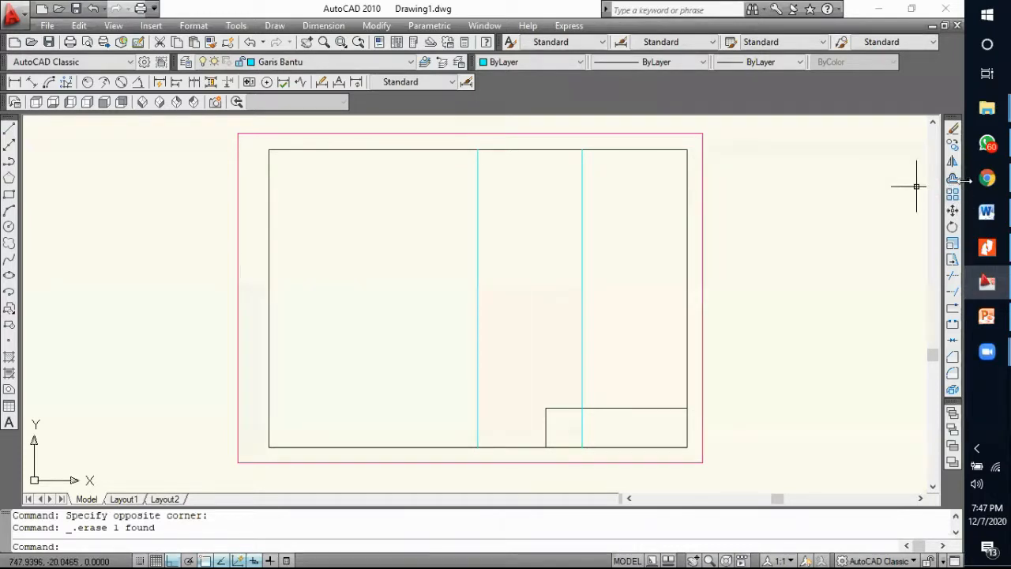
Step: Offset the vertical centre line to the left, picking the spacing between the two vertical helper lines as the distance
click(952, 179)
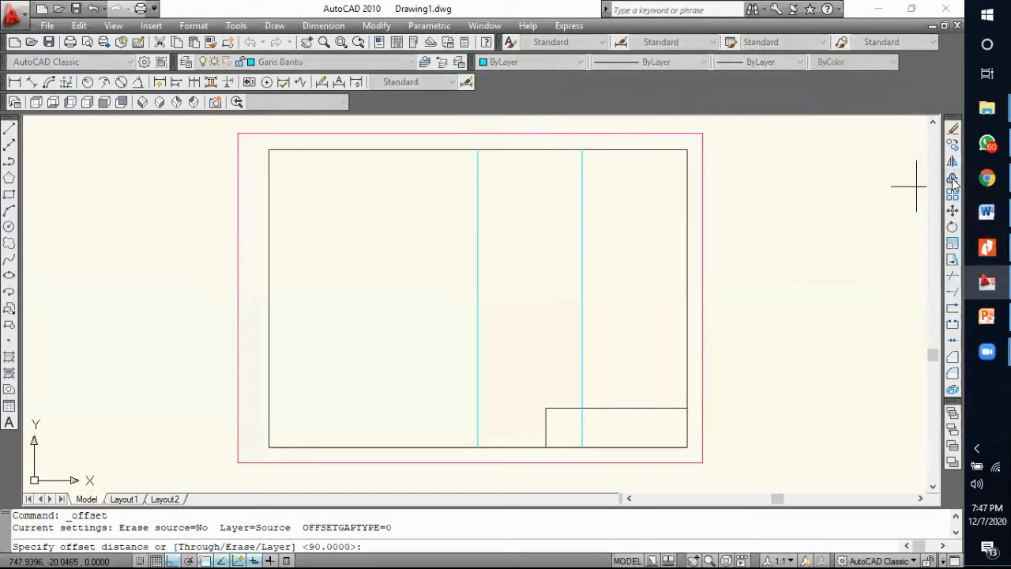
click(477, 200)
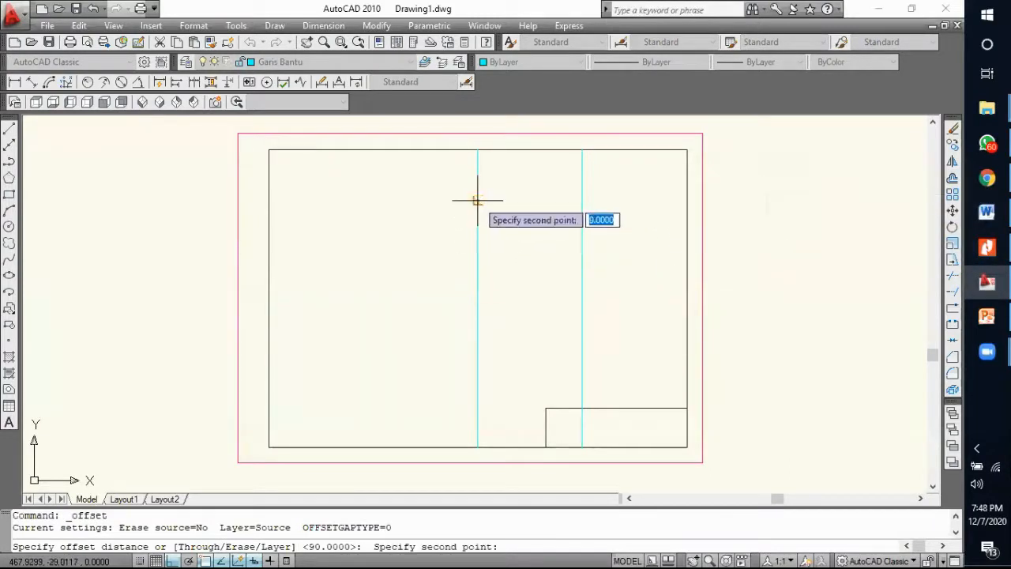
click(582, 201)
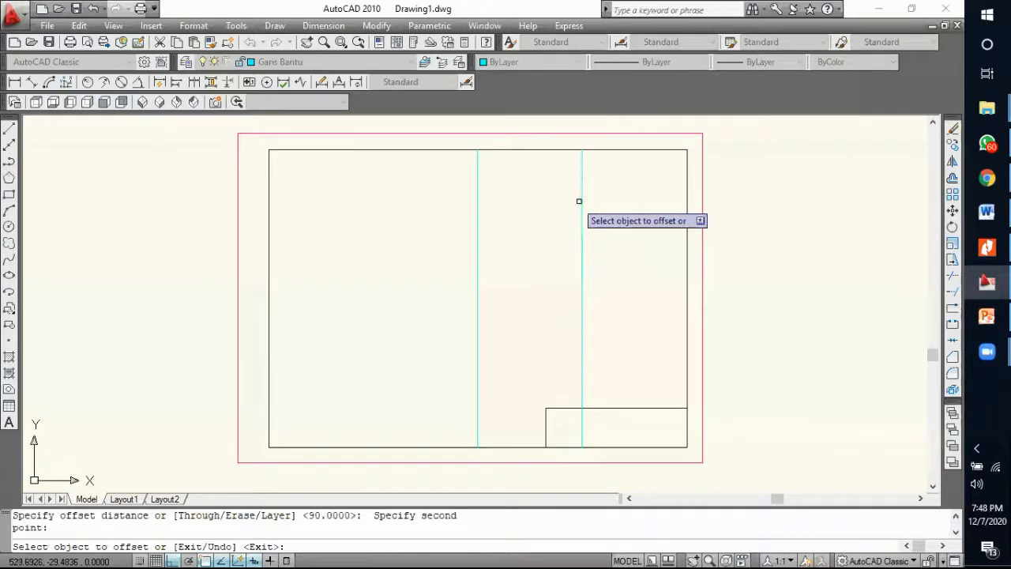
click(478, 231)
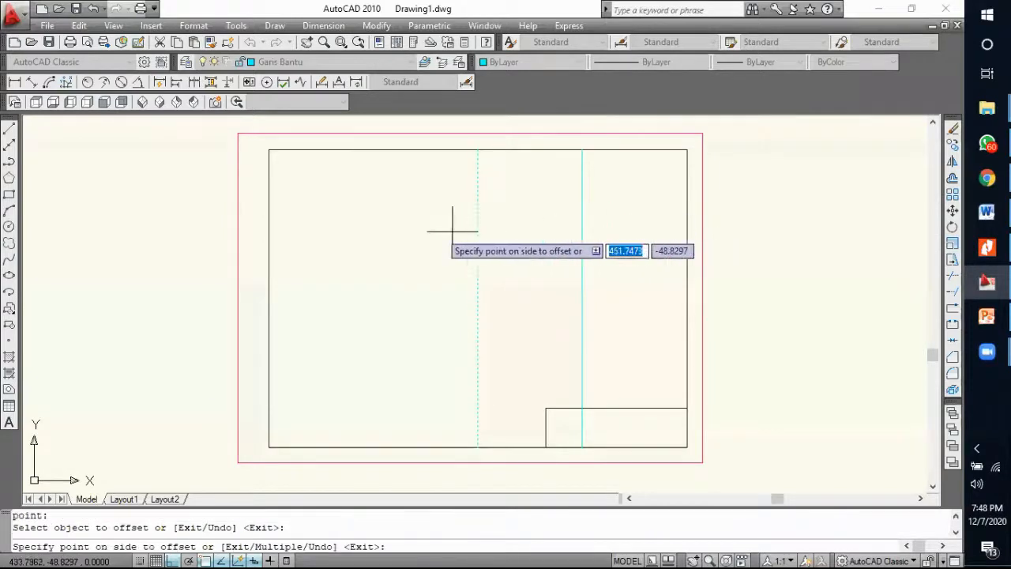
click(411, 226)
key(Escape)
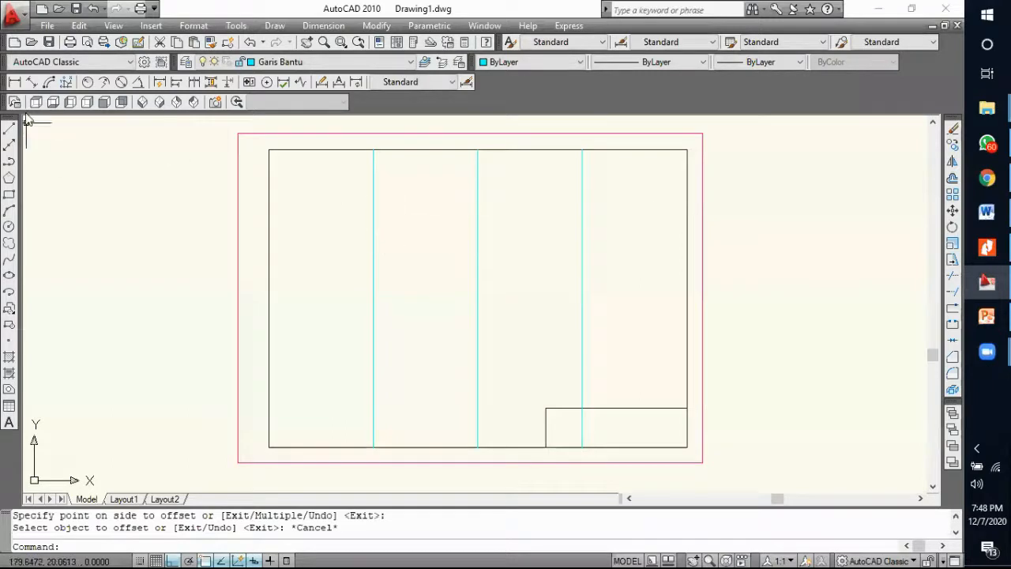
Step: Check the width of the leftmost column with a linear dimension, without placing it
click(15, 82)
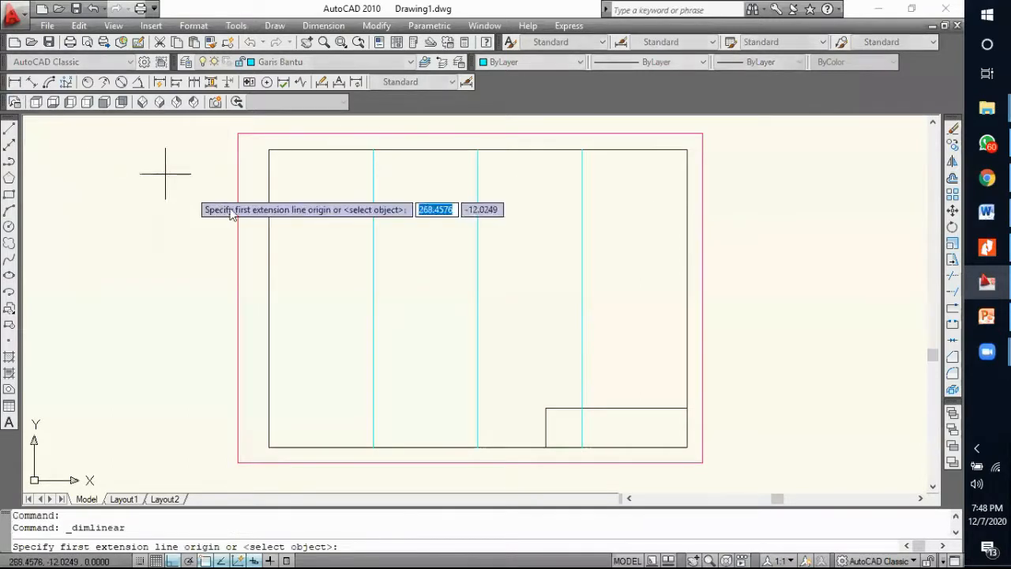
click(271, 219)
click(372, 220)
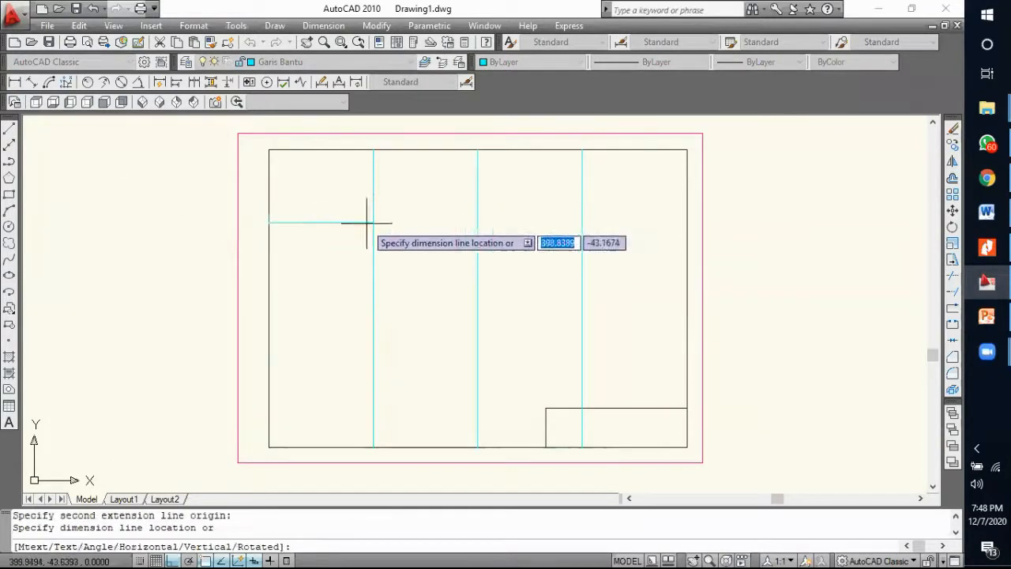
scroll(305, 226, up, 5)
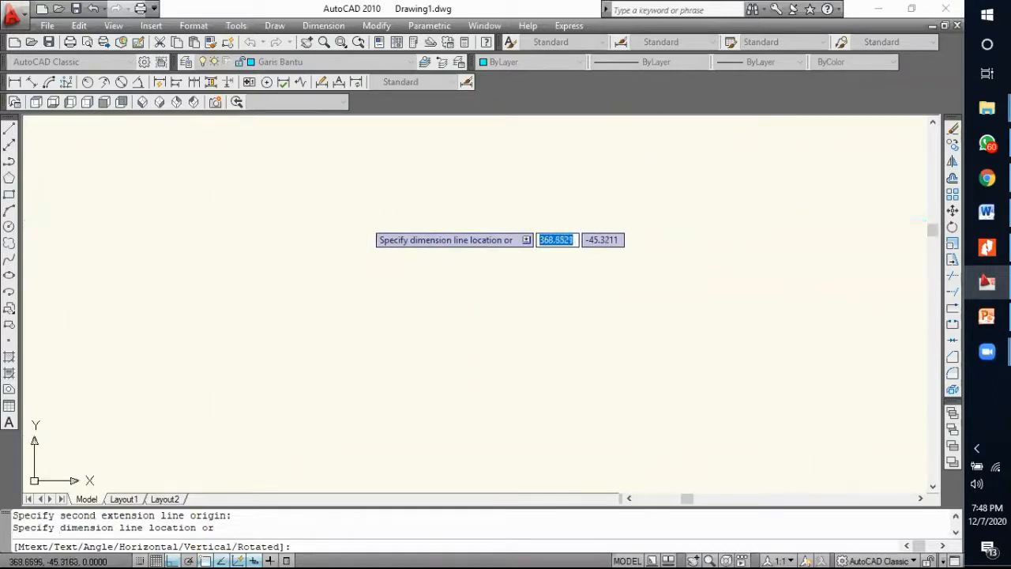
scroll(366, 219, down, 5)
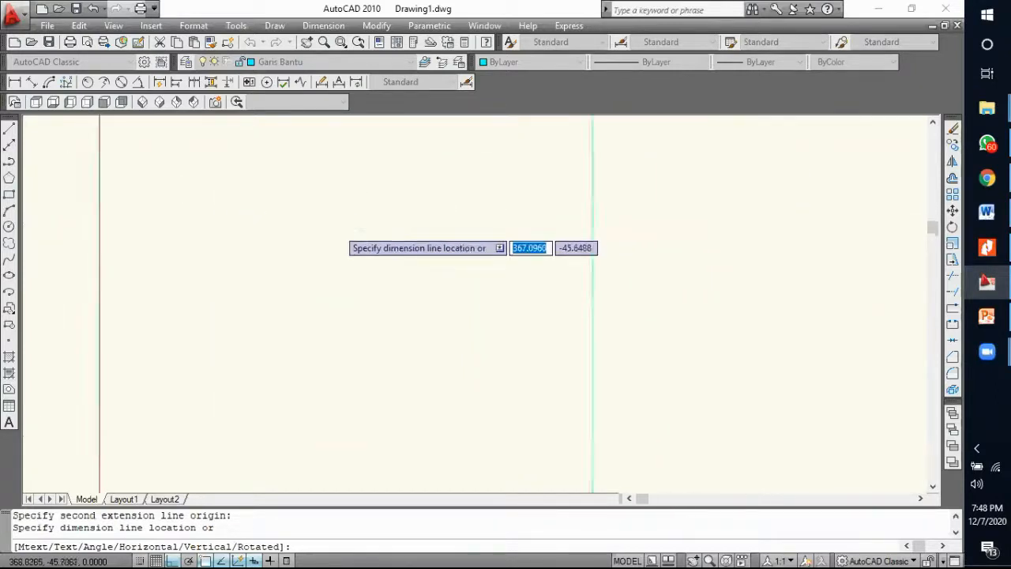
key(Escape)
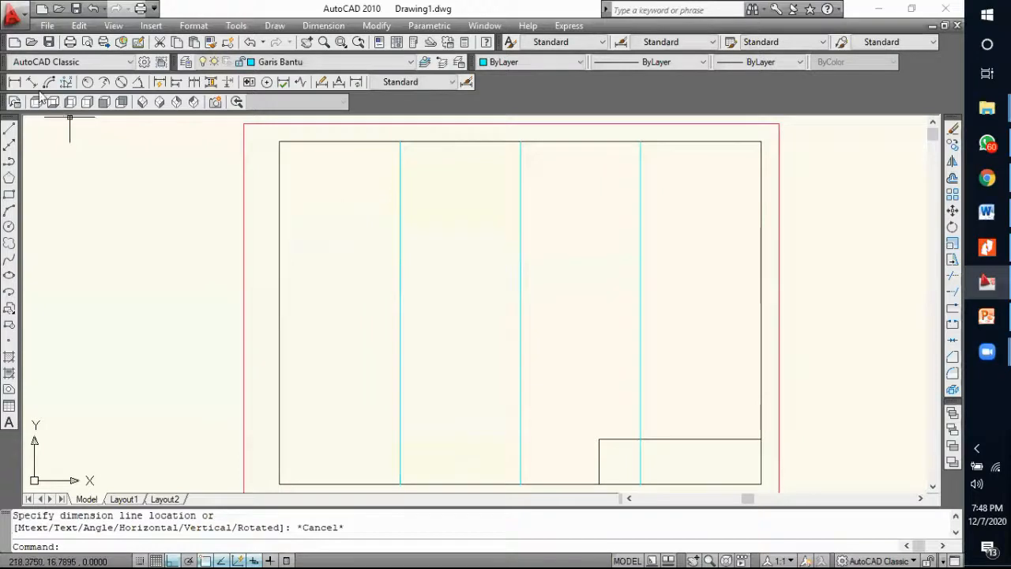
Step: Check the width of the third column, right of the centre line, with a linear dimension preview, and cancel it
click(15, 83)
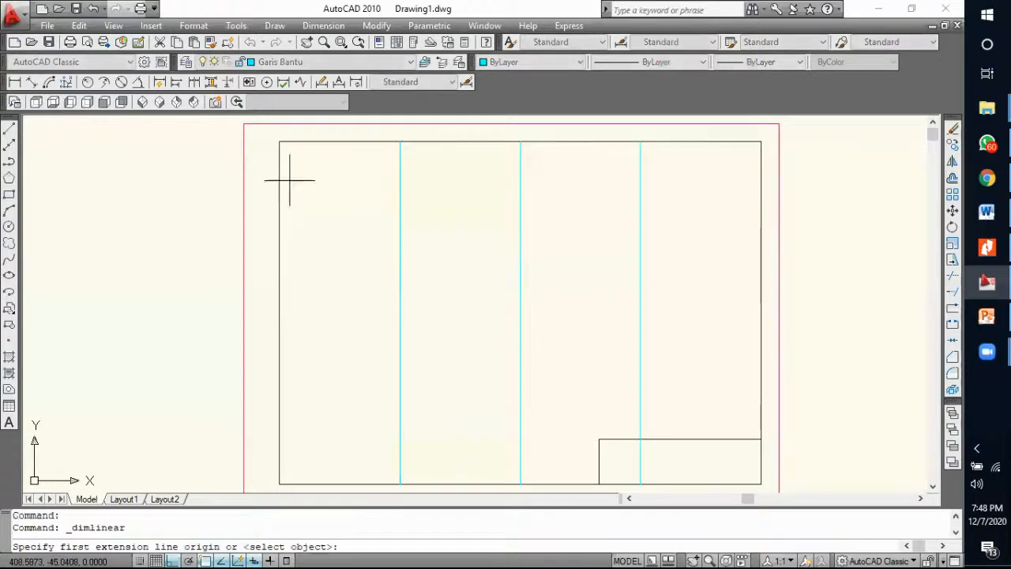
click(521, 244)
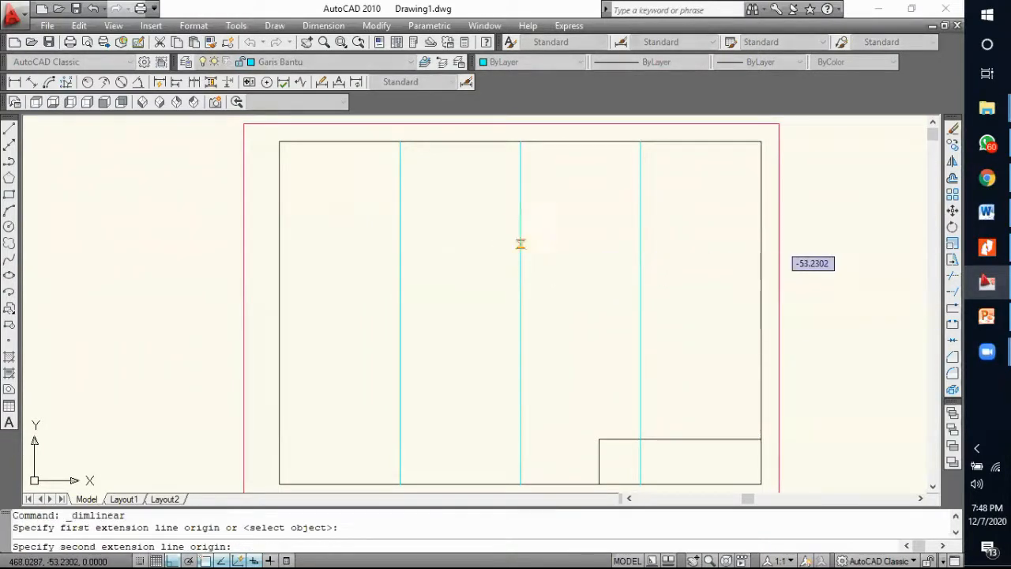
click(640, 244)
scroll(595, 245, up, 6)
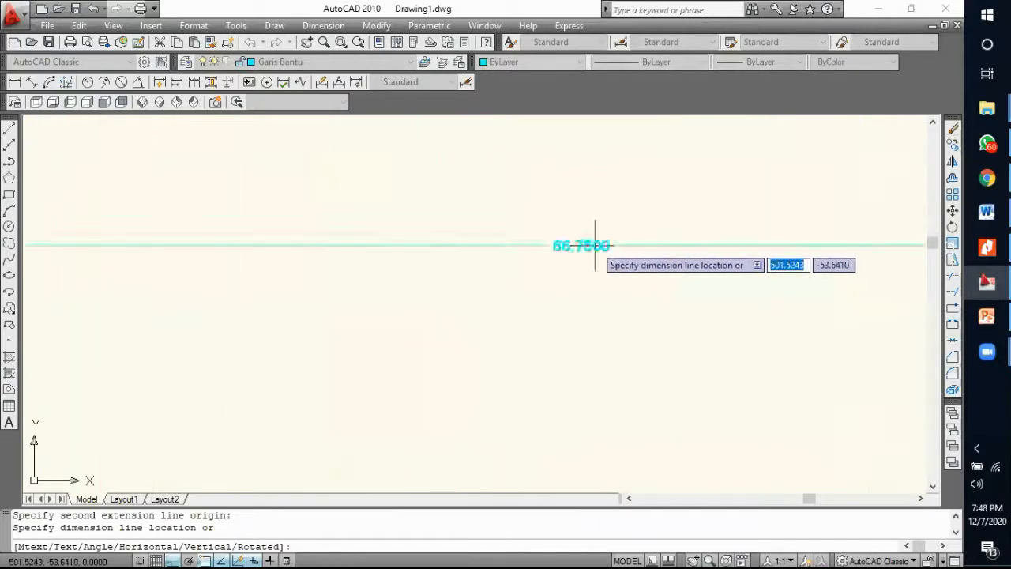
scroll(596, 245, down, 8)
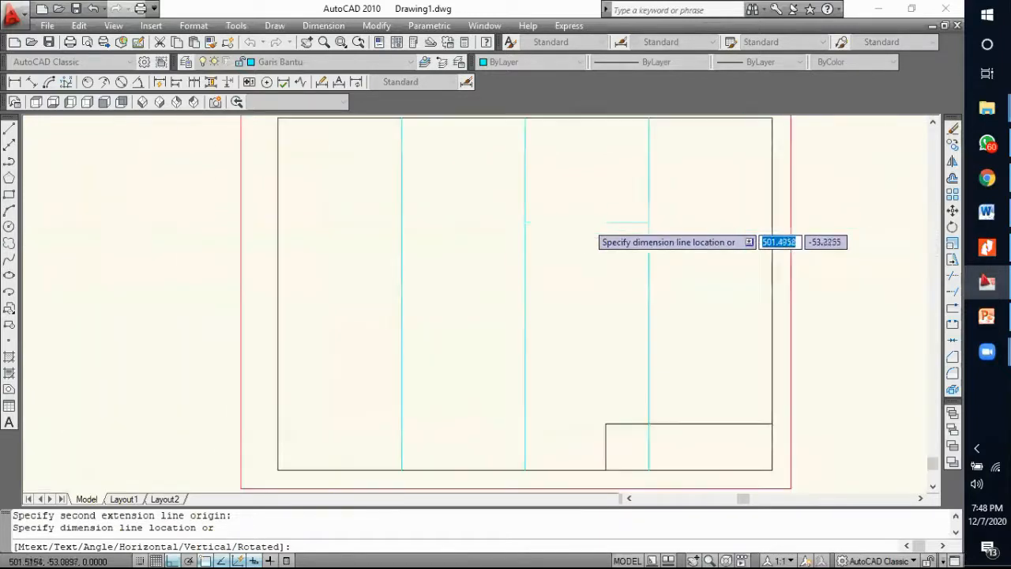
key(Escape)
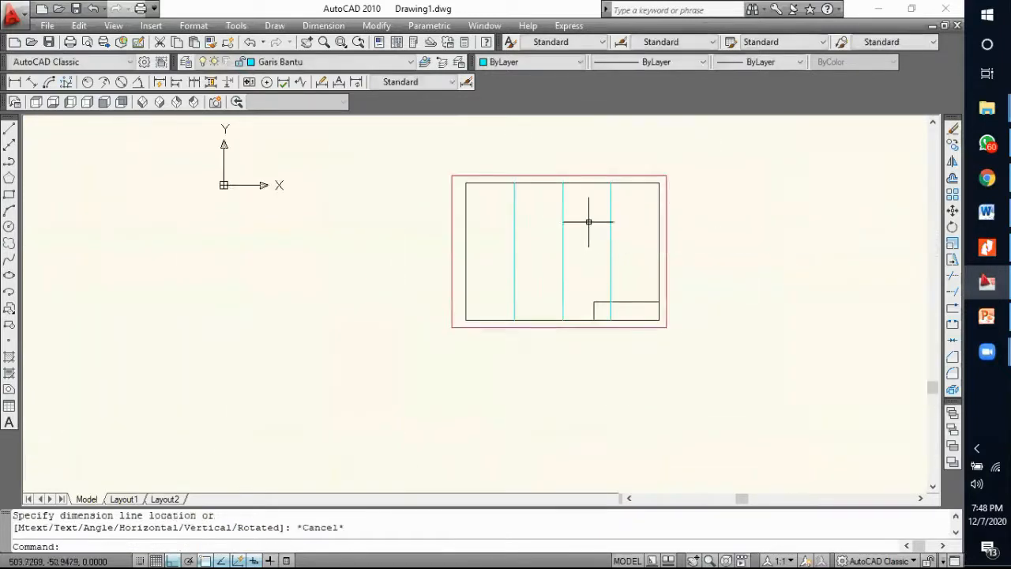
Step: Check the width of the rightmost column with a linear dimension preview, and cancel it
click(14, 82)
scroll(600, 255, up, 2)
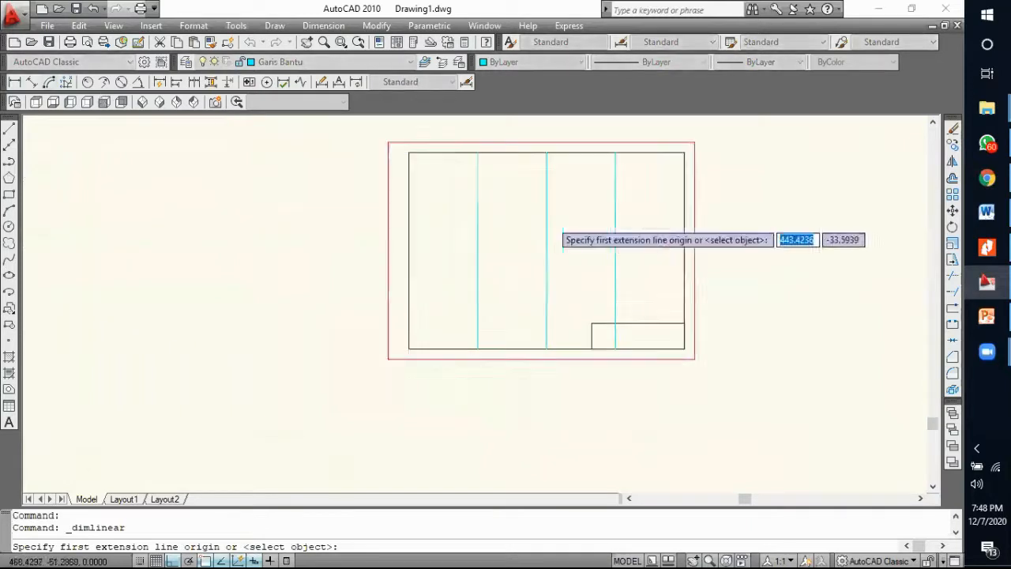
click(615, 221)
click(681, 221)
scroll(645, 221, up, 5)
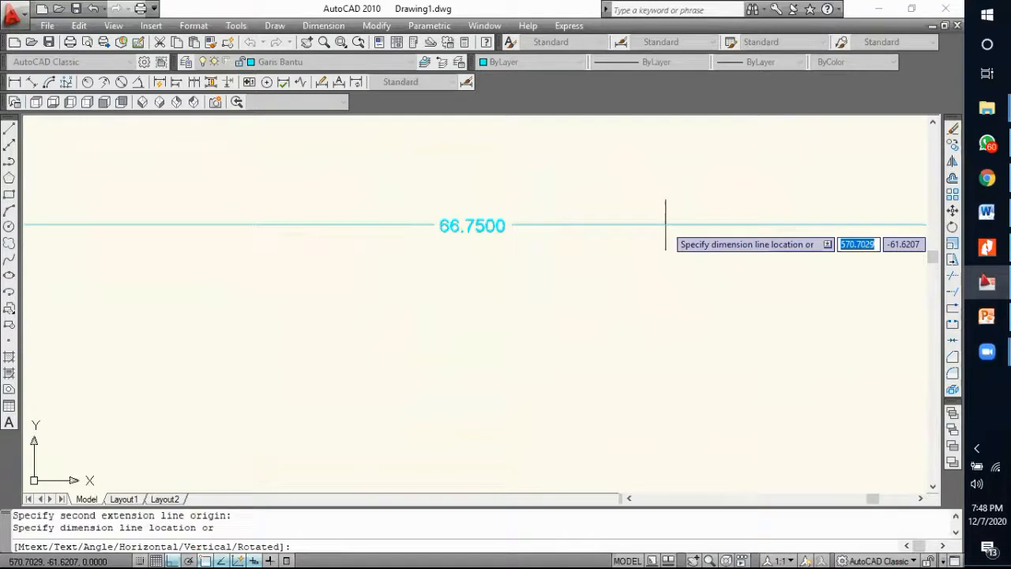
key(Escape)
Step: Draw a horizontal helper line from the midpoint of the left inner border to the midpoint of the right inner border
scroll(600, 260, down, 8)
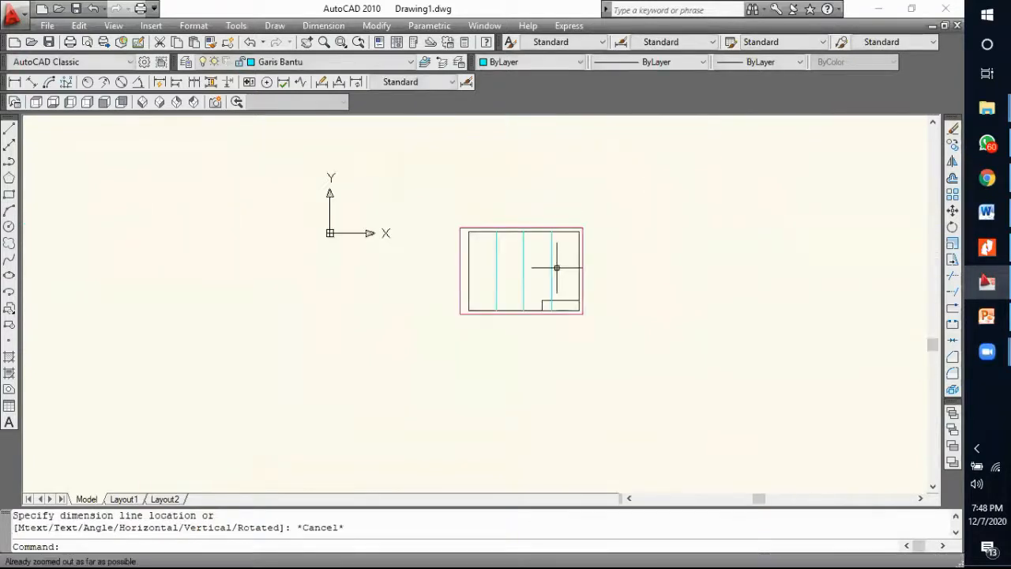
scroll(553, 268, up, 2)
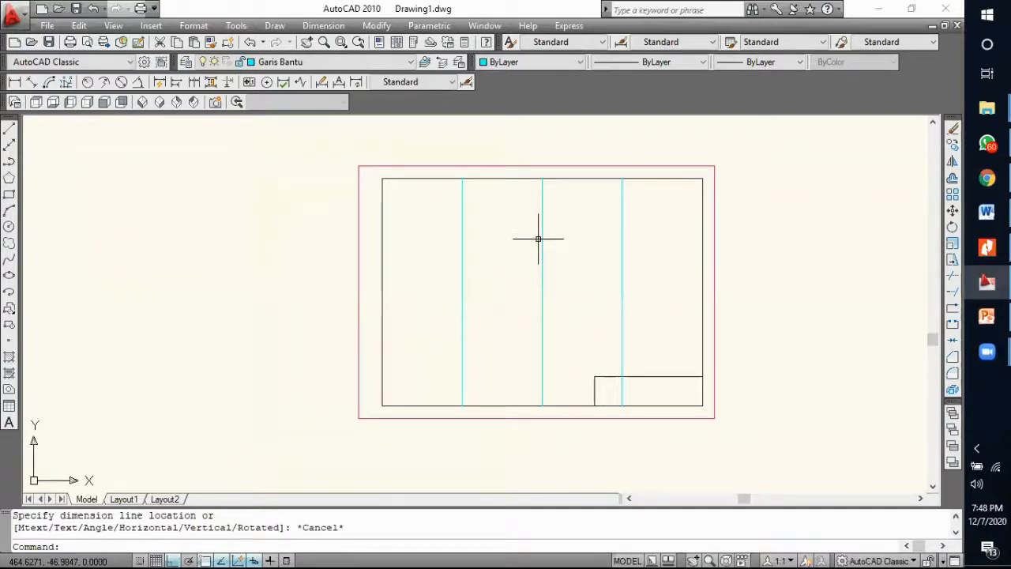
click(9, 130)
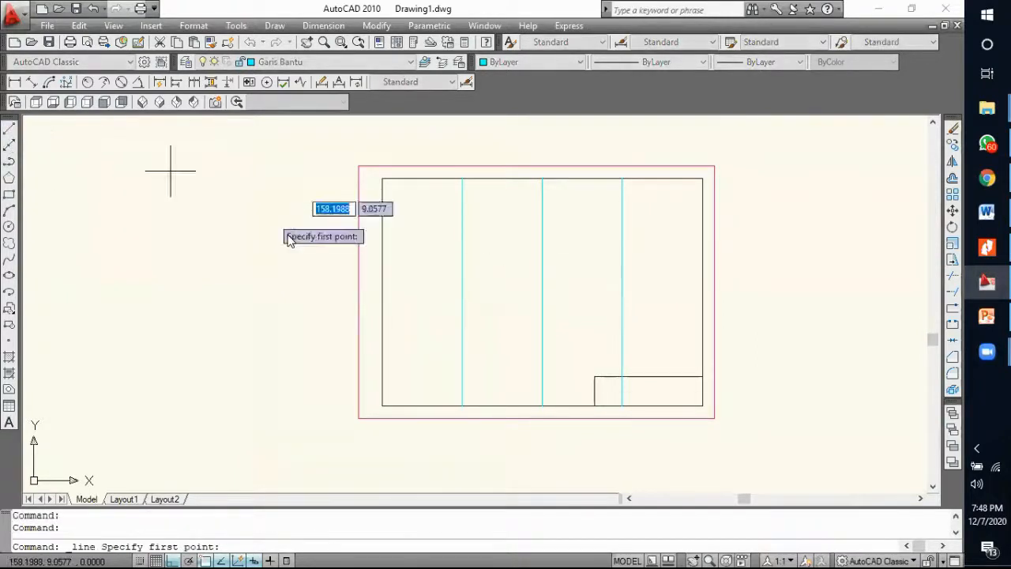
click(382, 292)
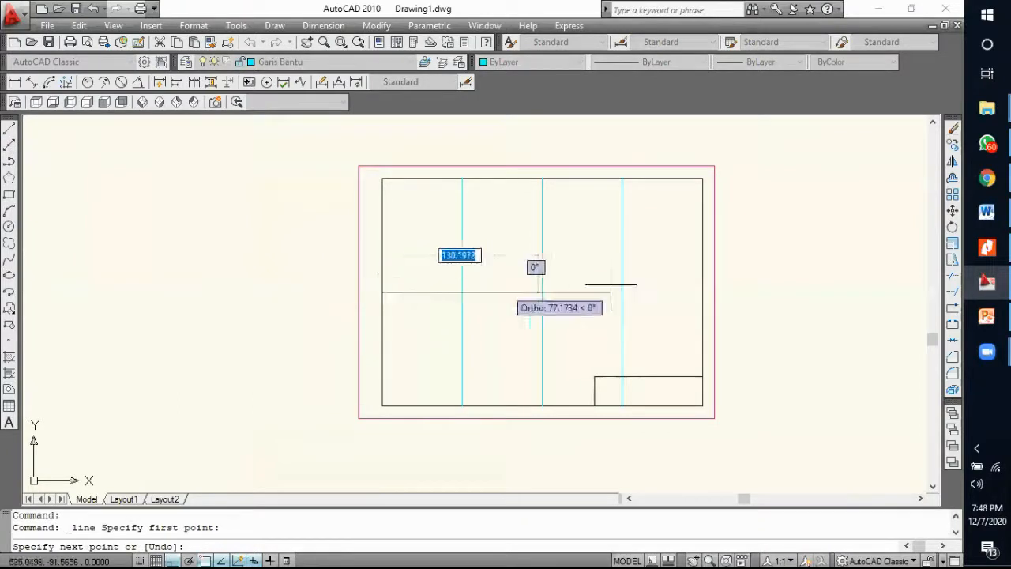
click(702, 292)
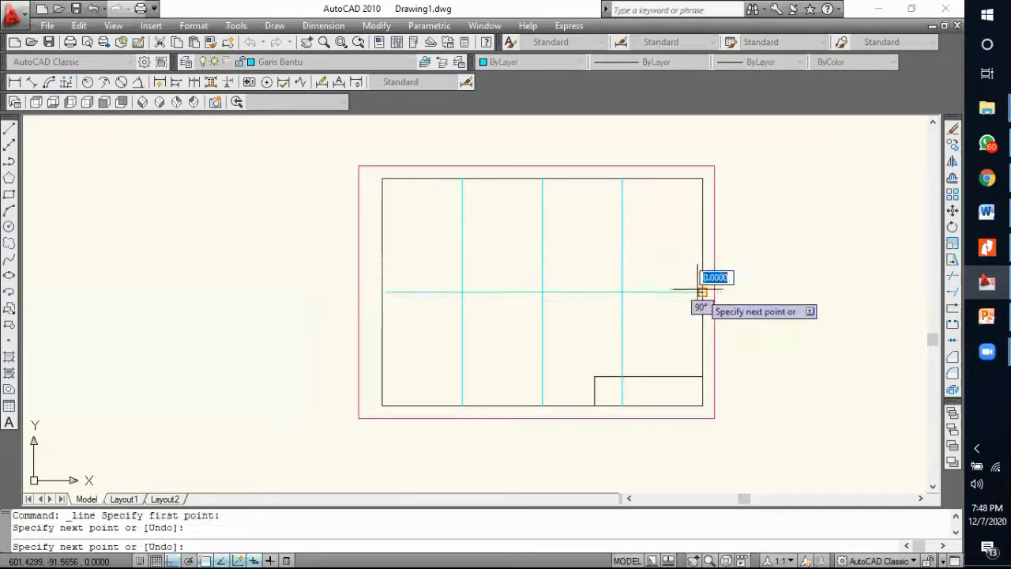
Step: Draw a vertical auxiliary line in the upper part of the leftmost column, from the horizontal helper line up to the top inner border
key(Return)
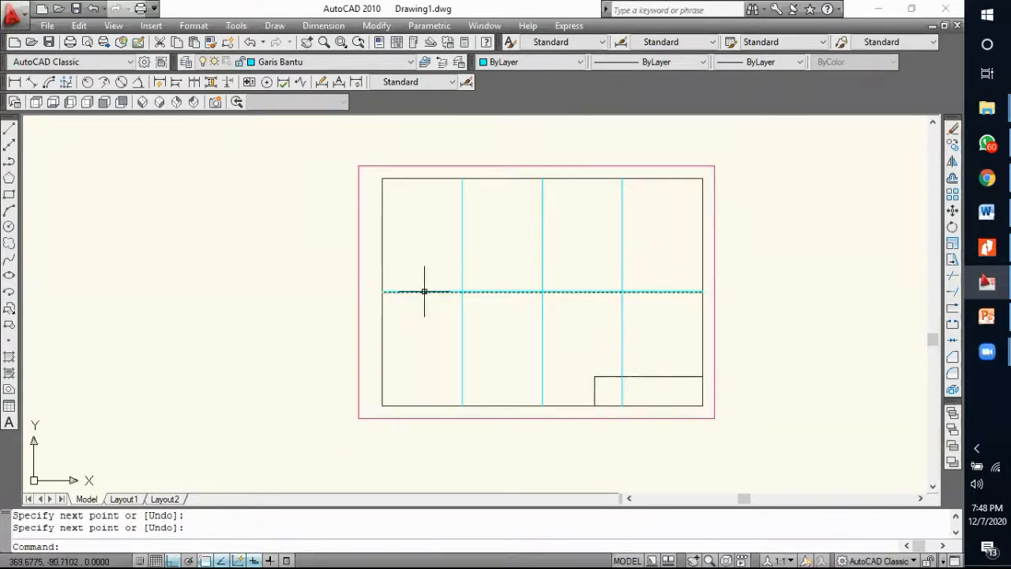
click(10, 129)
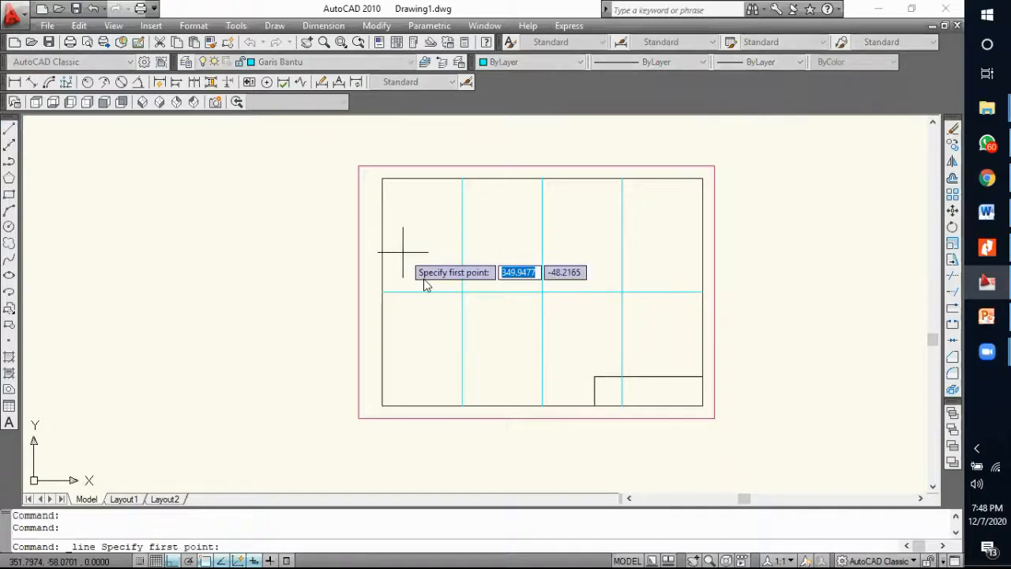
click(409, 292)
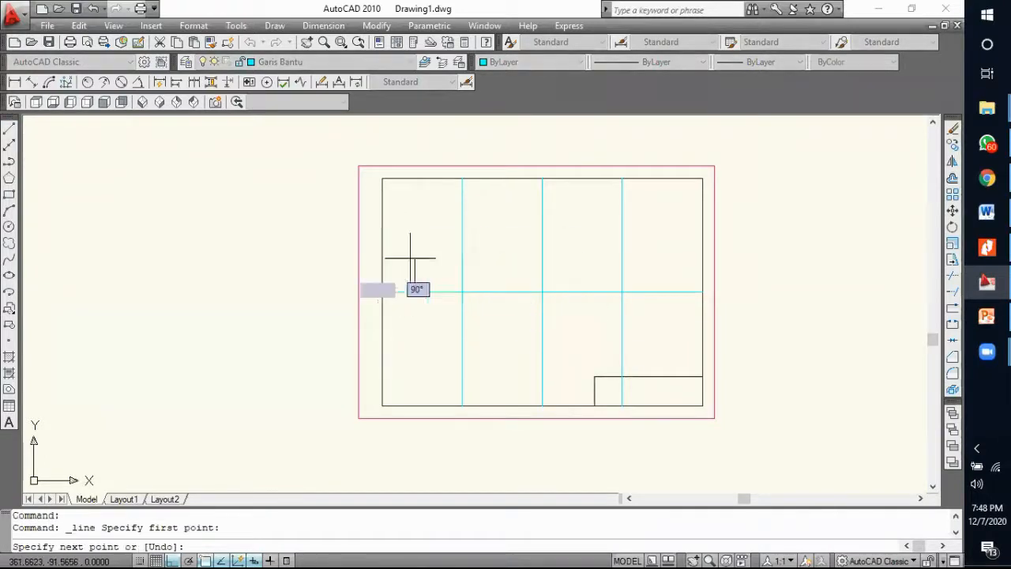
click(413, 178)
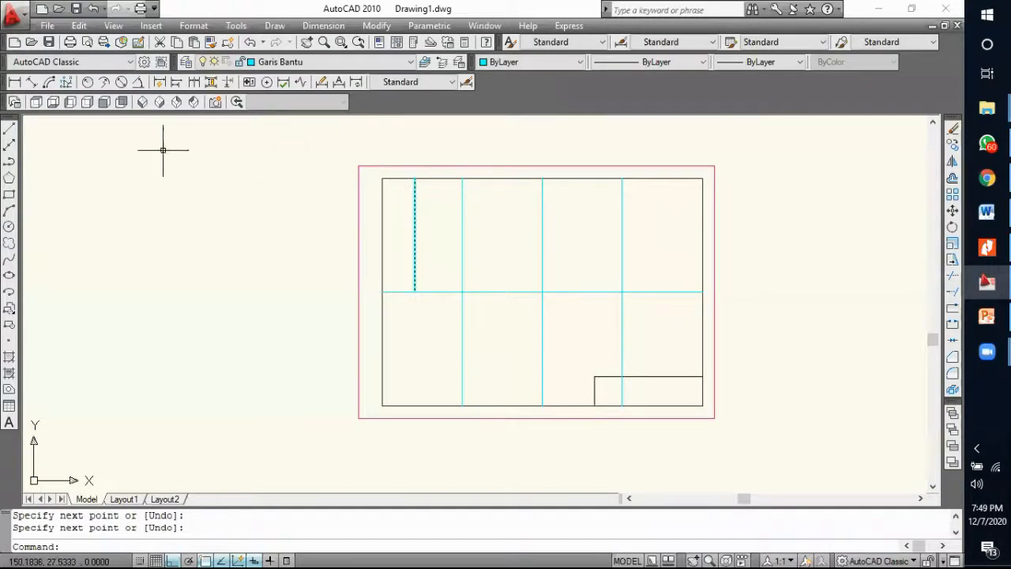
Step: Draw a horizontal helper line from the auxiliary line's midpoint to the right inner border, and erase the auxiliary line
click(10, 129)
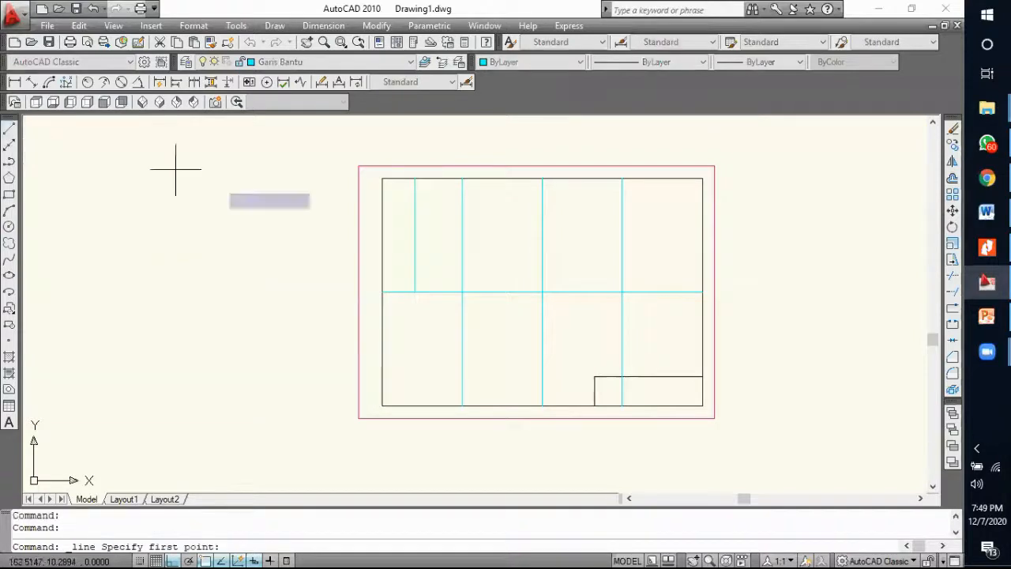
click(415, 235)
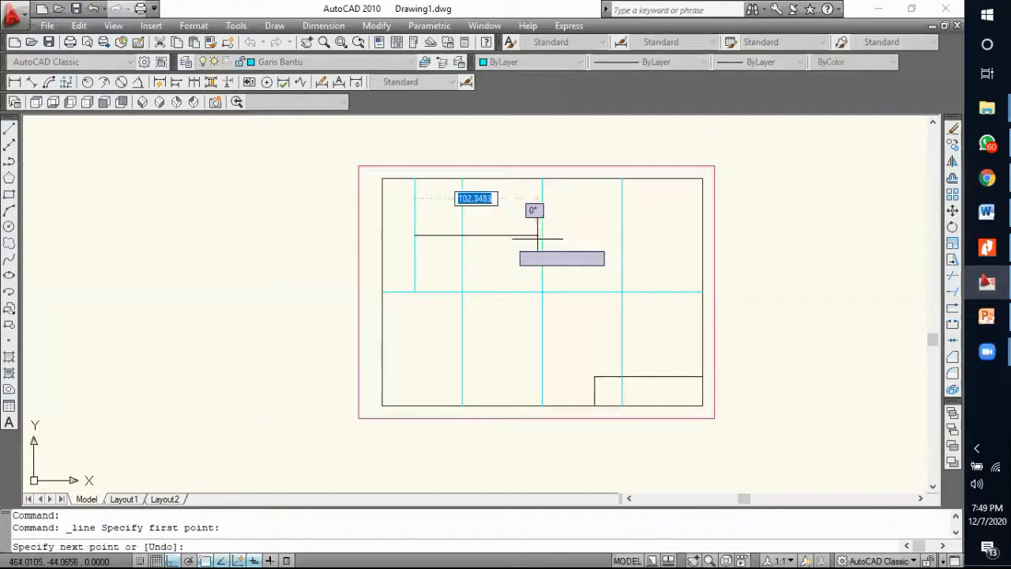
click(702, 234)
key(Return)
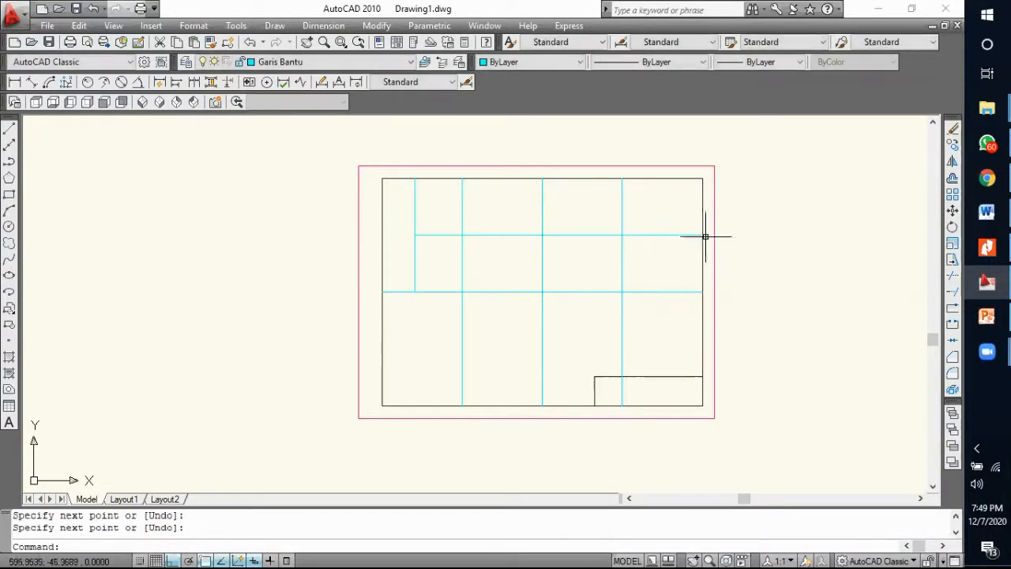
click(413, 261)
key(Delete)
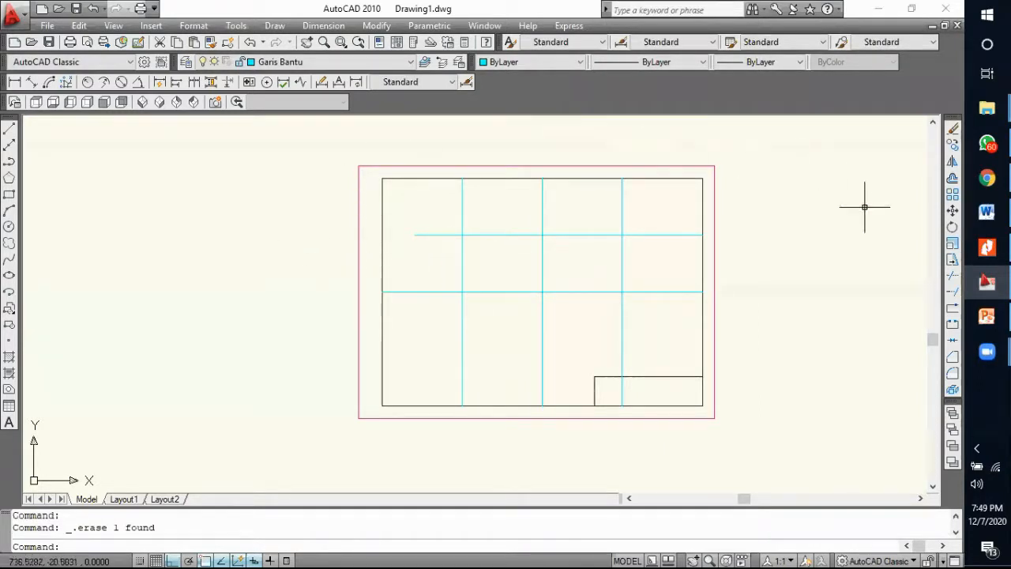
Step: Extend the upper horizontal helper line to the left inner border
click(953, 295)
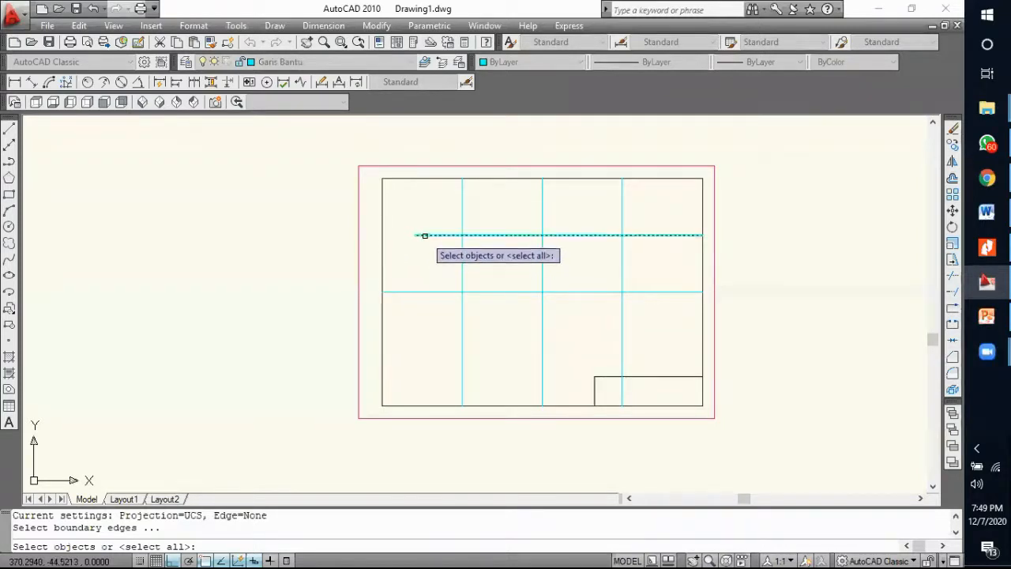
click(382, 247)
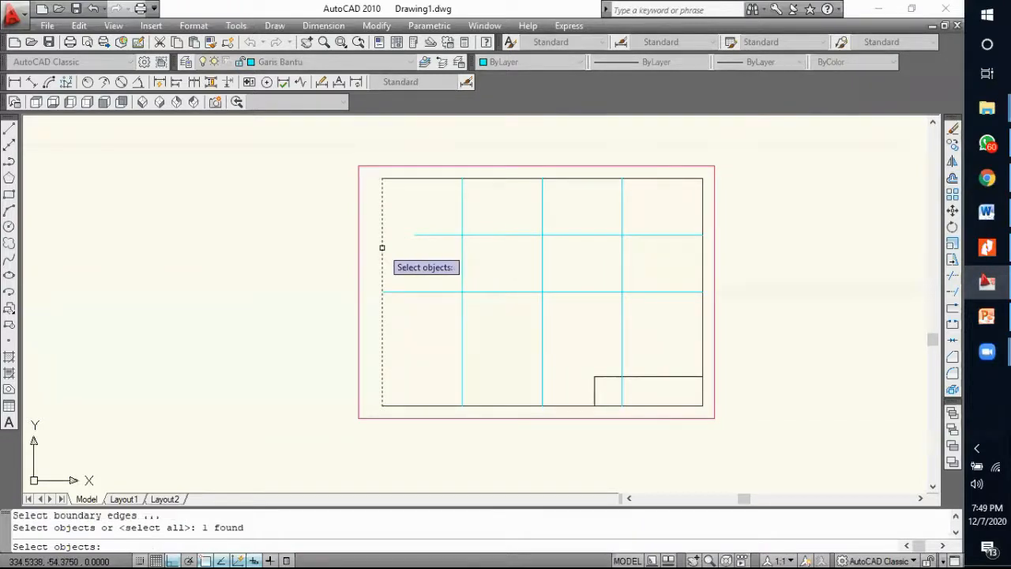
key(Return)
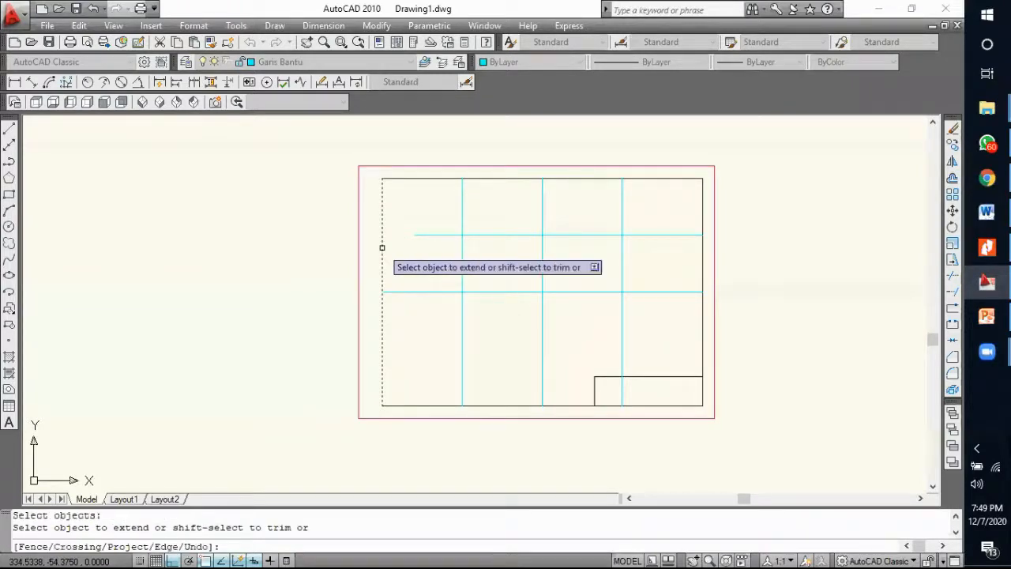
click(423, 235)
key(Return)
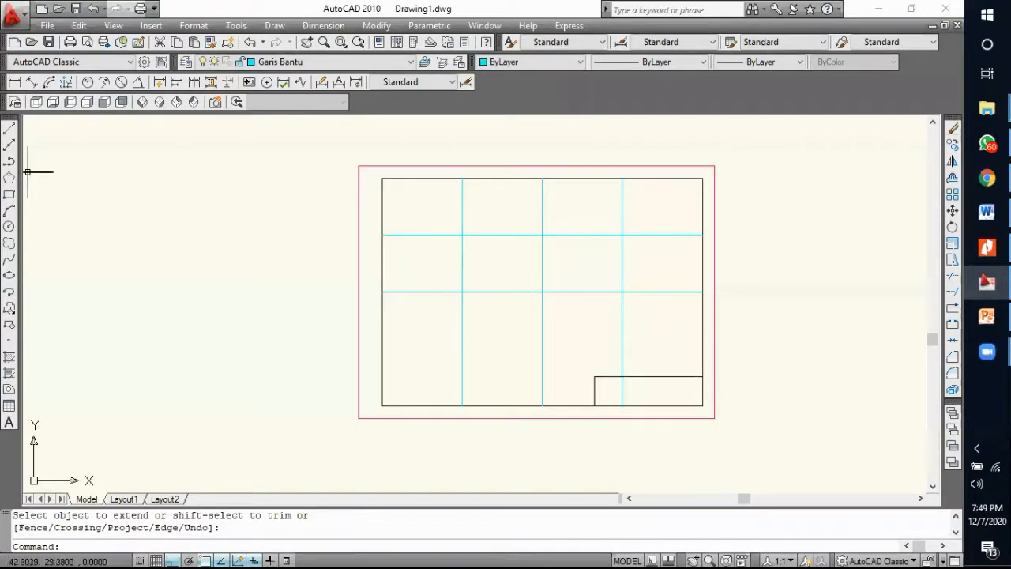
Step: Offset the middle horizontal helper line downward, picking its distance to the upper helper line as the offset distance
click(952, 179)
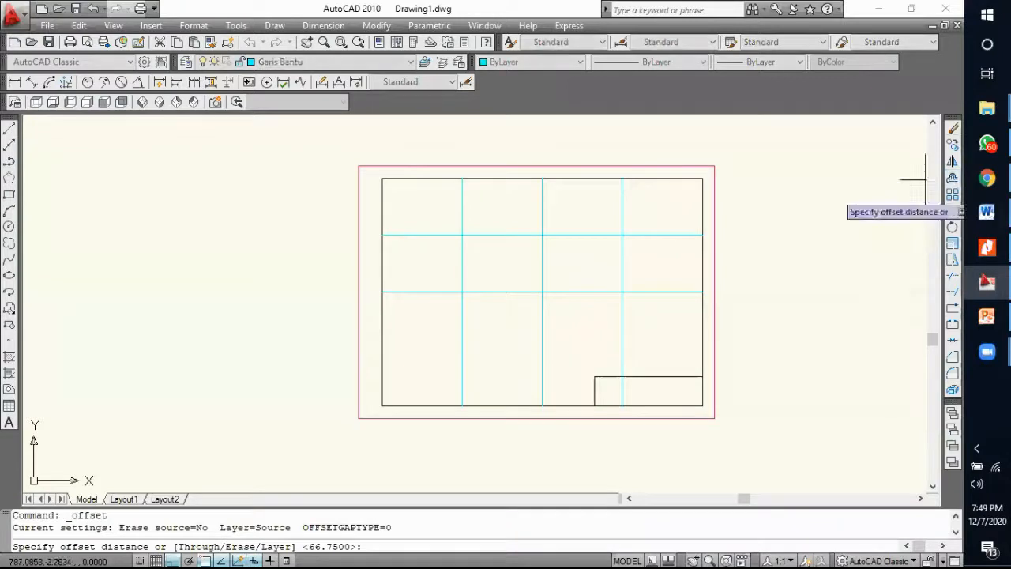
click(423, 291)
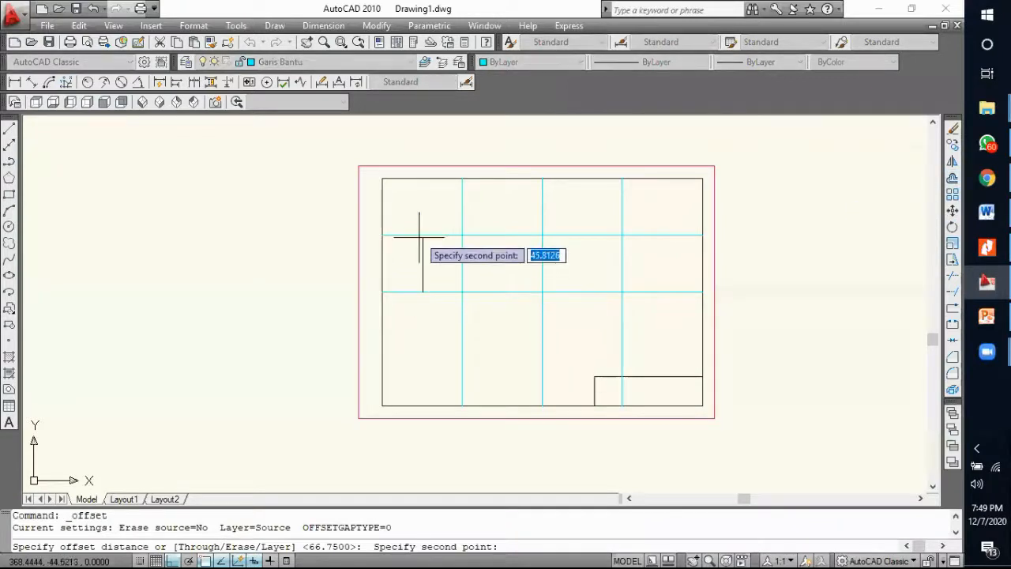
click(422, 235)
click(422, 290)
click(428, 333)
key(Escape)
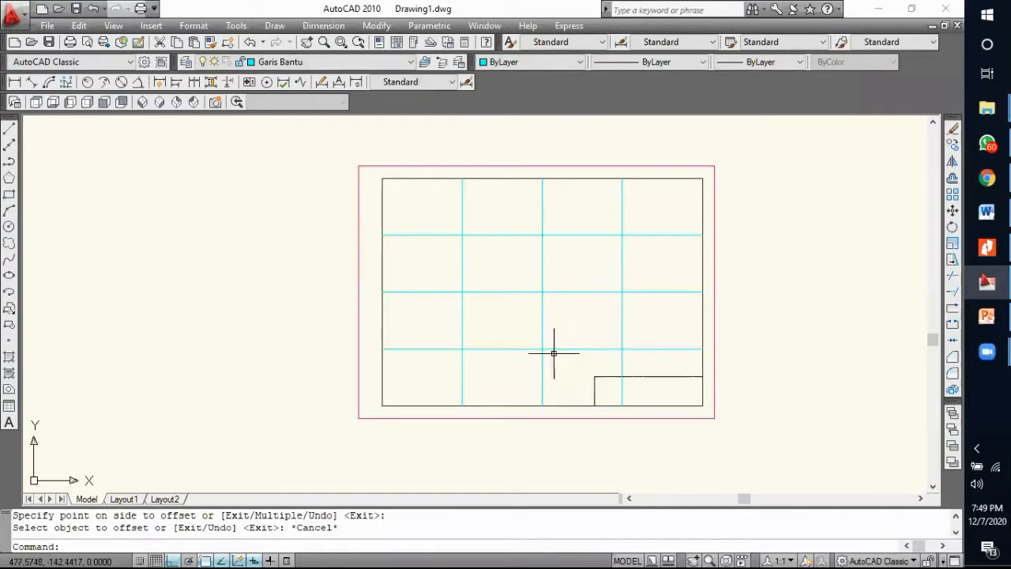
Step: Trim away the part of the lowest horizontal helper line to the right of the central vertical line
click(951, 278)
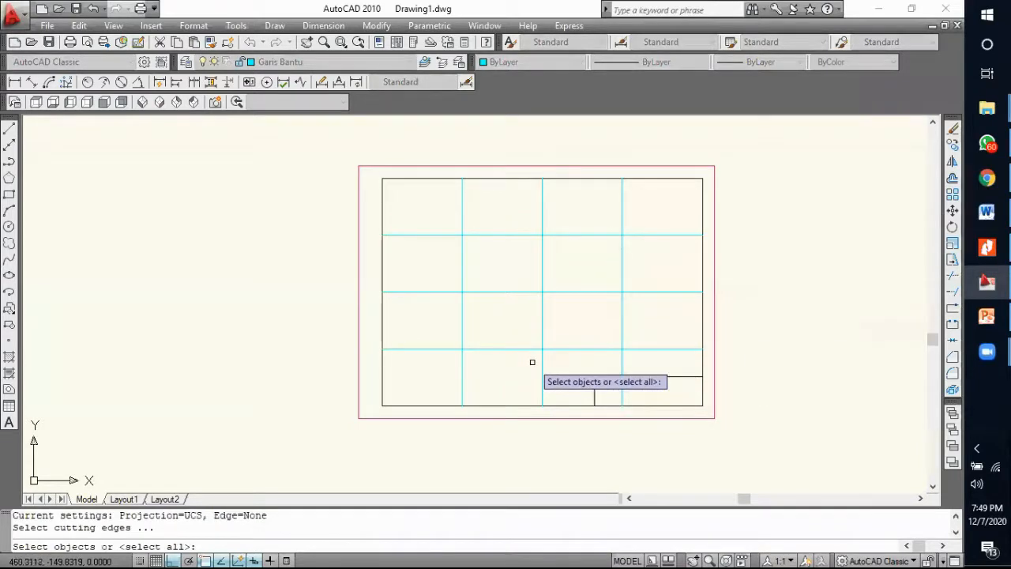
click(542, 357)
key(Return)
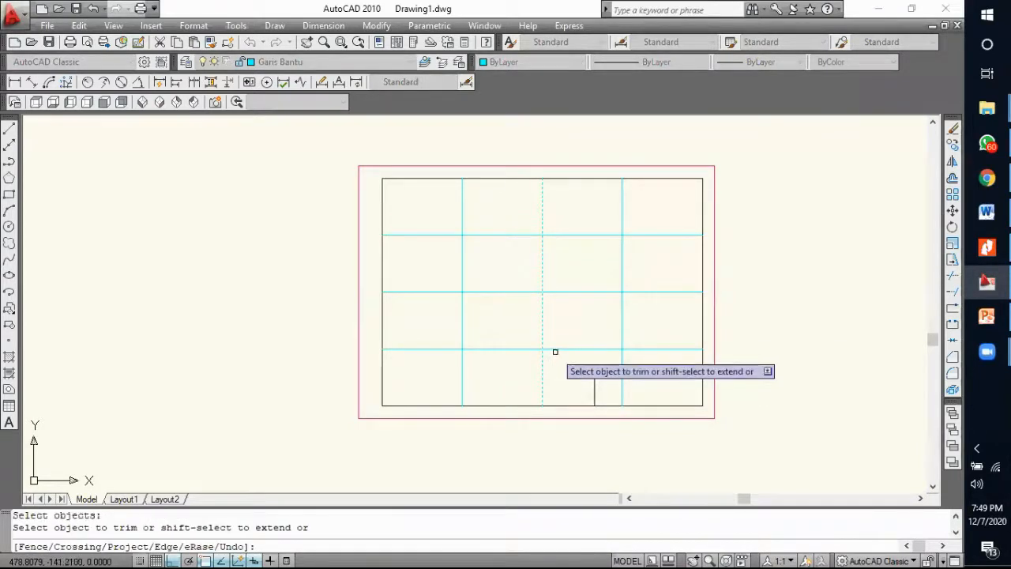
click(555, 348)
key(Return)
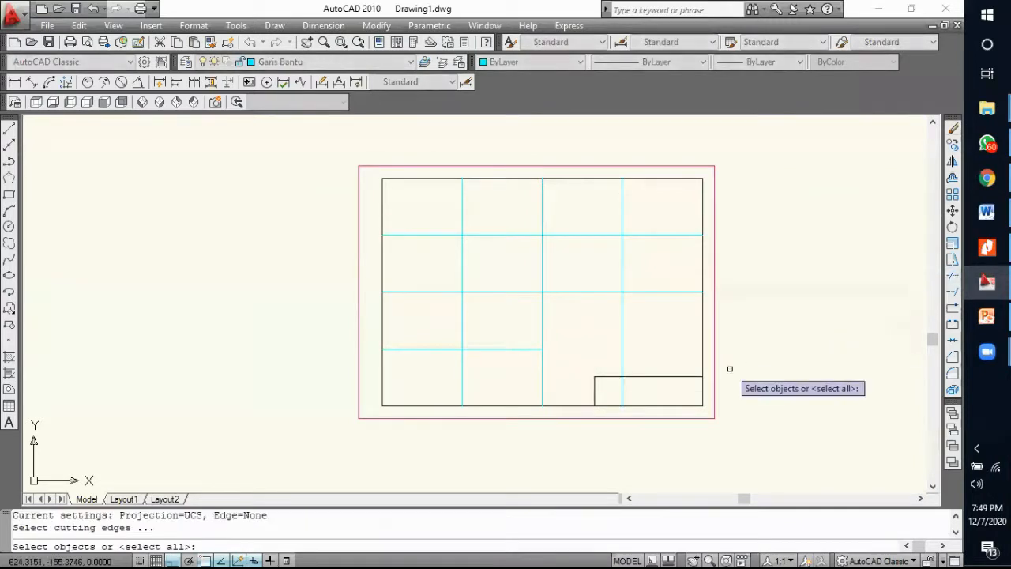
Step: Trim the third vertical helper line at the title block's upper edge, removing the part inside the title block
click(648, 376)
key(Return)
click(621, 387)
key(Return)
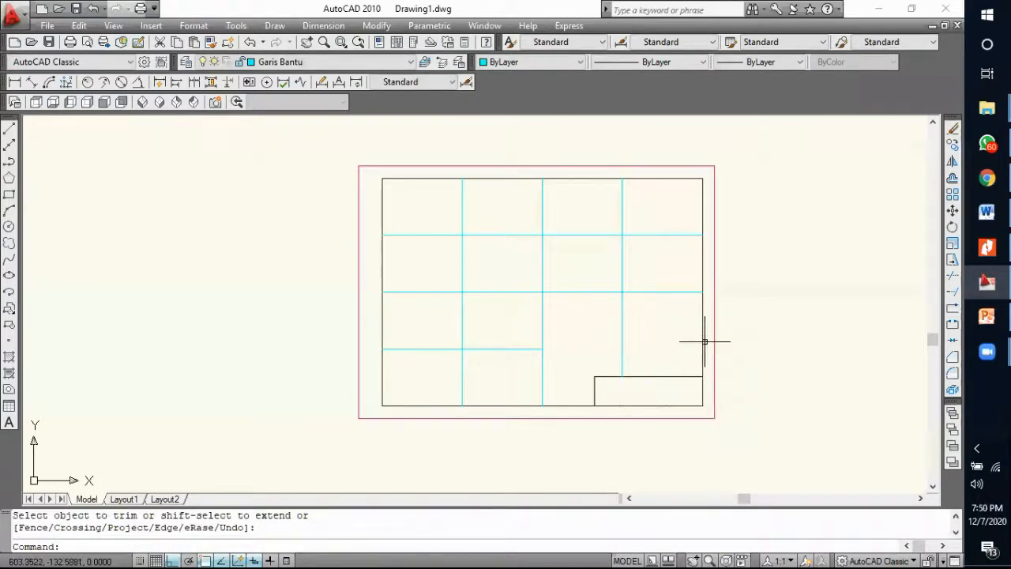
Step: Draw a vertical auxiliary line in the rightmost column, from the middle horizontal helper line down to the title block's upper edge
click(9, 129)
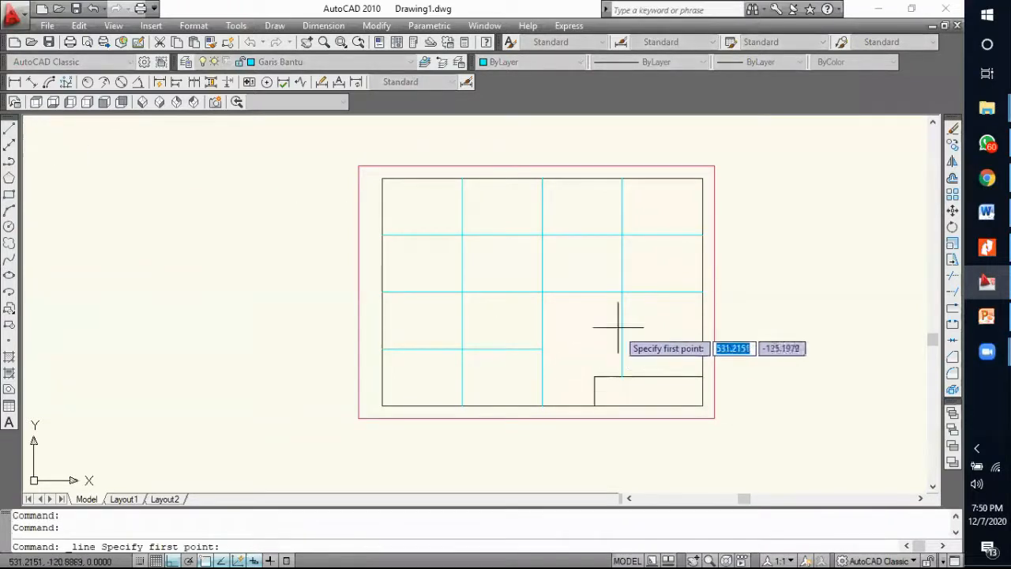
click(662, 293)
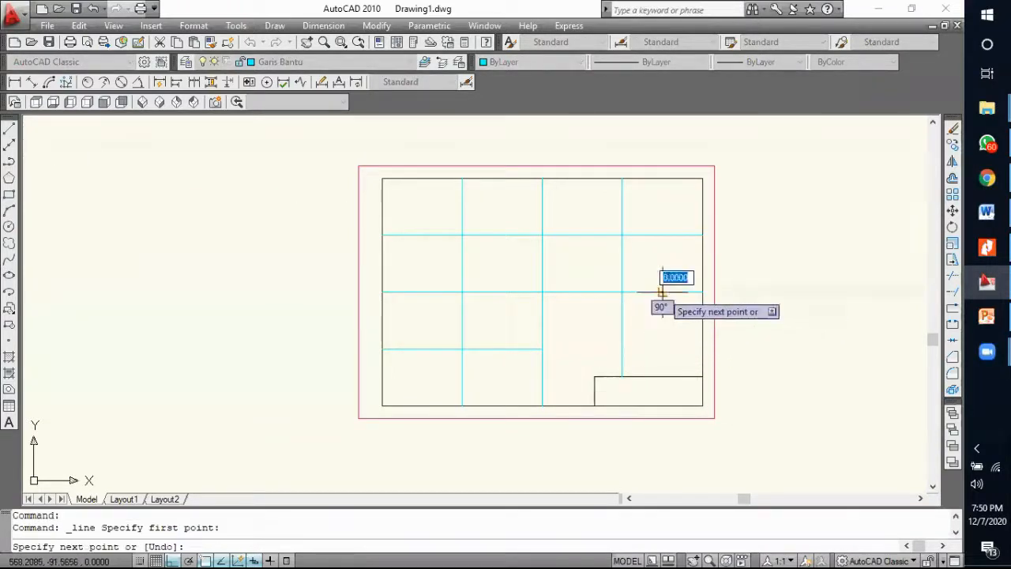
click(662, 377)
key(Return)
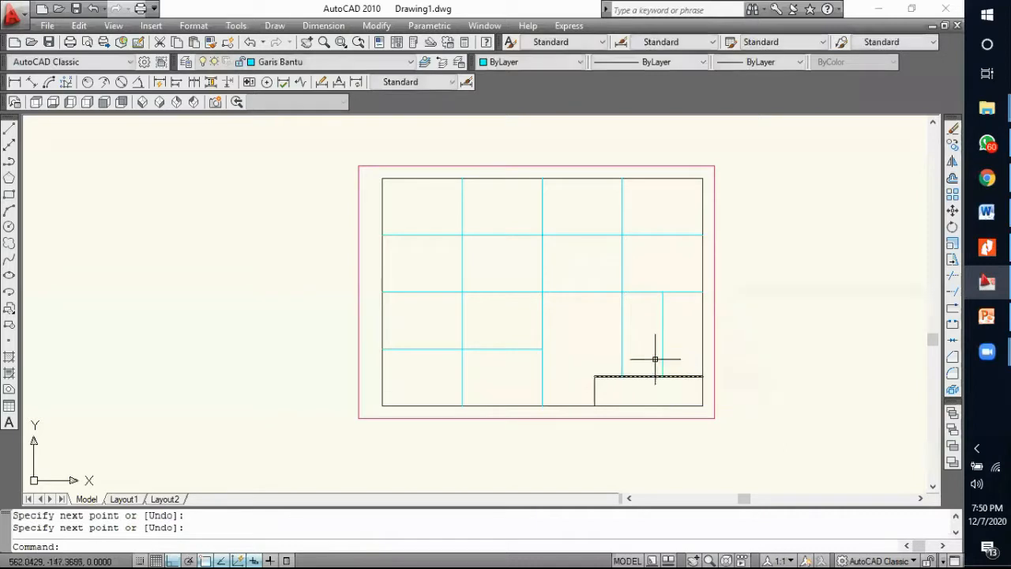
Step: Draw a horizontal helper line from the auxiliary line's midpoint to the central vertical line, and erase the auxiliary line
click(9, 129)
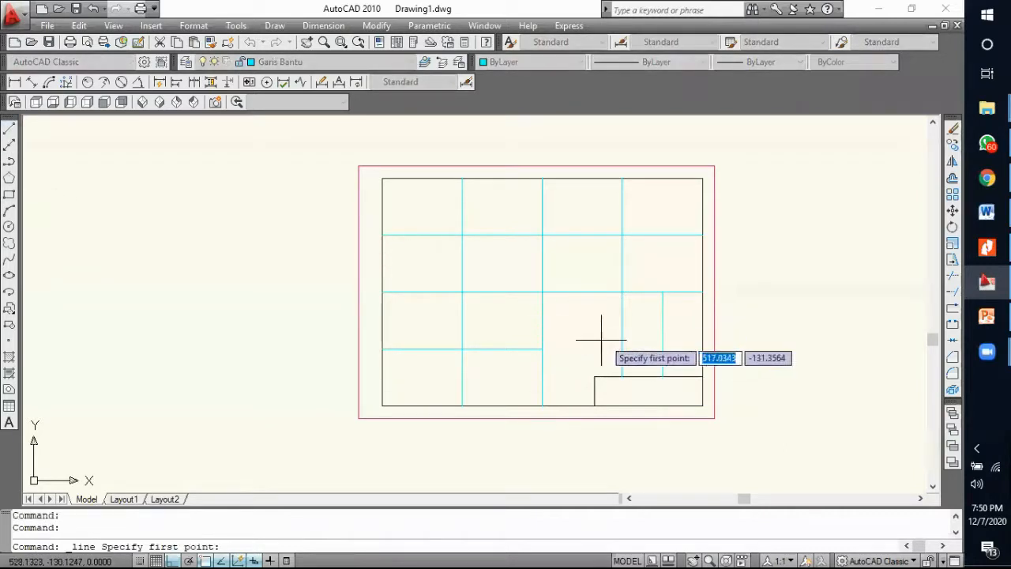
click(657, 335)
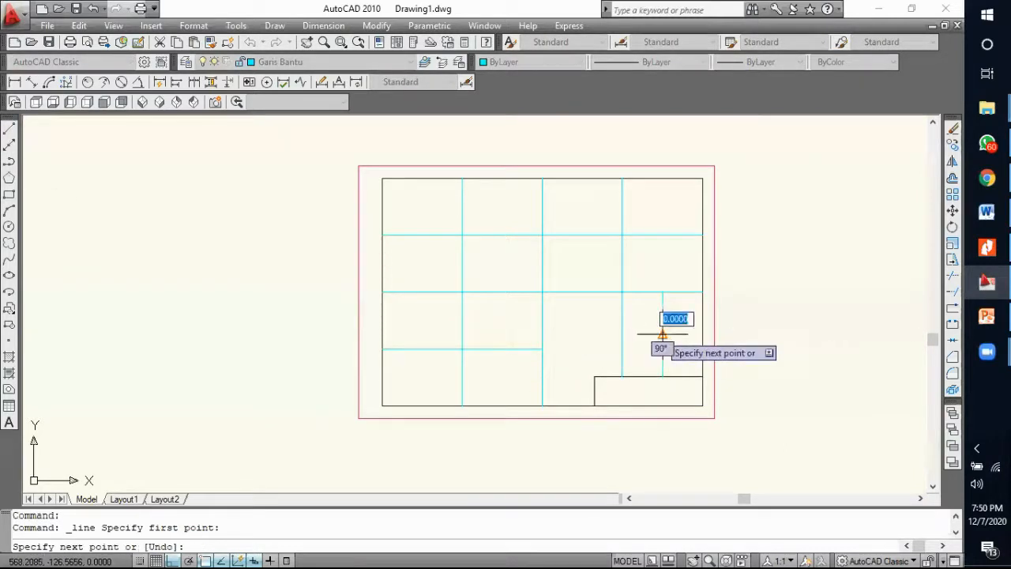
click(542, 335)
key(Return)
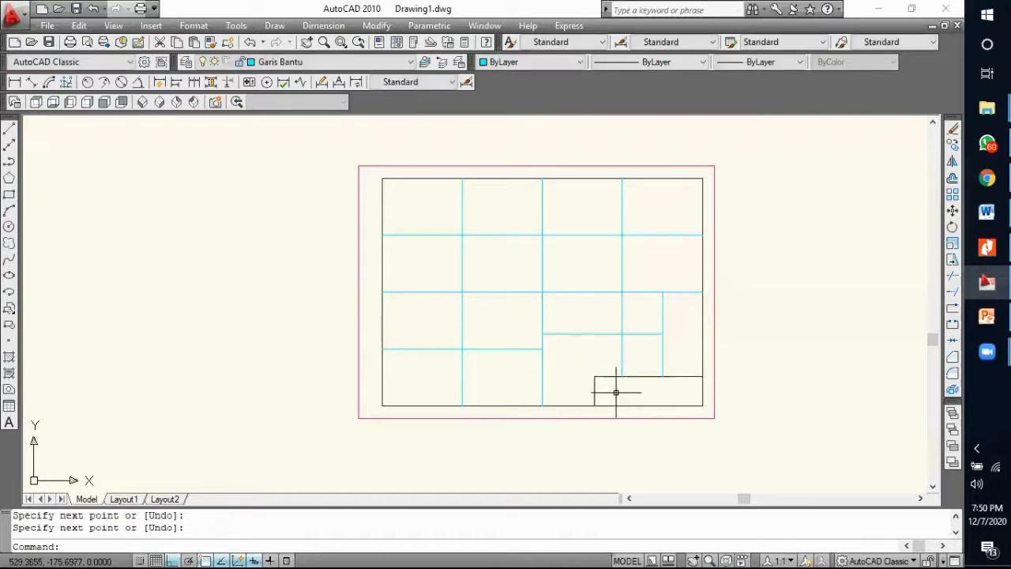
click(667, 353)
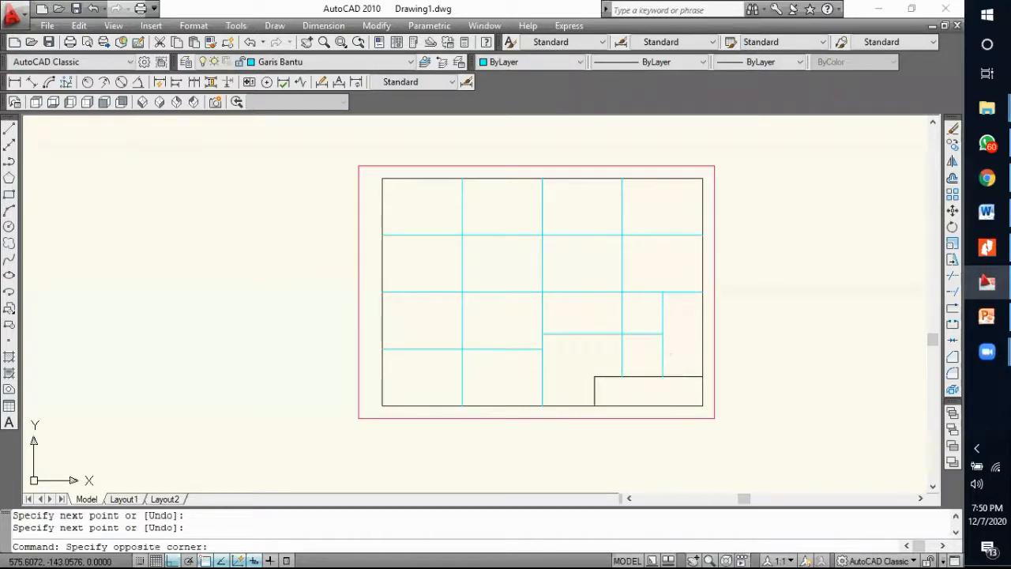
click(656, 353)
key(Delete)
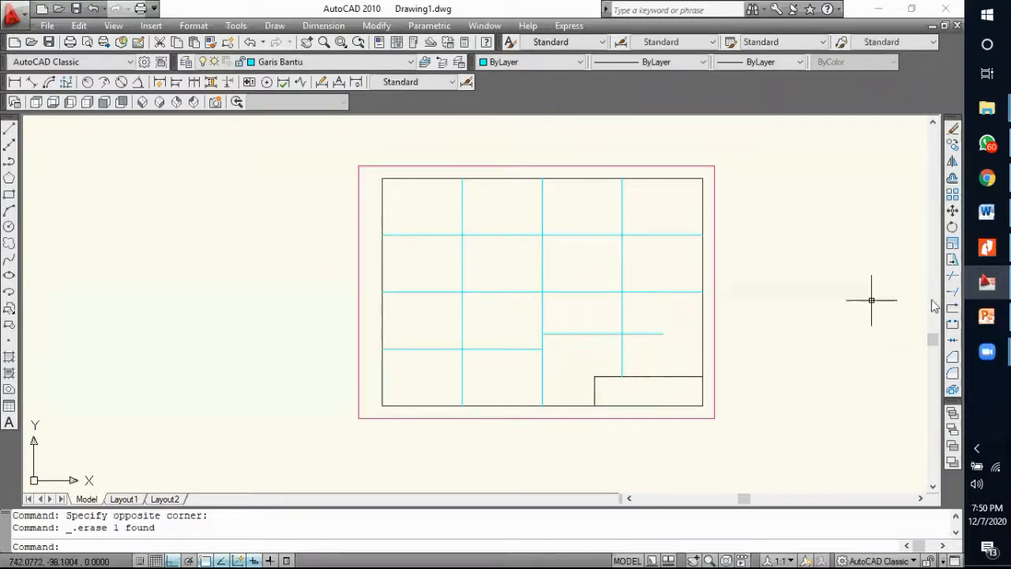
Step: Extend the short horizontal helper line above the title block to the right inner border
click(954, 292)
click(701, 344)
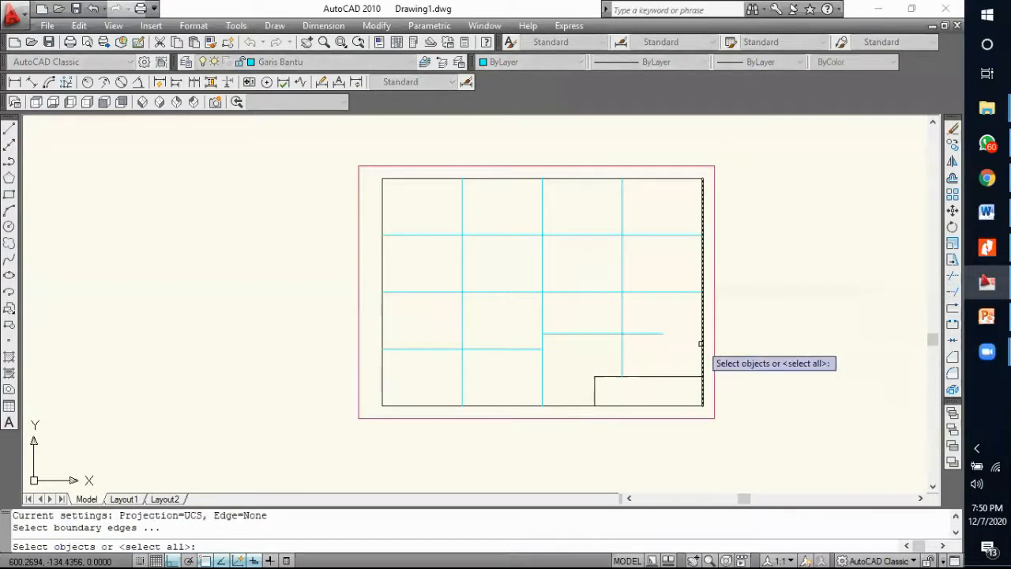
key(Return)
click(661, 333)
key(Return)
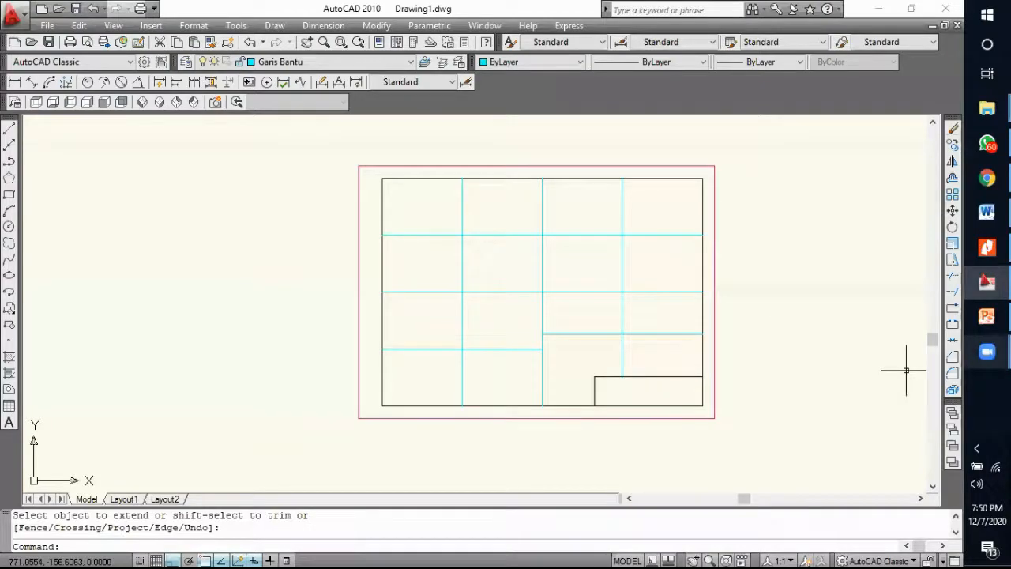
Step: Switch to PowerPoint and examine the plane-shapes reference on slide 2 as a full-screen slide show
click(986, 316)
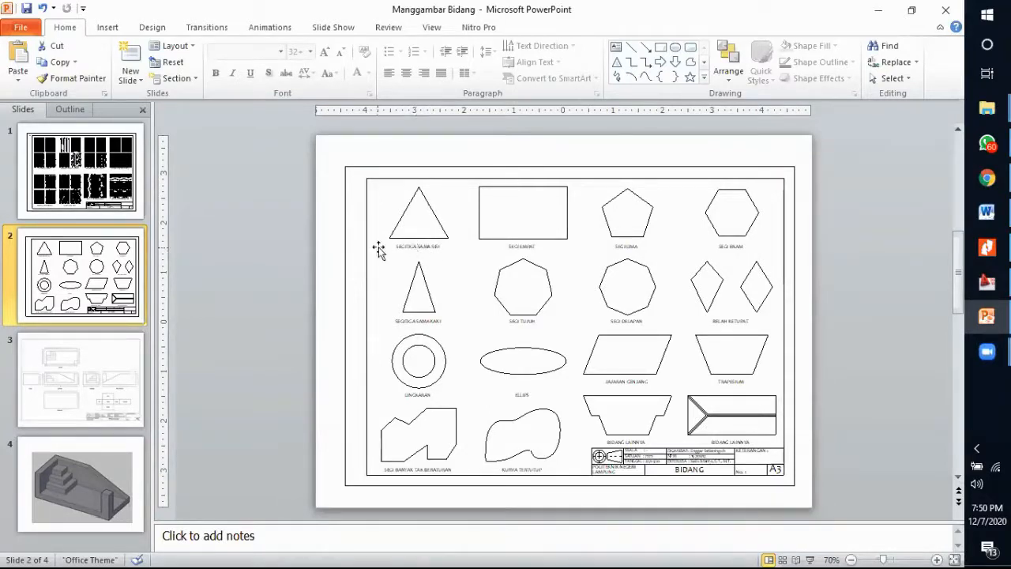
click(811, 556)
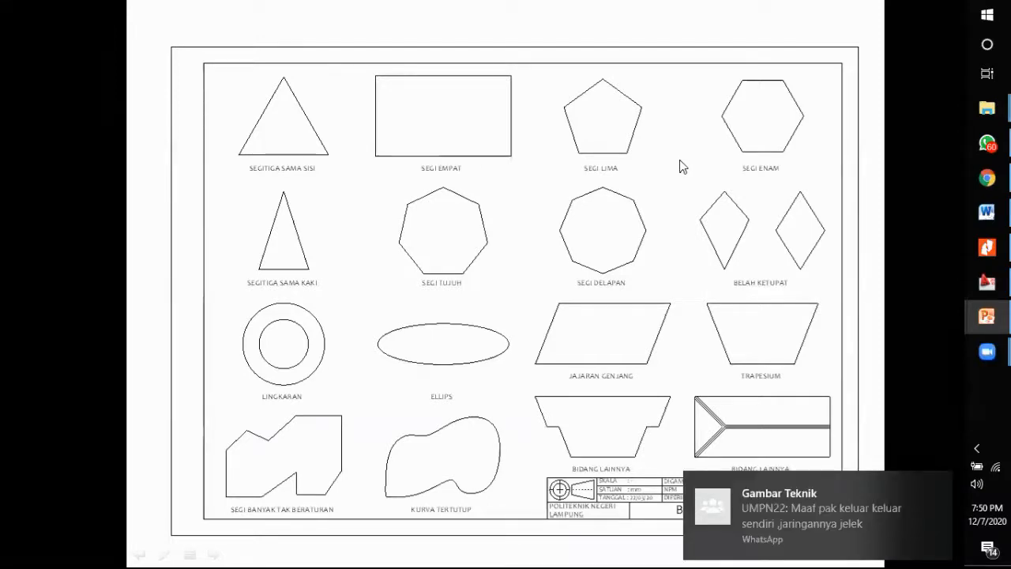
click(935, 482)
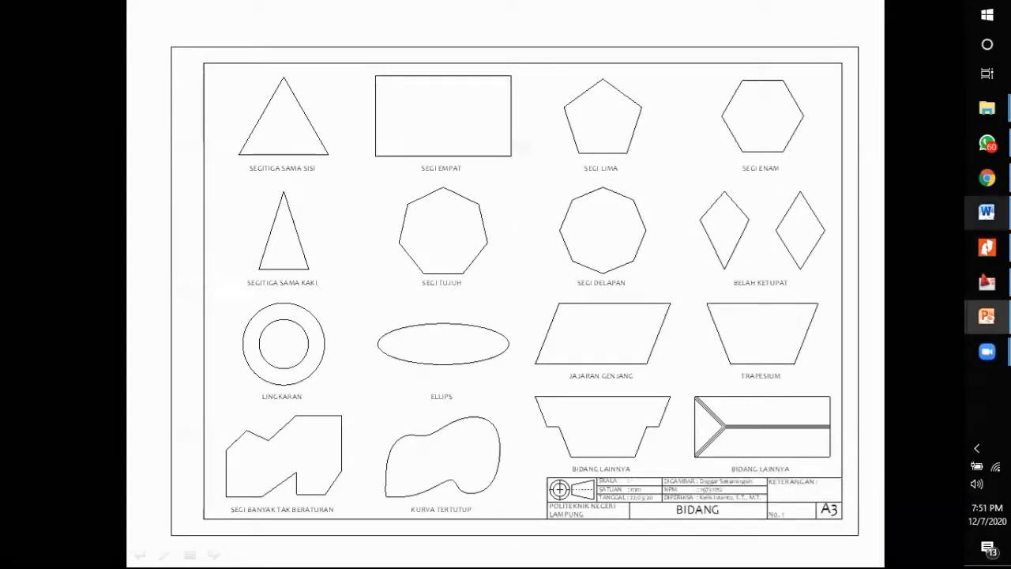
Step: Switch back to AutoCAD and view the divided sheet at a larger scale
click(987, 282)
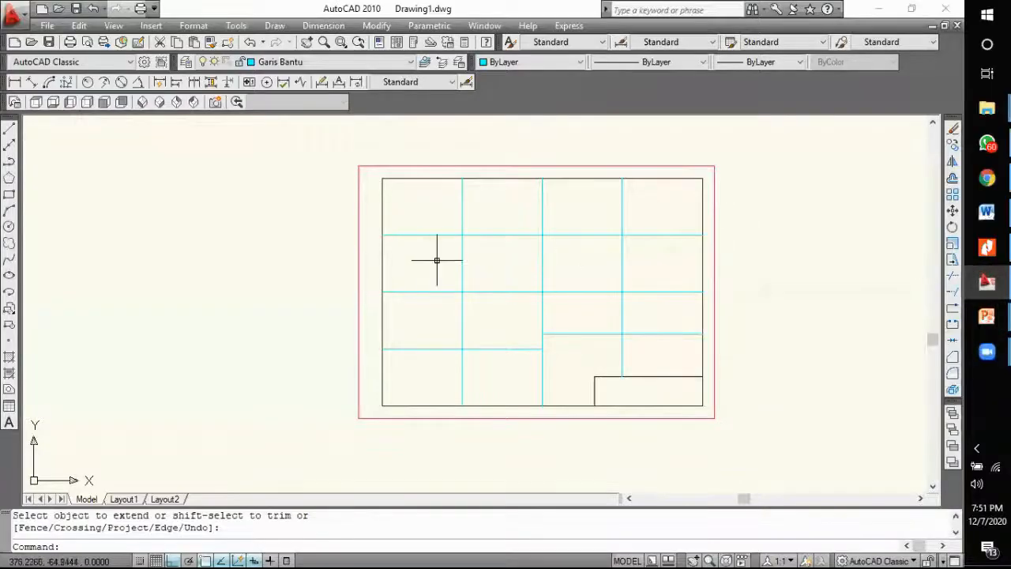
scroll(426, 231, up, 2)
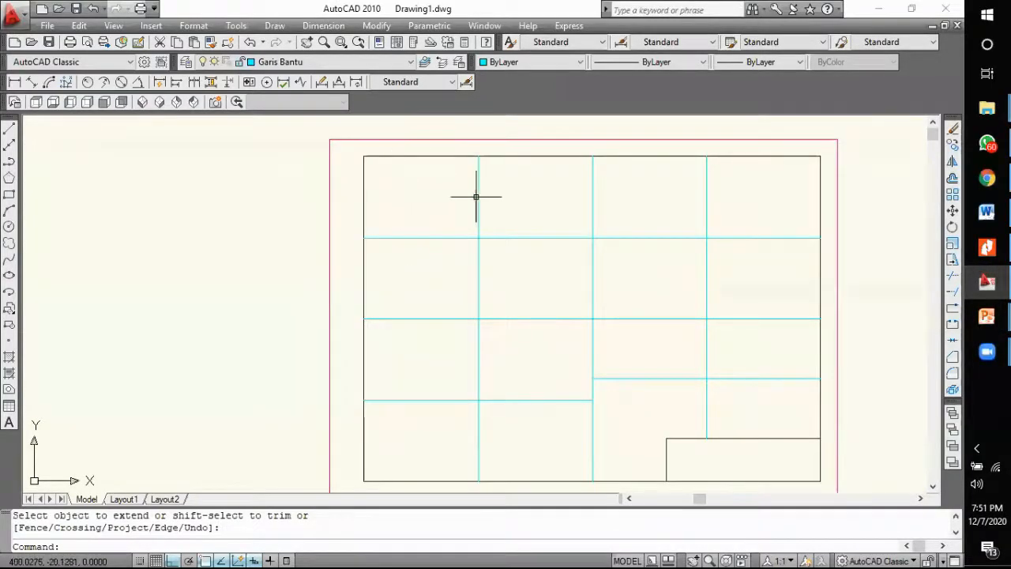
scroll(479, 201, up, 1)
scroll(442, 237, down, 2)
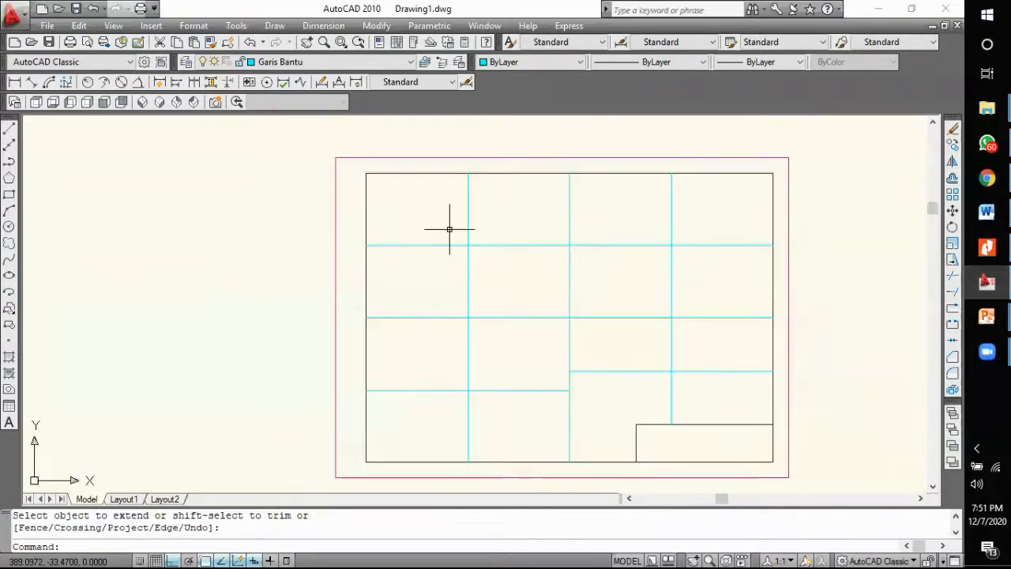
Step: Draw a rectangle over the top-left cell, from the inner border's corner to the opposite helper-line crossing
scroll(474, 229, up, 2)
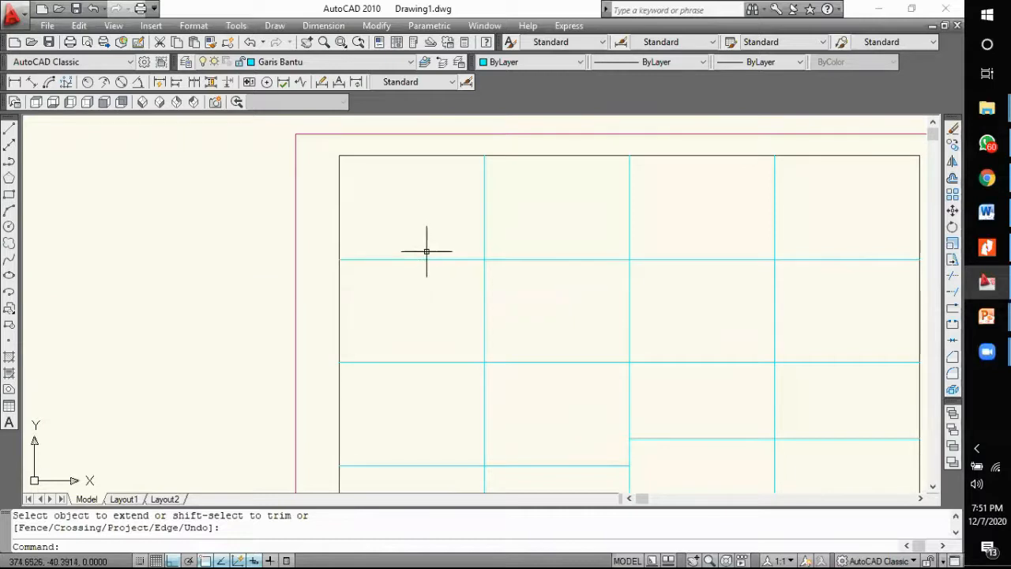
scroll(420, 229, up, 1)
scroll(422, 245, down, 2)
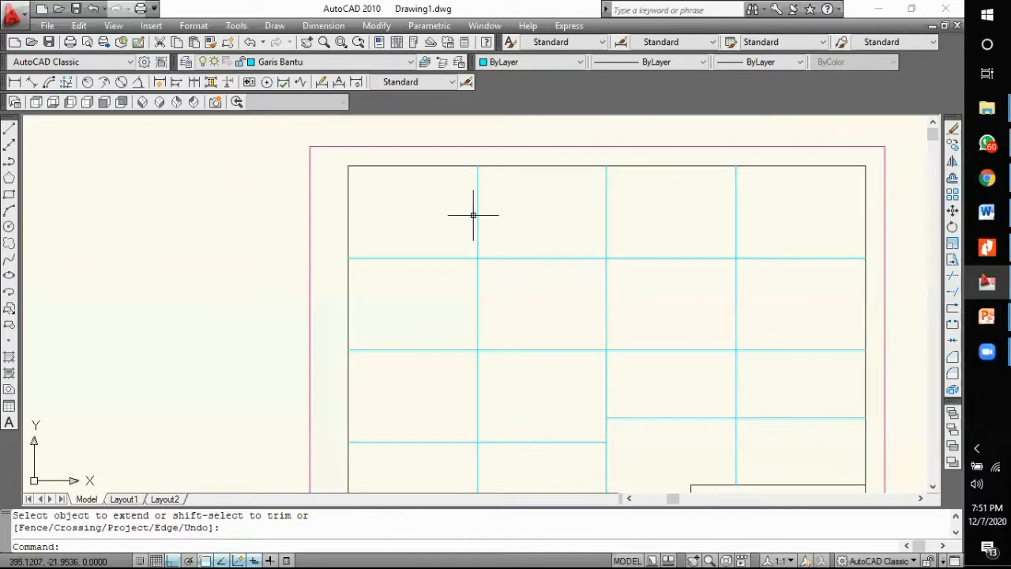
click(349, 198)
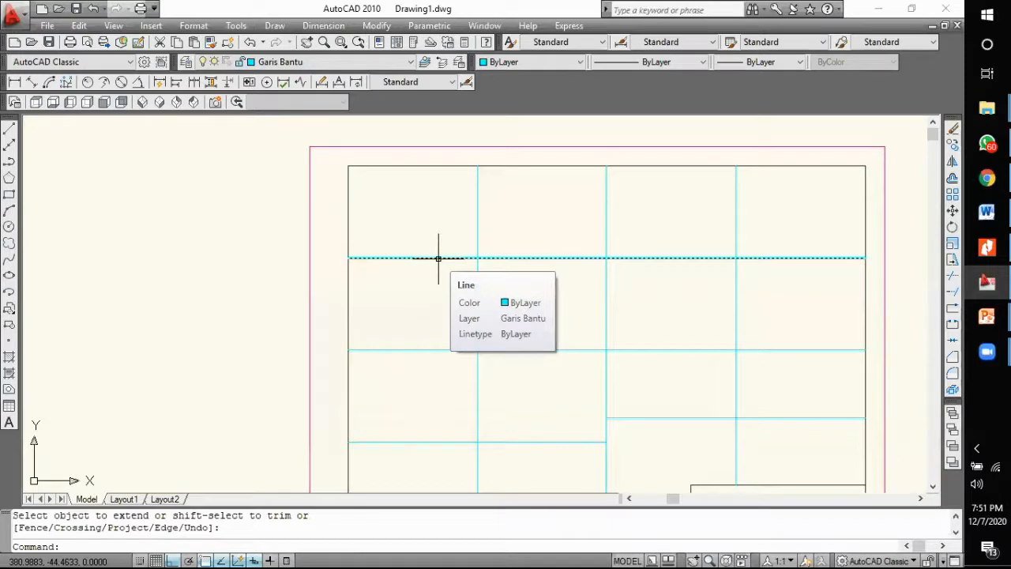
scroll(422, 204, down, 2)
scroll(450, 215, up, 2)
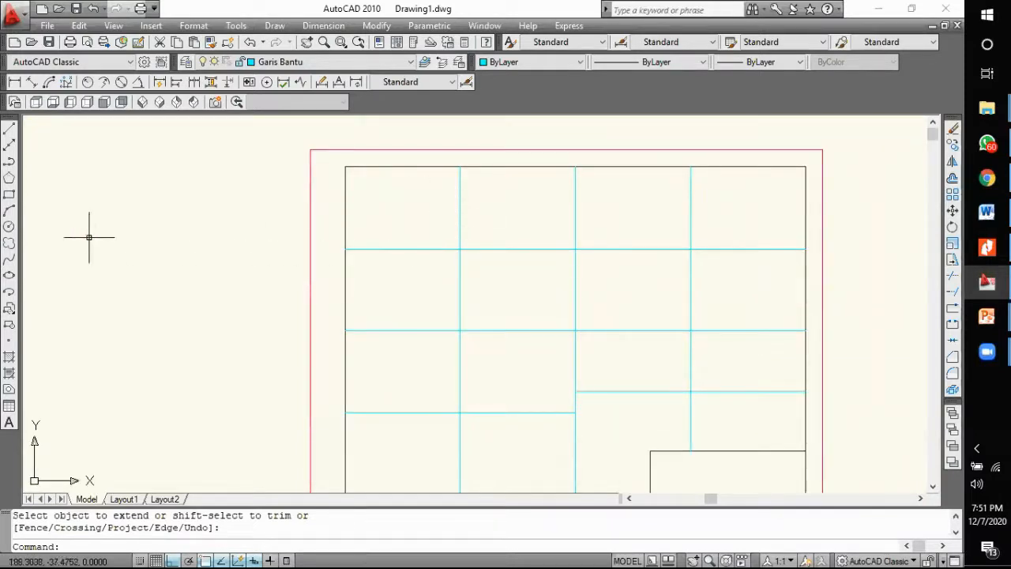
click(9, 195)
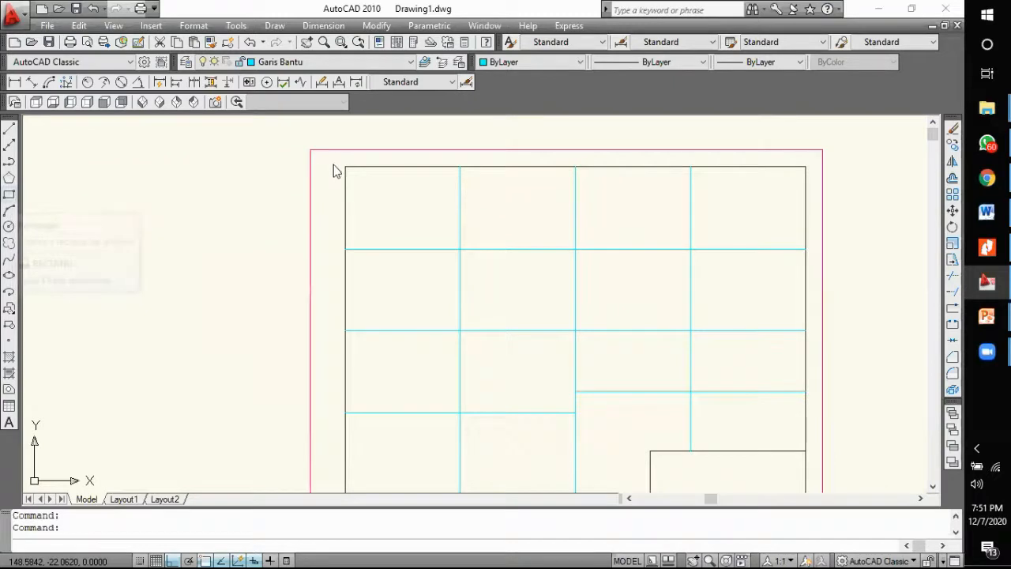
click(345, 166)
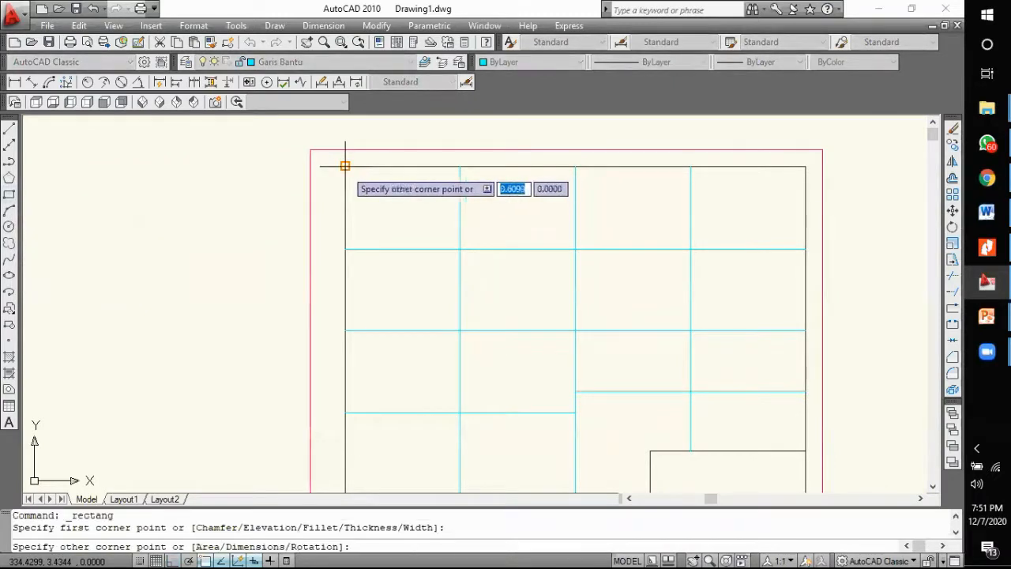
click(461, 249)
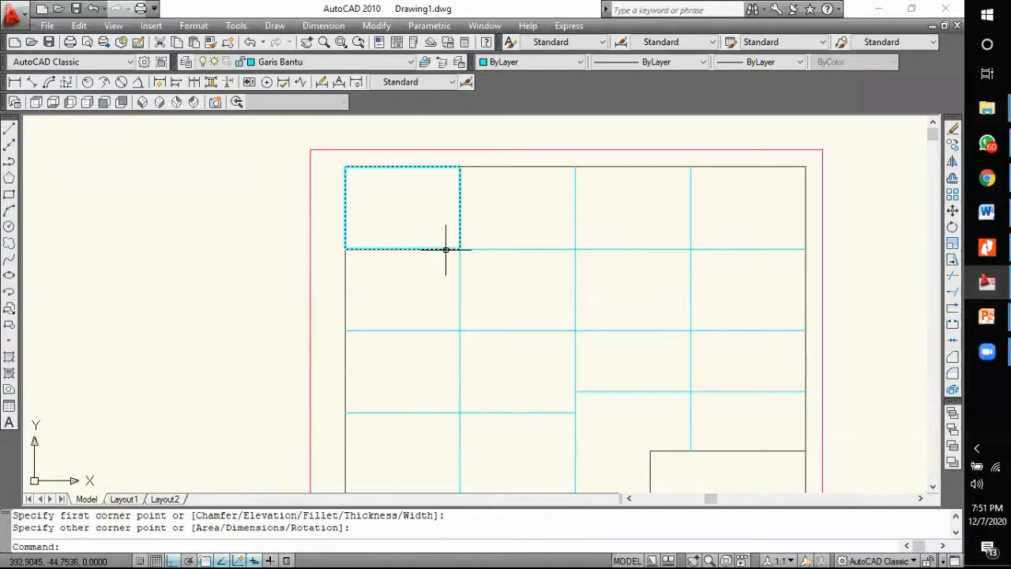
click(444, 249)
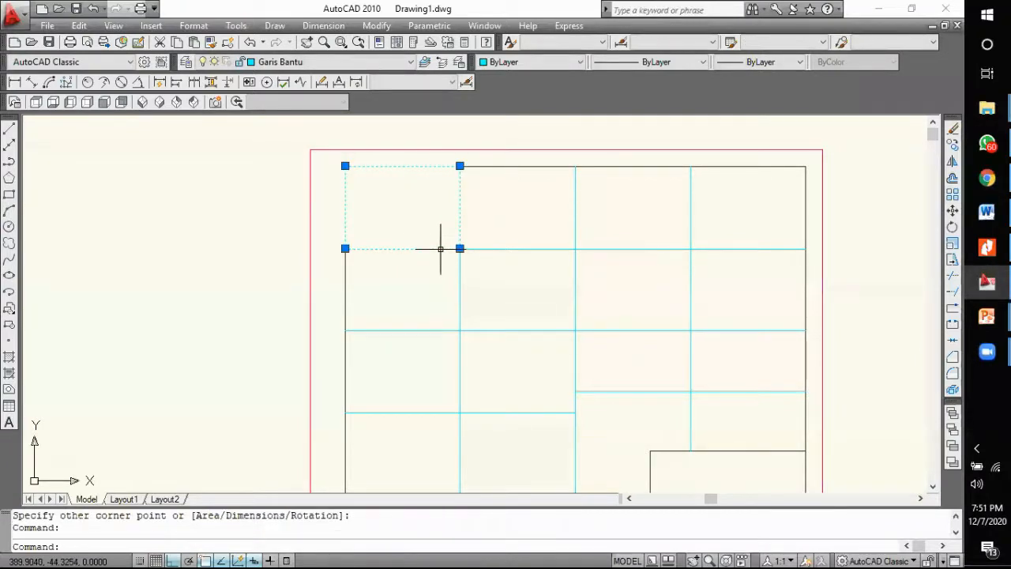
key(Escape)
Step: Try offsetting the top-left cell's rectangle inward by 5 units, and erase the offset copy
click(952, 177)
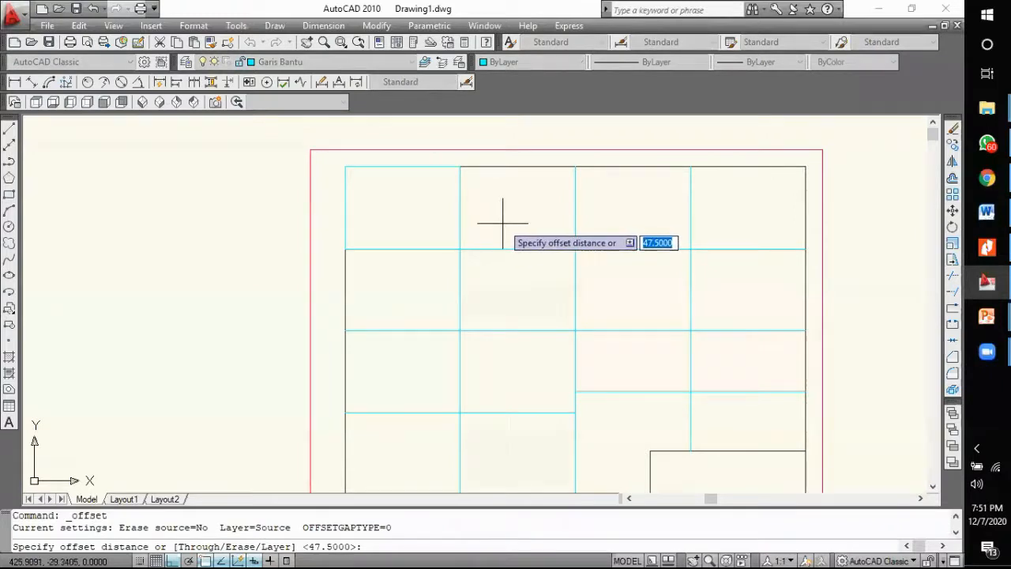
text(5)
key(Return)
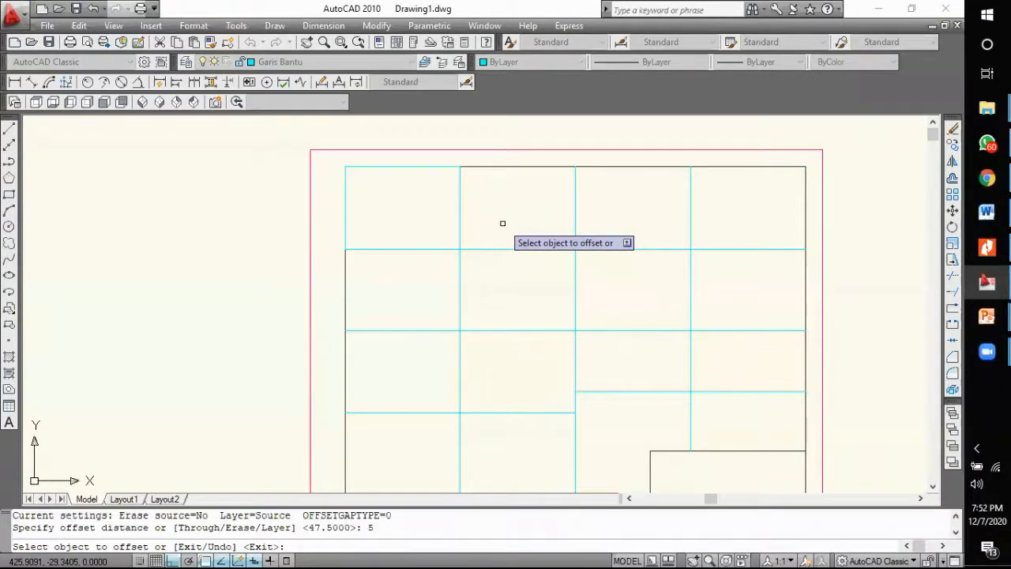
click(460, 167)
click(439, 210)
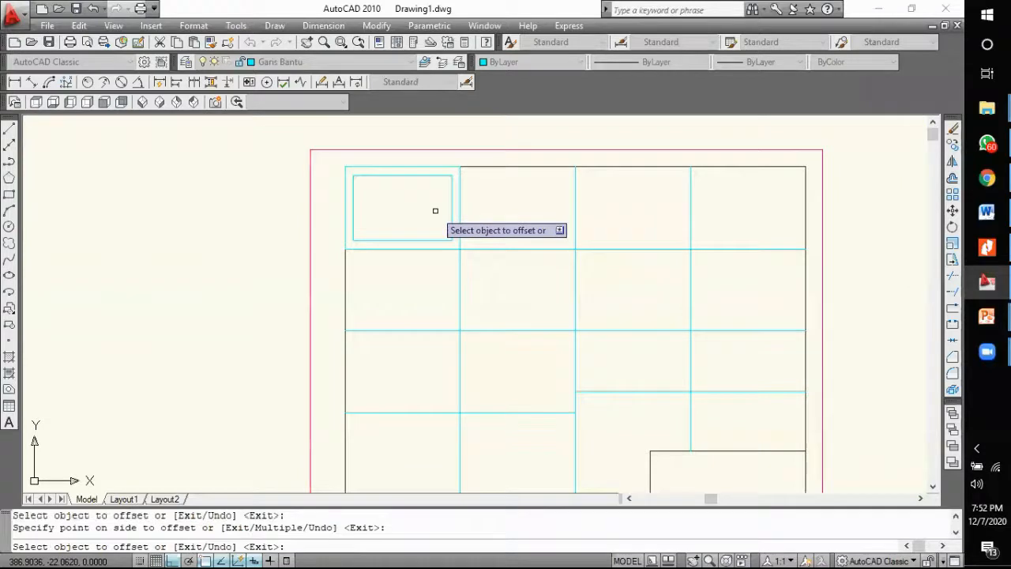
key(Escape)
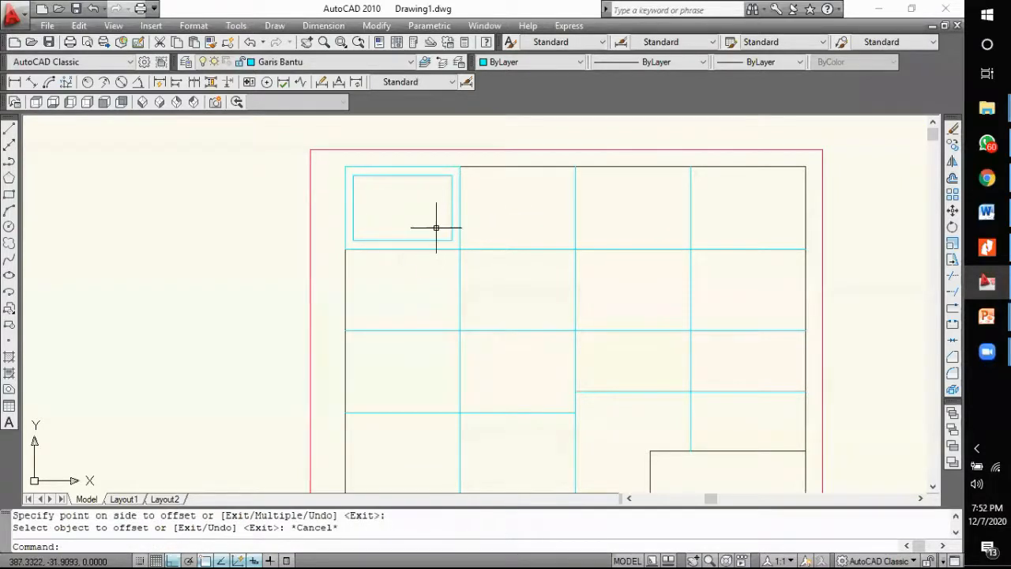
scroll(436, 227, up, 2)
scroll(461, 244, down, 1)
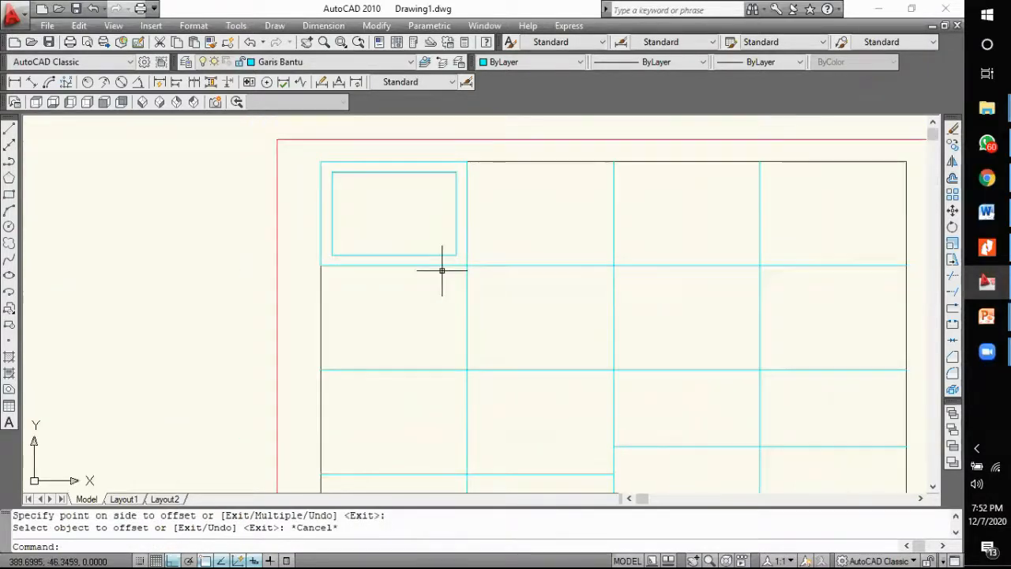
click(456, 225)
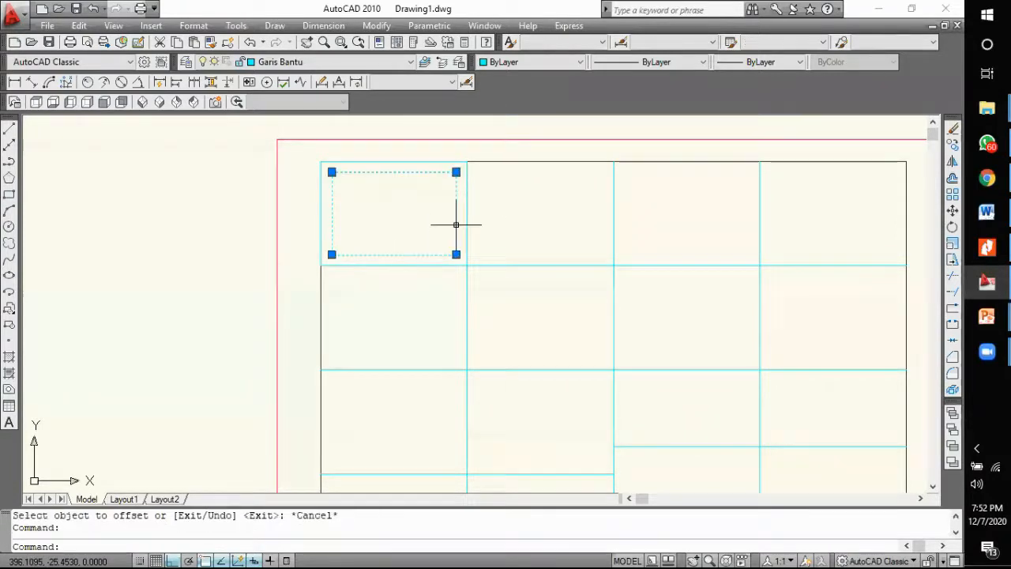
key(Delete)
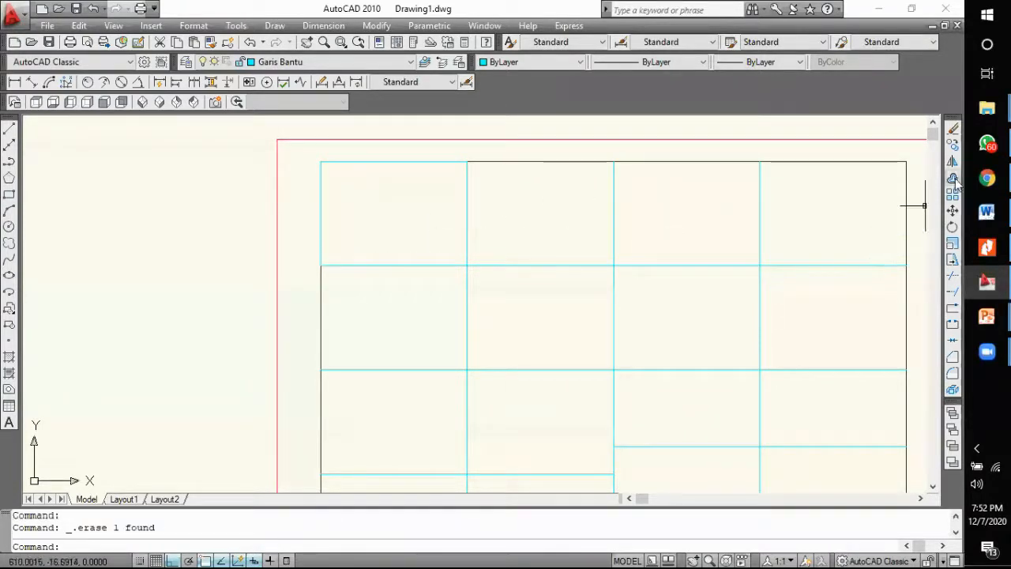
Step: Offset the top-left cell's rectangle inward by 2.5 units and erase the original outer rectangle
click(953, 180)
text(2.5)
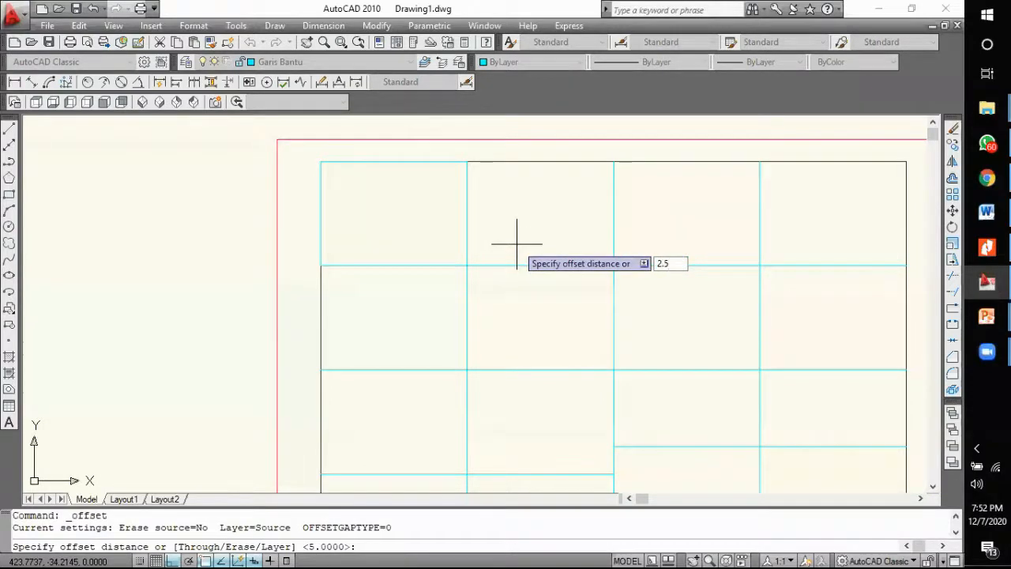
key(Return)
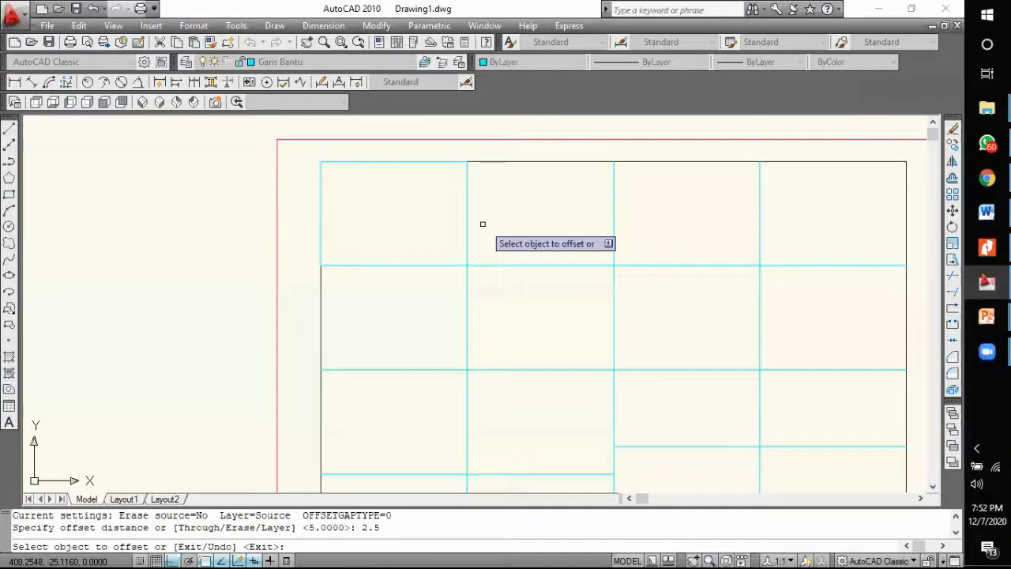
click(466, 226)
click(433, 228)
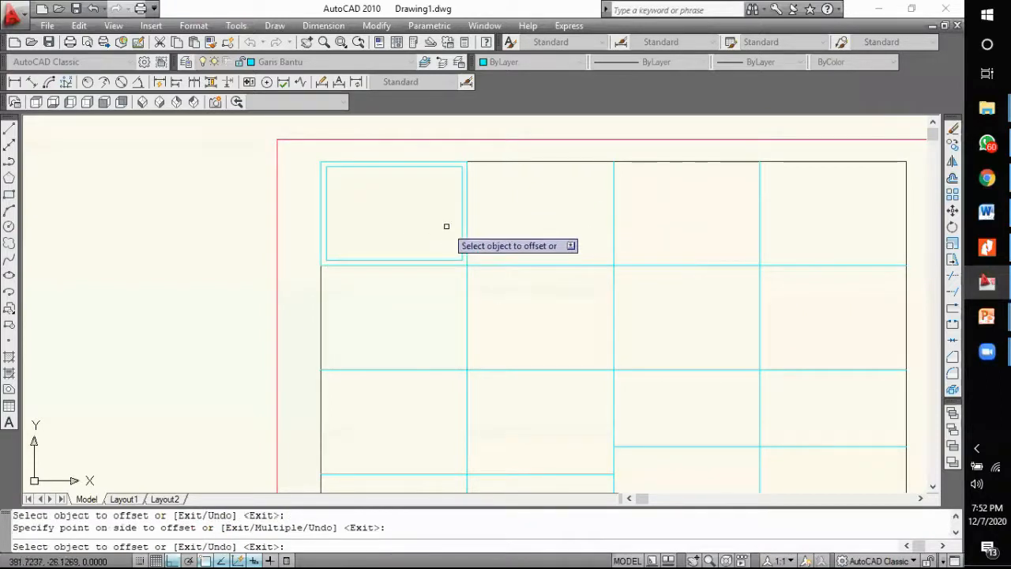
key(Escape)
click(345, 265)
key(Delete)
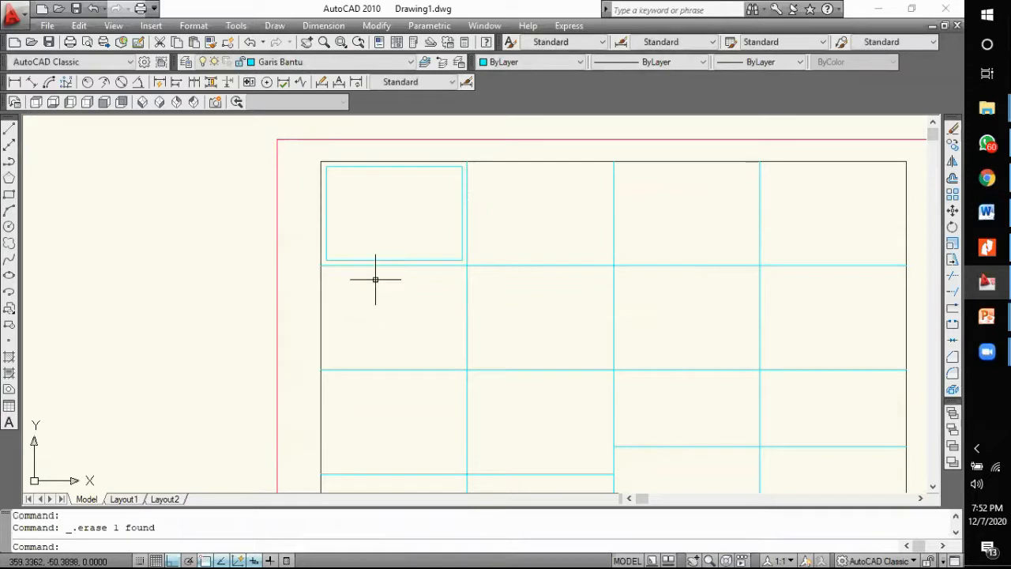
Step: Draw a line 7 units up from the inner rectangle's lower edge and horizontally to its right edge, and erase the vertical segment
scroll(377, 281, up, 2)
scroll(405, 230, down, 1)
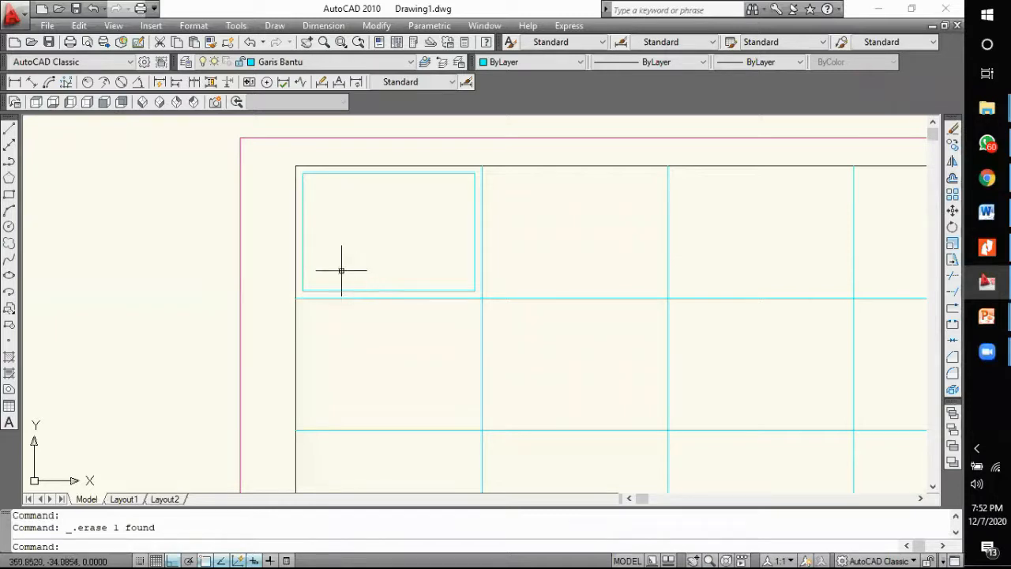
mouse_move(327, 288)
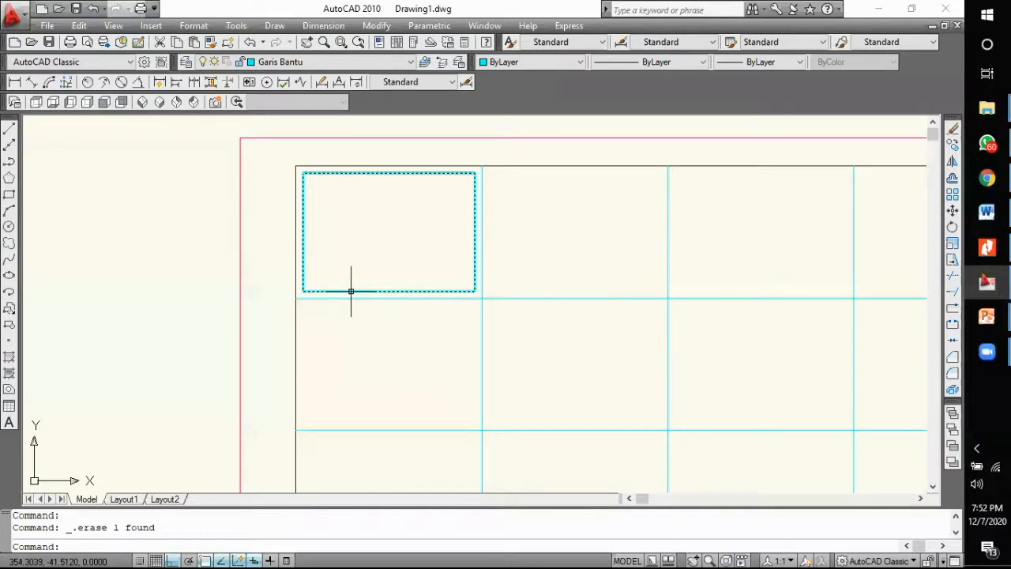
click(10, 130)
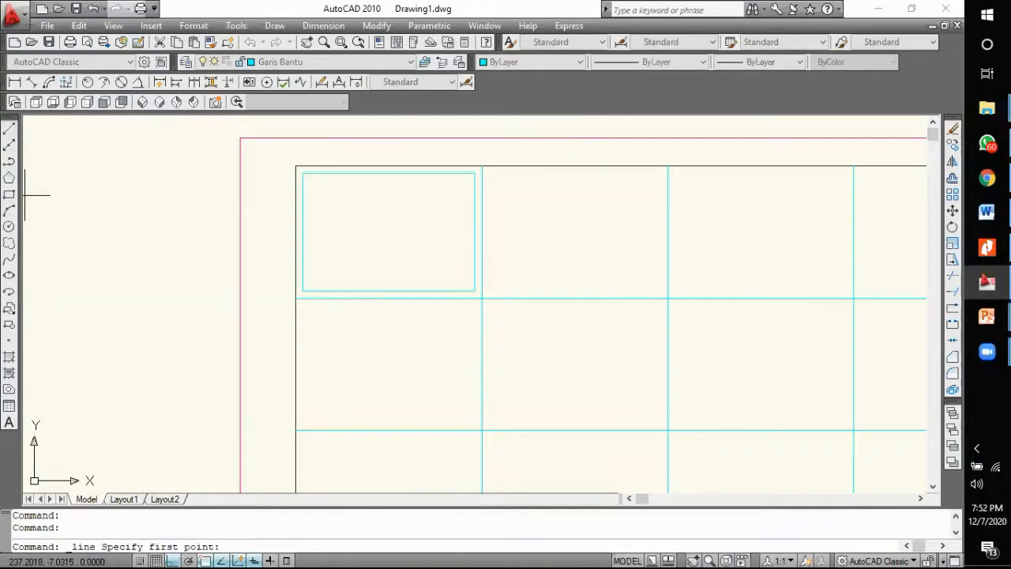
click(375, 290)
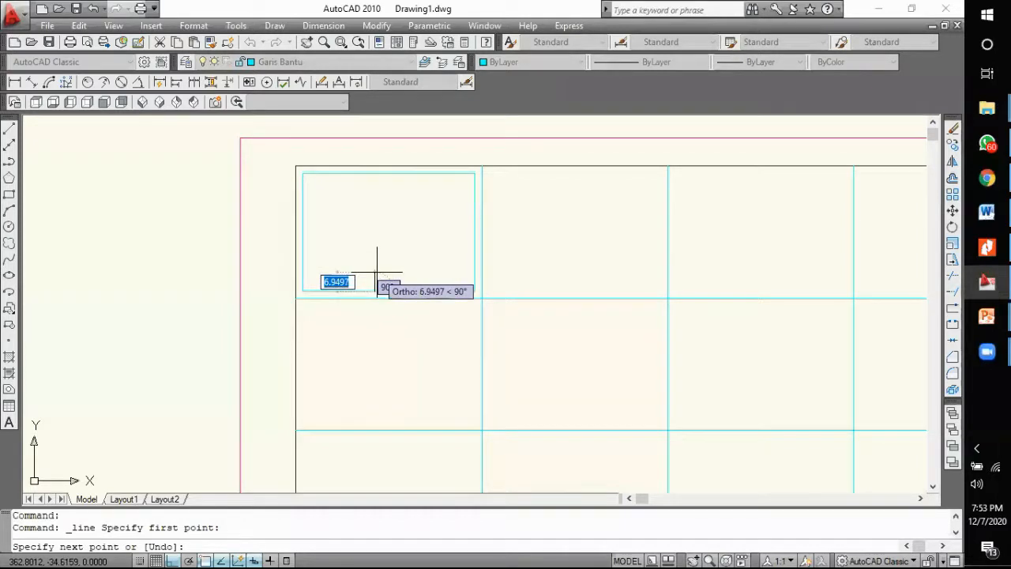
text(7)
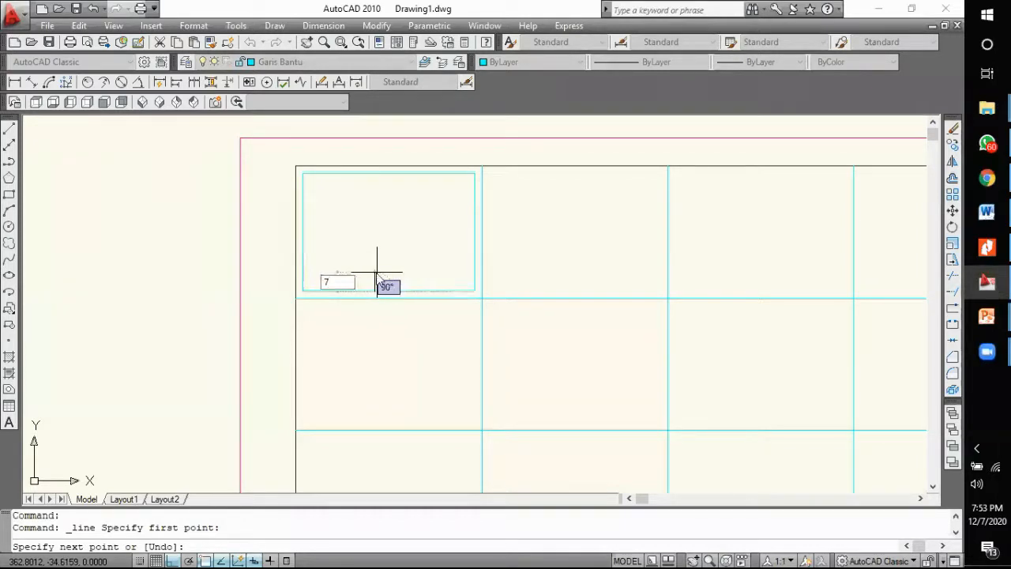
key(Return)
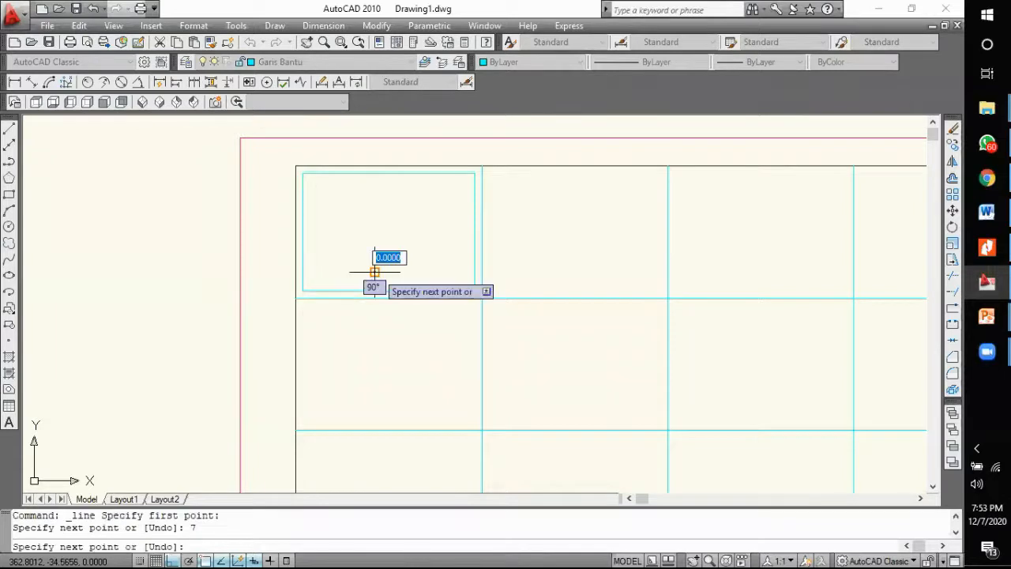
click(472, 272)
key(Return)
click(375, 281)
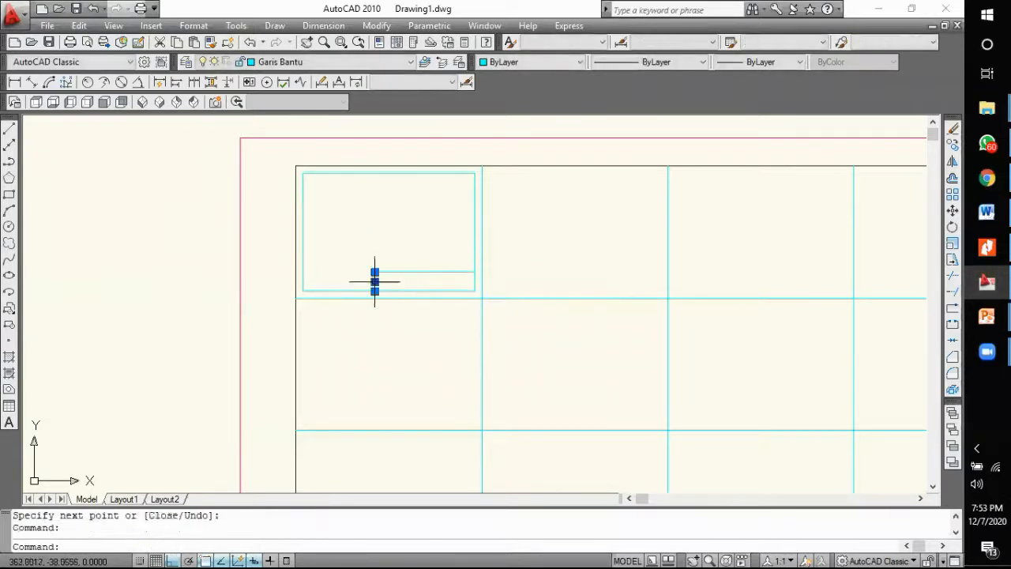
key(Delete)
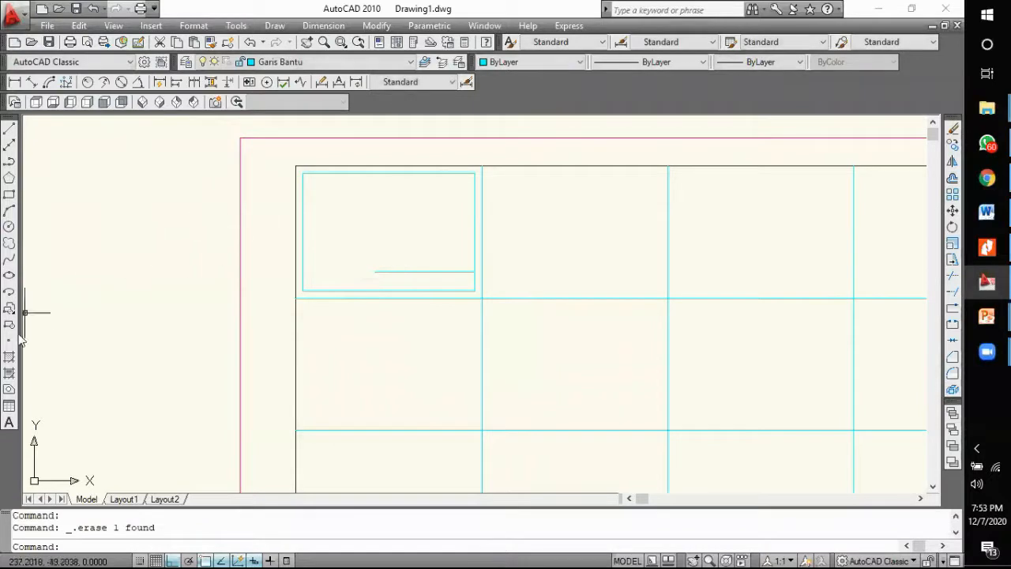
Step: Extend the short horizontal line in the top-left cell to the inner rectangle's left edge
click(952, 292)
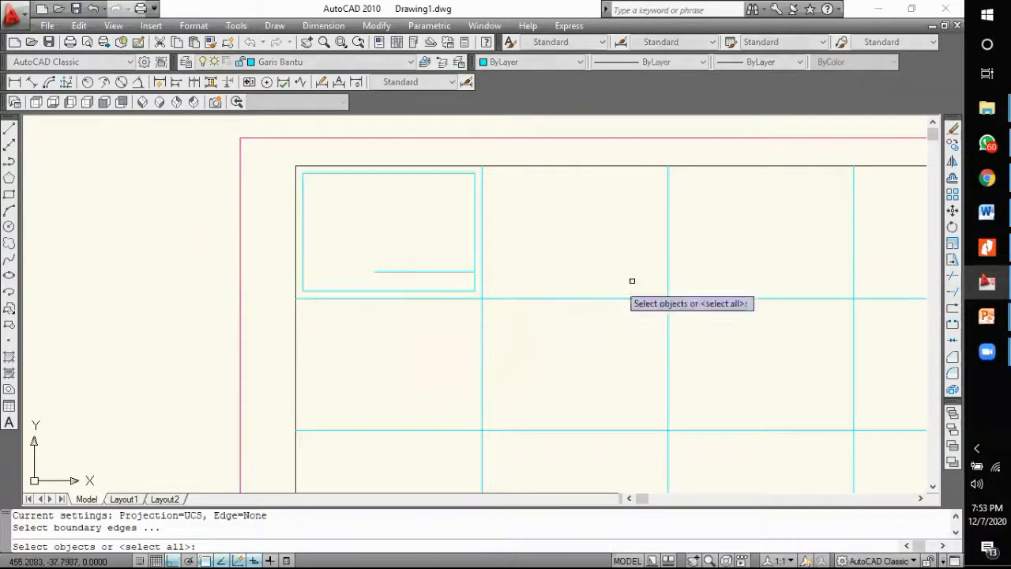
click(305, 266)
key(Return)
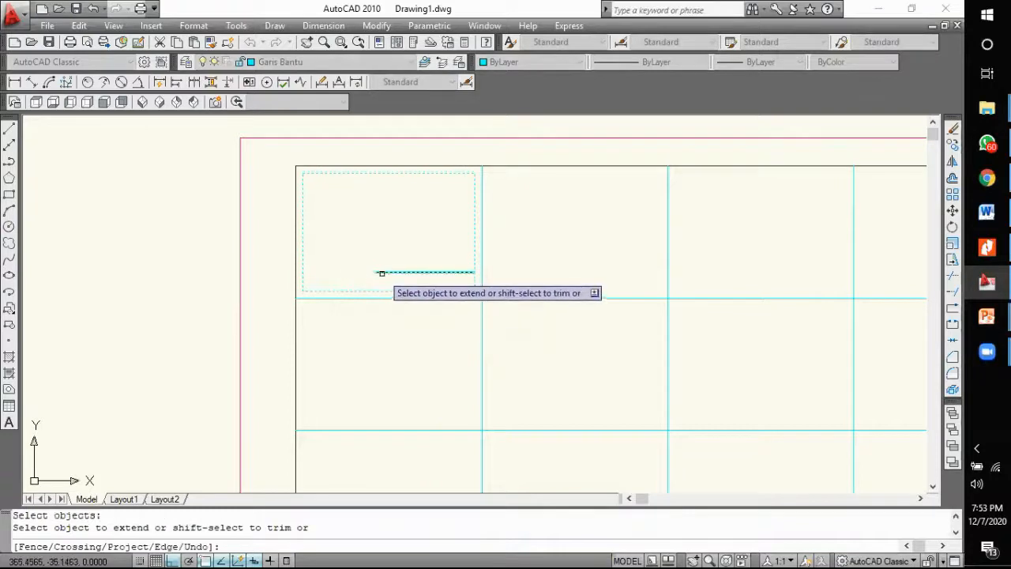
click(379, 271)
key(Return)
Step: Copy the top-left cell's inner frame and caption line into the other three top-row cells, using the cell's lower-right corner as base point
scroll(388, 320, down, 3)
scroll(390, 324, up, 1)
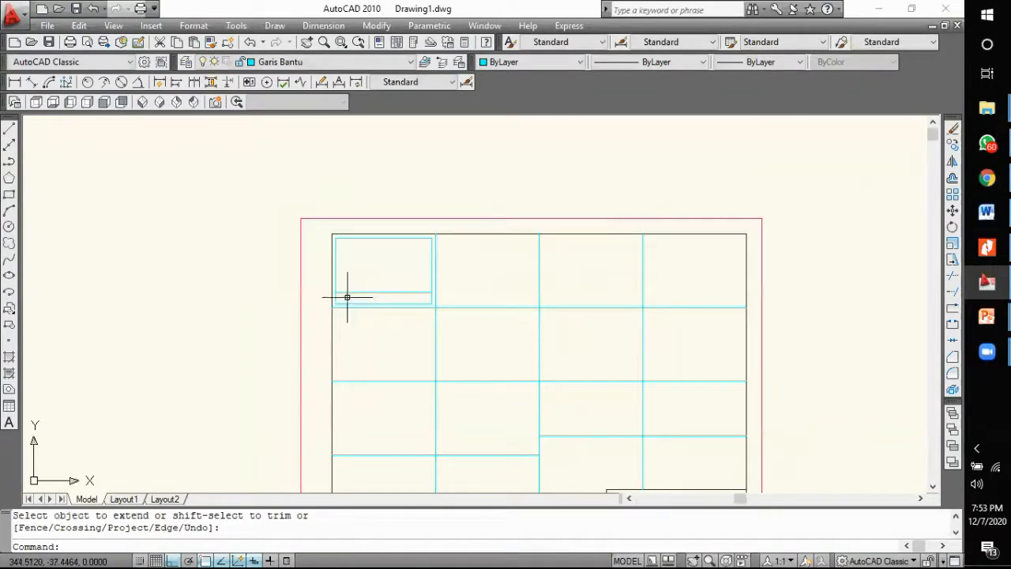
scroll(401, 288, up, 2)
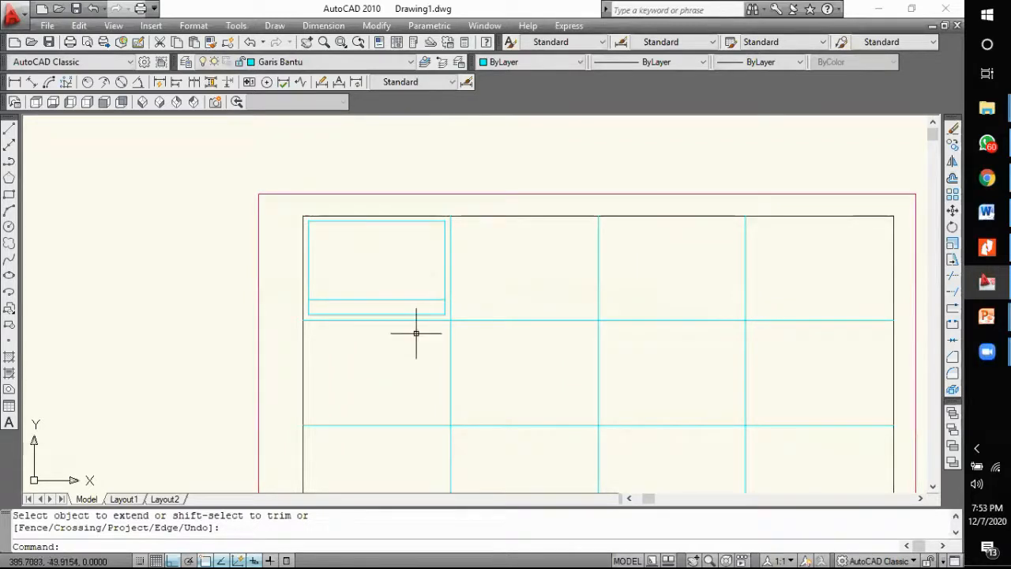
middle_drag(415, 332, 318, 315)
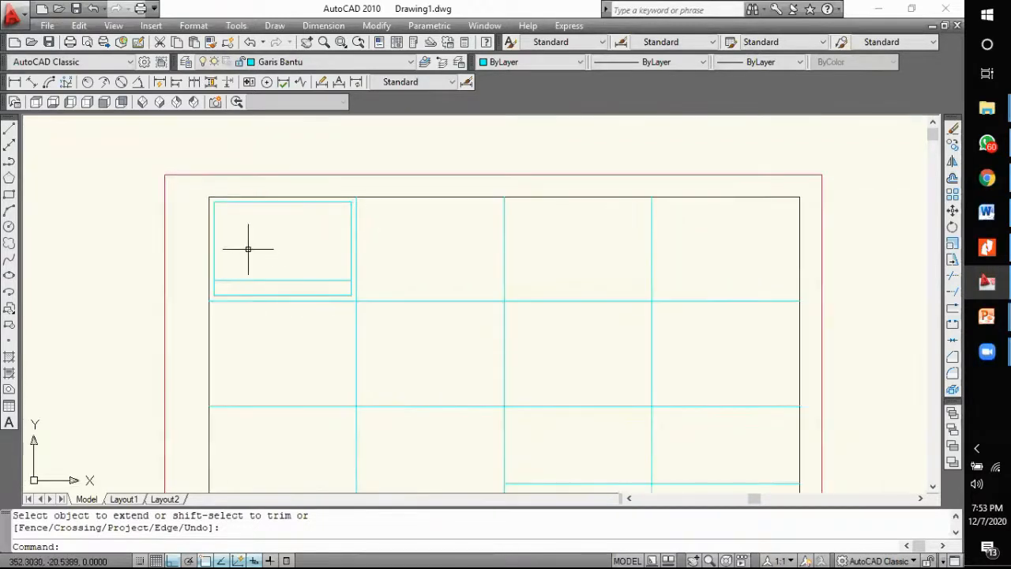
scroll(234, 234, up, 2)
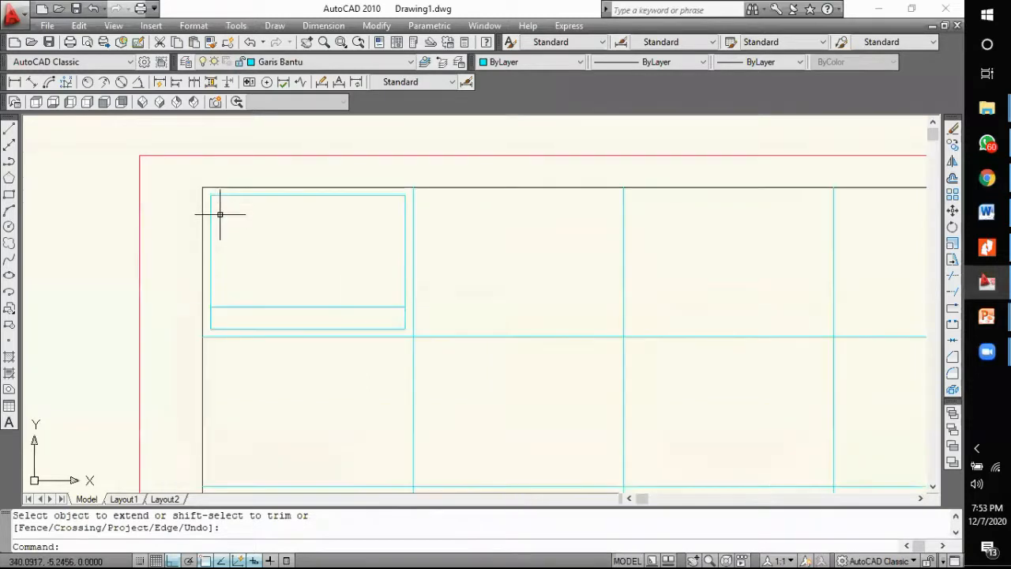
click(207, 192)
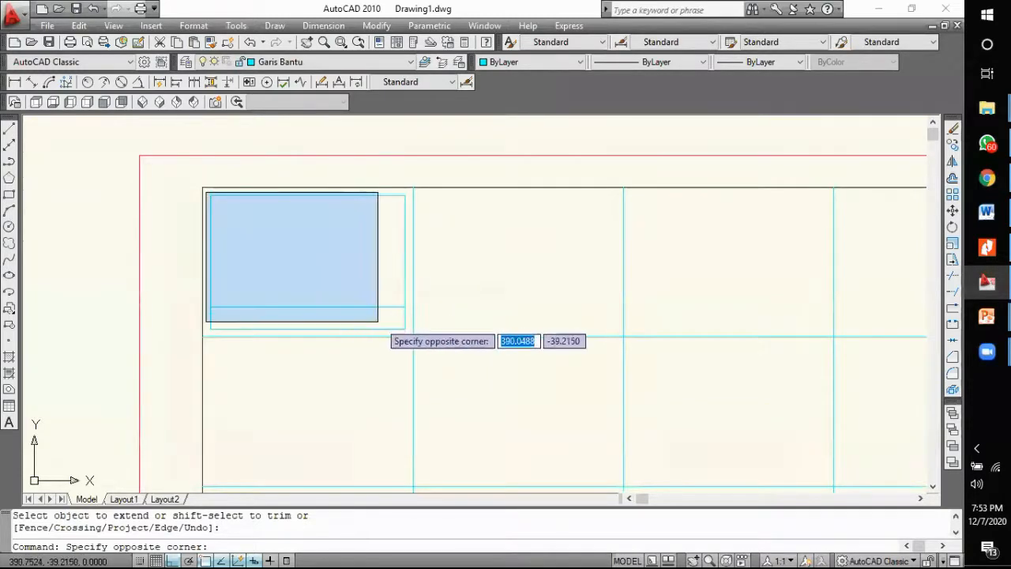
click(409, 331)
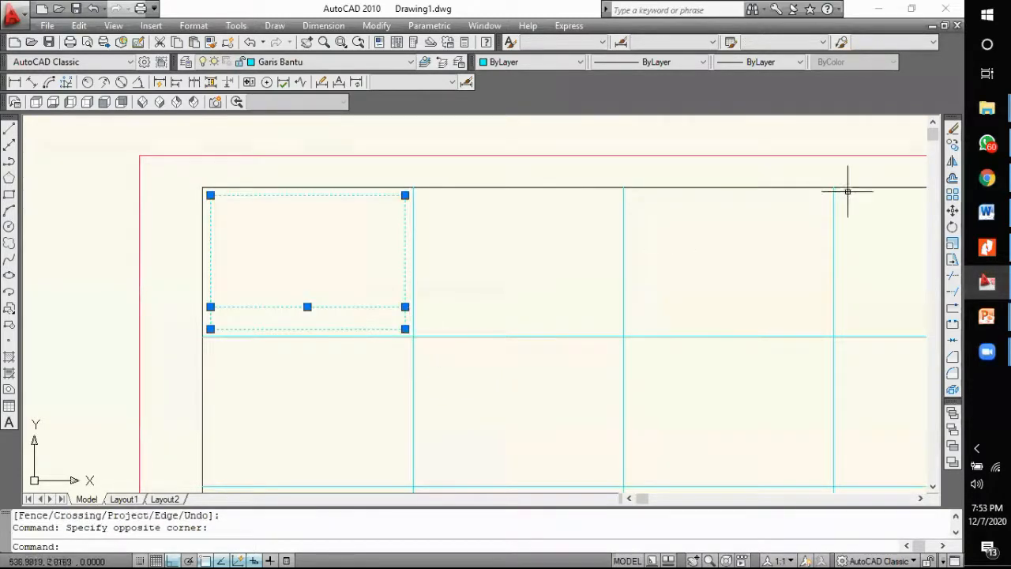
click(952, 145)
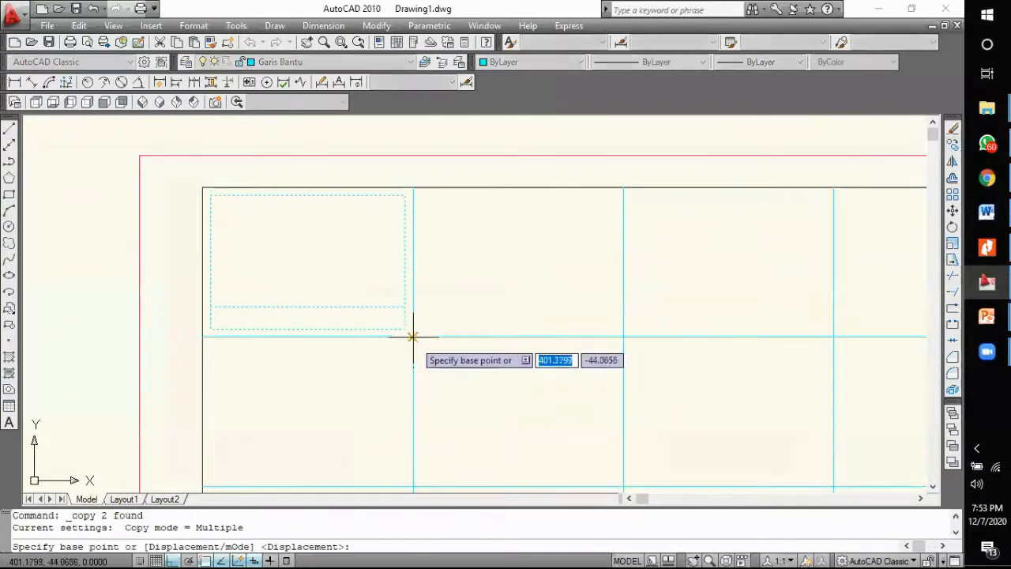
click(413, 335)
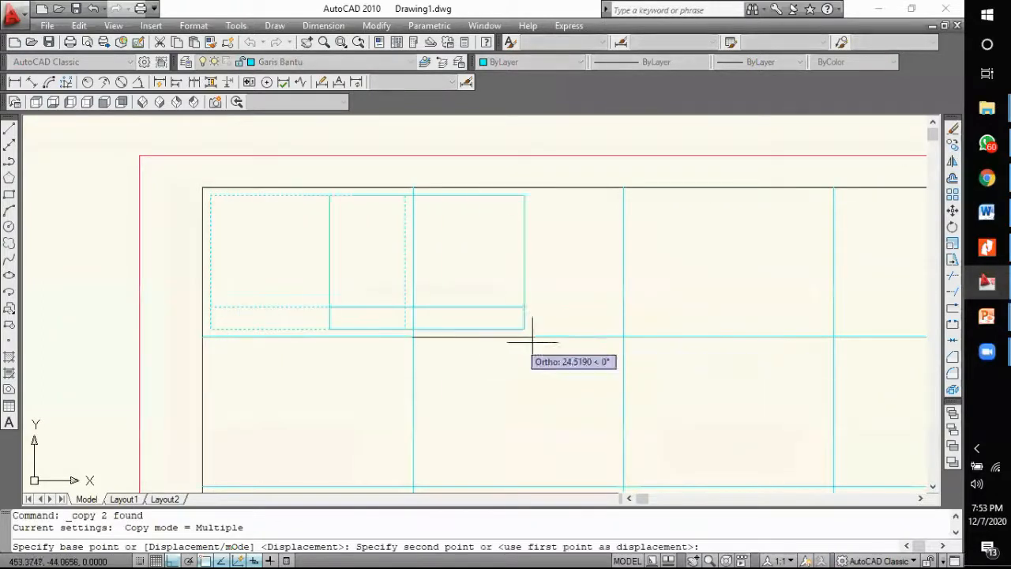
click(623, 337)
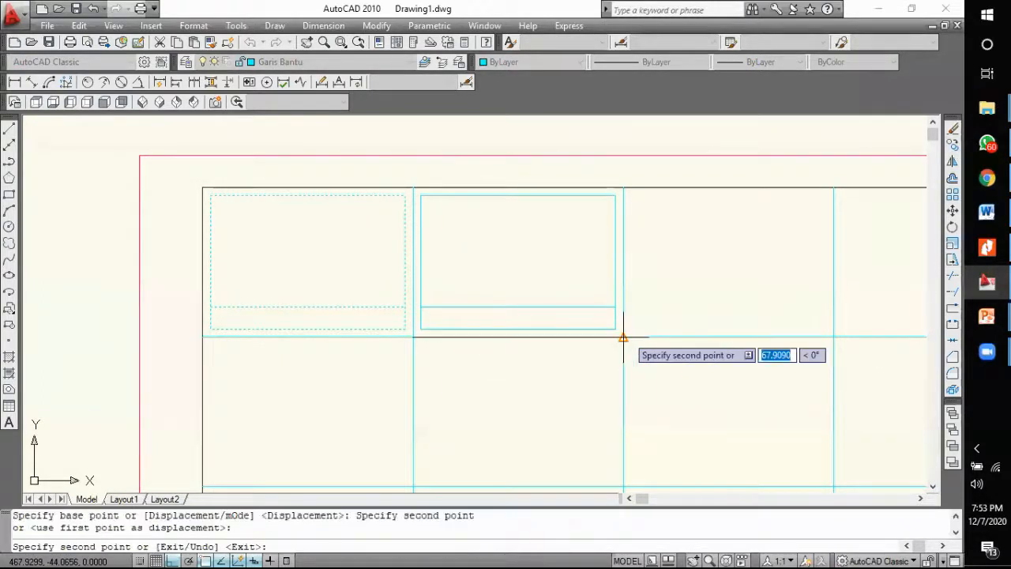
click(834, 336)
scroll(474, 339, down, 3)
scroll(668, 361, up, 2)
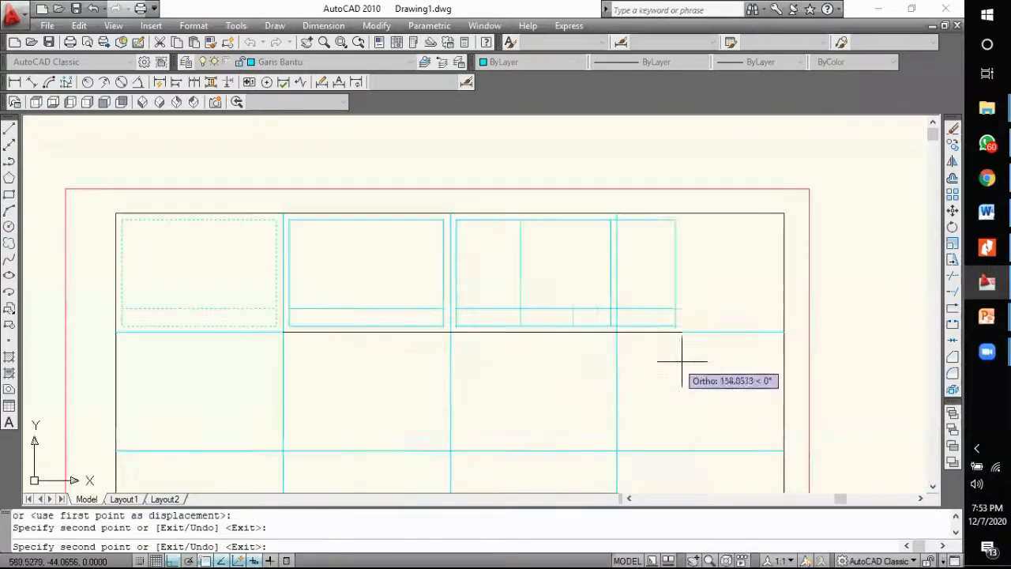
click(784, 333)
scroll(766, 158, down, 4)
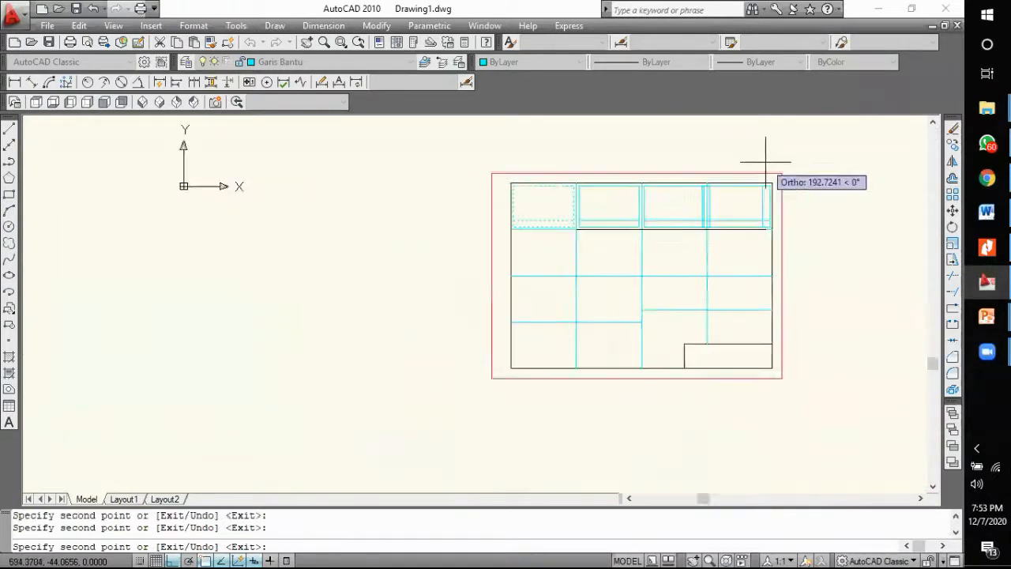
key(Return)
Step: Copy all four top-row frames with their caption lines down to the third row, based on the black border's upper-left corner
scroll(540, 174, up, 3)
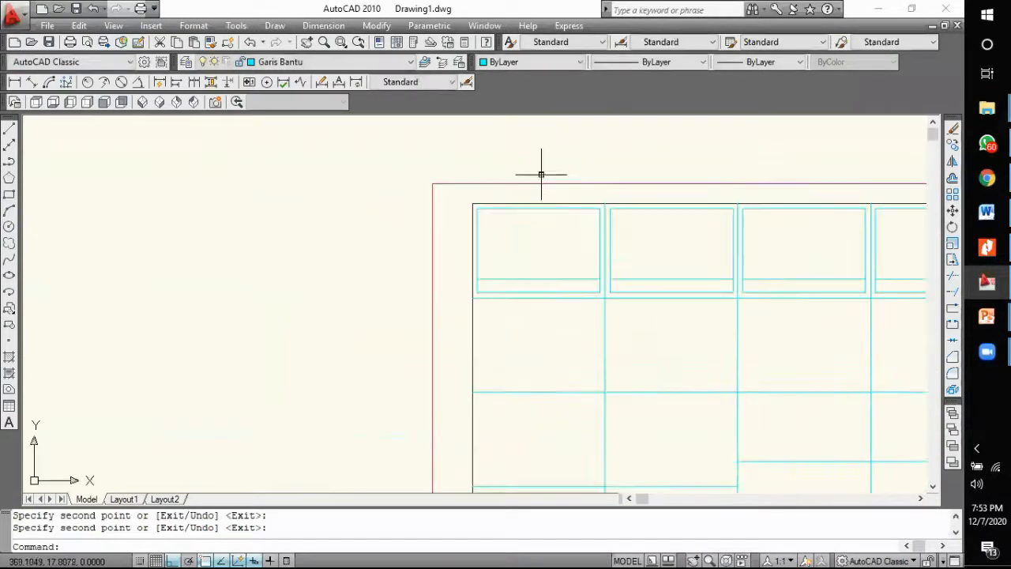
click(475, 190)
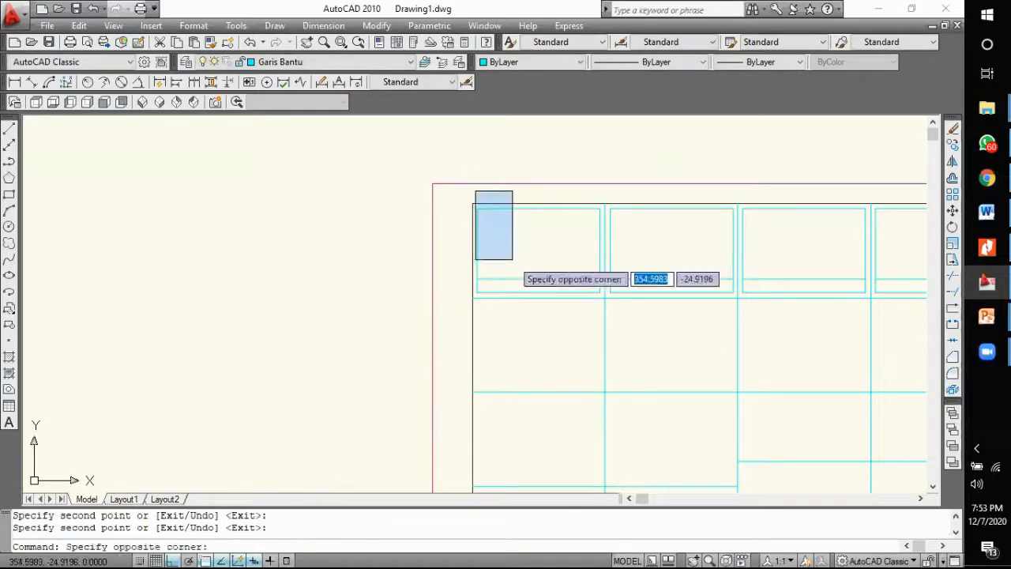
scroll(509, 261, down, 2)
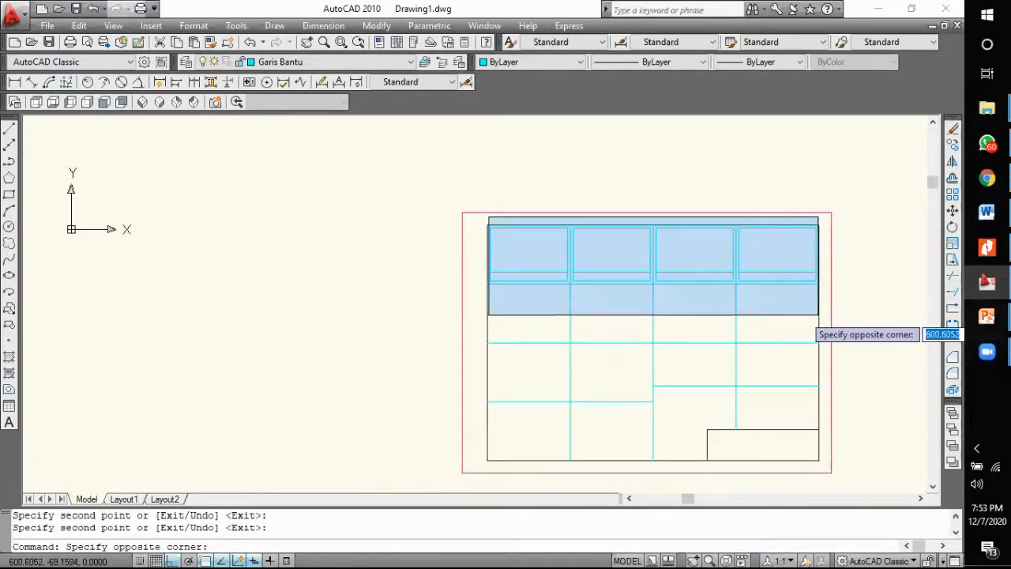
click(819, 315)
scroll(789, 314, up, 2)
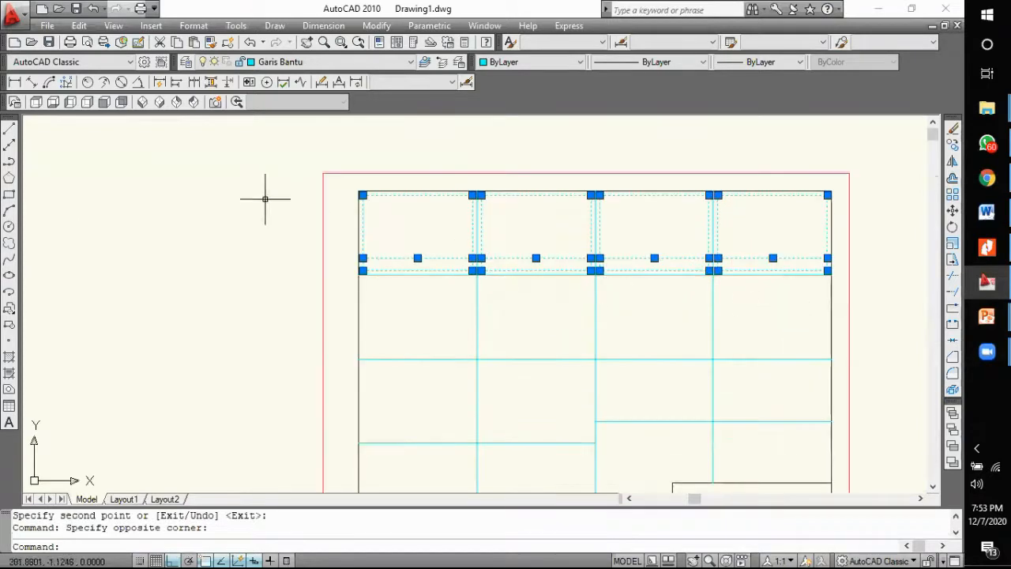
click(952, 146)
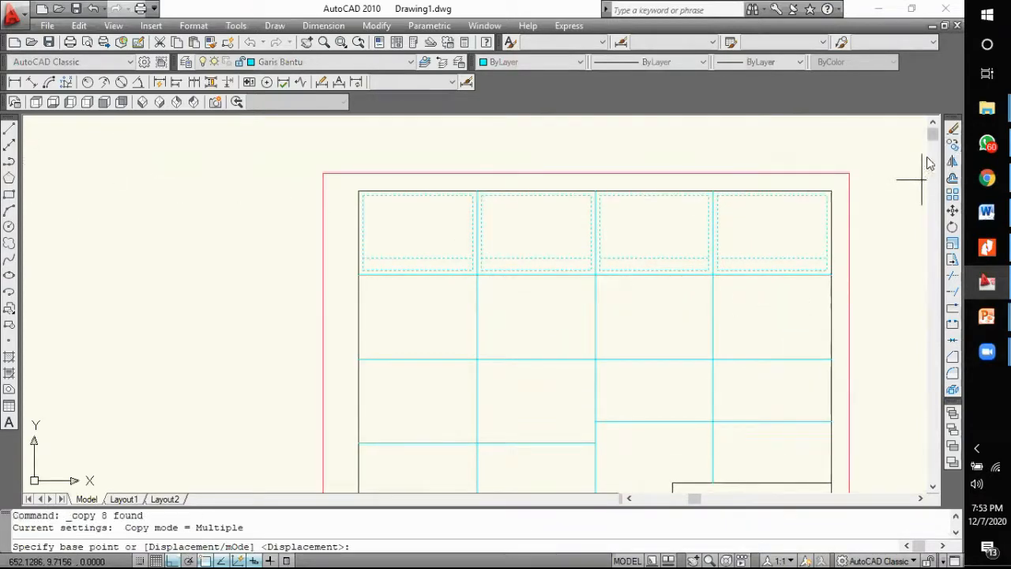
scroll(338, 215, up, 2)
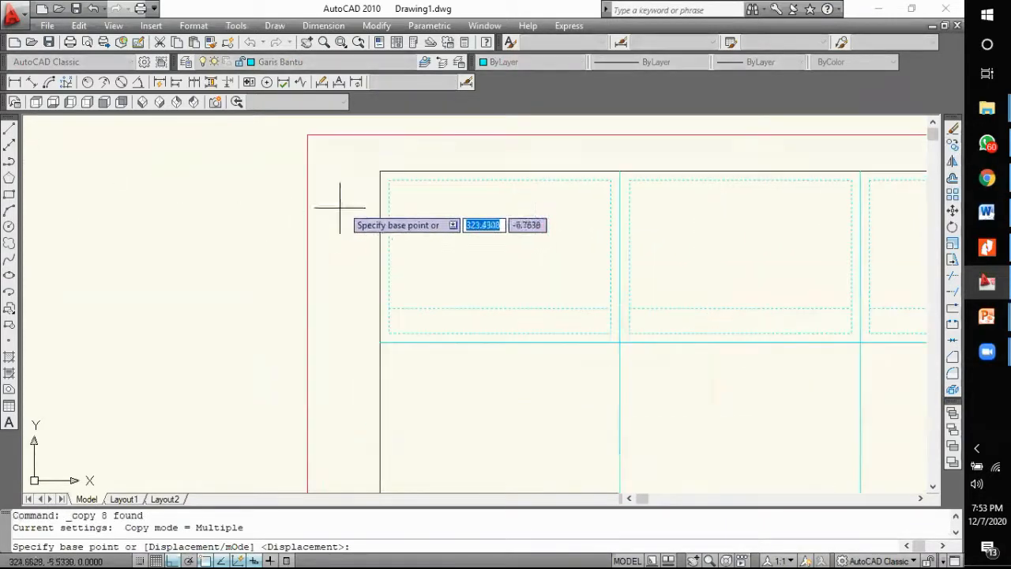
click(378, 172)
scroll(378, 172, down, 2)
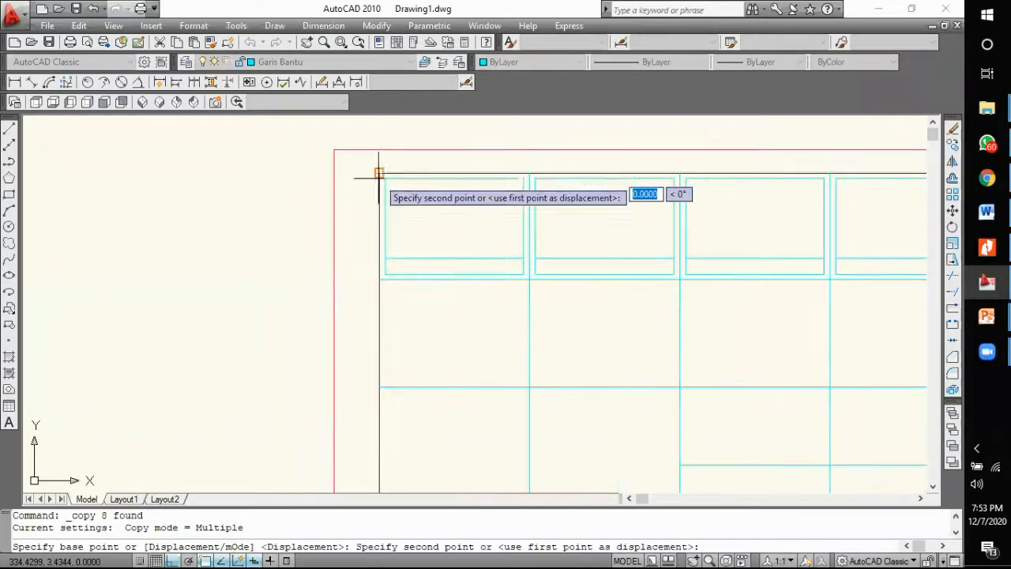
click(379, 388)
scroll(385, 141, down, 2)
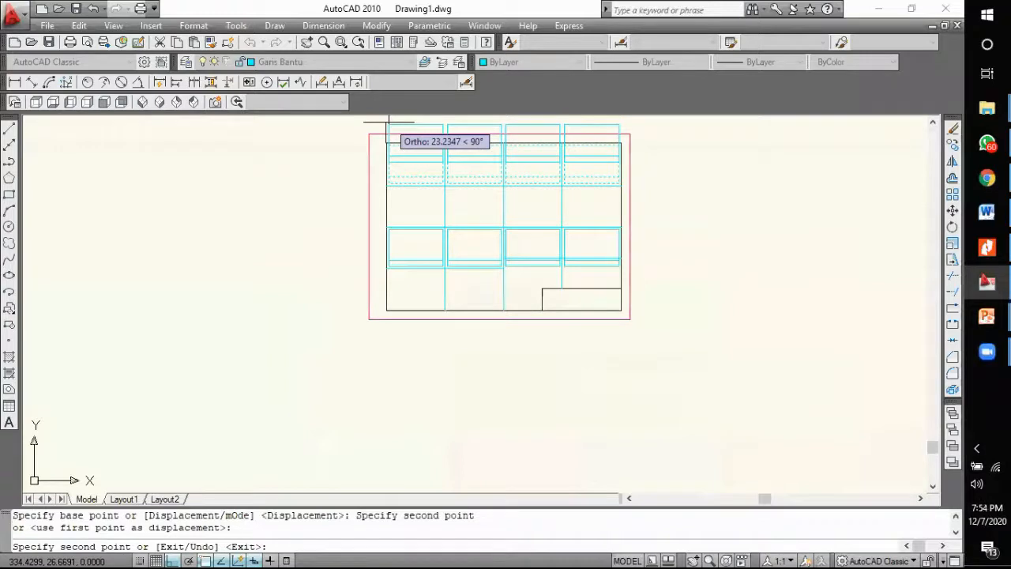
scroll(379, 284, up, 4)
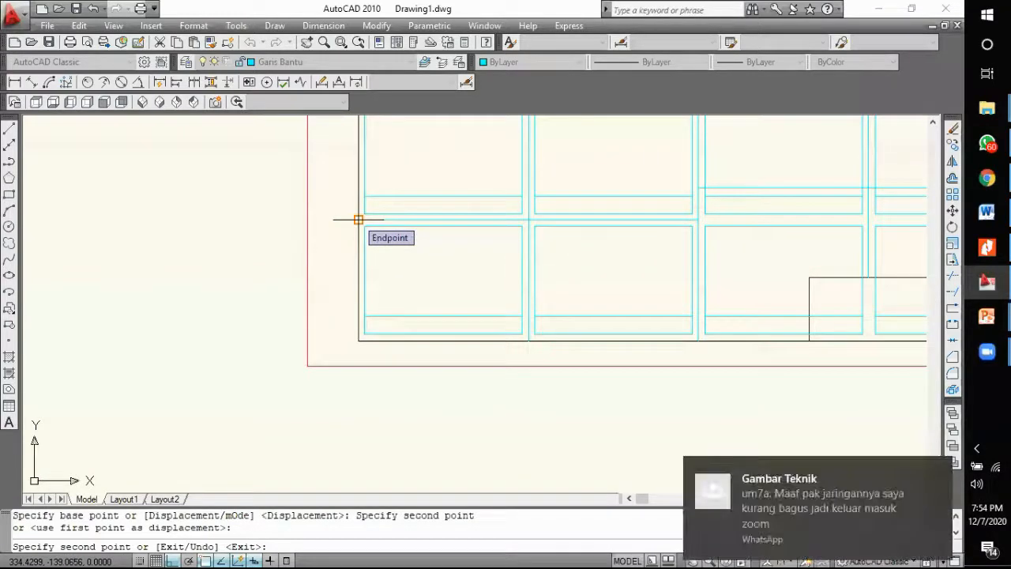
key(Escape)
Step: Erase the copied frames and caption lines from the two right-hand columns of the third row
scroll(408, 226, down, 3)
scroll(403, 225, up, 4)
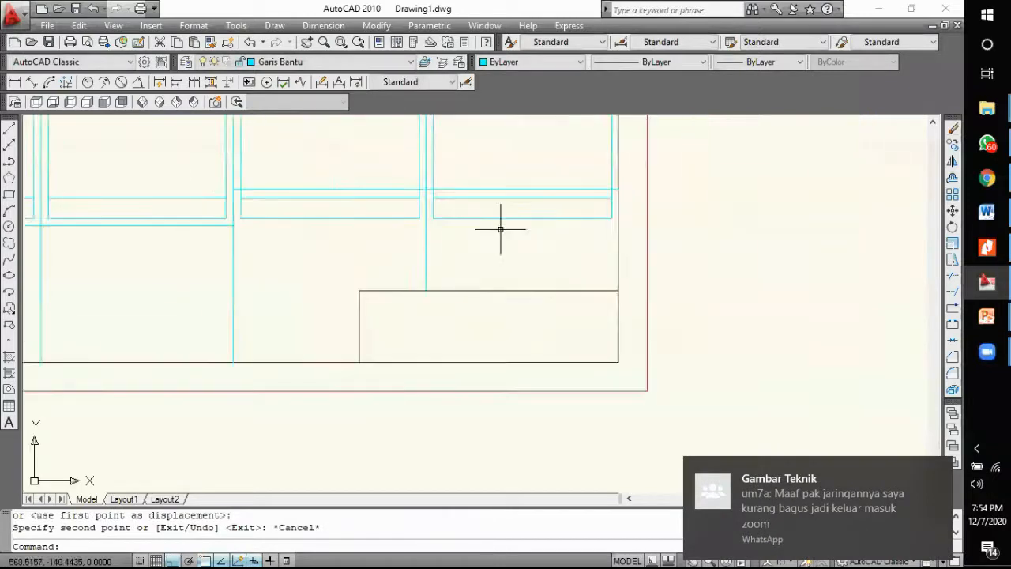
scroll(406, 228, down, 4)
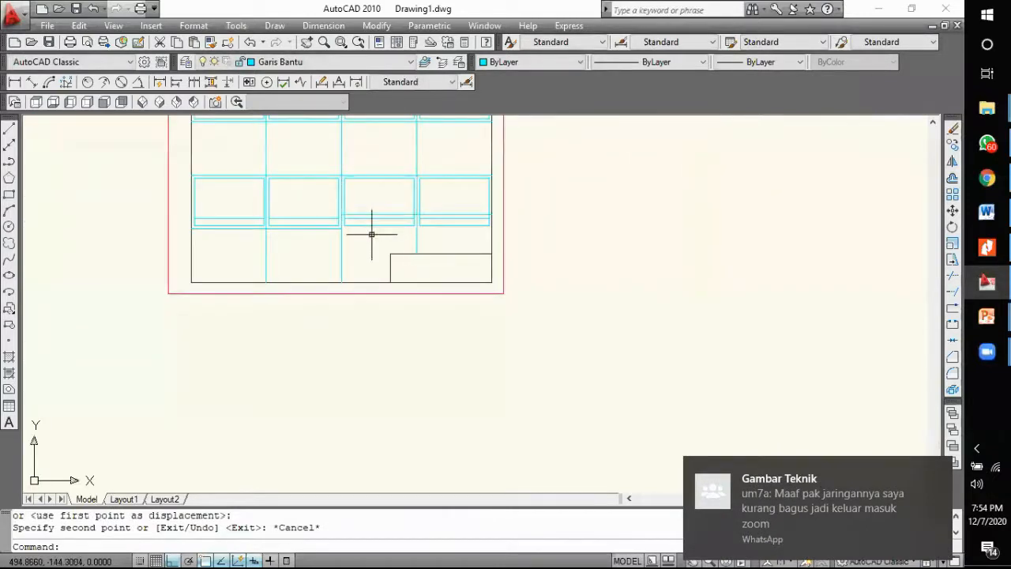
scroll(371, 234, up, 5)
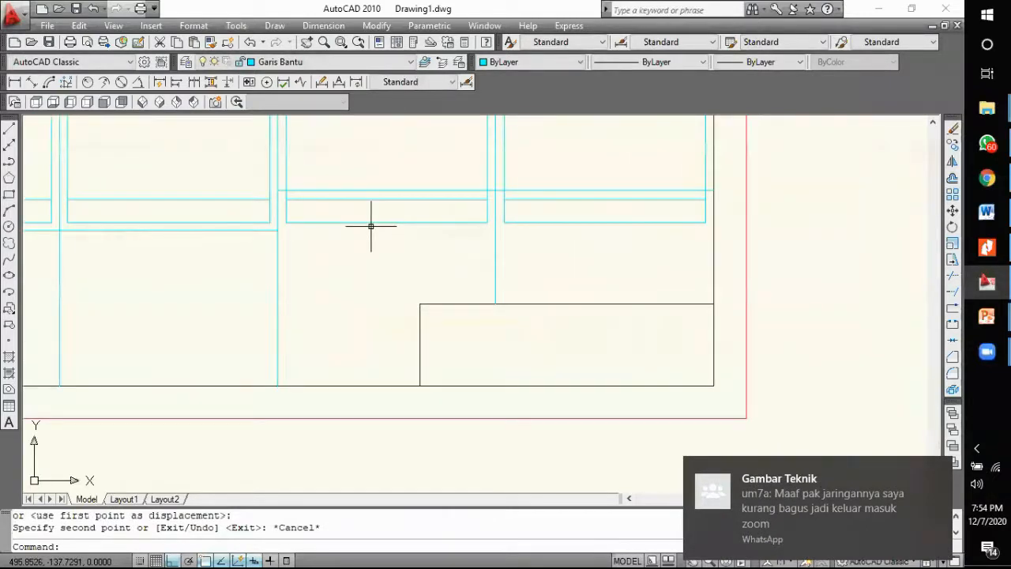
click(355, 200)
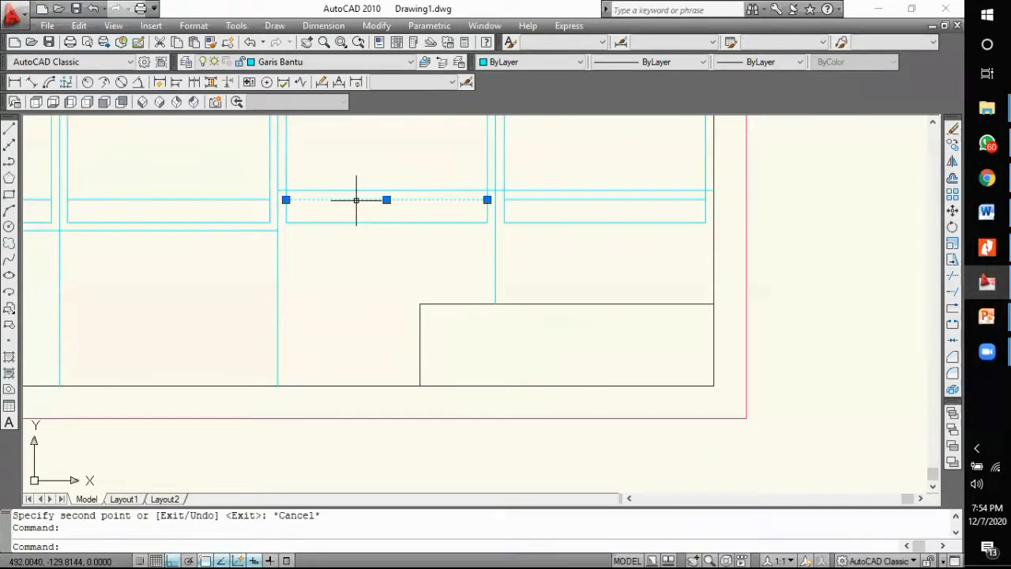
key(Delete)
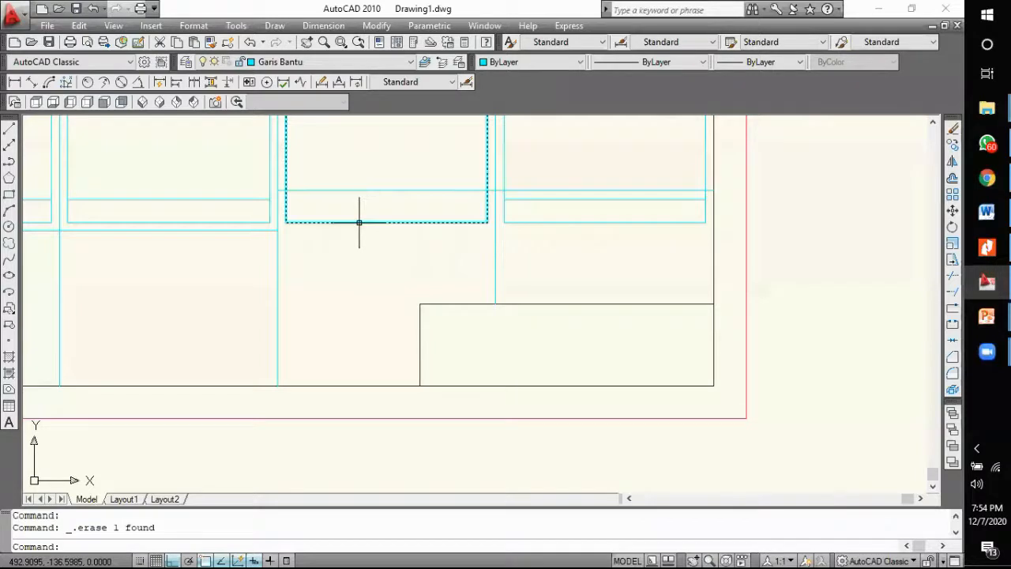
click(523, 199)
scroll(525, 301, down, 5)
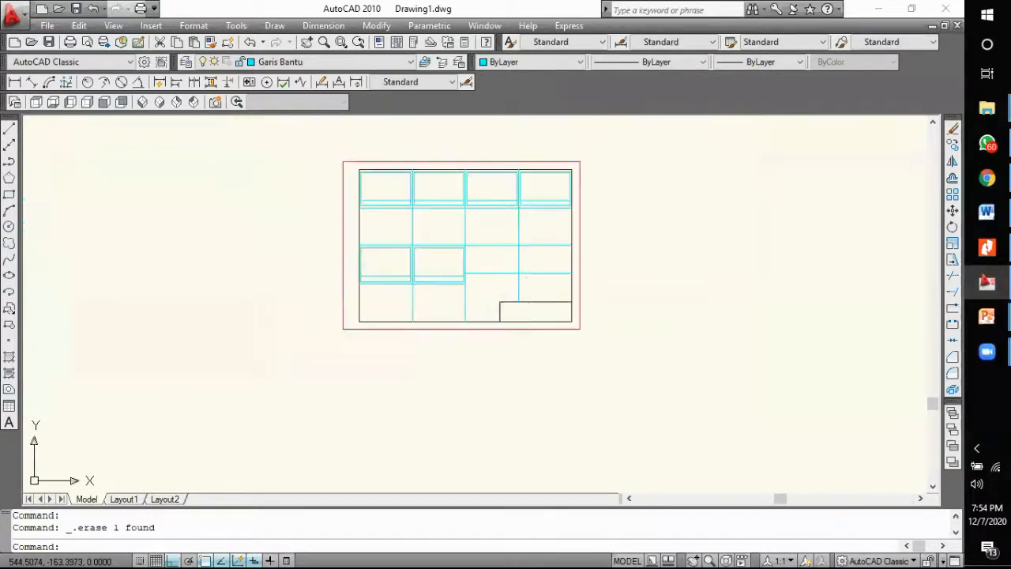
Step: Start a copy of the two third-row frames together with their caption lines
scroll(464, 244, up, 4)
middle_drag(400, 241, 481, 281)
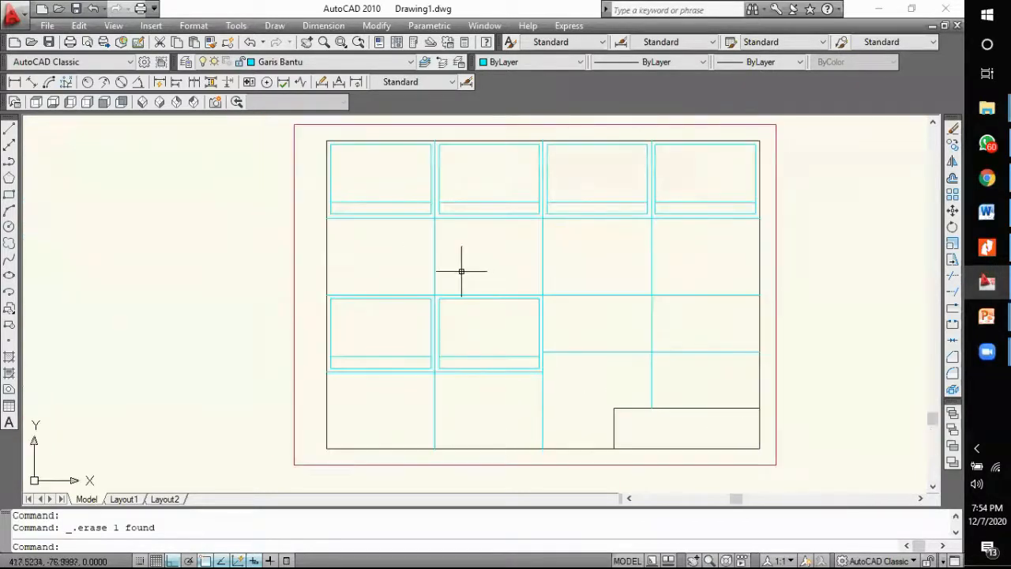
scroll(330, 288, up, 5)
click(324, 291)
scroll(339, 232, down, 4)
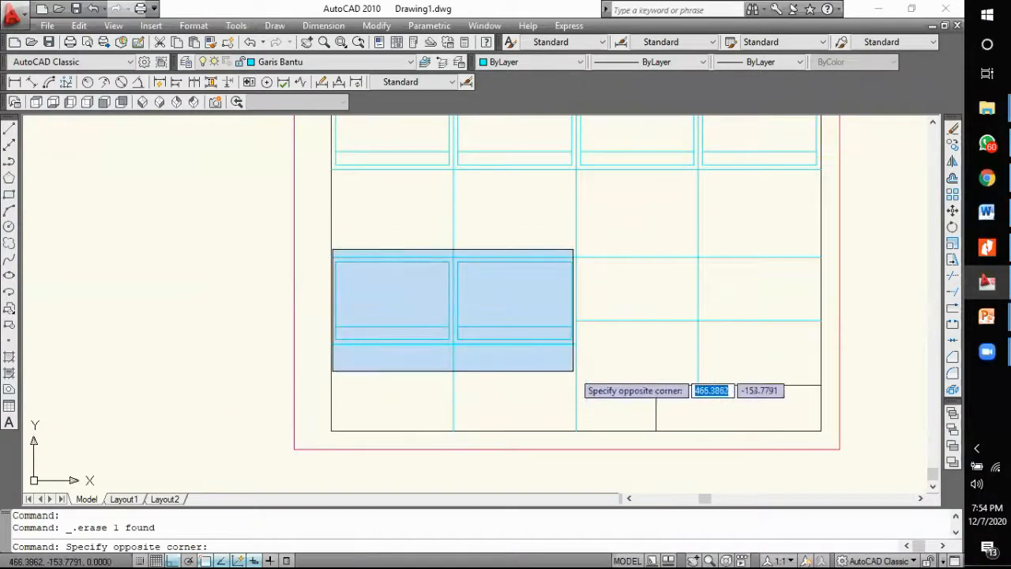
click(574, 371)
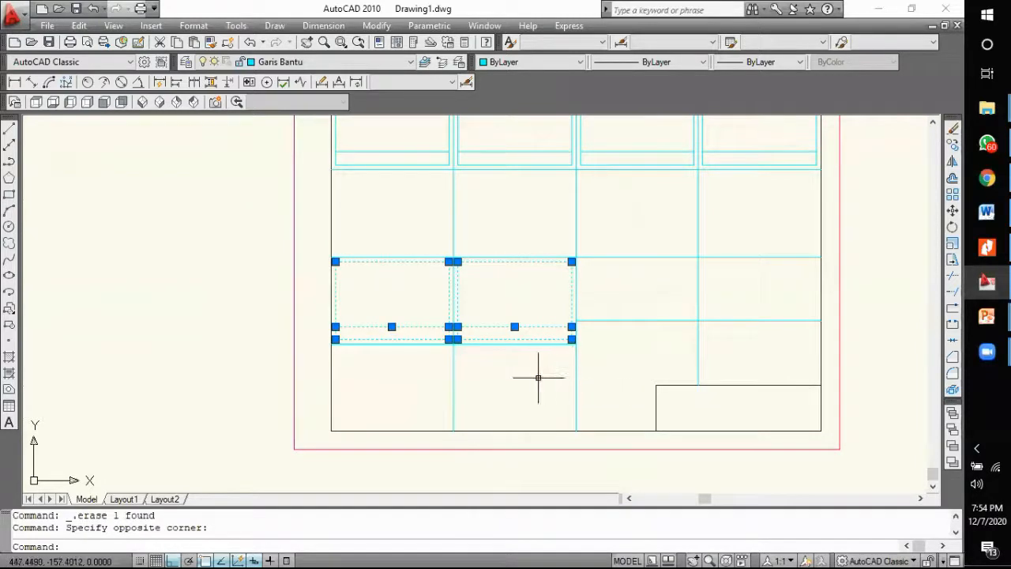
click(952, 145)
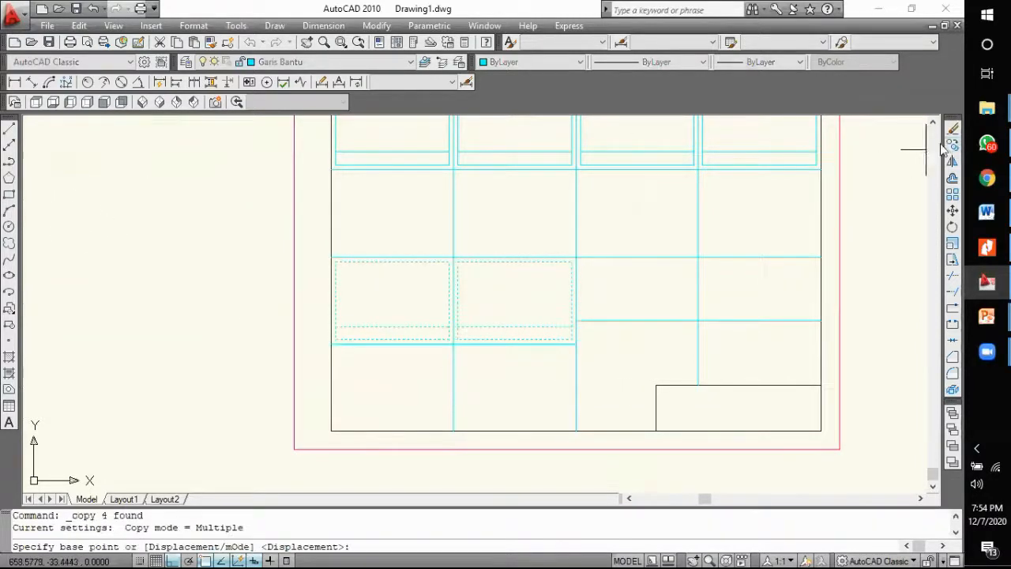
Step: Copy the two selected frames from the third row into all four cells of the empty second row
click(579, 256)
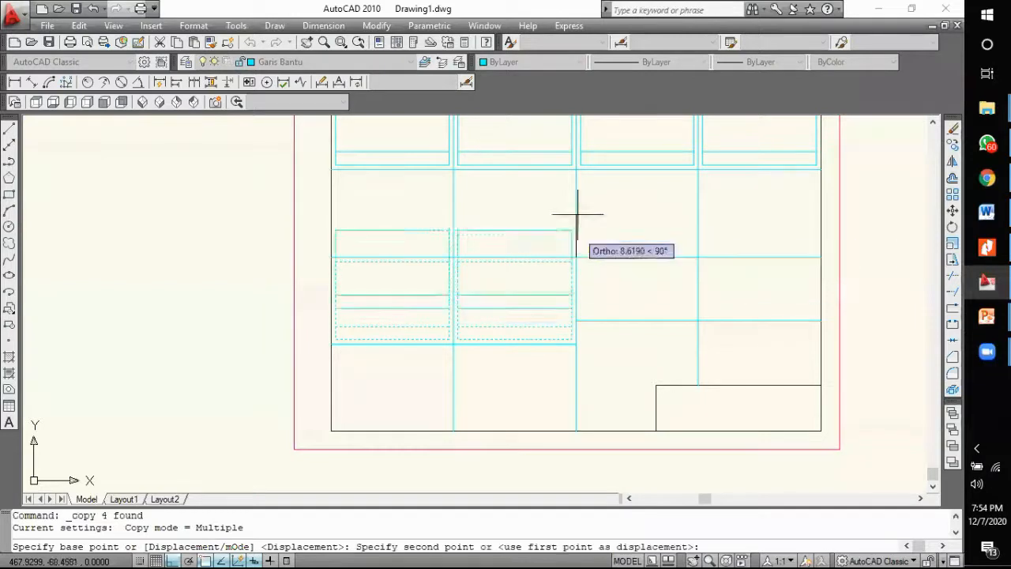
click(575, 169)
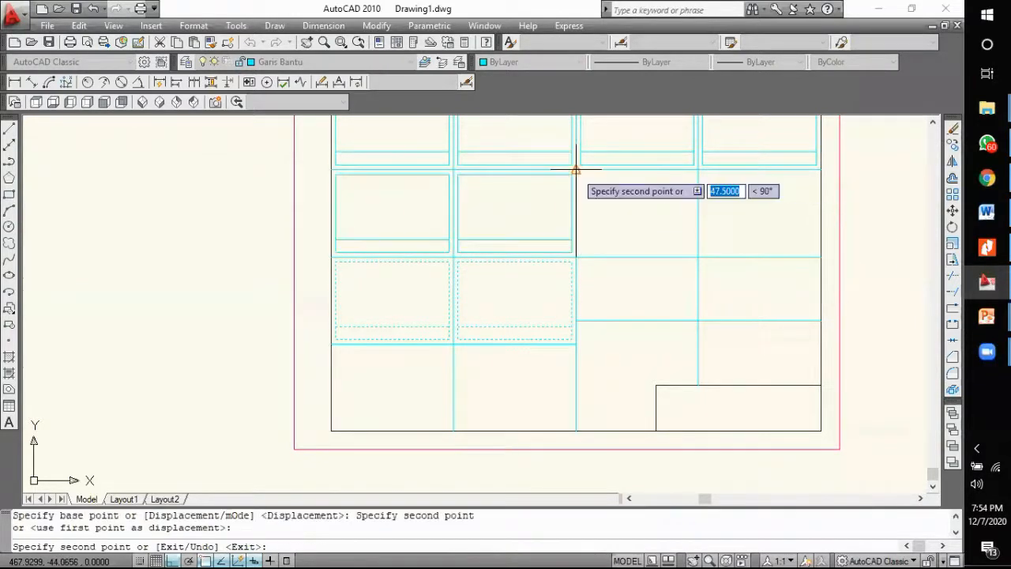
click(698, 169)
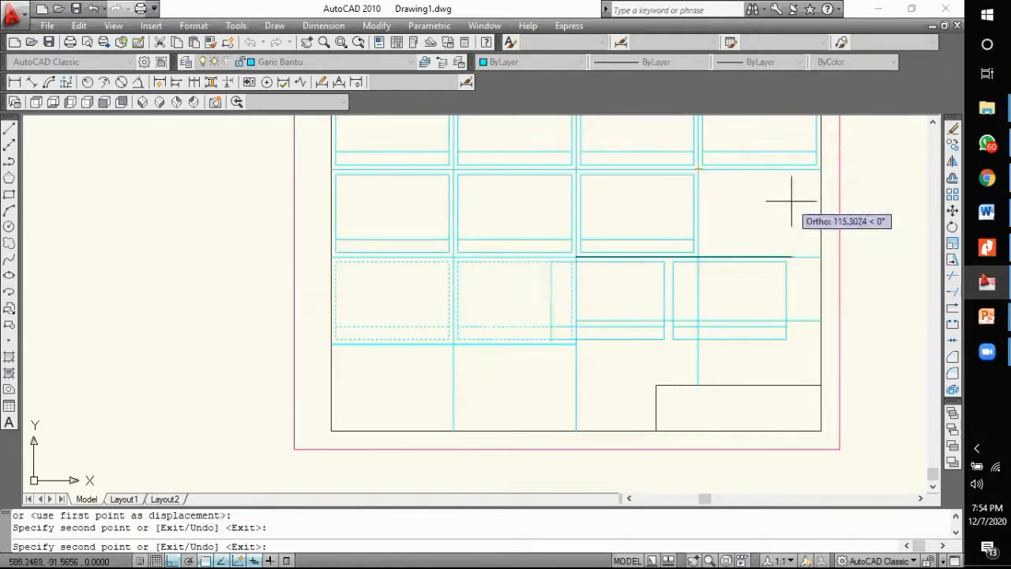
click(821, 169)
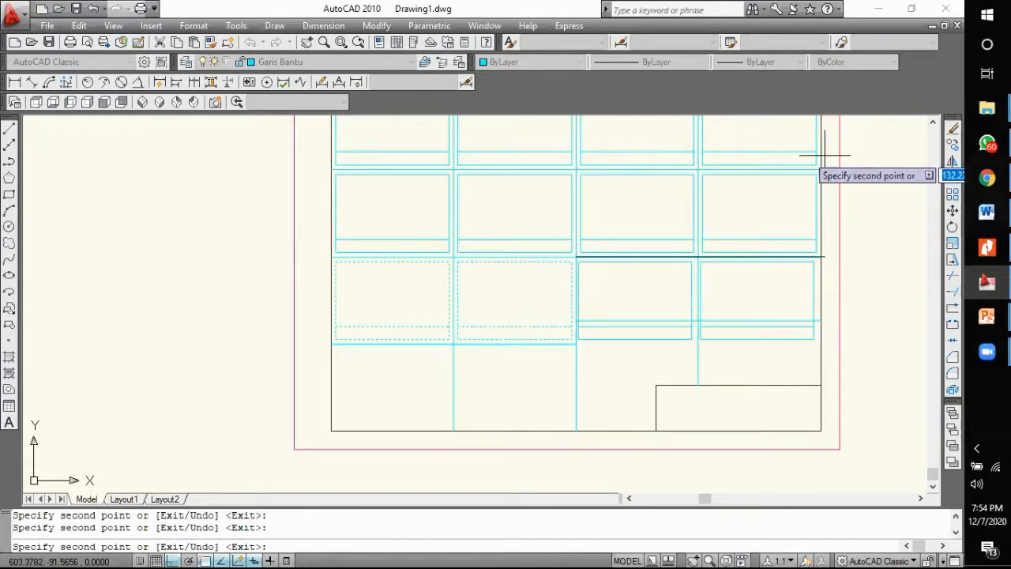
key(Escape)
Step: Copy the two frames with their title lines from the third row into the two cells directly below
mouse_move(687, 289)
middle_down()
mouse_move(618, 273)
mouse_move(619, 255)
mouse_move(682, 308)
middle_up()
mouse_move(776, 281)
middle_down()
mouse_move(750, 393)
mouse_move(747, 253)
middle_up()
scroll(748, 253, up, 2)
middle_drag(441, 317, 491, 343)
scroll(250, 194, up, 2)
scroll(294, 213, down, 2)
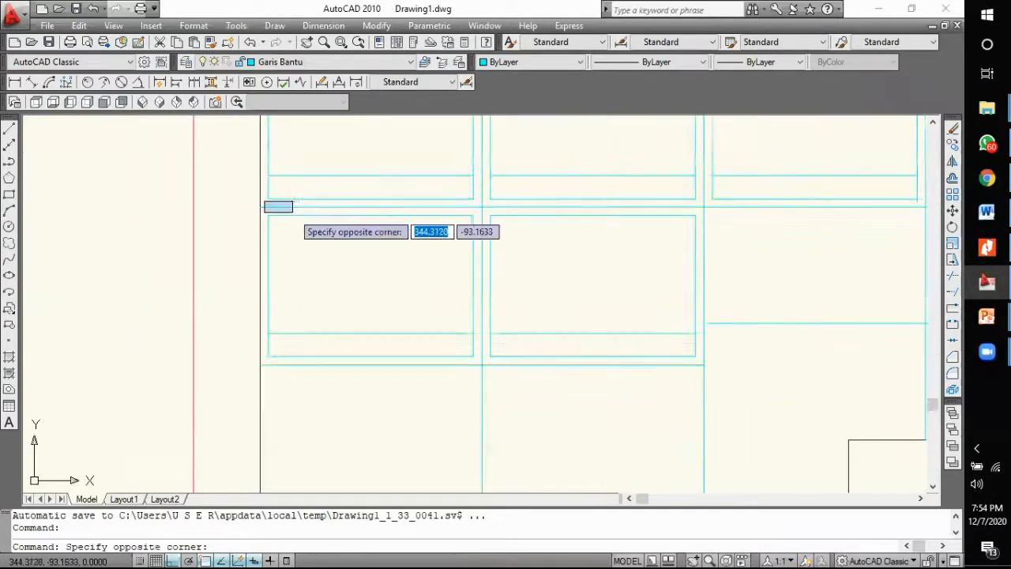
click(699, 388)
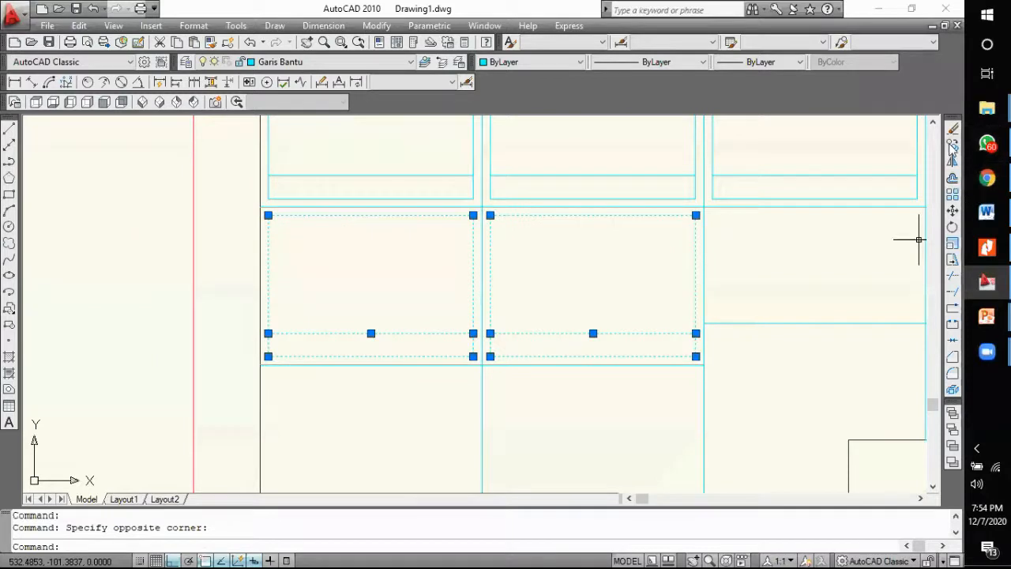
click(951, 179)
click(703, 208)
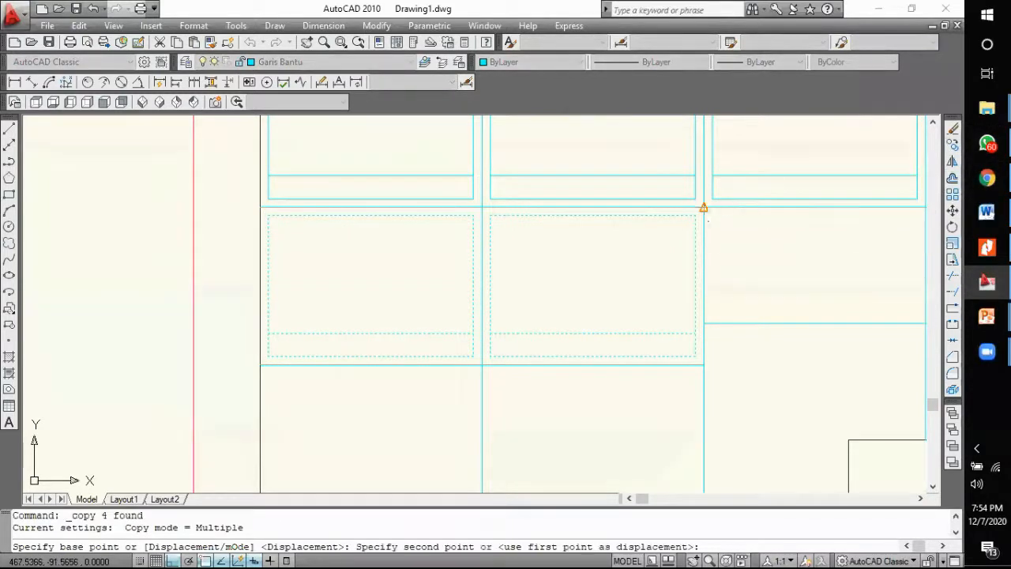
scroll(695, 198, down, 5)
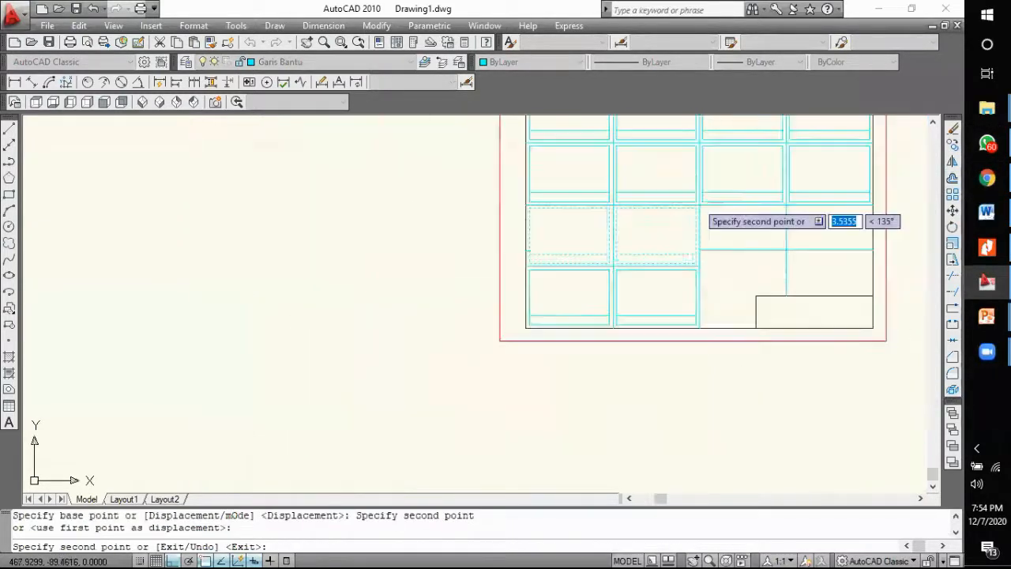
key(Escape)
Step: Draw a rectangle along the borders of the shorter third-row cell in the third column
scroll(513, 356, down, 4)
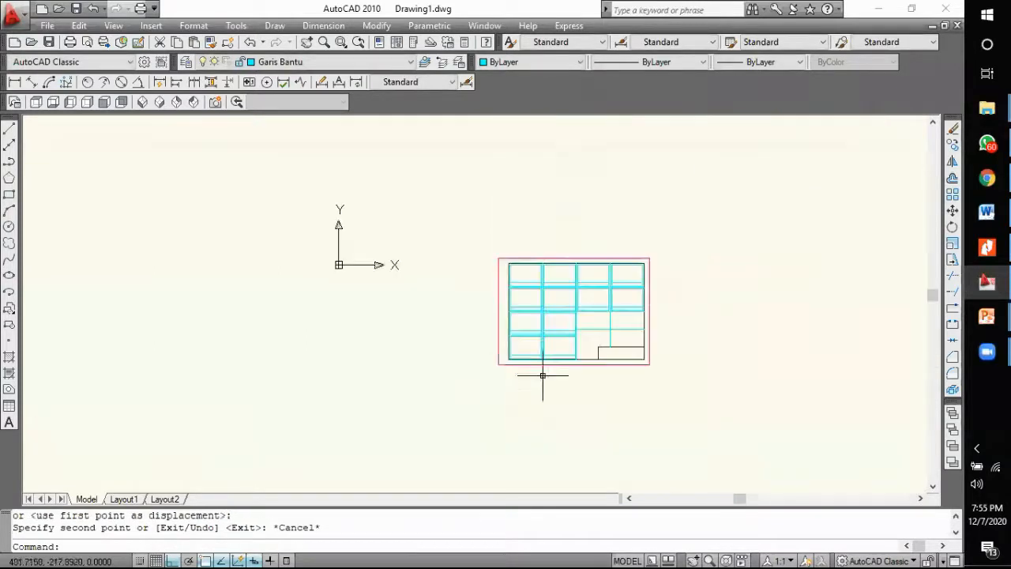
scroll(544, 371, up, 3)
middle_drag(714, 356, 535, 339)
scroll(404, 302, up, 3)
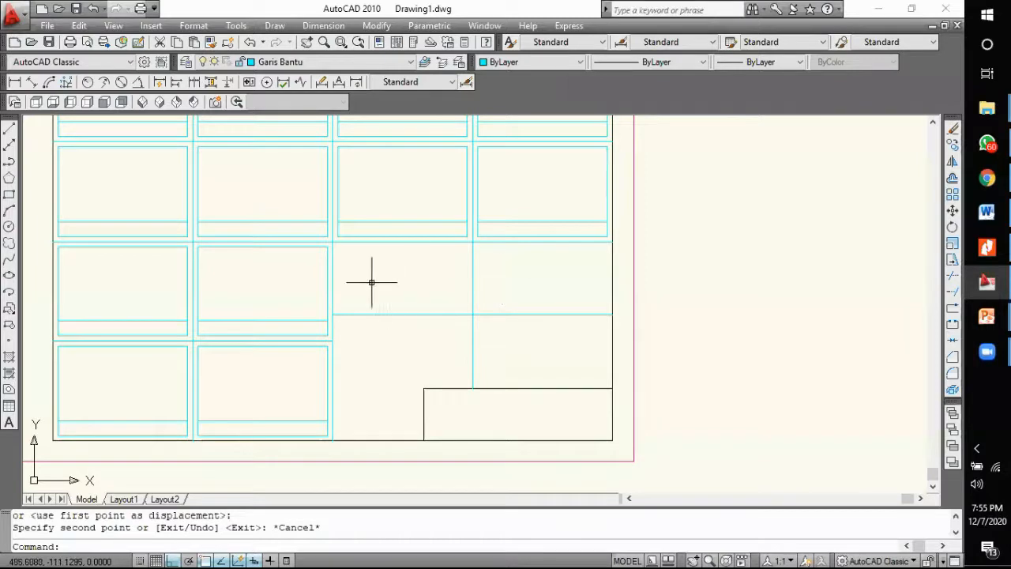
scroll(371, 282, up, 2)
mouse_move(379, 289)
middle_down()
mouse_move(462, 365)
mouse_move(468, 343)
middle_up()
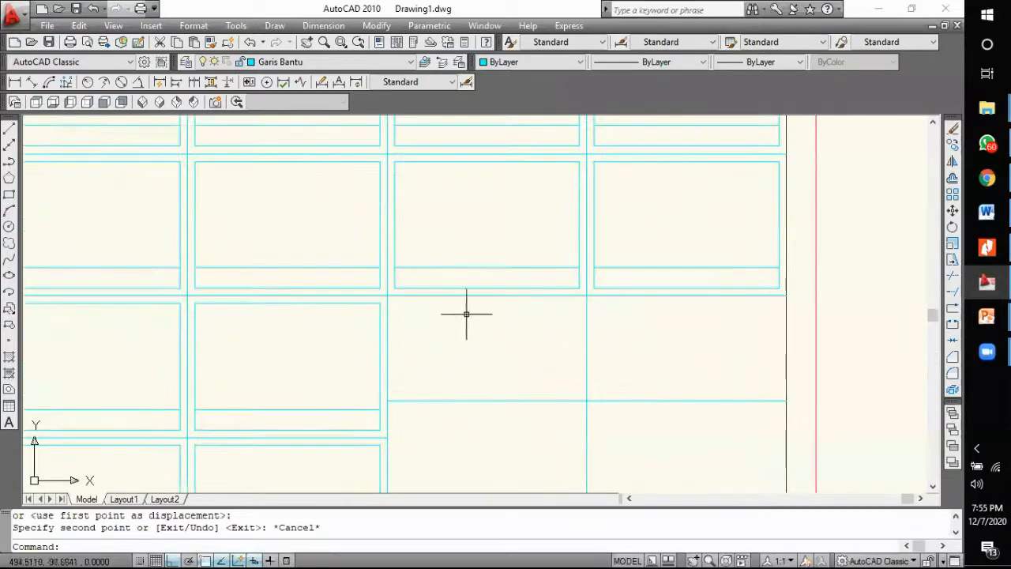
scroll(470, 273, down, 2)
scroll(479, 305, up, 2)
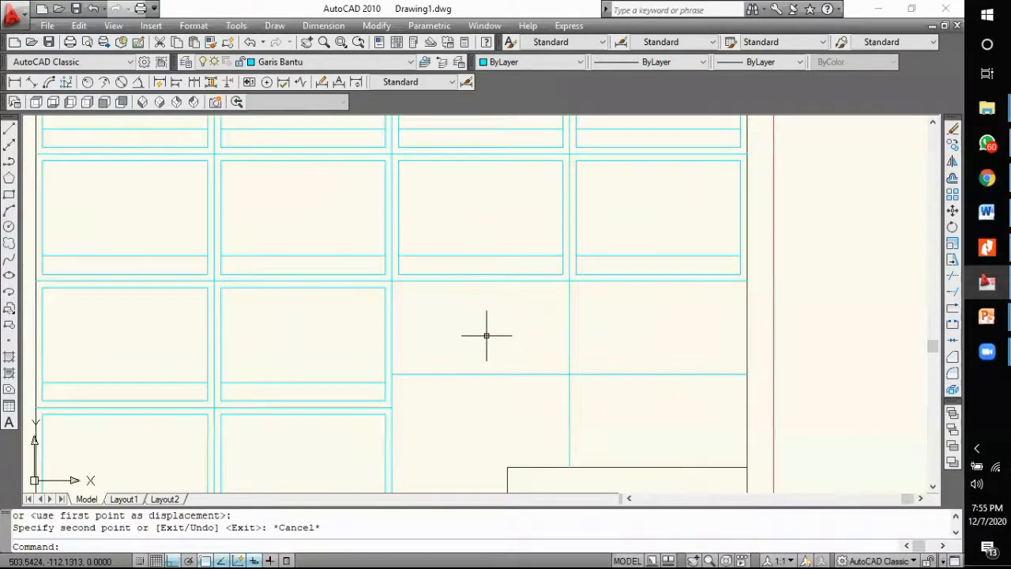
click(9, 194)
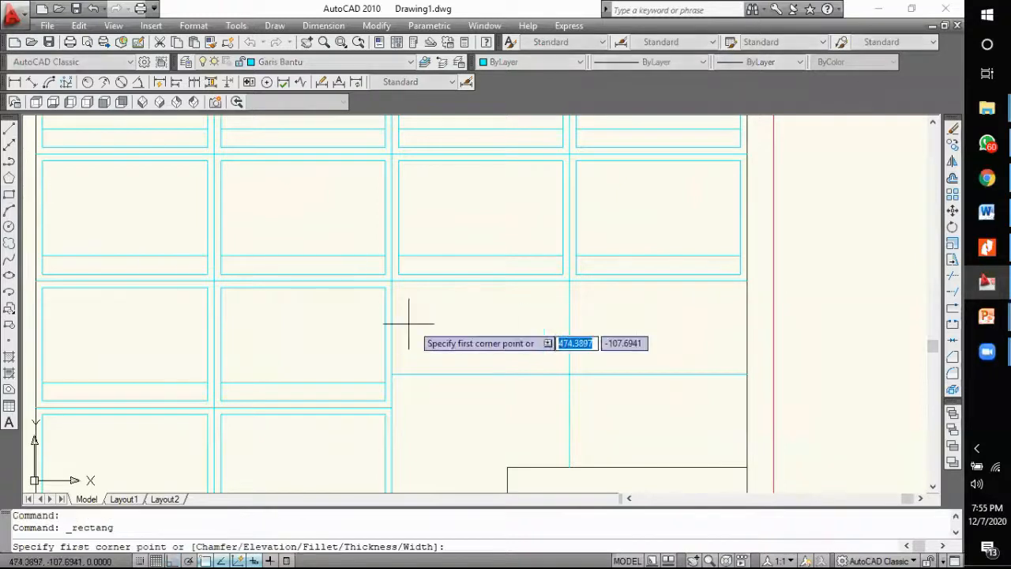
click(391, 280)
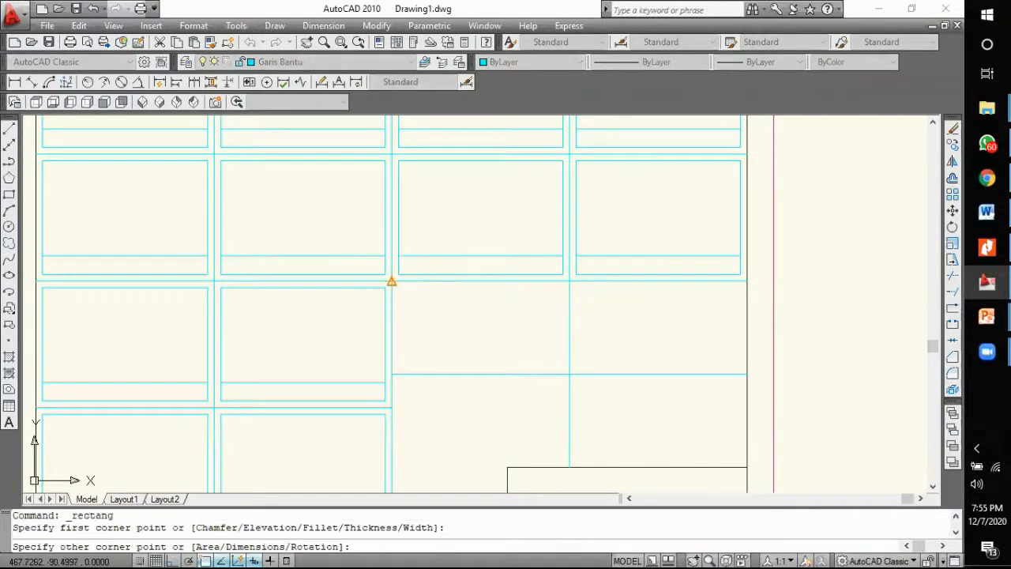
click(572, 373)
key(Return)
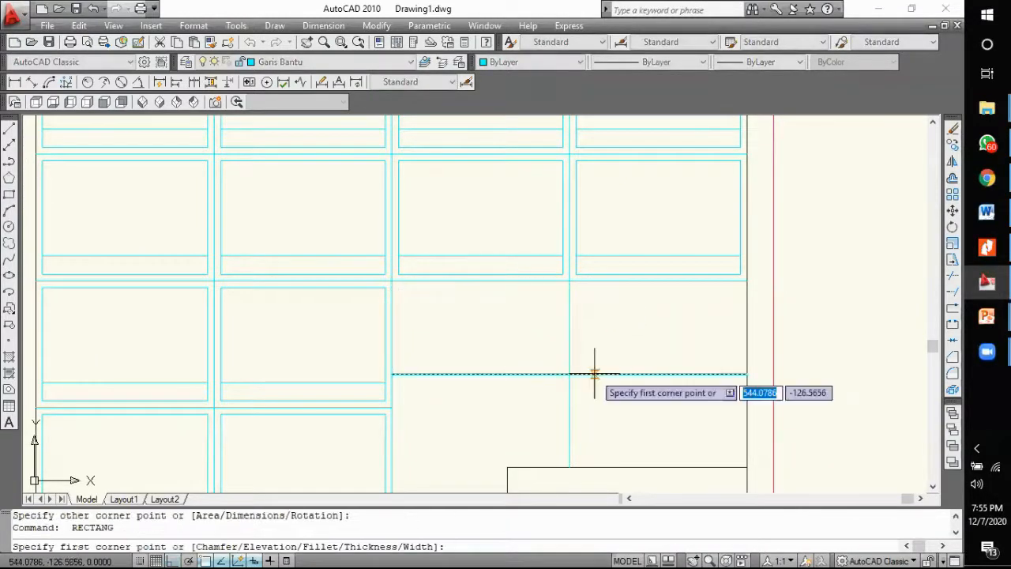
key(Escape)
key(Escape)
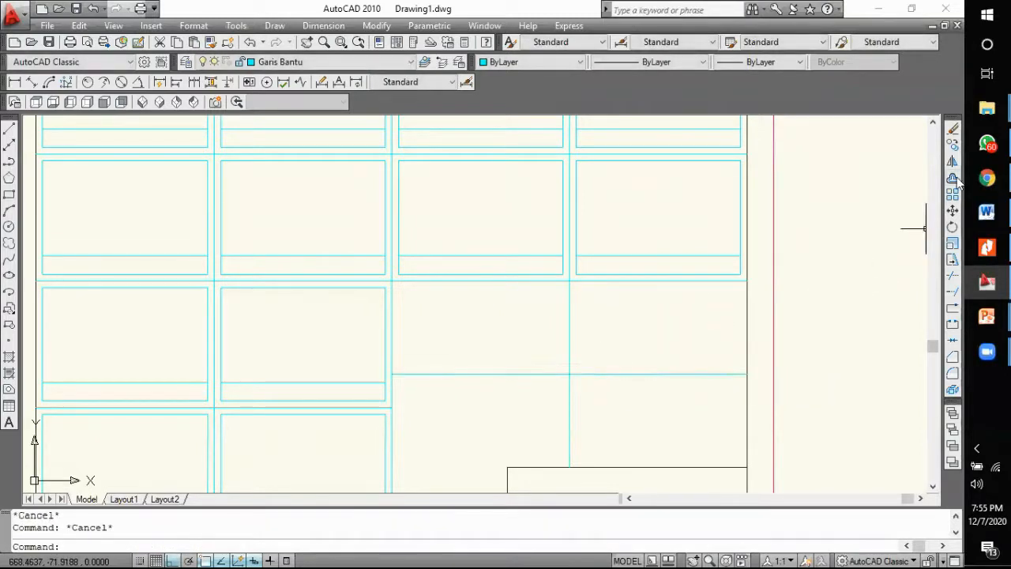
Step: Offset the cell rectangle 2.5 inward and delete the original outer rectangle
click(952, 179)
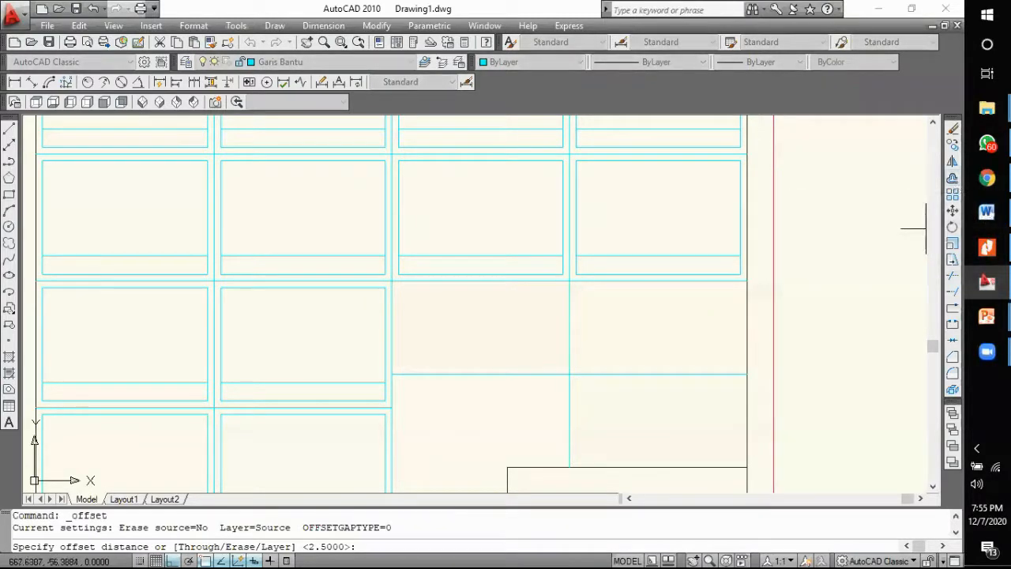
key(Return)
click(568, 344)
click(525, 332)
key(Escape)
click(570, 339)
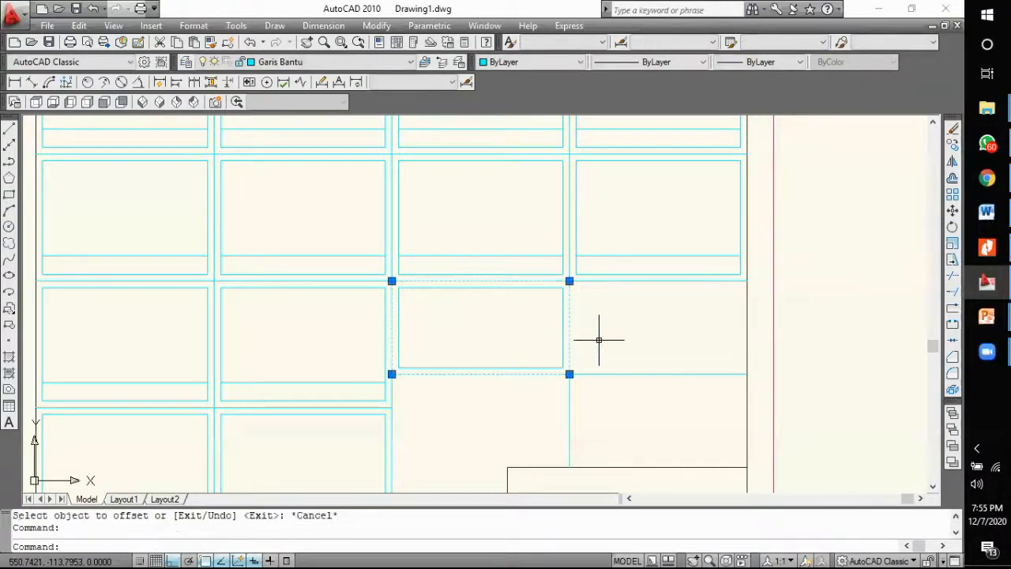
key(Delete)
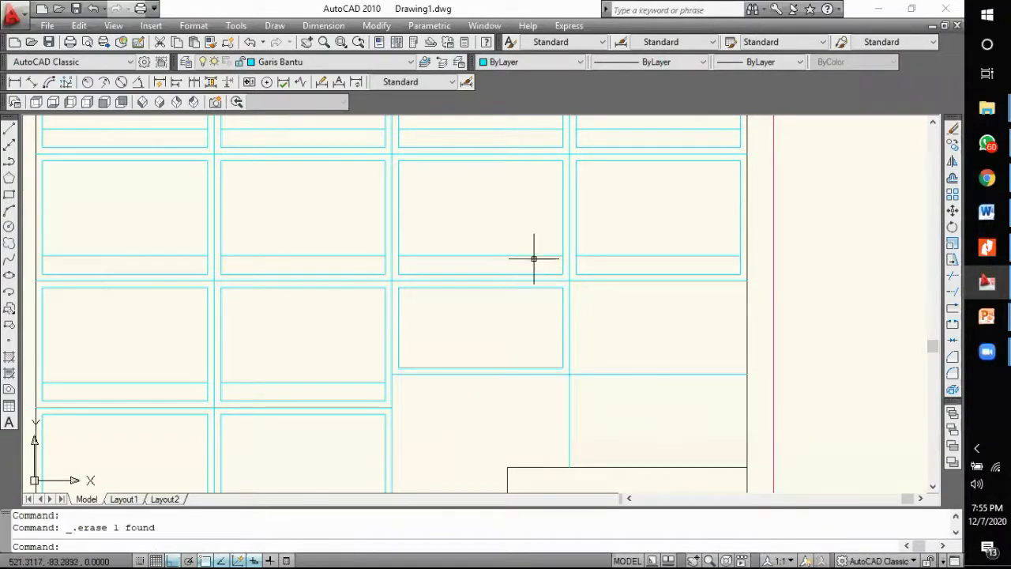
Step: Copy the title line of the frame above to the same height above the new short frame's bottom edge
click(534, 257)
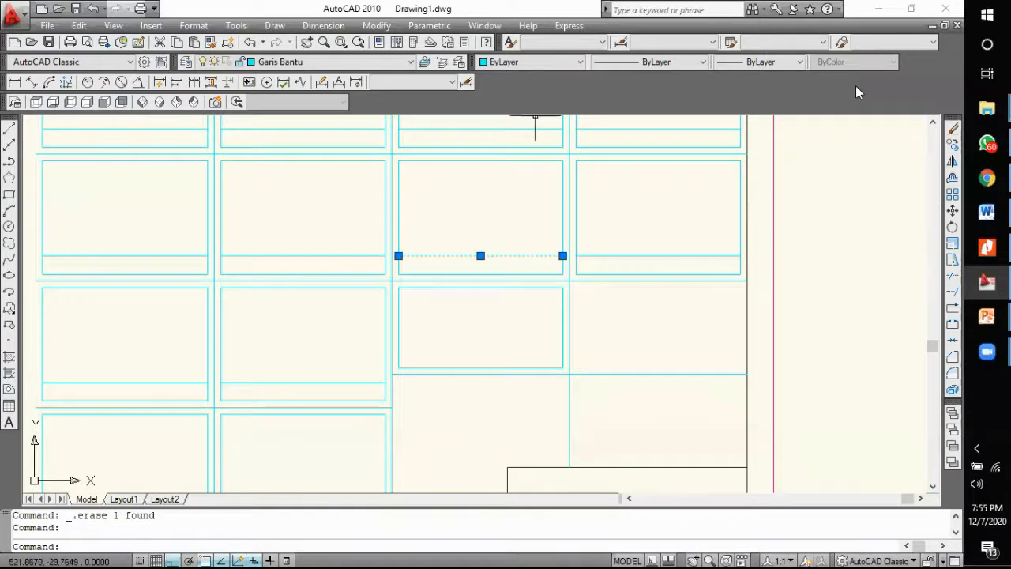
click(952, 145)
click(562, 256)
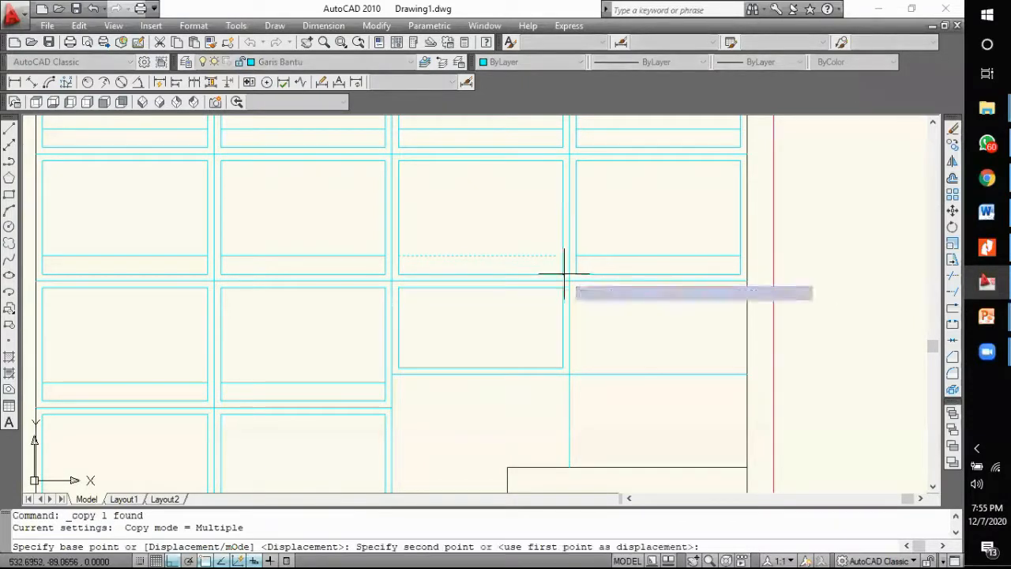
click(562, 366)
key(Escape)
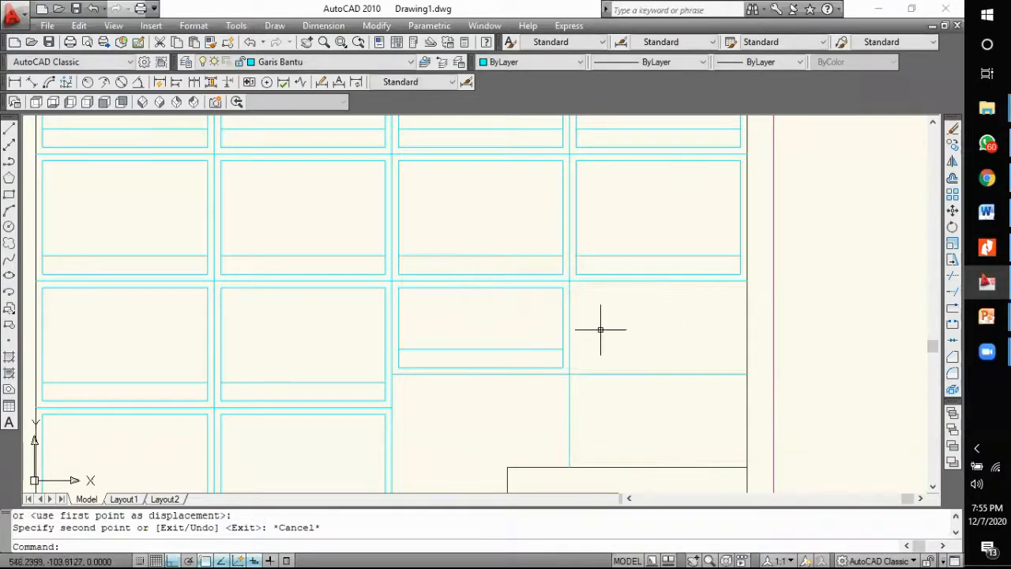
Step: Copy the short frame and its title line into the adjacent fourth-column cell
scroll(419, 301, up, 1)
click(383, 277)
click(630, 409)
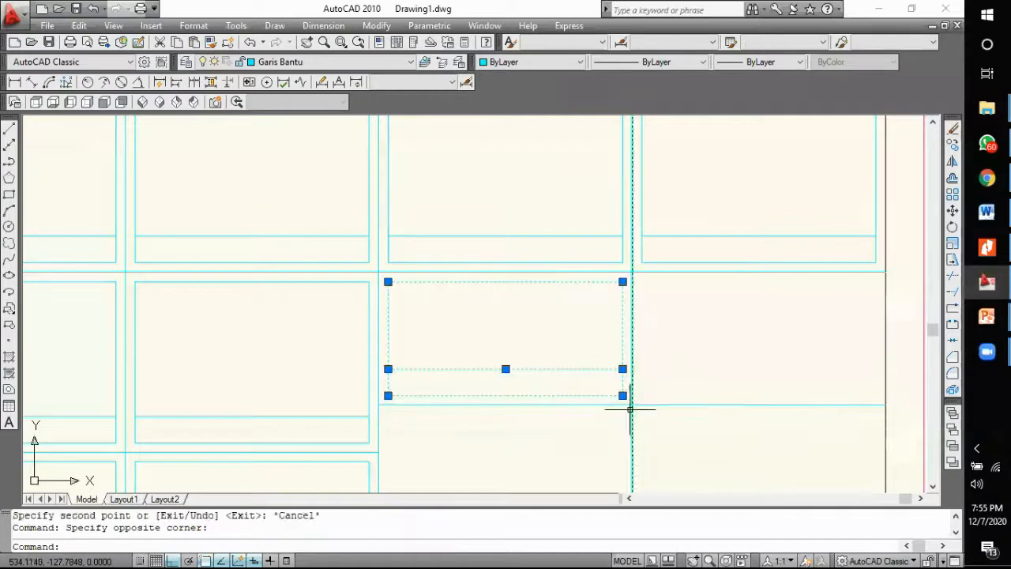
click(952, 144)
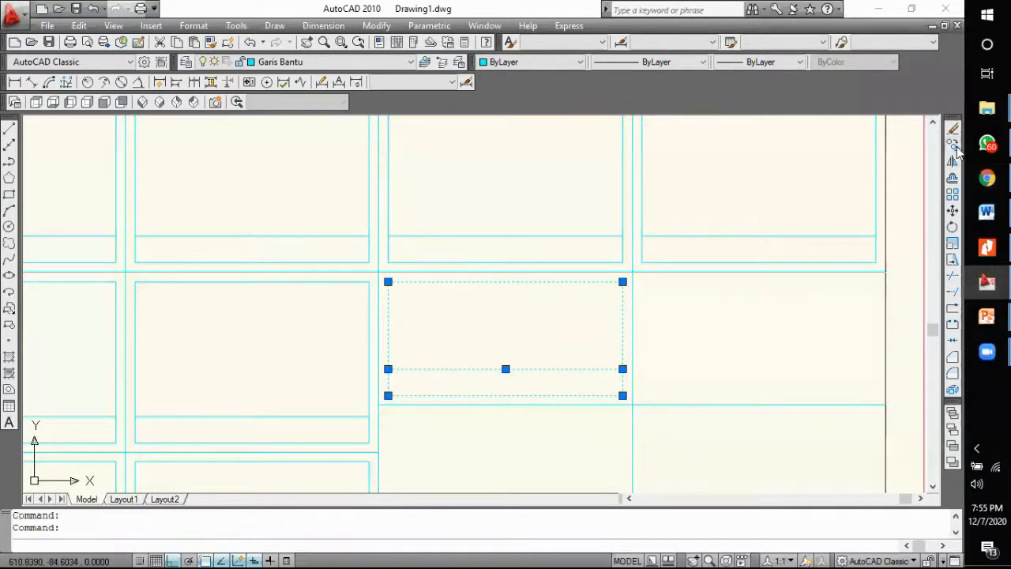
click(632, 272)
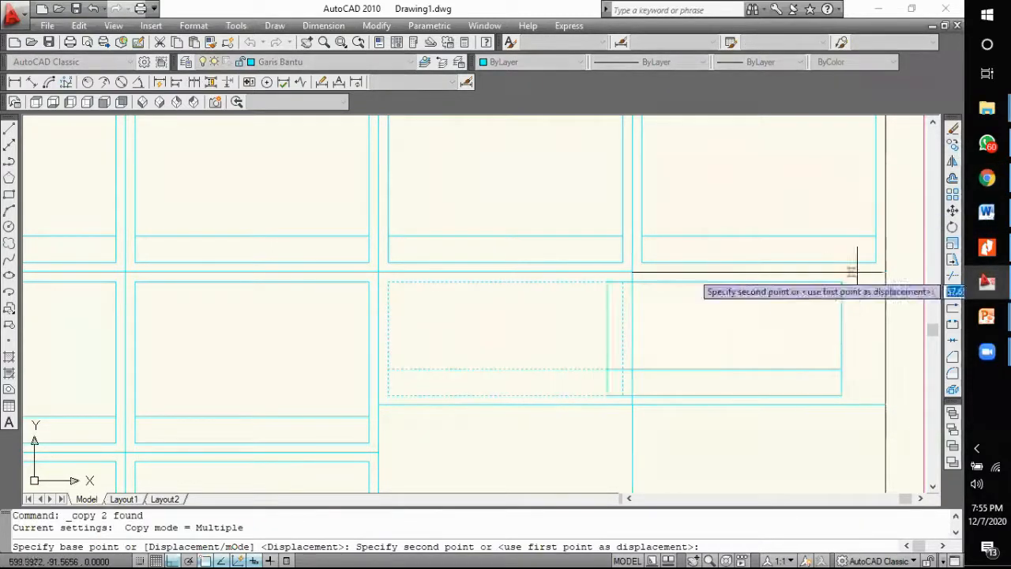
click(885, 272)
key(Escape)
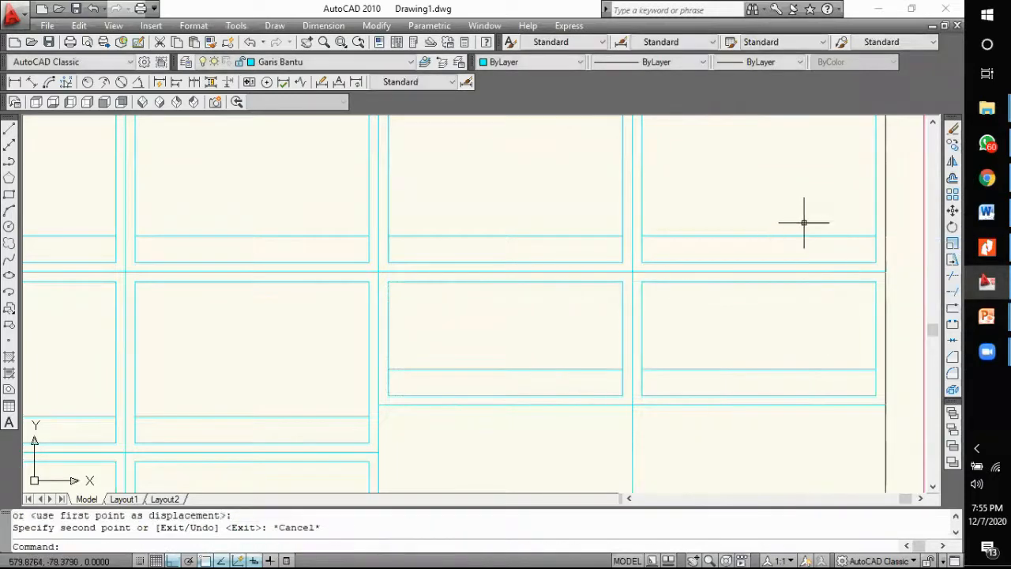
Step: Copy both short frames with their title lines into the two cells directly below, above the title block
scroll(798, 221, down, 5)
scroll(794, 218, up, 8)
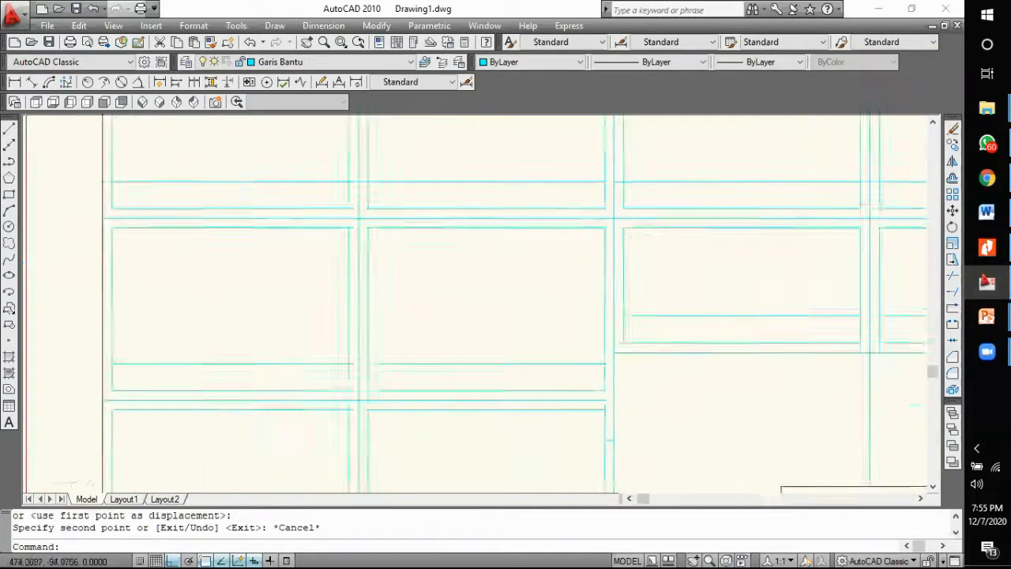
click(606, 207)
scroll(654, 253, down, 2)
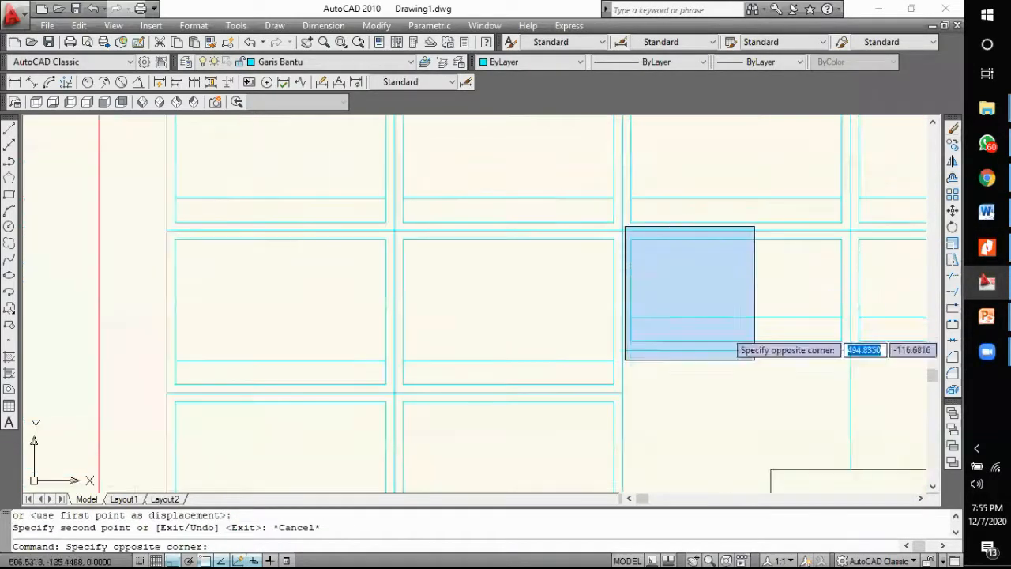
scroll(805, 372, down, 5)
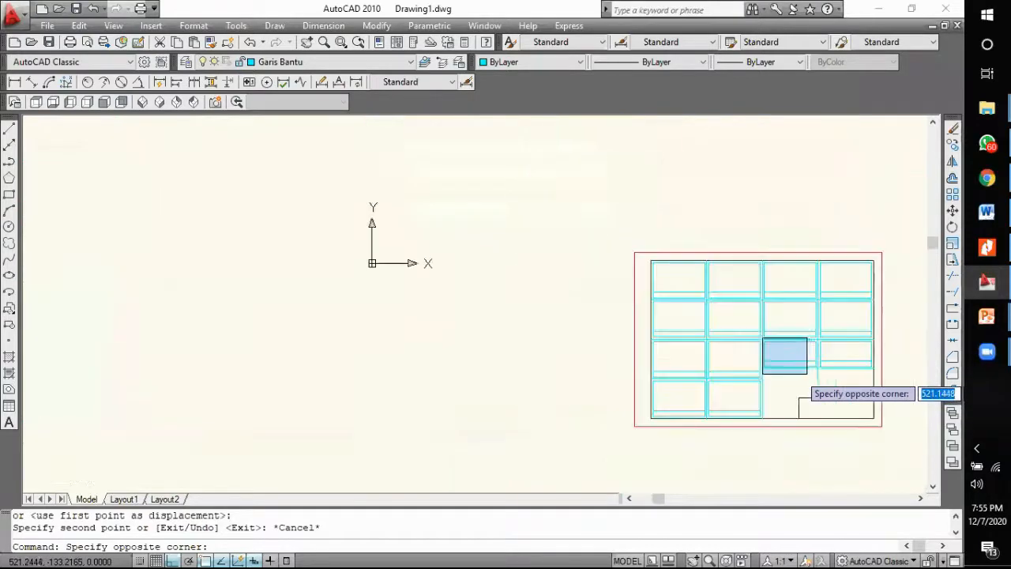
click(901, 374)
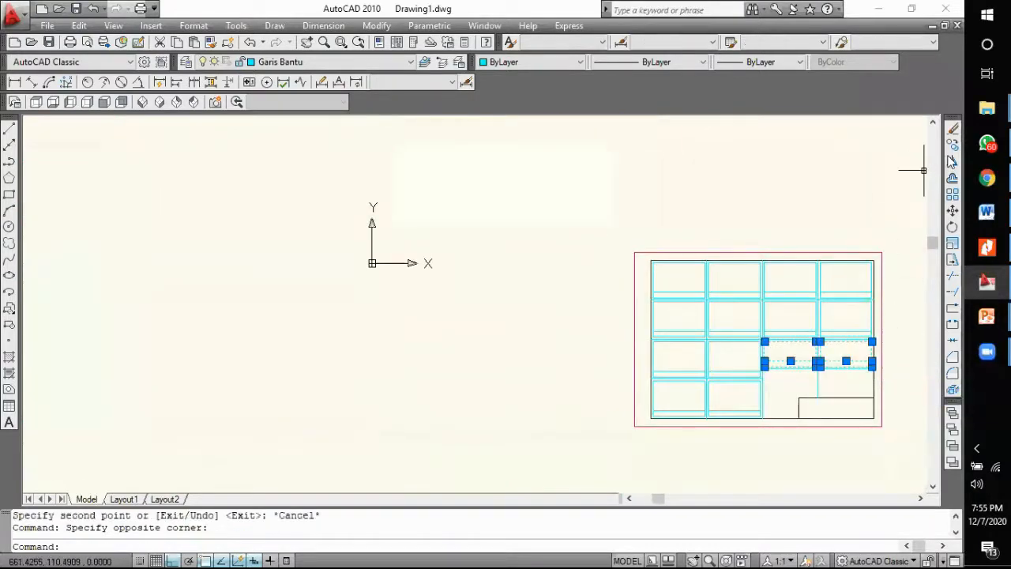
click(951, 146)
scroll(908, 348, up, 8)
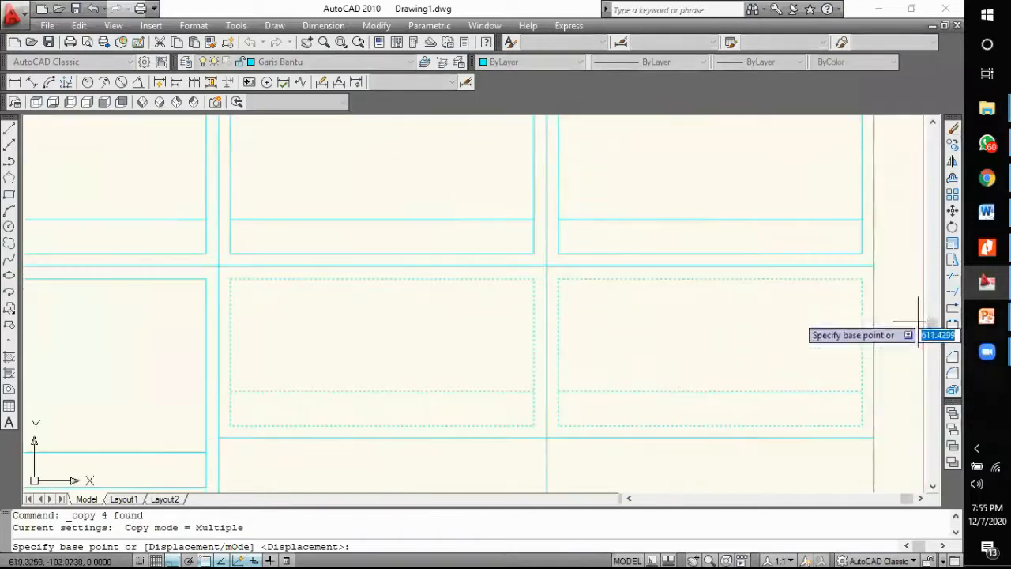
click(874, 266)
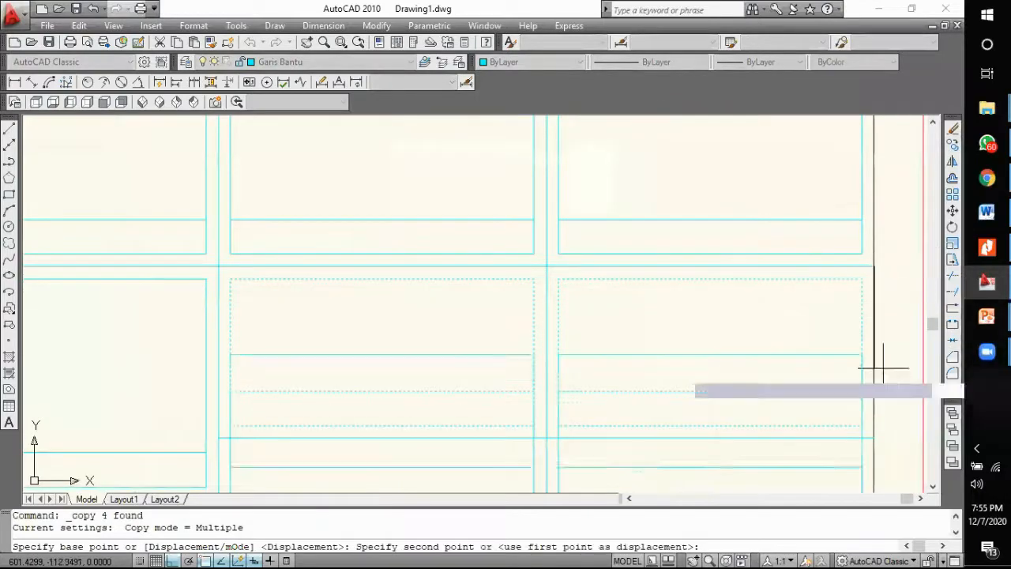
click(873, 437)
scroll(873, 356, down, 6)
key(Escape)
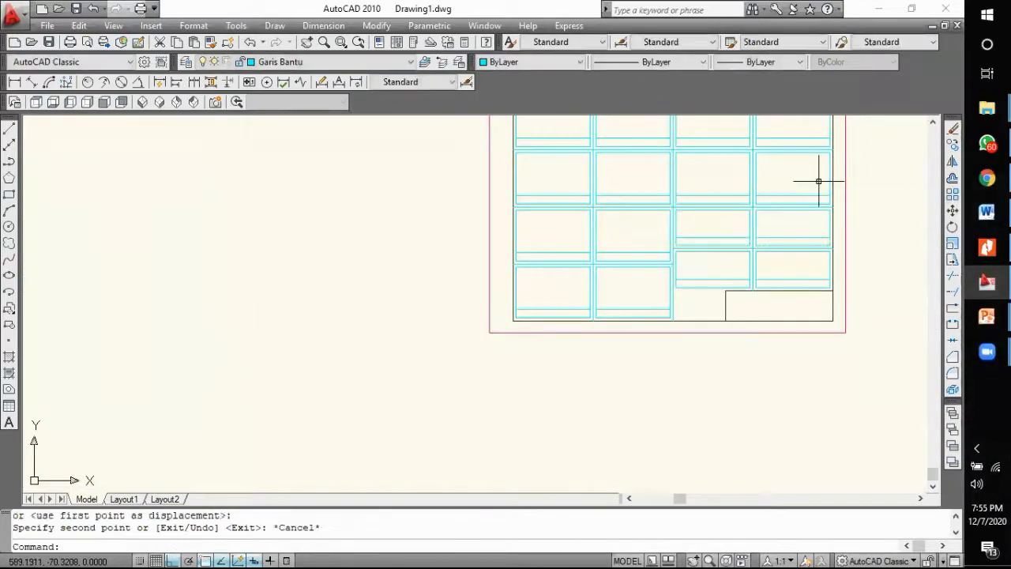
scroll(683, 401, down, 3)
scroll(697, 348, up, 2)
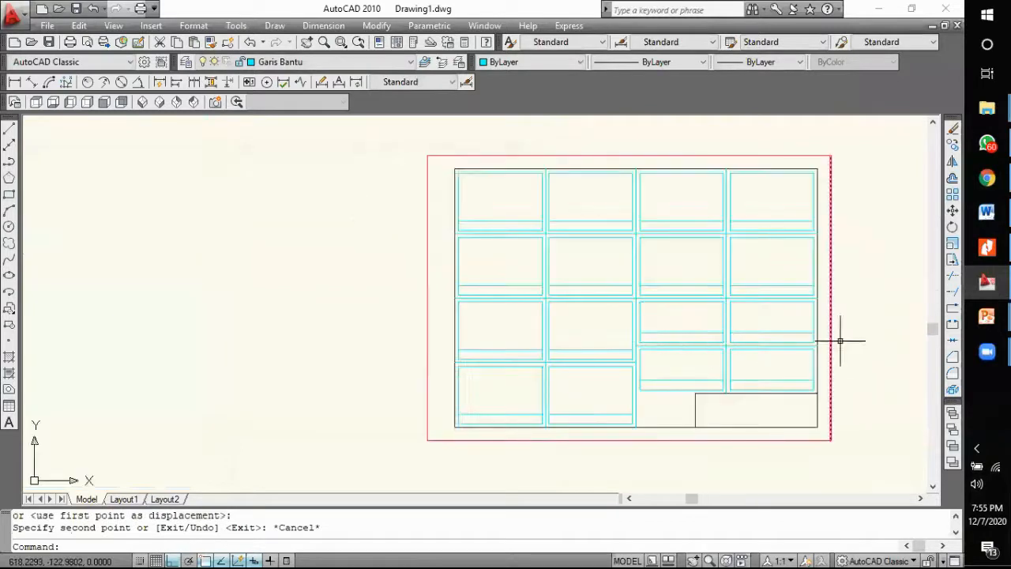
mouse_move(875, 282)
middle_down()
mouse_move(740, 282)
mouse_move(687, 307)
middle_up()
scroll(292, 210, up, 3)
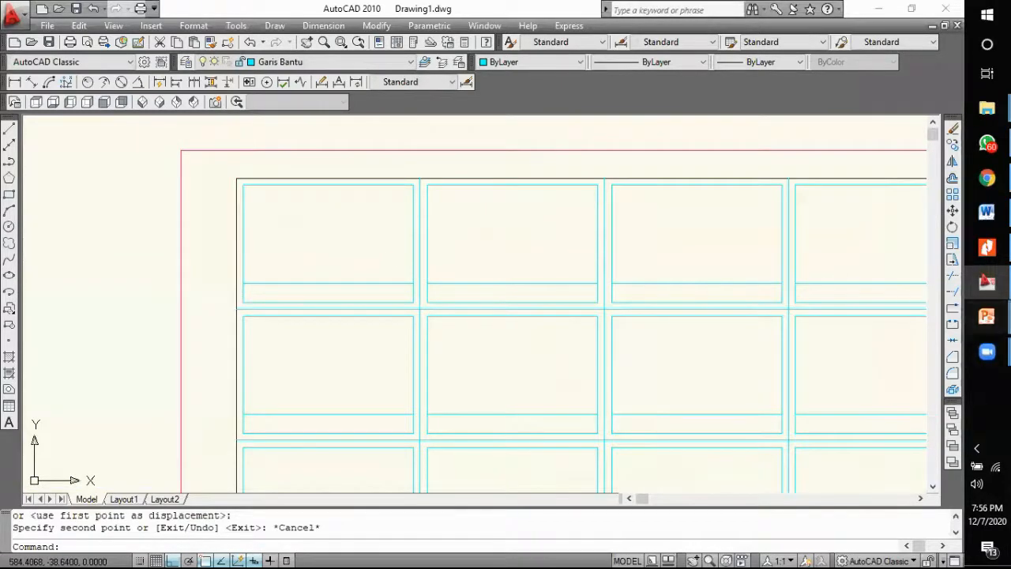
Step: Switch to the PowerPoint slide of plane figures, examine the figures and their captions, and return to the AutoCAD drawing
mouse_move(987, 316)
click(900, 387)
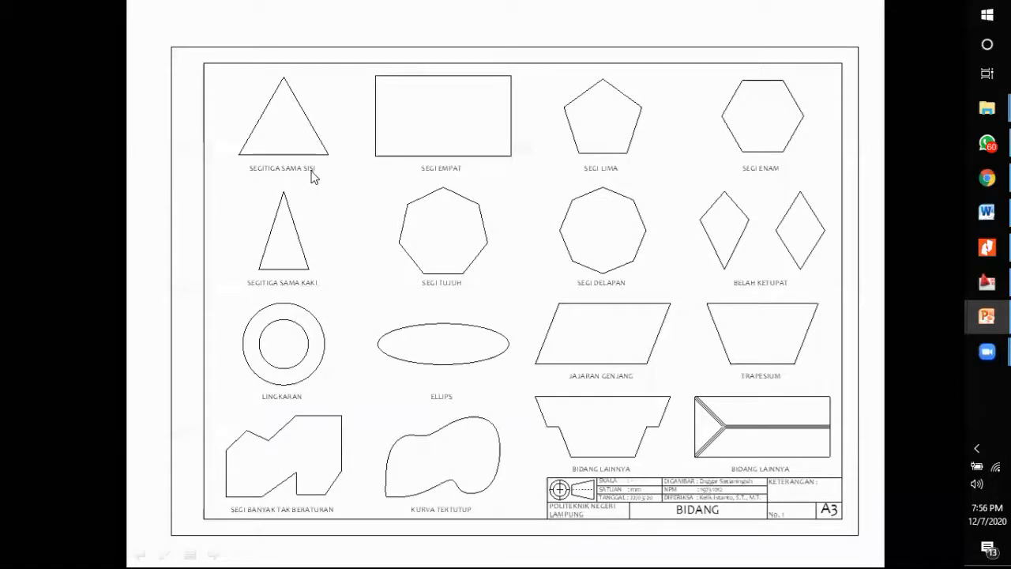
key(Escape)
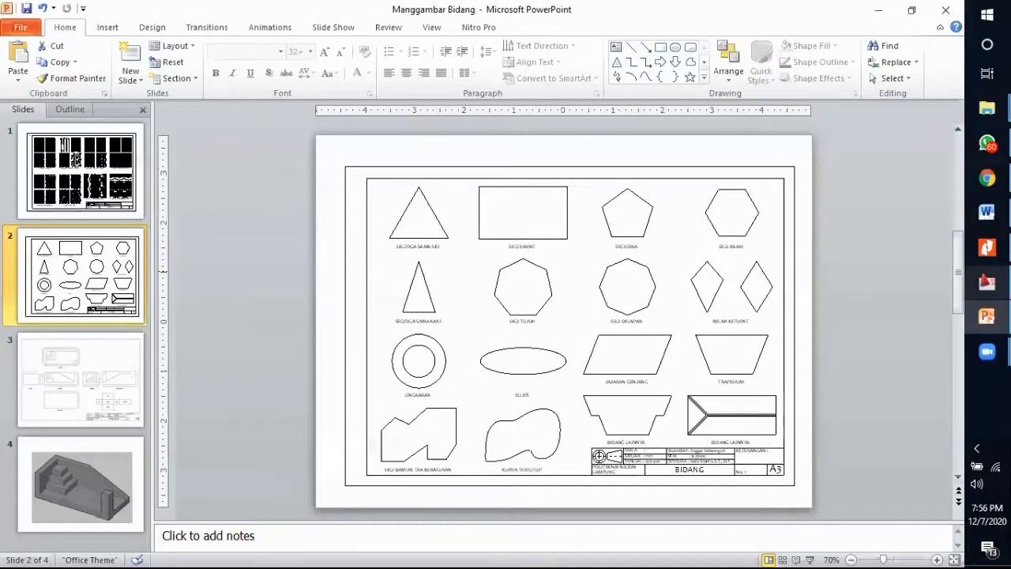
click(986, 282)
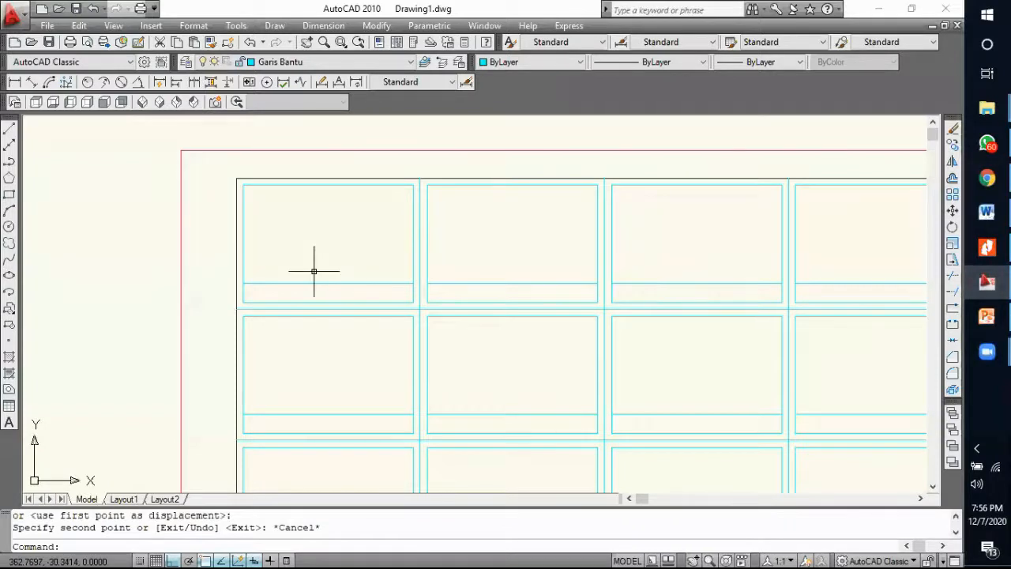
scroll(314, 271, up, 3)
scroll(297, 269, down, 2)
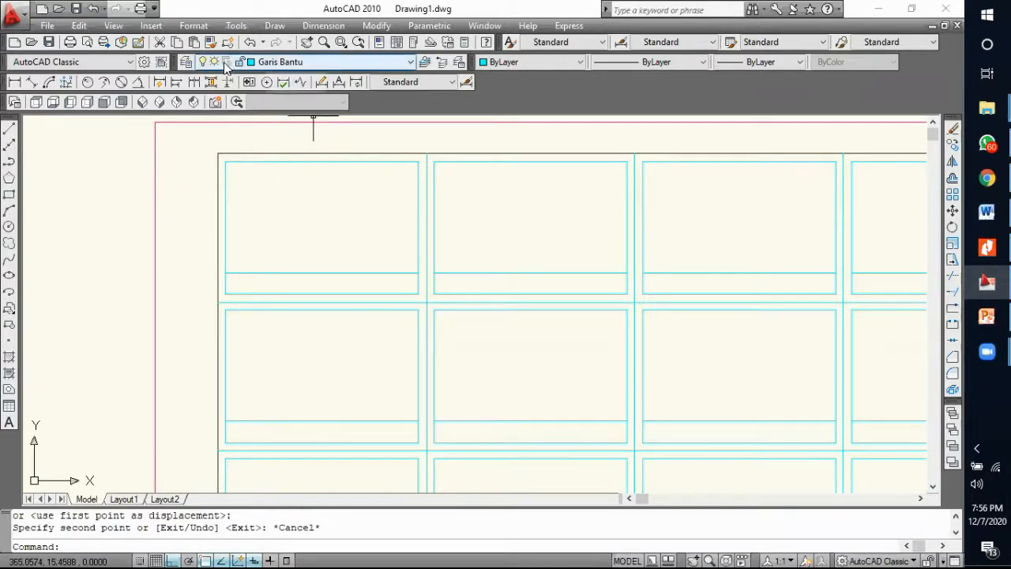
Step: Create a layer named Bidang with colour 250 and make it the current layer
click(186, 63)
click(212, 70)
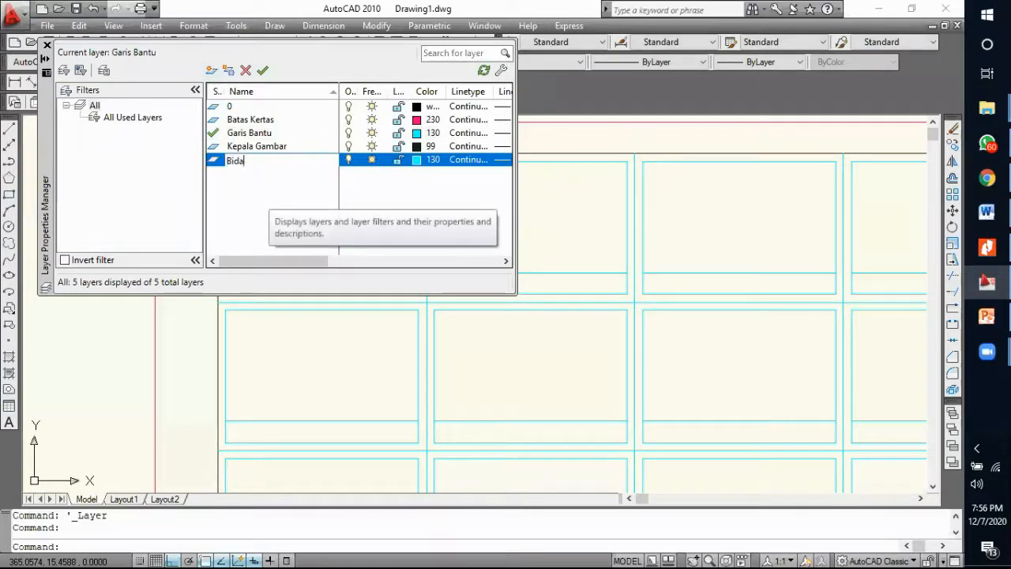
key(Return)
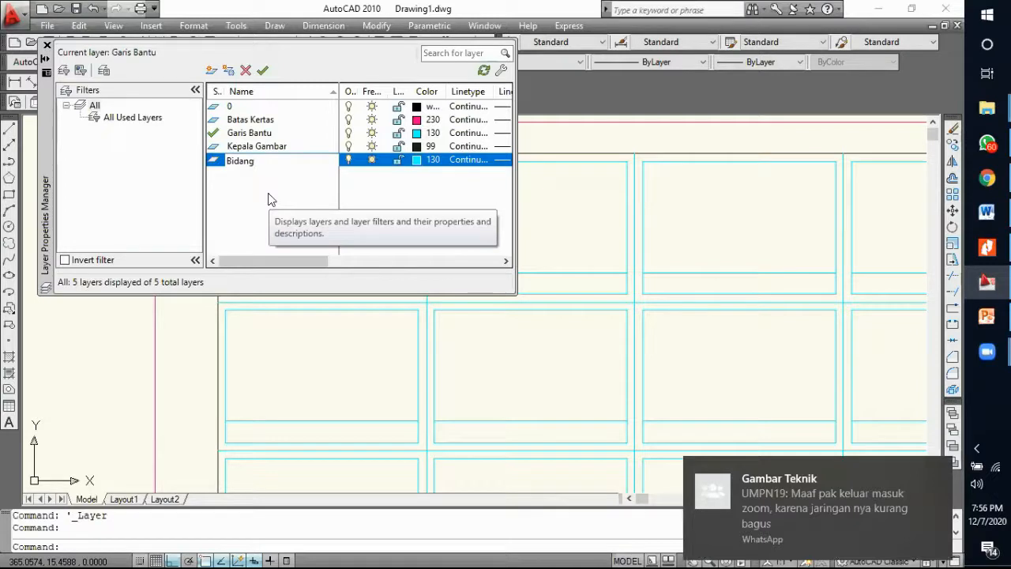
click(417, 160)
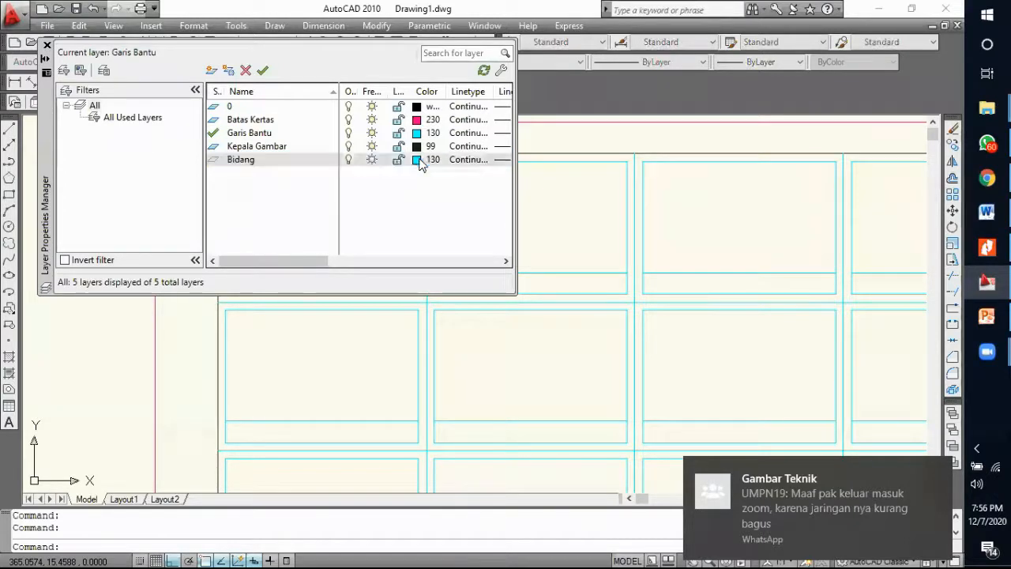
click(367, 343)
key(Return)
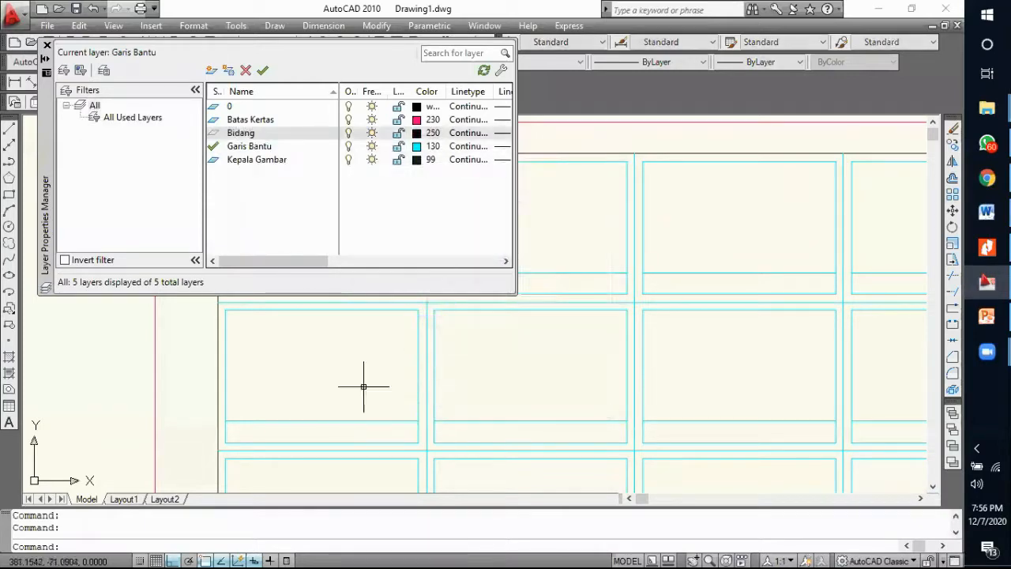
click(47, 45)
click(292, 64)
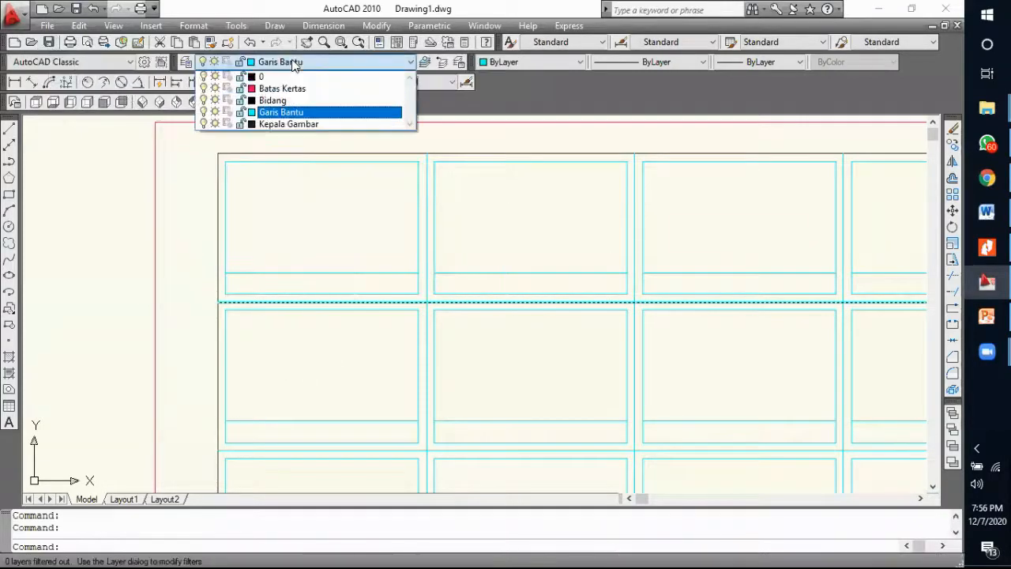
click(282, 100)
key(Escape)
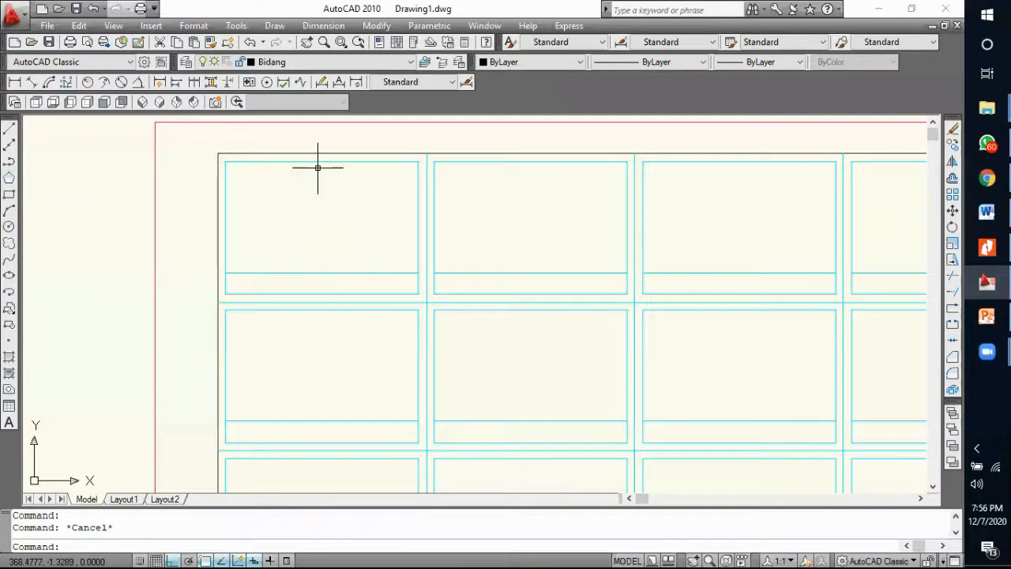
Step: Draw a right triangle from the first frame's top-edge midpoint straight down to the title line, 30 to the right, and back to the apex
click(8, 127)
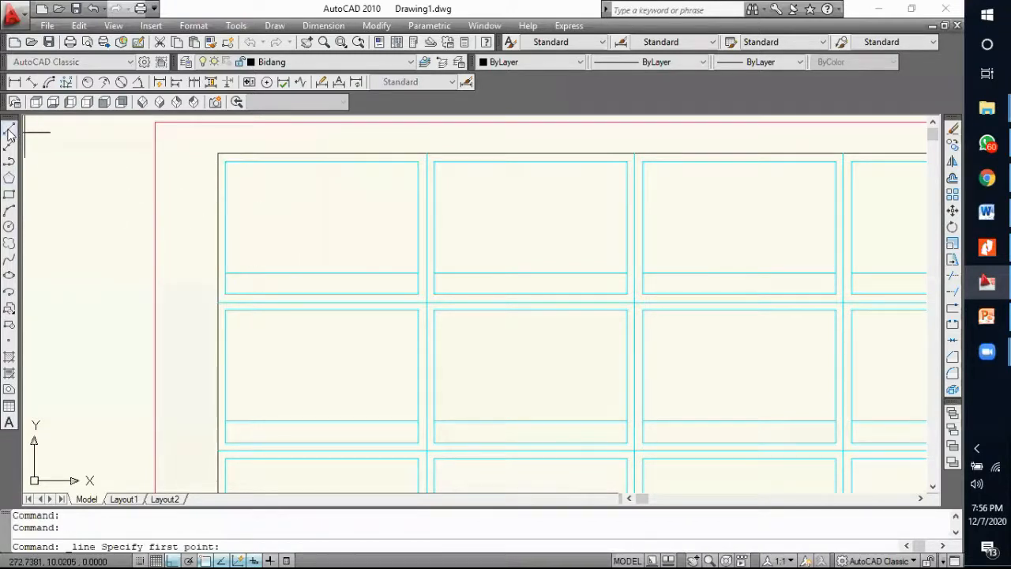
click(321, 161)
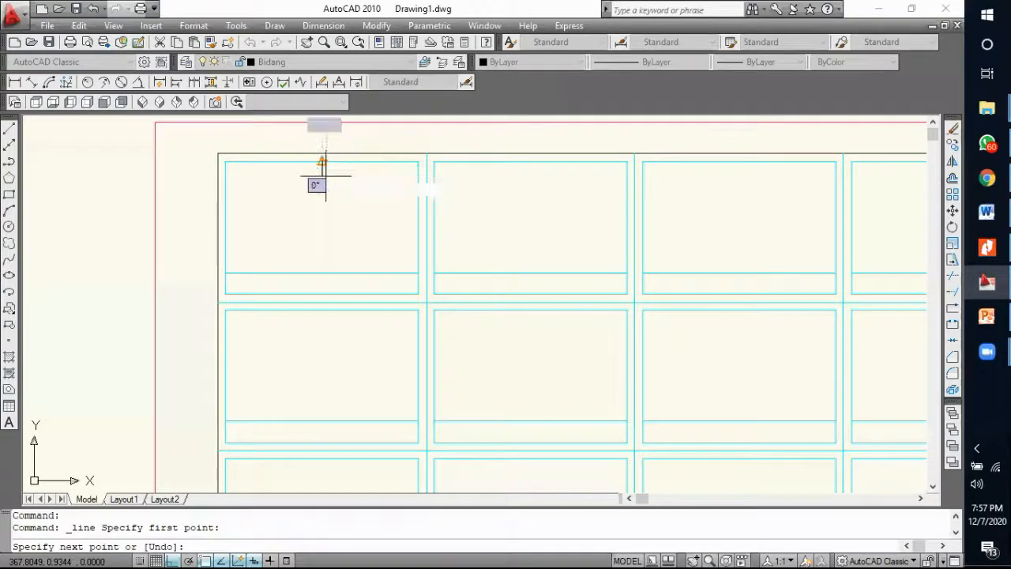
click(321, 273)
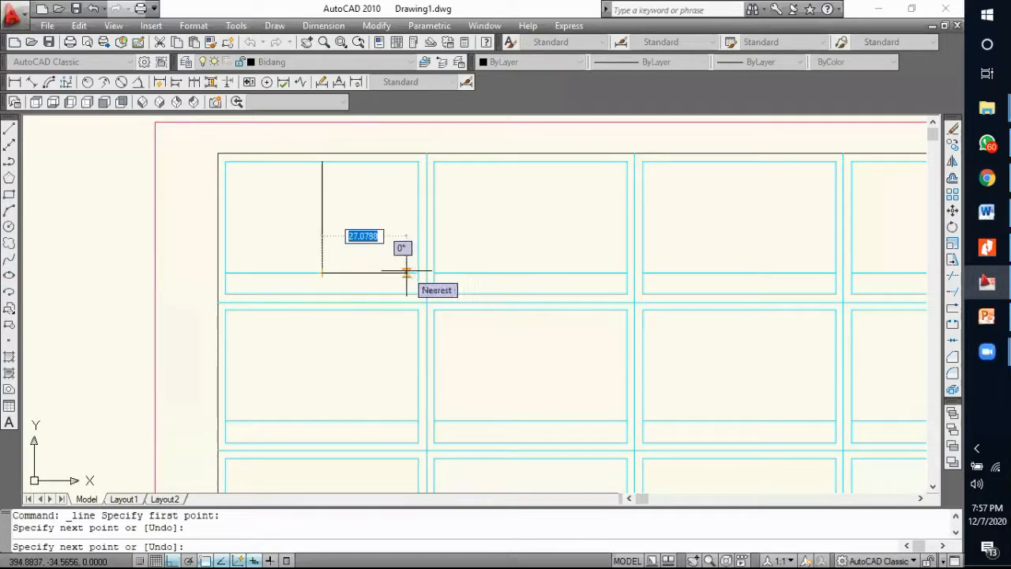
text(30)
key(Return)
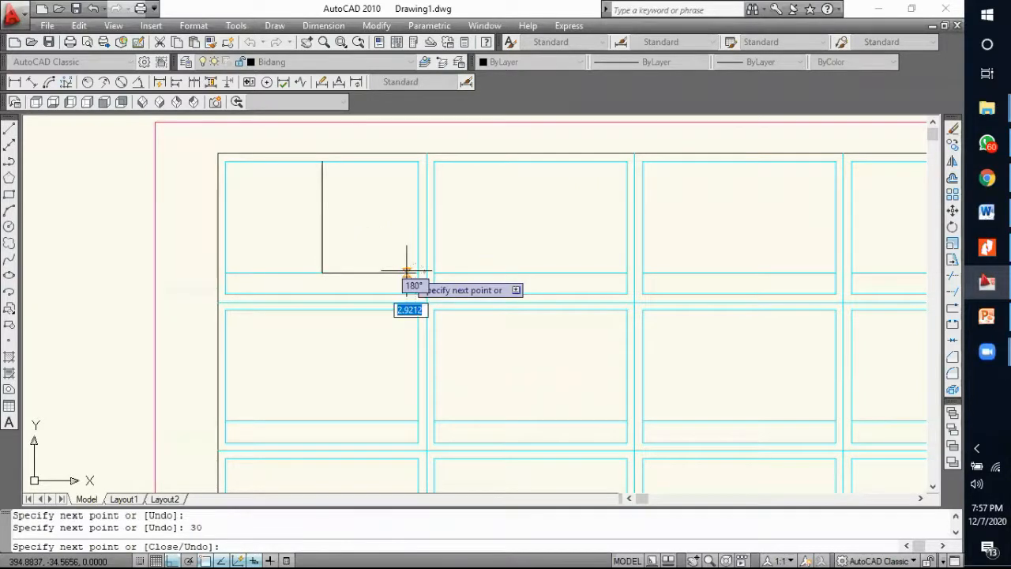
click(322, 162)
key(Return)
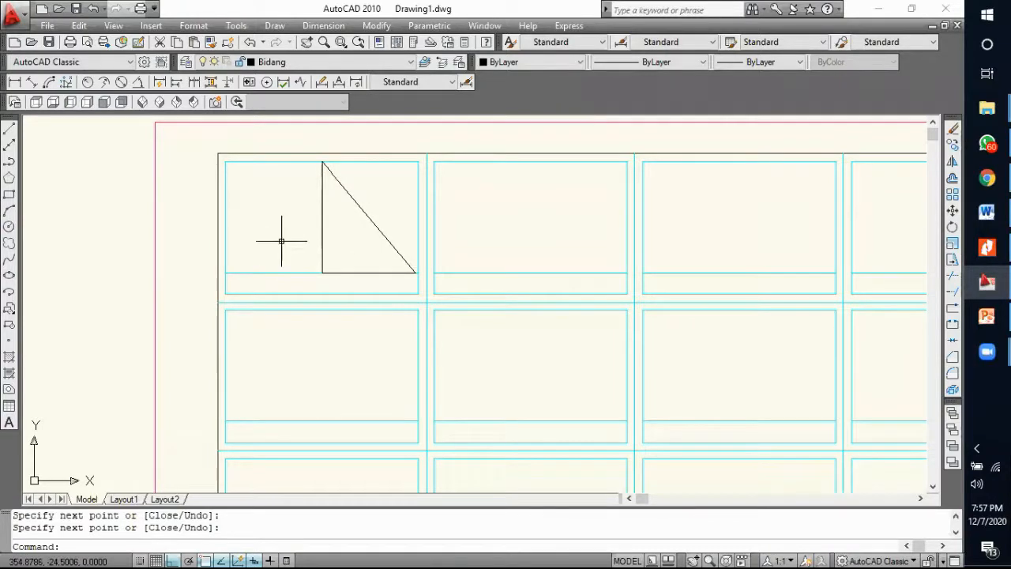
Step: Delete the triangle's vertical side and mirror its sloped side about the vertical axis through the apex, keeping the original
click(322, 247)
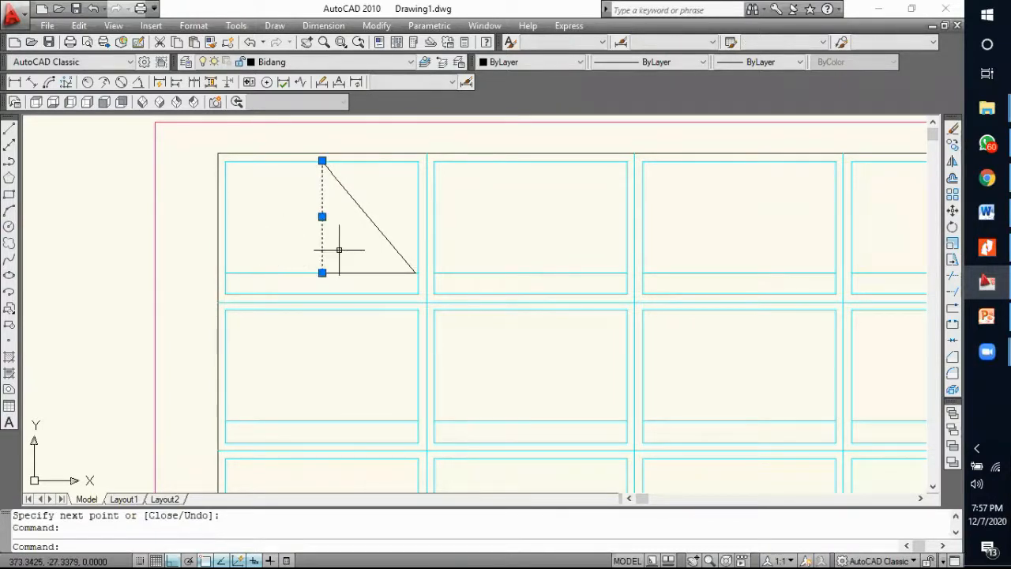
key(Delete)
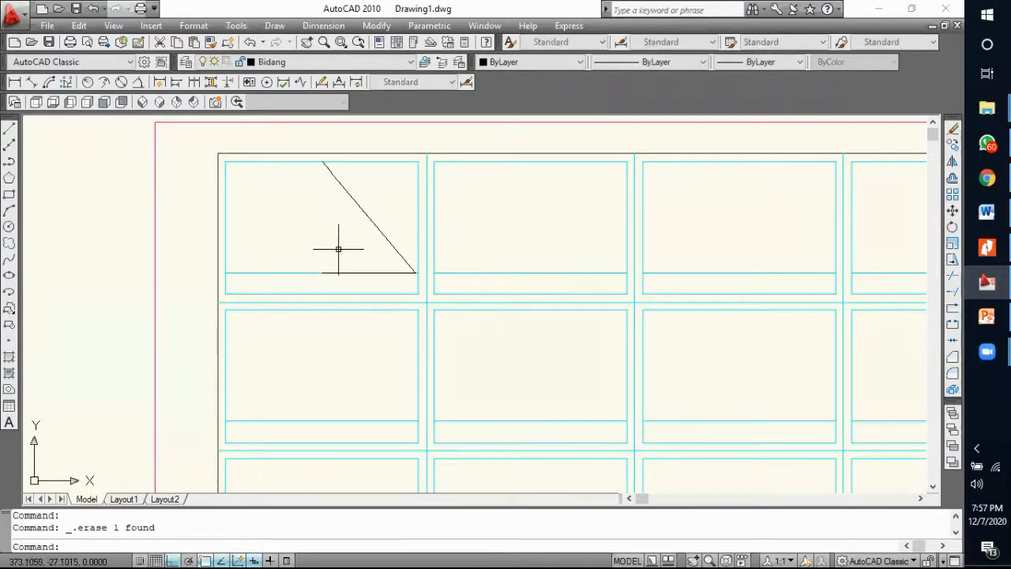
click(365, 214)
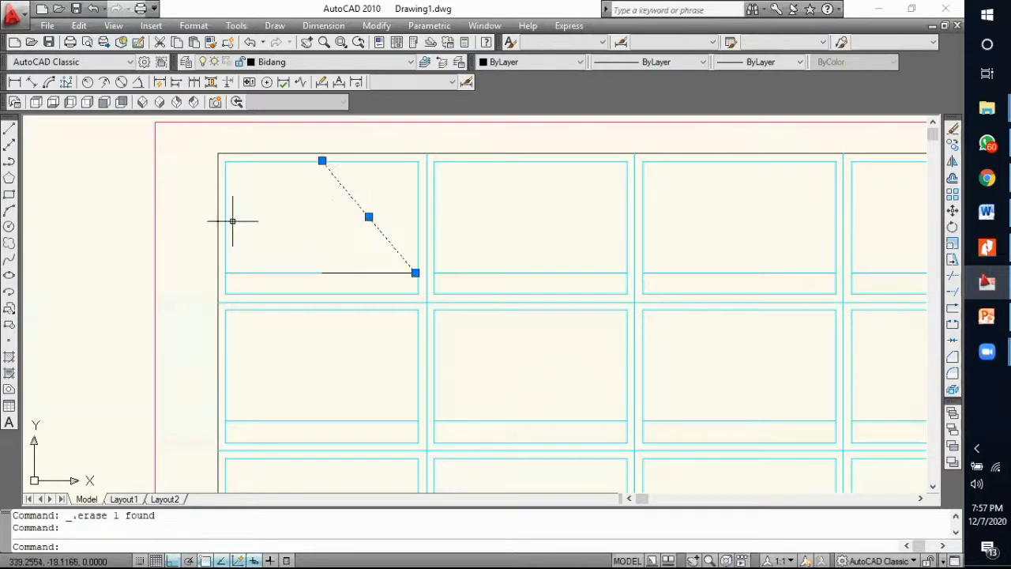
click(953, 161)
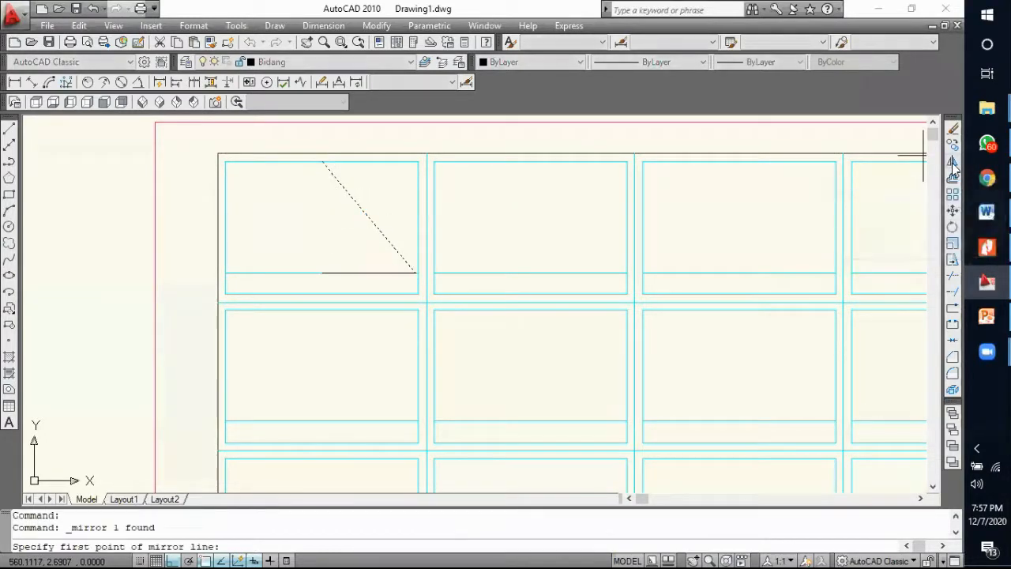
click(321, 162)
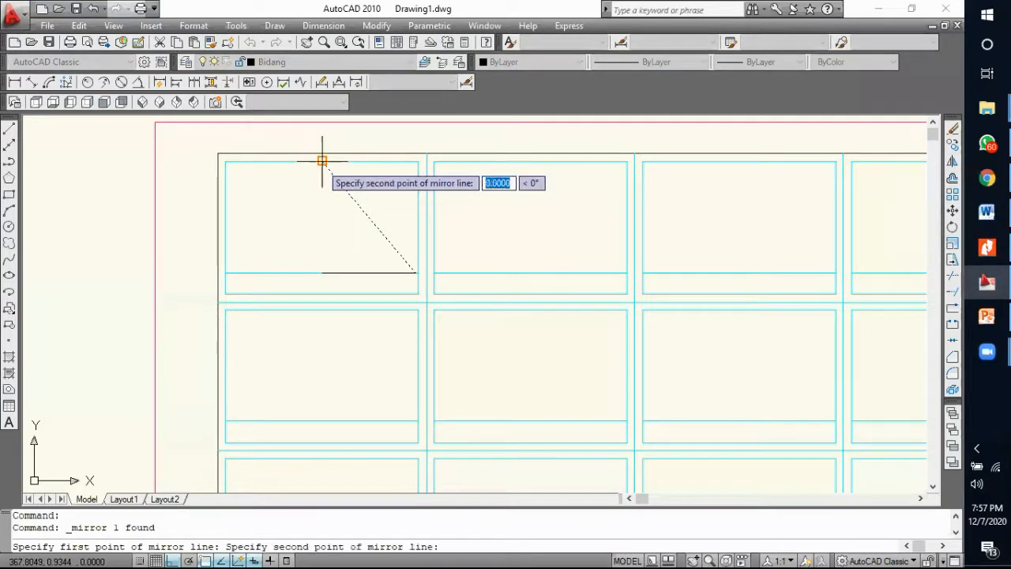
click(321, 272)
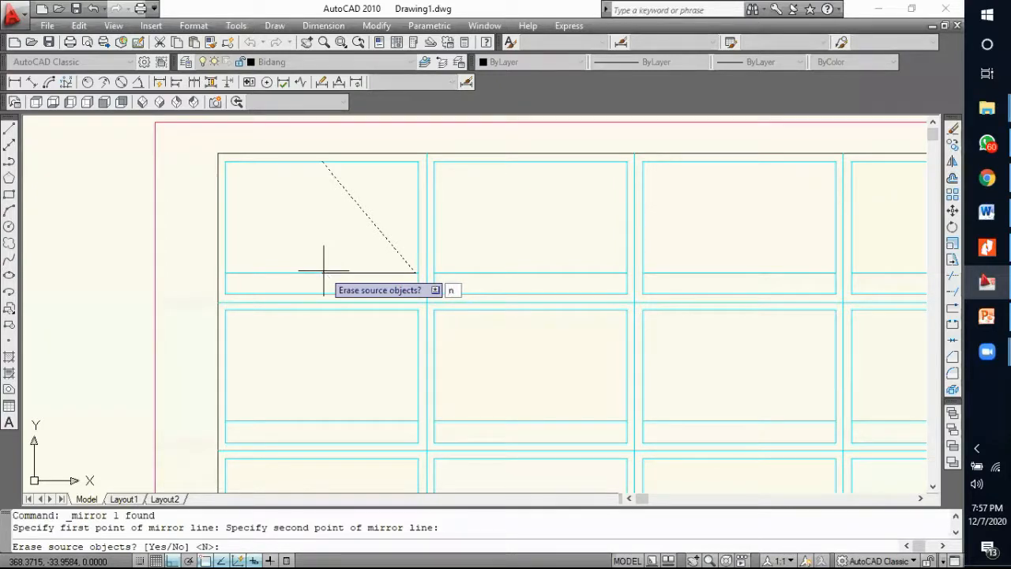
key(Return)
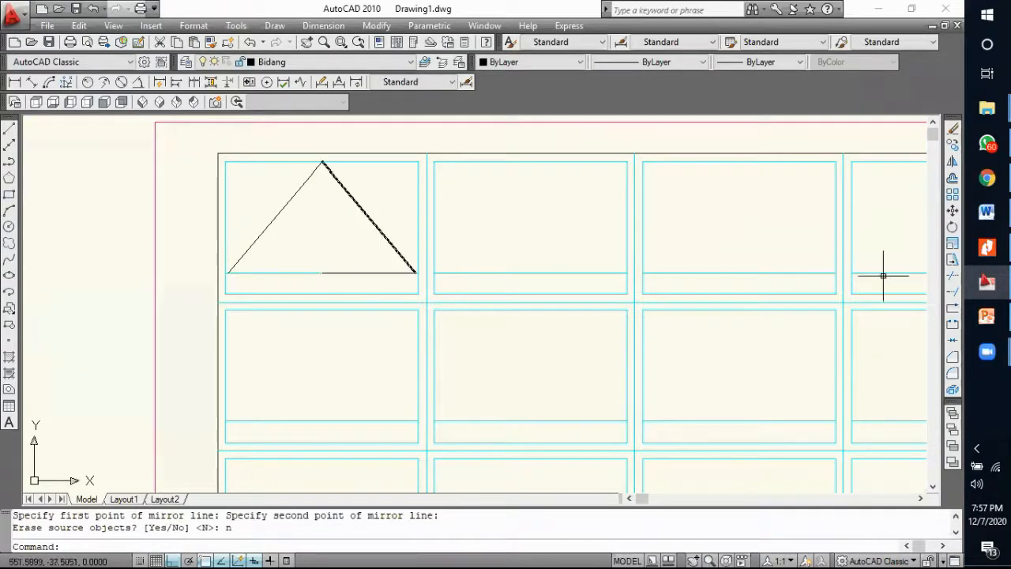
Step: Extend the triangle's base line to the mirrored left side
click(956, 287)
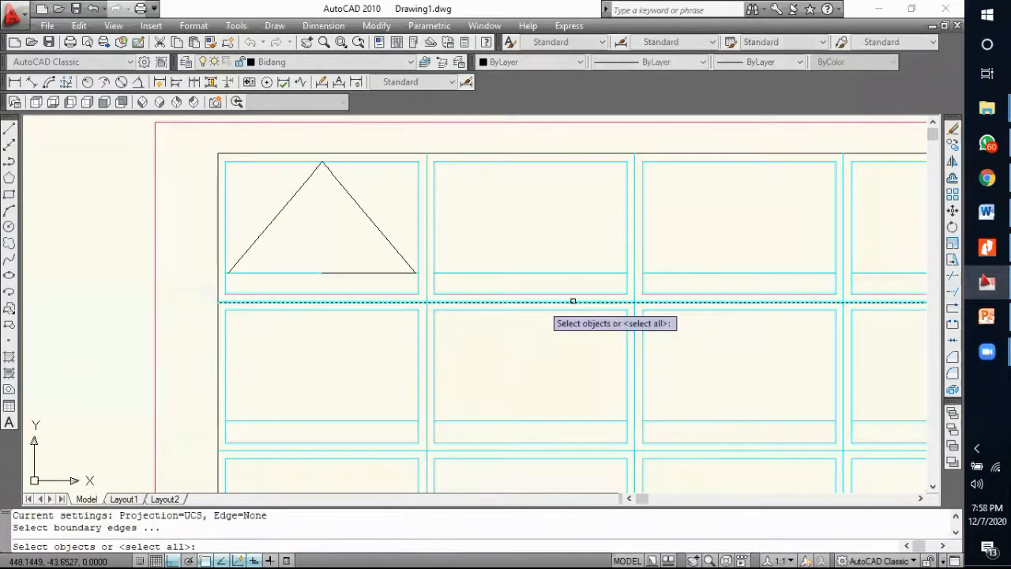
click(250, 252)
key(Return)
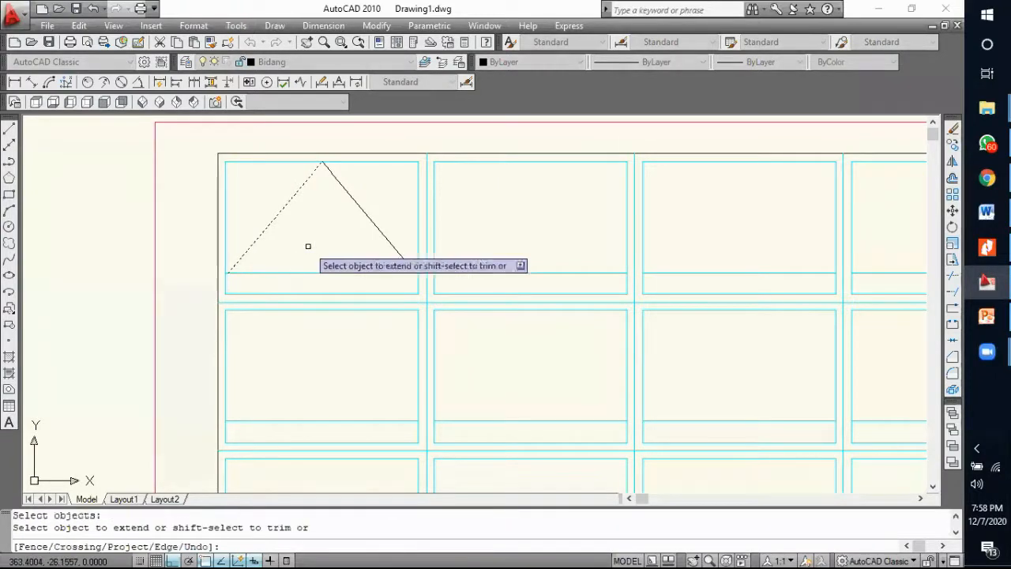
key(Return)
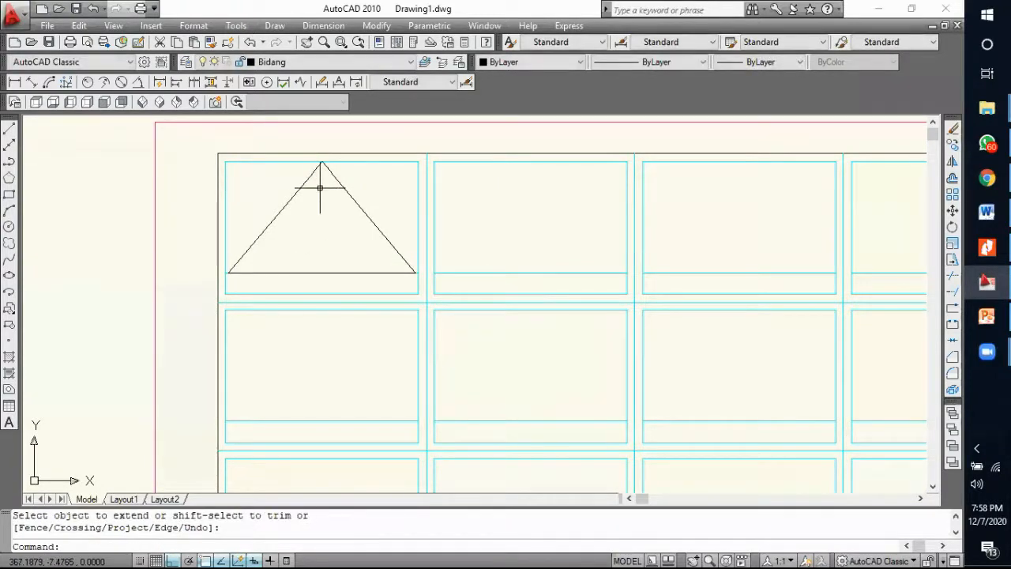
Step: List the properties of the triangle's right sloped side to check its length and angle
scroll(319, 185, down, 5)
scroll(361, 219, up, 3)
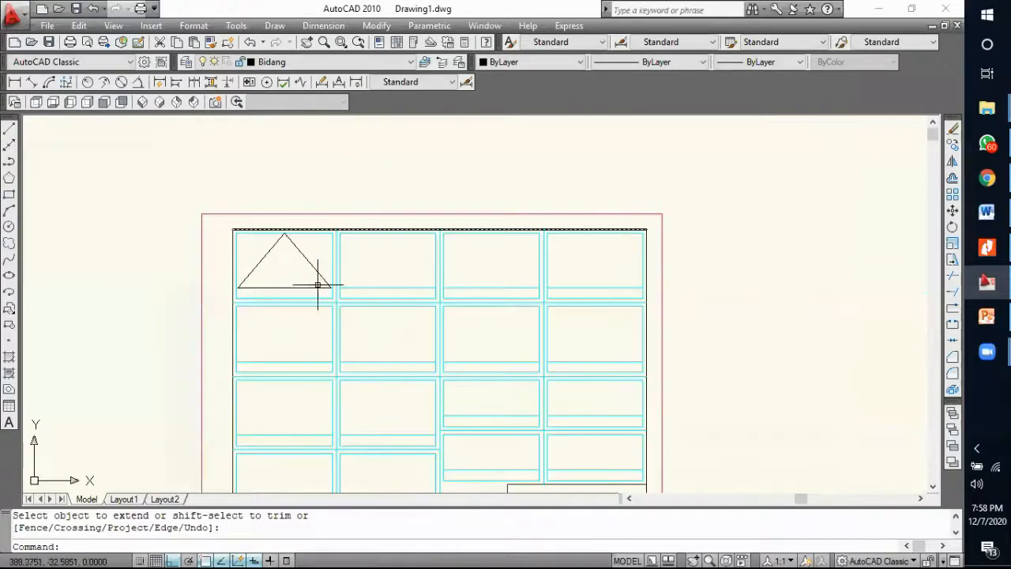
scroll(233, 316, up, 3)
scroll(189, 311, up, 3)
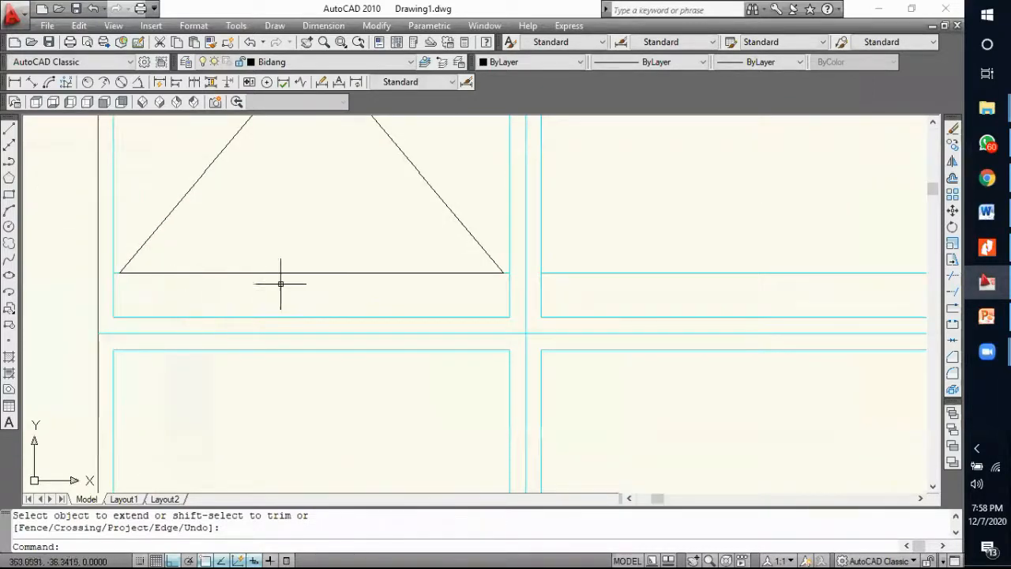
scroll(345, 289, down, 4)
scroll(345, 293, up, 2)
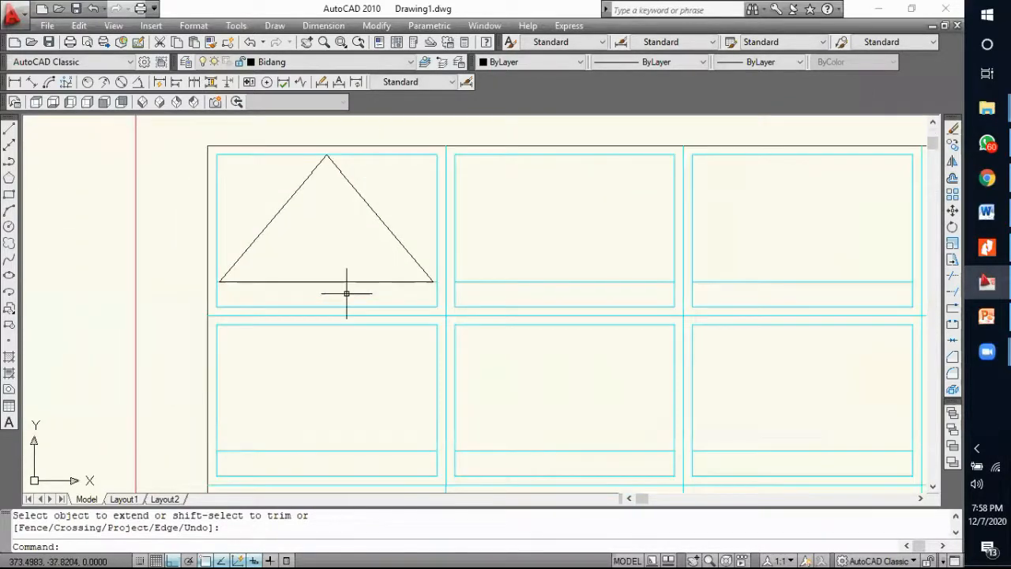
click(380, 218)
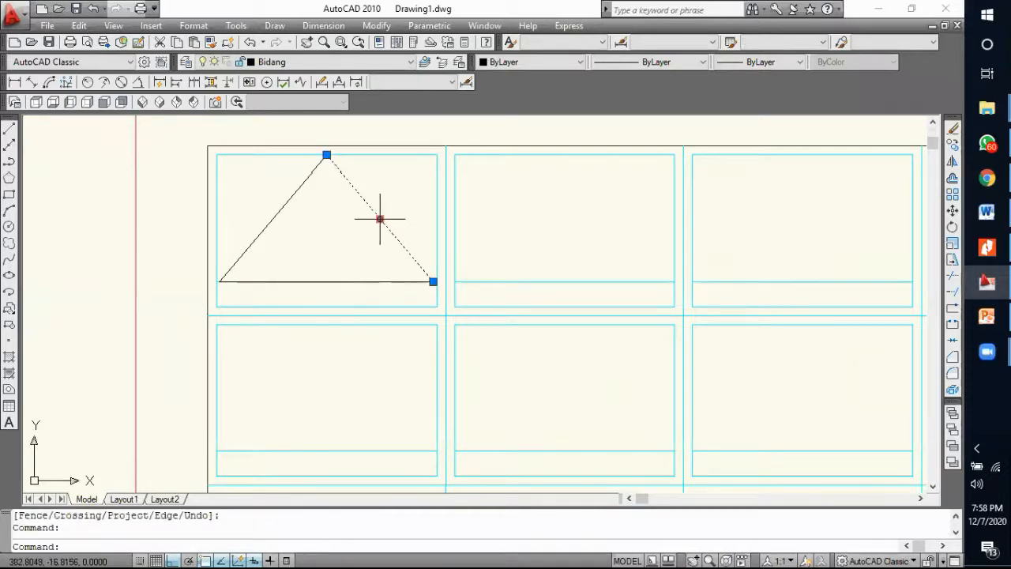
key(Return)
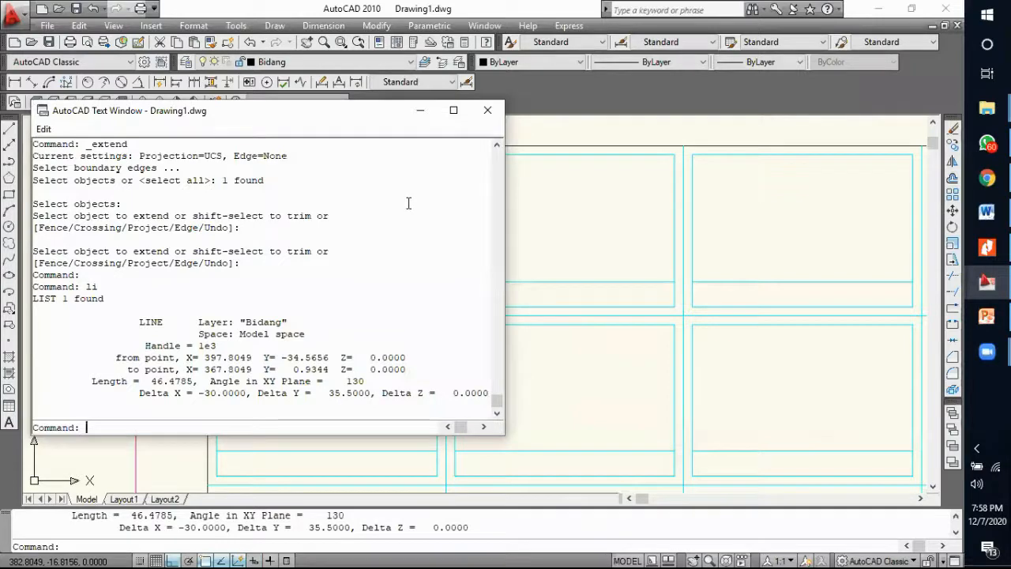
click(487, 109)
Step: Create a multiline text box in the title strip below the triangle, with text height 5 and the Arial Narrow font
scroll(295, 236, down, 3)
scroll(317, 276, up, 3)
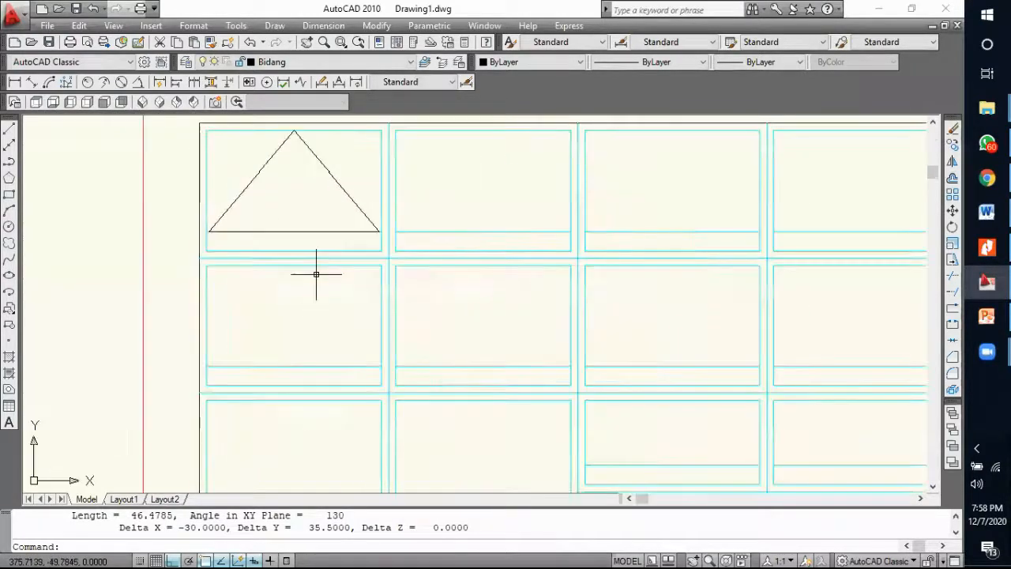
scroll(296, 227, down, 3)
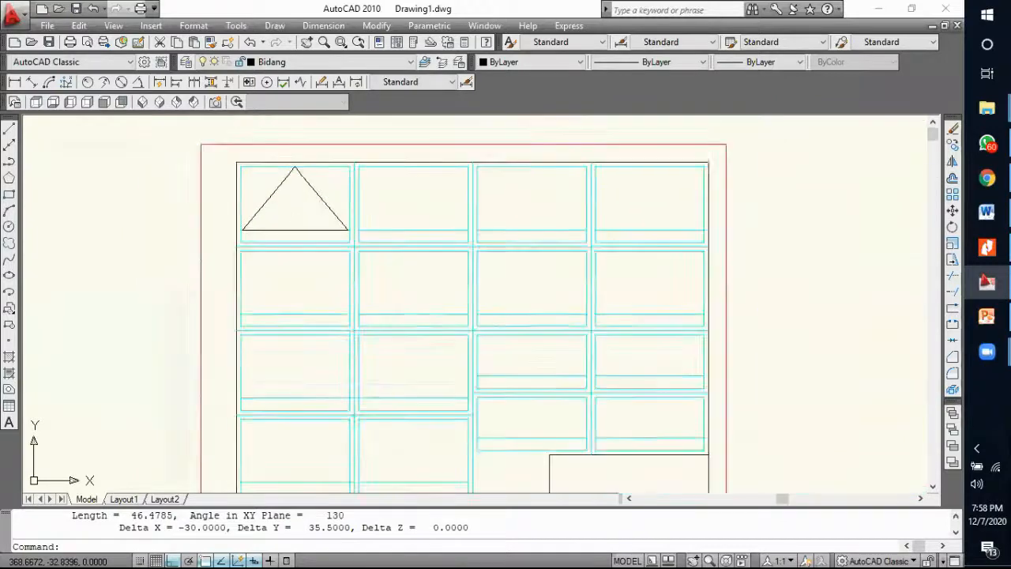
scroll(323, 222, up, 4)
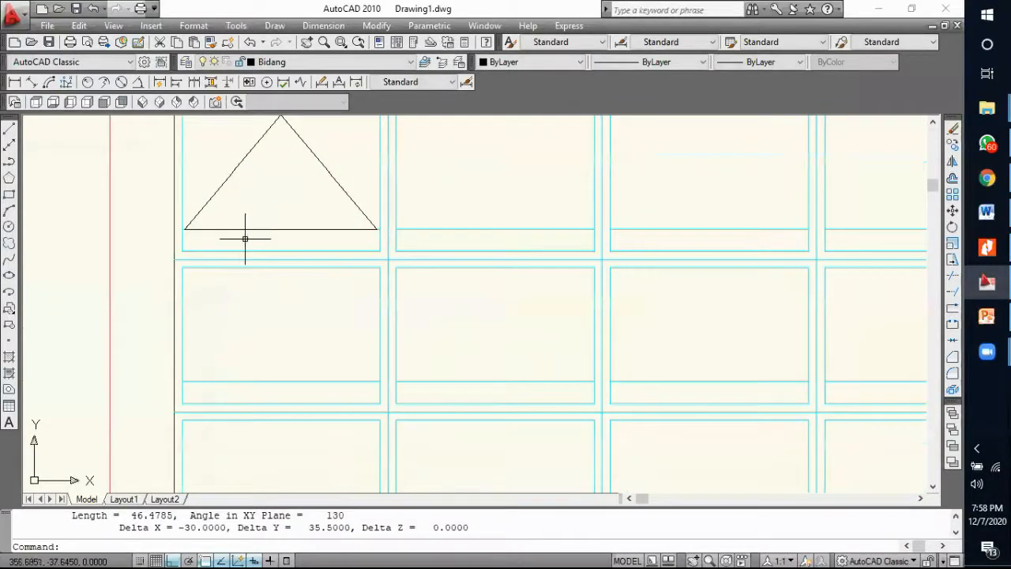
click(11, 426)
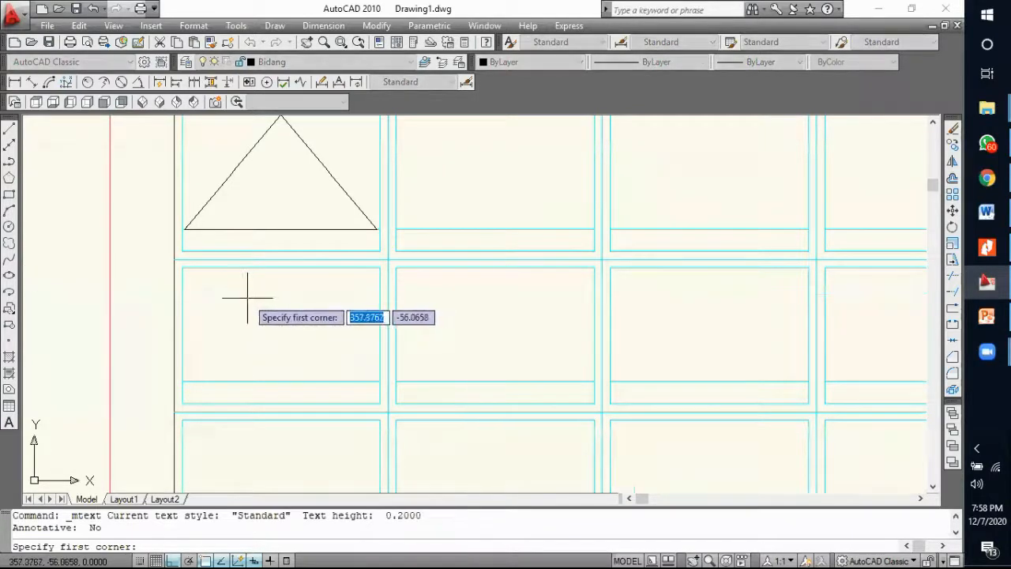
scroll(206, 237, up, 4)
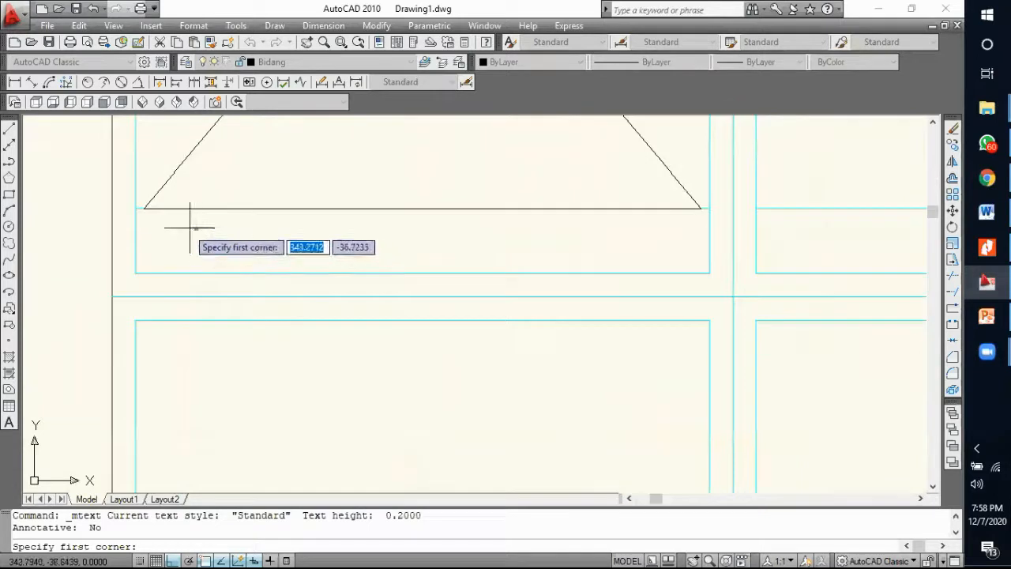
click(190, 226)
click(681, 253)
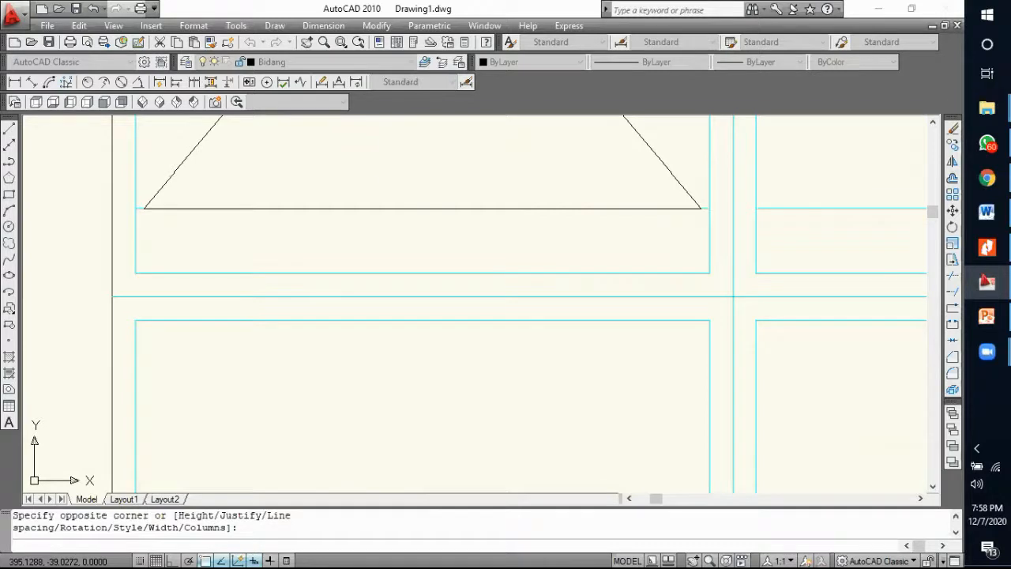
click(633, 133)
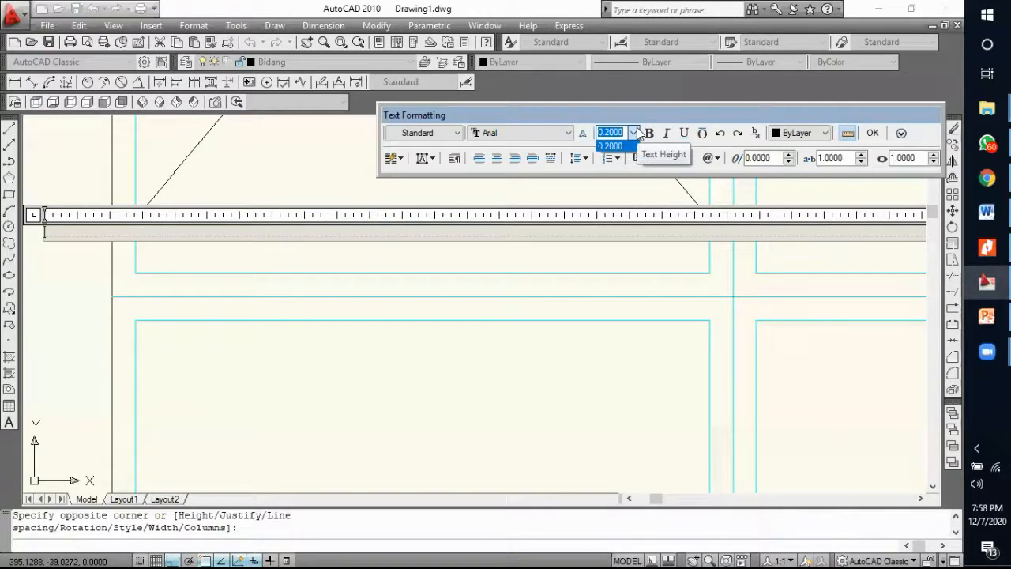
text(5)
click(570, 133)
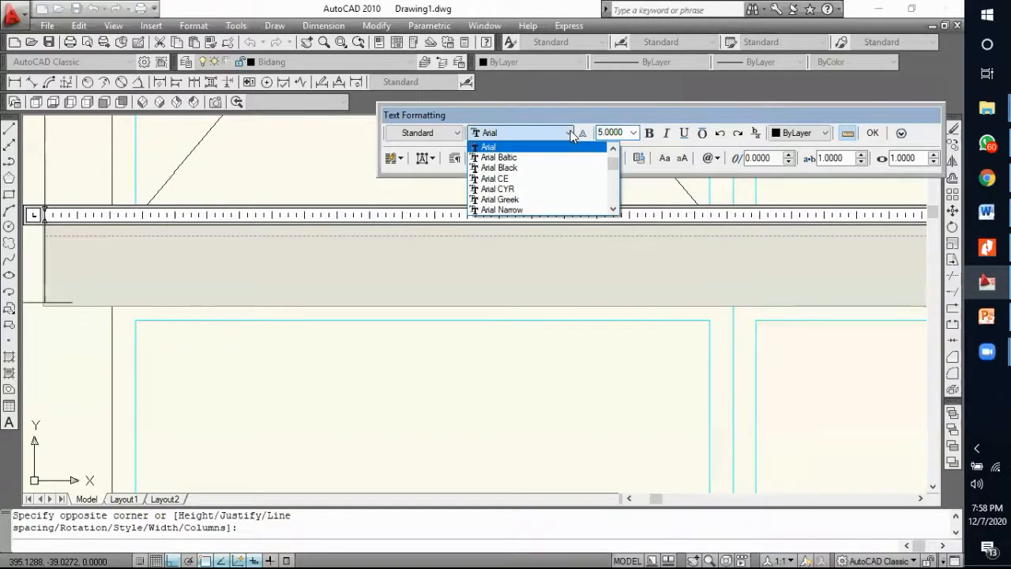
click(553, 209)
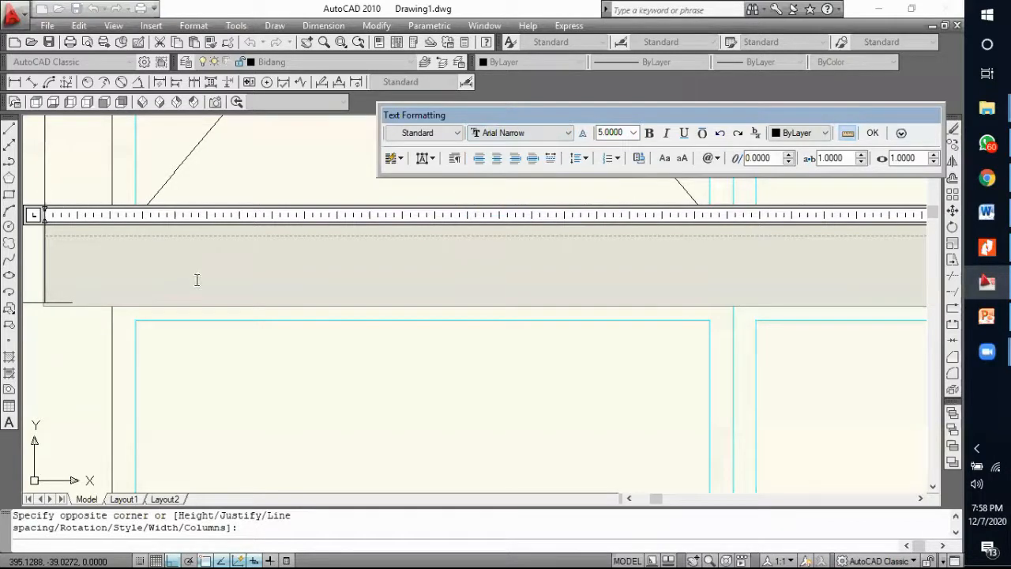
Step: Enter the caption SEGITIGA, centre it horizontally and finish the text
text(SE)
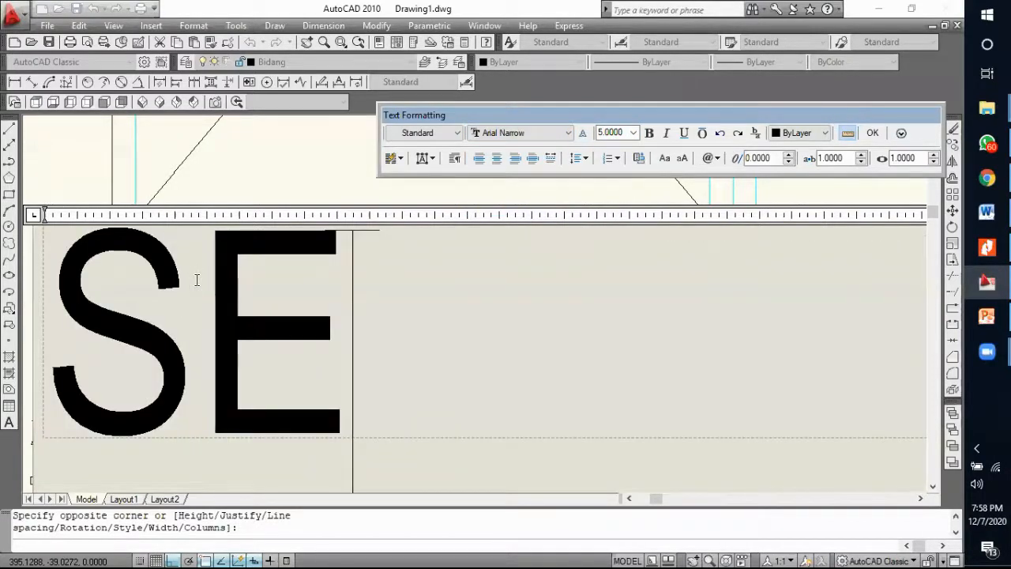
text(GIT)
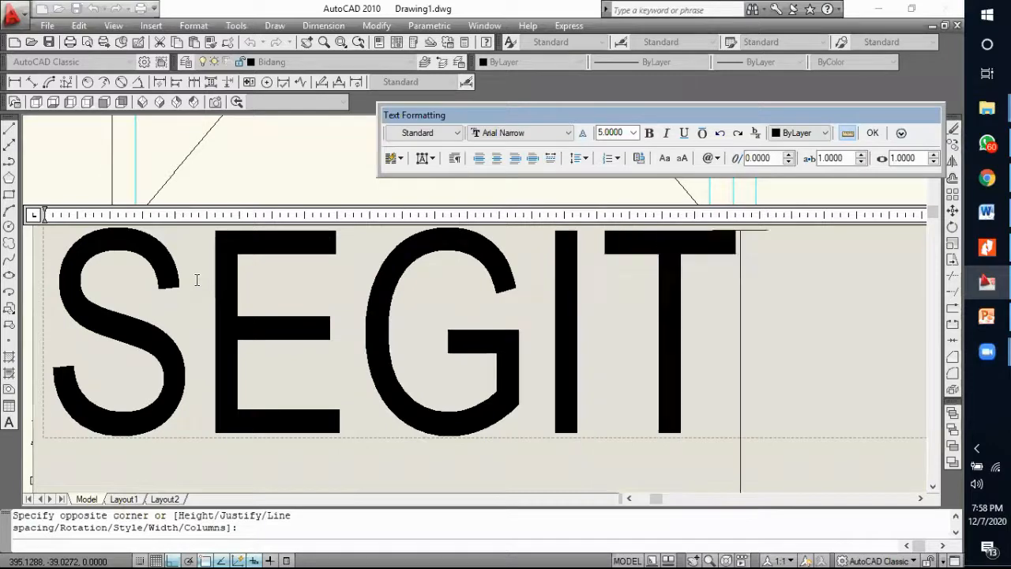
text(IGA)
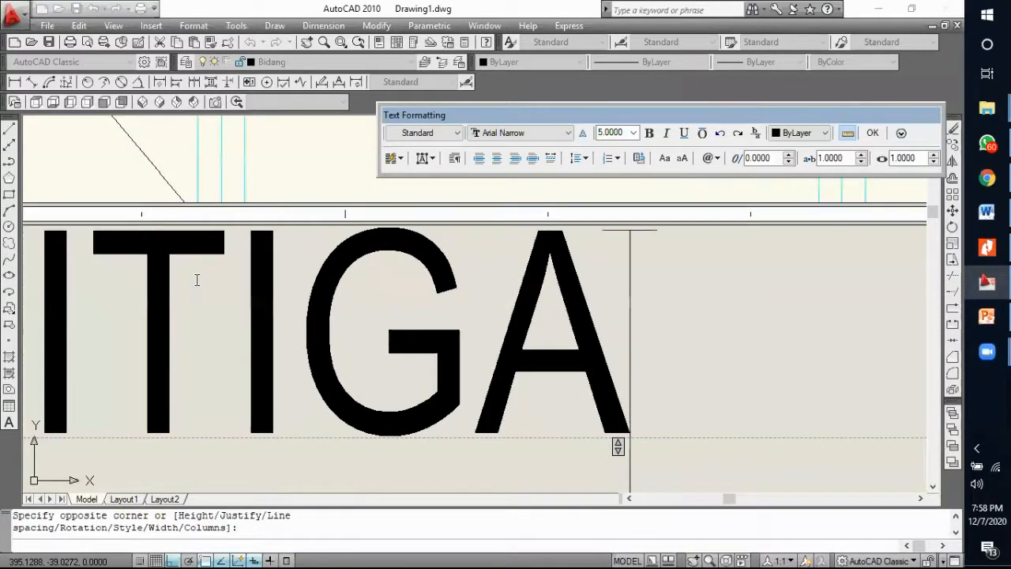
key(BackSpace)
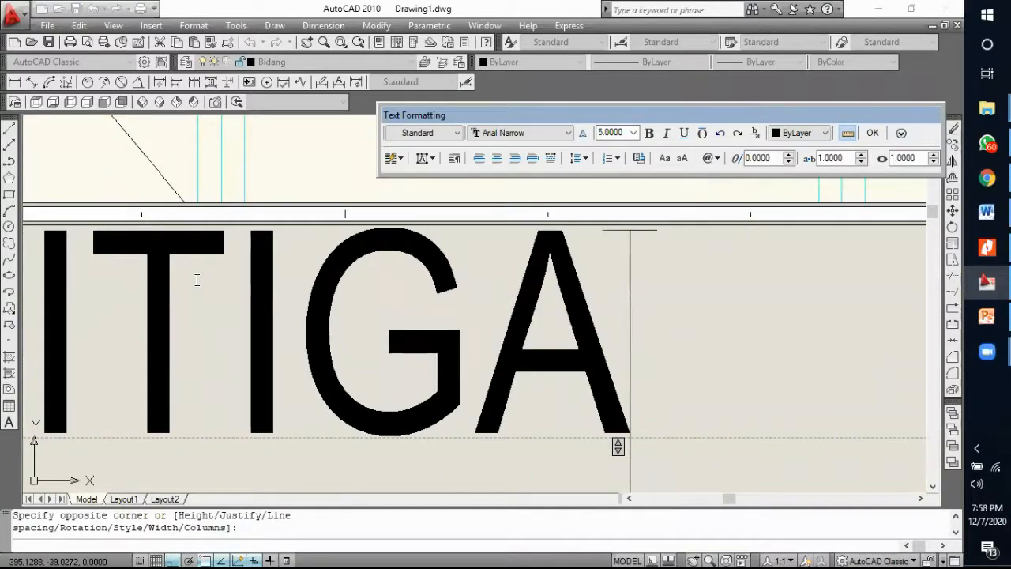
click(496, 158)
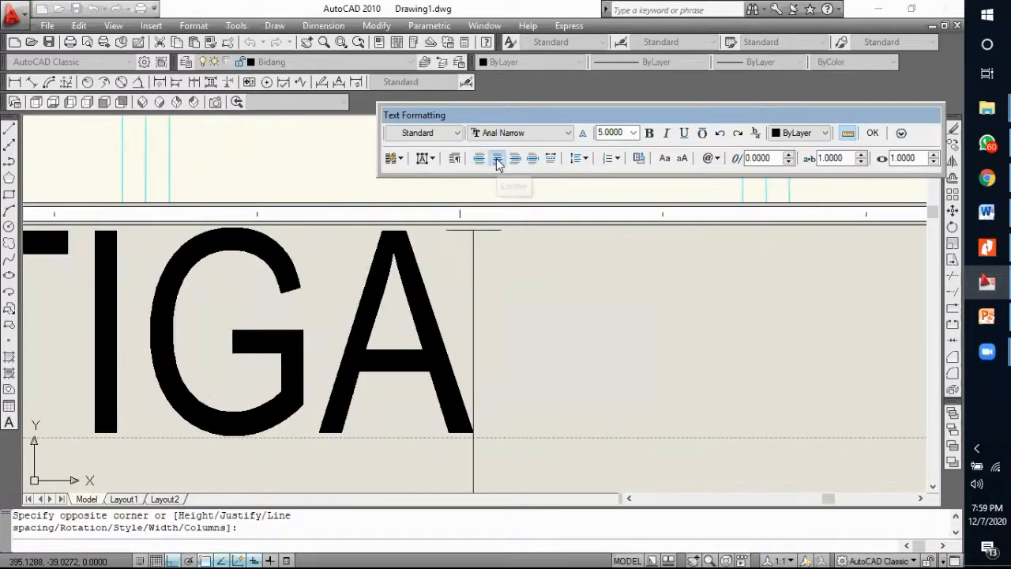
click(874, 134)
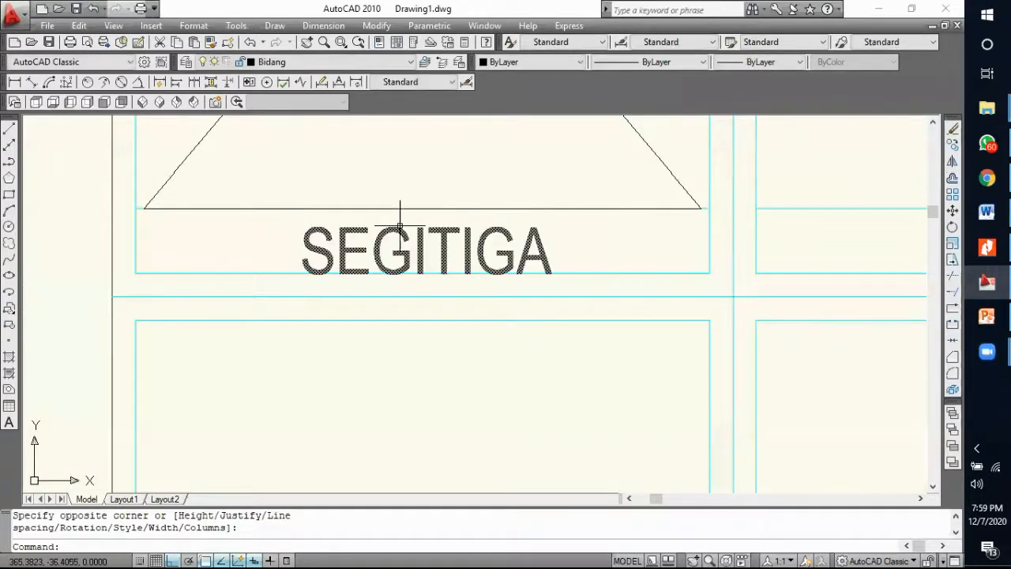
Step: Snap the caption's text box to the title strip's upper-left corner and stretch its width to the strip's right edge
click(375, 238)
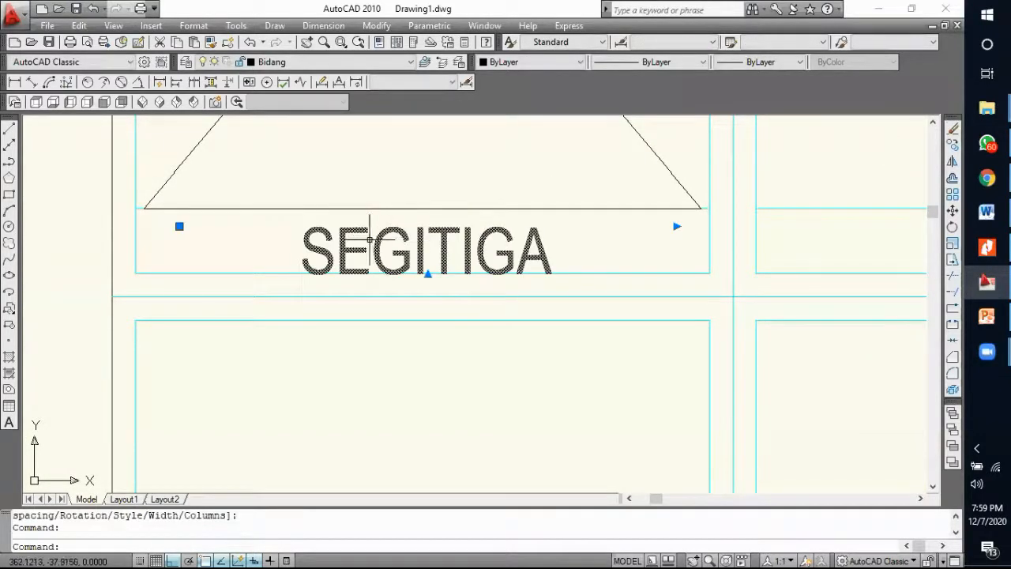
click(180, 227)
click(135, 208)
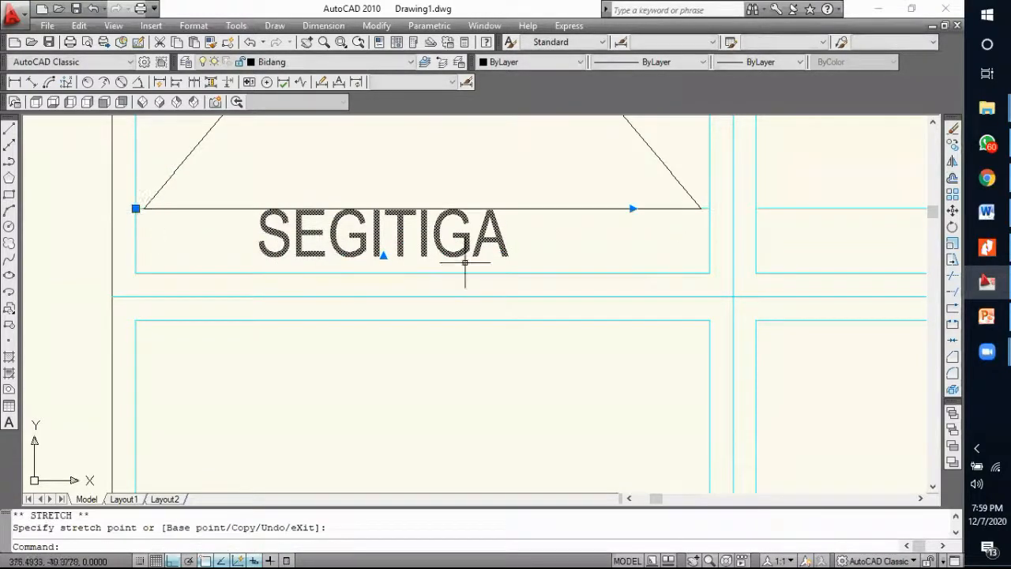
click(633, 209)
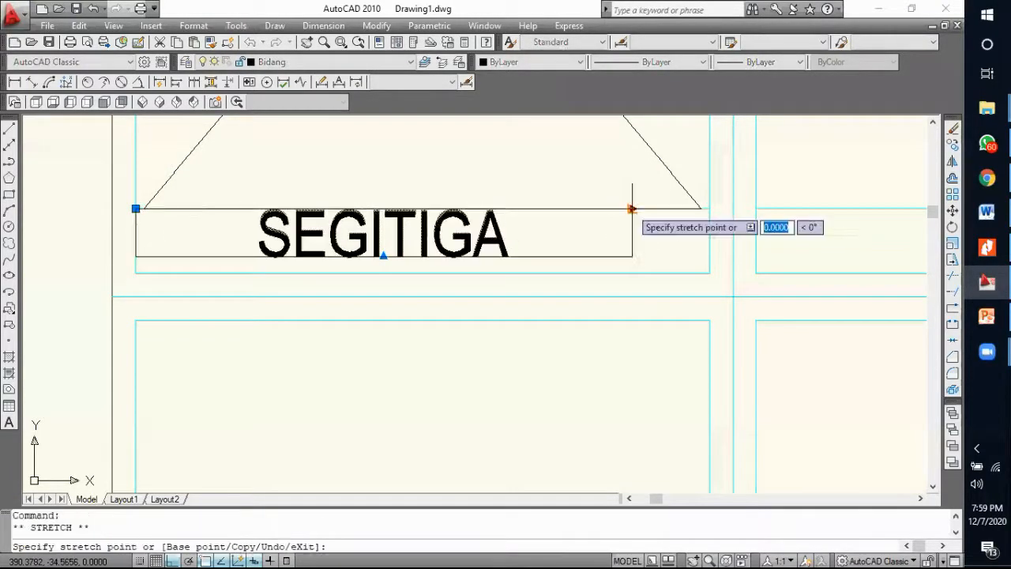
click(701, 209)
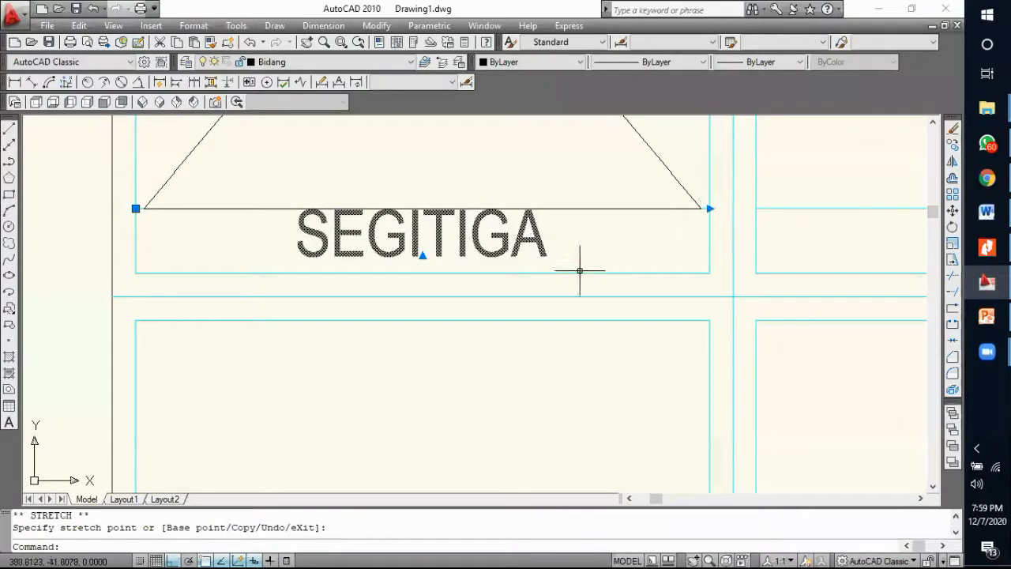
key(Escape)
Step: Move the SEGITIGA caption straight down by 1 unit within its title strip
click(421, 268)
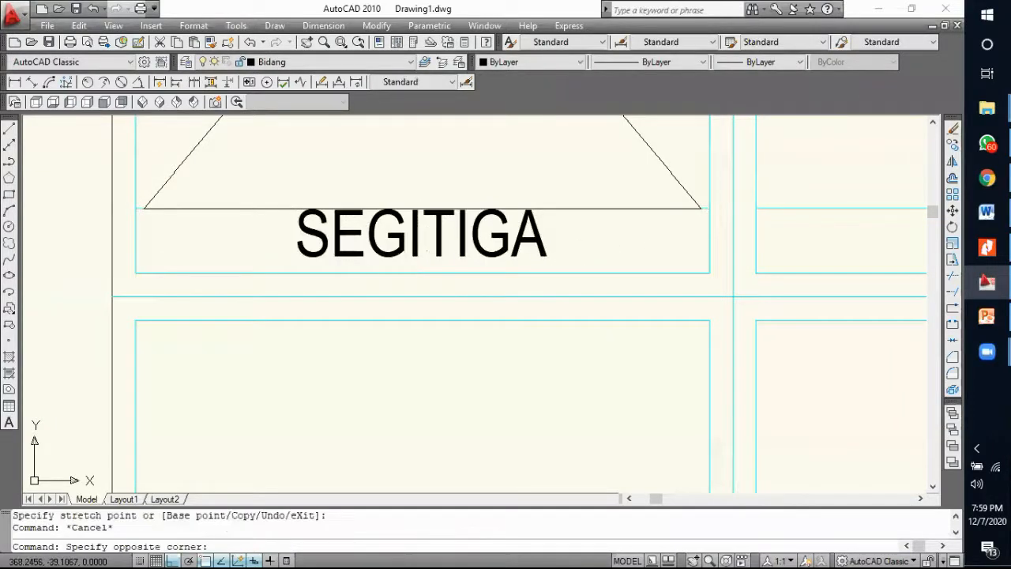
click(952, 211)
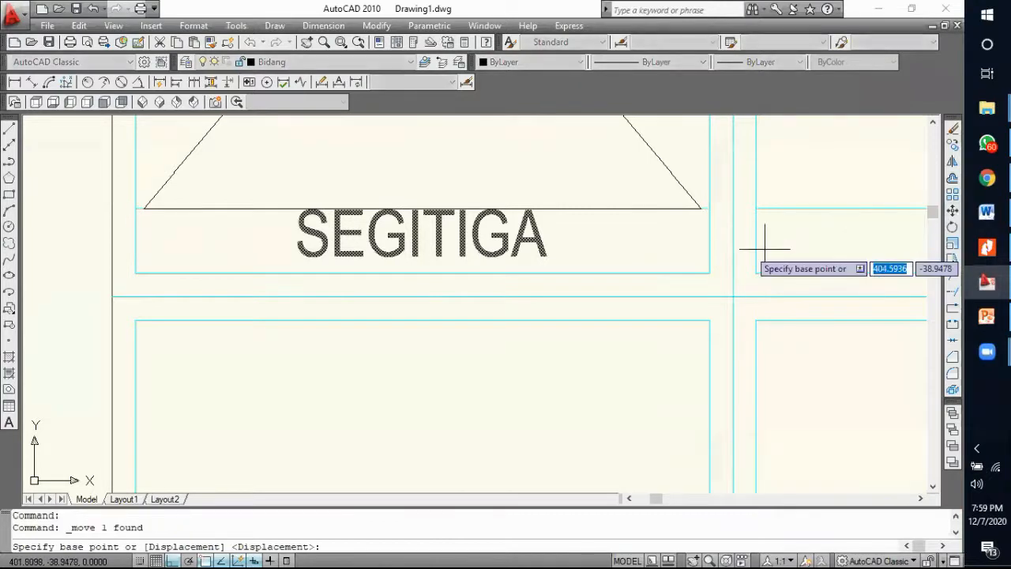
click(709, 215)
text(1)
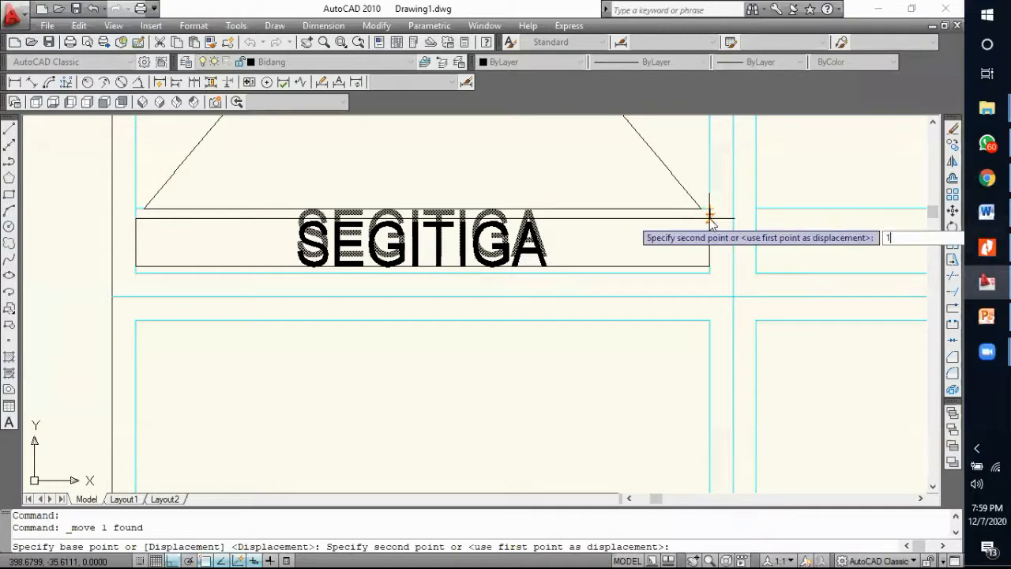
key(Return)
Step: Draw a rectangular polyline along the second top-row frame's inner edges, from its upper corners down to the title line and back to the start
scroll(406, 332, down, 2)
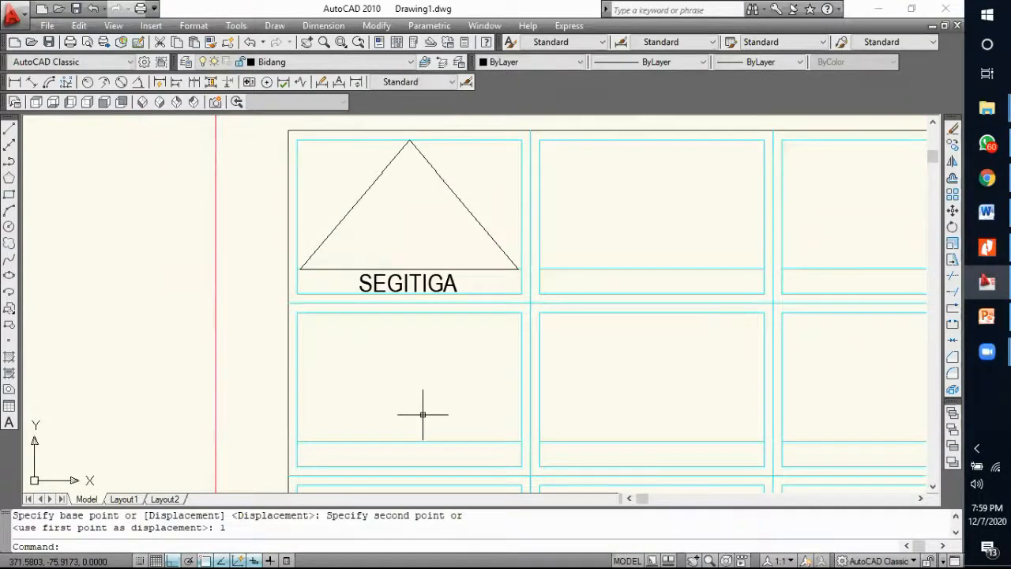
scroll(422, 414, down, 2)
middle_drag(508, 266, 390, 266)
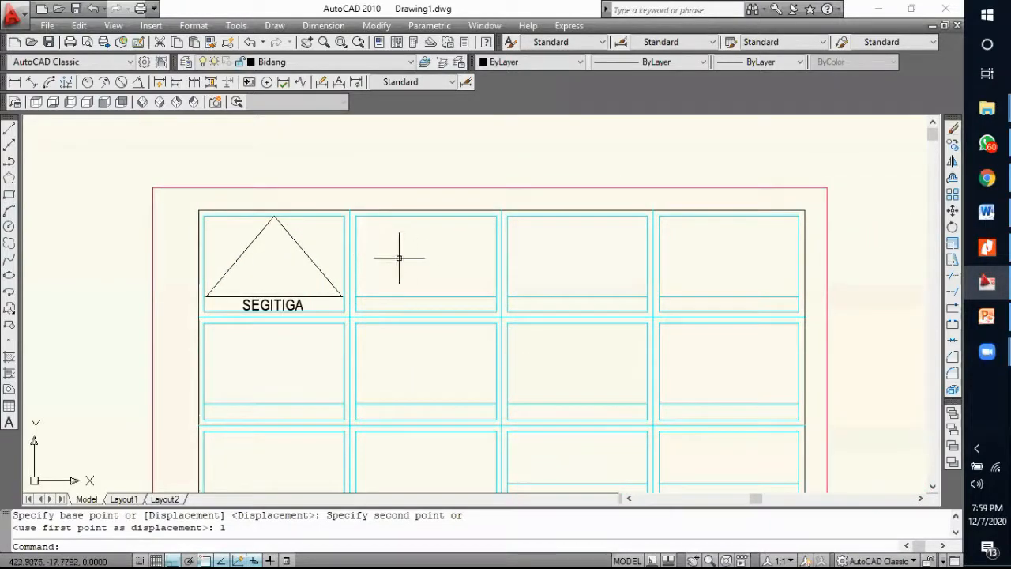
scroll(406, 262, up, 2)
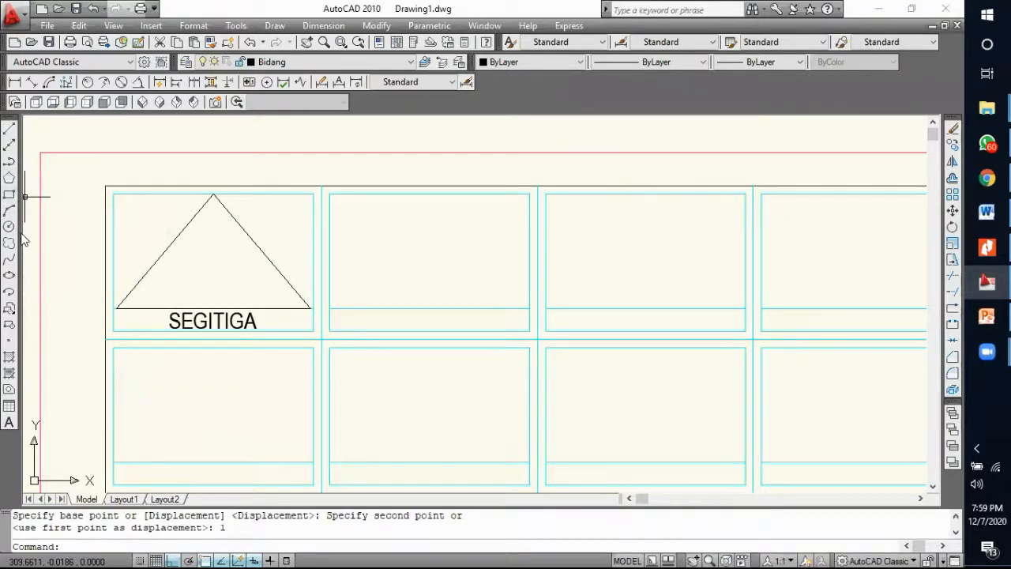
click(9, 162)
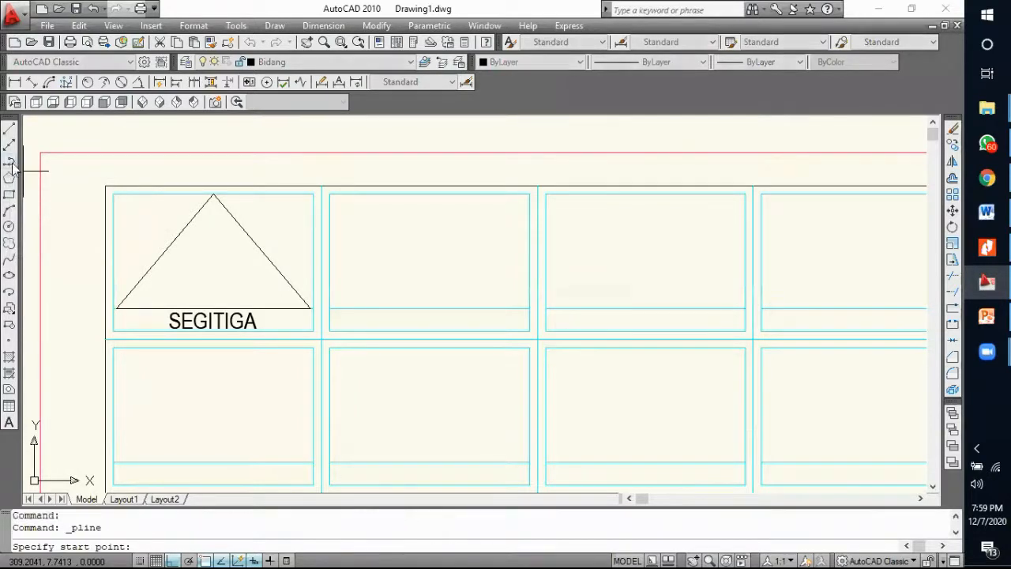
click(329, 194)
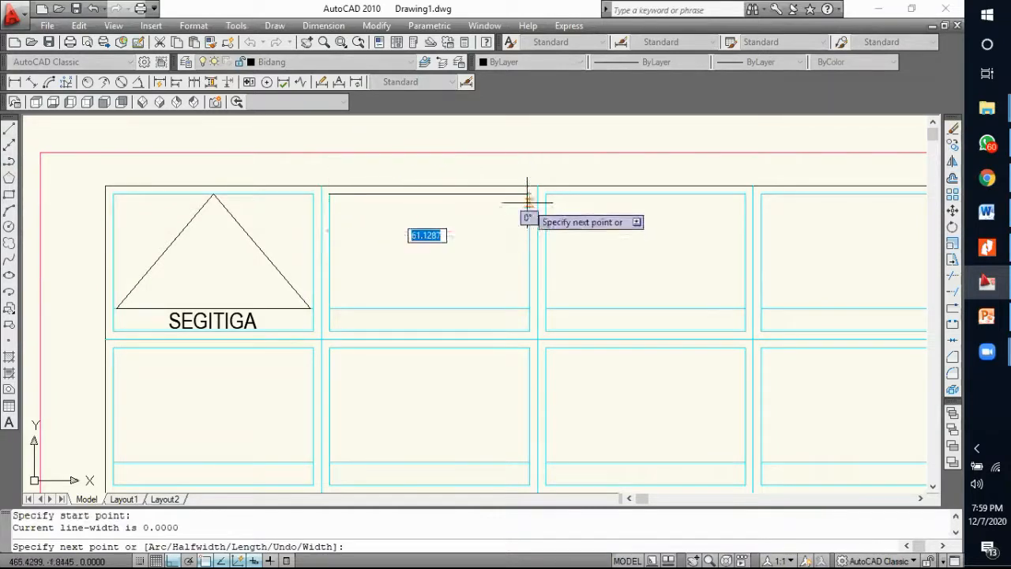
click(529, 193)
click(529, 308)
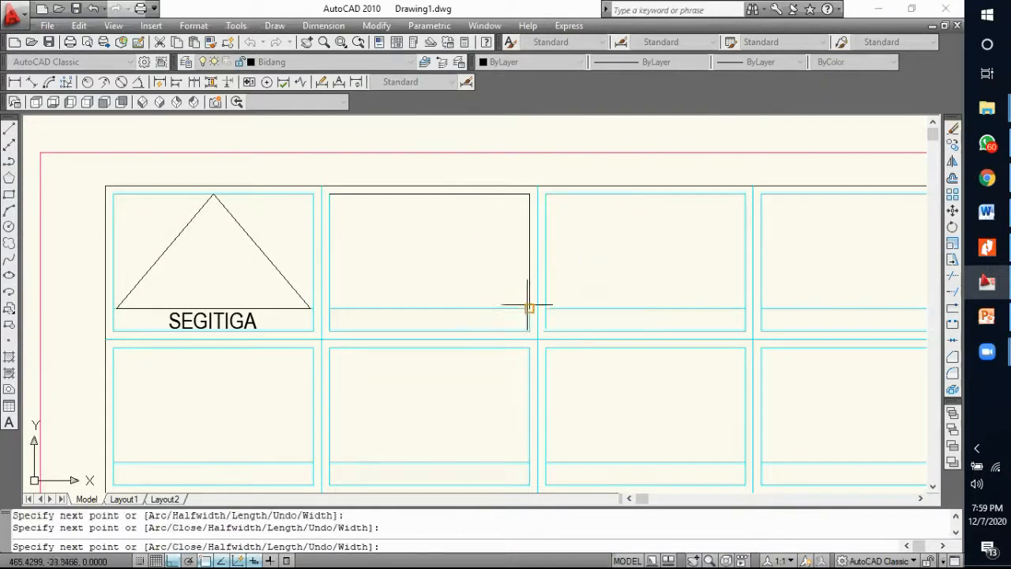
click(330, 308)
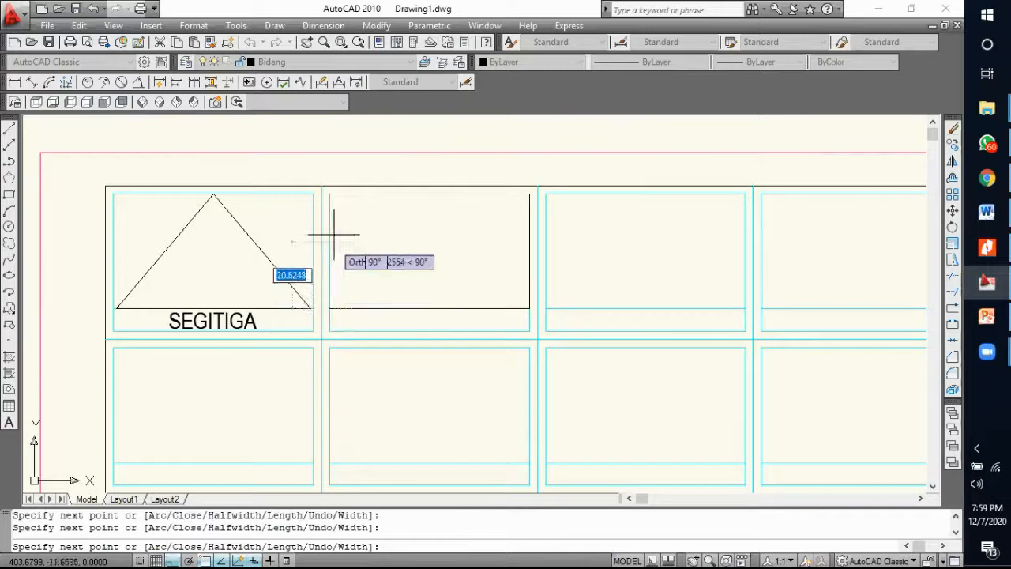
click(330, 194)
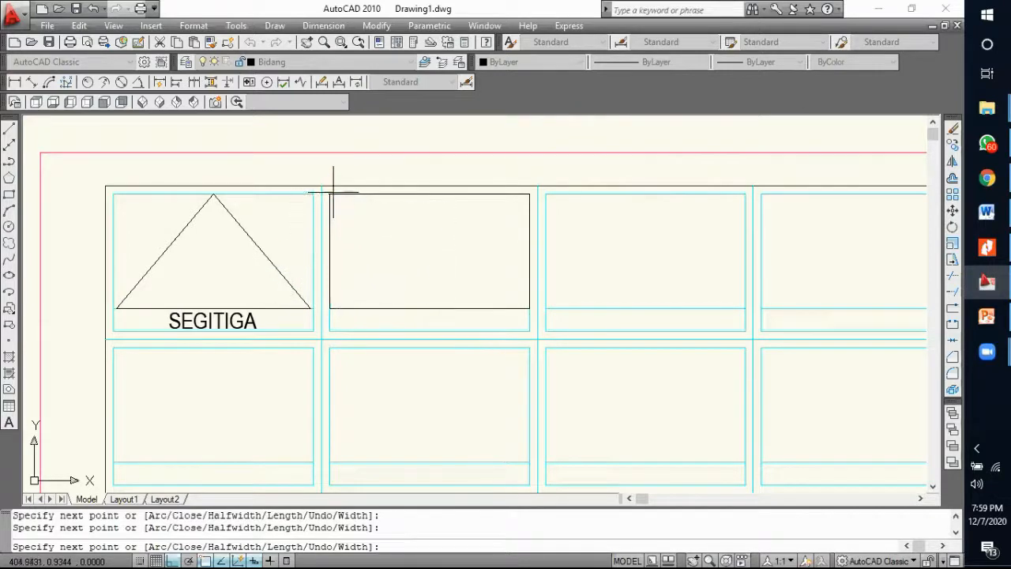
key(Return)
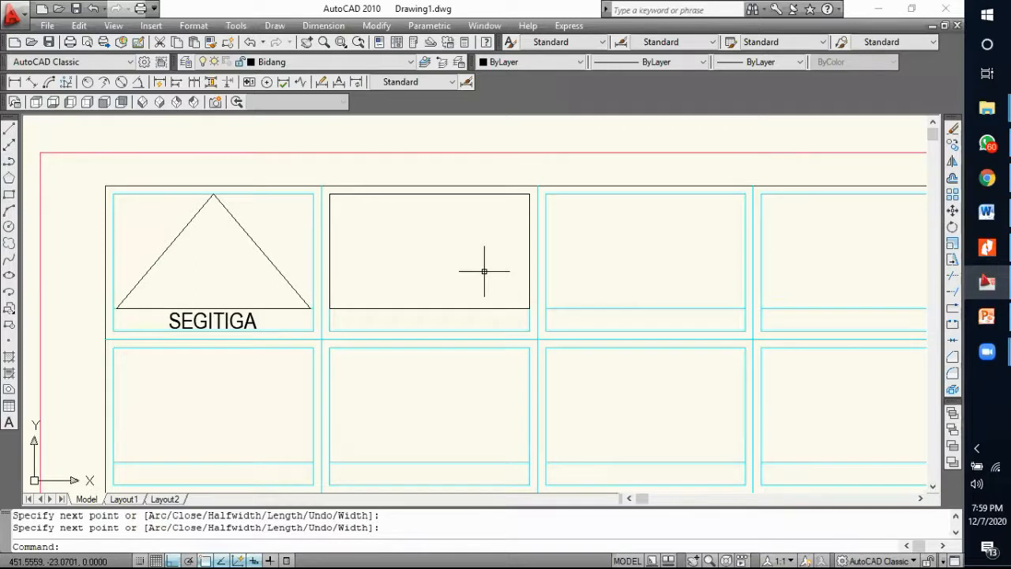
Step: Copy the SEGITIGA caption from the first frame's lower-right corner to the second frame's lower-right corner
click(244, 321)
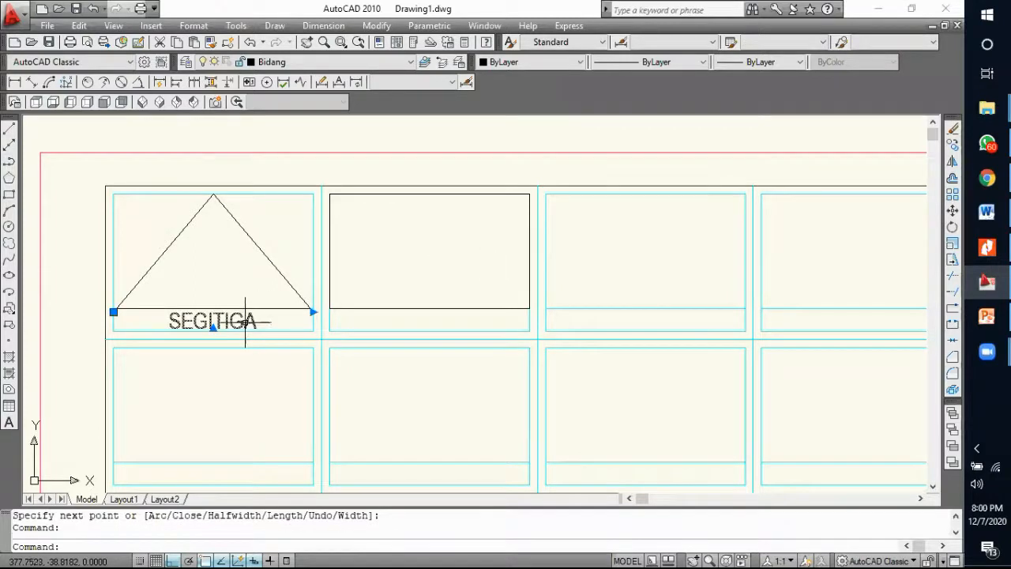
click(953, 148)
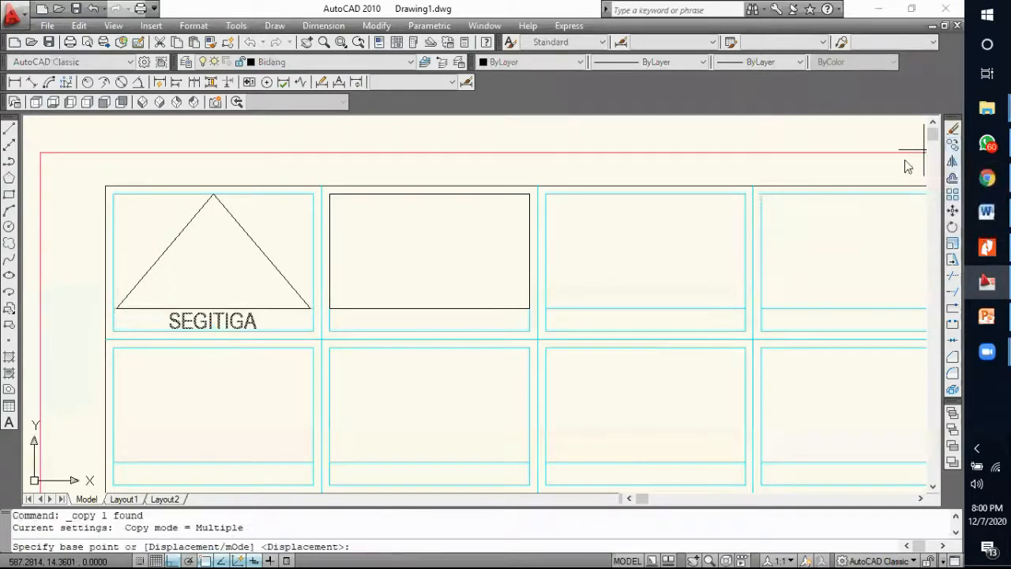
click(313, 331)
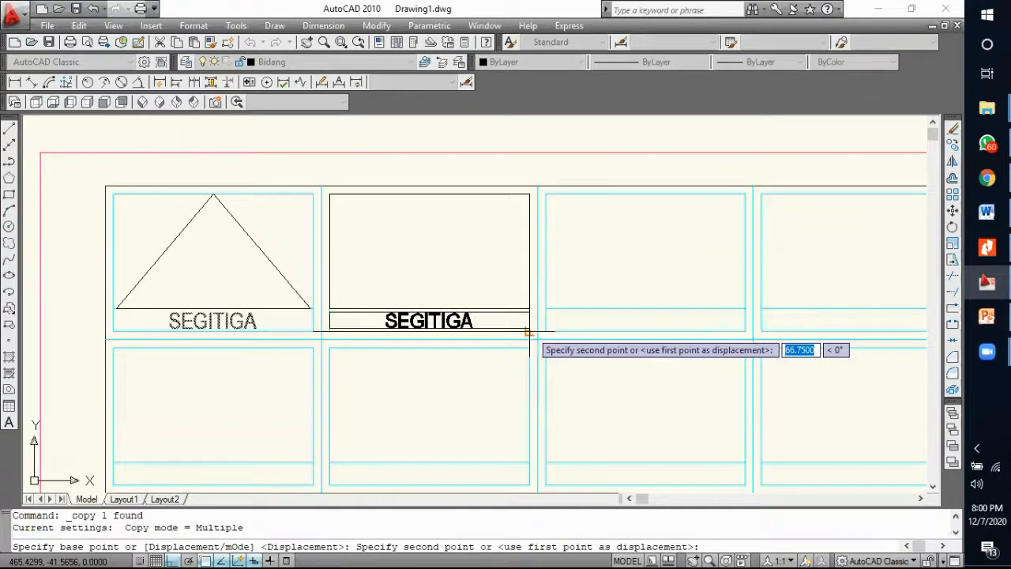
click(529, 331)
key(Escape)
Step: Change the copied caption in the second top-row frame to read SEGI EMPAT
click(464, 323)
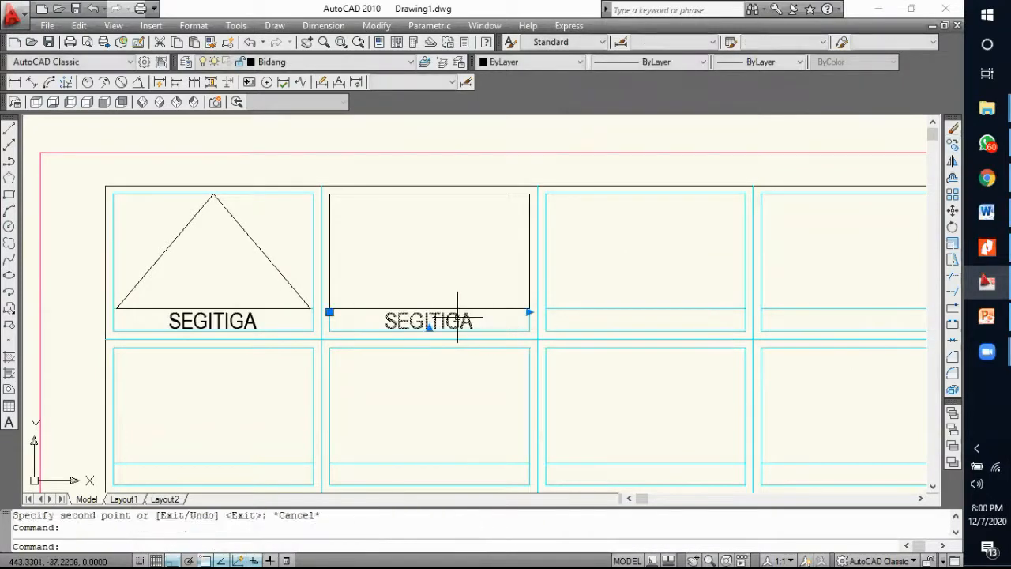
double_click(427, 326)
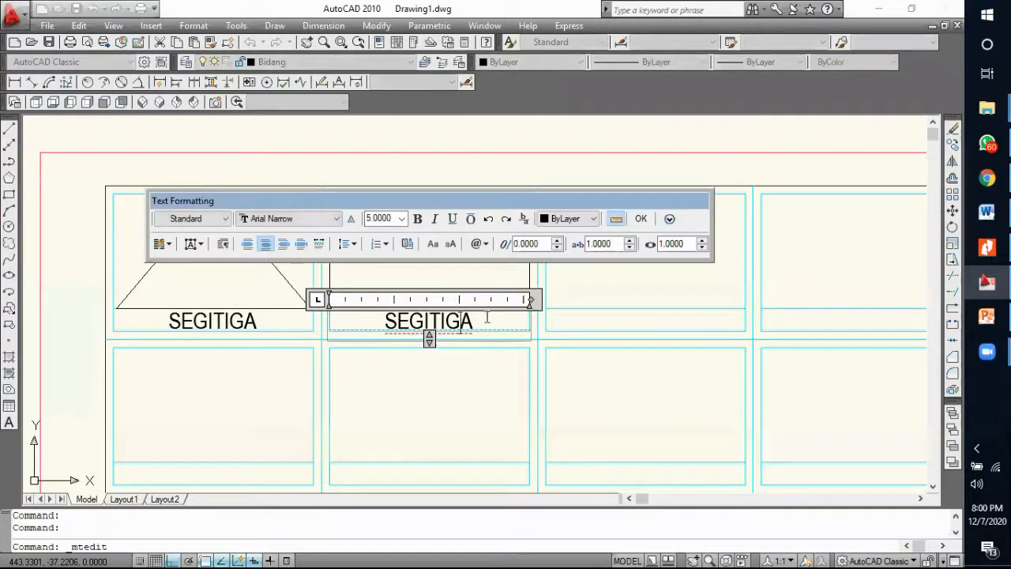
drag(485, 318, 409, 320)
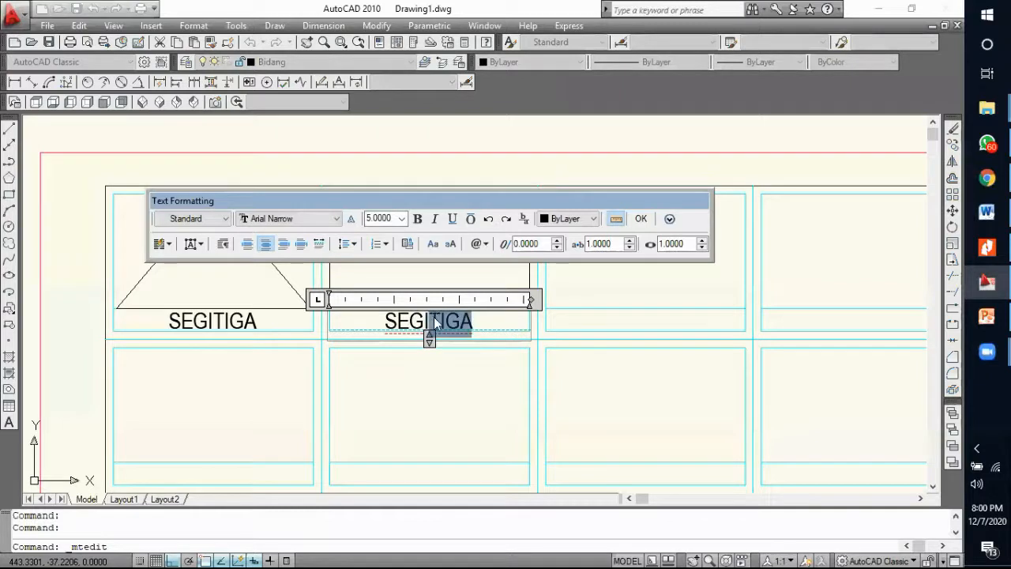
text(EMPAT)
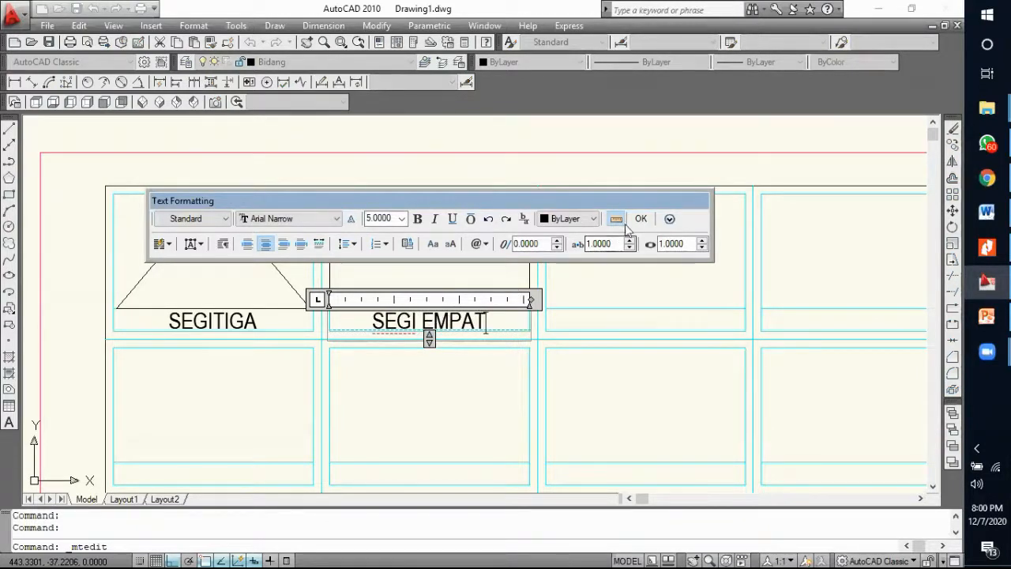
click(640, 219)
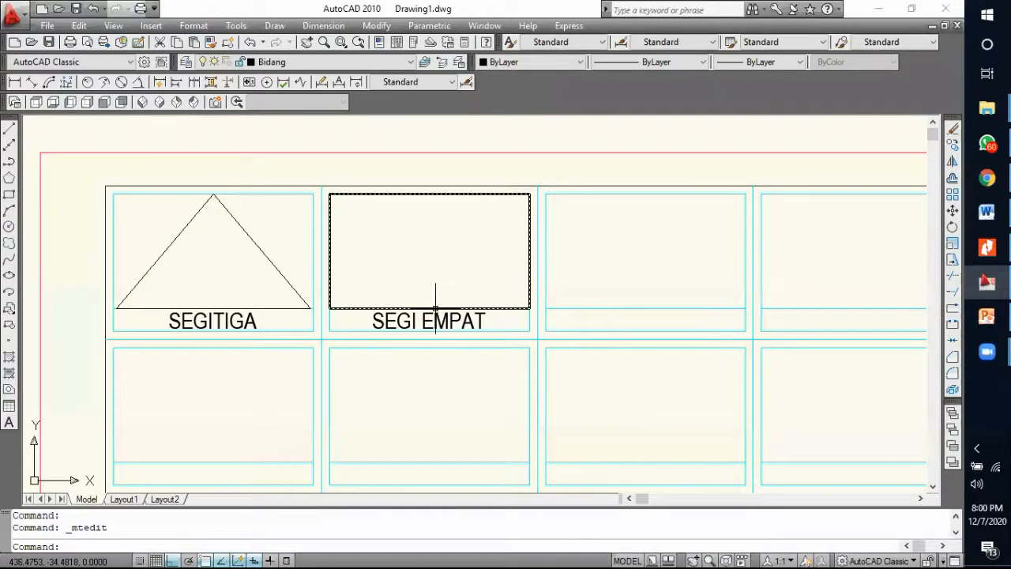
Step: Draw a five-sided polygon inscribed in a circle of radius 18 near the middle of the third top-row frame's figure area
scroll(511, 232, down, 2)
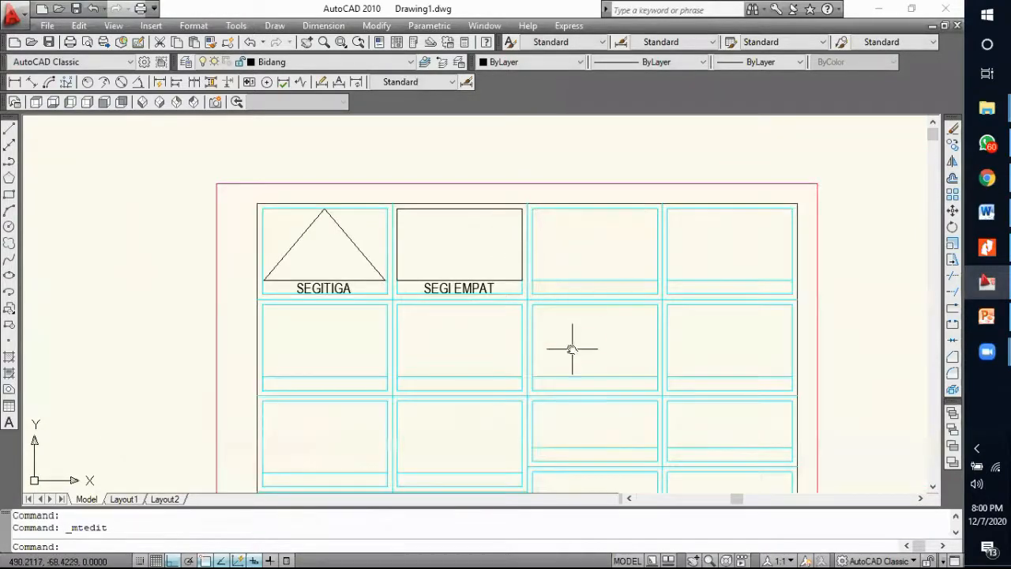
middle_drag(572, 348, 481, 284)
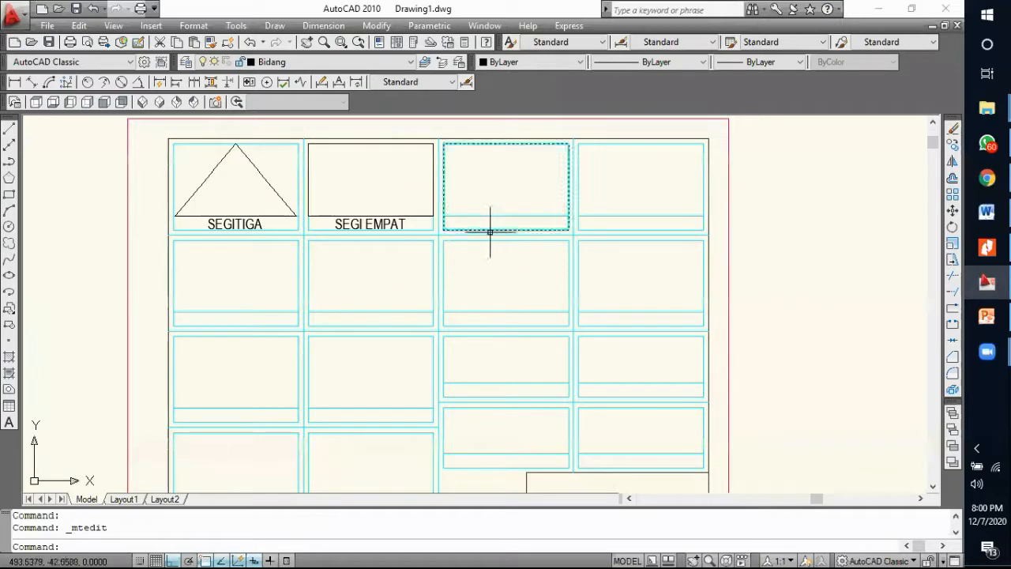
mouse_move(502, 262)
middle_down()
mouse_move(494, 331)
mouse_move(492, 308)
middle_up()
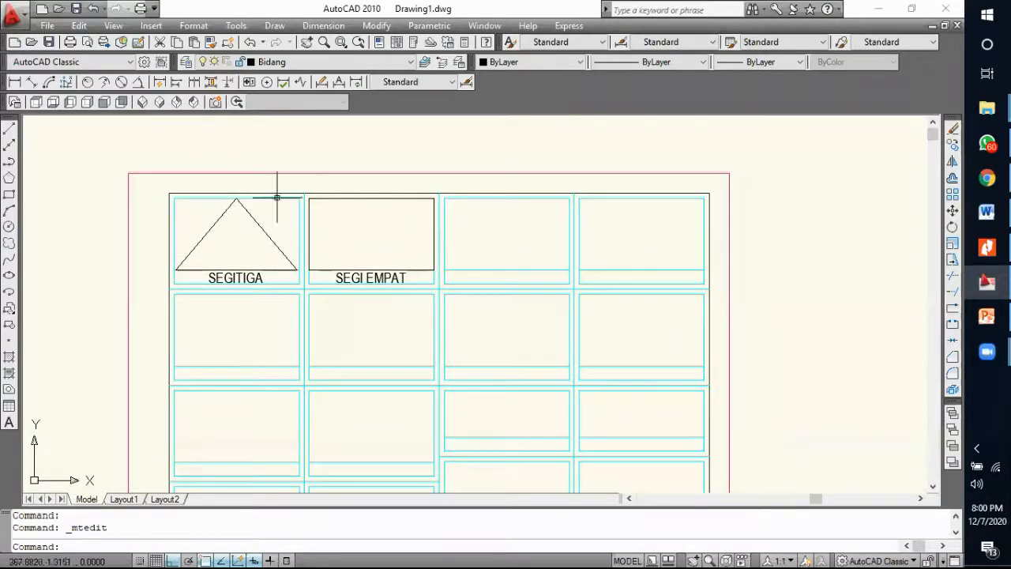
click(9, 179)
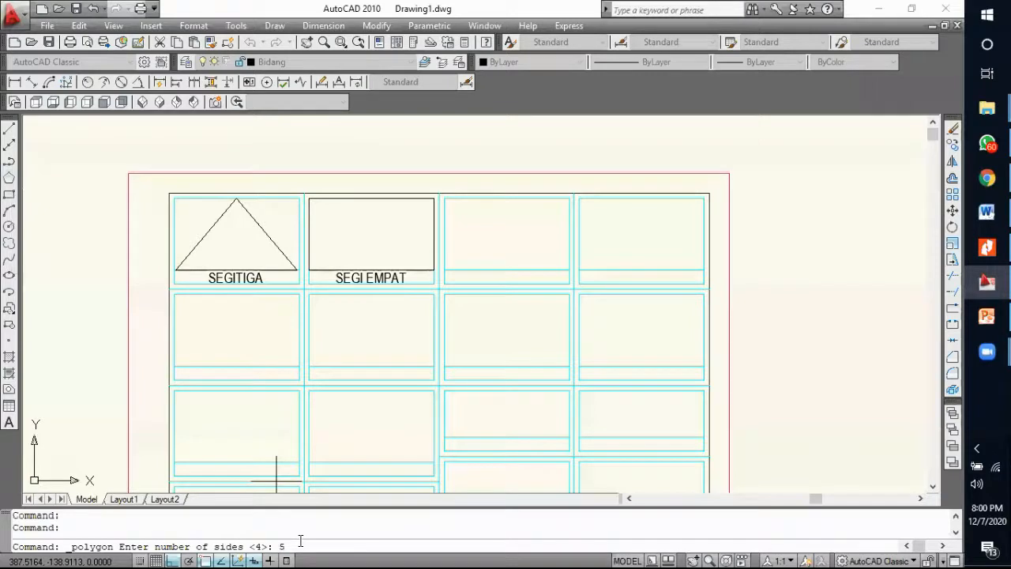
key(Return)
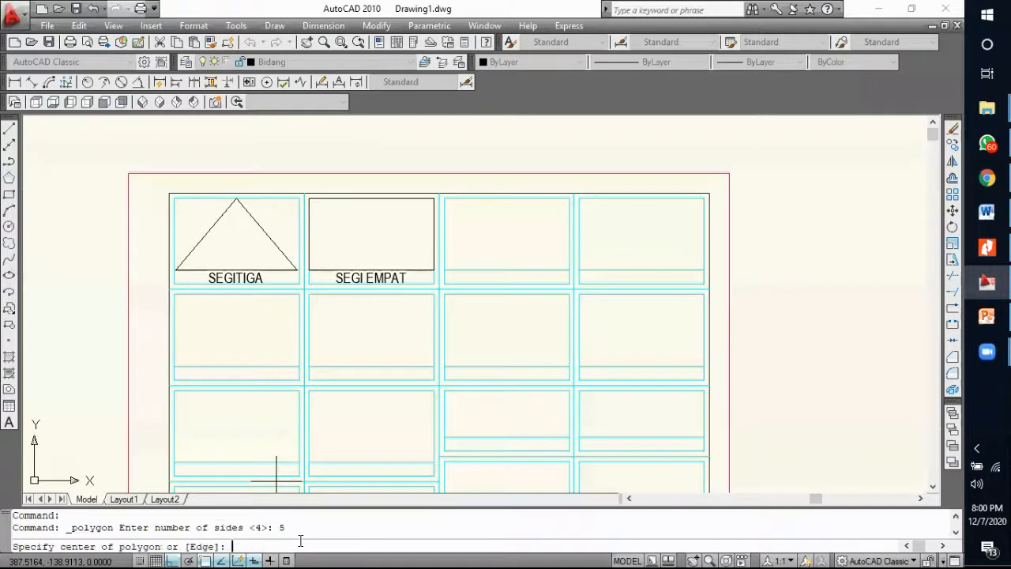
click(505, 231)
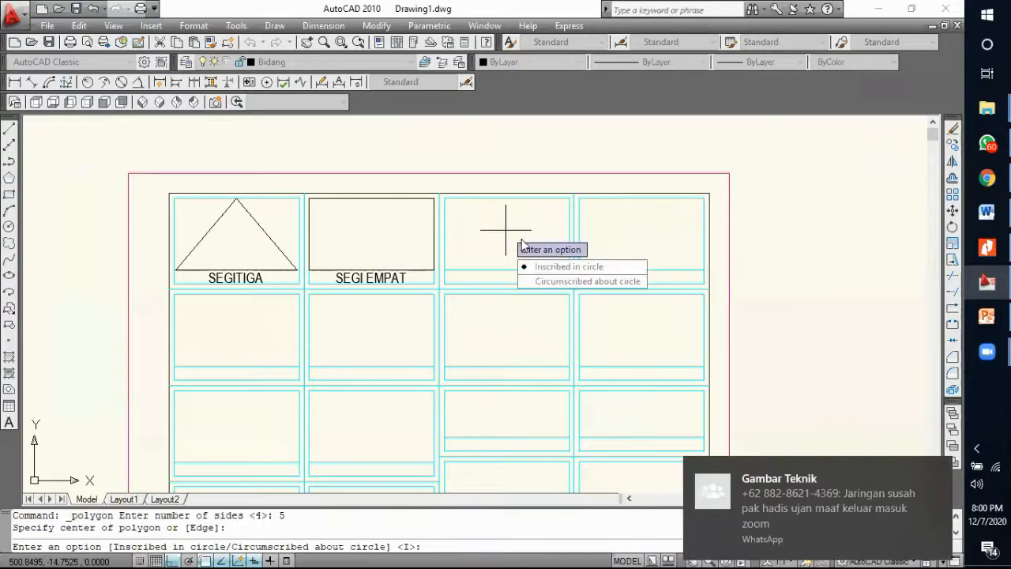
click(531, 266)
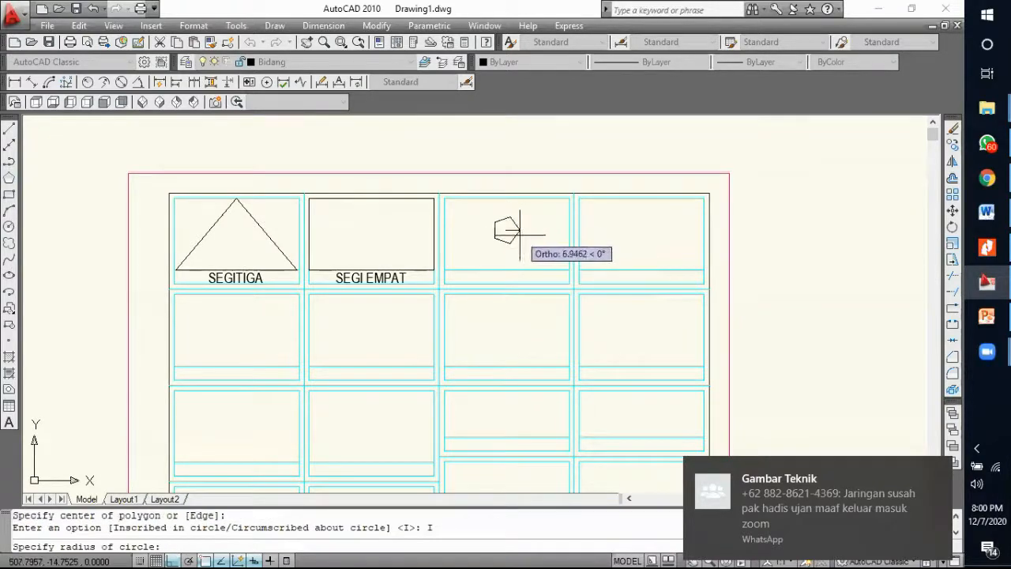
scroll(533, 236, up, 5)
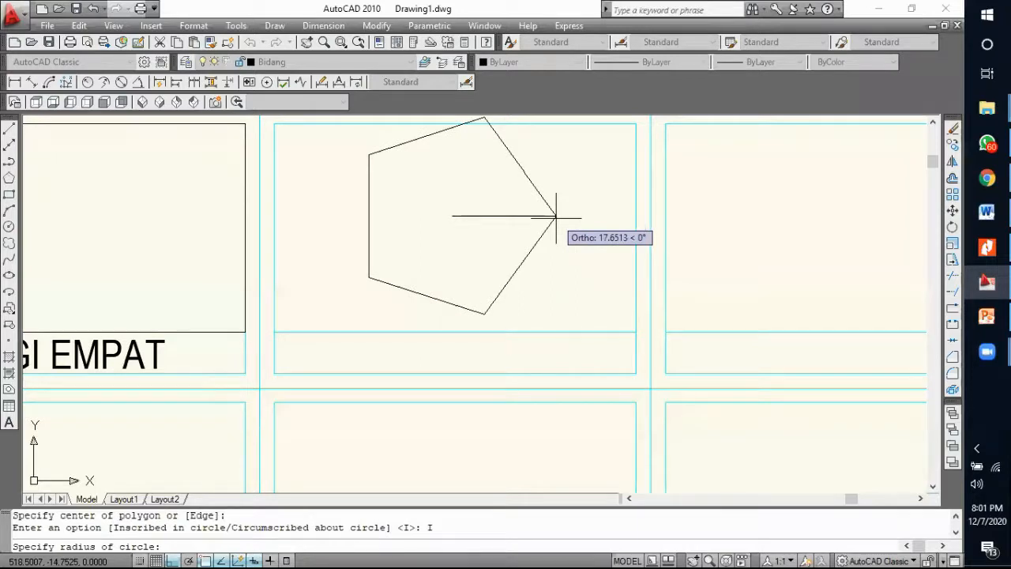
text(18)
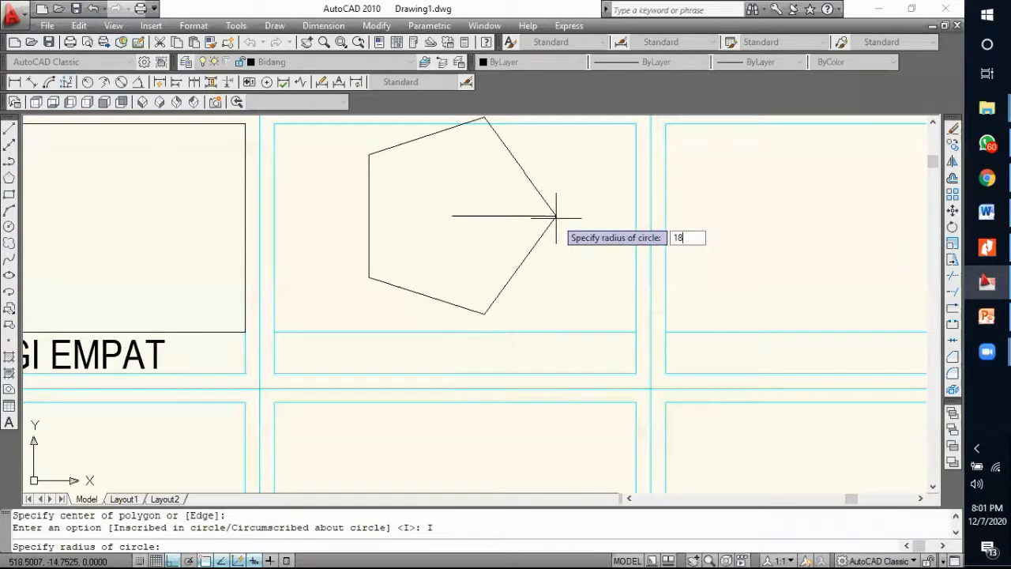
key(Return)
scroll(525, 268, down, 3)
scroll(521, 263, up, 3)
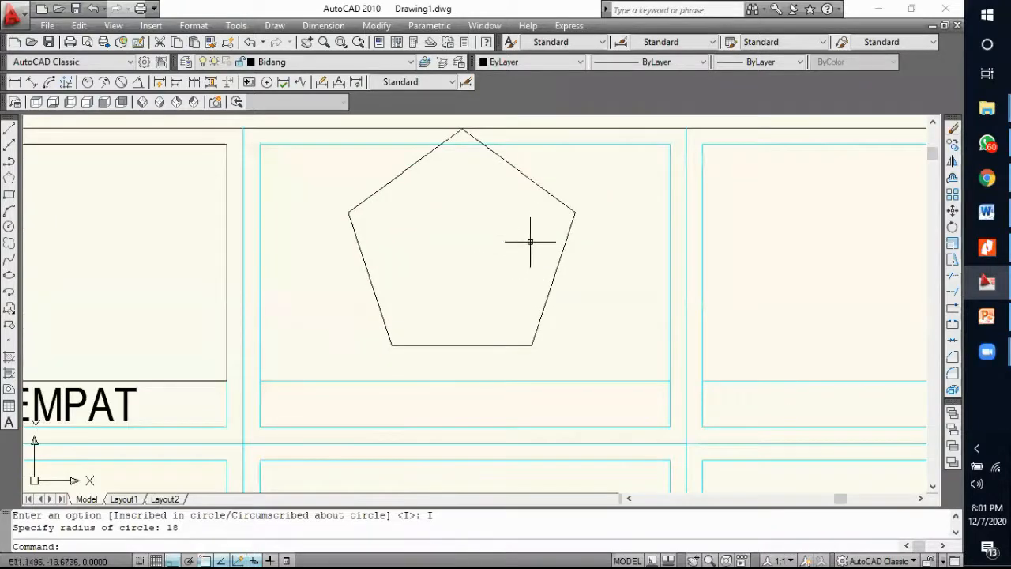
Step: Move the pentagon by its top vertex onto the midpoint of the third frame's upper inner edge
click(534, 182)
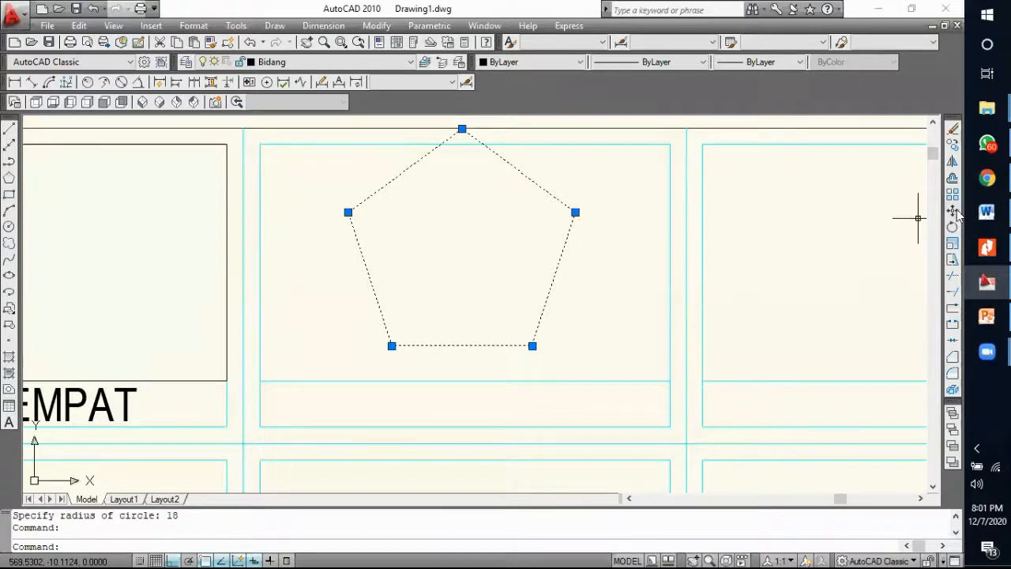
click(952, 211)
scroll(463, 140, up, 4)
middle_drag(466, 241, 466, 269)
scroll(466, 223, up, 2)
click(447, 213)
scroll(477, 248, down, 2)
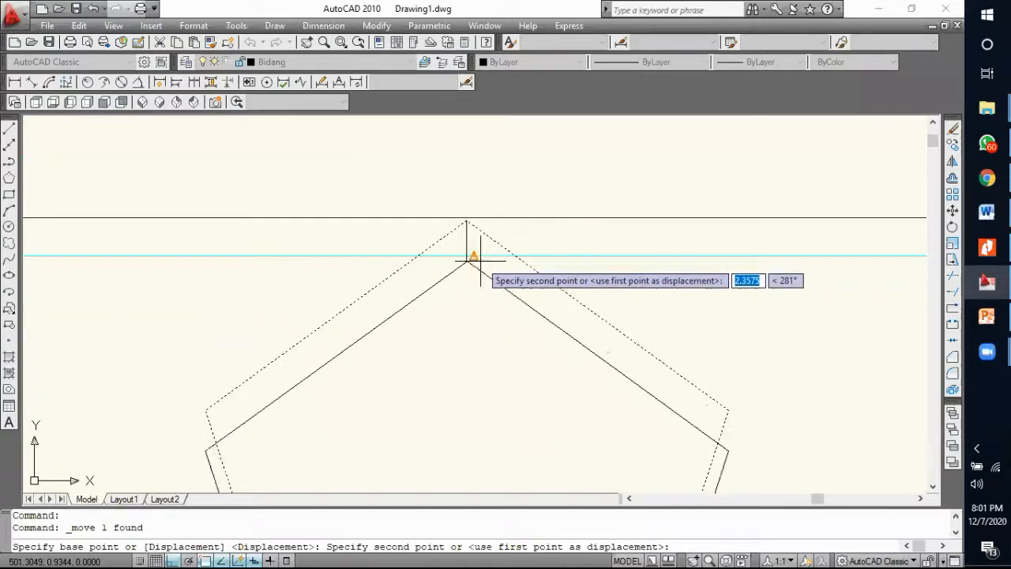
click(478, 259)
scroll(500, 193, down, 3)
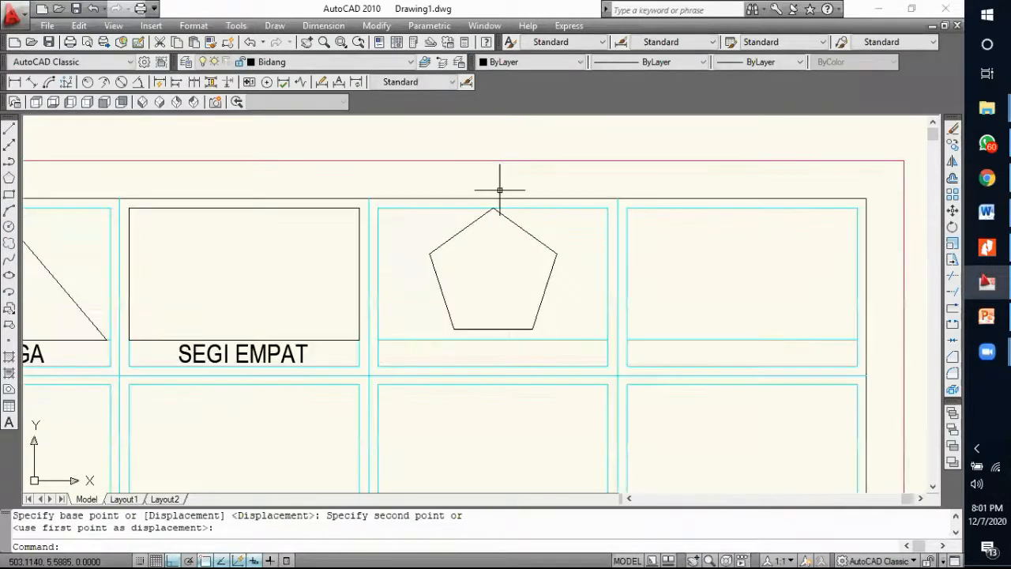
middle_drag(492, 350, 421, 311)
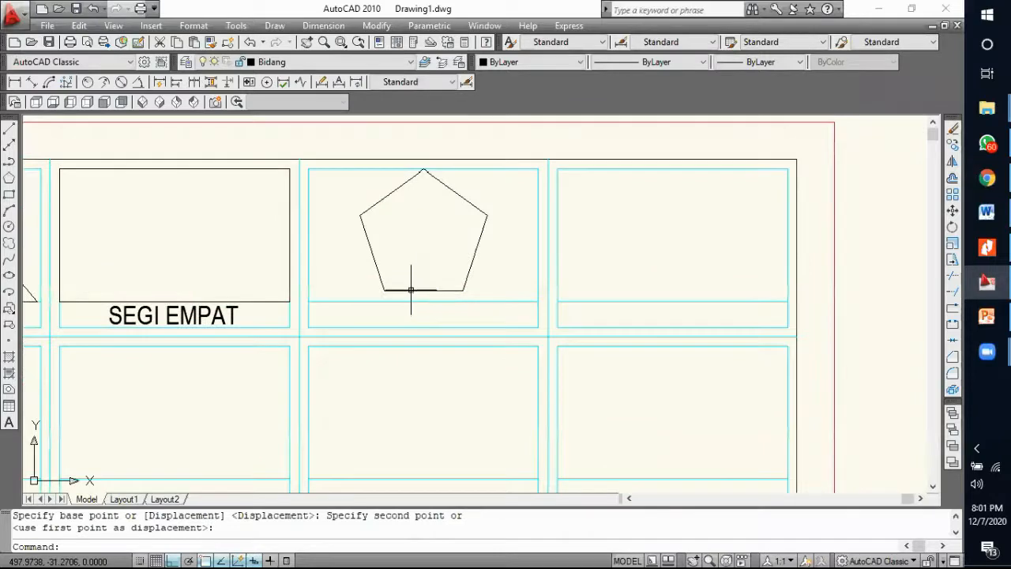
scroll(424, 289, up, 2)
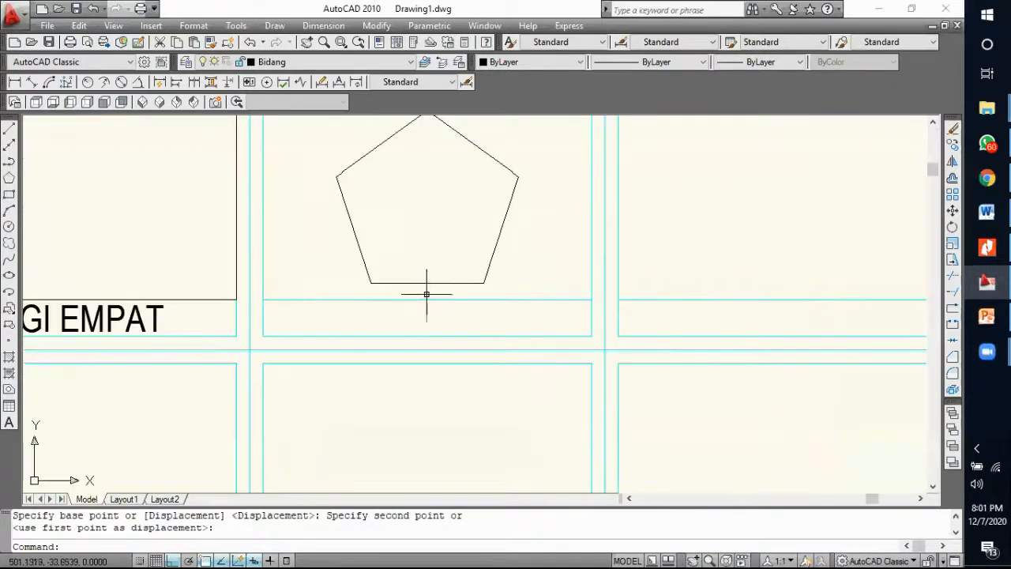
click(429, 283)
scroll(434, 329, down, 2)
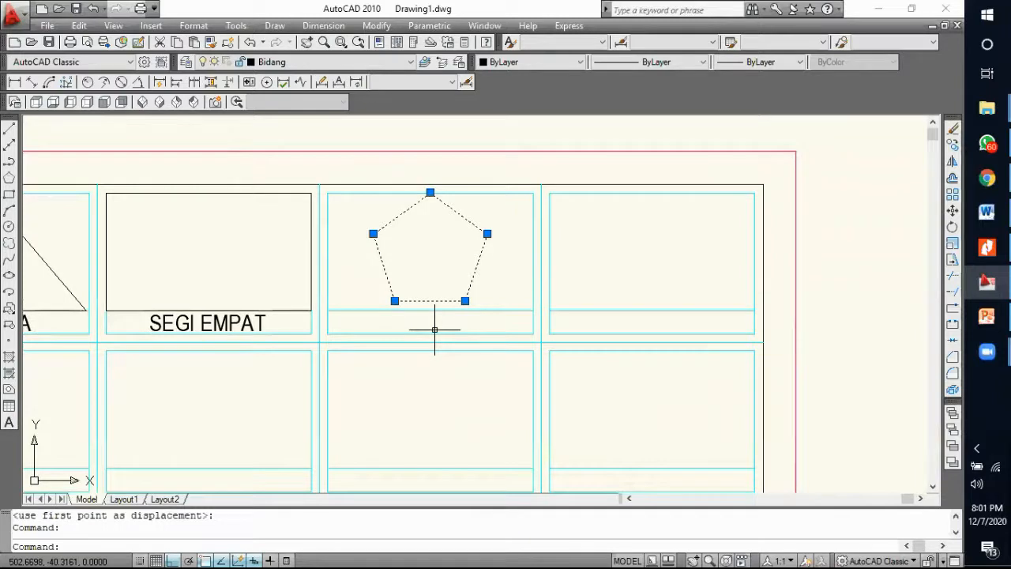
key(Escape)
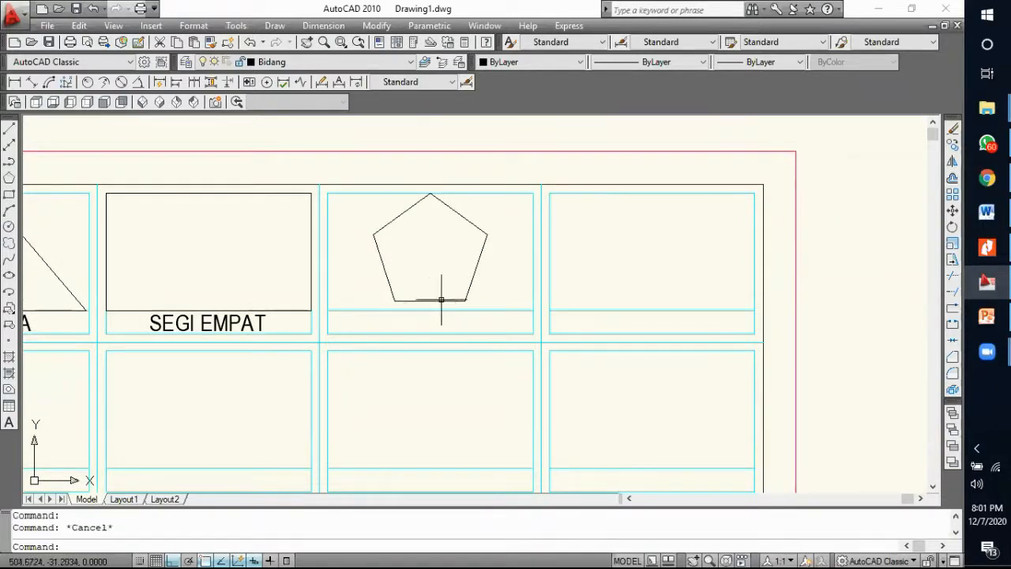
Step: Scale the pentagon from its top vertex by reference, using its height as reference length and stretching its base to the title line
click(951, 249)
click(474, 270)
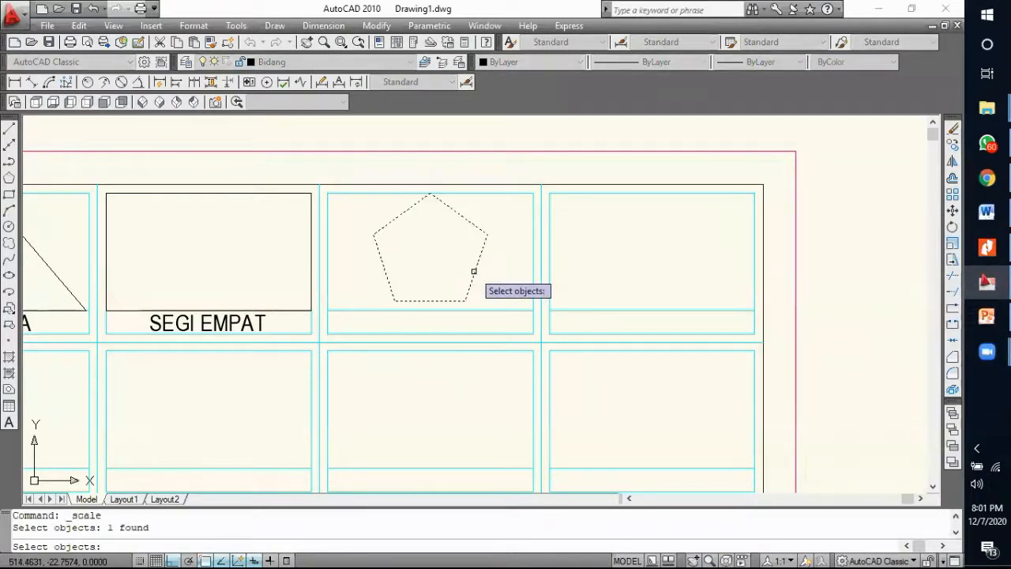
key(Return)
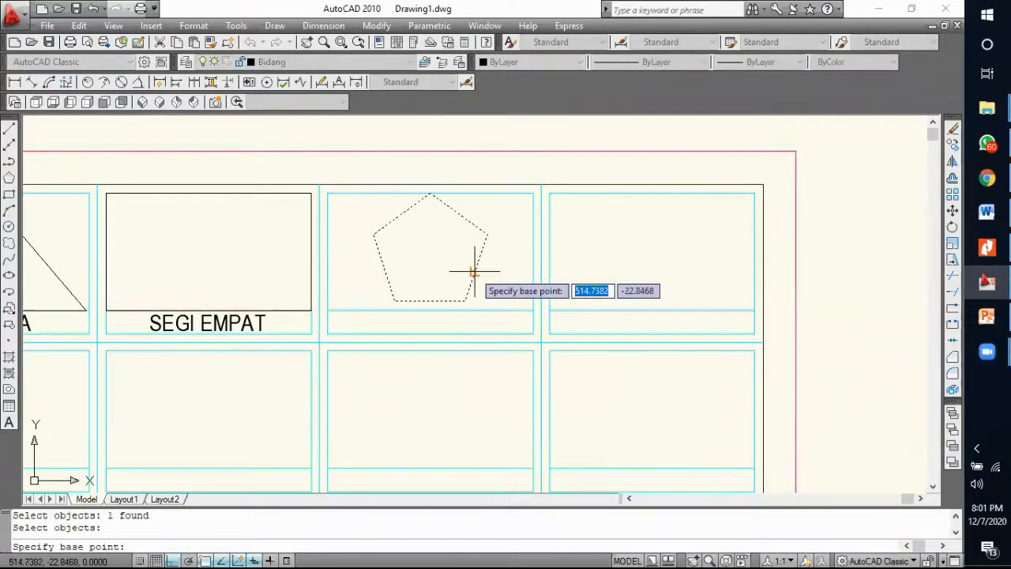
click(429, 193)
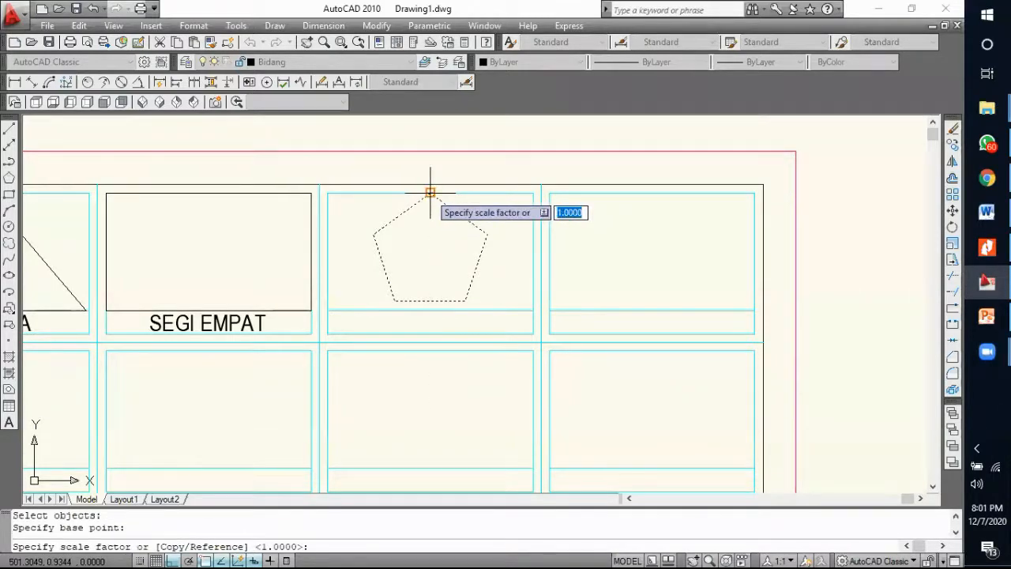
text(R)
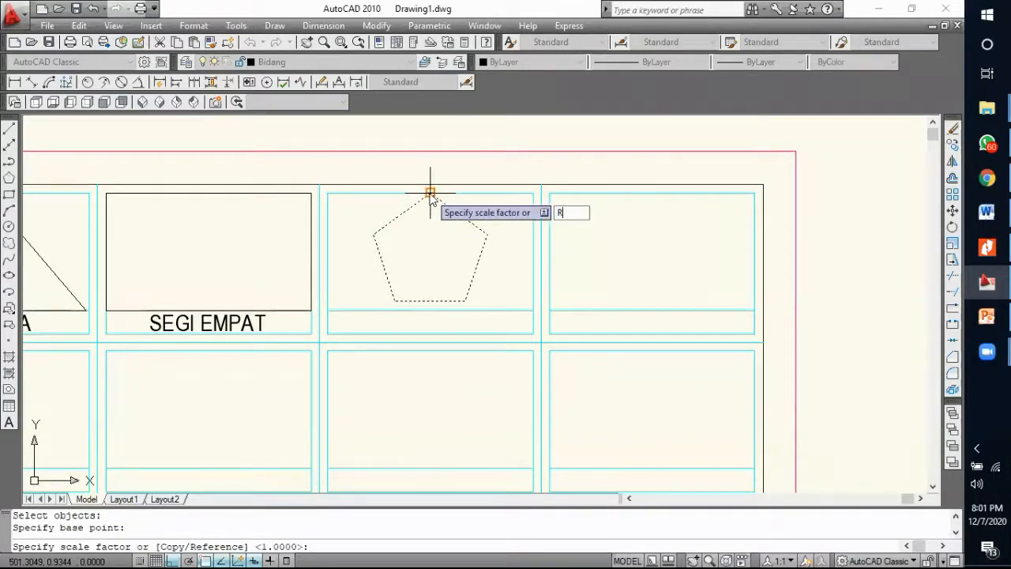
key(Return)
click(429, 193)
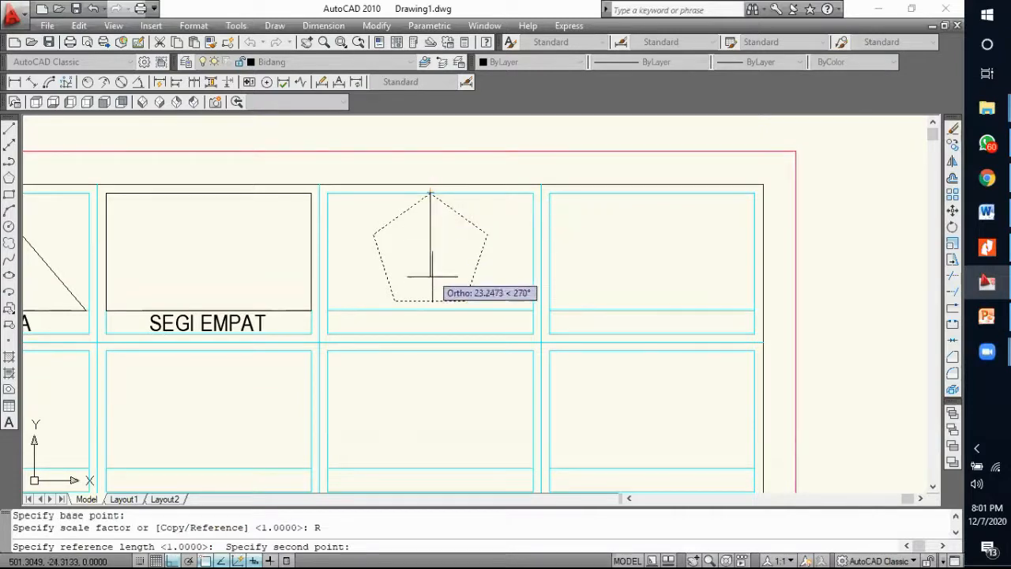
click(430, 301)
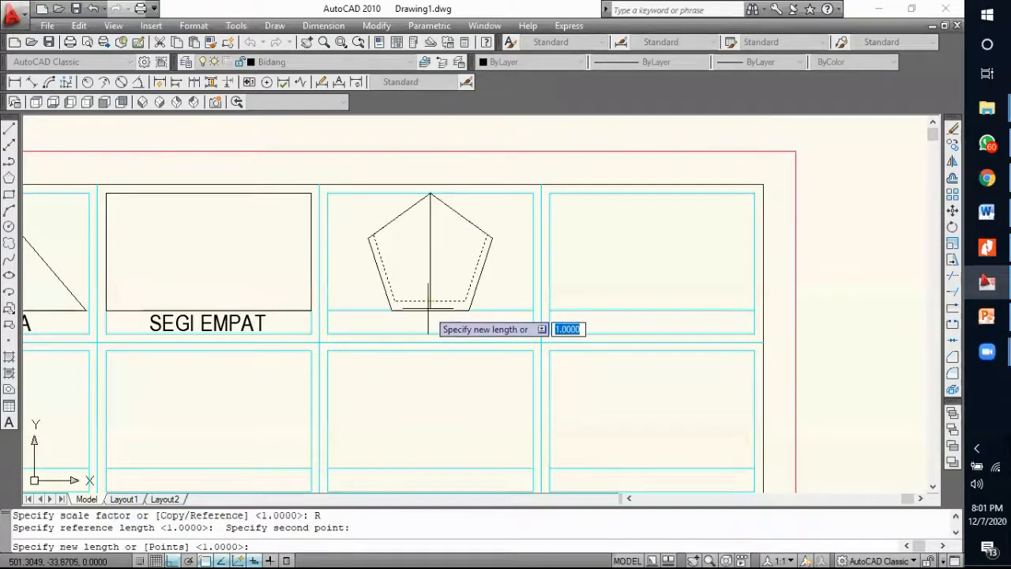
click(429, 310)
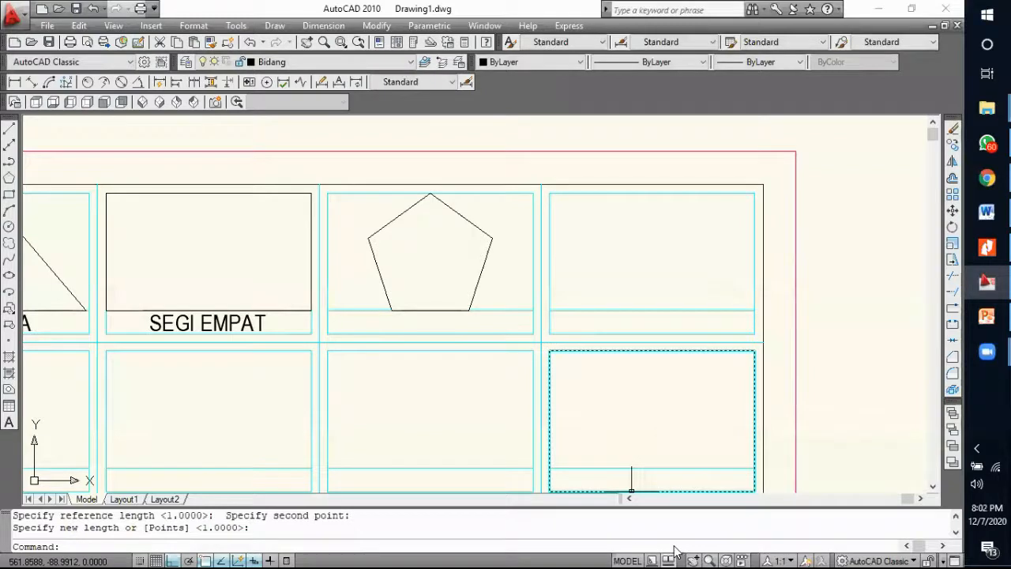
Step: Copy the SEGI EMPAT caption from the second frame's lower-right corner to the third frame's lower-right corner
scroll(468, 261, down, 2)
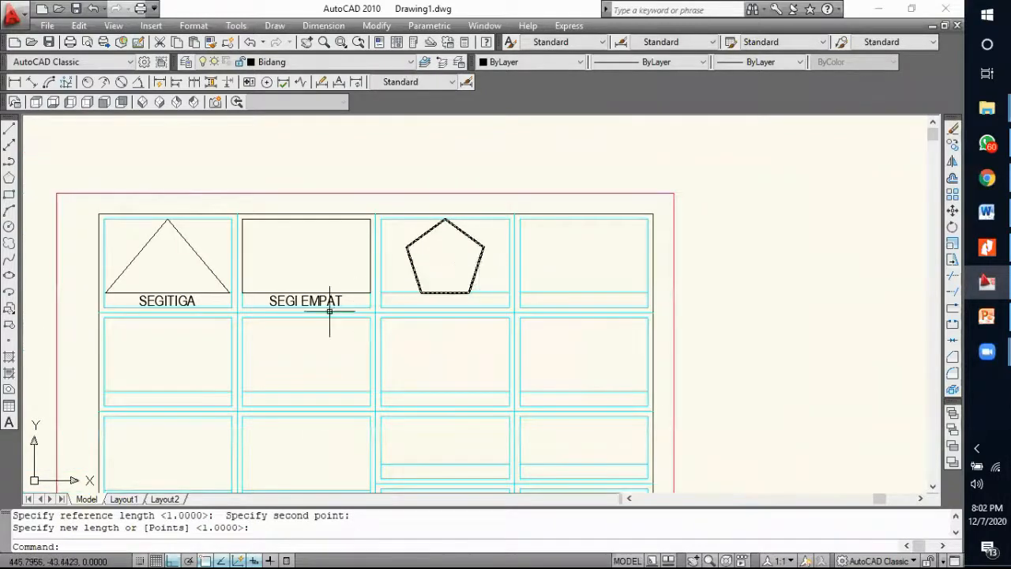
scroll(326, 313, up, 3)
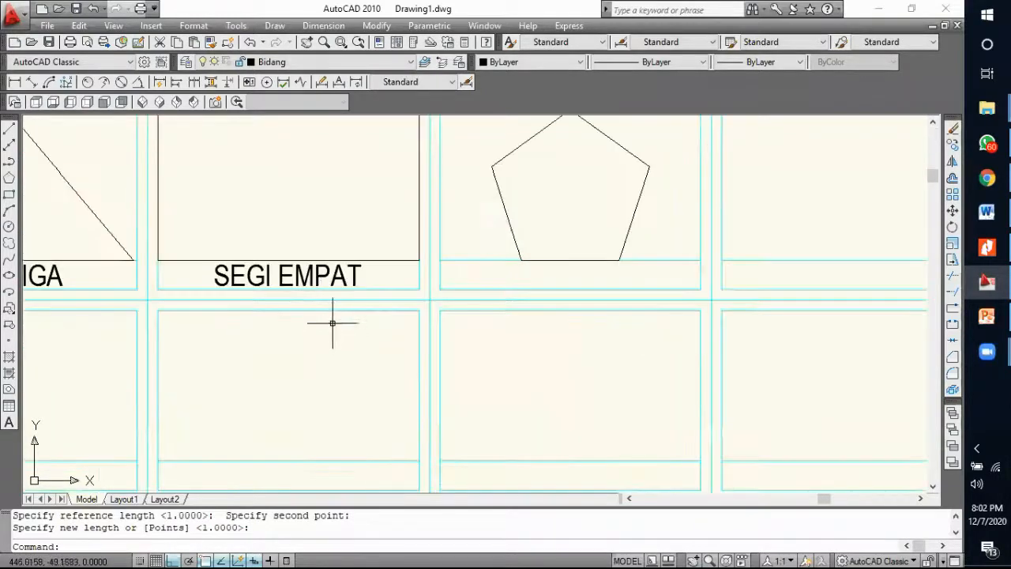
click(313, 278)
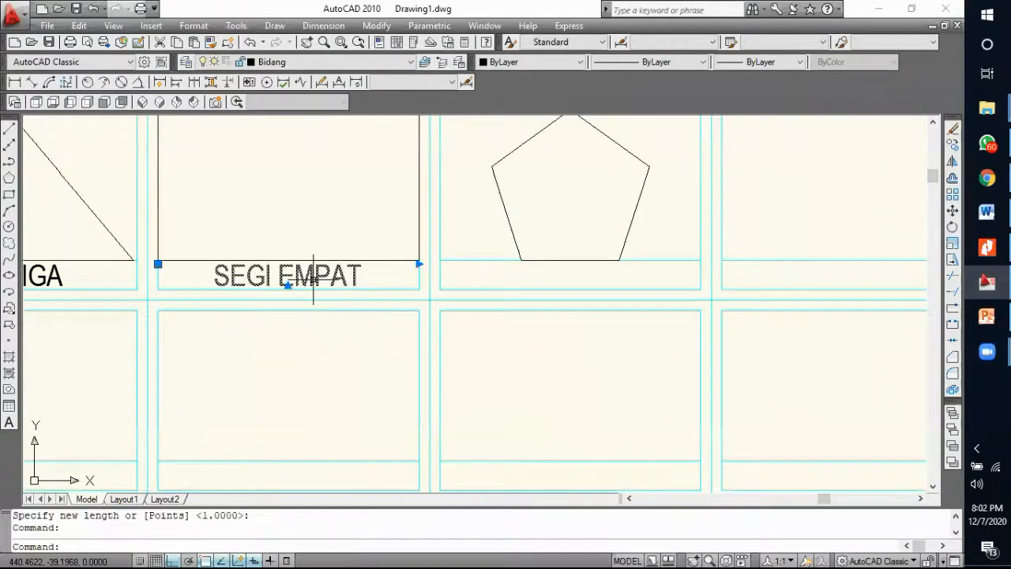
click(952, 145)
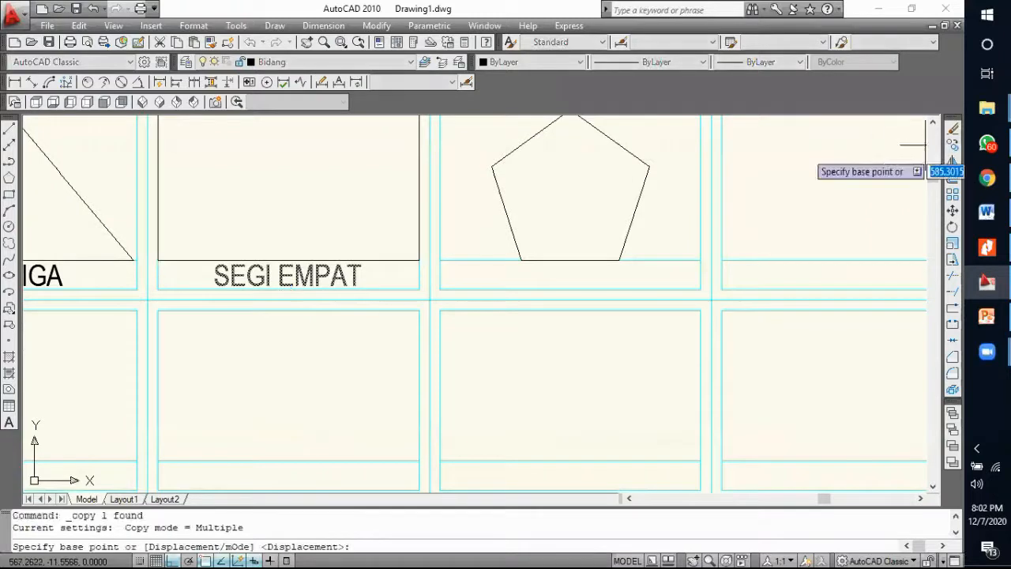
click(418, 287)
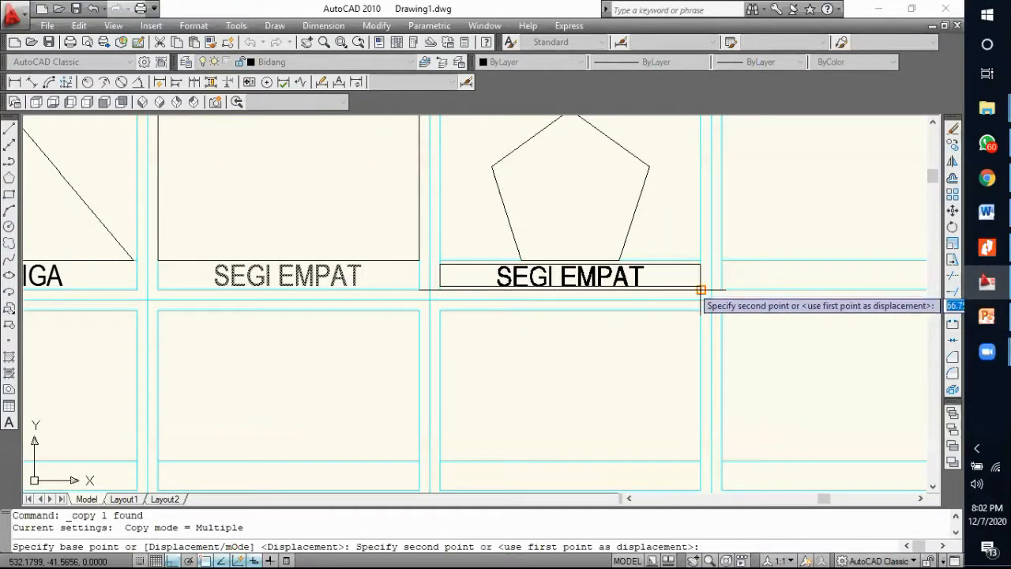
click(701, 289)
key(Escape)
Step: Change the copied caption under the pentagon to read SEGI LIMA
double_click(603, 277)
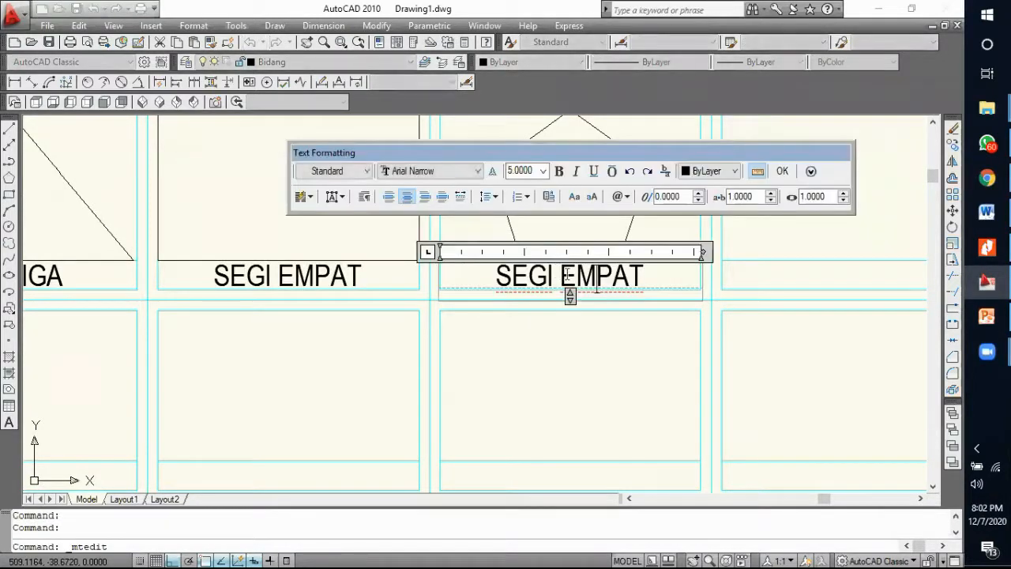
drag(559, 277, 666, 274)
text(LIMA)
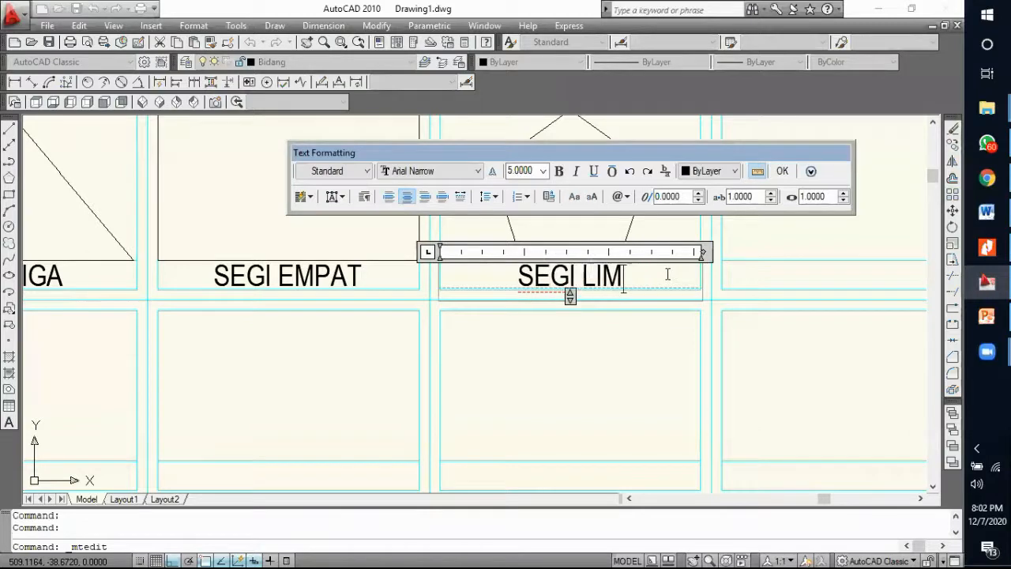
click(783, 172)
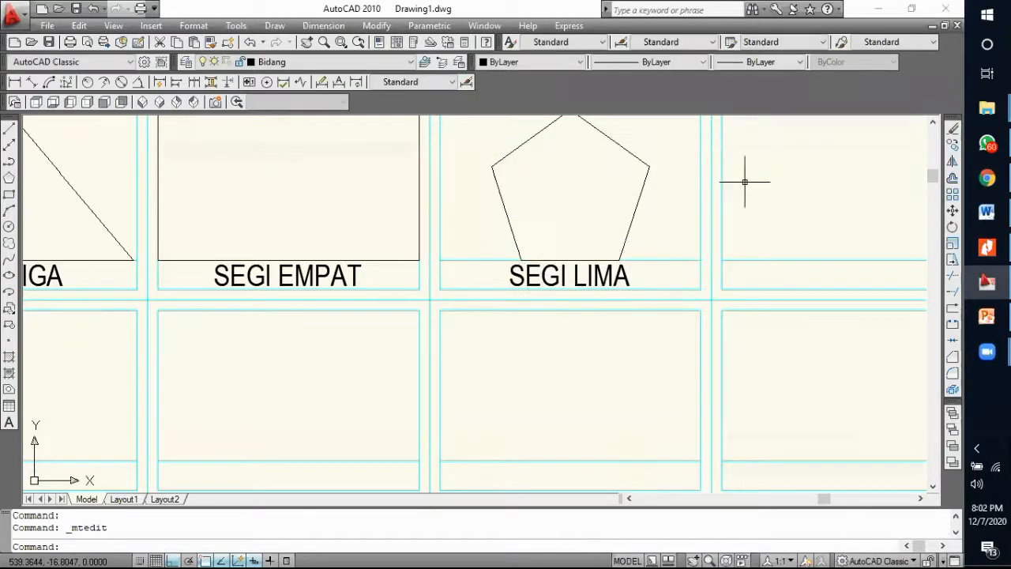
Step: Check the plane-figure reference slide in PowerPoint, return to AutoCAD and examine the sheet's remaining empty frames
scroll(542, 225, down, 3)
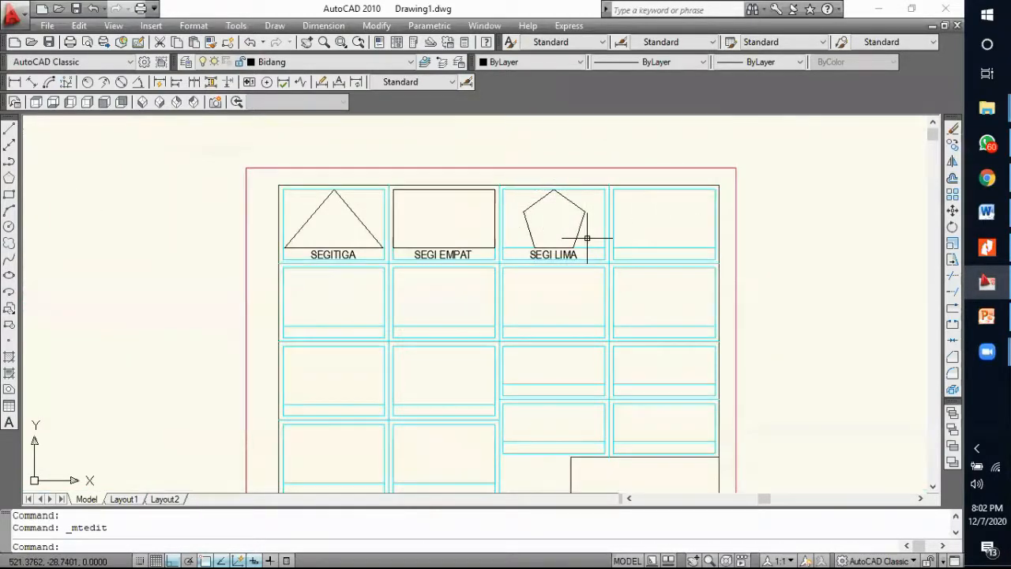
scroll(595, 226, down, 2)
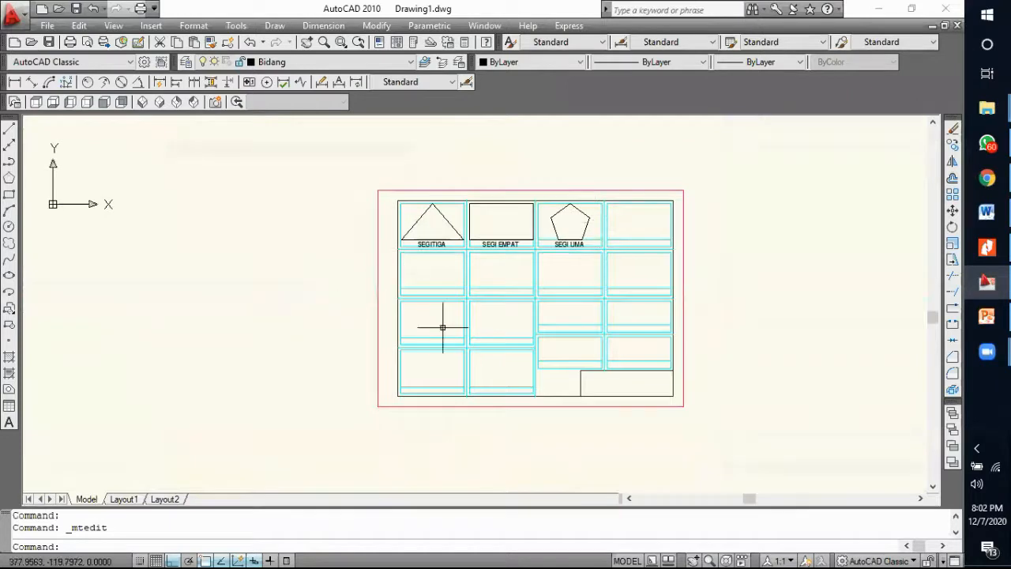
scroll(406, 316, up, 3)
mouse_move(515, 356)
middle_down()
mouse_move(526, 363)
mouse_move(514, 446)
middle_up()
scroll(719, 296, up, 2)
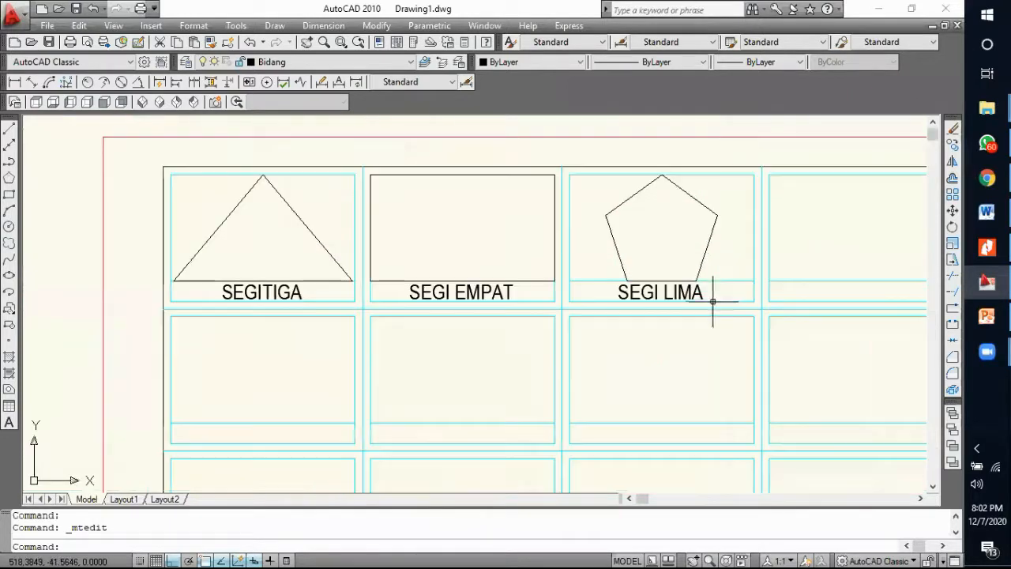
click(986, 316)
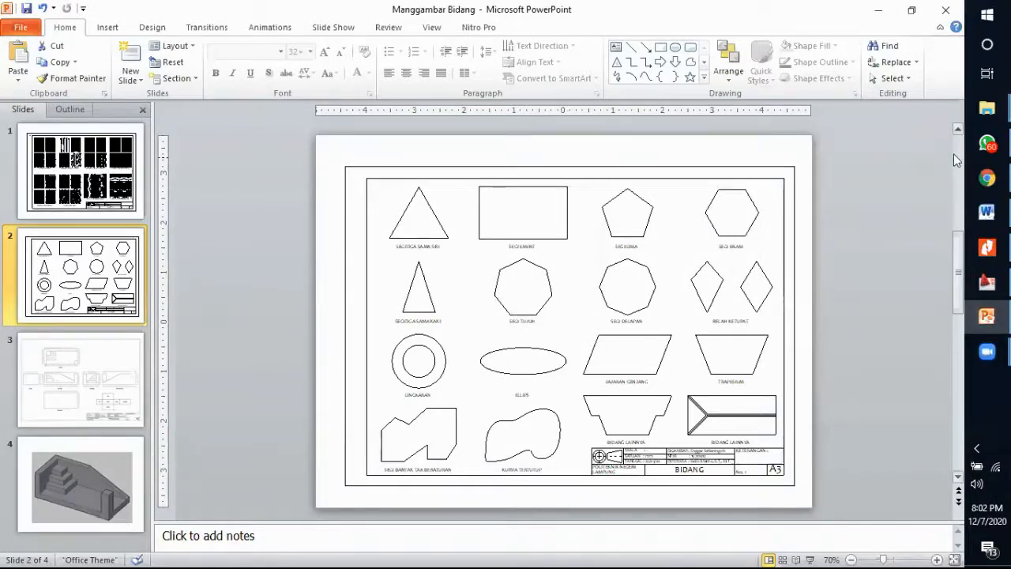
click(986, 282)
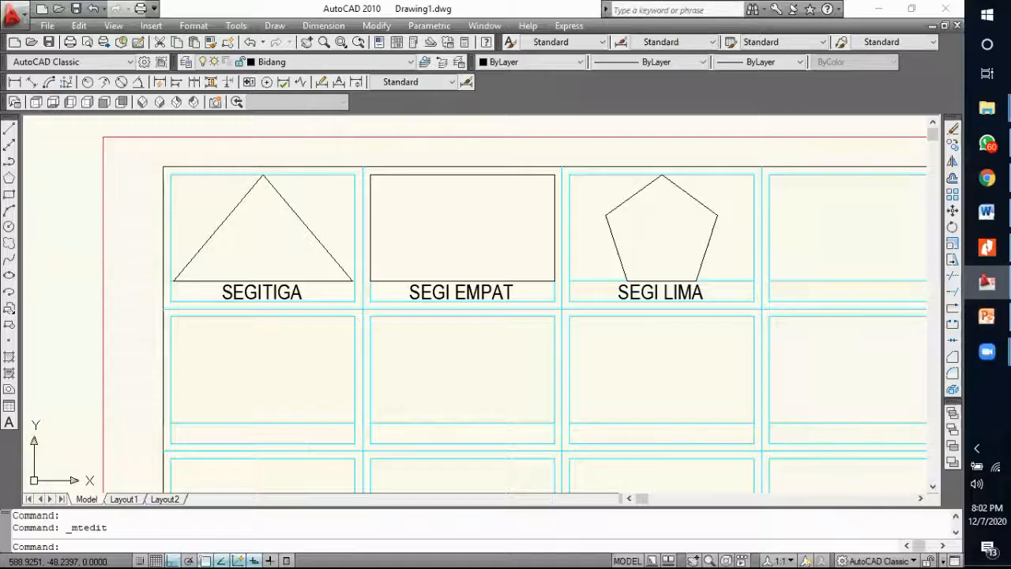
scroll(526, 216, down, 3)
scroll(561, 225, up, 3)
scroll(600, 288, up, 2)
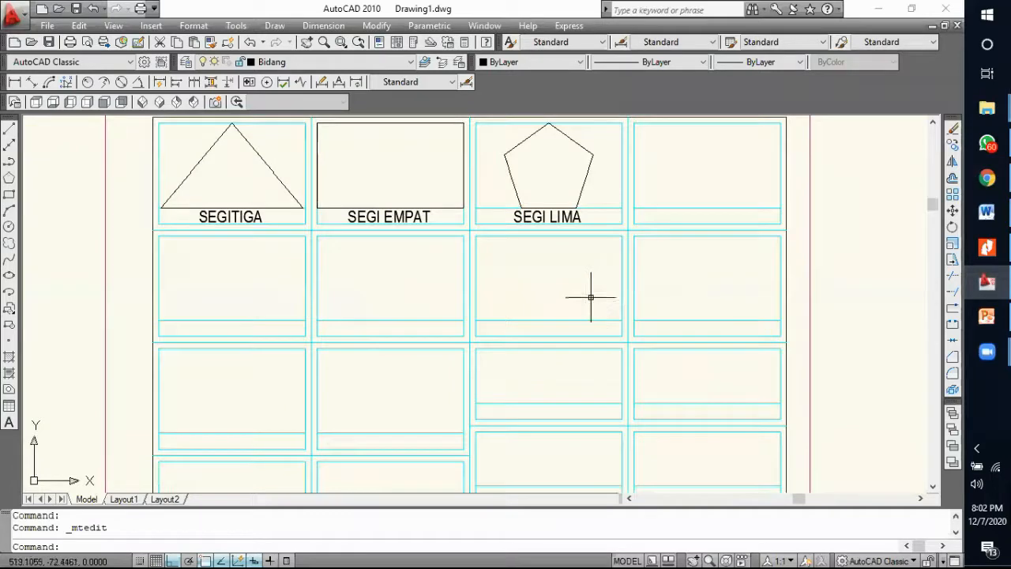
scroll(532, 237, down, 3)
scroll(400, 276, up, 2)
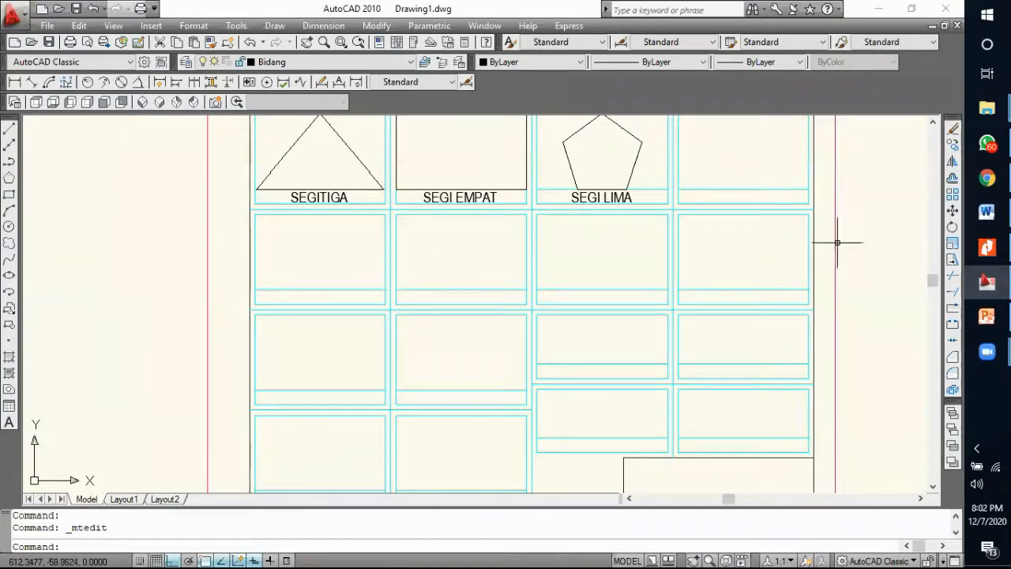
scroll(296, 375, up, 1)
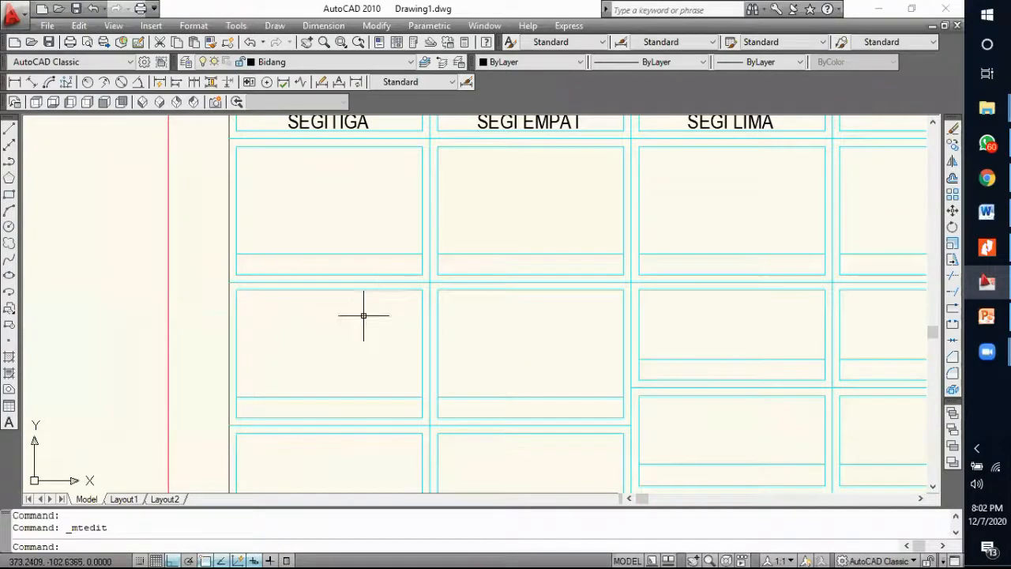
scroll(370, 319, down, 1)
scroll(307, 333, up, 1)
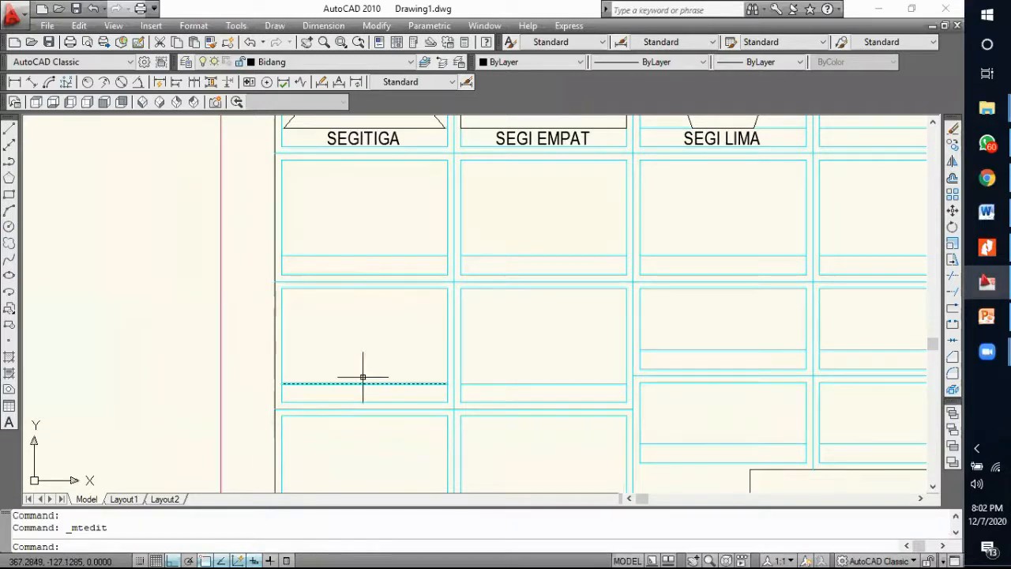
Step: Draw a vertical helper line in the third row's first frame, from the upper inner edge's midpoint down to the title line
click(10, 127)
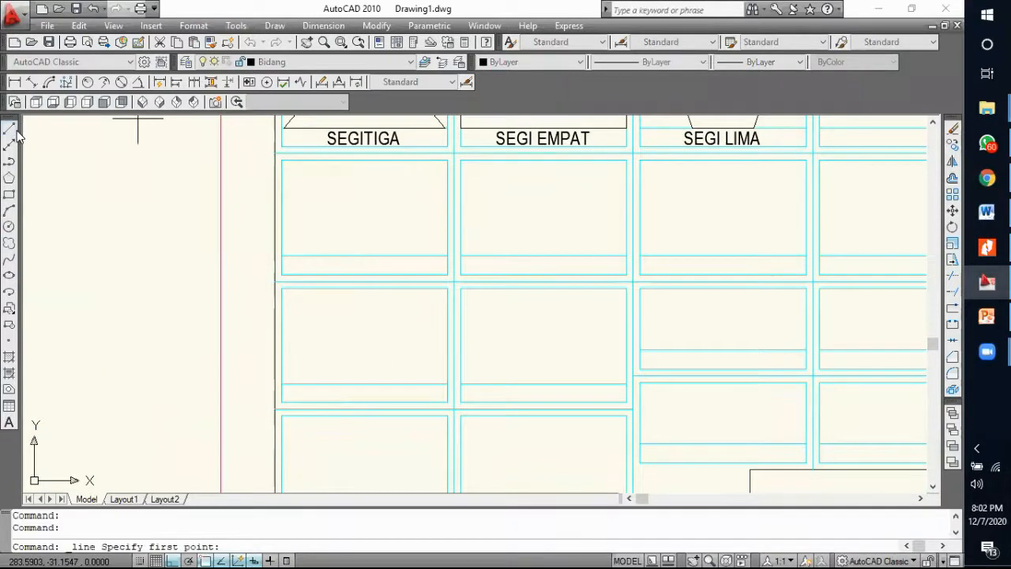
click(365, 289)
click(364, 383)
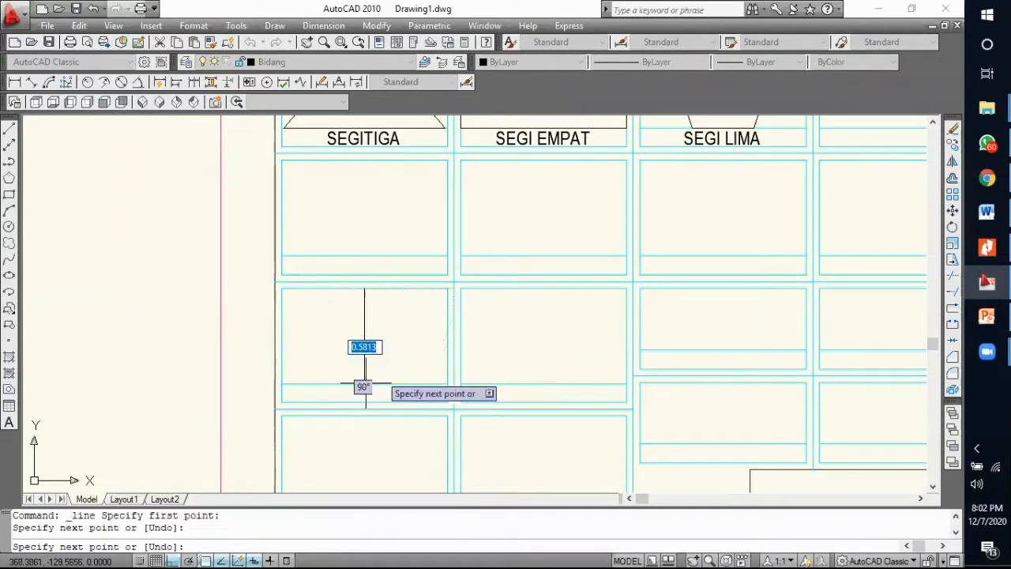
key(Return)
Step: List the vertical helper line's properties to read its length
click(364, 347)
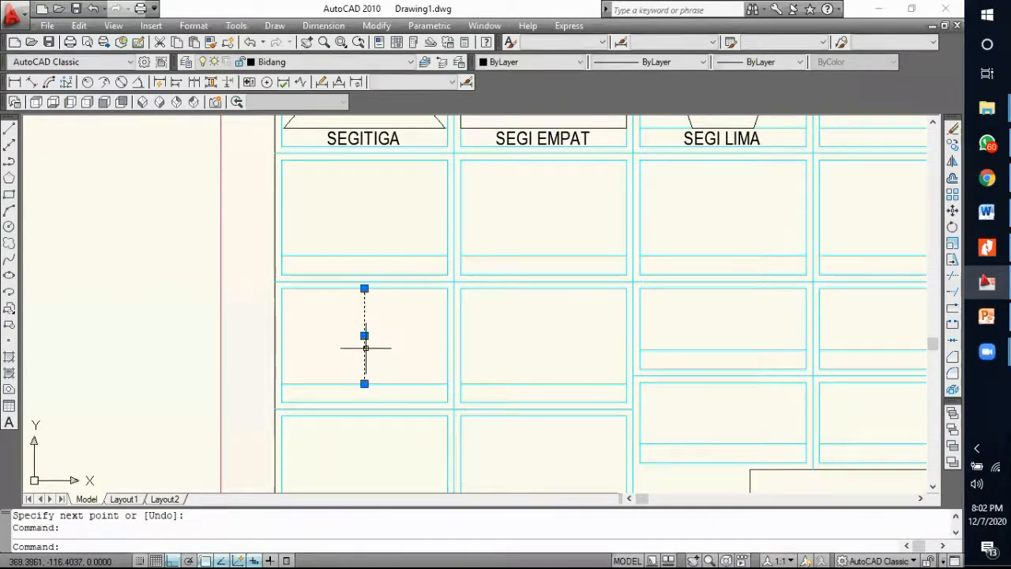
scroll(364, 348, up, 3)
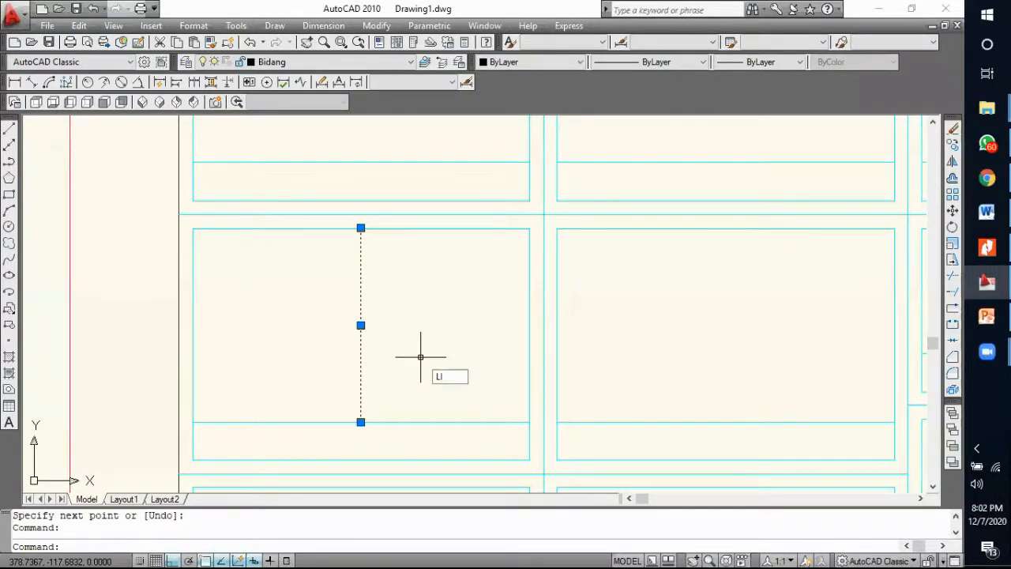
key(Return)
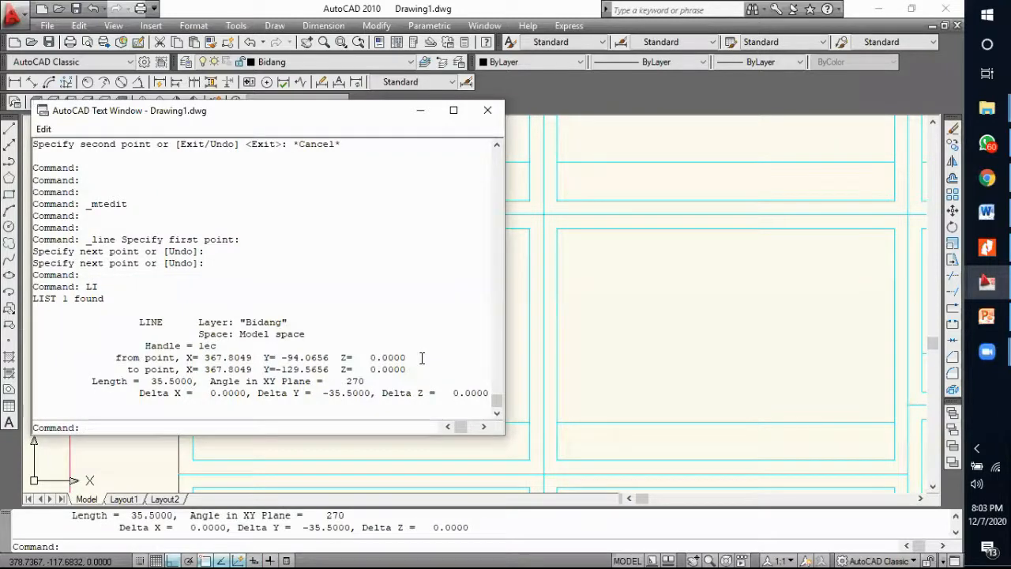
drag(146, 380, 198, 382)
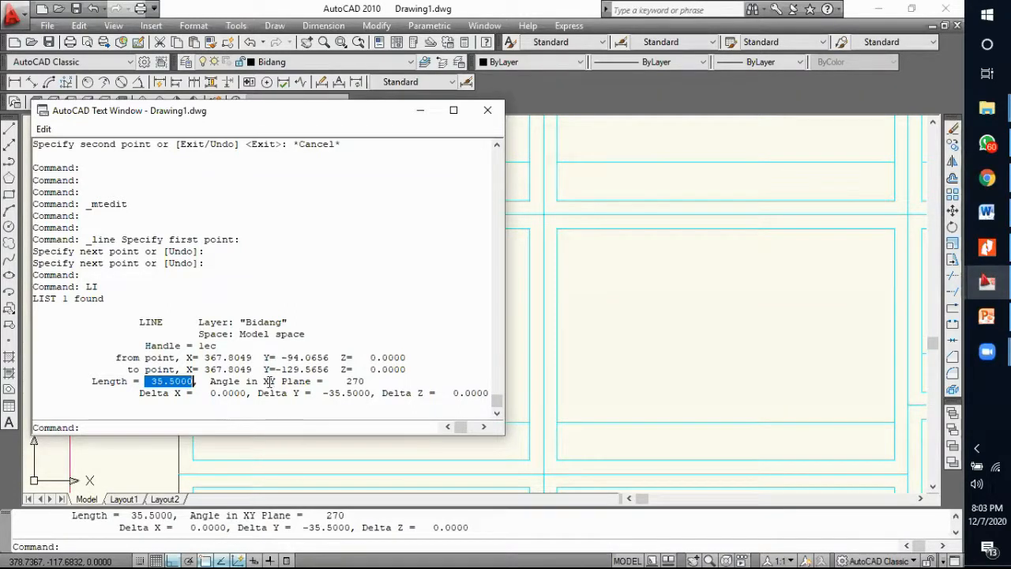
click(487, 111)
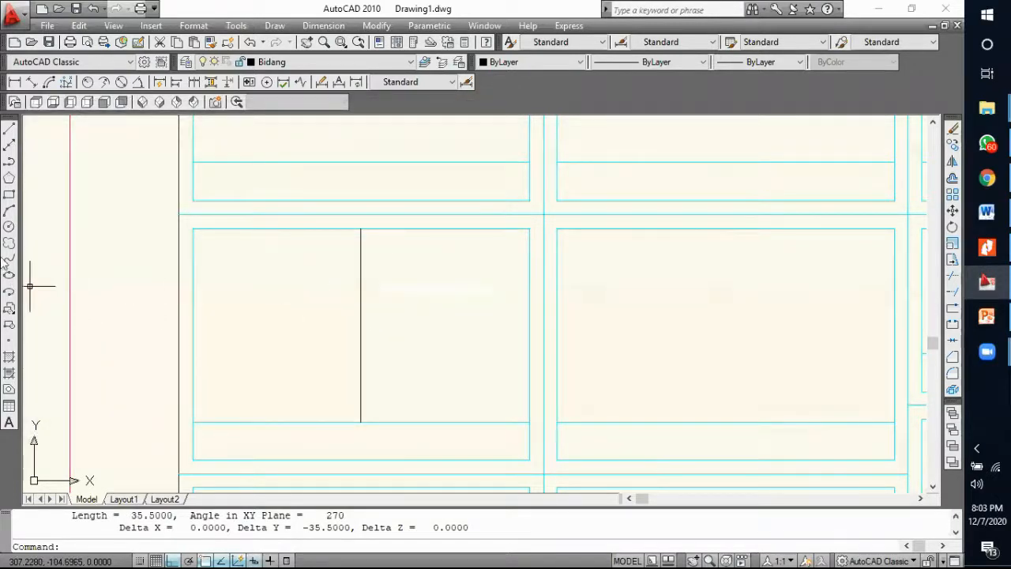
Step: Draw a circle of radius 17.75 from the helper line's midpoint to its lower end, and erase the helper line
click(9, 227)
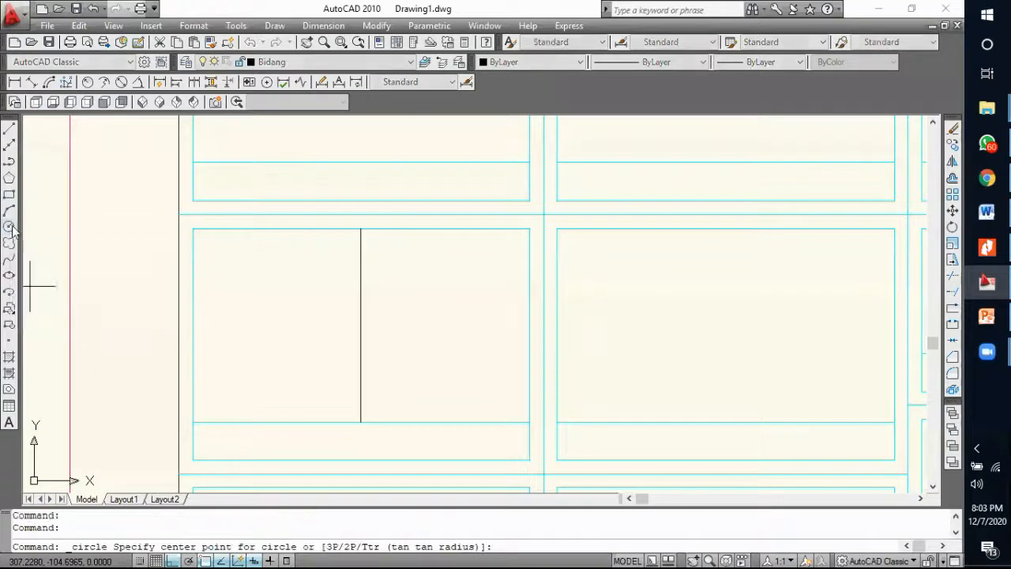
click(360, 325)
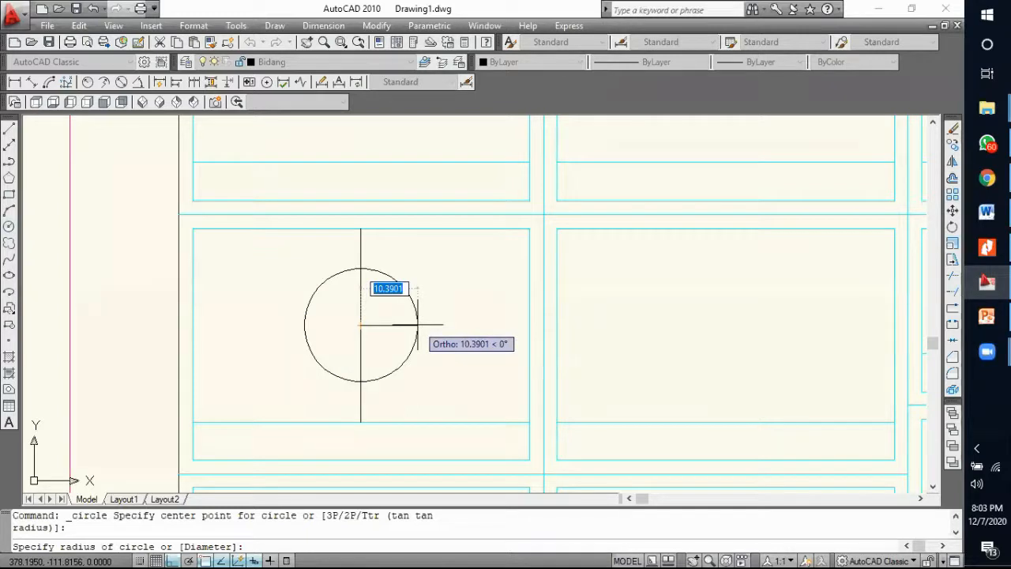
click(360, 422)
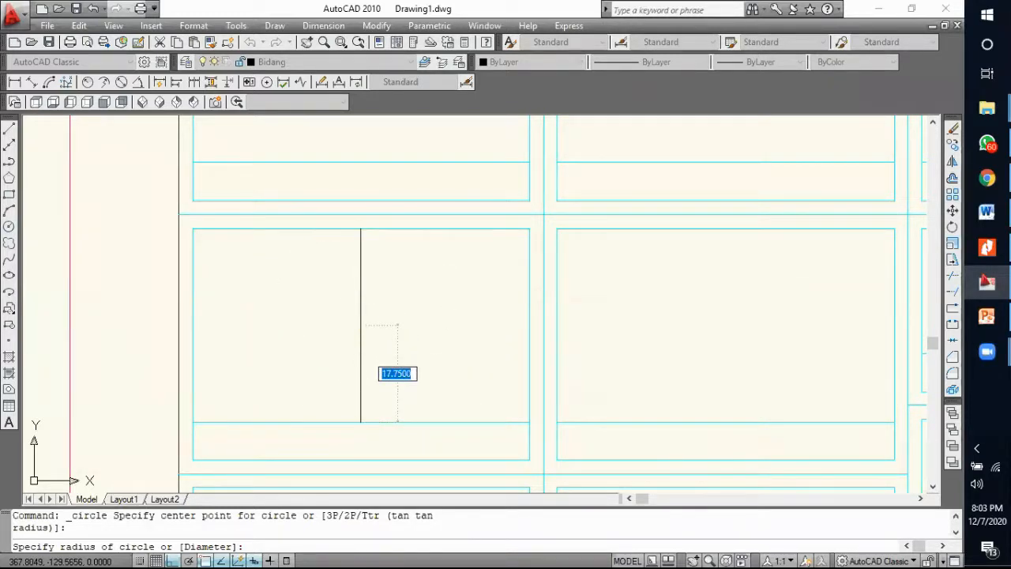
click(361, 340)
key(Delete)
Step: Copy the SEGITIGA caption from the first top-row frame's lower-right corner to the circle frame's lower-right corner
scroll(360, 357, down, 2)
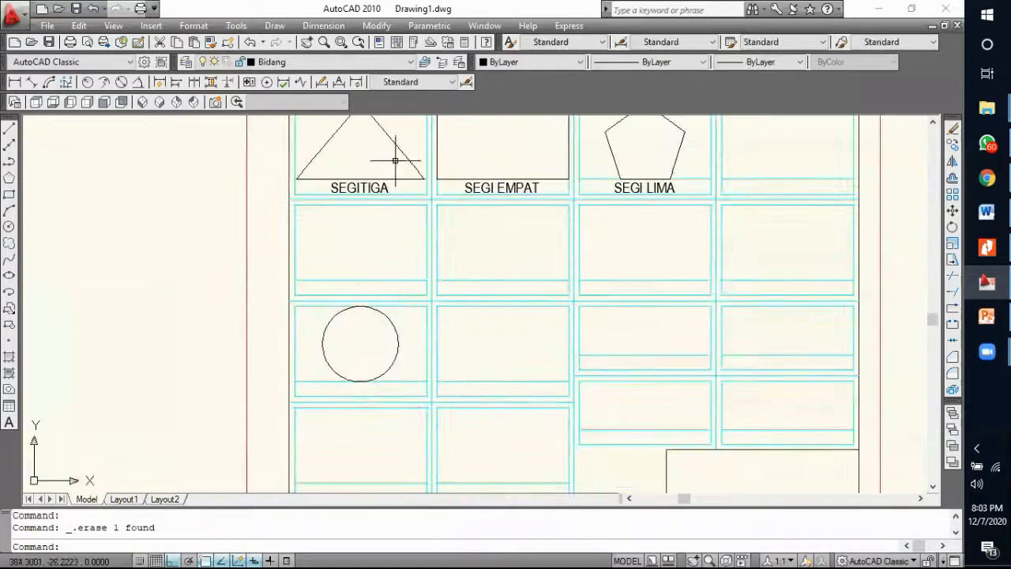
click(379, 189)
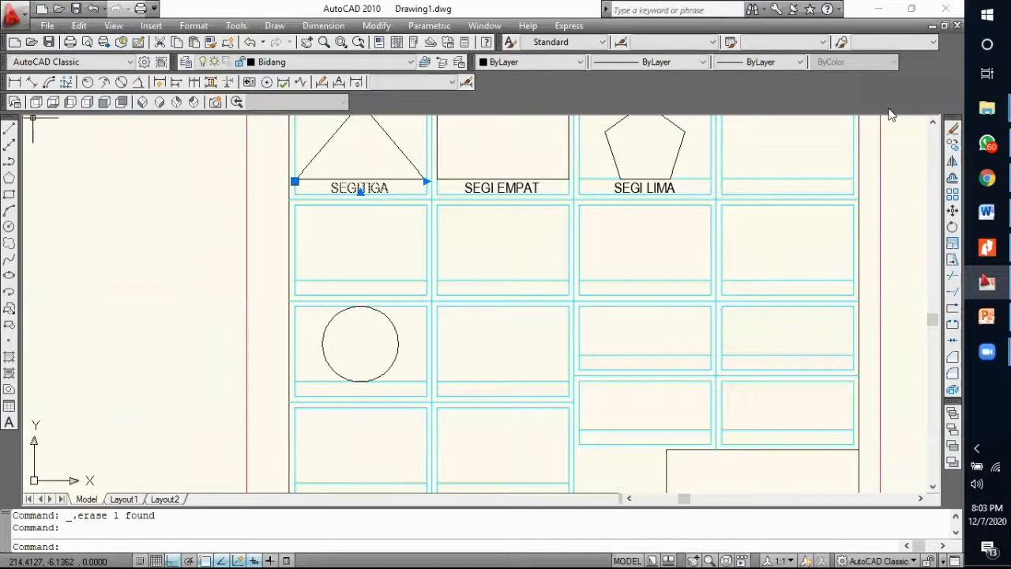
click(952, 143)
scroll(426, 202, up, 2)
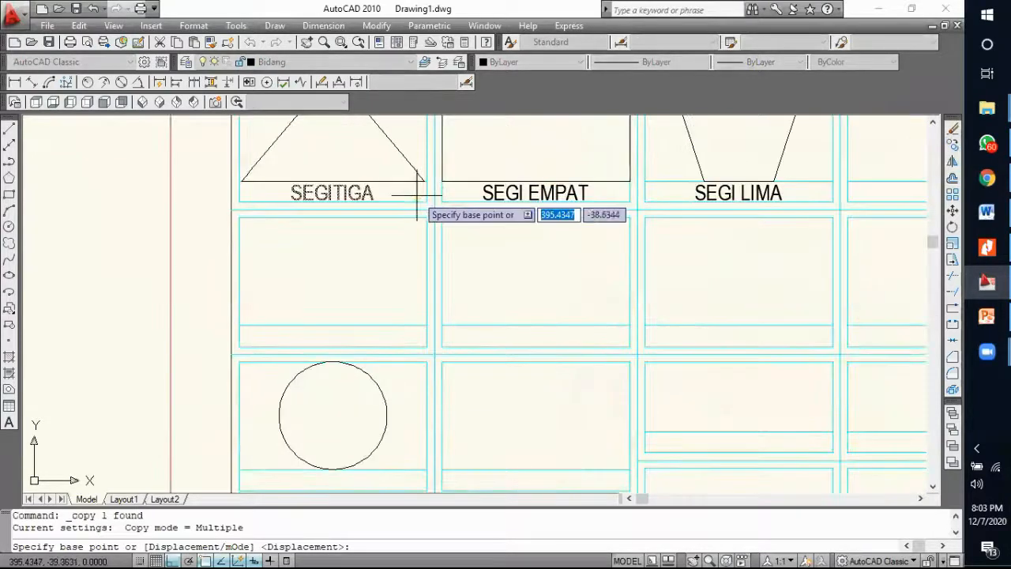
click(427, 201)
scroll(427, 201, down, 3)
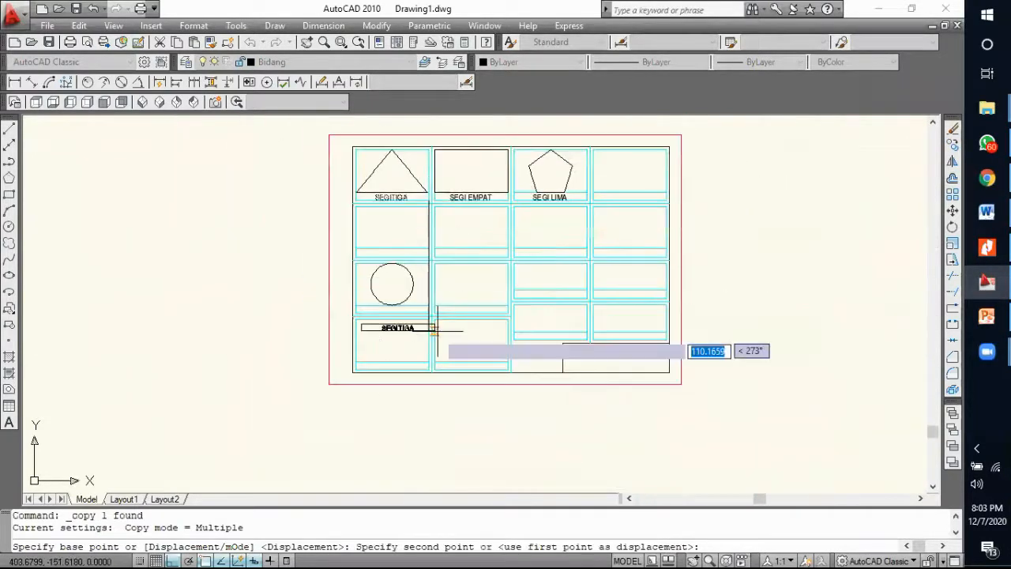
scroll(435, 323, up, 4)
click(378, 266)
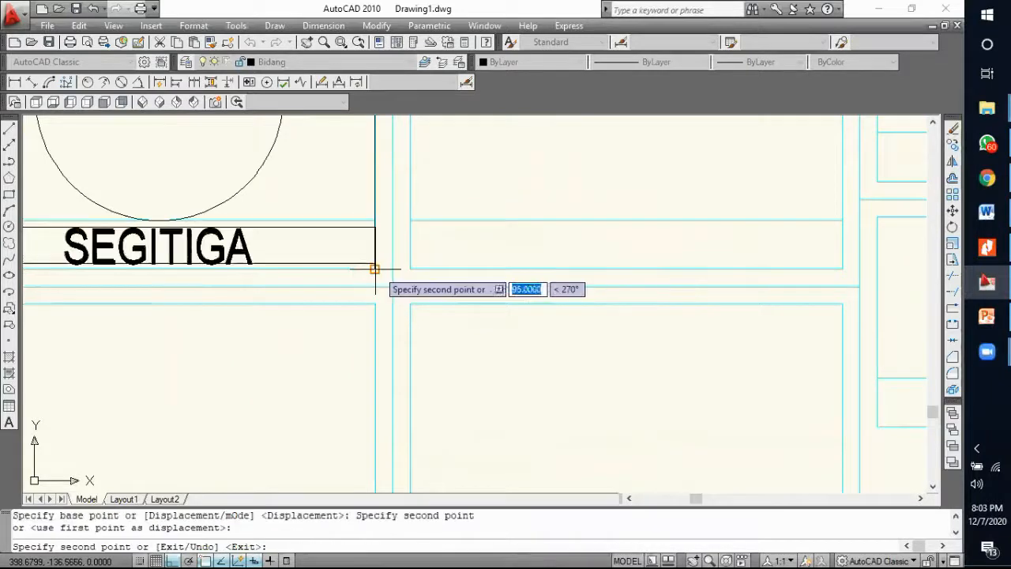
scroll(588, 278, down, 5)
key(Escape)
Step: Change the copied caption under the circle to read LINGKARAN
scroll(493, 280, up, 4)
click(476, 267)
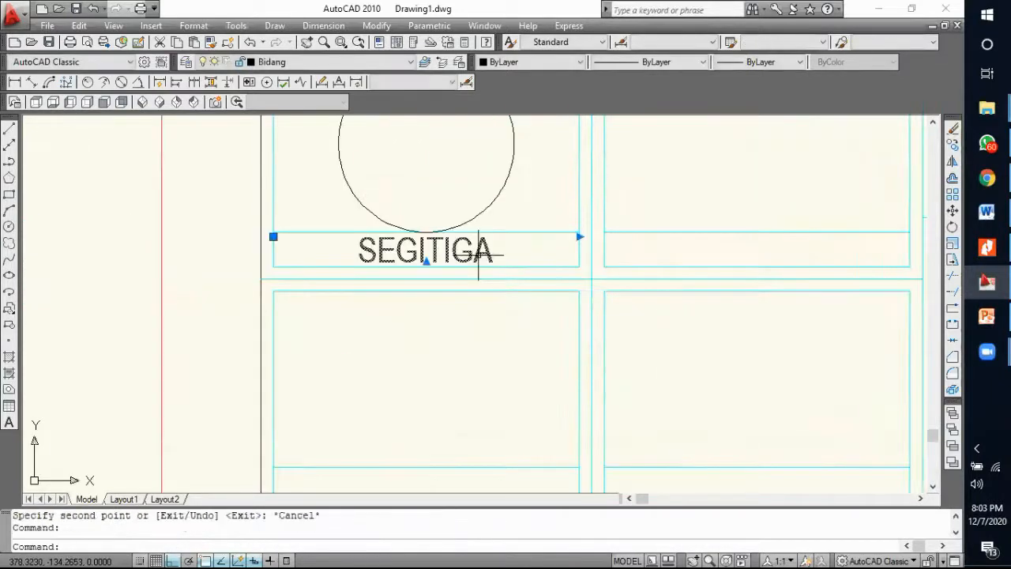
double_click(427, 251)
drag(514, 248, 379, 253)
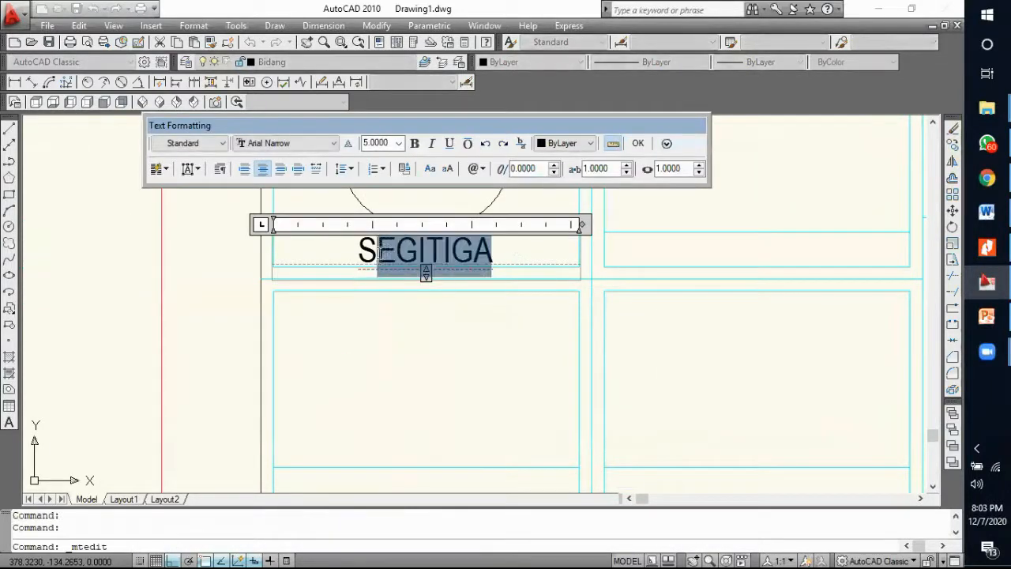
key(BackSpace)
text(LINGKARAN)
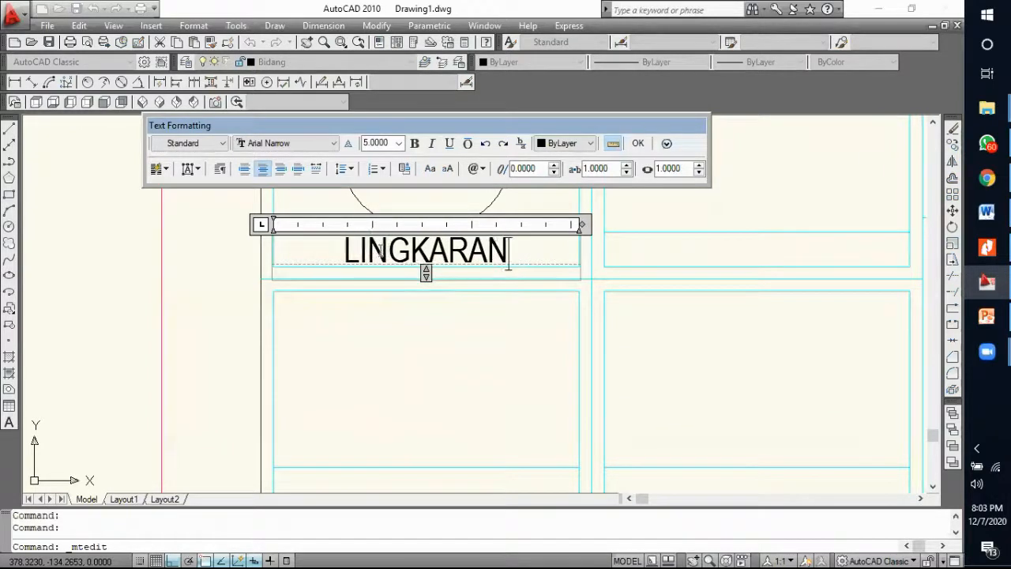
click(638, 144)
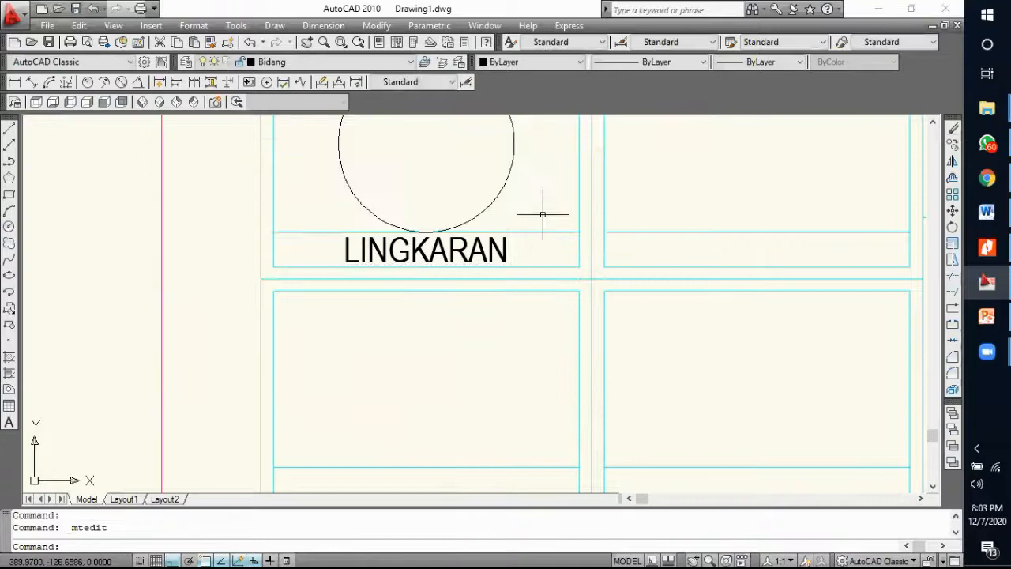
Step: Copy the pentagon and its SEGI LIMA caption to the fourth top-row frame and all four second-row frames, matching the frames' lower-right corners
scroll(553, 214, down, 10)
scroll(483, 222, up, 5)
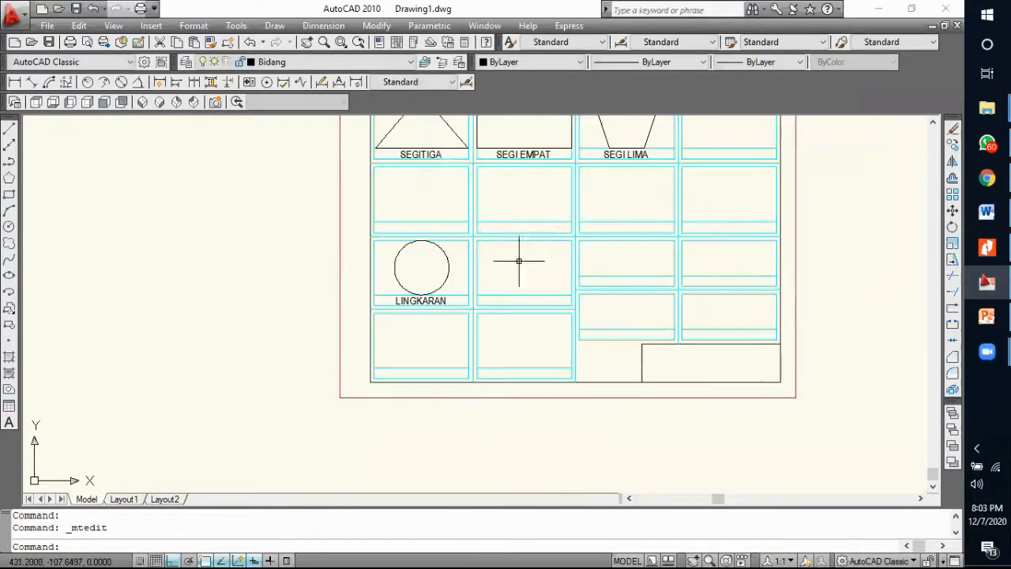
middle_drag(519, 261, 463, 343)
scroll(592, 234, up, 3)
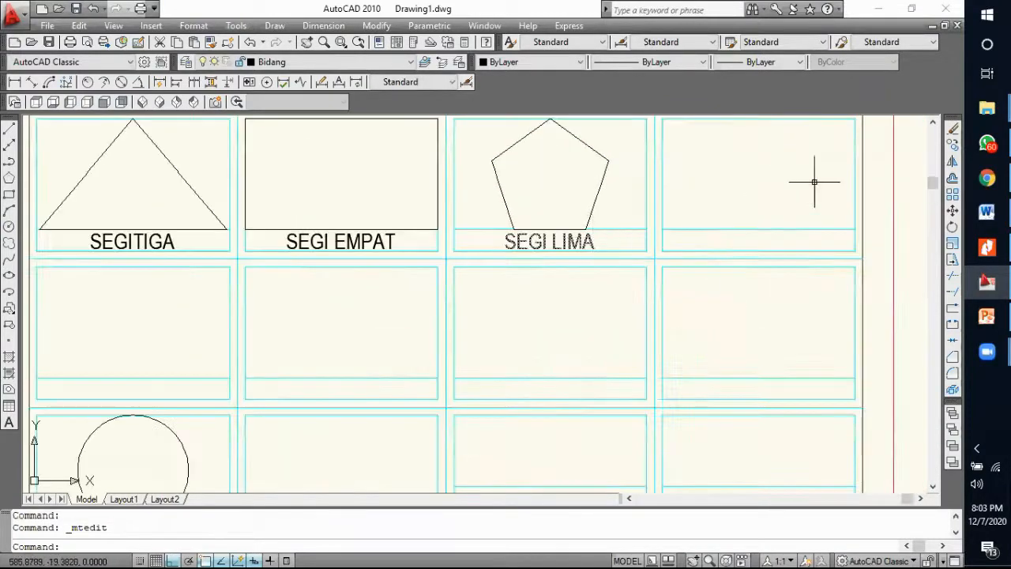
middle_drag(577, 255, 548, 331)
click(553, 322)
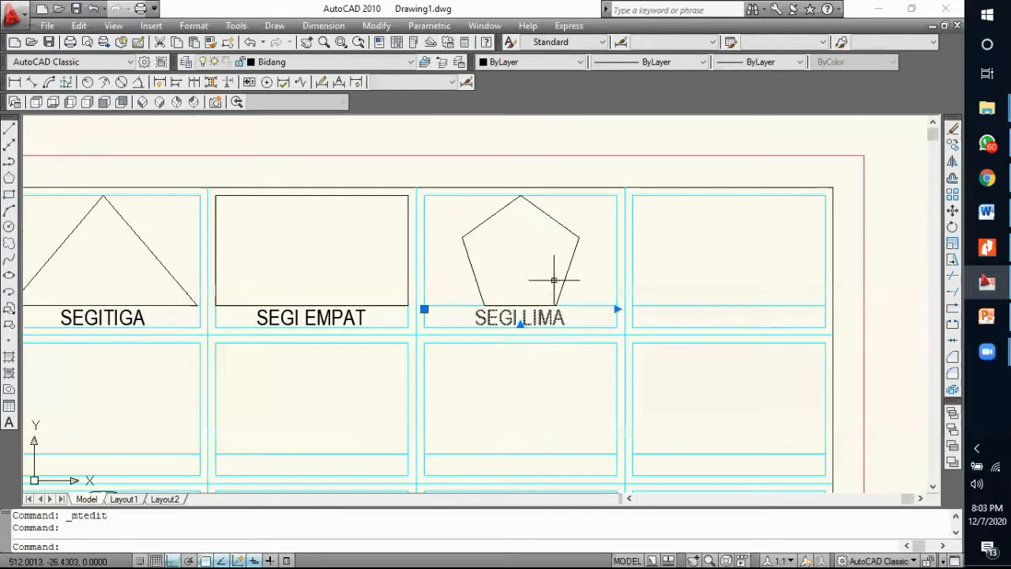
click(570, 281)
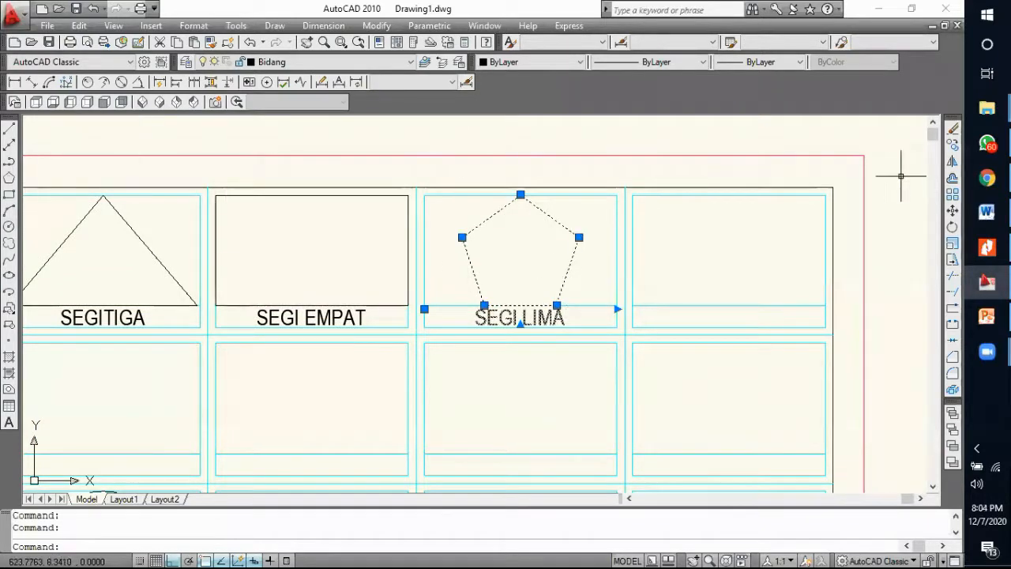
click(953, 146)
click(617, 326)
click(825, 326)
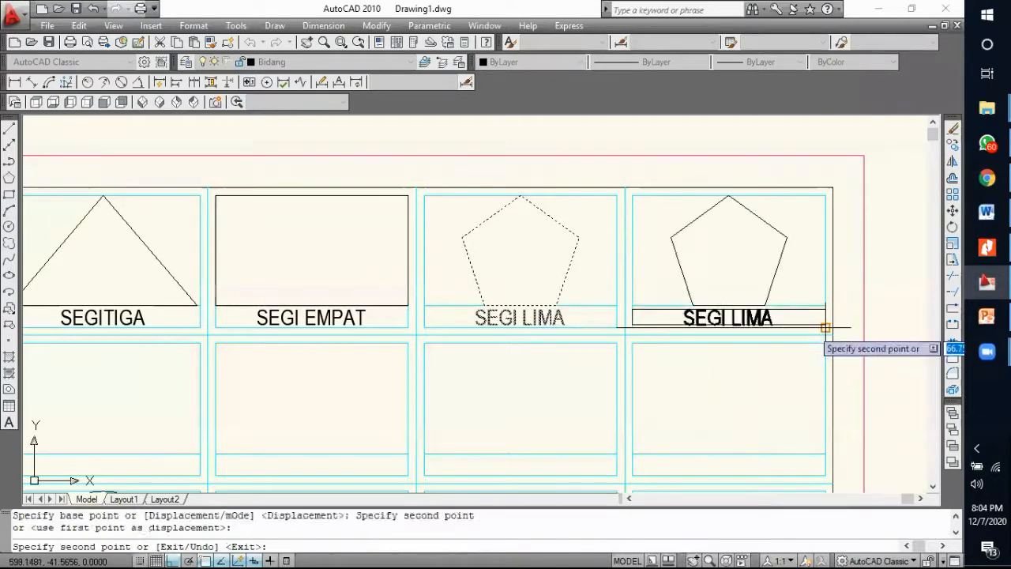
click(824, 476)
click(616, 476)
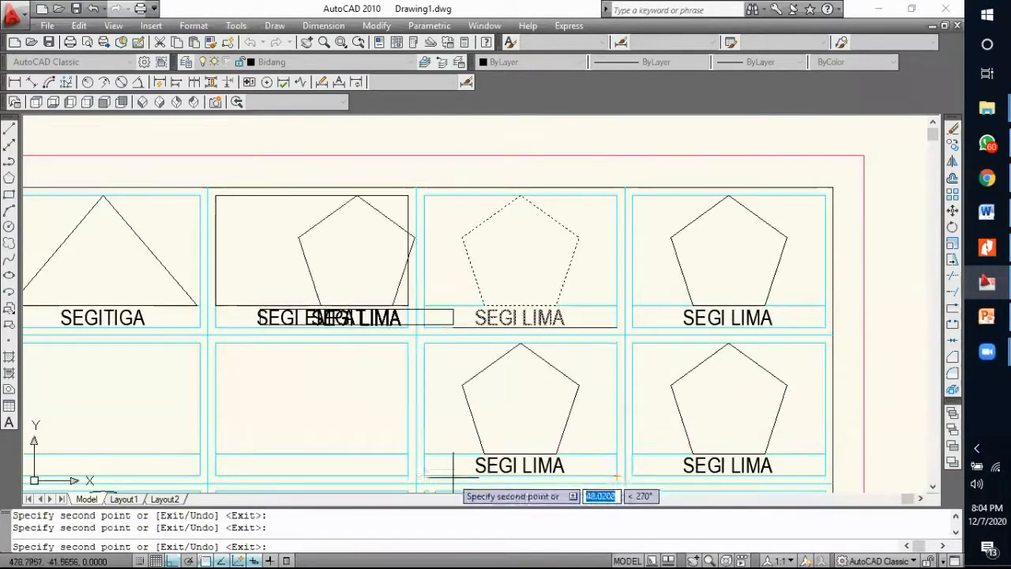
click(408, 476)
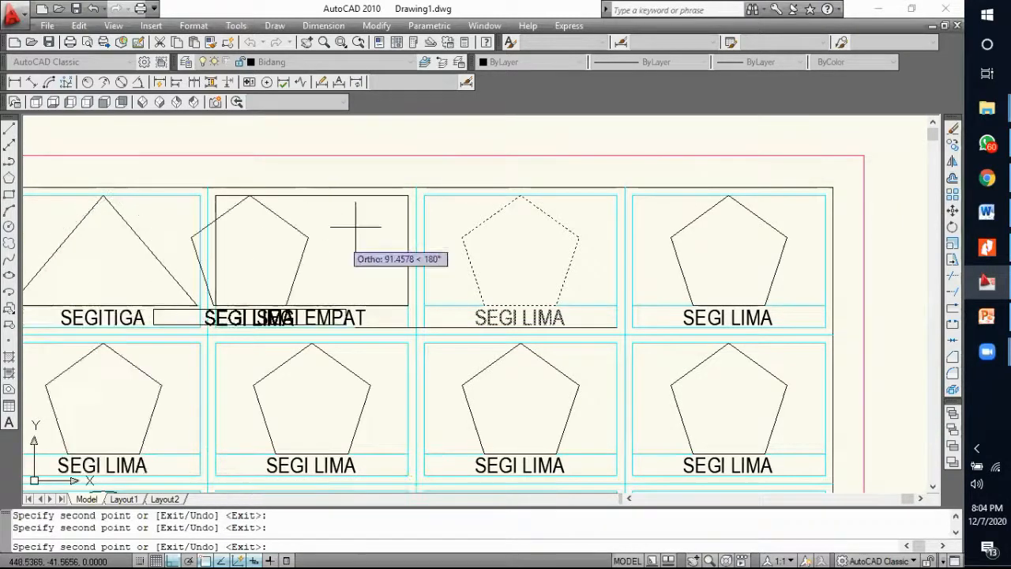
key(Escape)
Step: Check the reference slide in PowerPoint, and in AutoCAD draw a vertical helper line in the third row's second frame, from its upper edge to the caption line
scroll(429, 277, down, 5)
scroll(334, 323, up, 5)
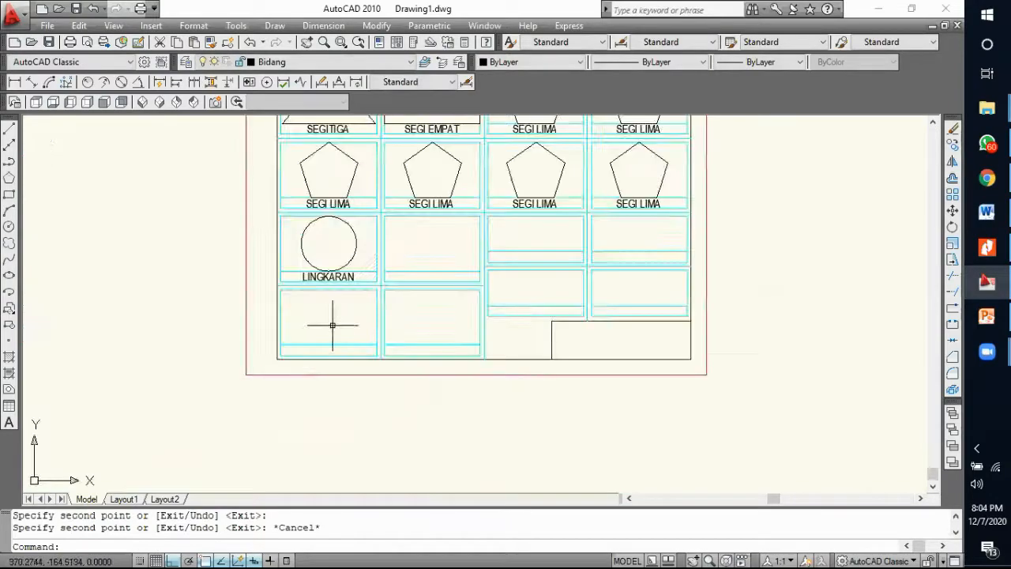
click(986, 317)
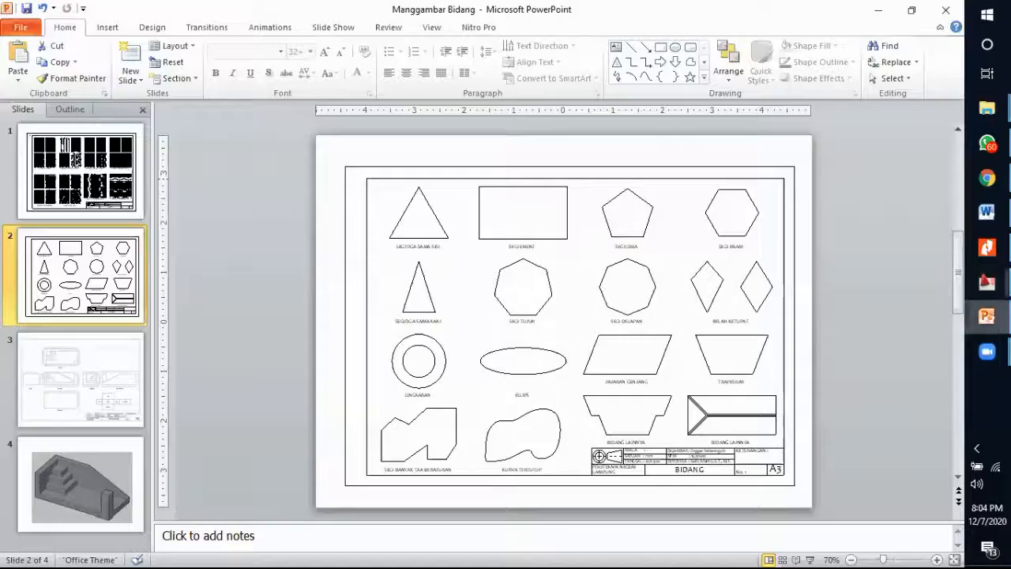
click(986, 316)
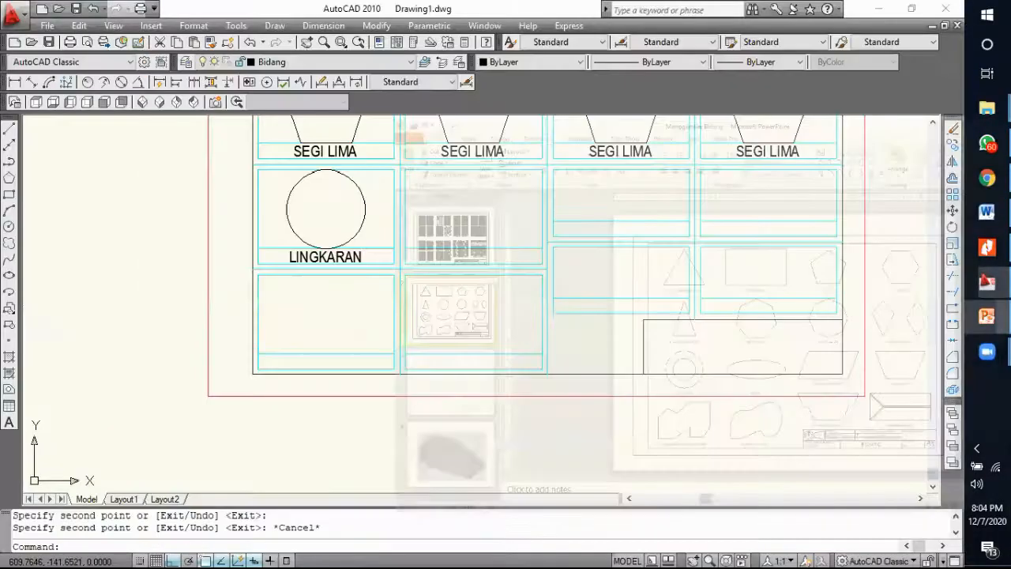
middle_drag(442, 217, 409, 330)
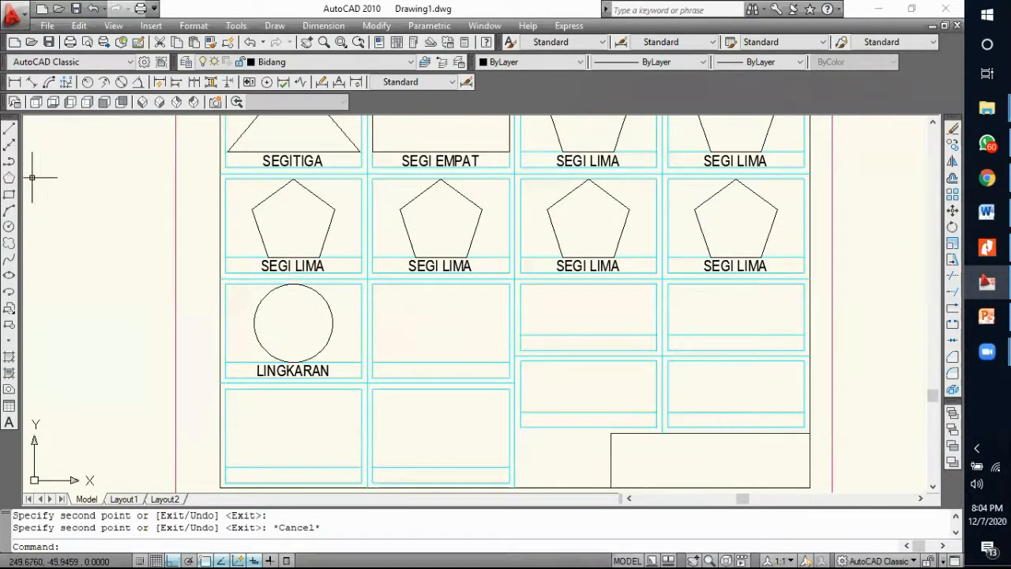
click(10, 129)
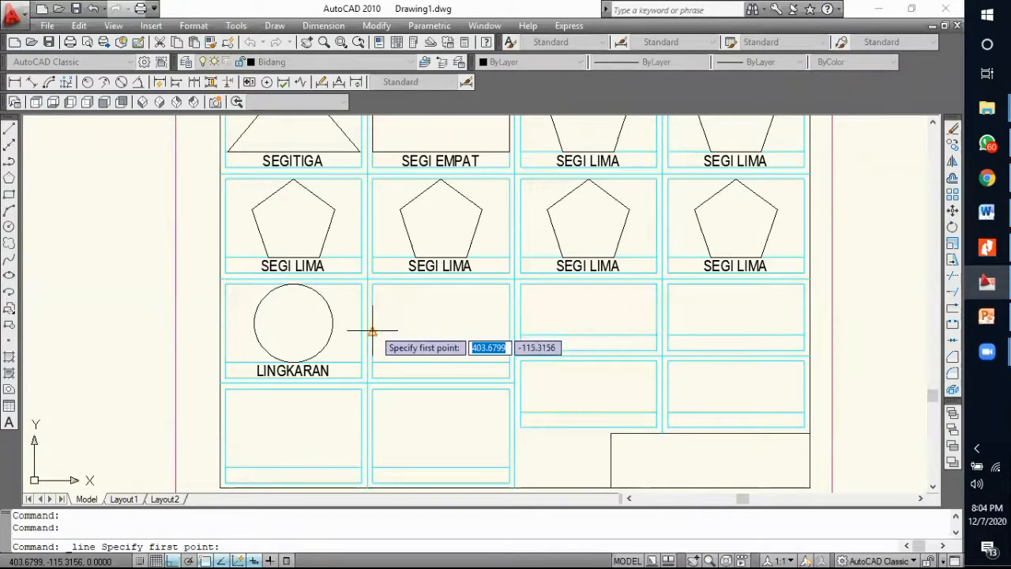
scroll(383, 329, up, 3)
click(381, 239)
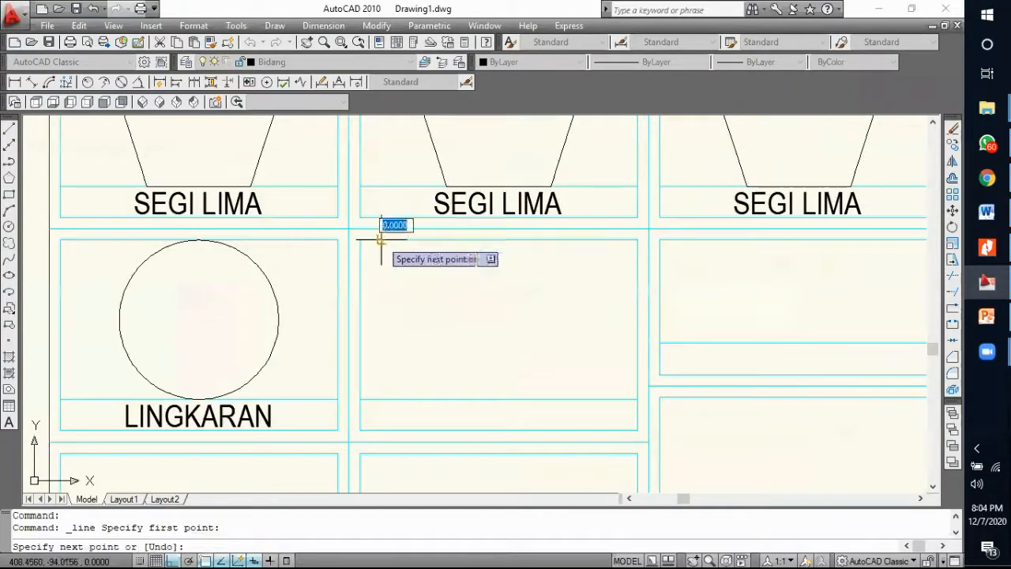
click(381, 399)
key(Return)
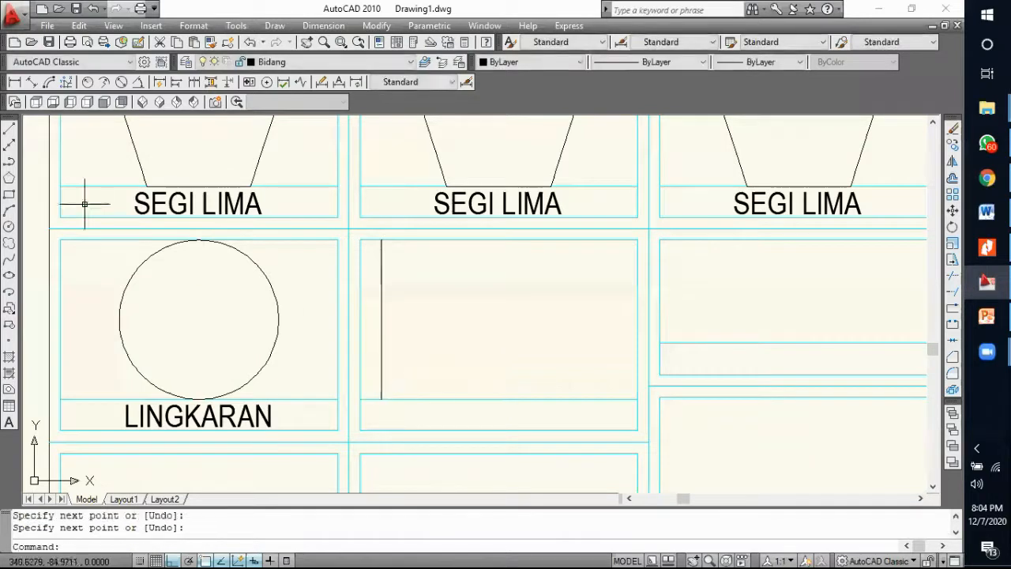
Step: Draw a horizontal line from the vertical helper line's midpoint to the frame's right edge, and erase the vertical helper line
click(11, 128)
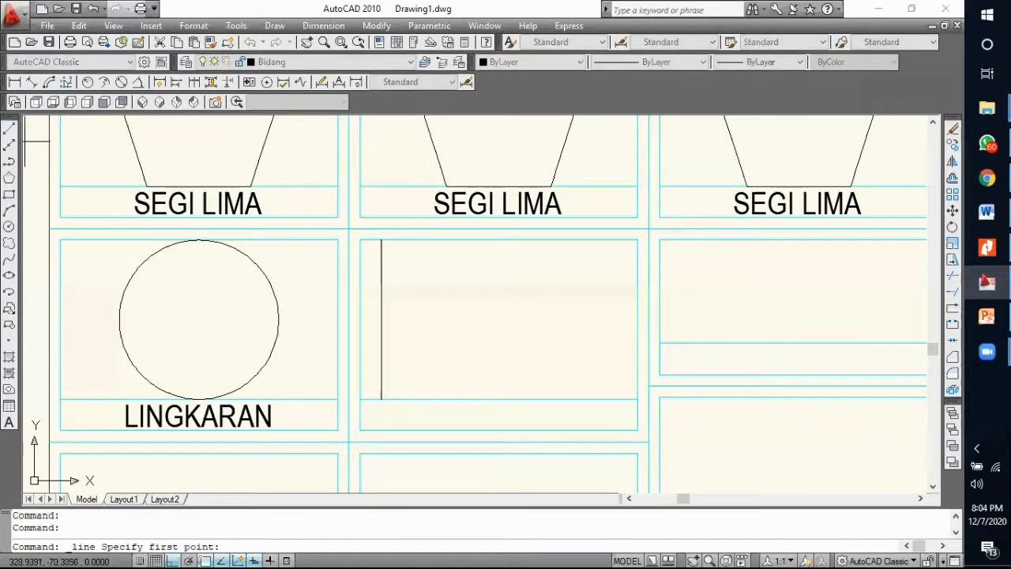
click(381, 320)
click(636, 296)
key(Return)
click(383, 356)
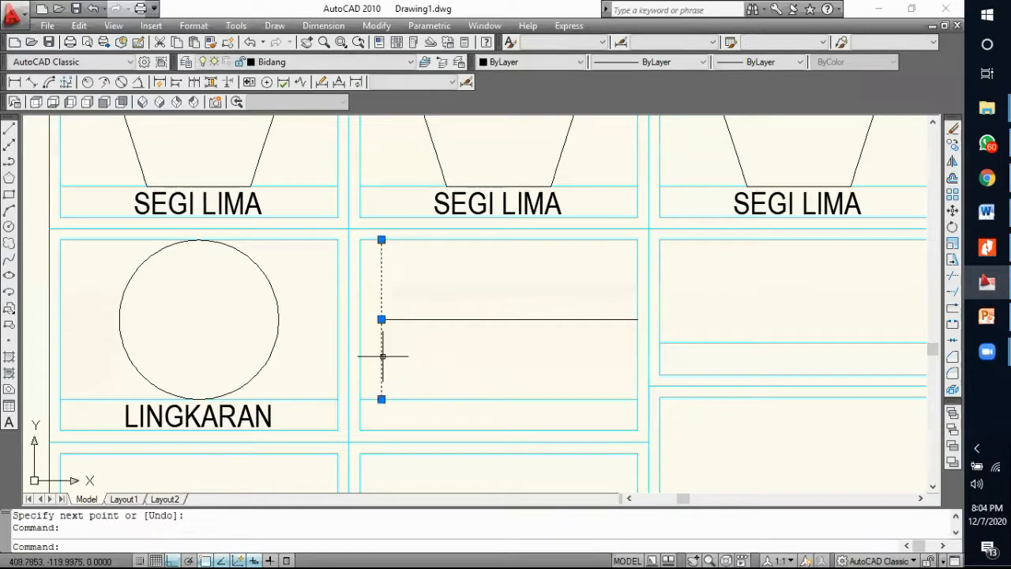
key(Delete)
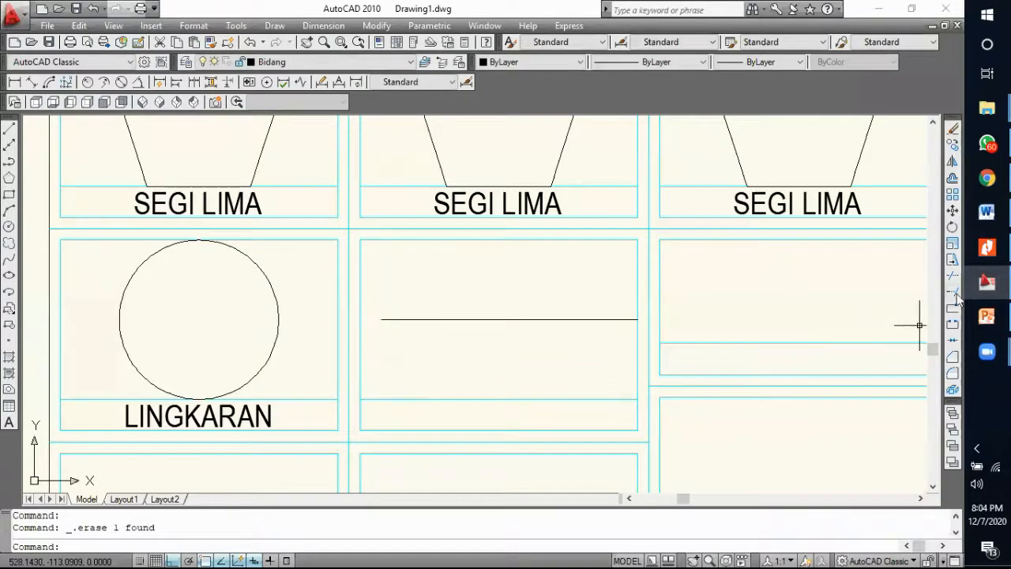
Step: Extend the horizontal line to the left edge of its frame
click(956, 302)
click(360, 320)
key(Return)
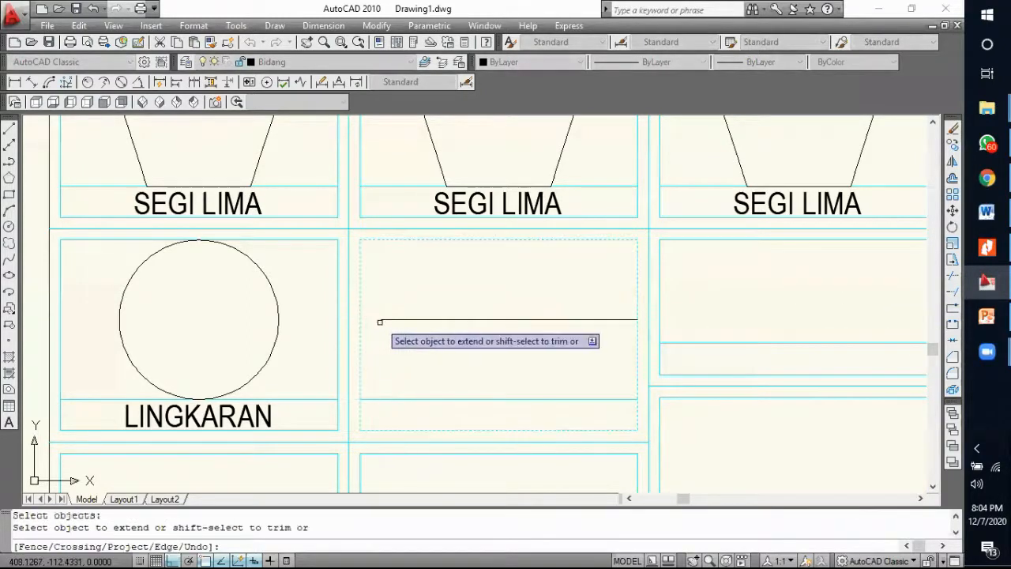
click(380, 321)
key(Return)
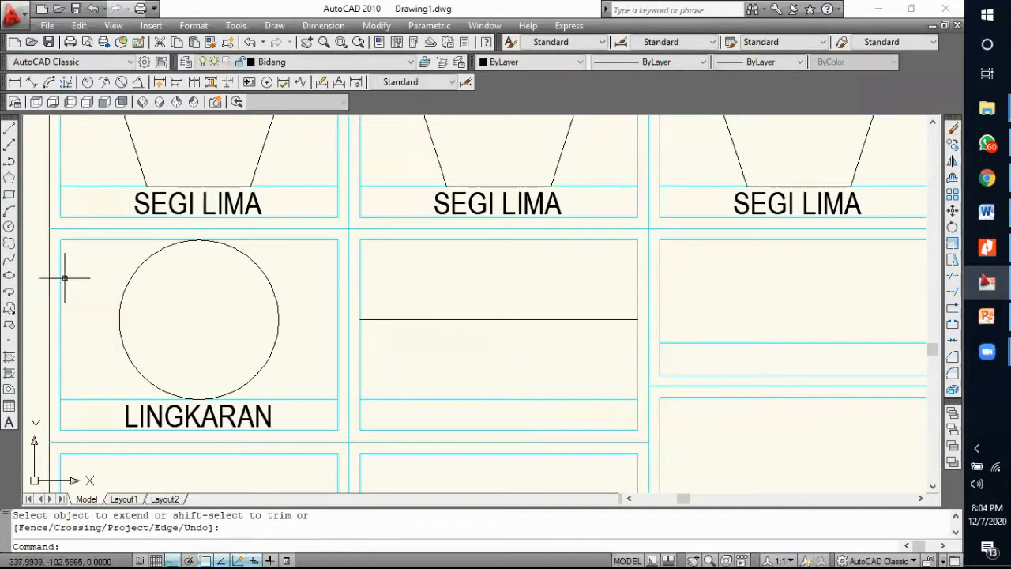
click(10, 277)
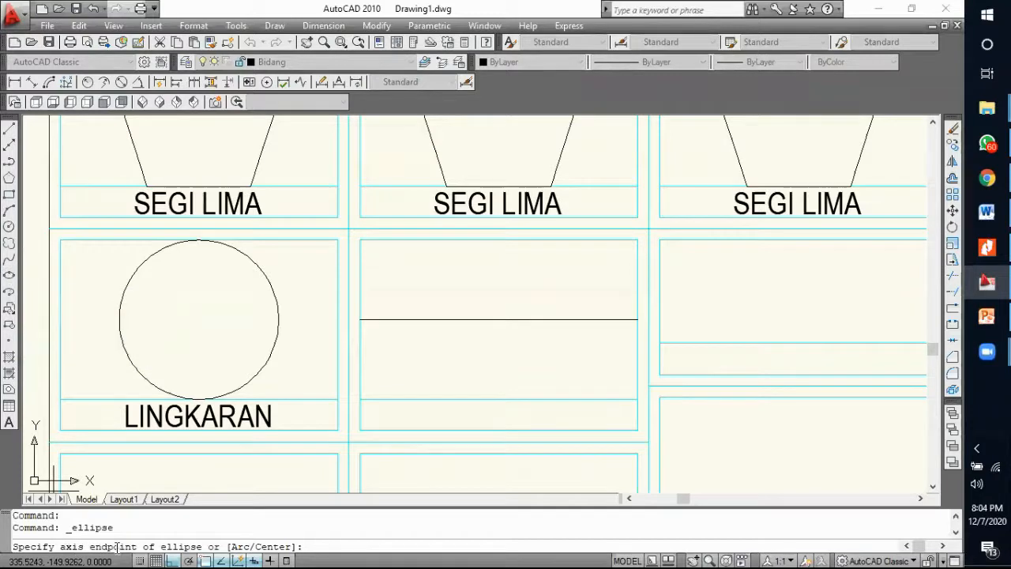
click(359, 319)
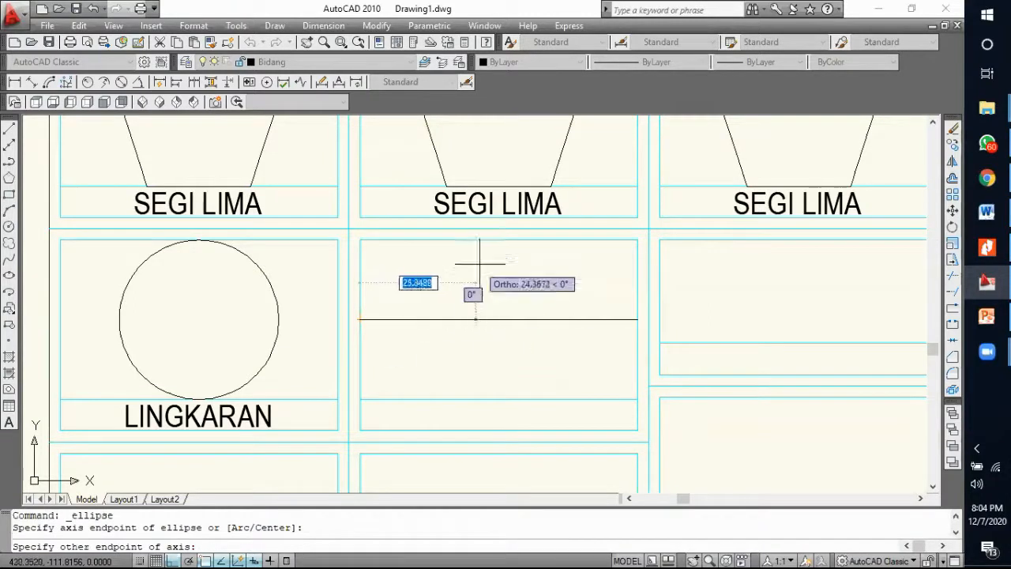
click(494, 244)
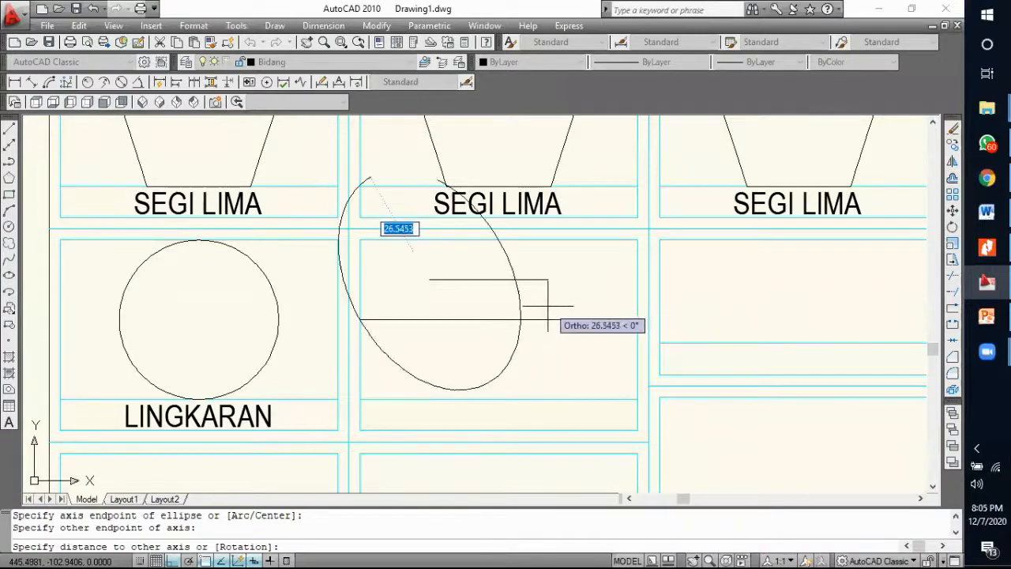
key(Escape)
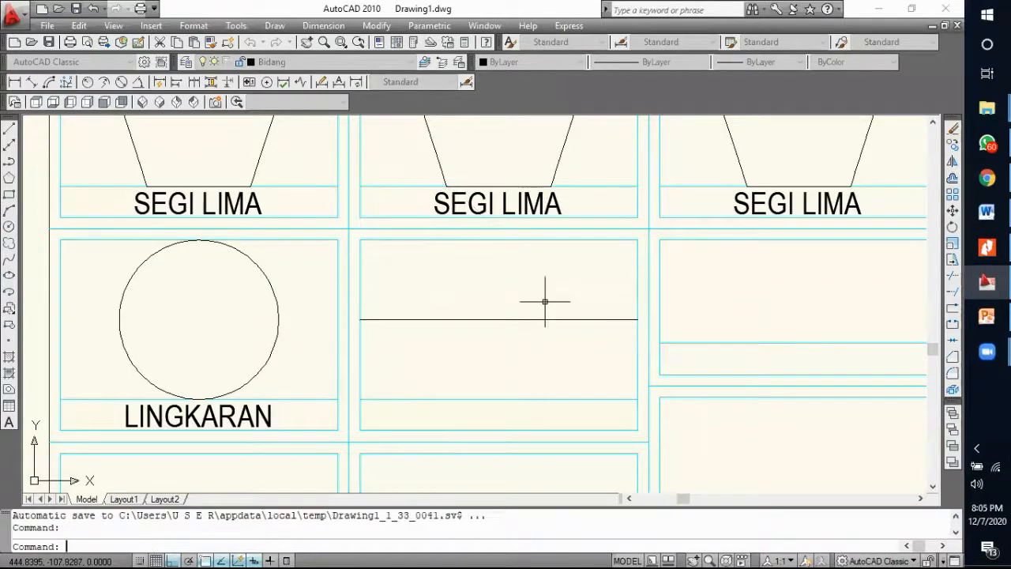
Step: Draw an ellipse centred on the horizontal line's midpoint, reaching its right end, with a 17.75 vertical half-axis to the frame's upper edge, and erase the line
click(10, 276)
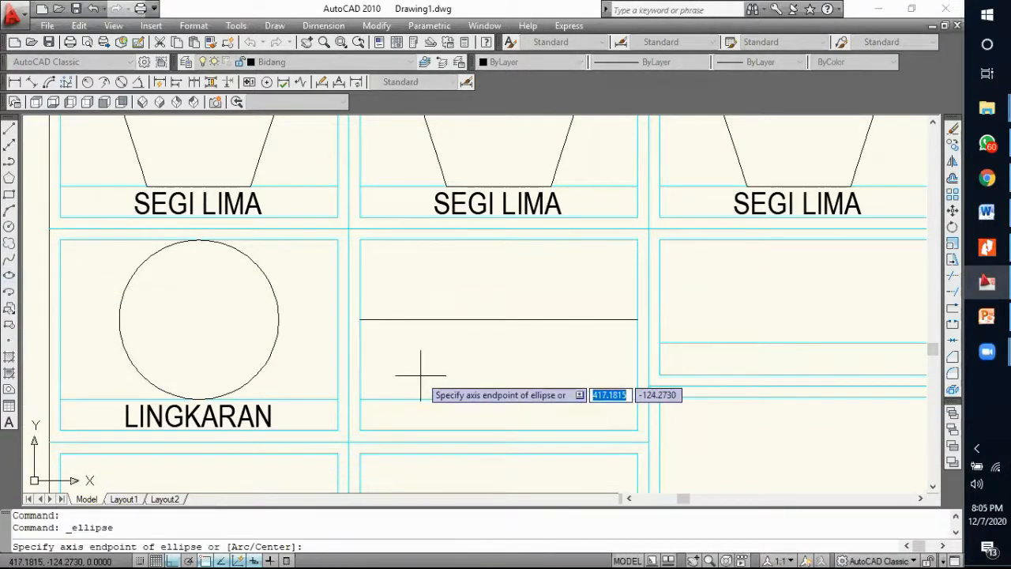
text(C)
key(Return)
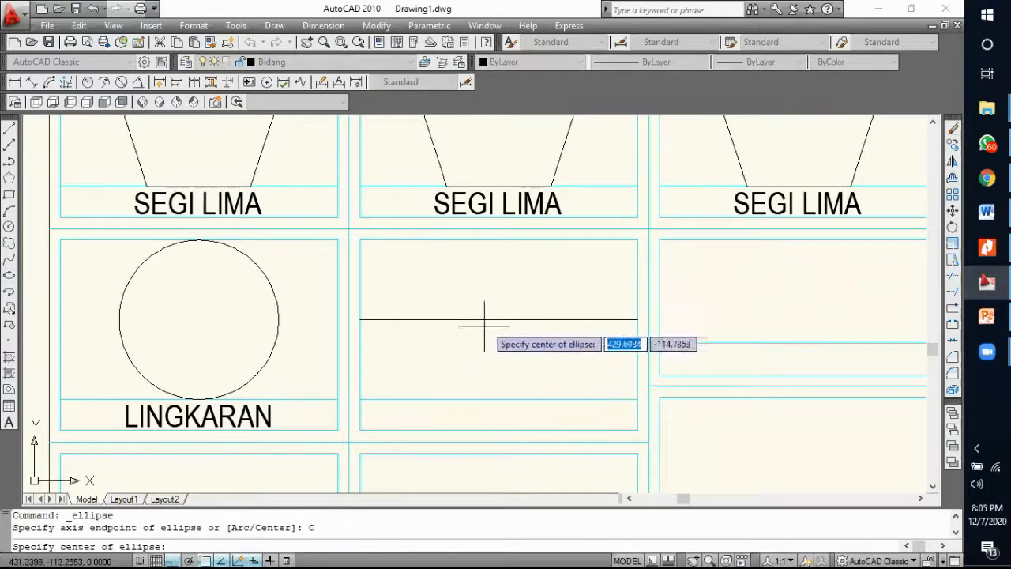
click(499, 319)
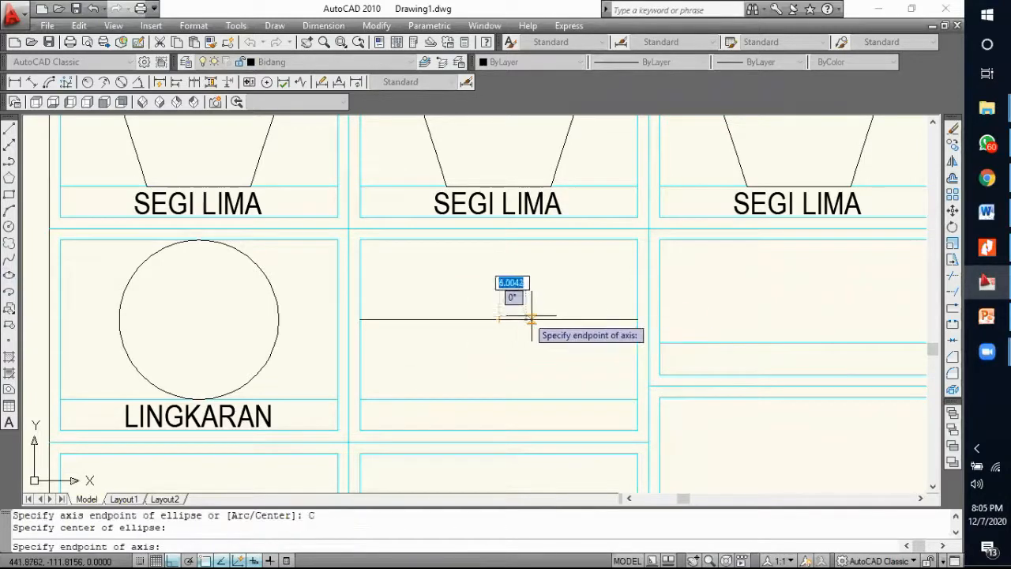
click(637, 319)
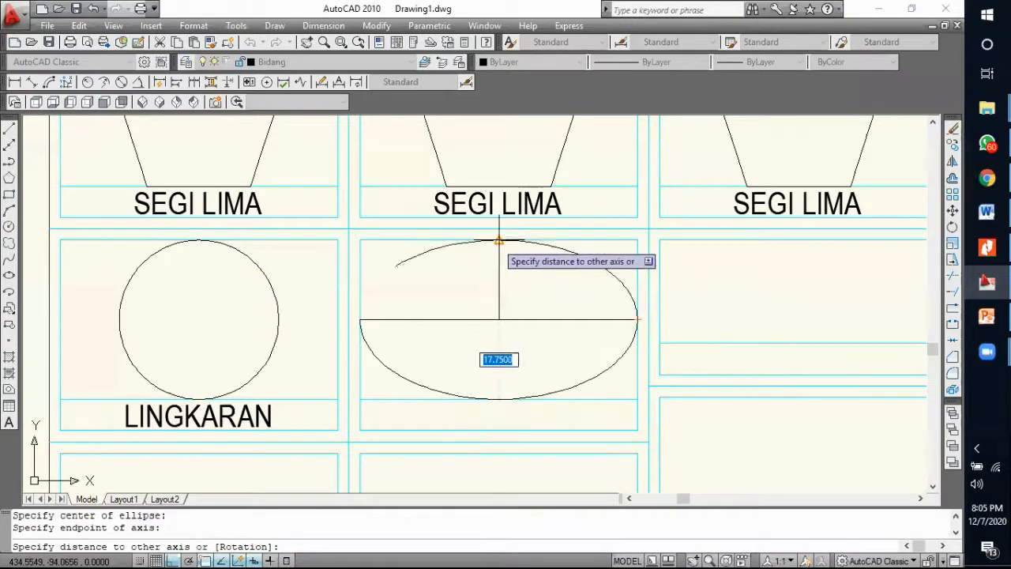
click(498, 239)
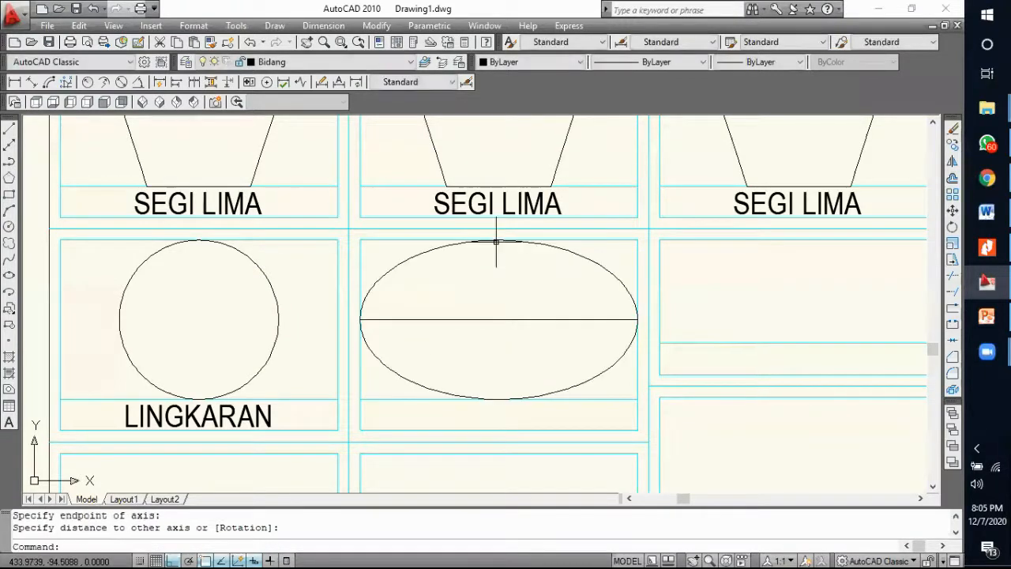
click(446, 319)
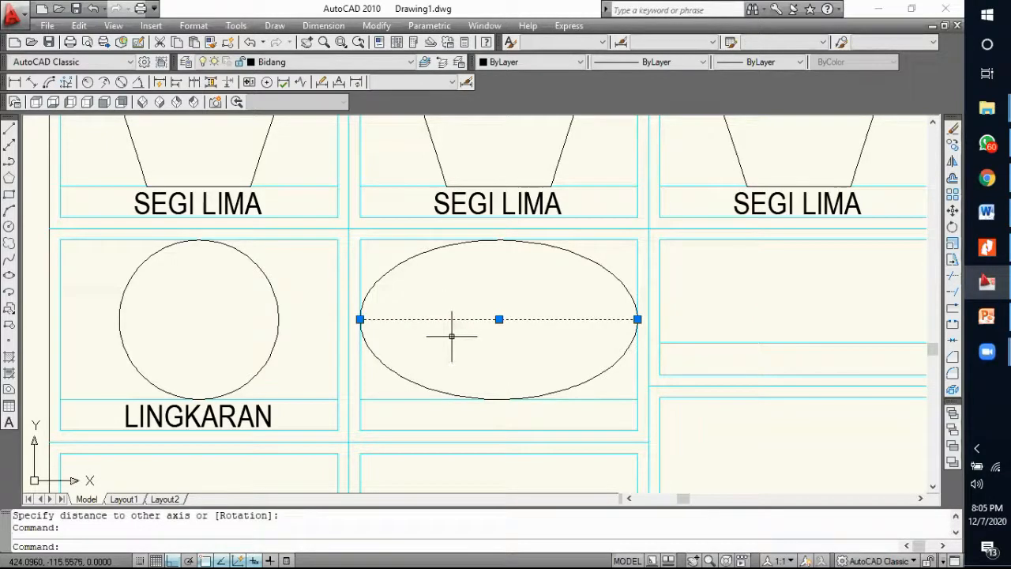
key(Delete)
Step: Copy the LINGKARAN caption from the circle frame's lower-right corner to the ellipse frame's lower-right corner
click(237, 411)
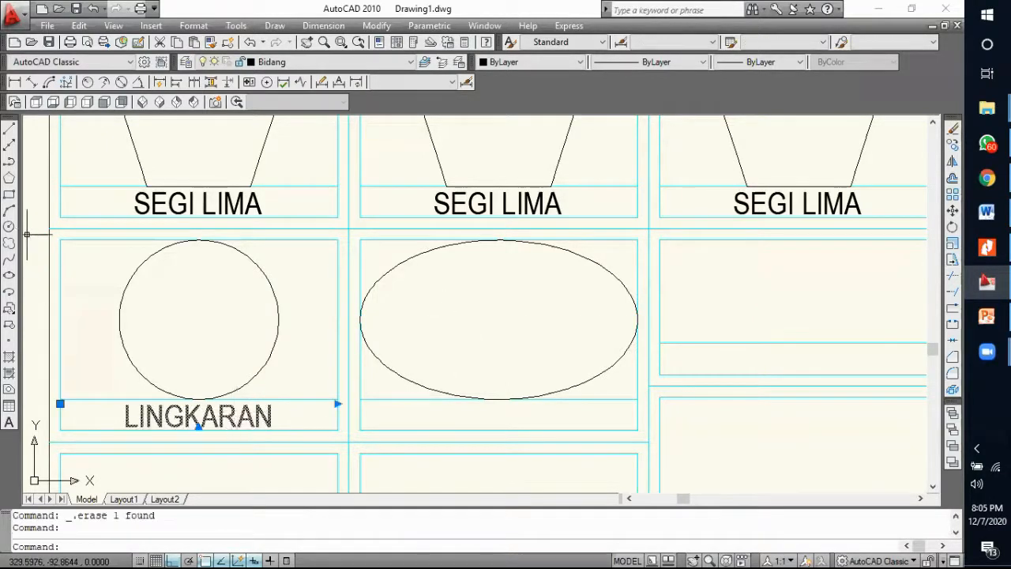
click(953, 146)
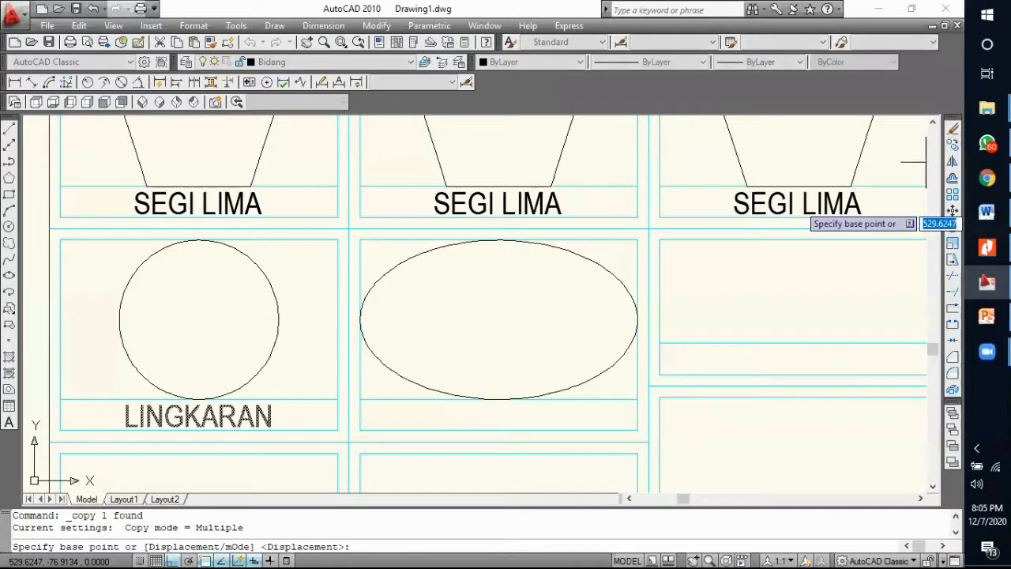
click(337, 430)
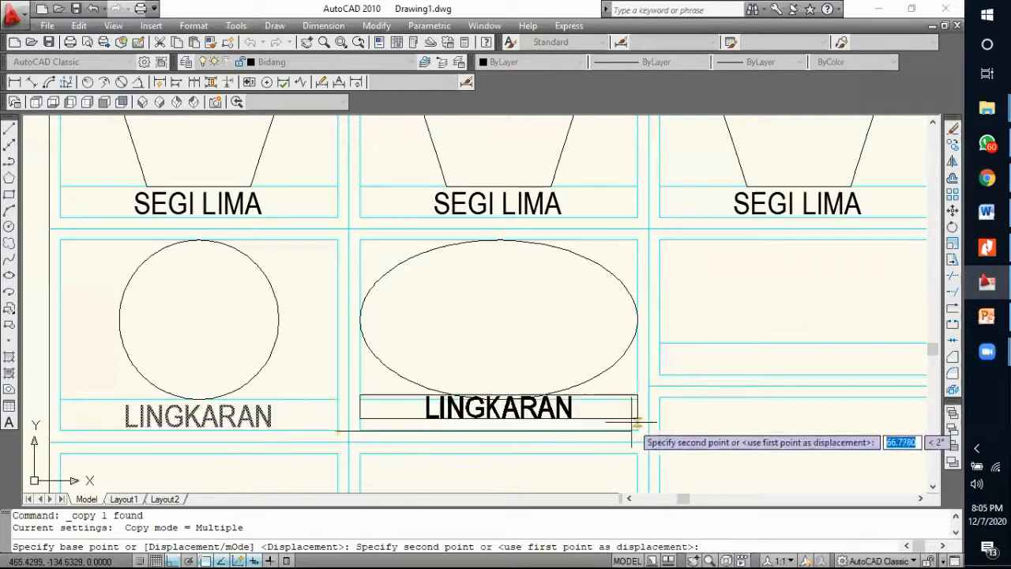
click(637, 430)
key(Escape)
Step: Change the copied caption below the ellipse to ELLIPS
click(608, 417)
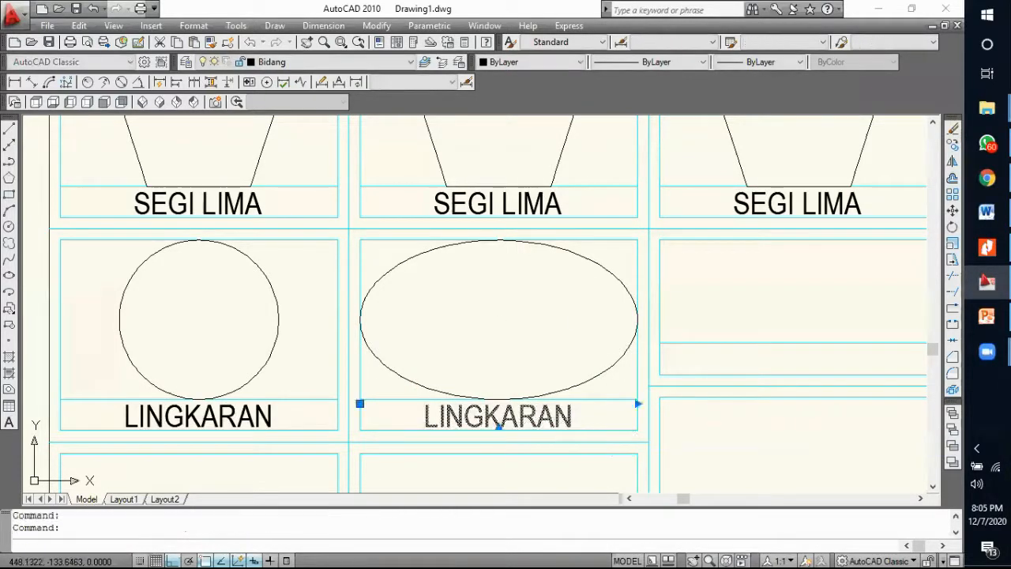
double_click(592, 416)
drag(591, 416, 425, 411)
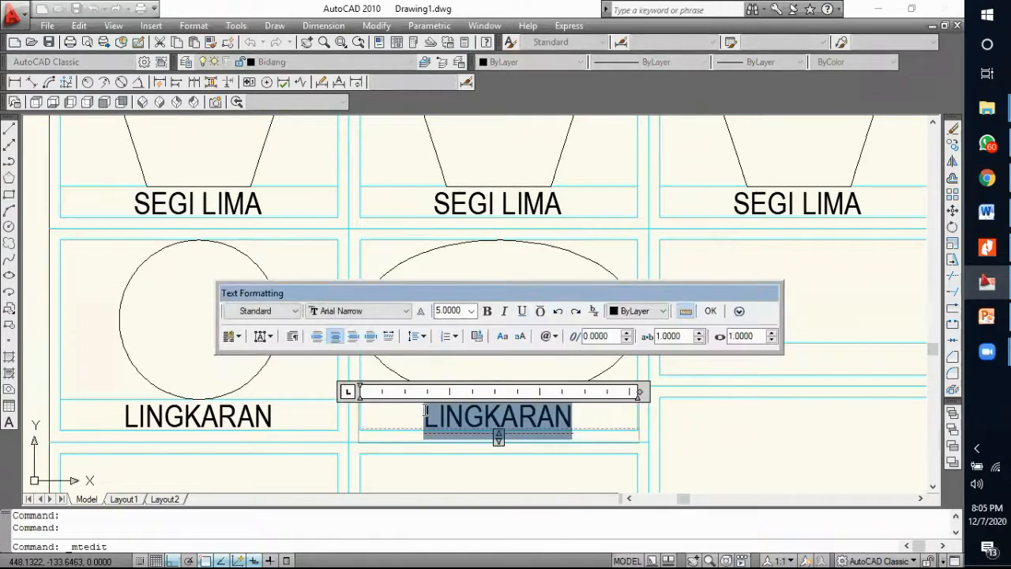
text(ELLI)
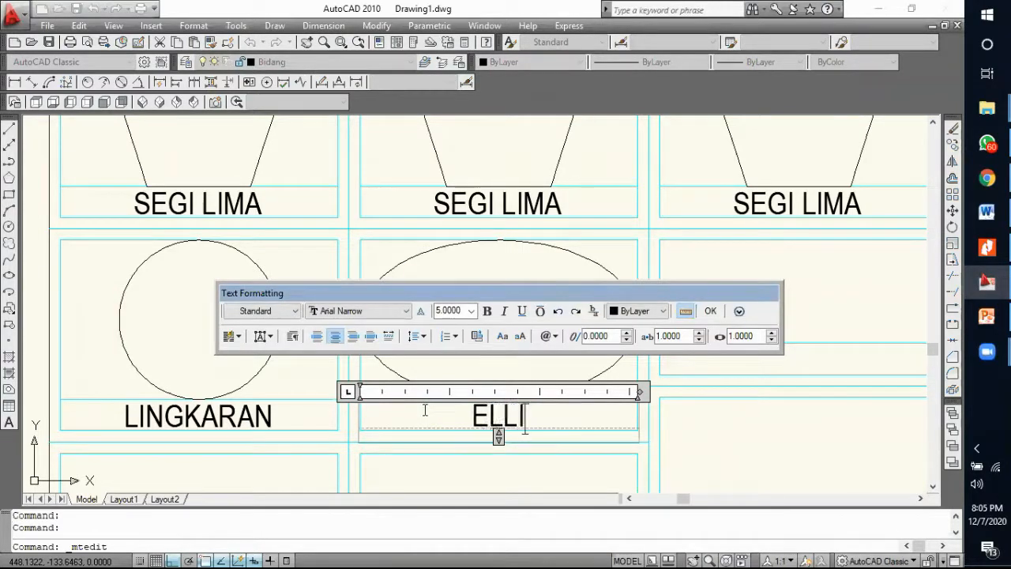
text(PS)
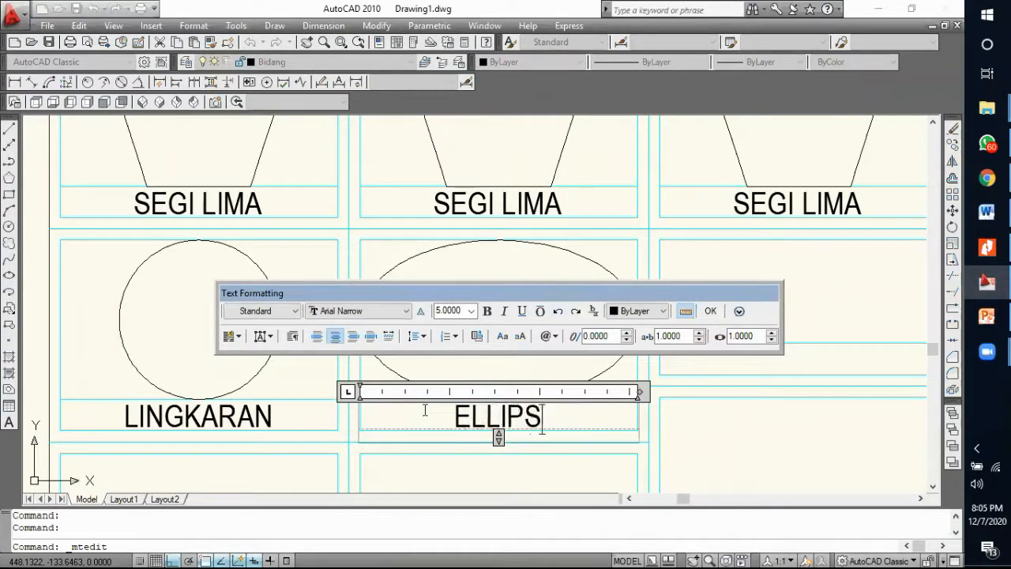
click(710, 311)
Step: Check the reference slide and, with Ortho off, draw a closed irregular ten-sided polyline in the empty frame below the circle, reaching the frame's edges
scroll(526, 261, down, 6)
scroll(448, 297, up, 5)
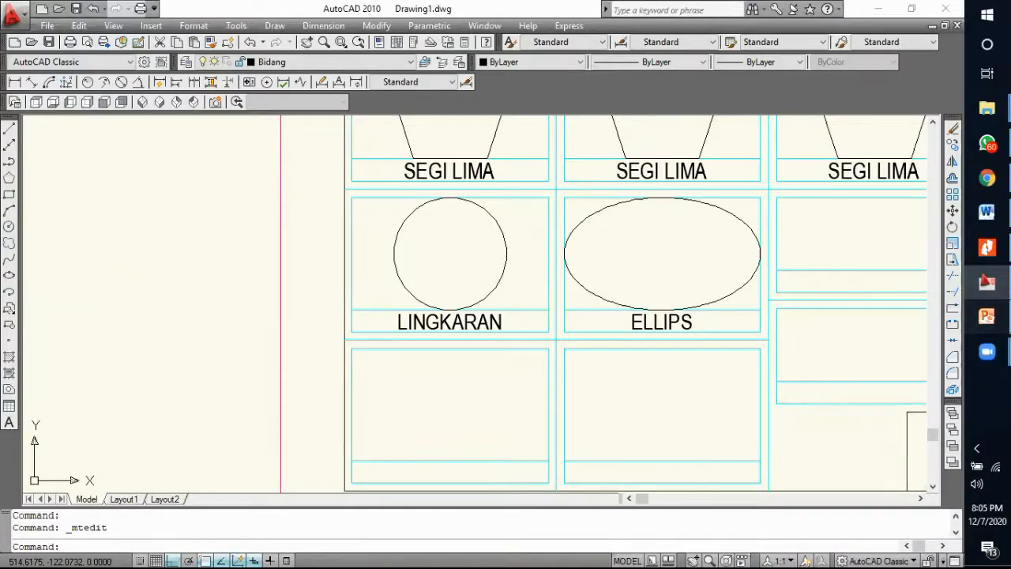
click(986, 316)
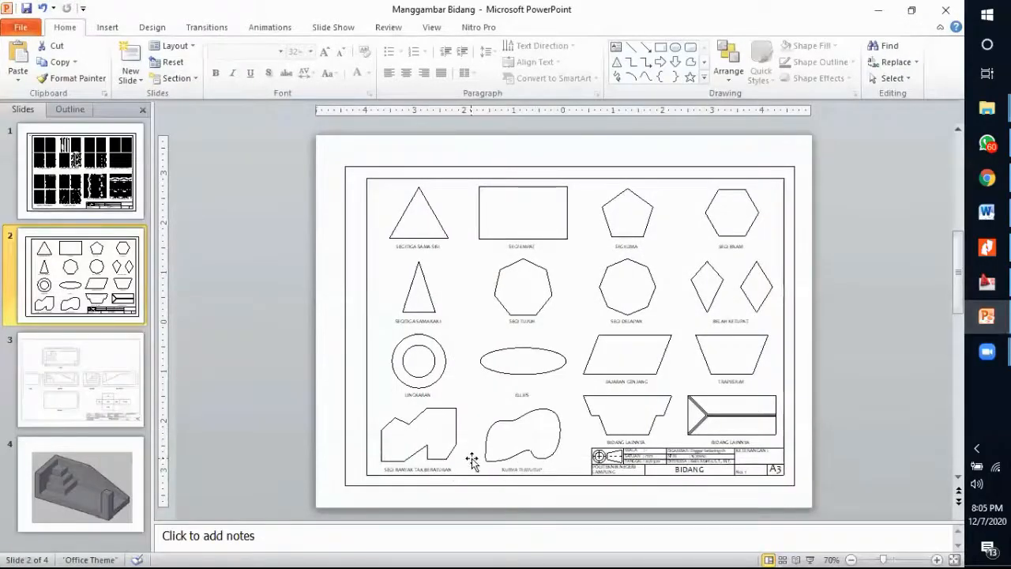
click(986, 282)
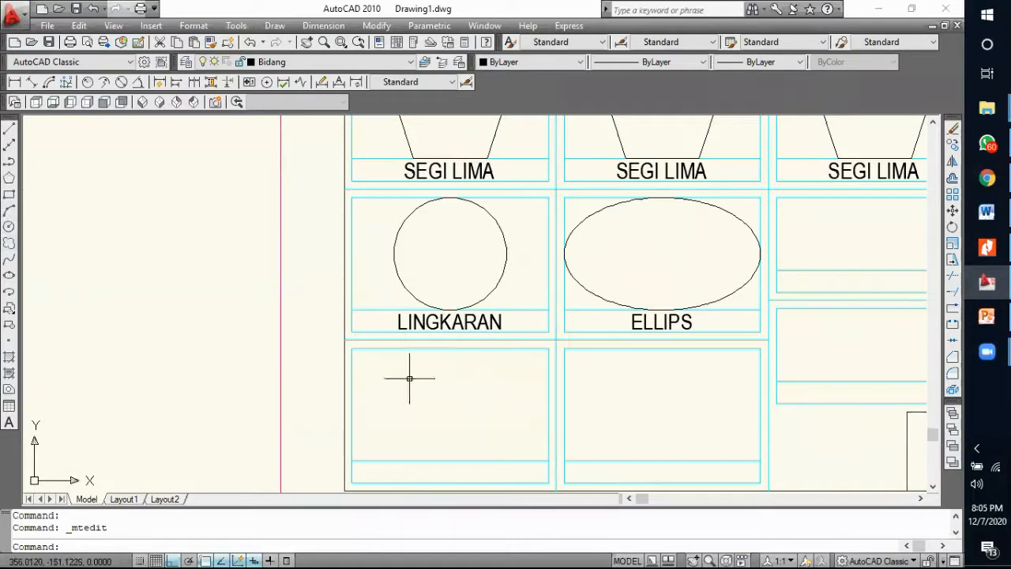
click(9, 161)
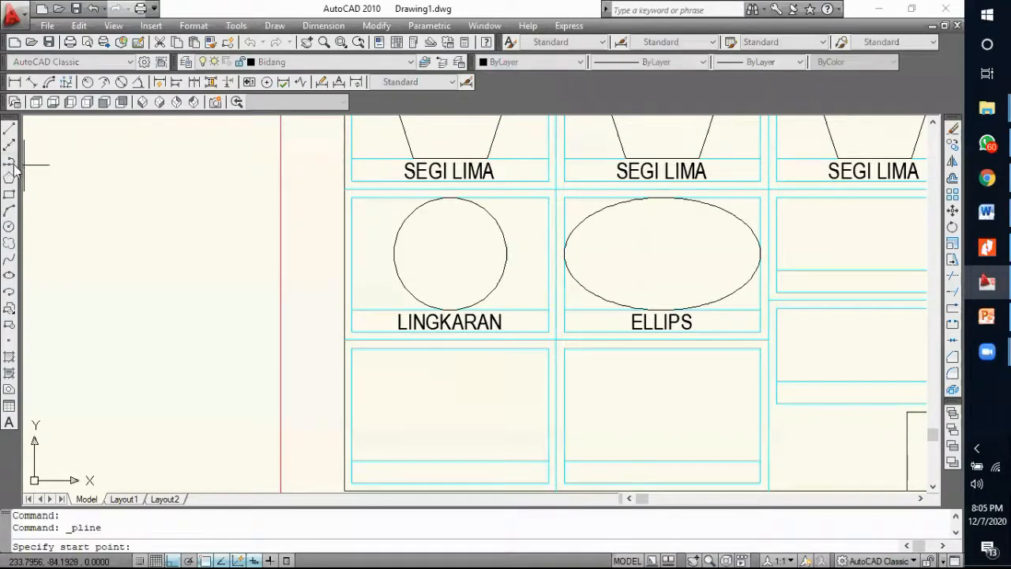
click(352, 445)
scroll(372, 406, up, 3)
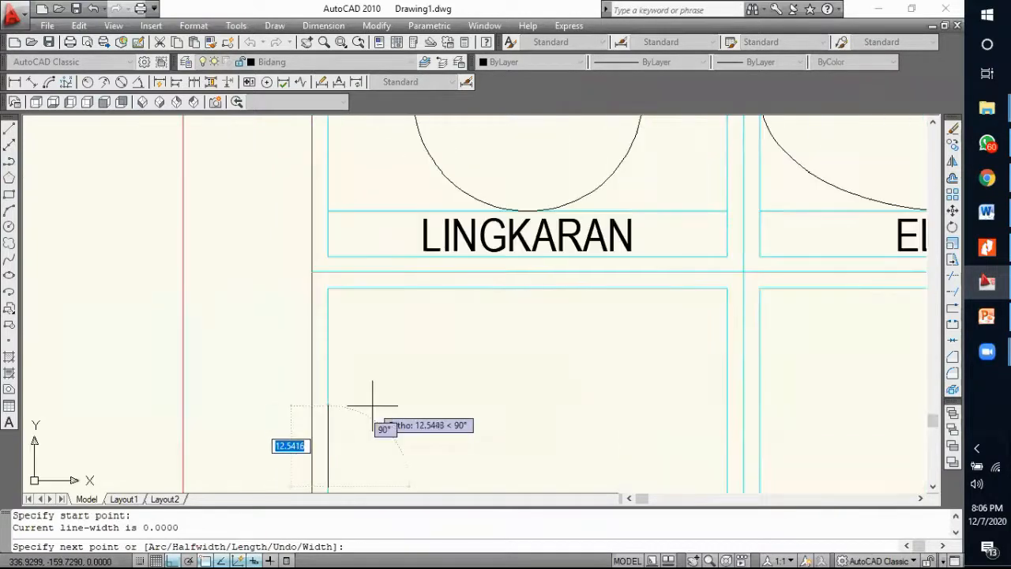
scroll(372, 406, down, 4)
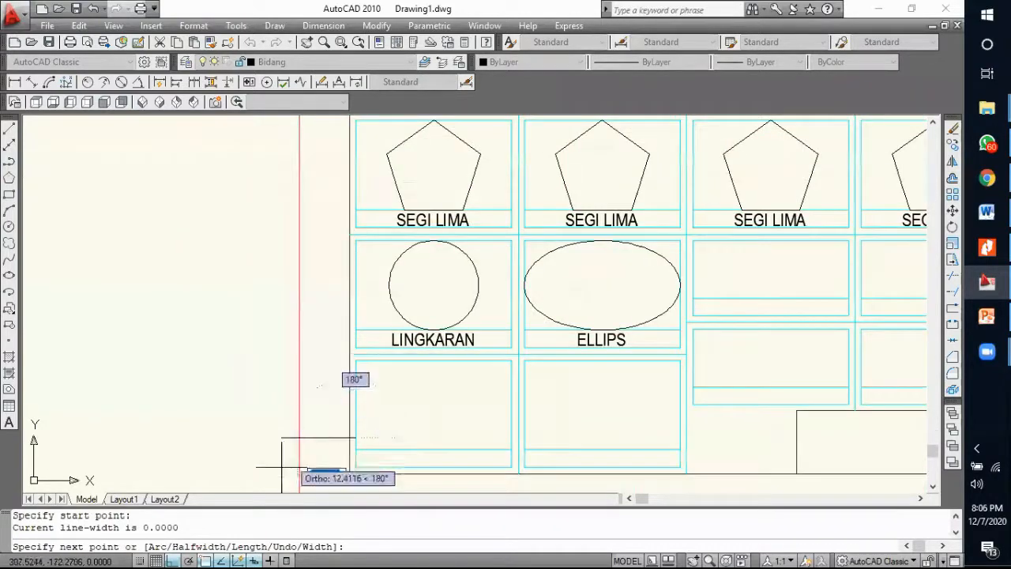
click(172, 560)
click(377, 389)
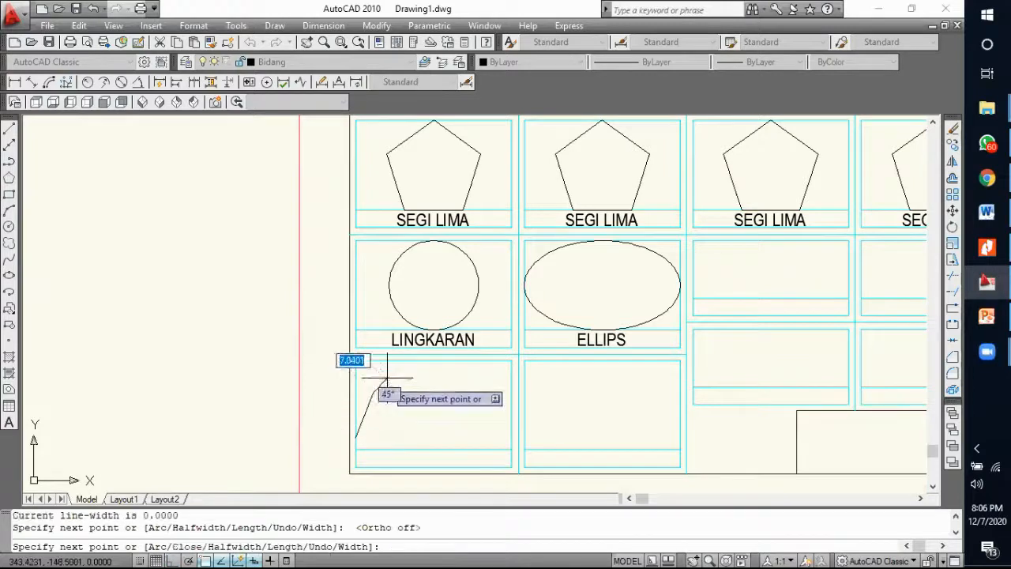
click(408, 361)
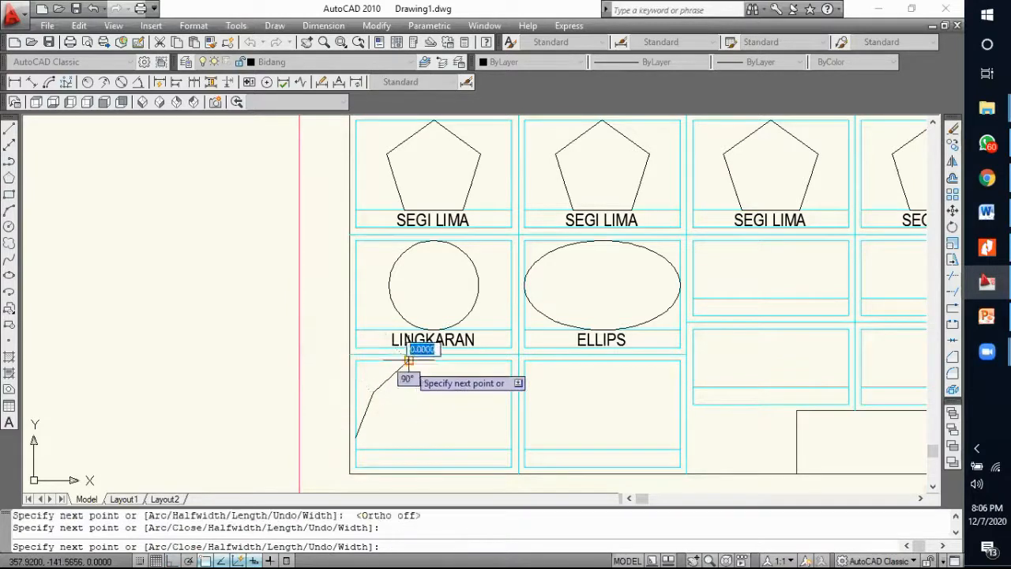
click(467, 361)
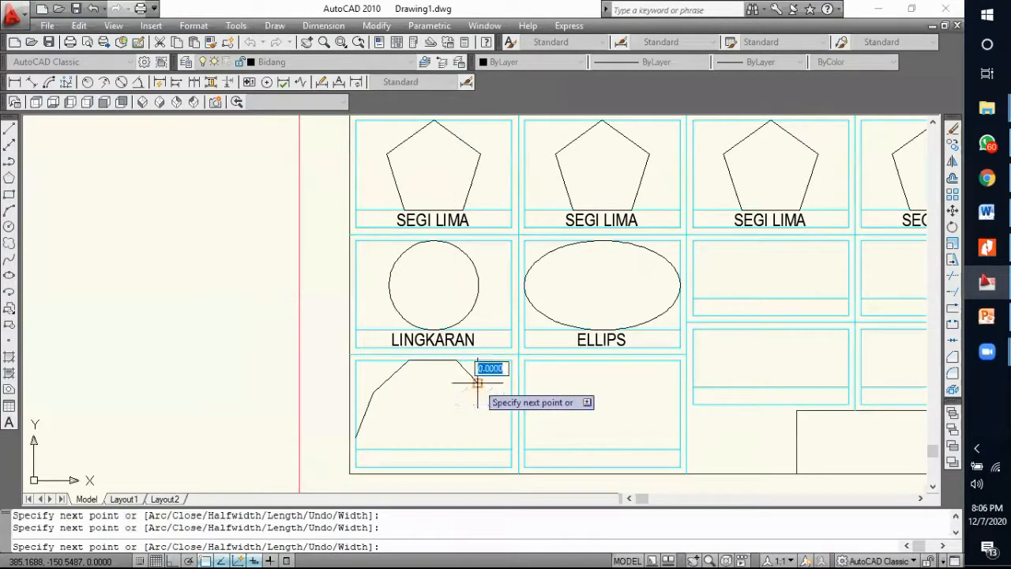
click(511, 384)
click(503, 416)
click(460, 431)
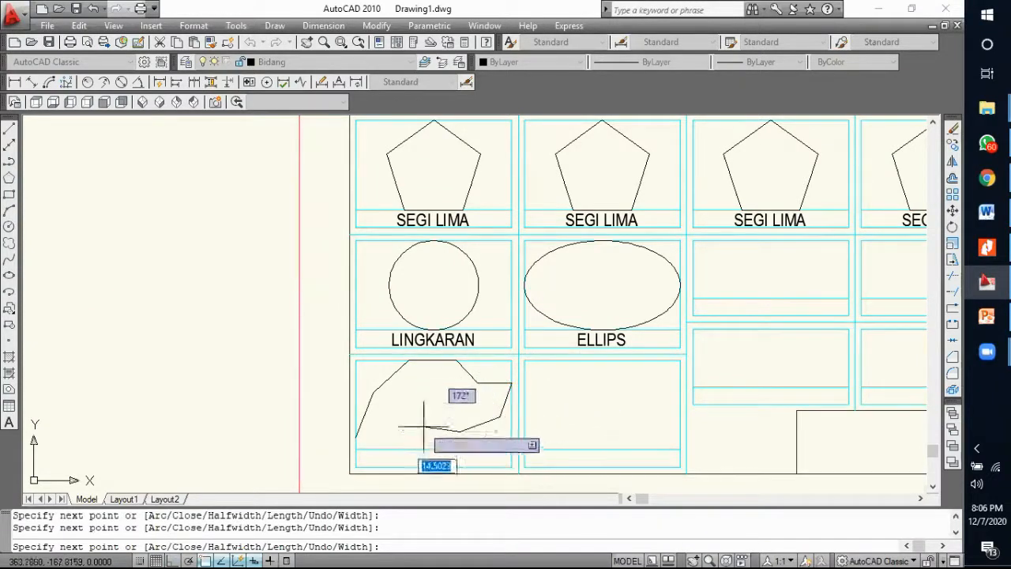
click(397, 449)
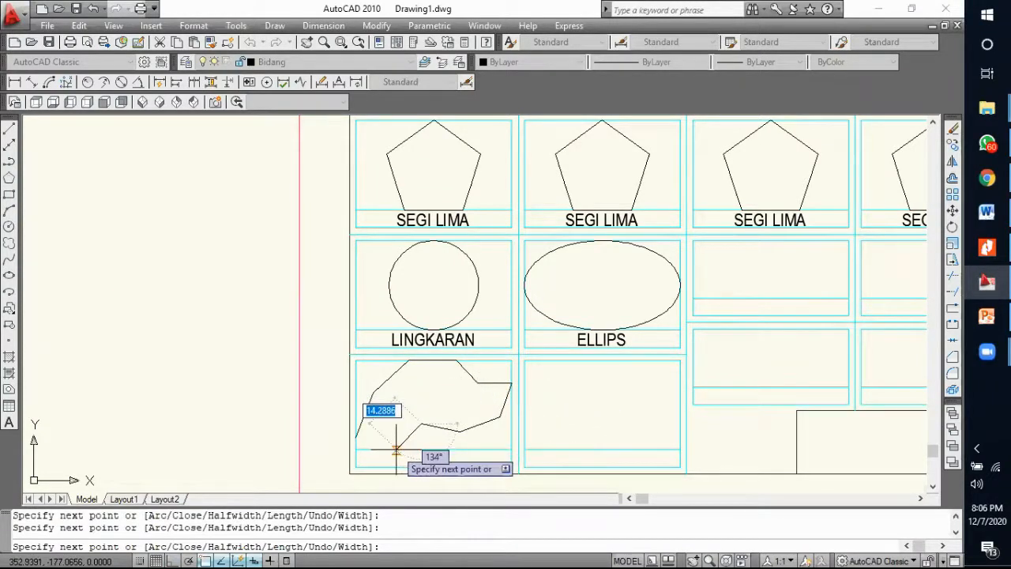
click(361, 400)
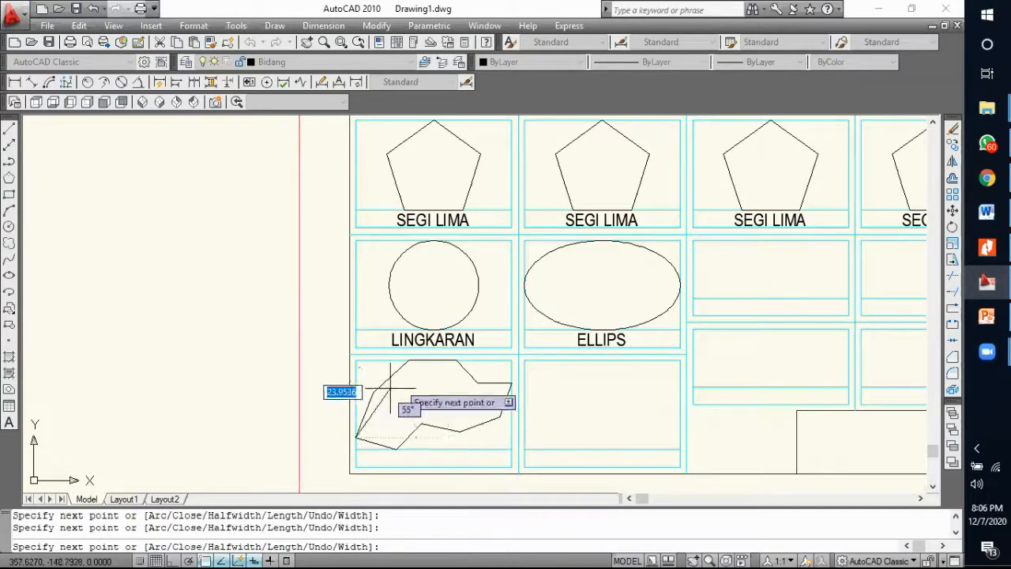
key(Return)
Step: Copy the LINGKARAN caption from the circle frame's lower-right corner to the lower-right corner of the irregular polygon's frame
scroll(439, 292, down, 4)
scroll(460, 387, up, 4)
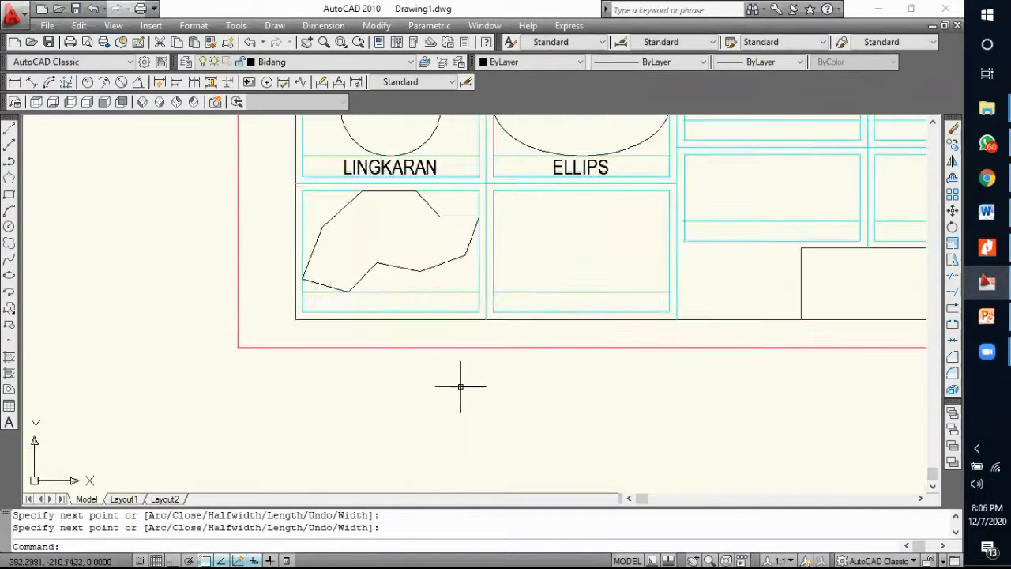
middle_drag(424, 362, 409, 447)
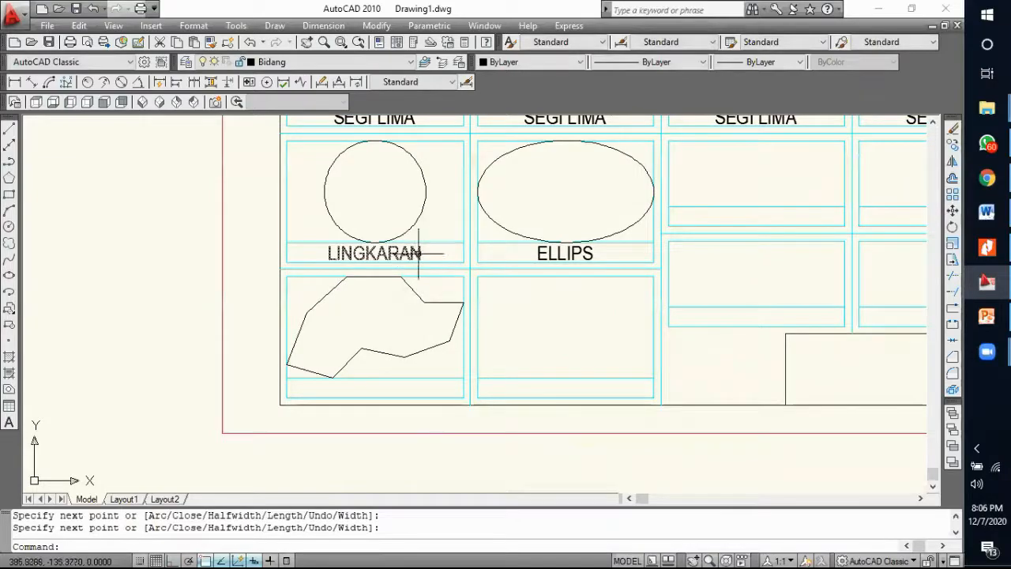
click(986, 315)
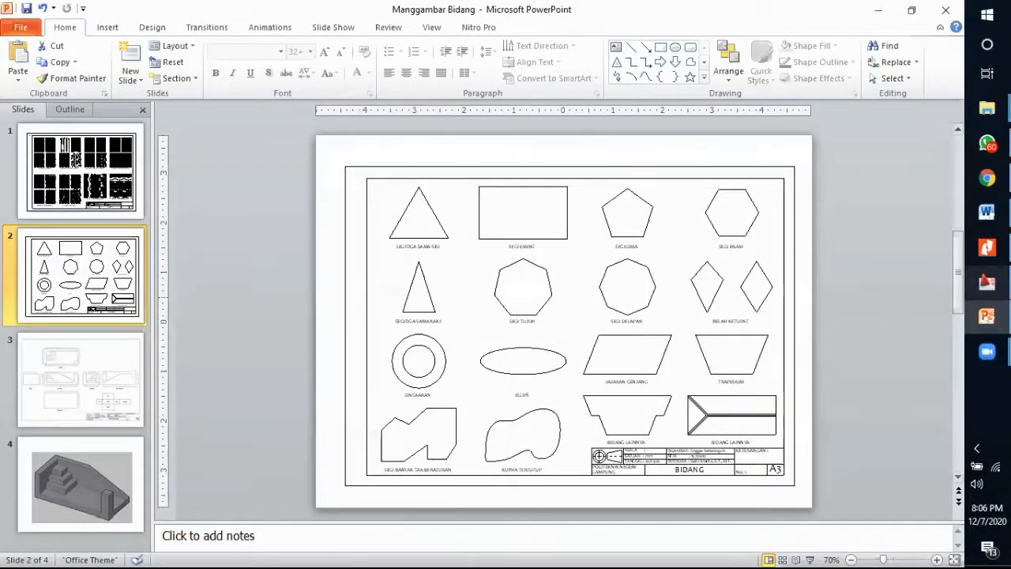
click(986, 316)
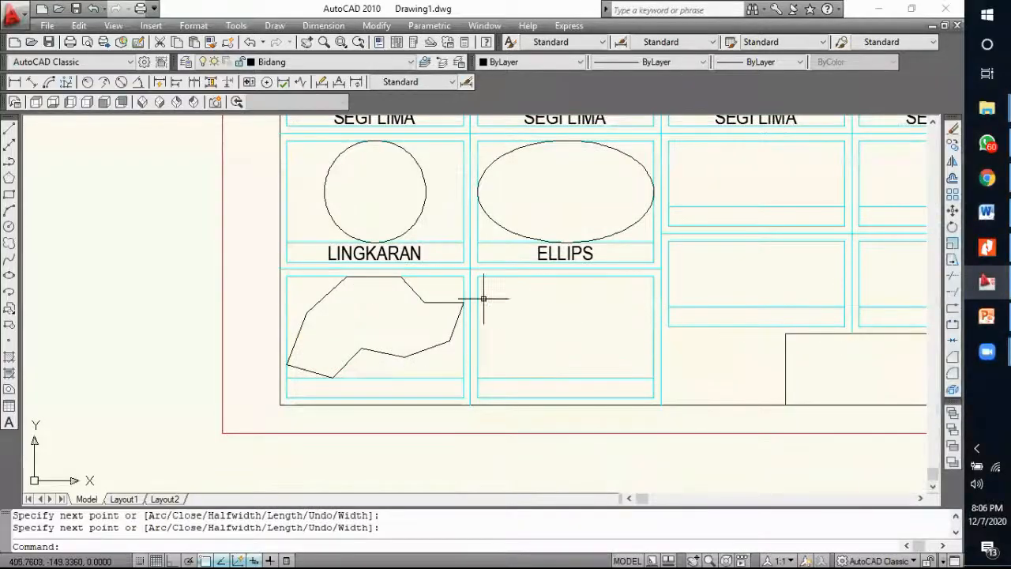
click(408, 253)
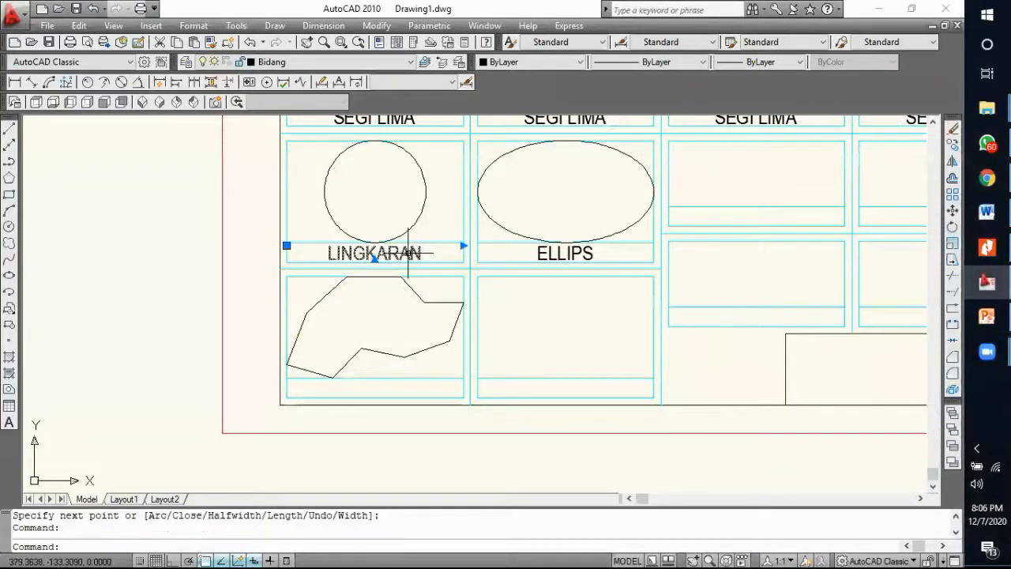
click(953, 145)
click(463, 262)
click(464, 397)
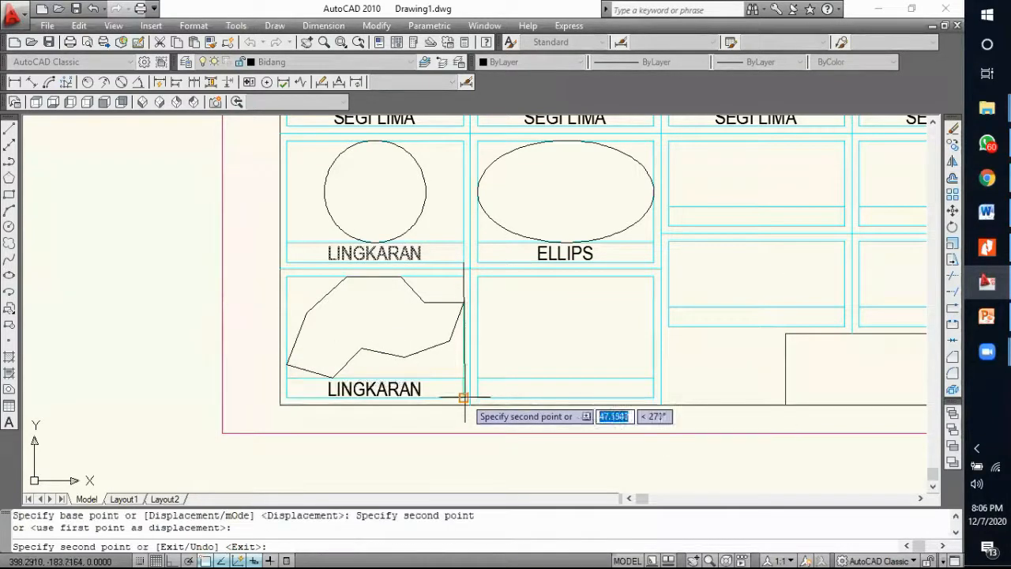
key(Escape)
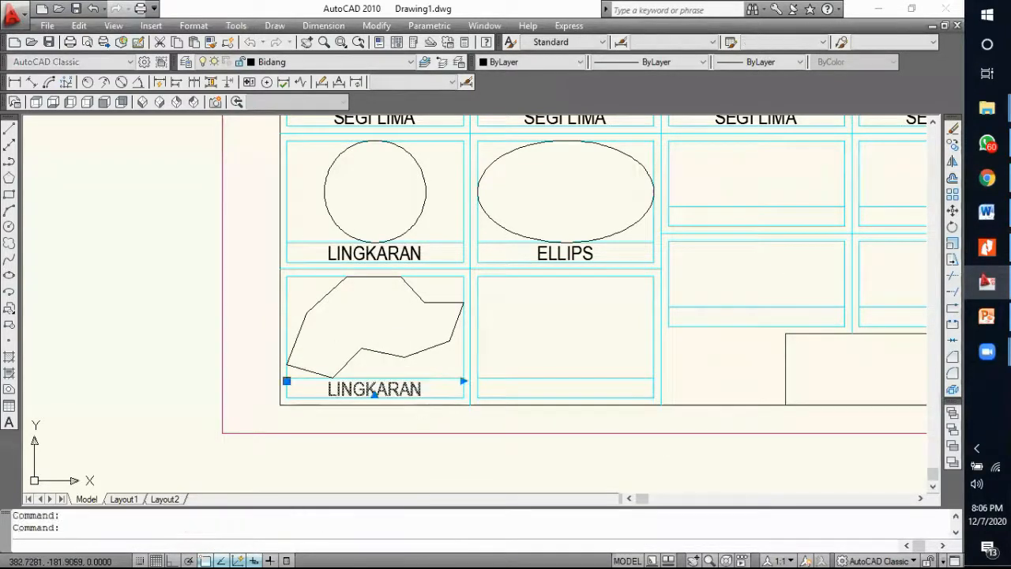
Step: Change the copied caption below the irregular polygon to SEGI BANYAK
double_click(374, 388)
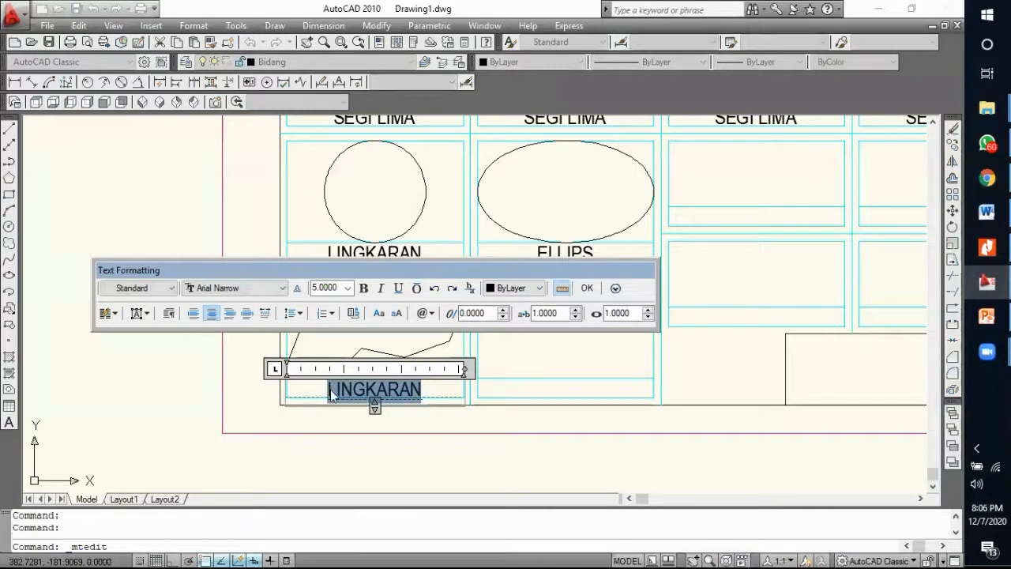
text(SEGI BANYAK)
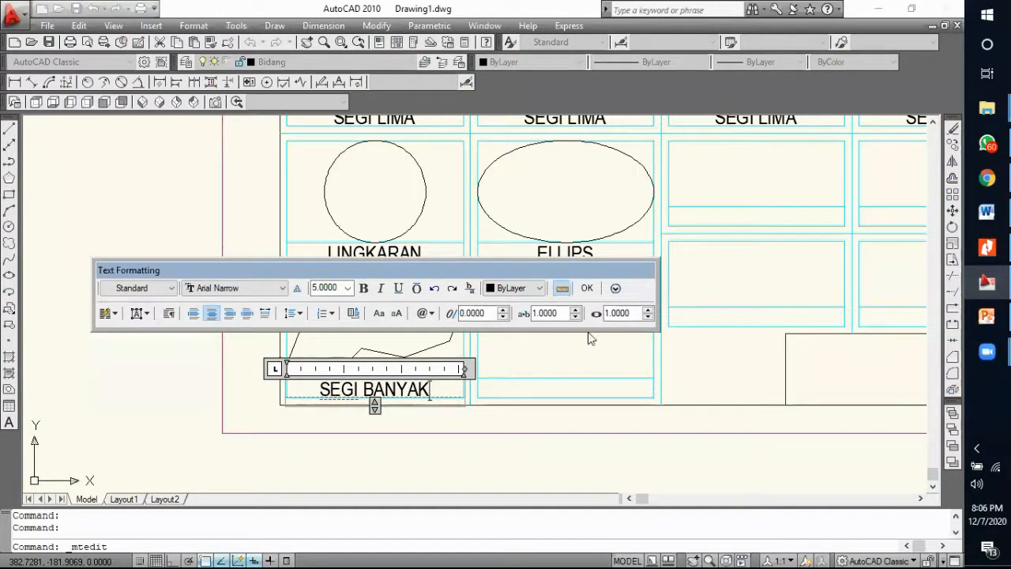
click(586, 287)
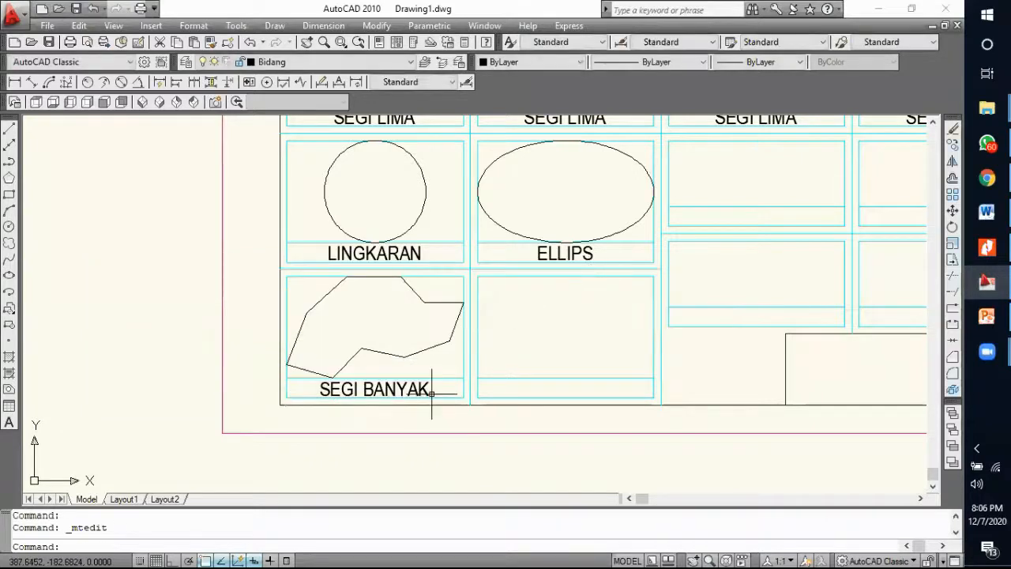
click(405, 388)
click(388, 352)
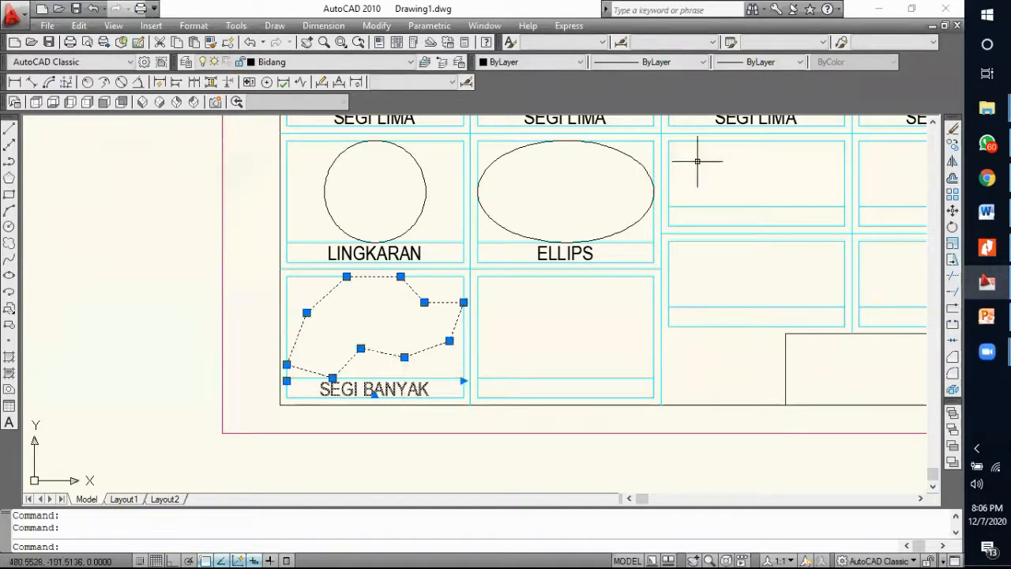
click(952, 145)
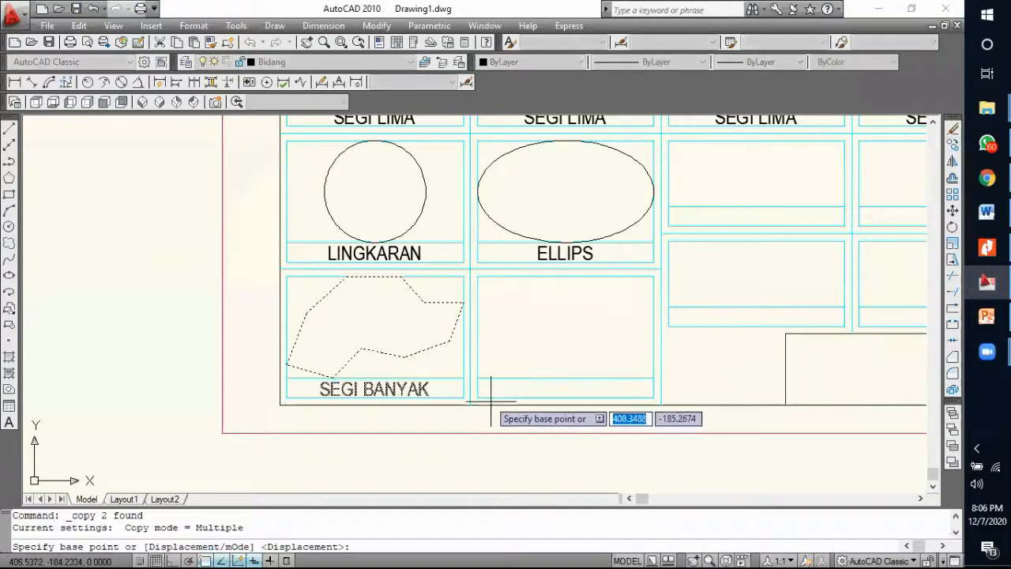
click(458, 397)
key(Escape)
Step: Copy the irregular polygon and its SEGI BANYAK caption into the frame below the ellipse, aligning the frames' lower-right corners
click(442, 388)
click(419, 351)
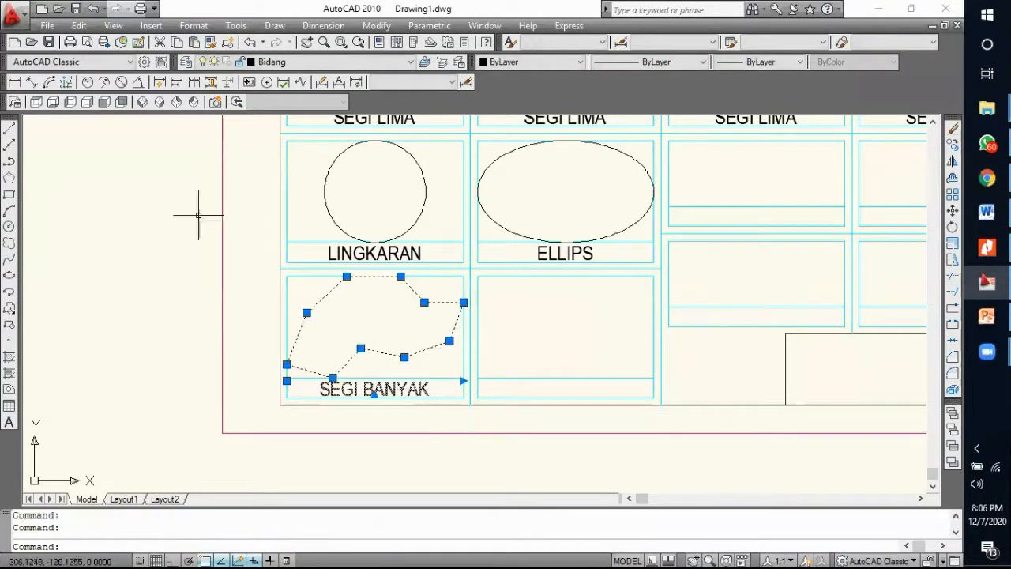
click(952, 146)
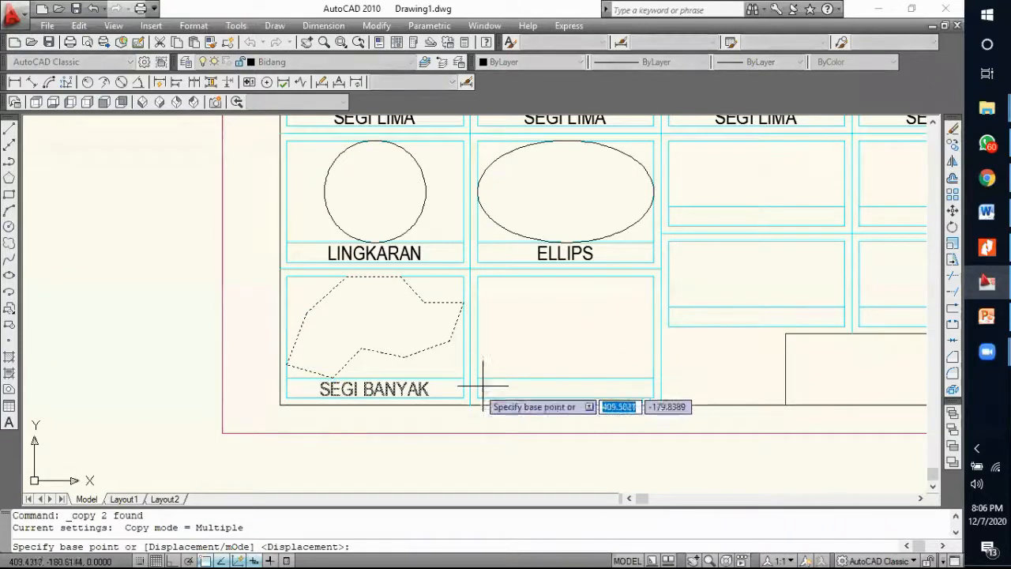
click(463, 399)
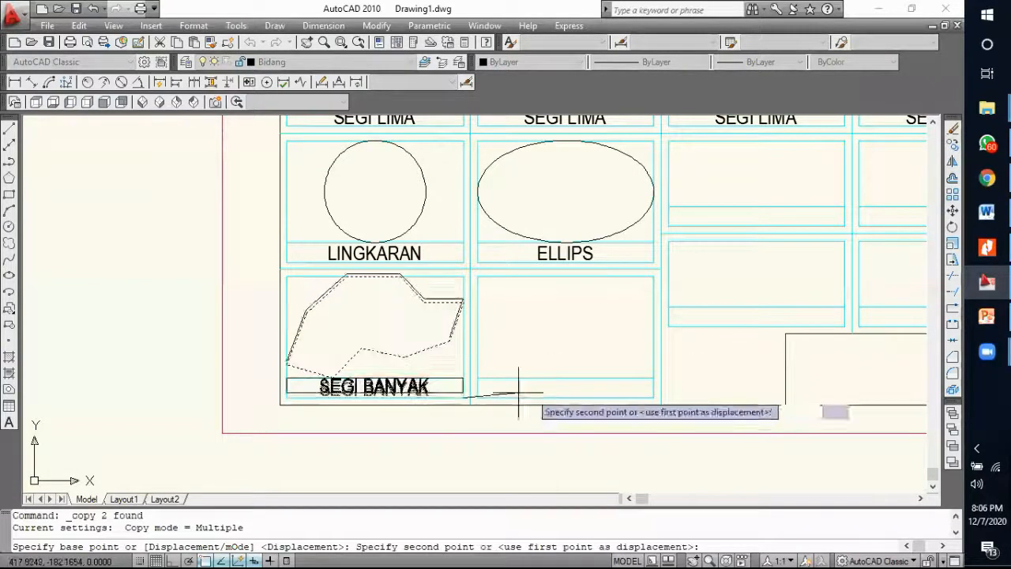
click(654, 399)
key(Escape)
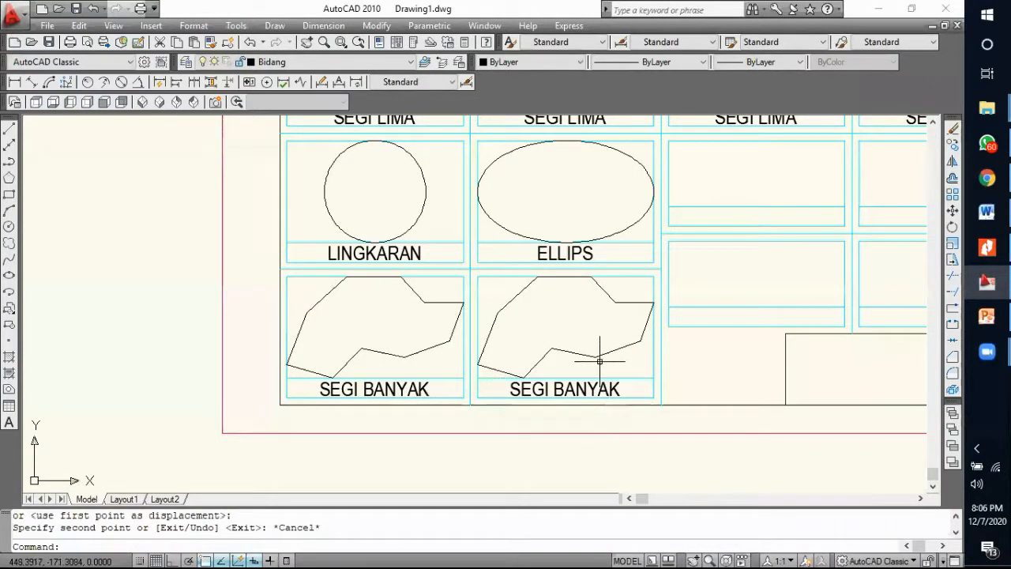
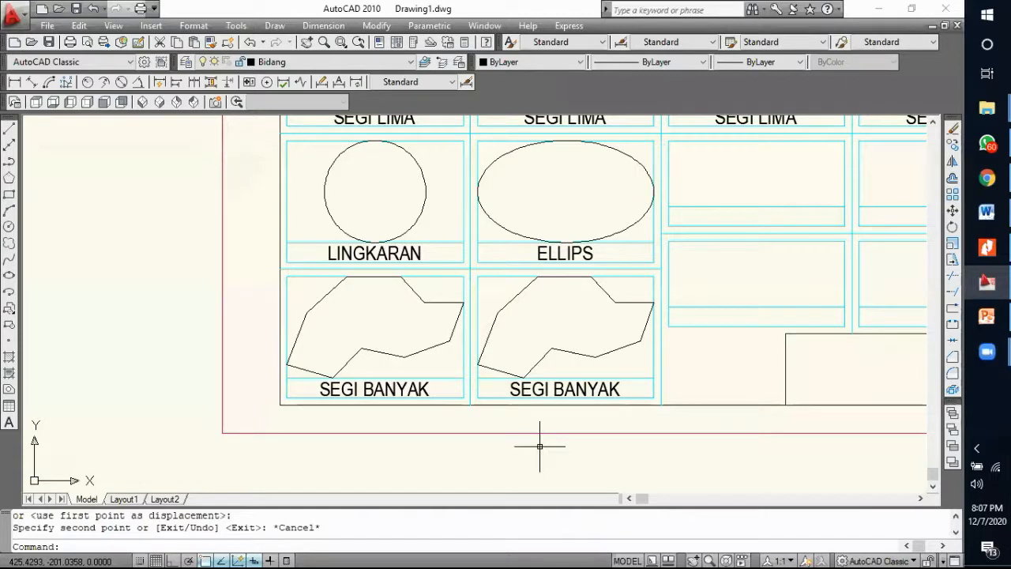
Step: Smooth the copied irregular polygon below the ellipse into a closed curve with the polyline edit Spline option
key(Return)
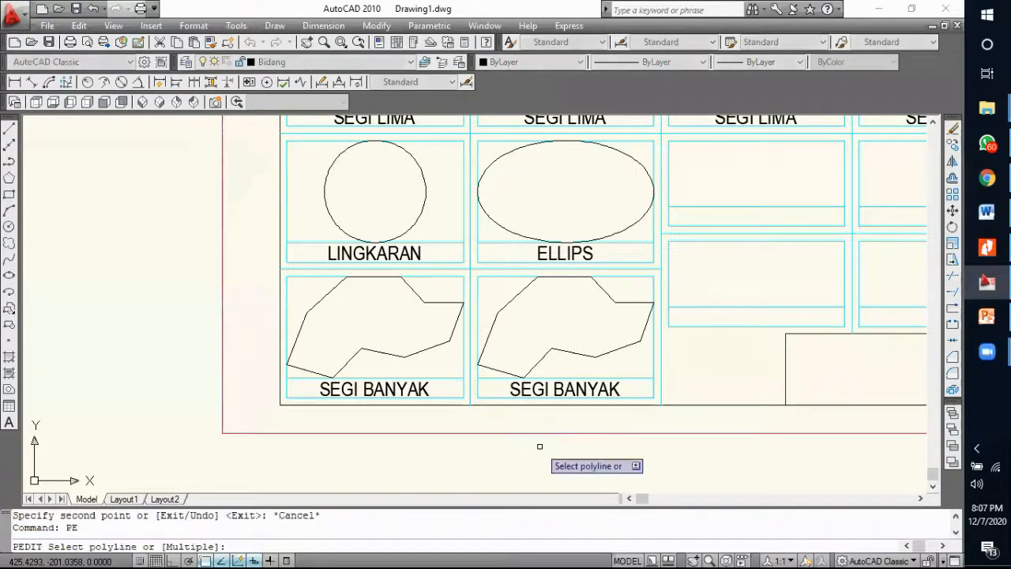
click(570, 352)
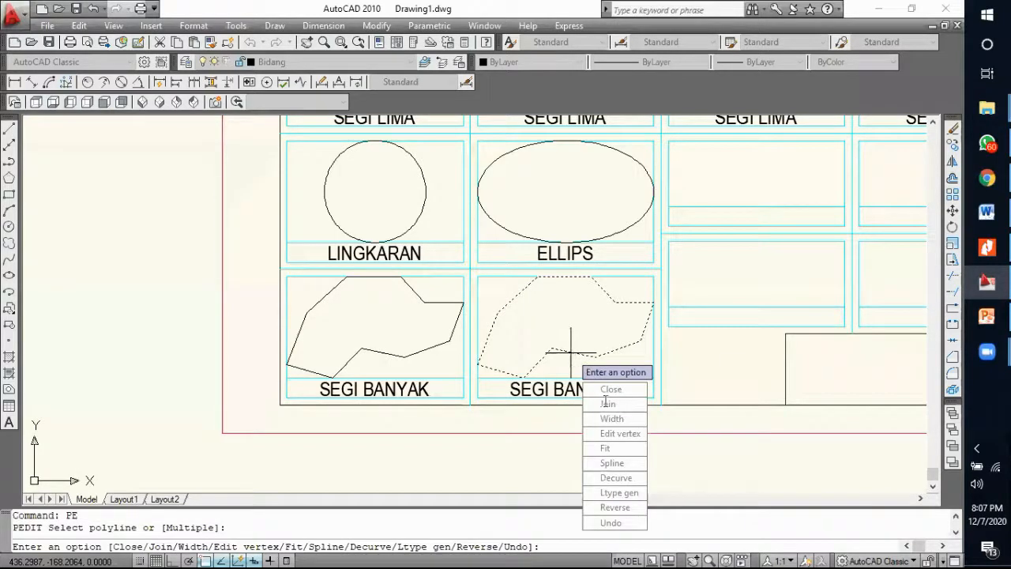
click(615, 466)
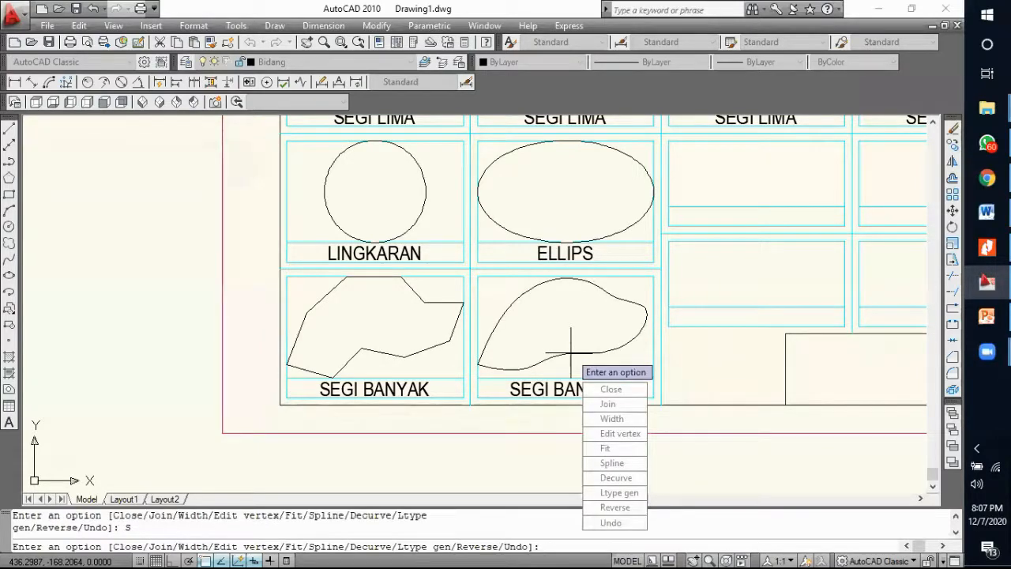
key(Escape)
Step: Check the reference slide, then draw a trapezoid's full-width top edge and inward-slanting right side in the empty frame beside the ellipse
scroll(709, 356, down, 5)
scroll(714, 348, up, 4)
middle_drag(713, 347, 555, 375)
middle_drag(345, 286, 530, 293)
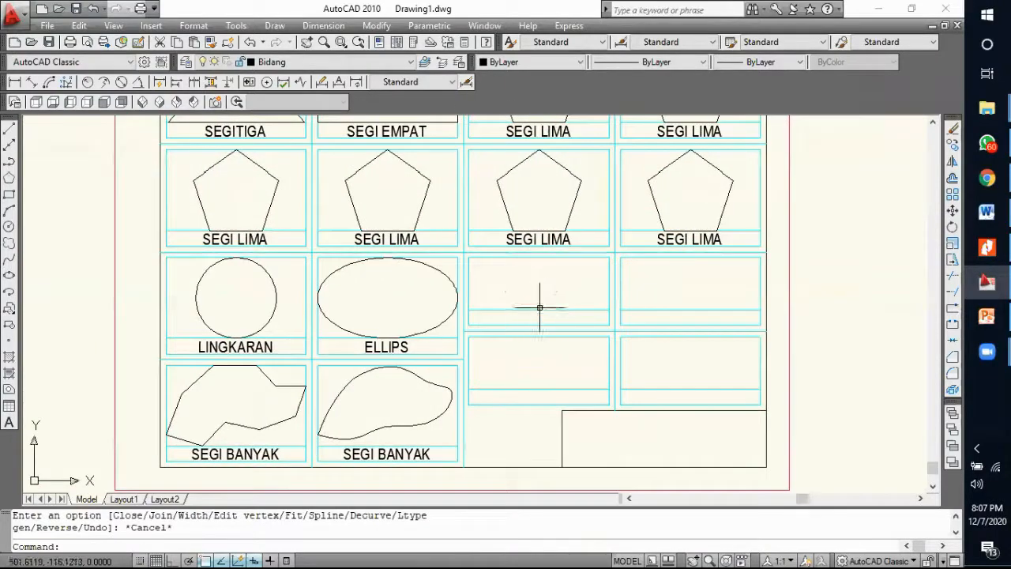
click(980, 317)
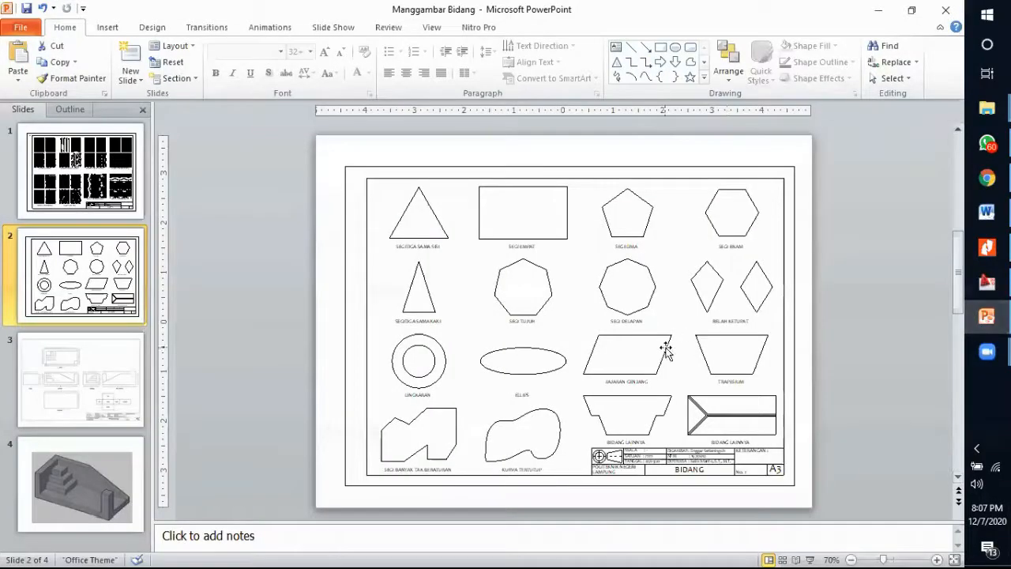
click(971, 318)
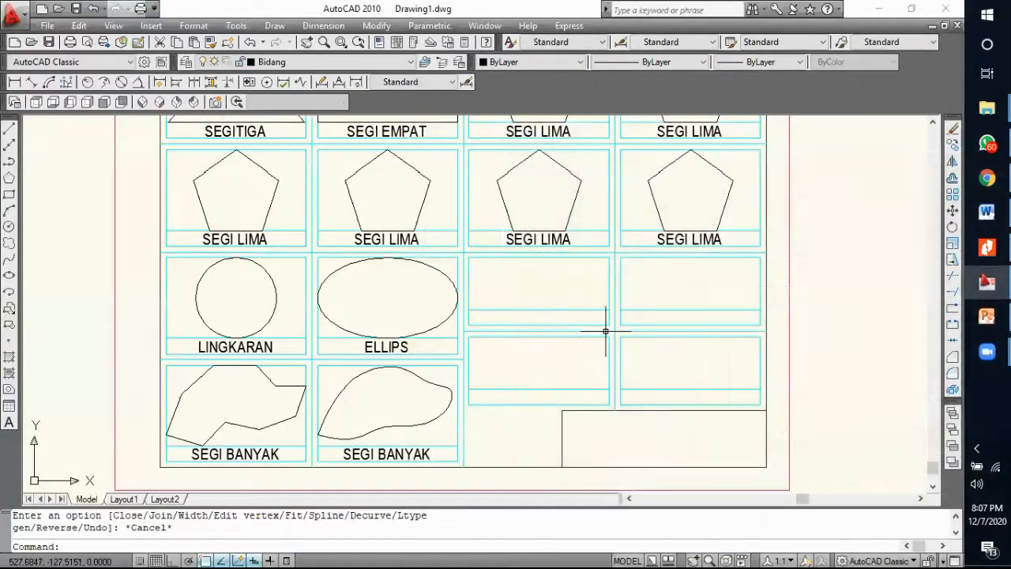
scroll(553, 316, up, 2)
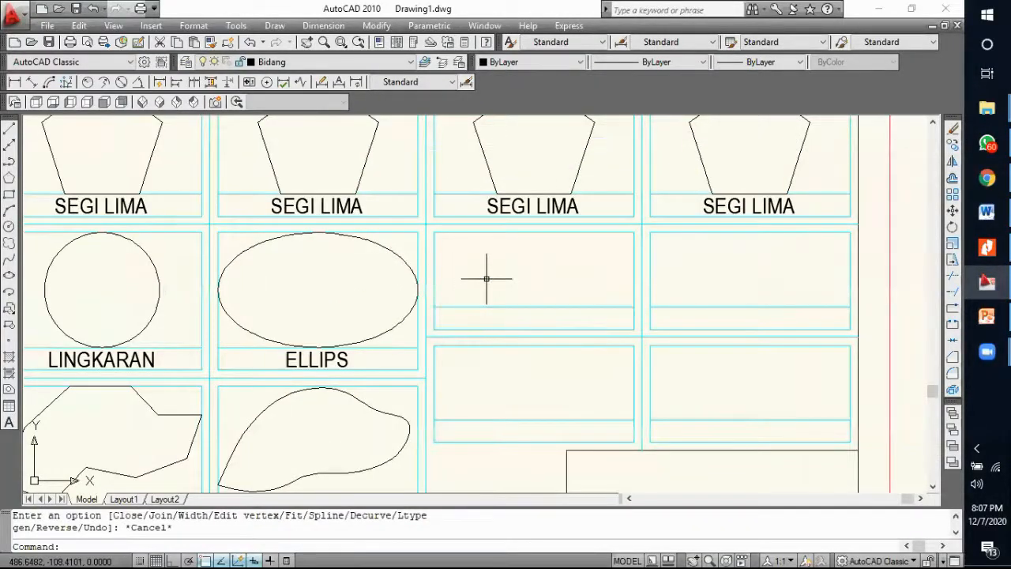
click(9, 131)
click(434, 233)
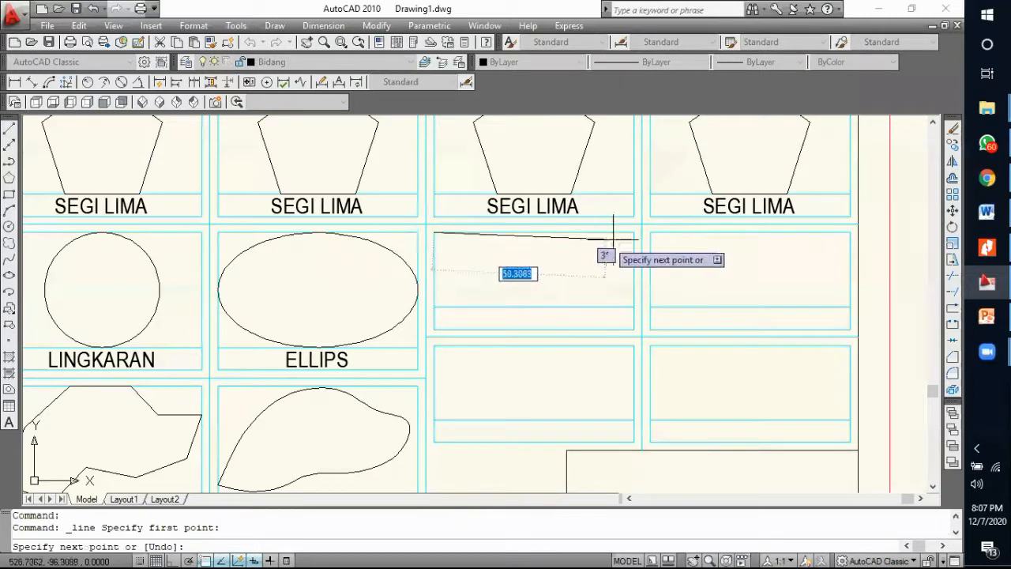
click(634, 233)
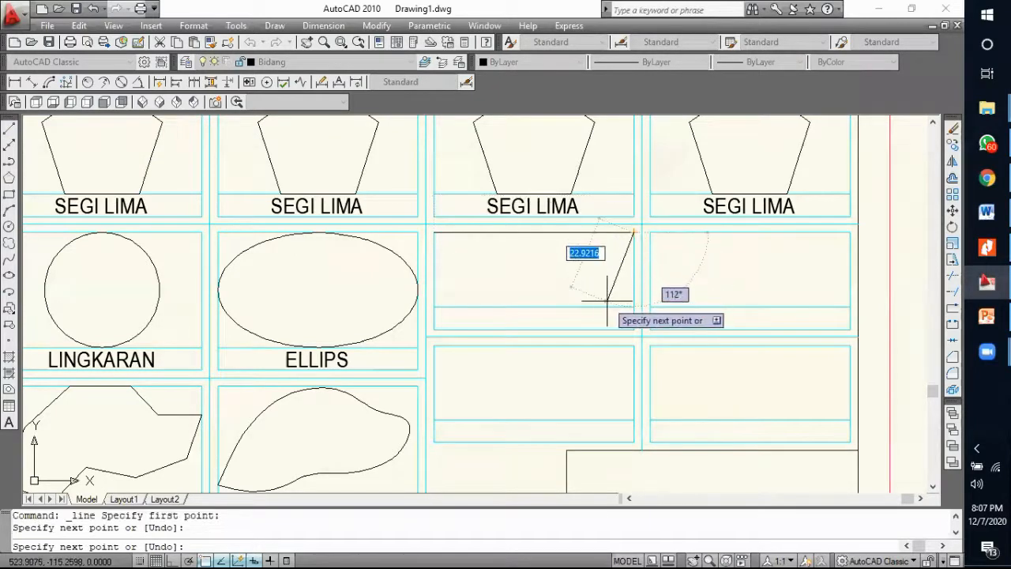
click(599, 306)
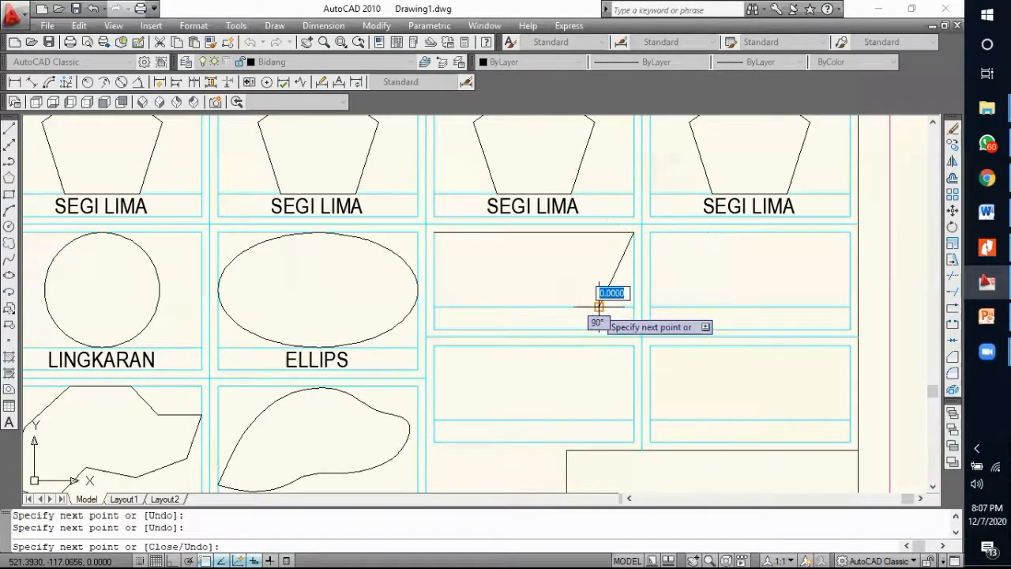
key(Escape)
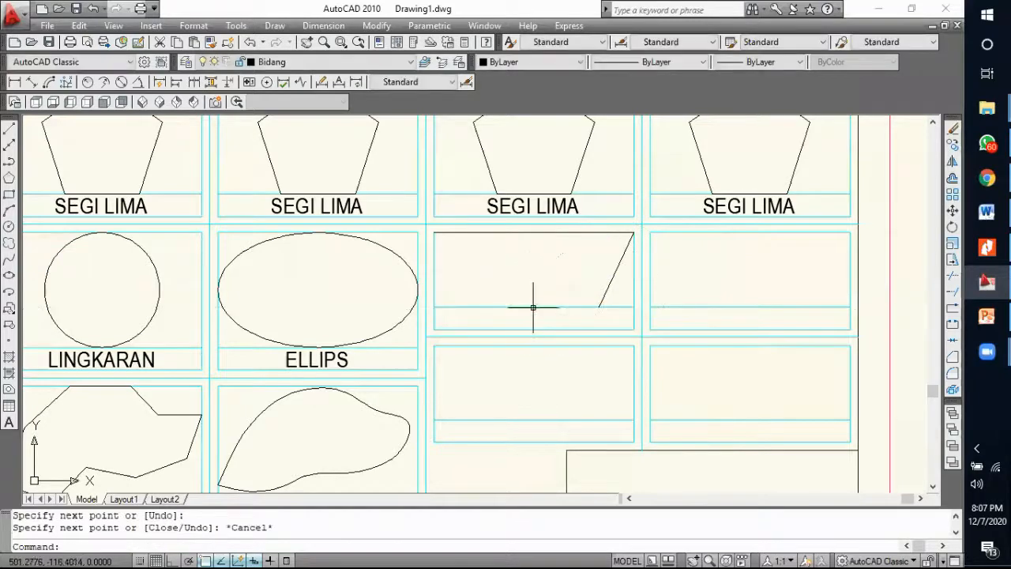
Step: Mirror the trapezoid's slanted right side about the vertical line through the top edge's midpoint, keeping the original
click(605, 282)
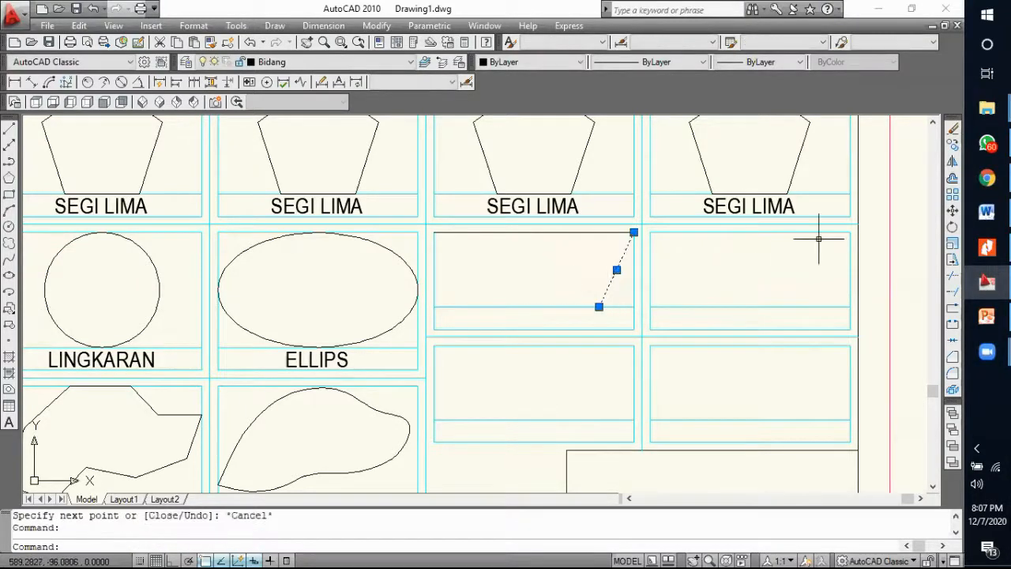
click(952, 166)
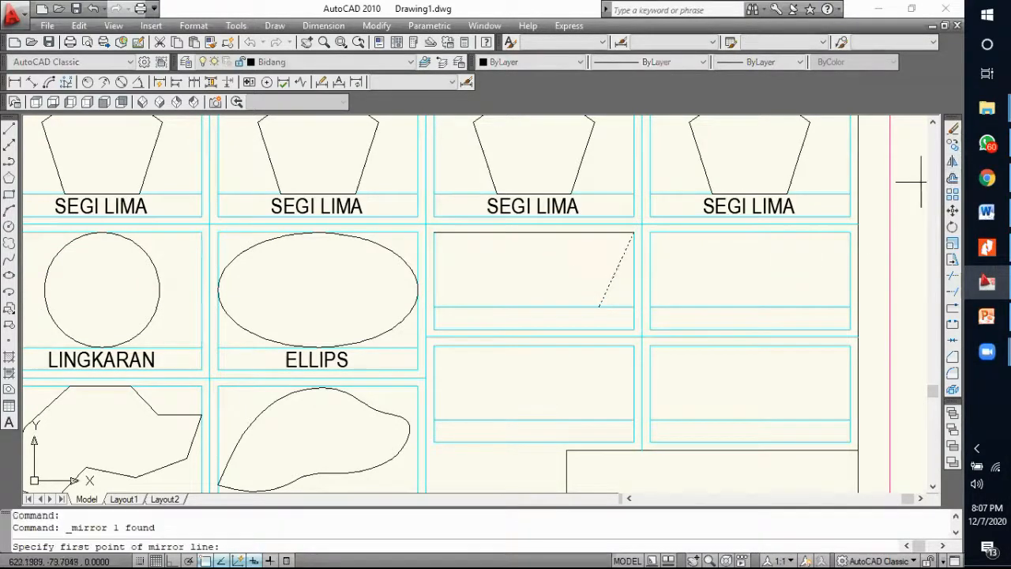
click(533, 233)
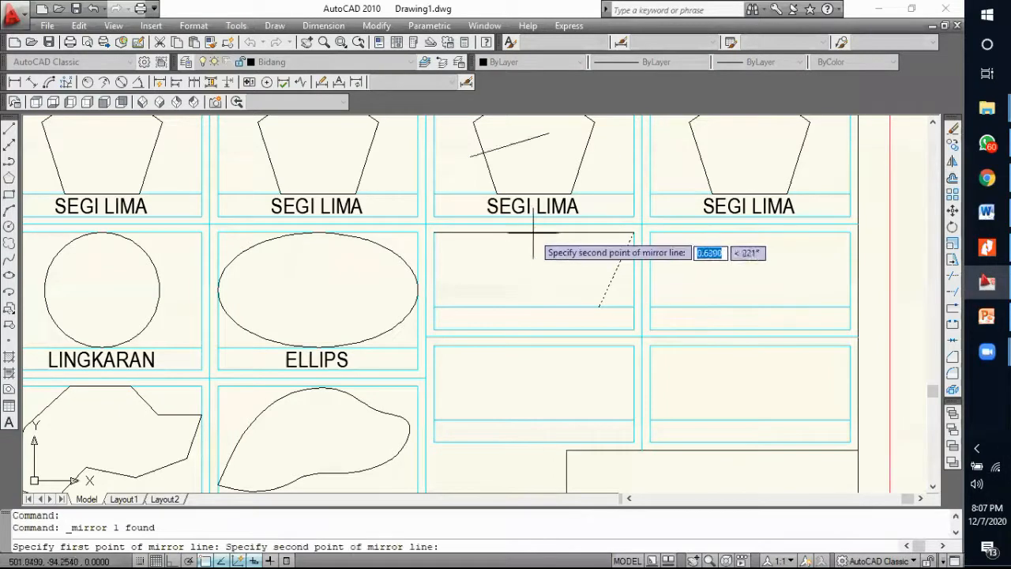
click(535, 309)
key(Return)
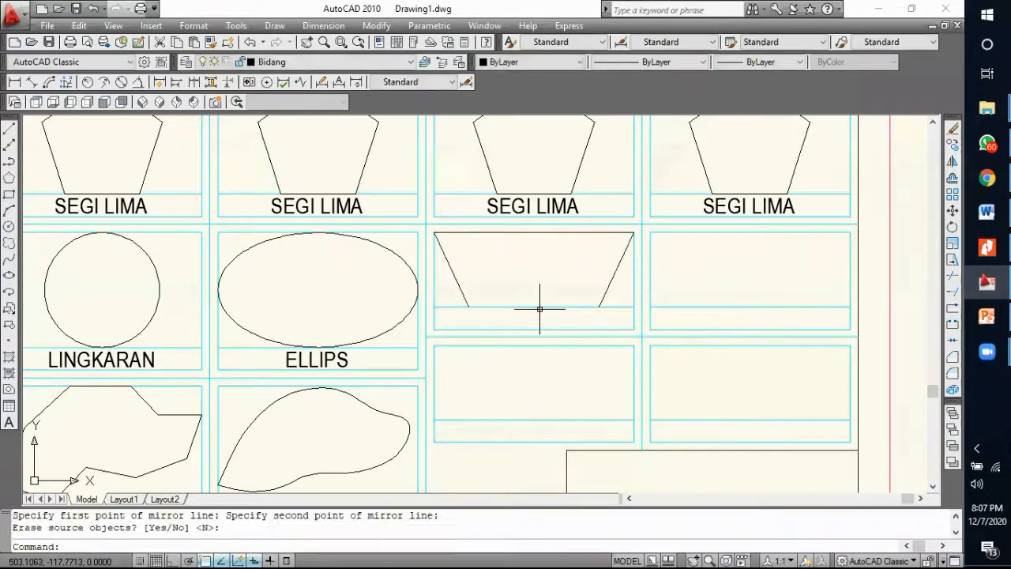
Step: Close the trapezoid with a bottom line between the lower ends of its two slanted sides
click(8, 128)
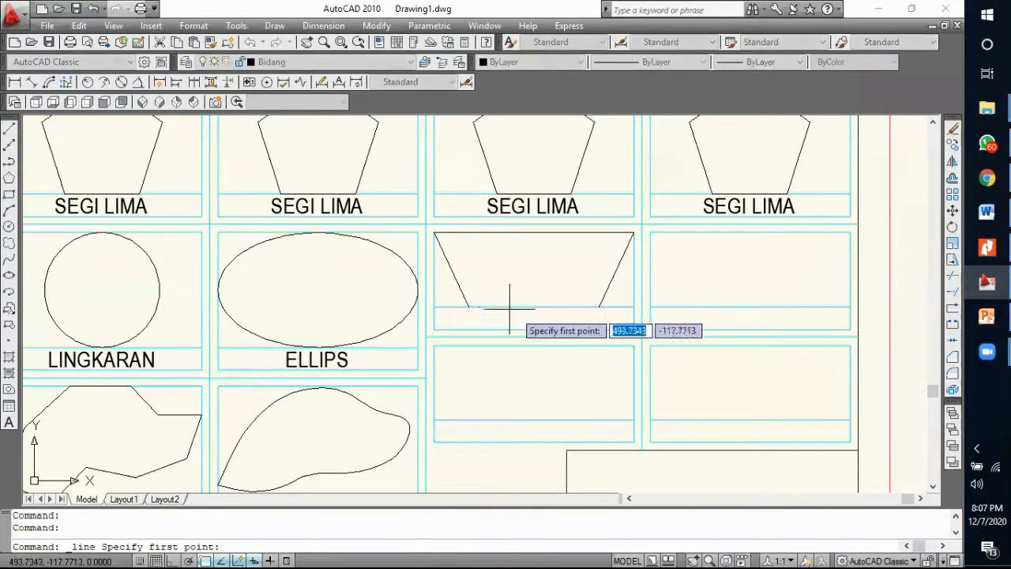
click(468, 307)
click(599, 307)
key(Return)
Step: Copy the SEGI LIMA caption directly above the trapezoid into its frame, aligning the frames' lower-right corners
click(549, 204)
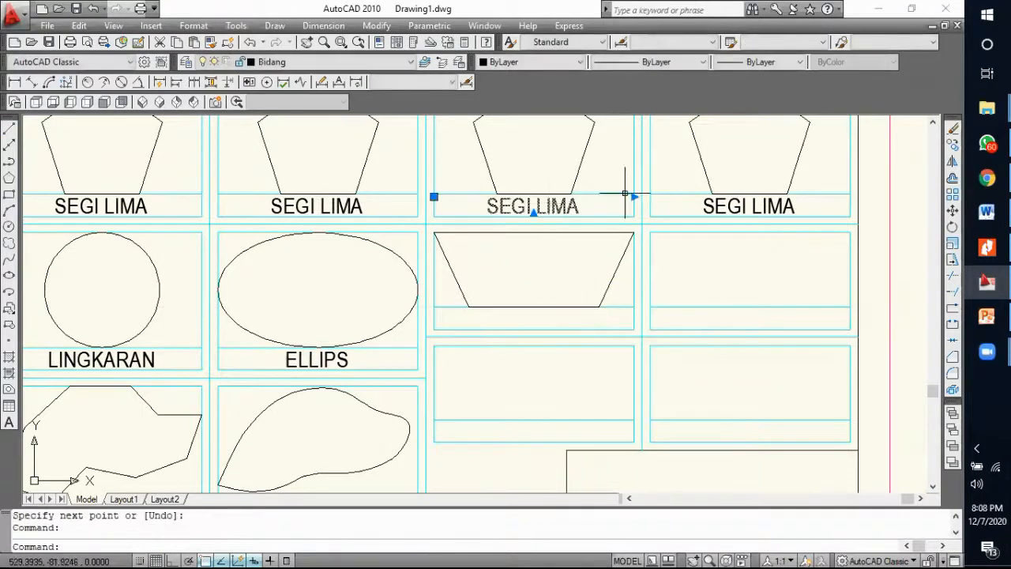
click(952, 144)
click(633, 215)
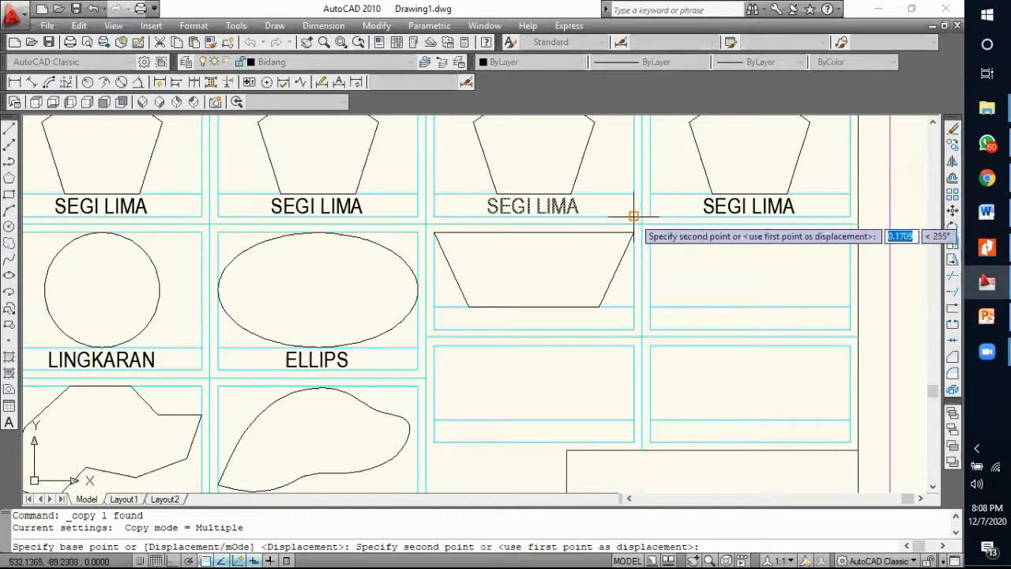
click(634, 330)
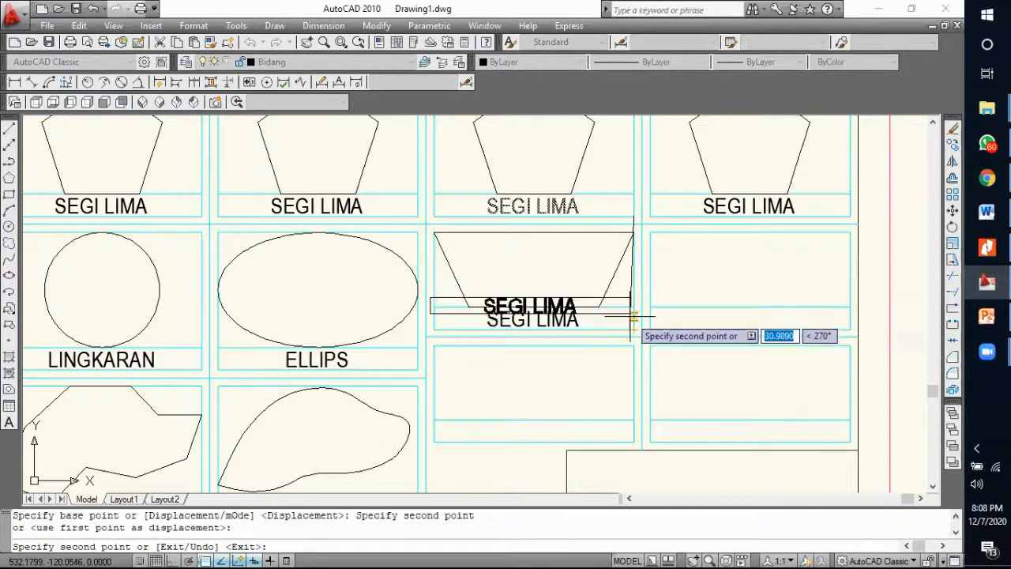
key(Escape)
Step: Change the copied caption below the trapezoid to TRAPESIUM
click(575, 317)
double_click(534, 319)
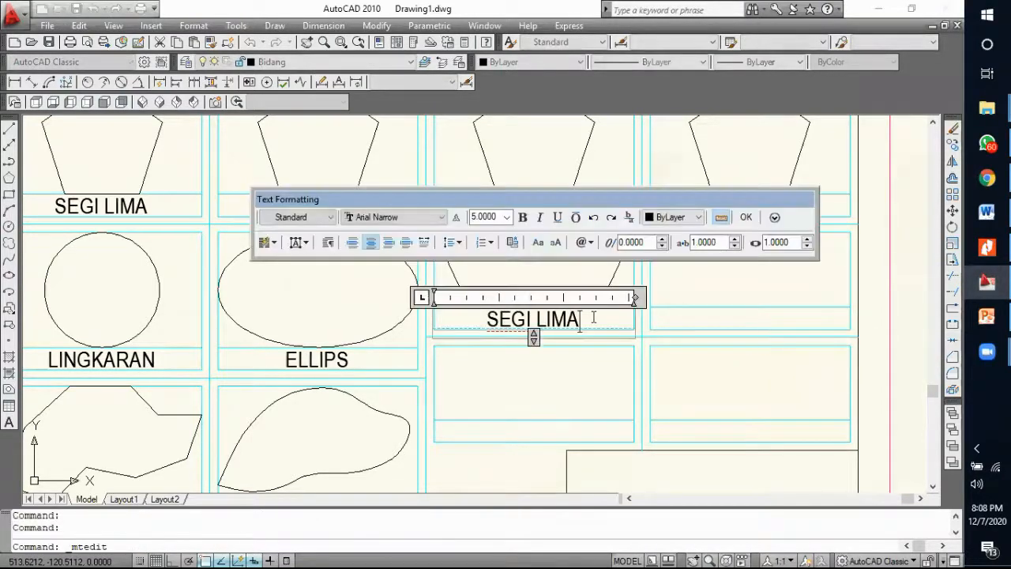
text(TRA)
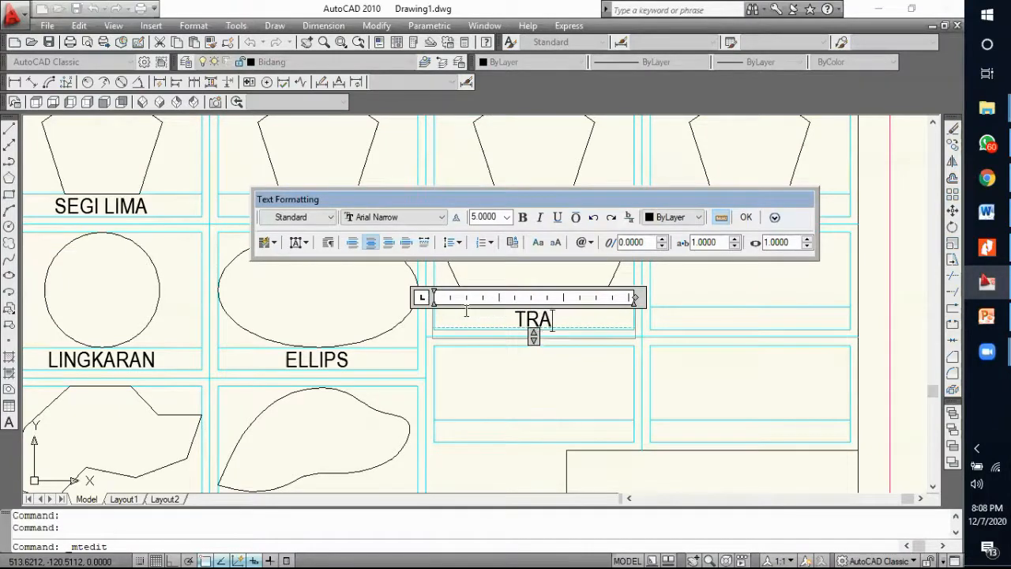
text(PESIUM)
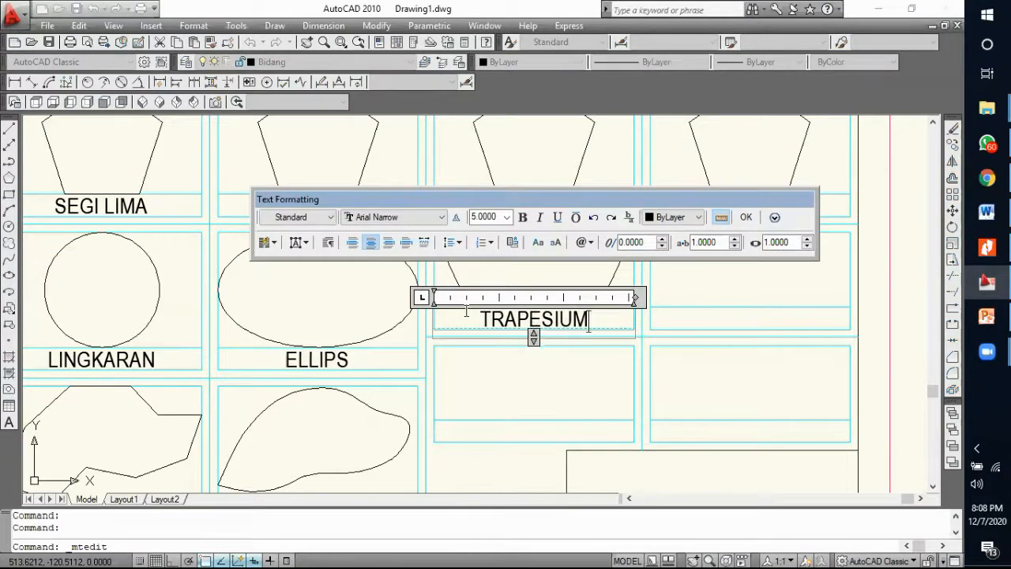
click(695, 272)
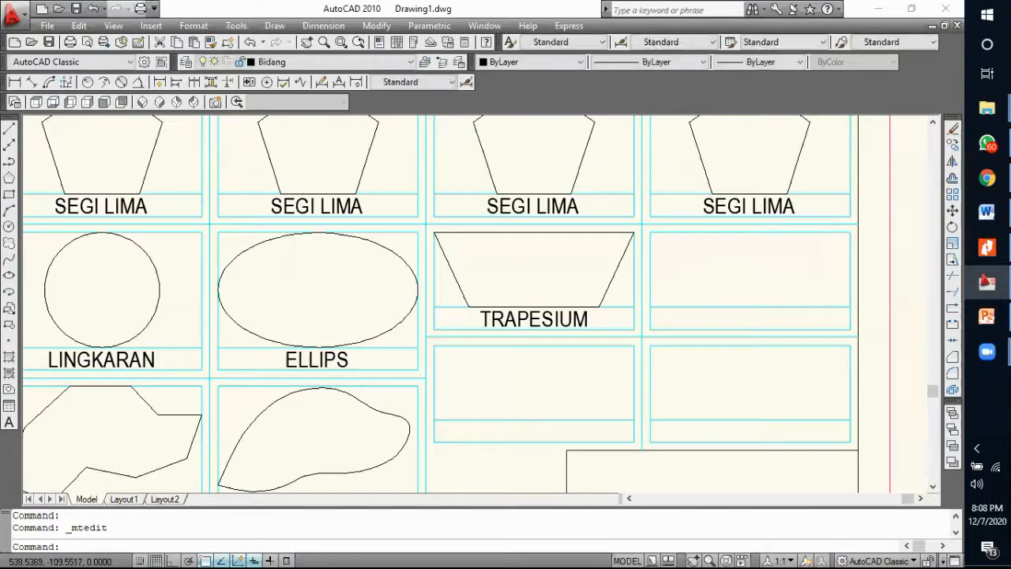
Step: Copy the trapezoid's top, bottom and right slanted edges into the empty frame to its right, using the grid line intersections as reference
scroll(668, 282, down, 4)
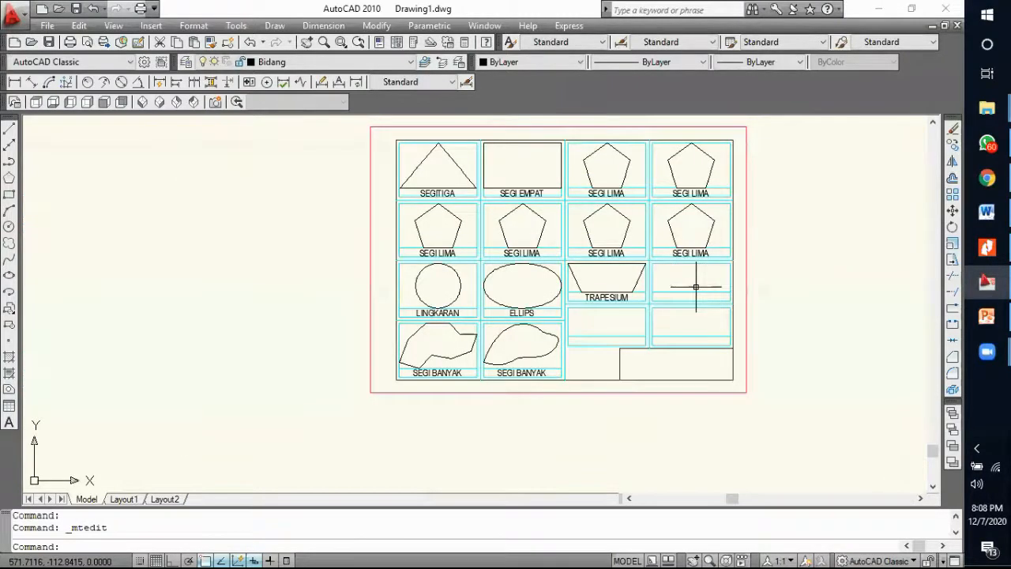
scroll(695, 286, up, 3)
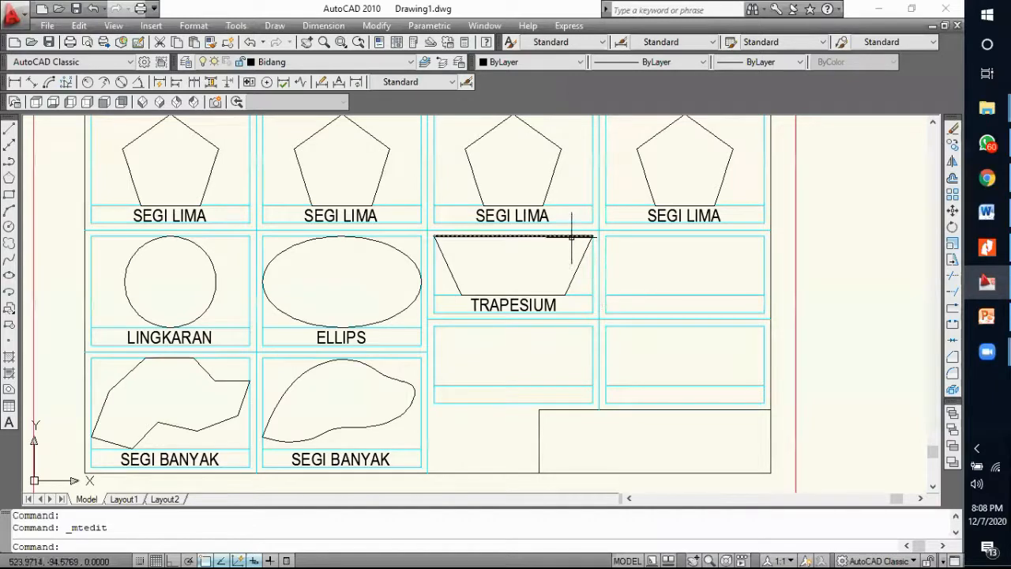
click(572, 235)
click(579, 266)
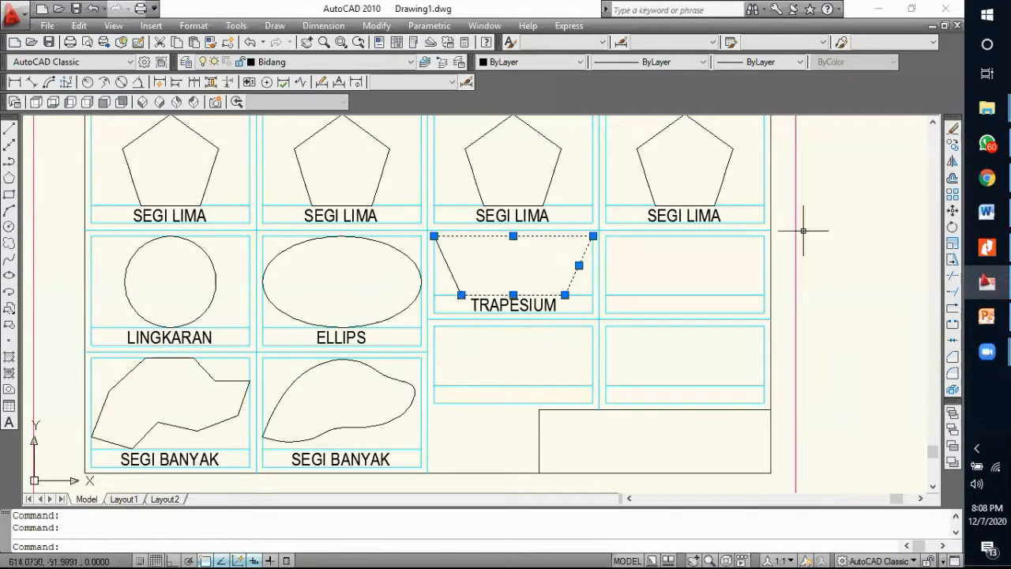
click(952, 145)
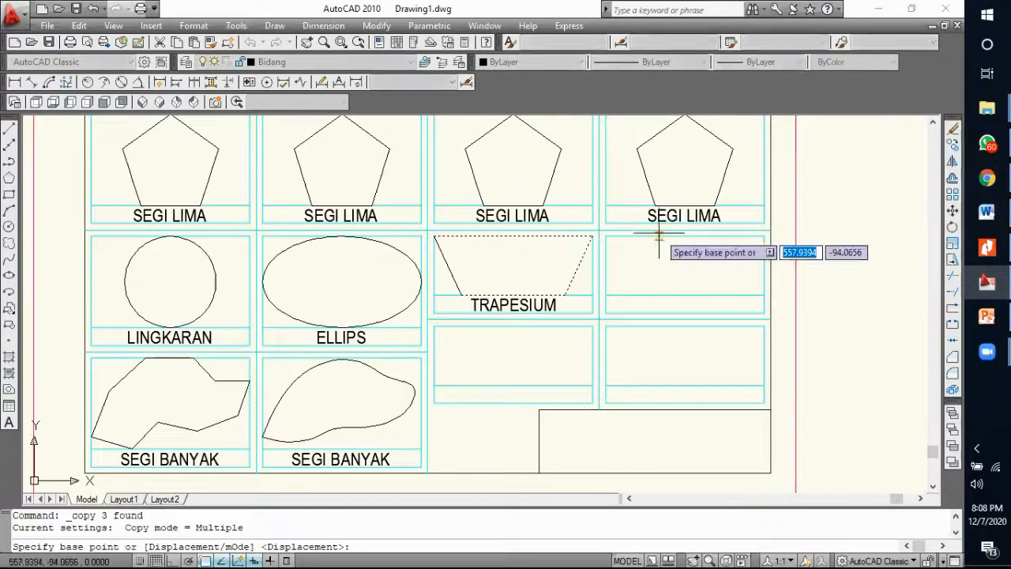
click(598, 230)
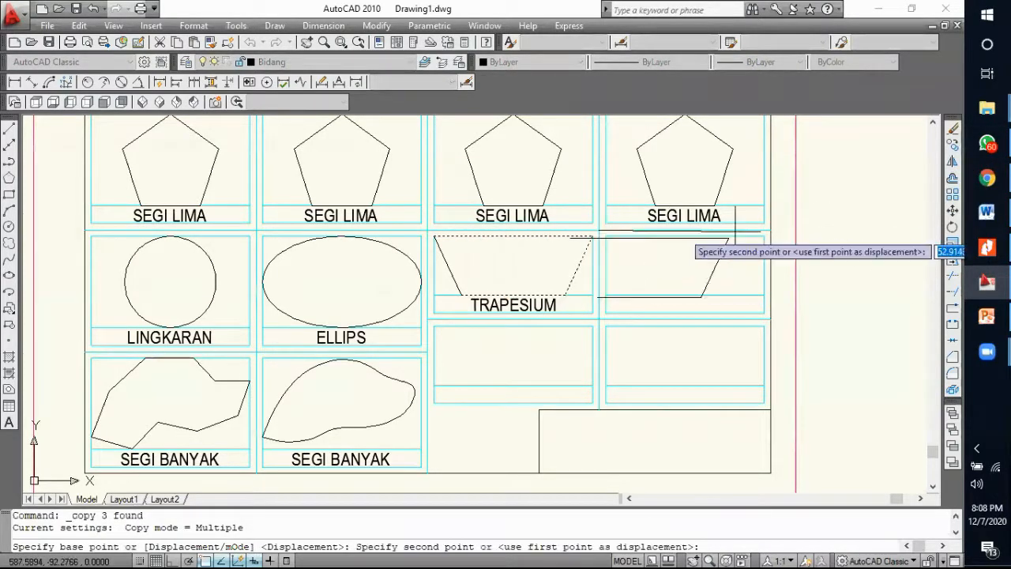
click(778, 231)
key(Escape)
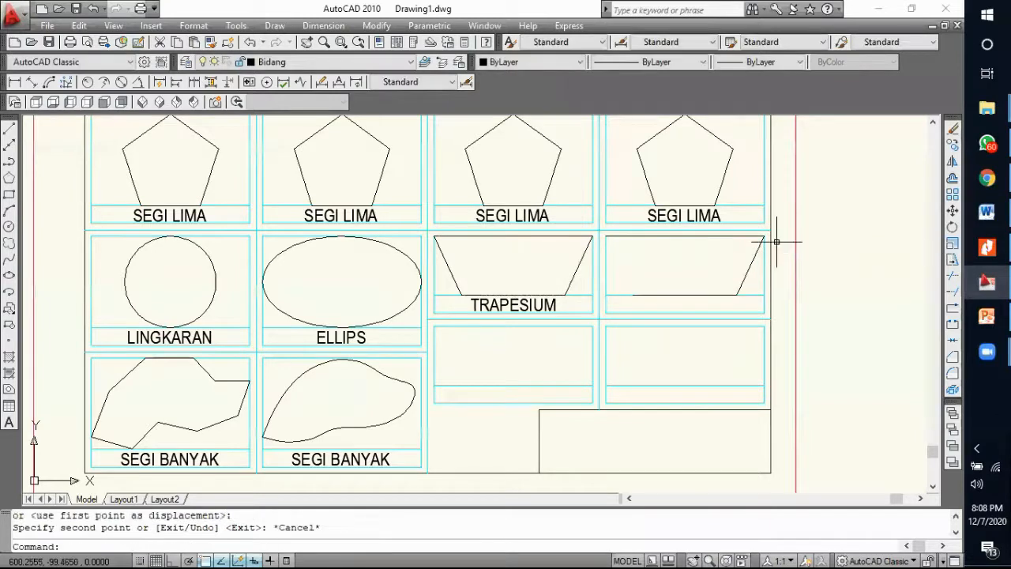
Step: Copy the new figure's slanted side from its lower endpoint to the left end of the frame's caption line
click(752, 266)
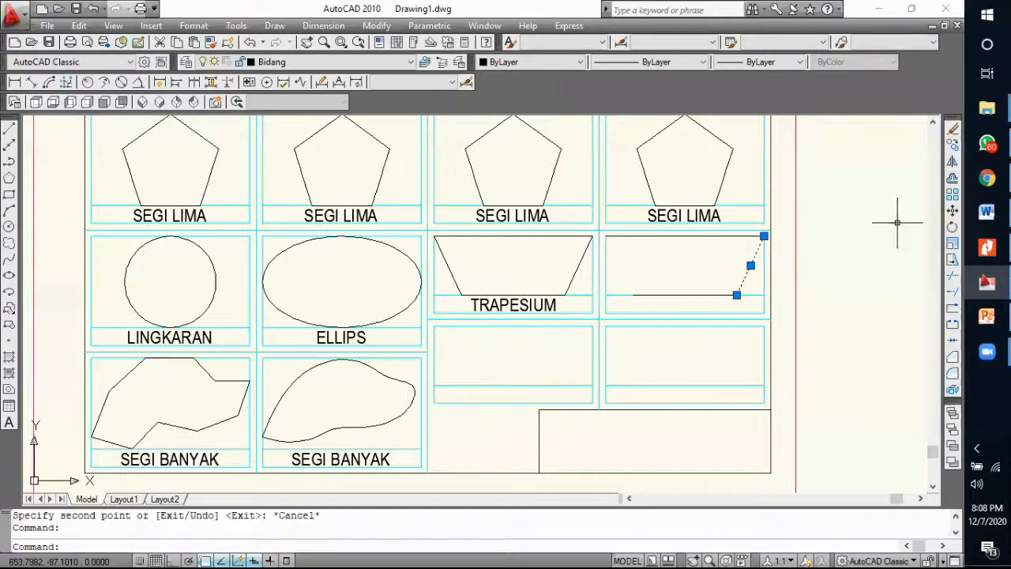
click(951, 151)
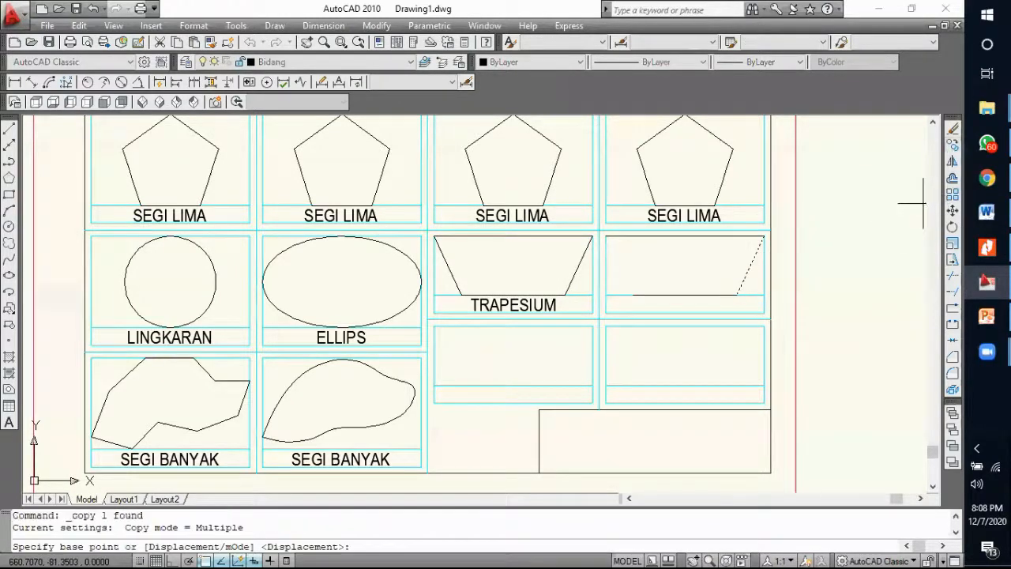
click(735, 295)
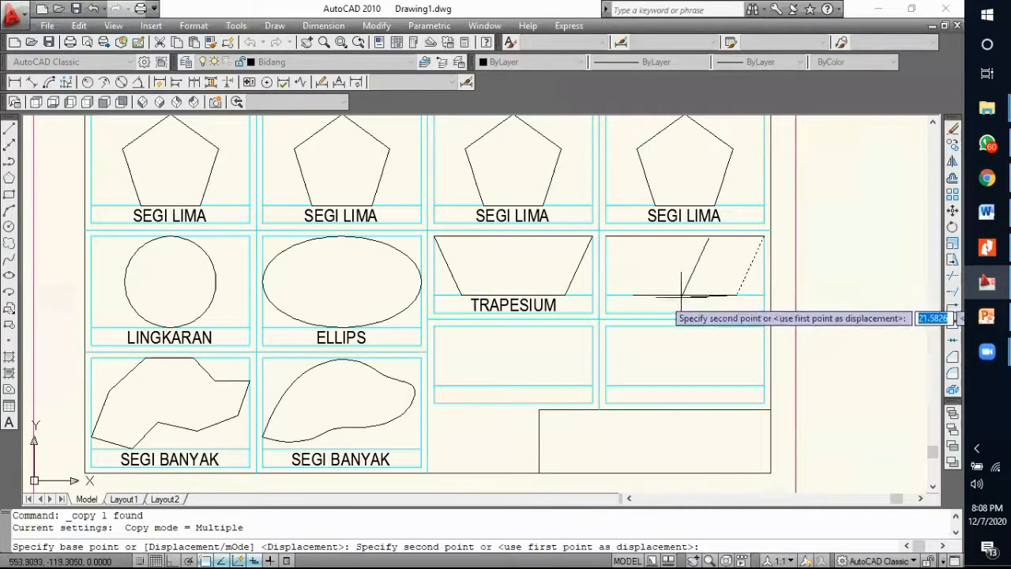
click(605, 295)
key(Return)
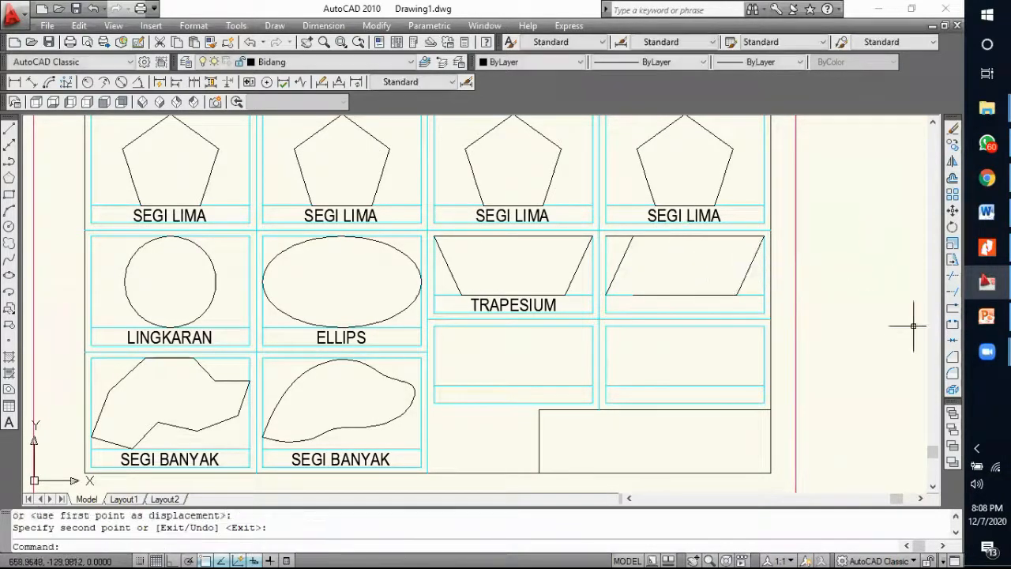
Step: Trim the part of the top edge that projects left of the copied slanted side
click(952, 278)
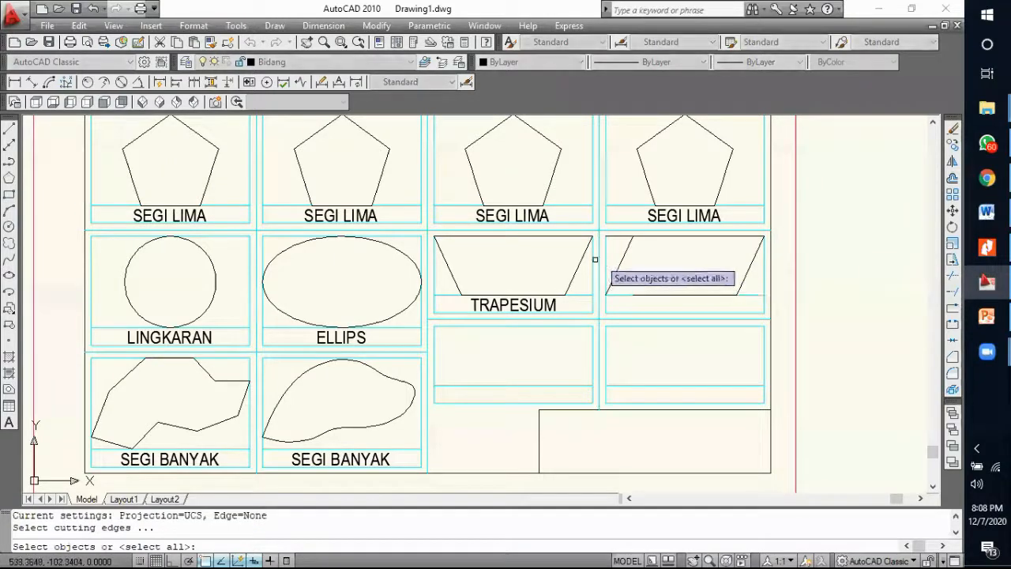
click(623, 254)
key(Return)
click(615, 236)
key(Return)
Step: Extend the parallelogram's bottom edge to meet its left slanted side
click(952, 294)
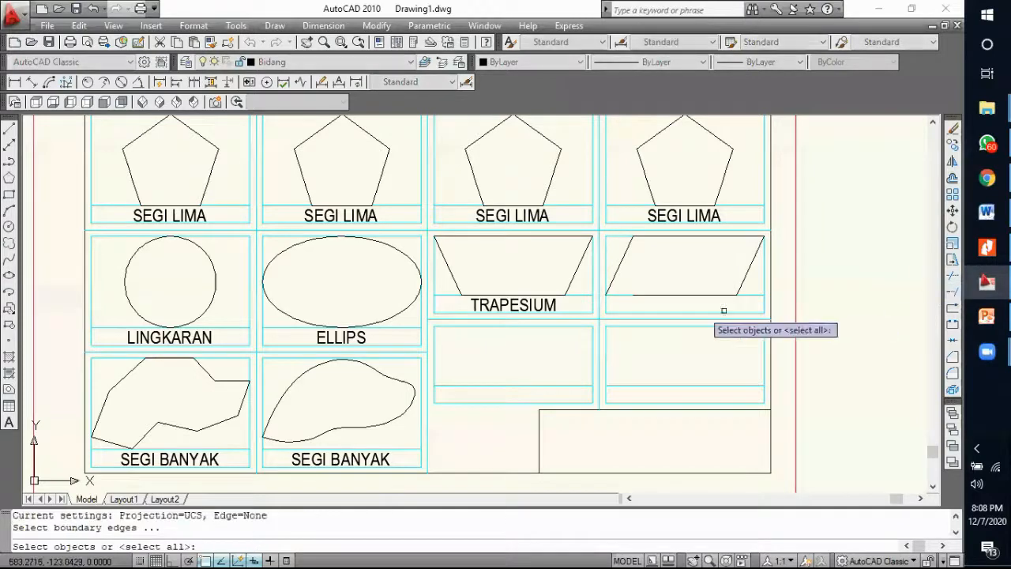
click(612, 280)
key(Return)
click(638, 293)
key(Escape)
Step: Copy the TRAPESIUM caption into the caption strip below the parallelogram, using the lower right corners of the frames as reference
click(573, 307)
click(539, 300)
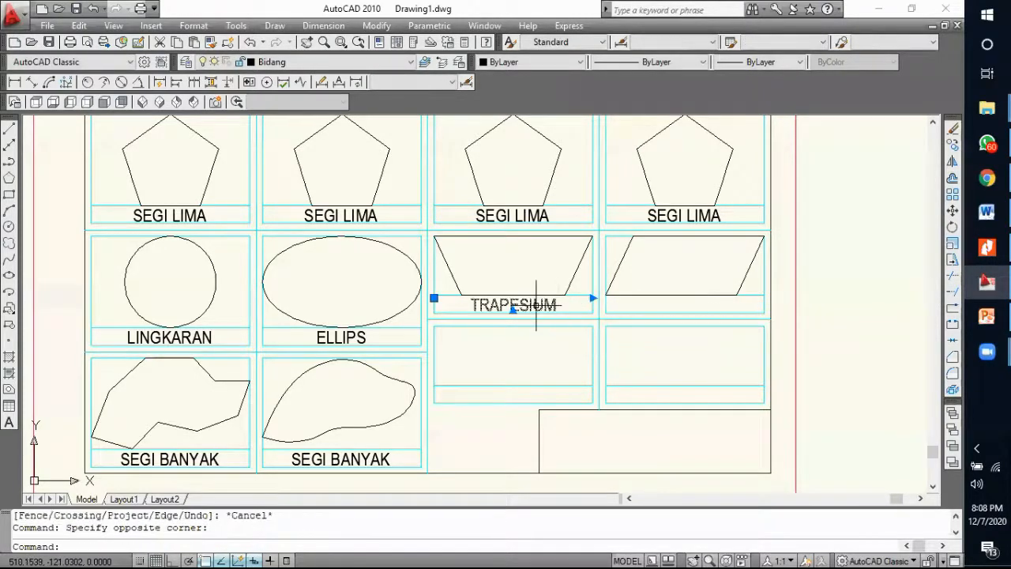
click(952, 145)
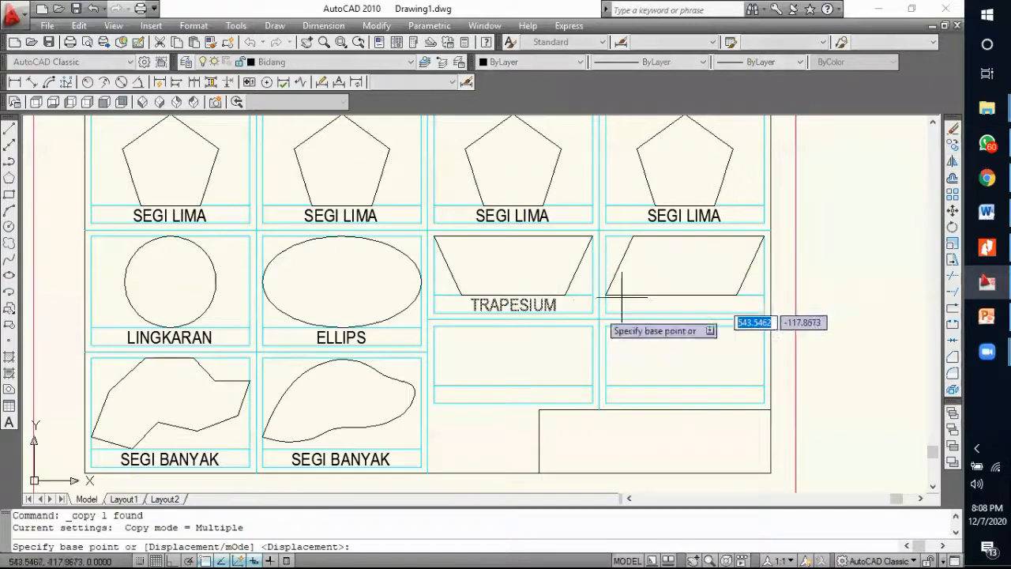
click(592, 311)
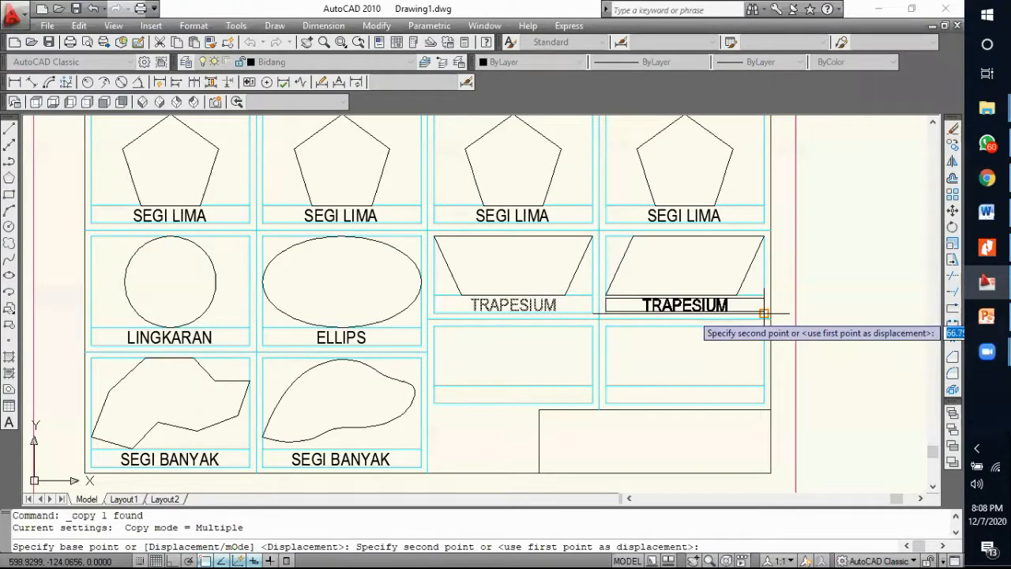
click(762, 314)
key(Escape)
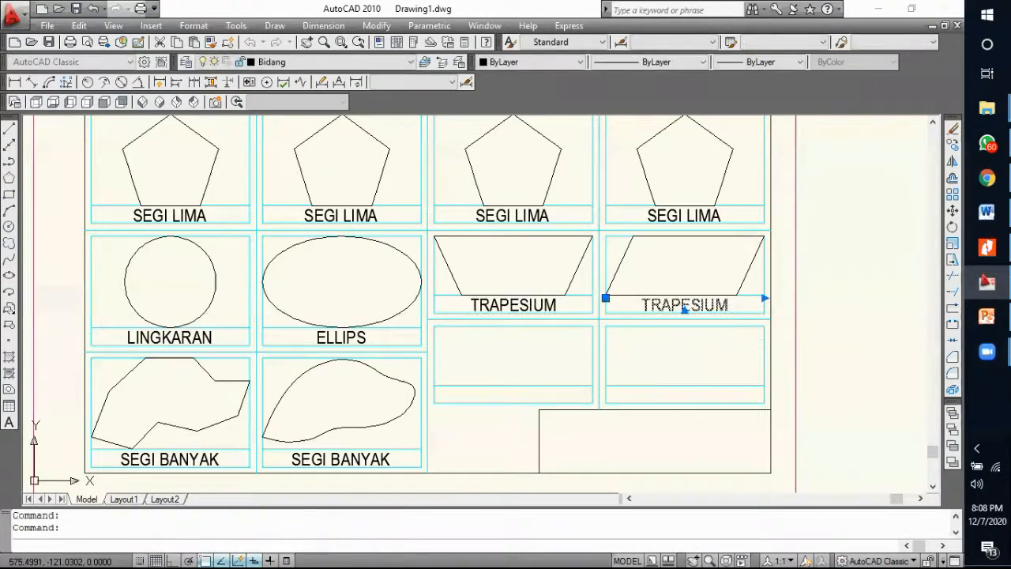
Step: Change the copied caption below the parallelogram to JAJARAN GENJANG
double_click(687, 305)
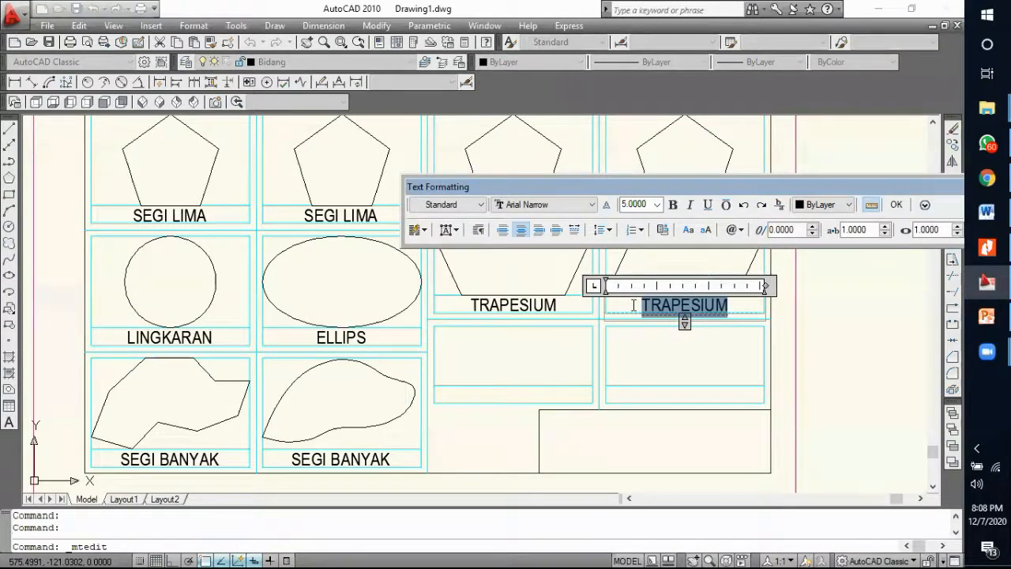
text(JAJARN)
key(BackSpace)
text(A)
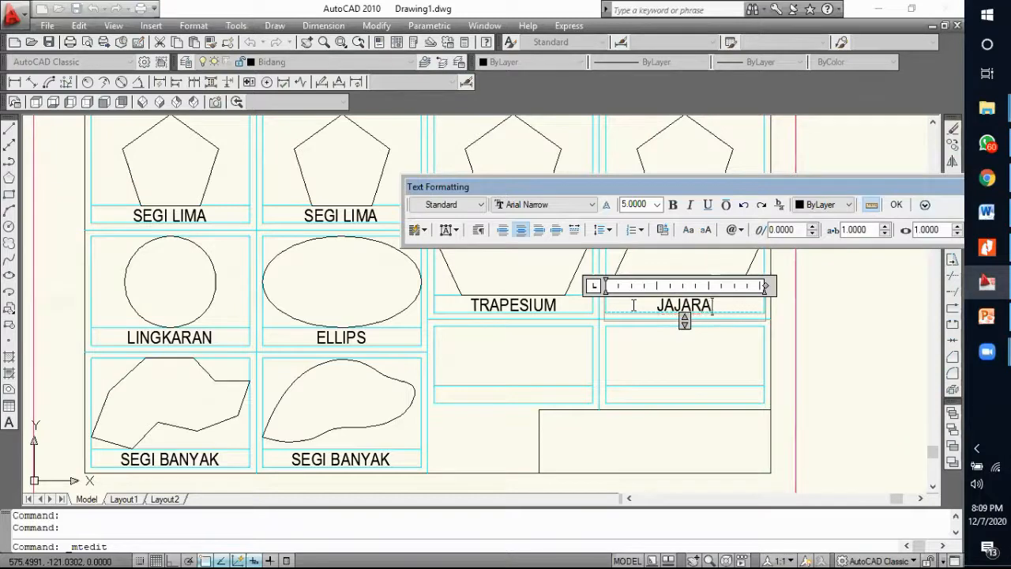
text(N GENJANG)
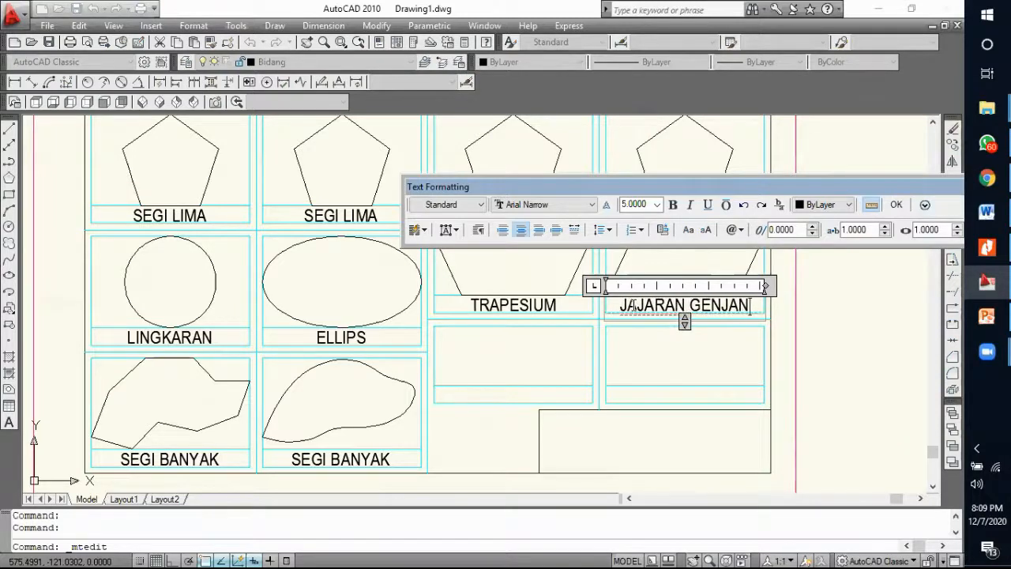
click(898, 204)
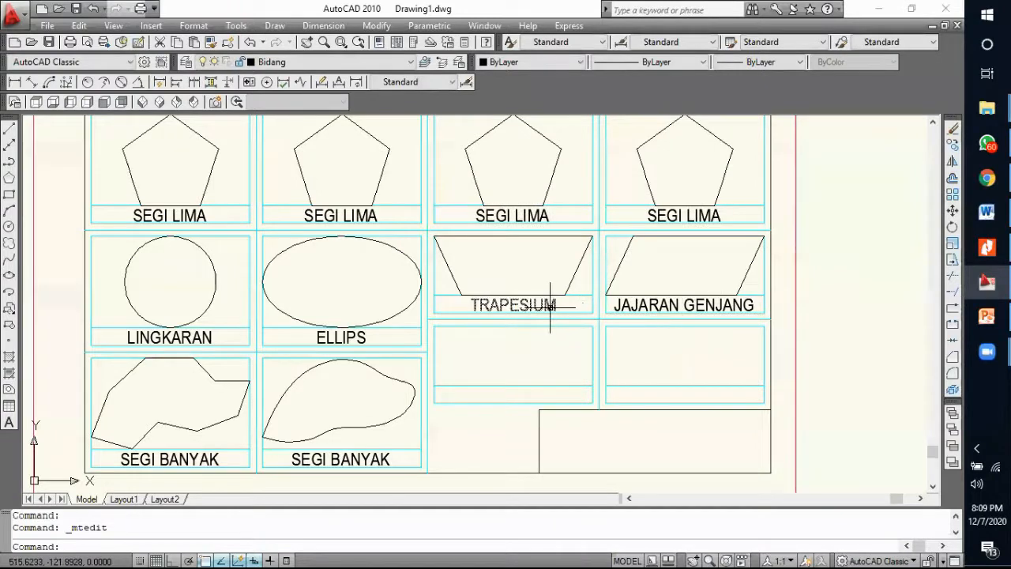
click(551, 305)
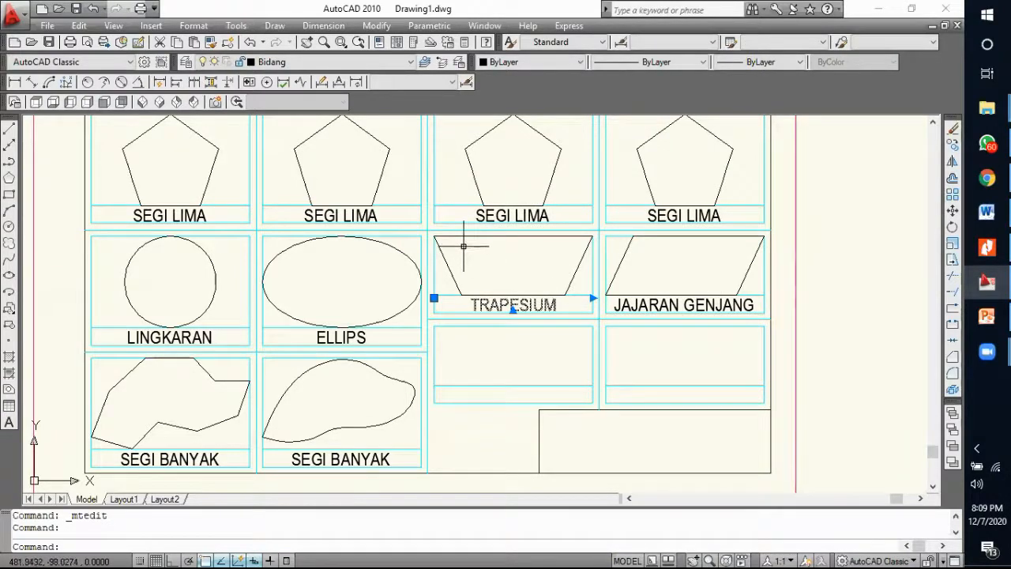
key(Escape)
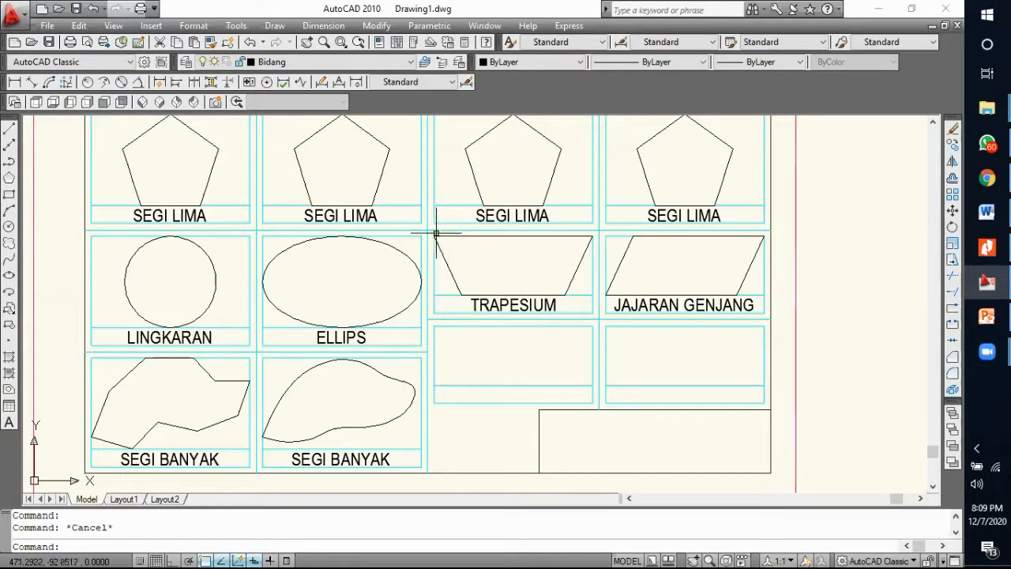
click(441, 236)
click(442, 252)
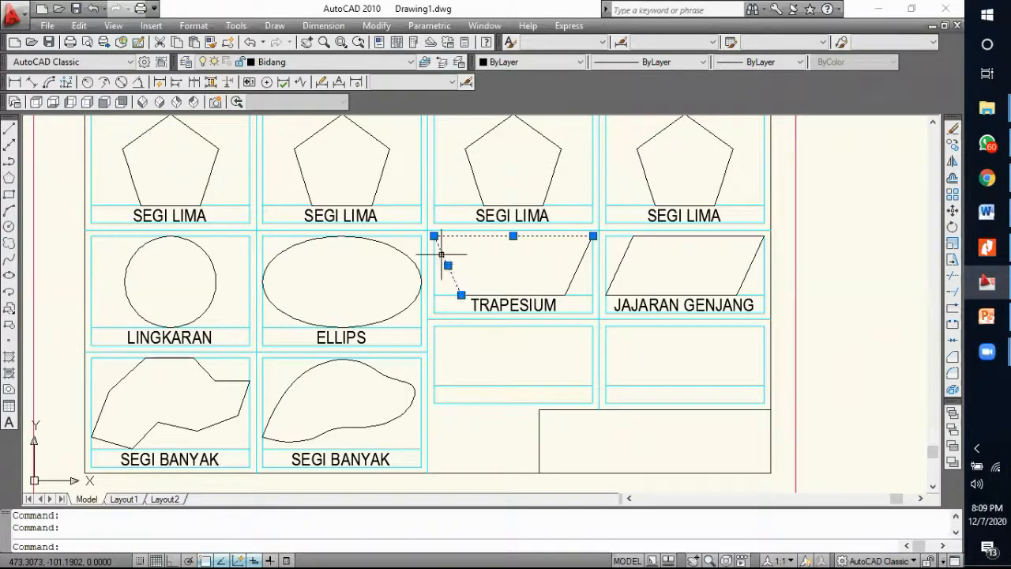
click(575, 278)
click(545, 300)
click(626, 306)
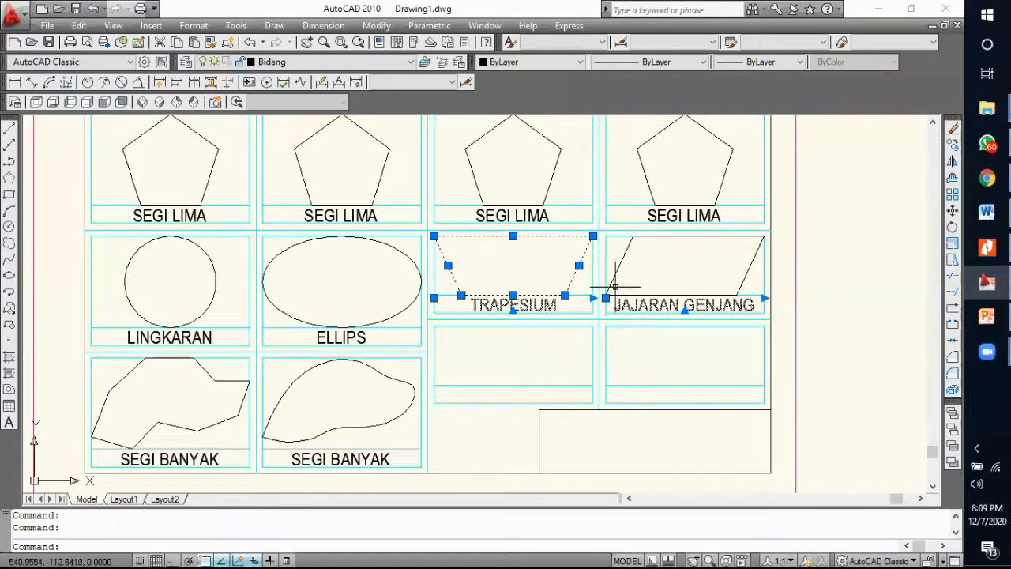
click(621, 292)
click(674, 232)
click(725, 264)
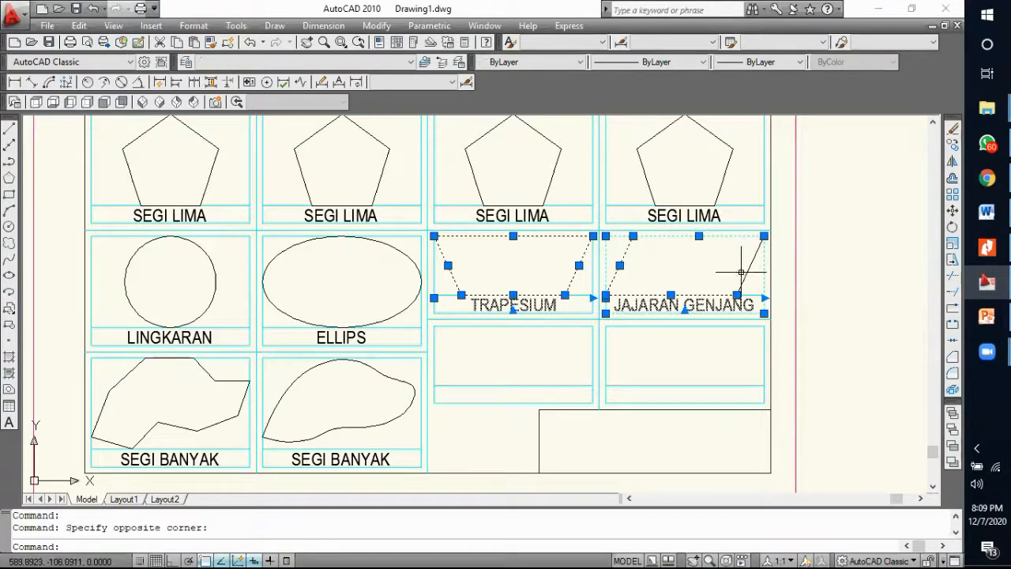
key(Escape)
click(746, 272)
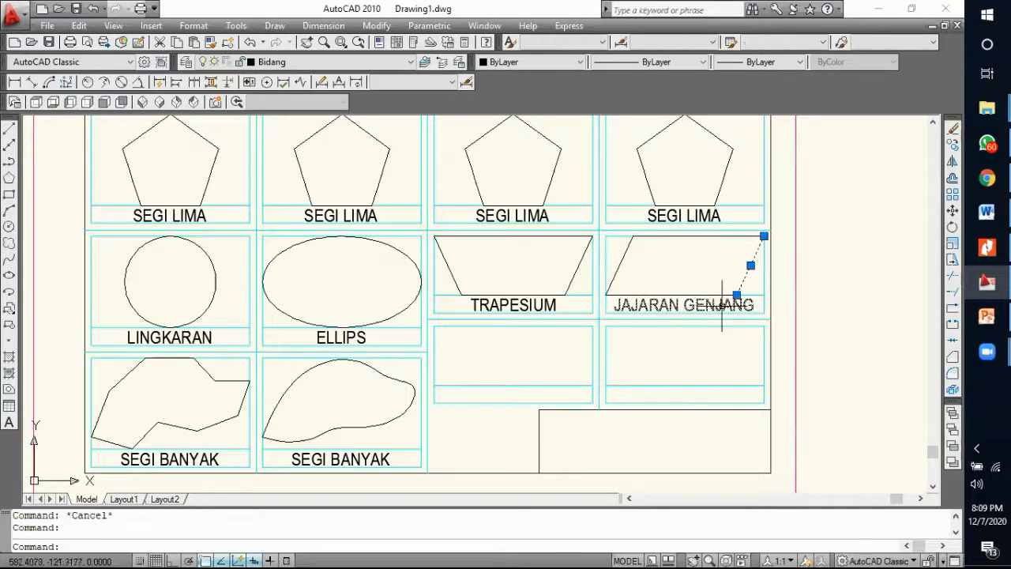
click(717, 295)
click(622, 259)
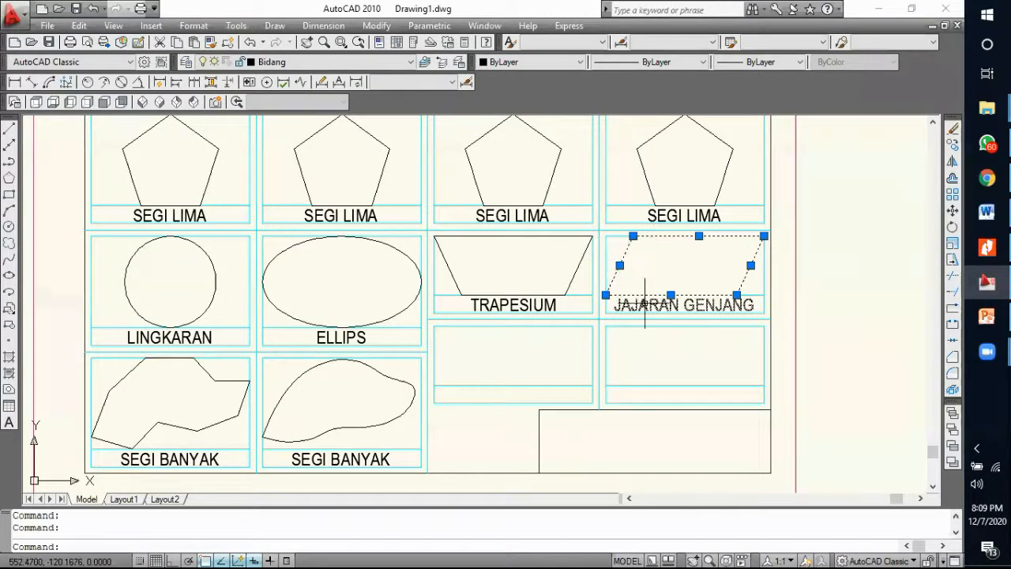
key(Escape)
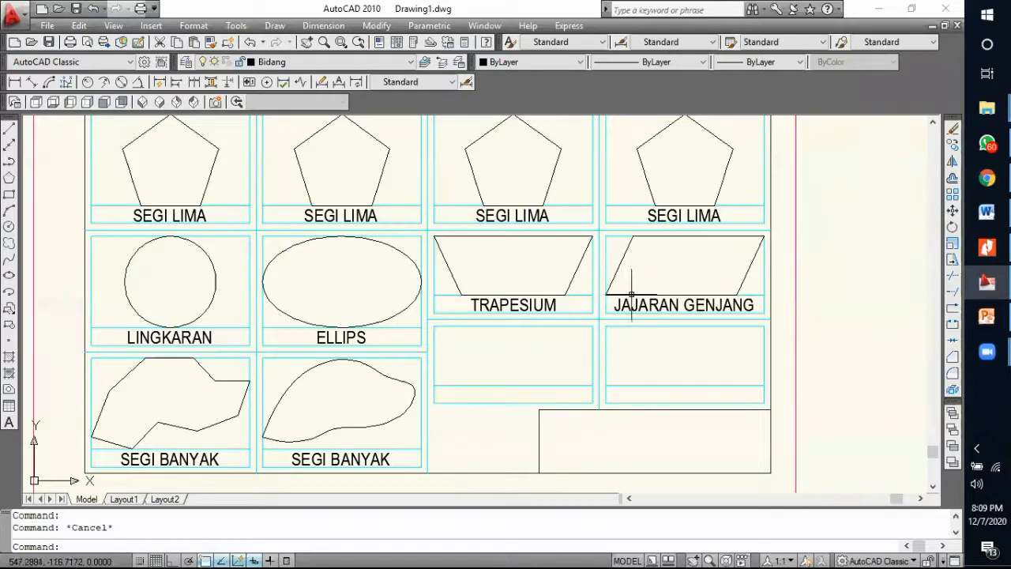
click(439, 246)
key(Escape)
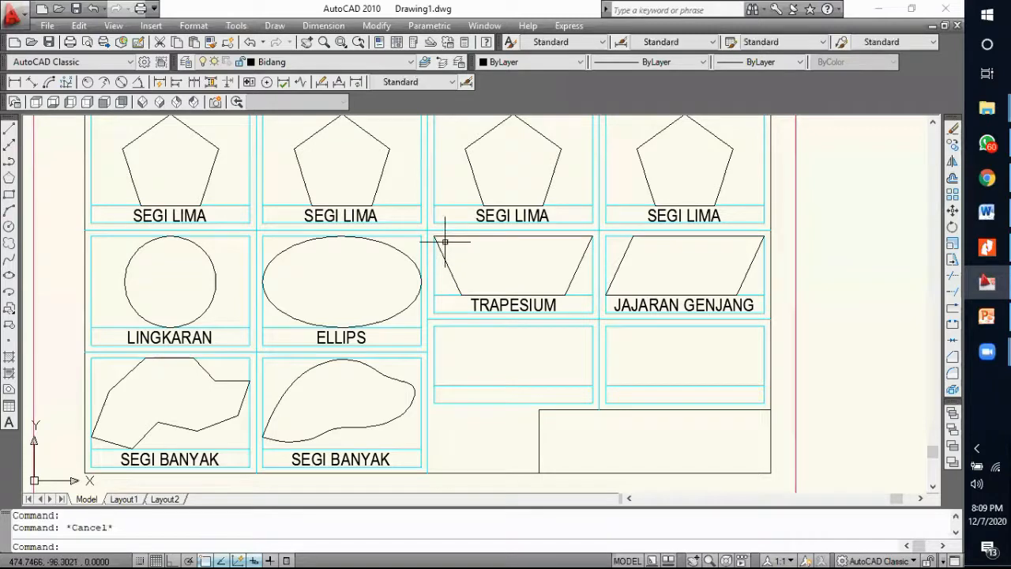
Step: Select the trapezoid and parallelogram frames with their contents and filter the selection with Quick Select to objects on layer Bidang
click(430, 226)
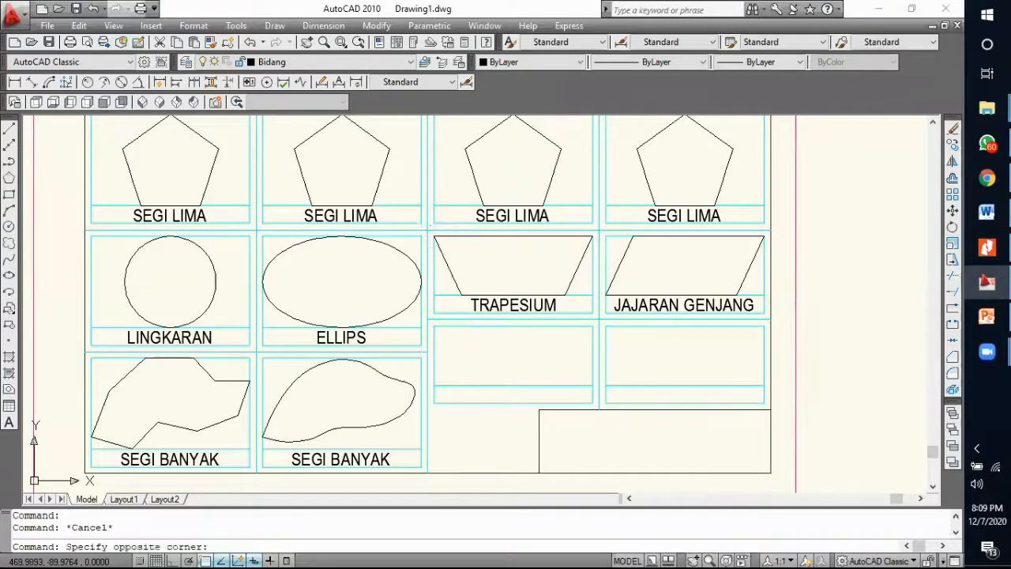
click(781, 344)
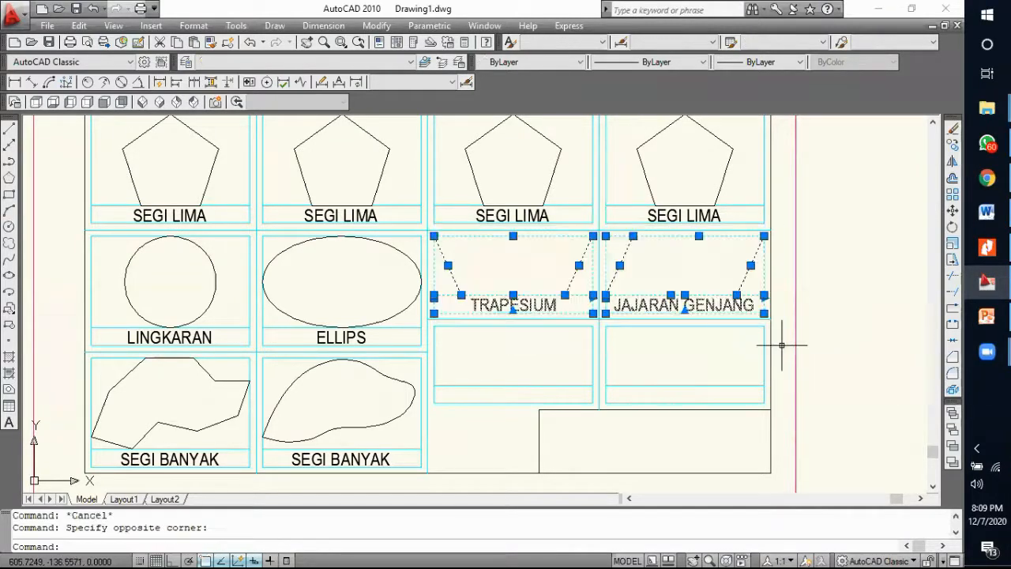
right_click(684, 310)
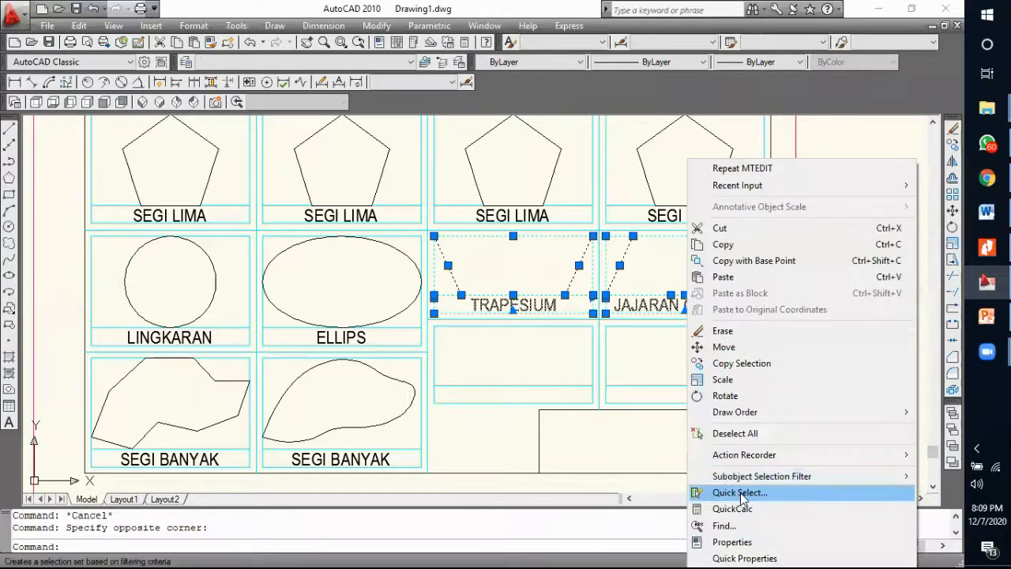
click(740, 492)
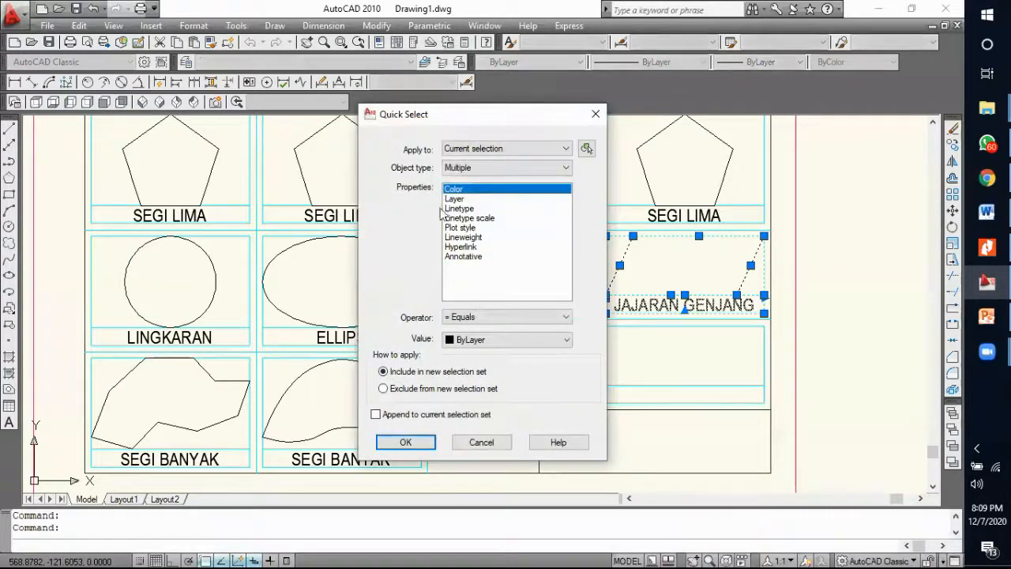
click(478, 169)
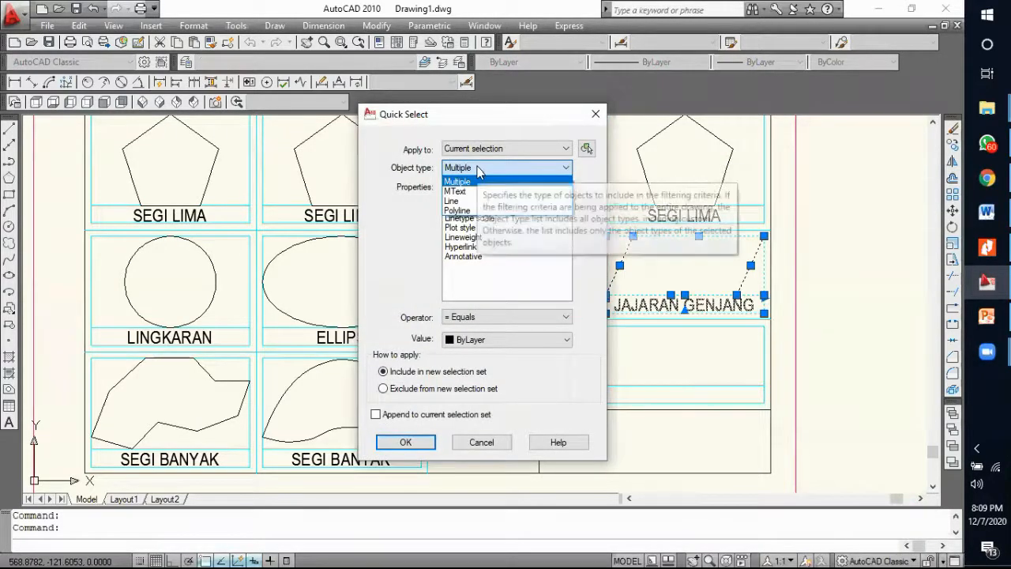
click(458, 182)
click(463, 198)
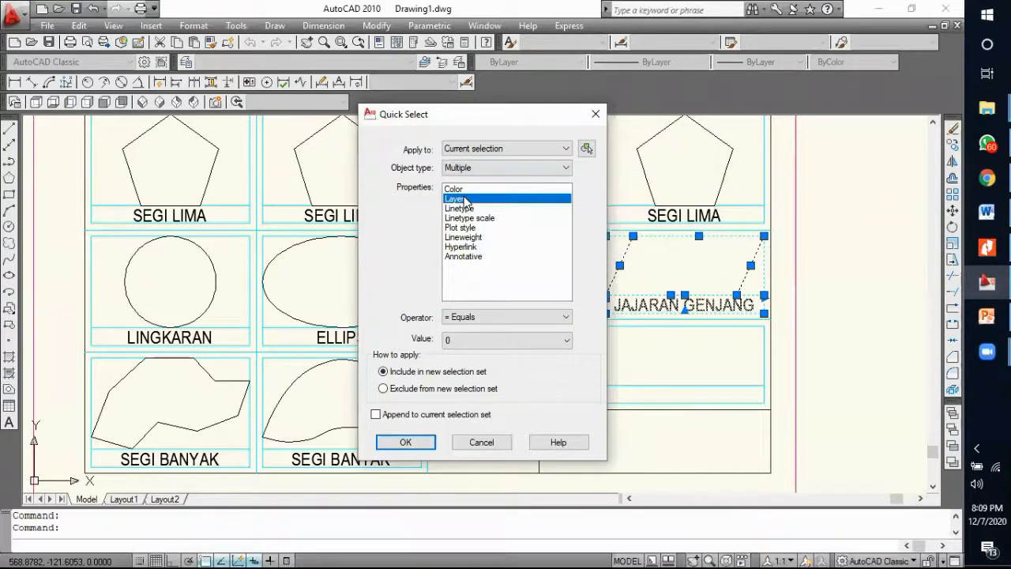
click(481, 338)
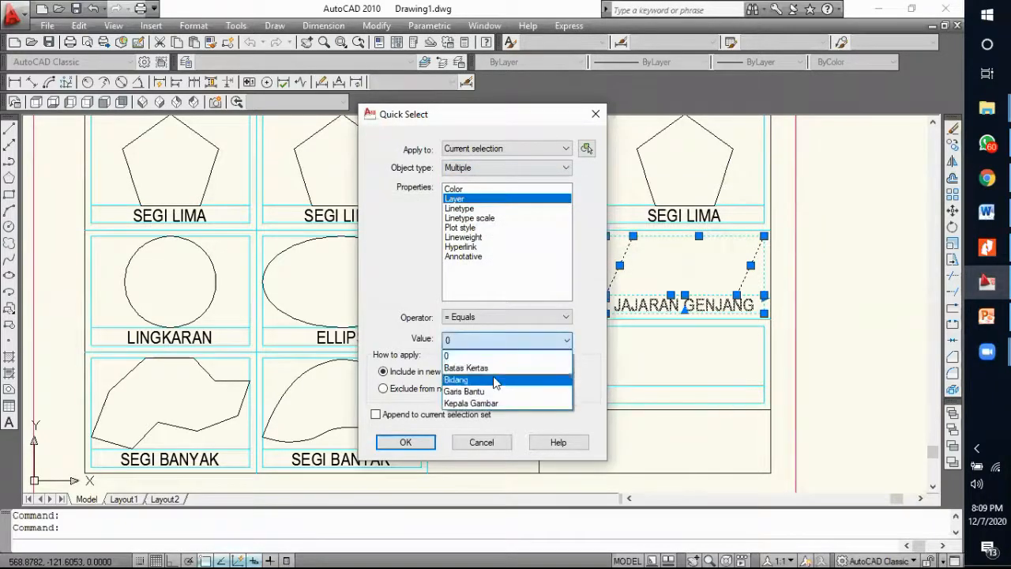
click(466, 379)
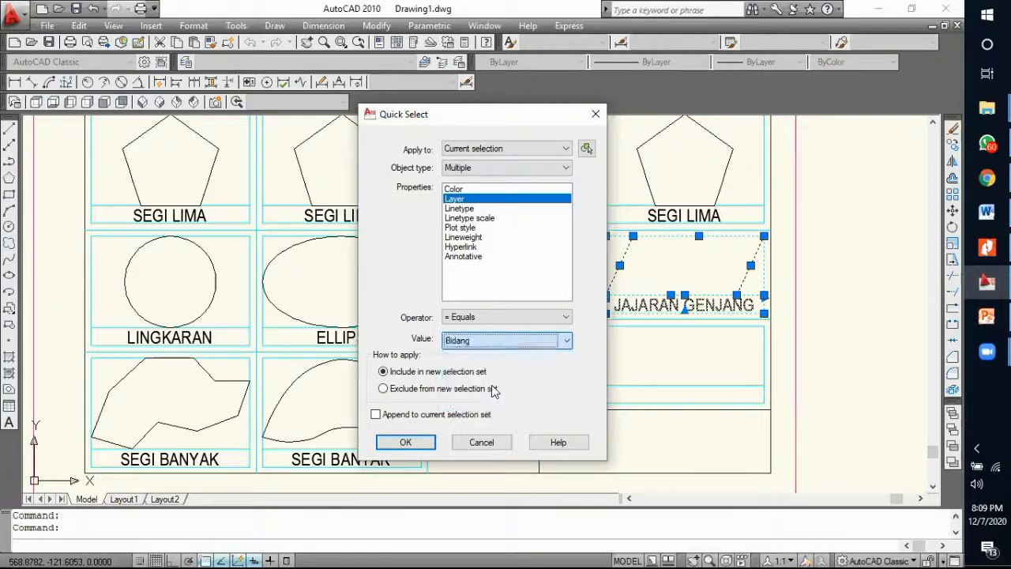
click(411, 441)
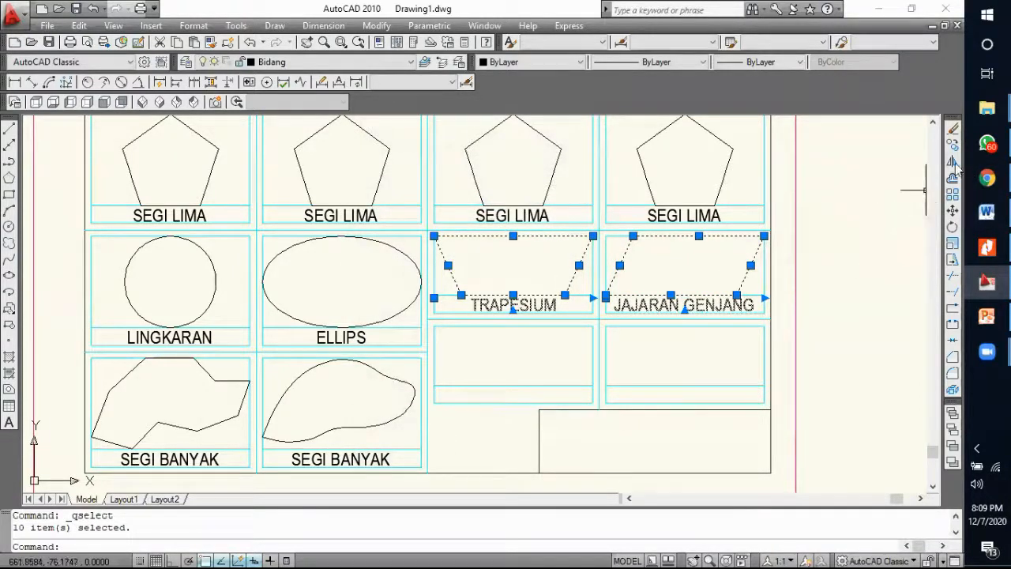
Step: Copy the selected trapezoid, parallelogram and captions into the two empty frames below, using the grid line intersections at the border as reference
click(770, 228)
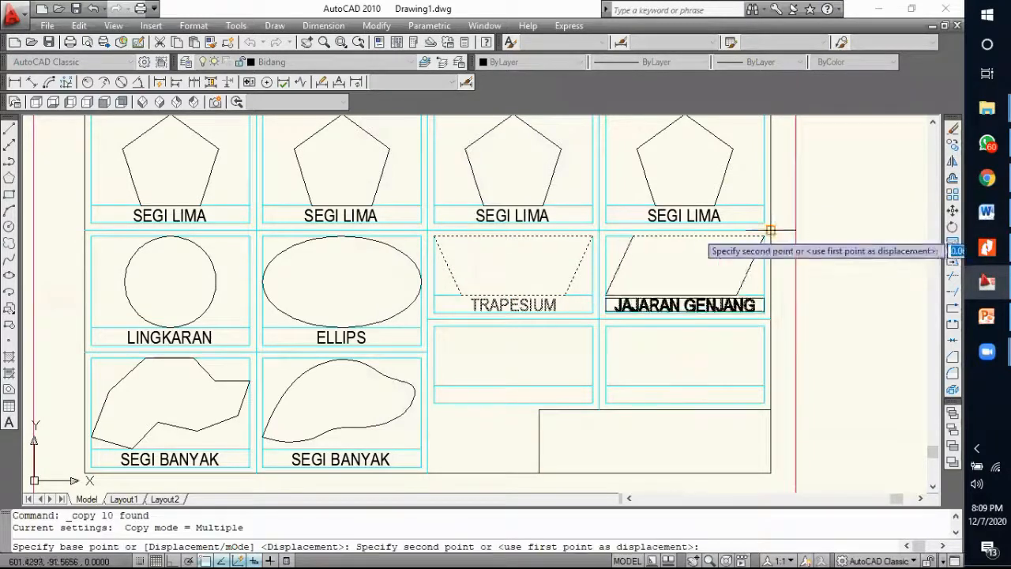
click(770, 319)
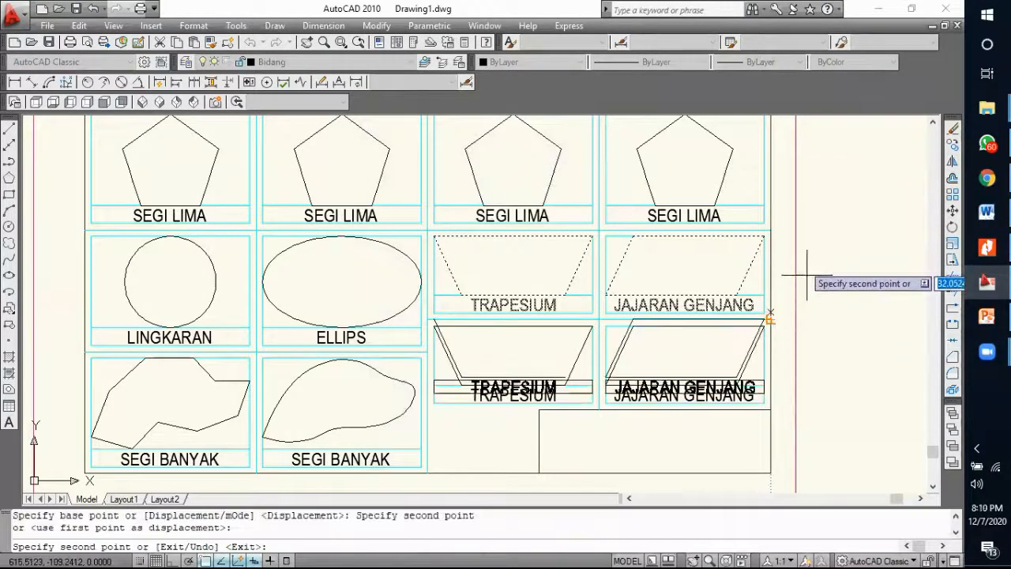
key(Escape)
Step: Turn off the Garis Bantu layer to hide the guide lines across the sheet
scroll(632, 277, down, 4)
scroll(616, 277, up, 4)
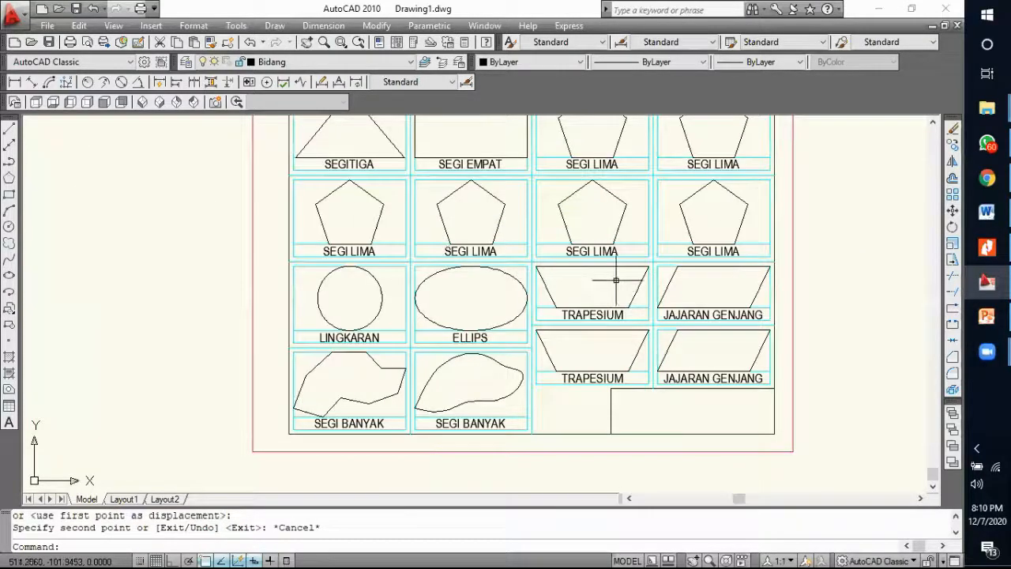
scroll(580, 332, down, 1)
scroll(575, 316, down, 2)
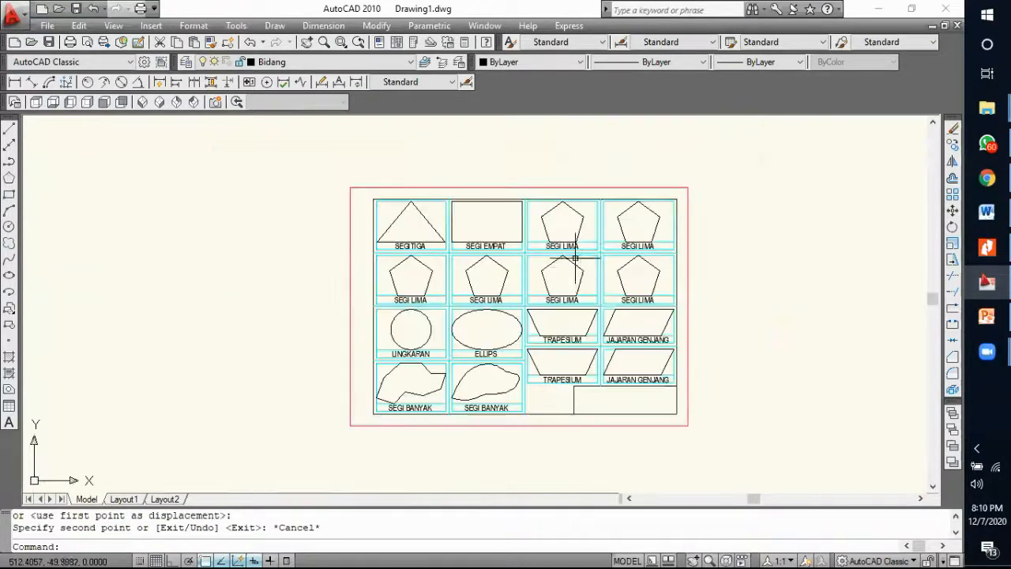
scroll(569, 288, up, 2)
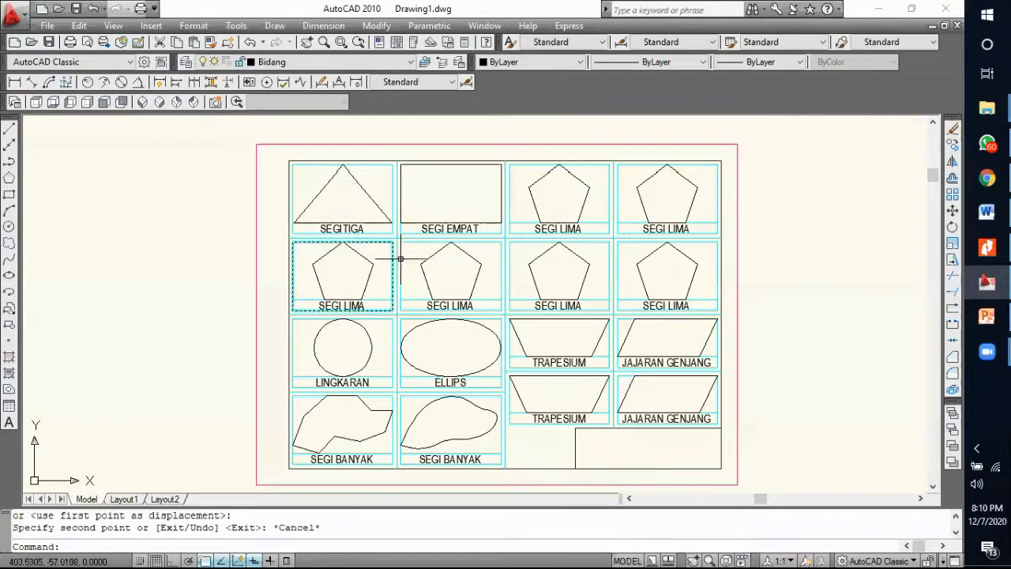
click(332, 62)
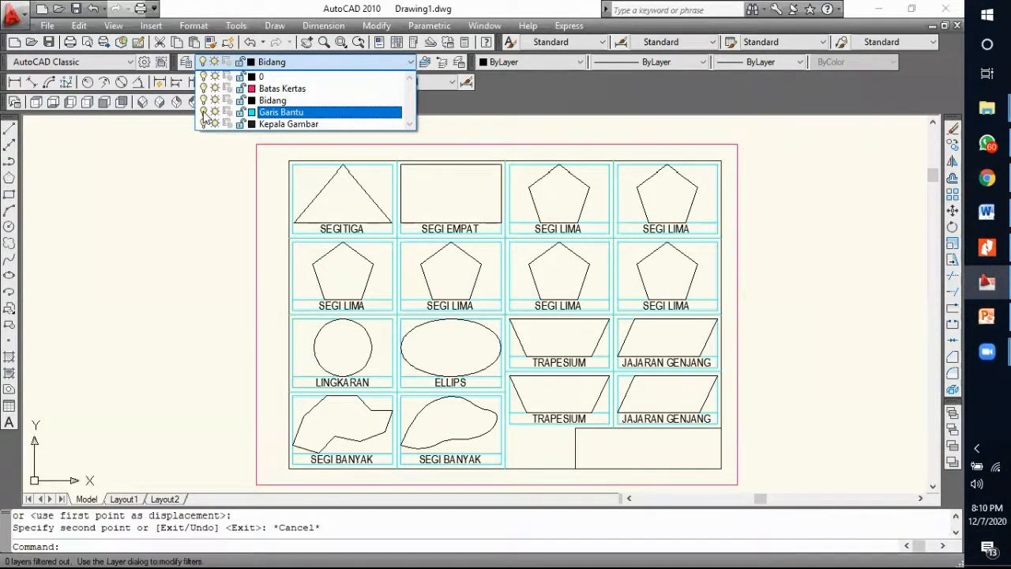
click(214, 218)
middle_drag(740, 340, 653, 332)
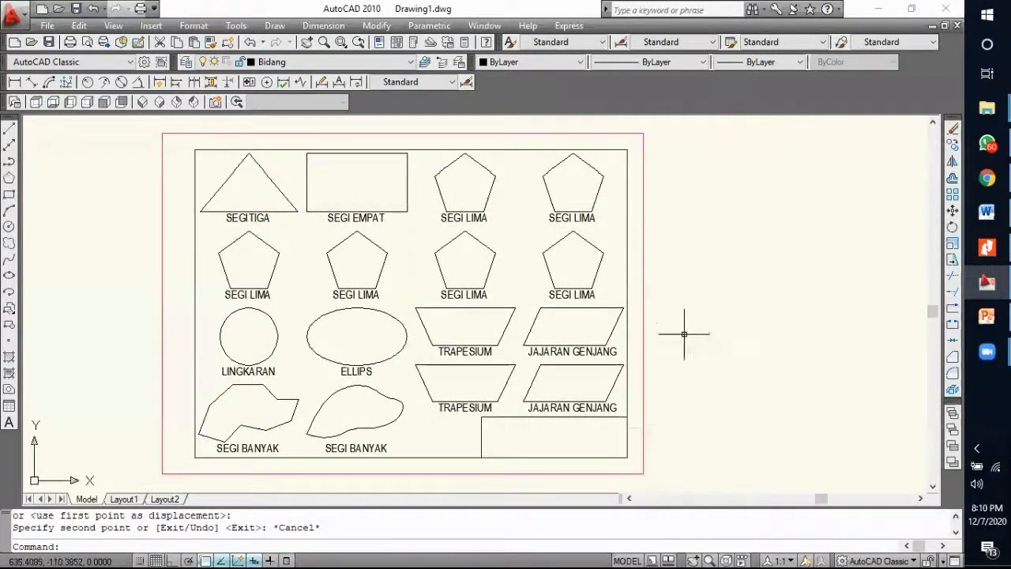
scroll(683, 322, down, 4)
scroll(680, 330, up, 3)
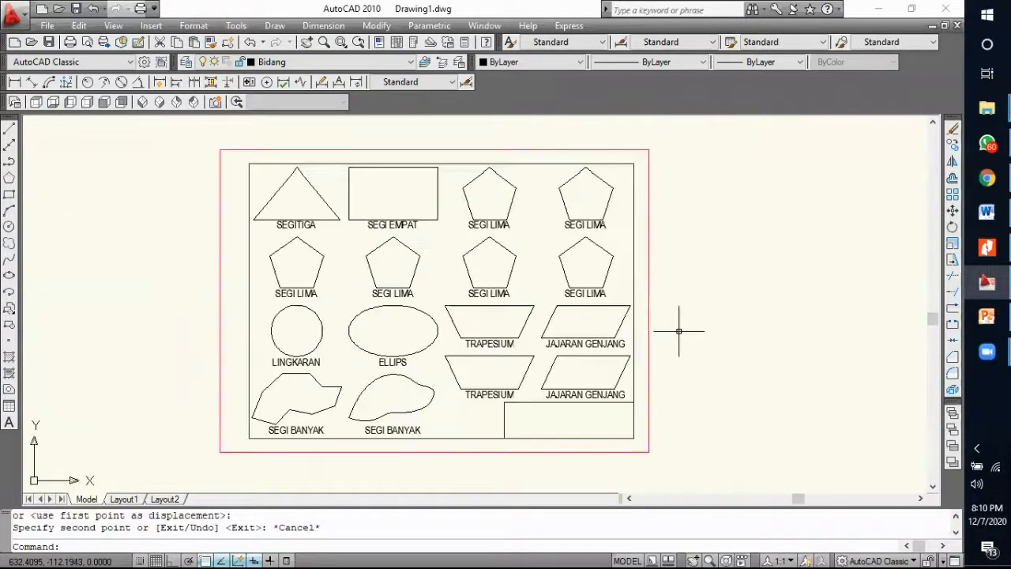
Step: Start saving the drawing and browse to the TRKJJ folder inside POLINELA on the DATA (D:) drive
click(49, 42)
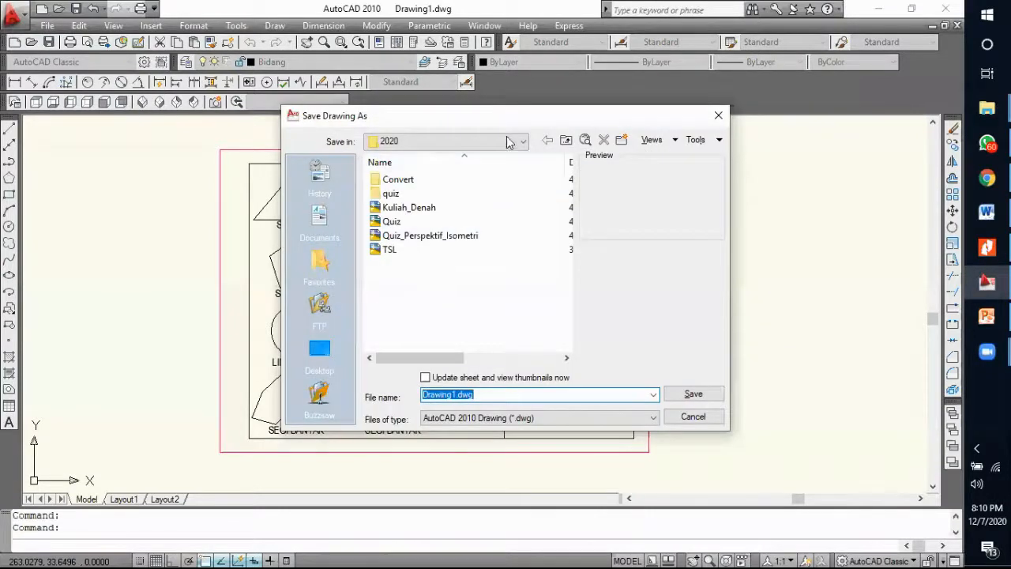
click(505, 139)
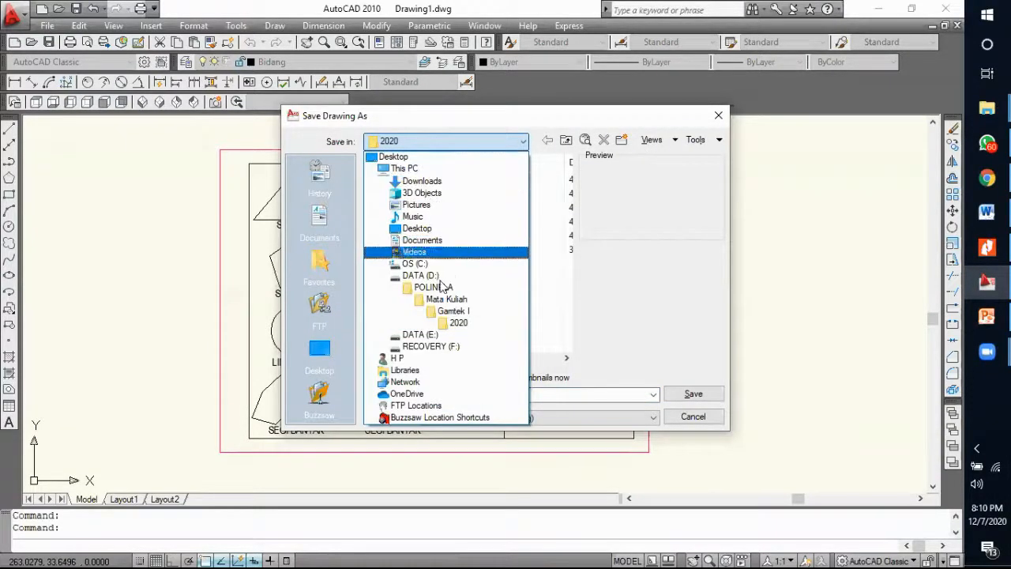
click(419, 272)
scroll(430, 298, down, 2)
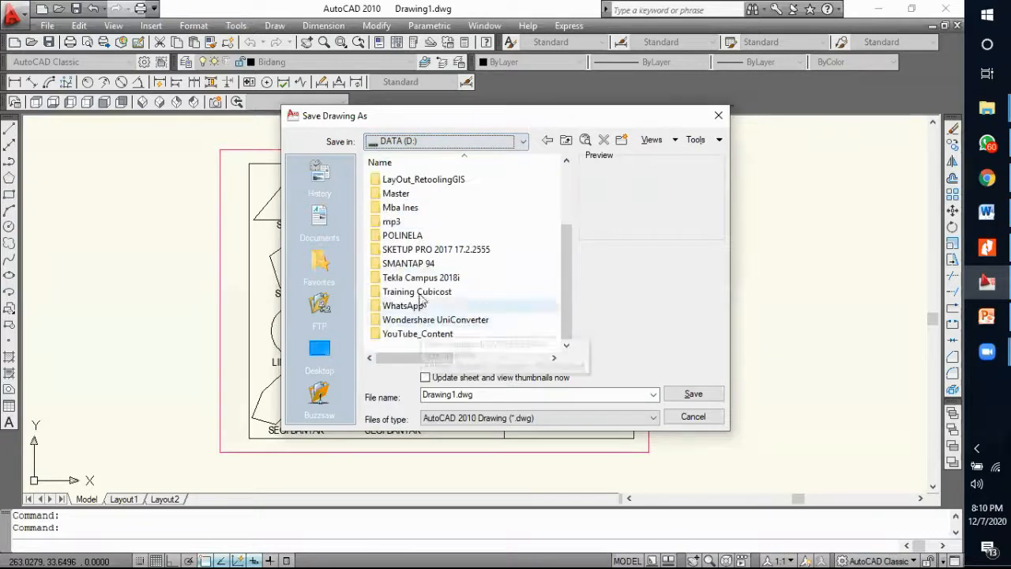
click(415, 237)
double_click(416, 237)
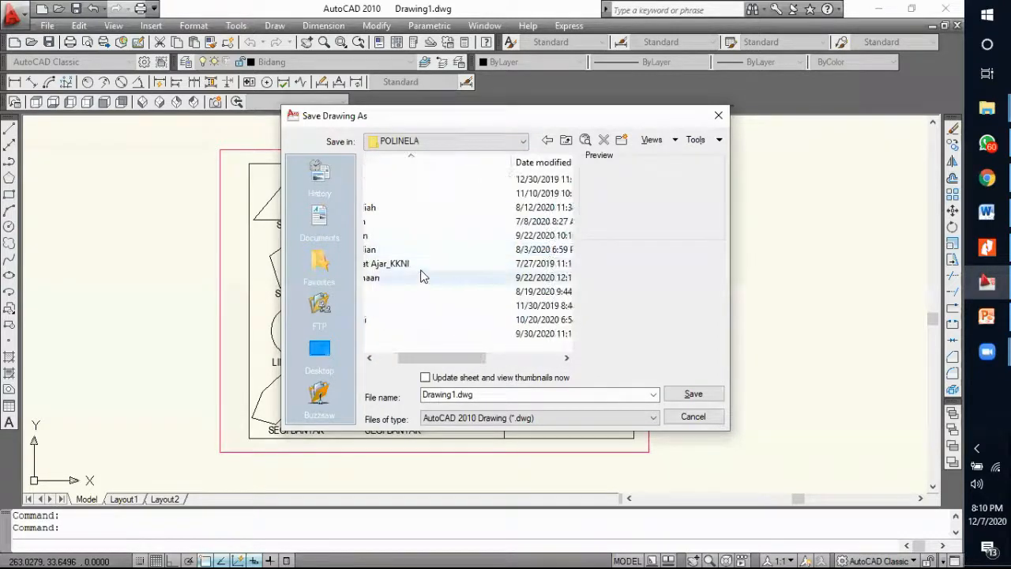
double_click(394, 333)
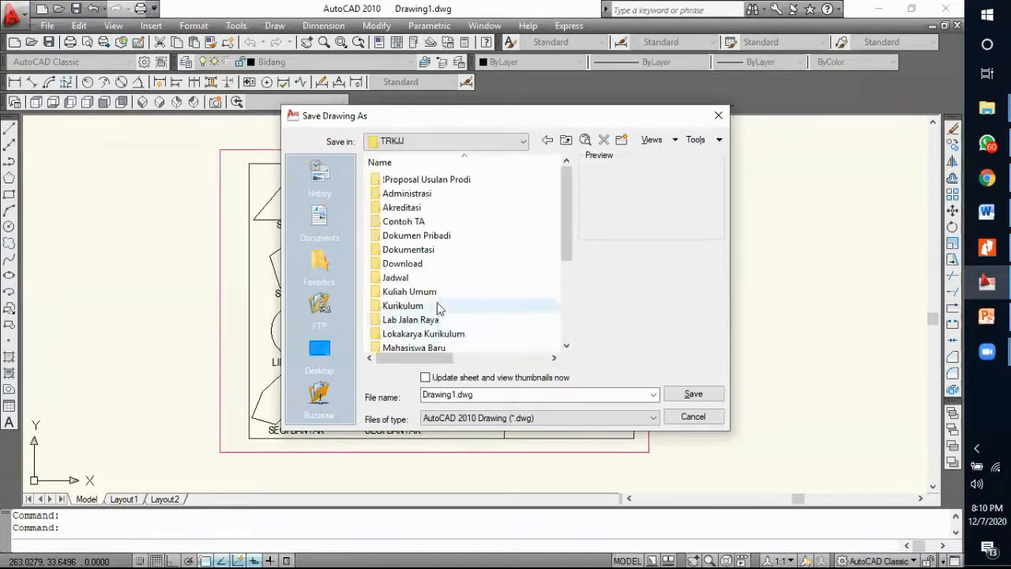
Step: Save the drawing as Menggambar Ruang in the Mata Kuliah\Ganjil\Gambar Teknik folder
scroll(450, 304, down, 3)
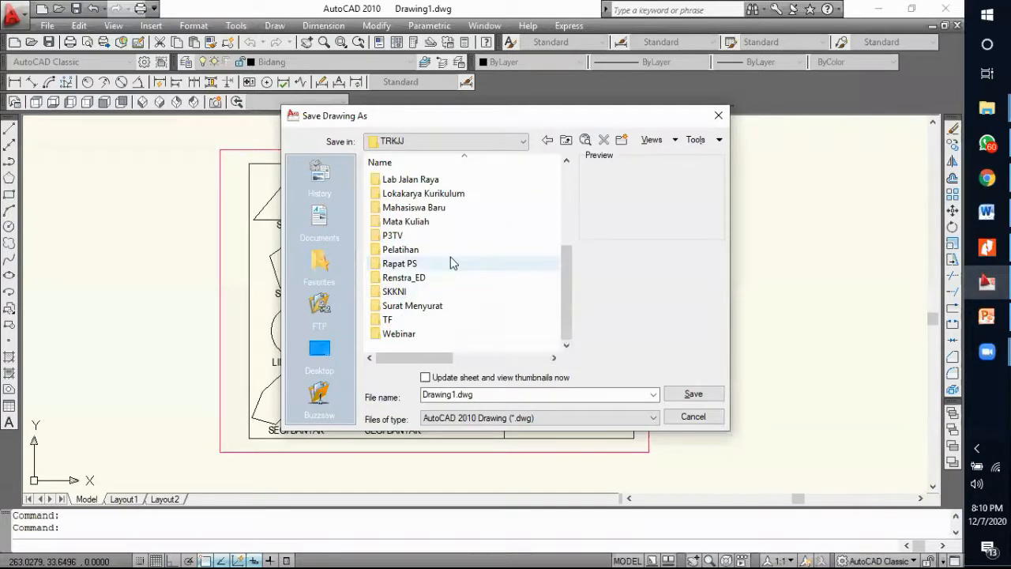
scroll(450, 256, up, 3)
scroll(450, 256, down, 1)
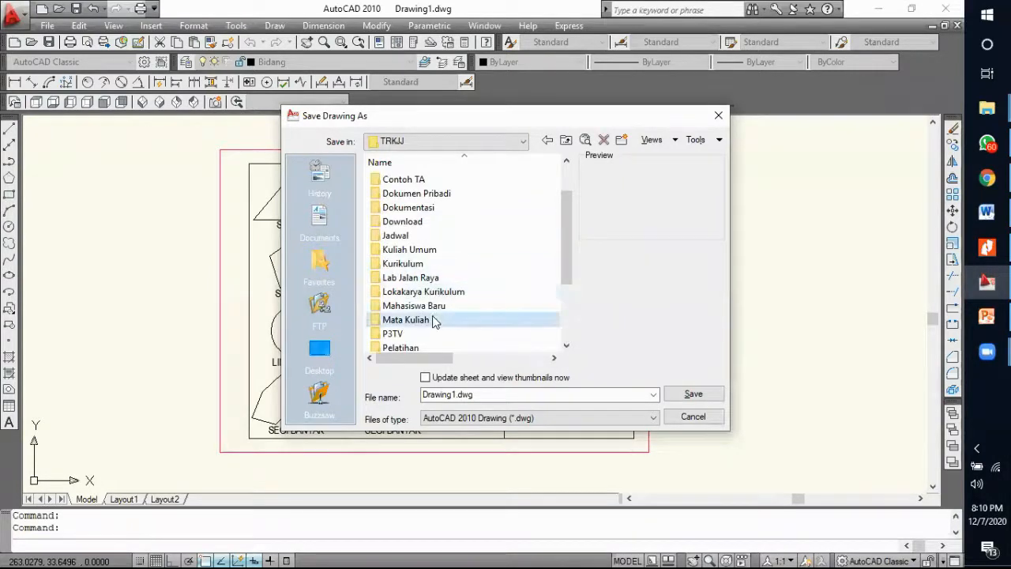
double_click(433, 320)
double_click(429, 265)
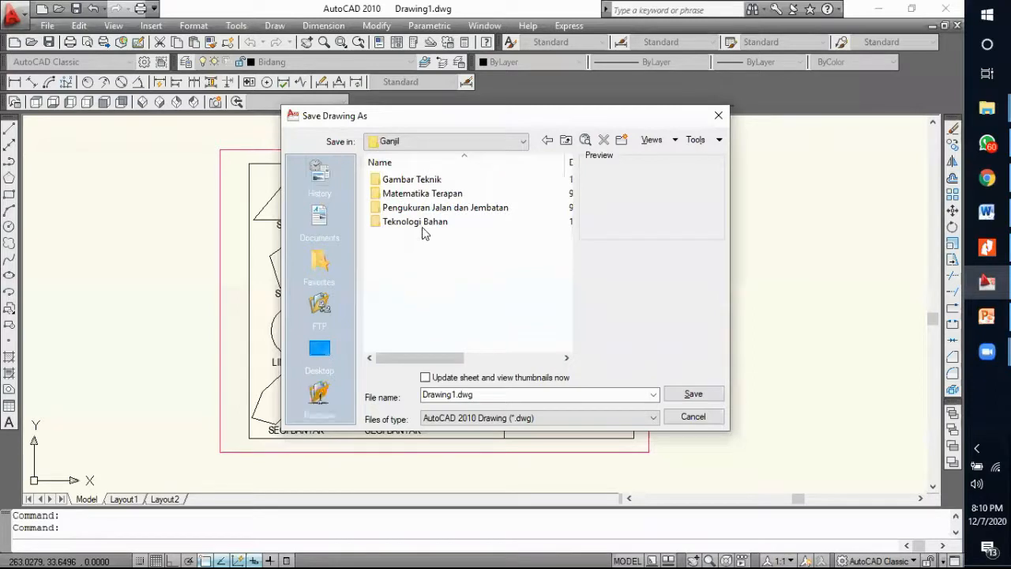
double_click(427, 182)
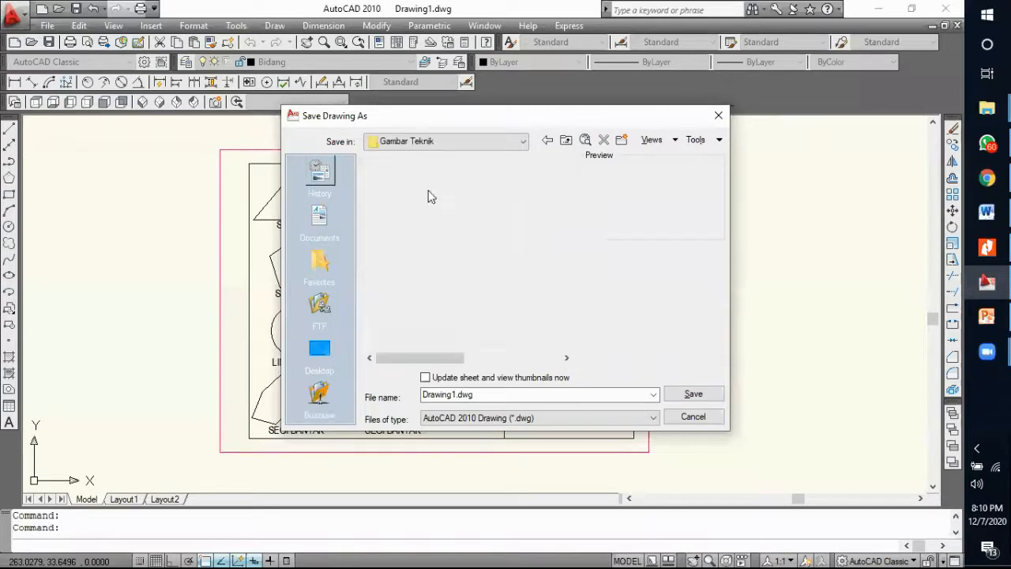
double_click(478, 394)
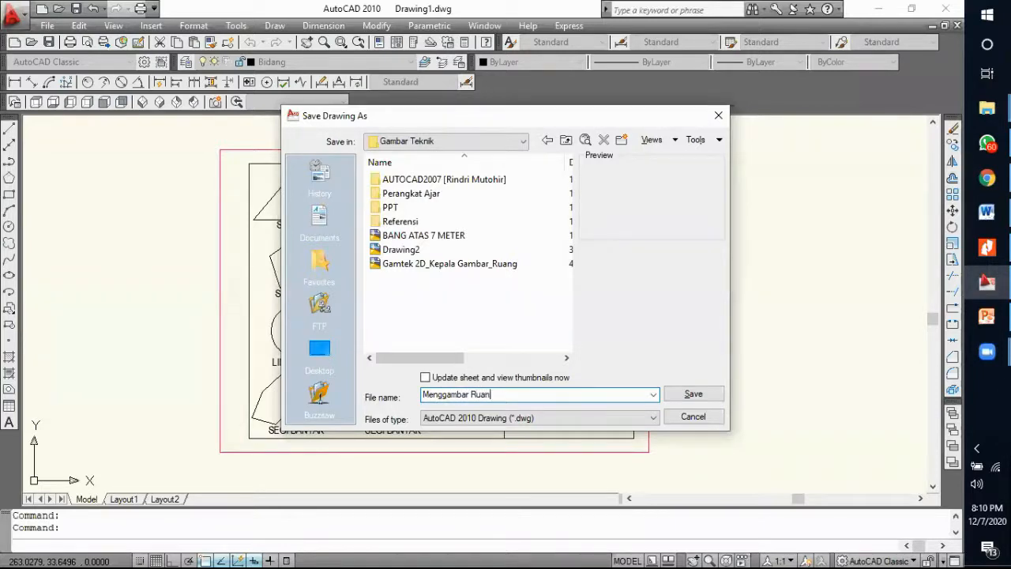
key(Return)
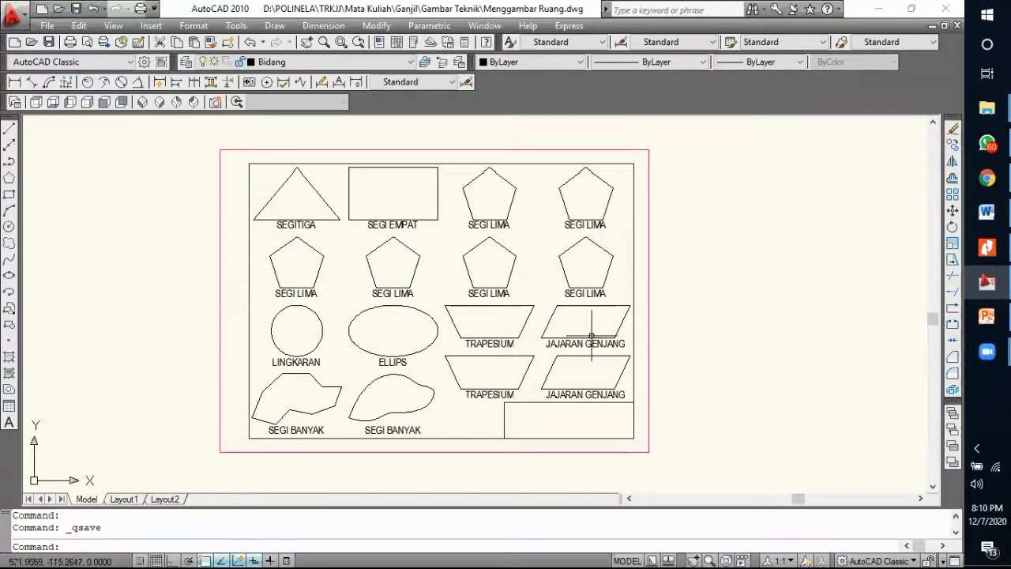
scroll(395, 221, up, 3)
scroll(403, 218, down, 2)
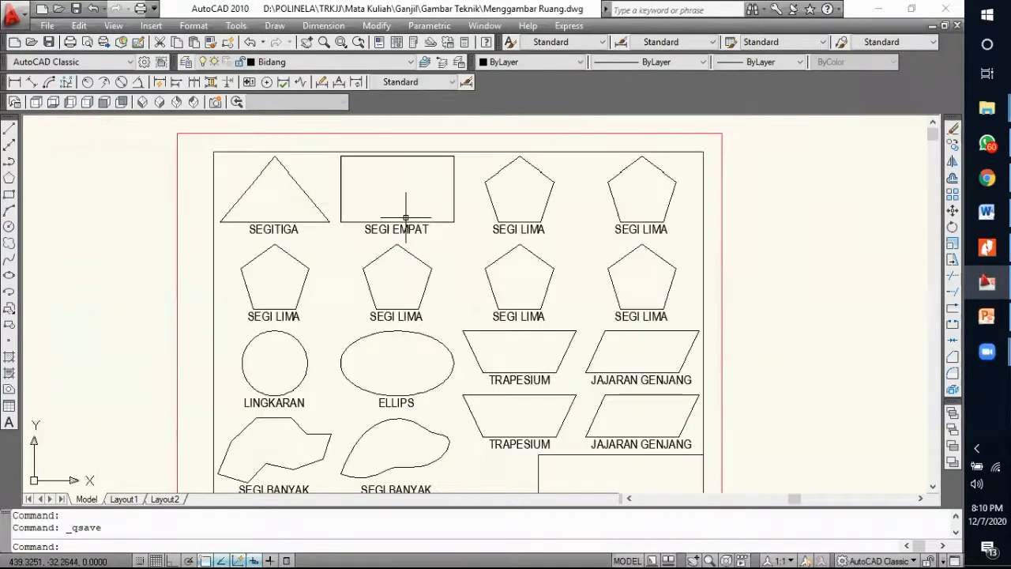
scroll(435, 212, down, 2)
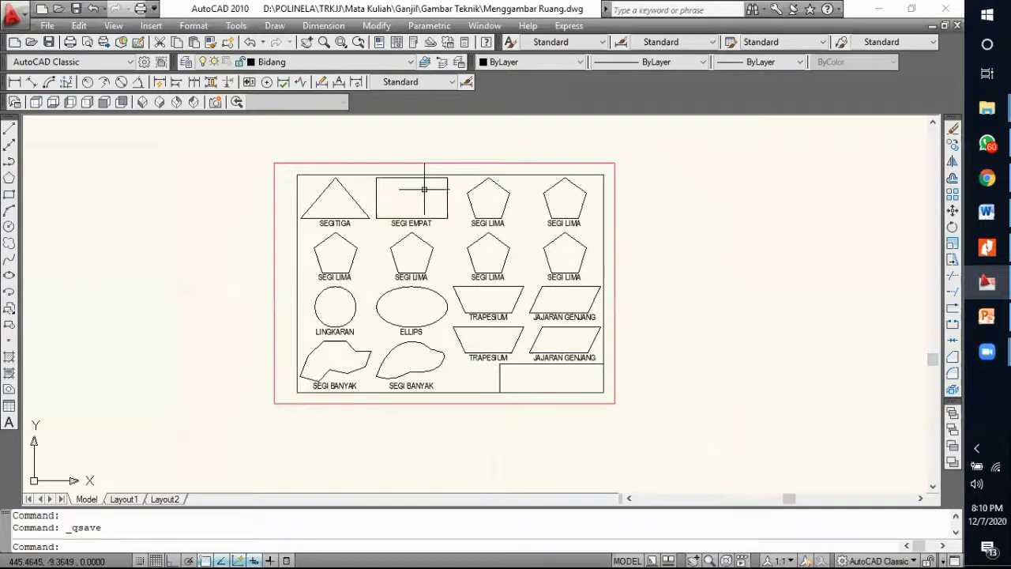
scroll(424, 190, up, 2)
scroll(431, 174, down, 2)
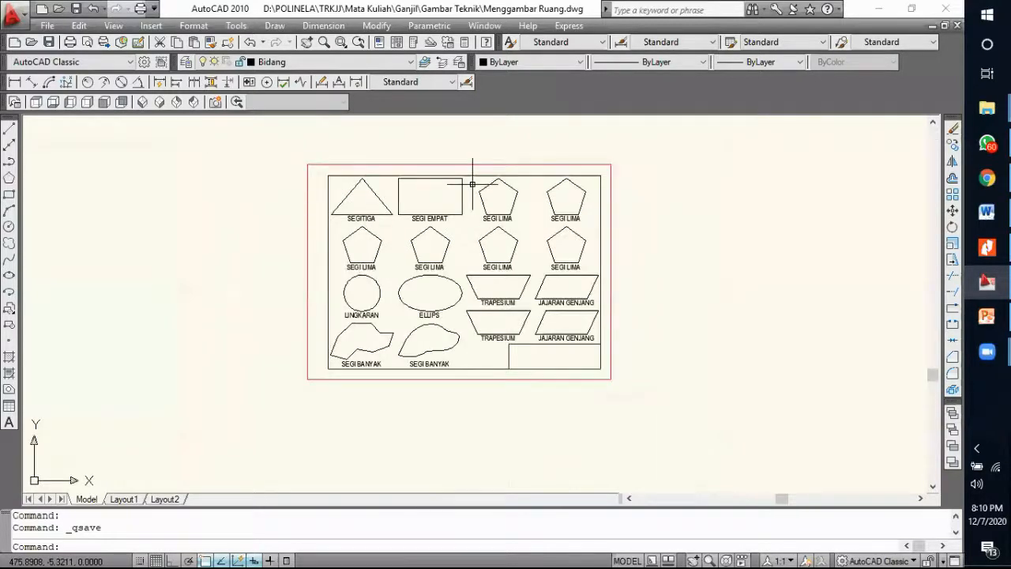
scroll(472, 184, up, 2)
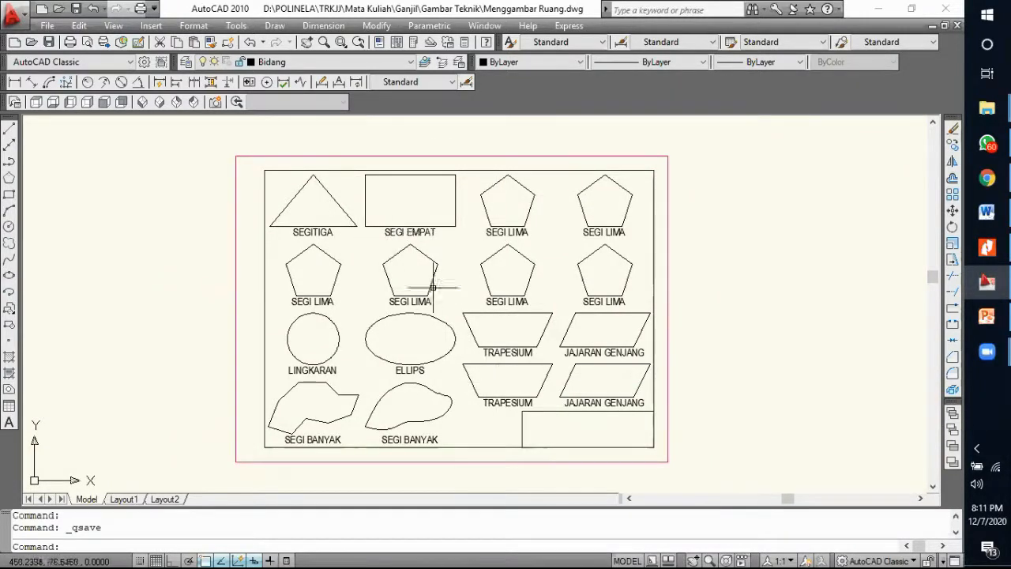
Step: Set the text height of the SEGITIGA caption below the triangle to 3
scroll(316, 242, up, 2)
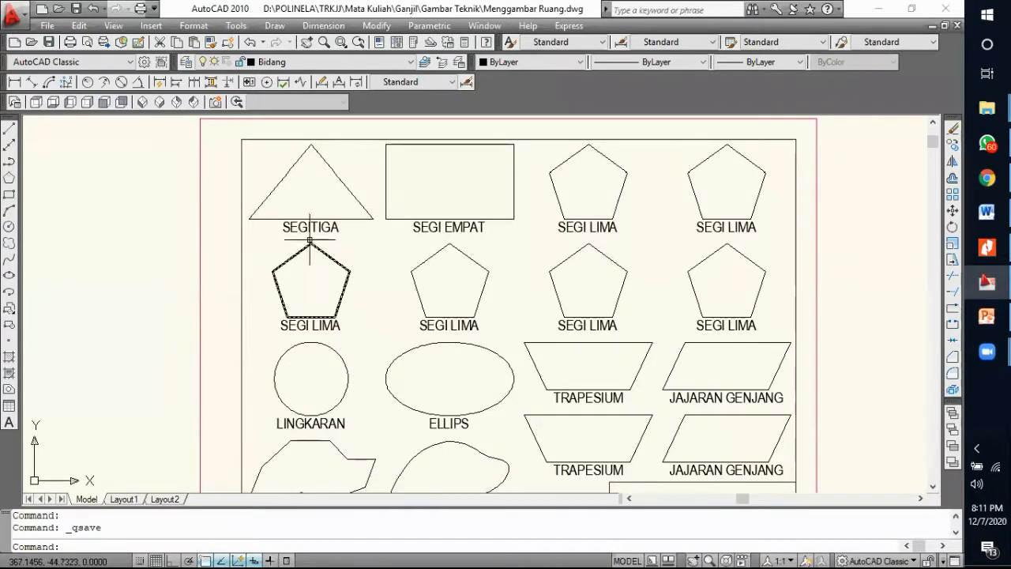
click(310, 227)
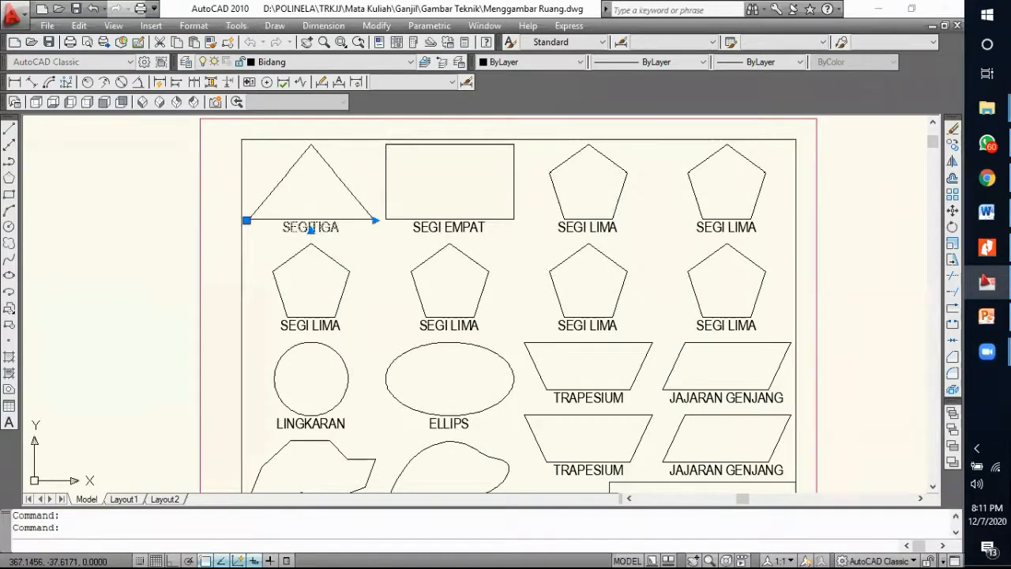
double_click(310, 228)
drag(283, 229, 367, 229)
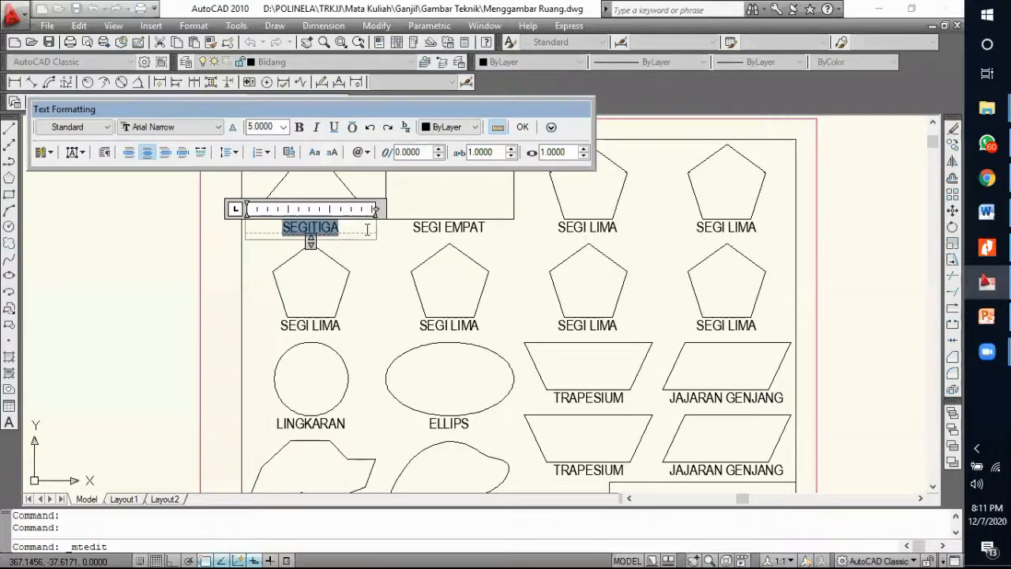
click(283, 128)
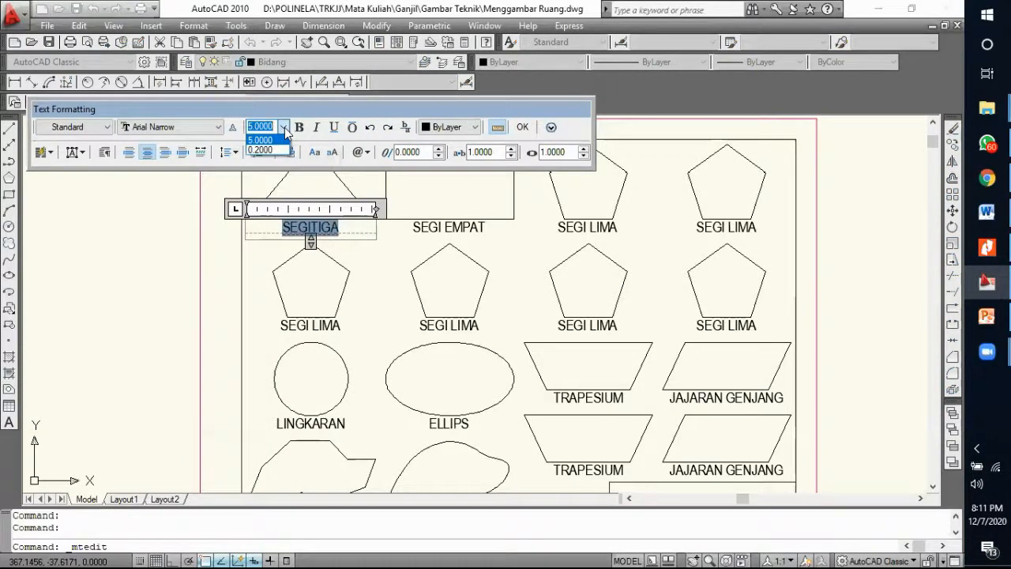
text(3)
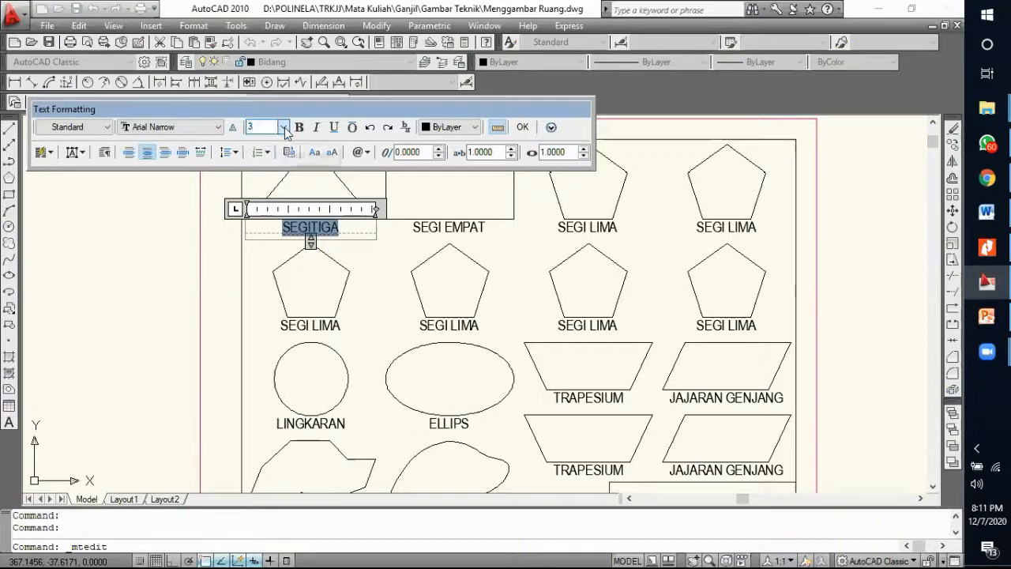
key(Return)
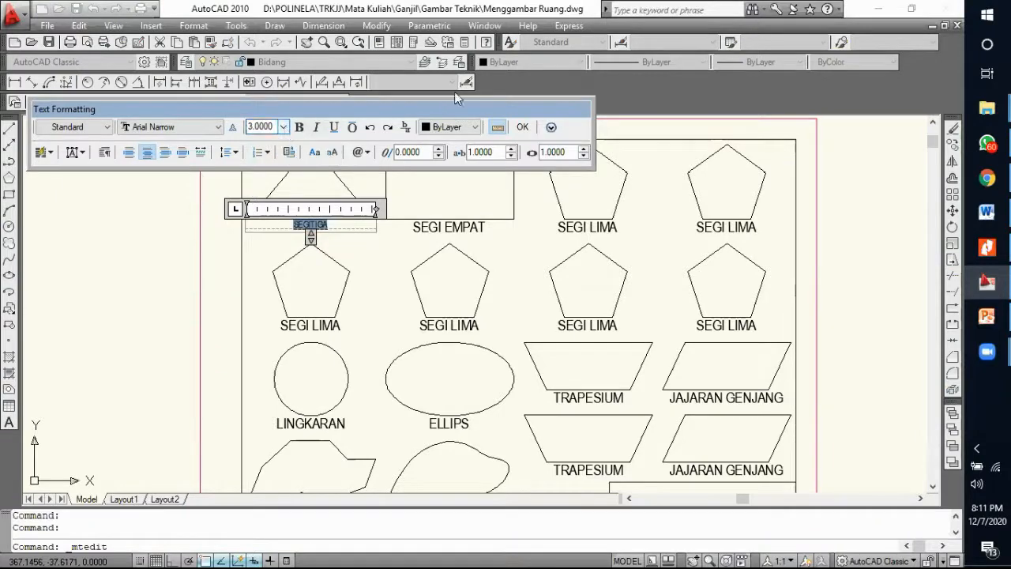
click(522, 127)
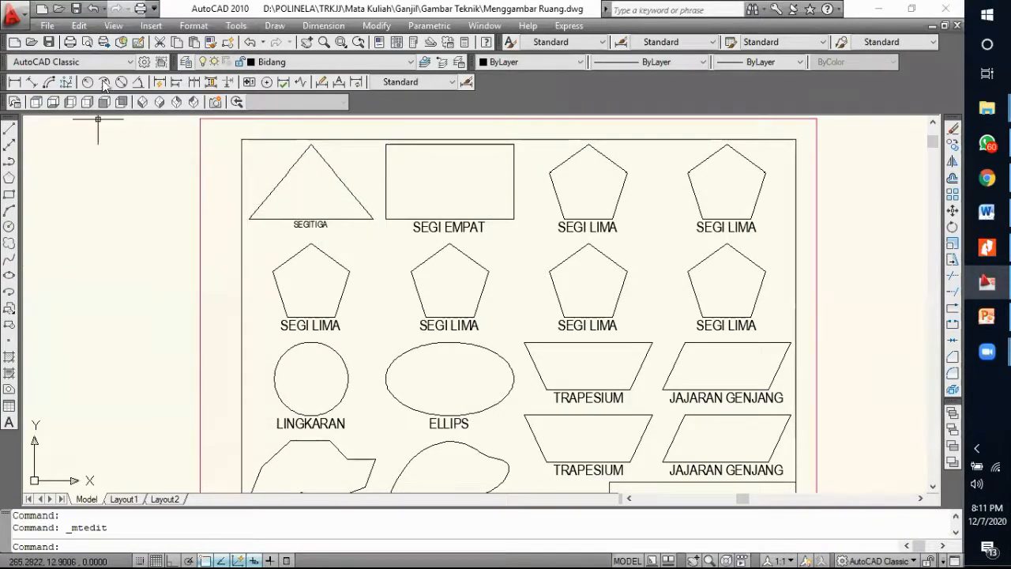
Step: Match the properties of the SEGITIGA caption to the rectangle's and both pentagons' captions in the first row
click(211, 44)
click(311, 224)
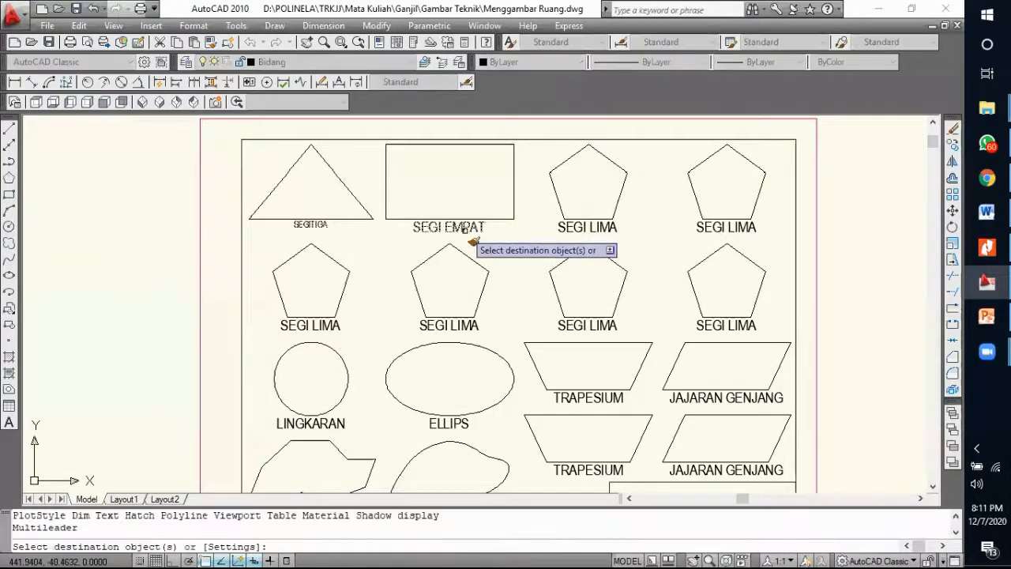
click(478, 227)
click(598, 231)
click(725, 227)
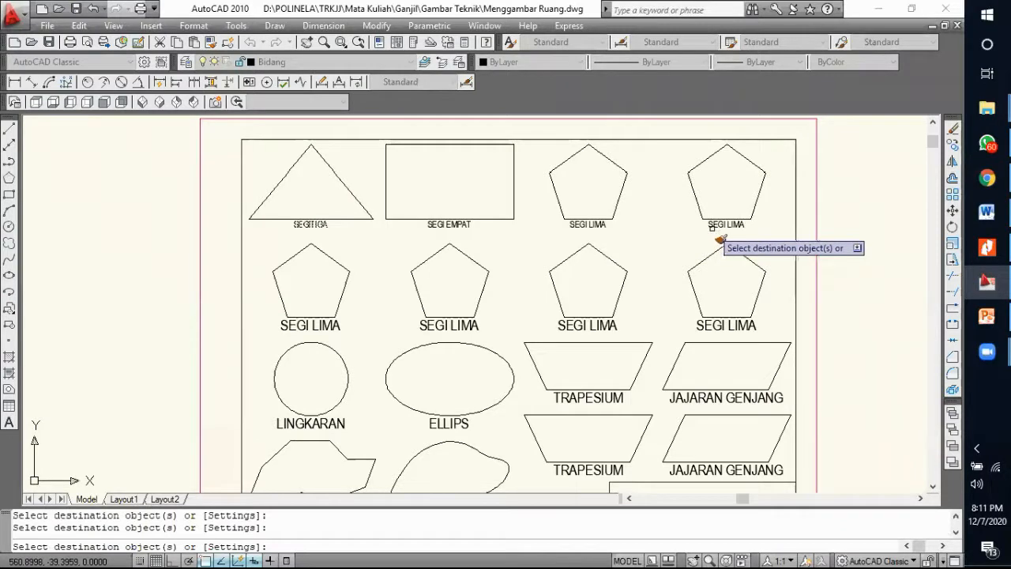
Step: Apply the matched caption properties to the four SEGI LIMA captions in the second row
click(726, 324)
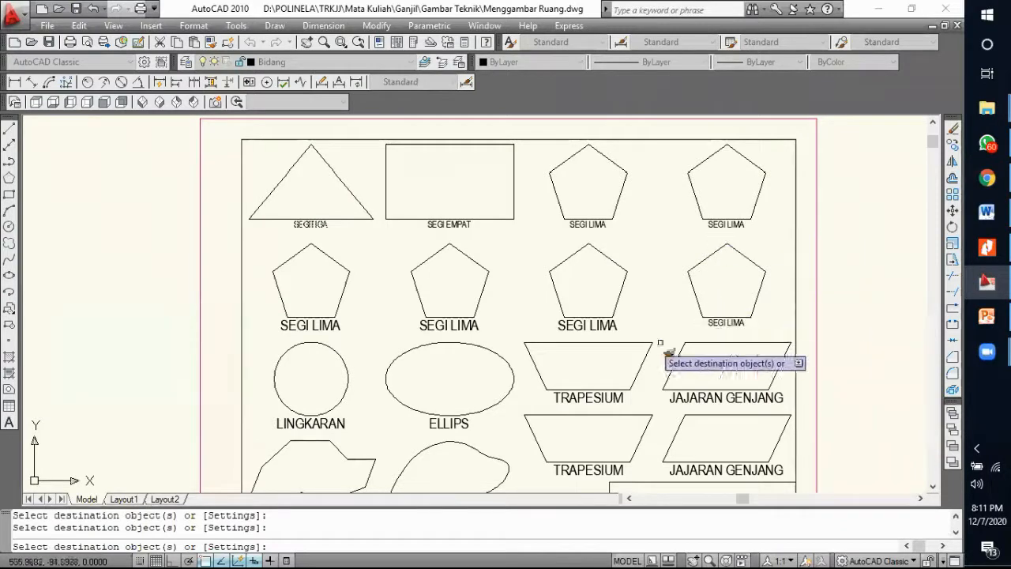
click(587, 324)
click(448, 324)
click(311, 324)
Step: Apply the matched properties to the LINGKARAN and ELLIPS captions and to both pairs of TRAPESIUM and JAJARAN GENJANG captions
click(311, 423)
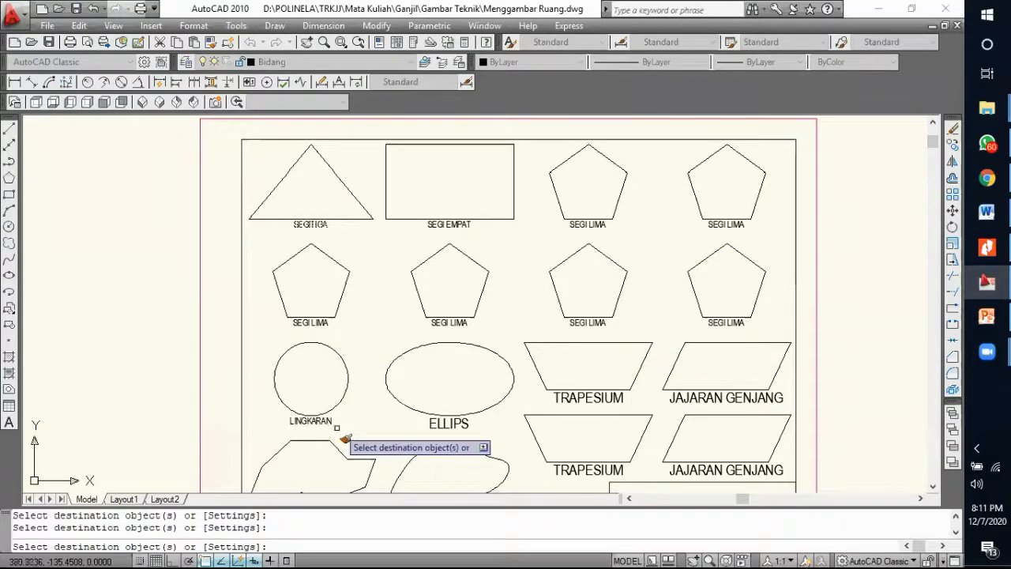
click(456, 430)
click(587, 397)
click(715, 399)
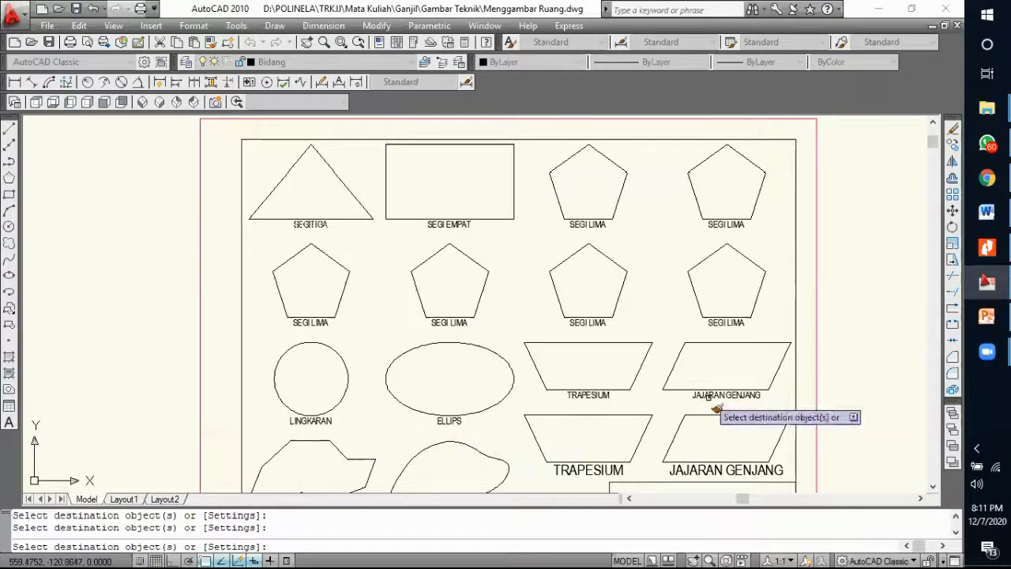
click(711, 472)
click(636, 481)
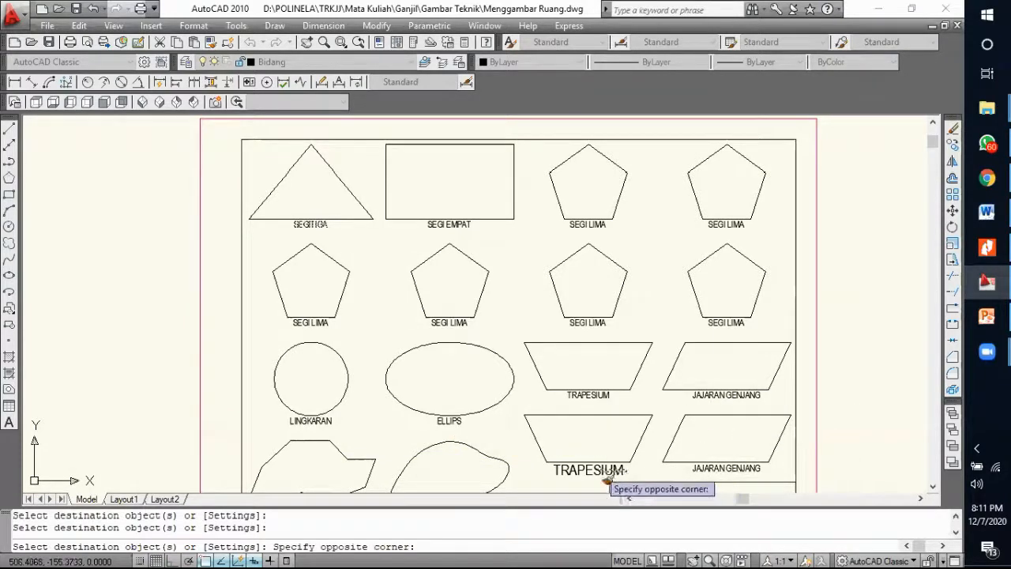
click(569, 470)
Step: Apply the matched properties to both SEGI BANYAK captions and end the property matching
scroll(569, 328, down, 5)
scroll(513, 423, up, 5)
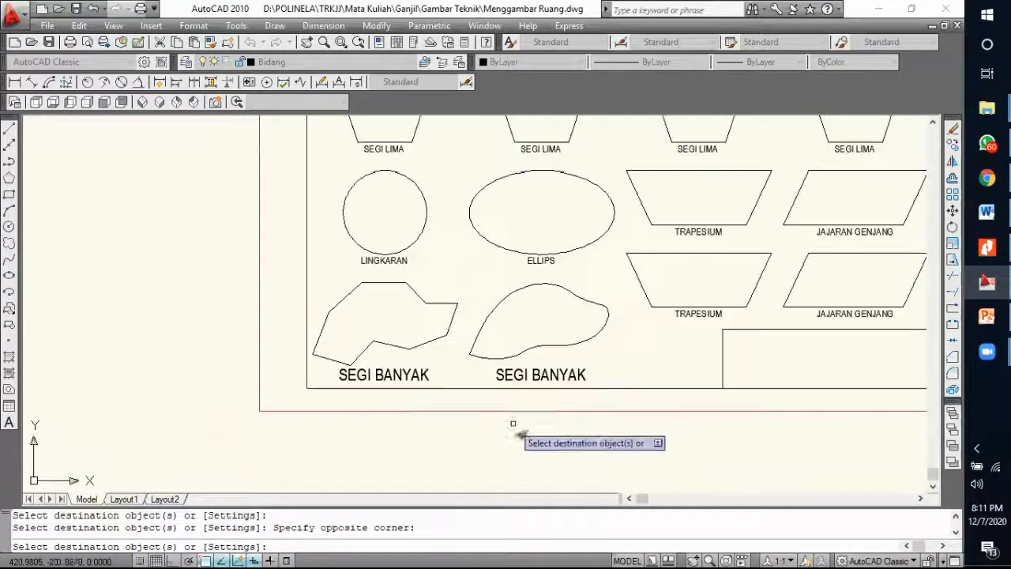
click(544, 387)
scroll(521, 399, down, 5)
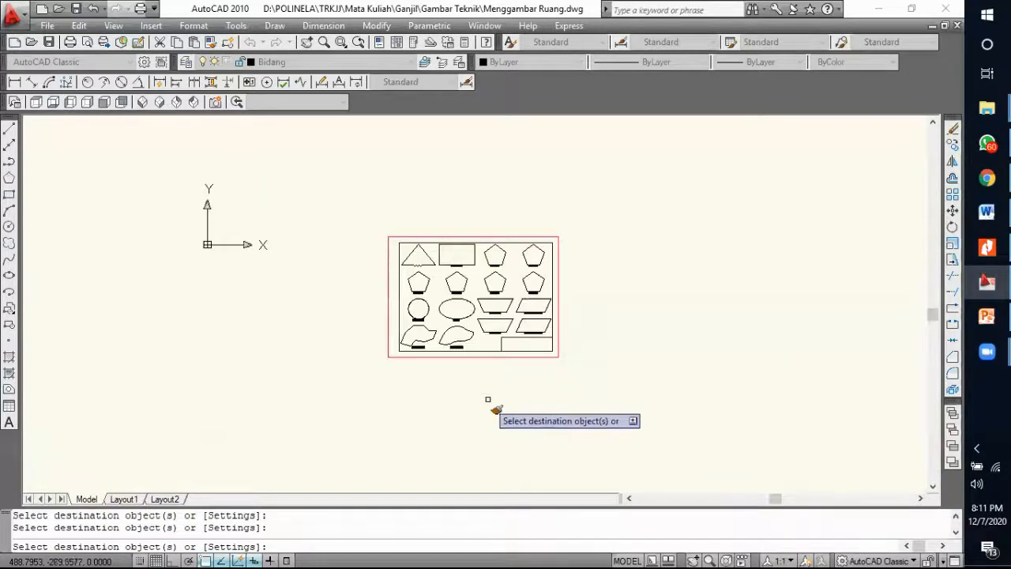
key(Escape)
scroll(505, 319, up, 5)
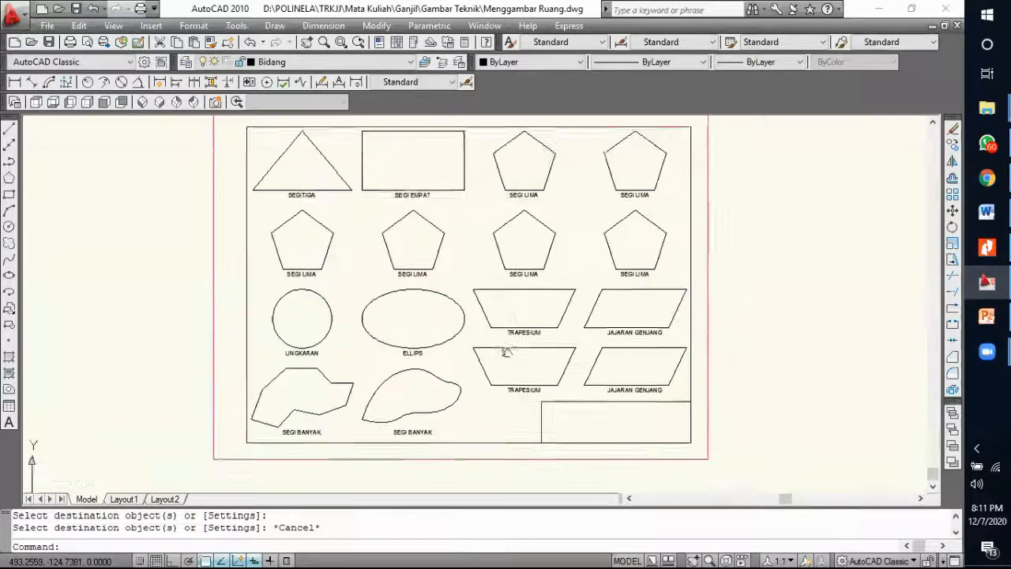